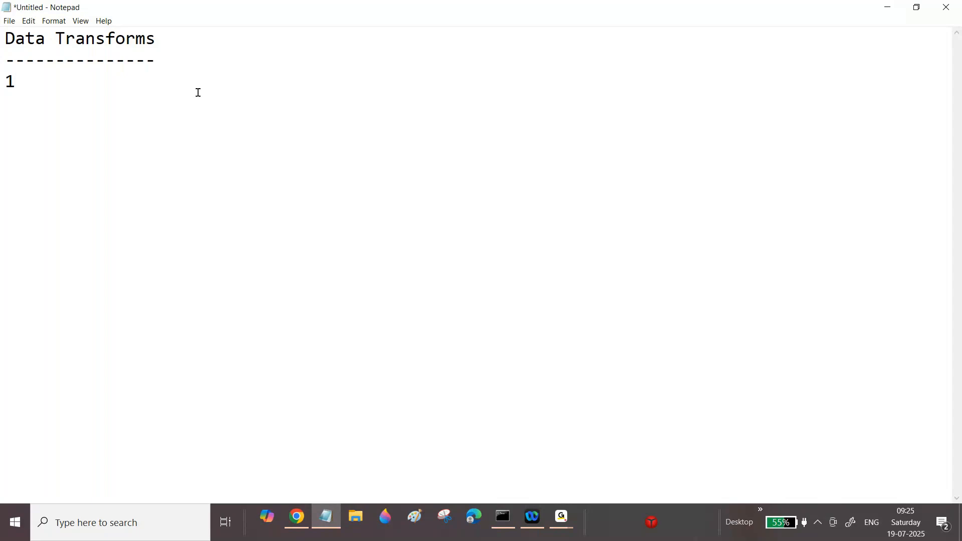
Step: Write the heading "Ex1:Screen1" and beneath it the line "List of Dependent Details"
{"action": "type", "text": "Ex1:"}
{"action": "type", "text": "Screen1"}
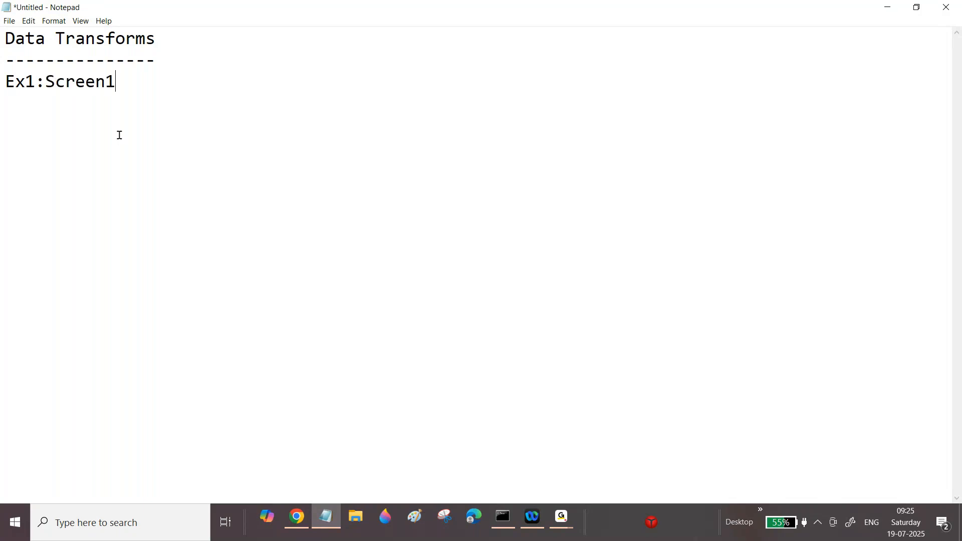
{"action": "key", "text": "Return"}
{"action": "type", "text": "Li"}
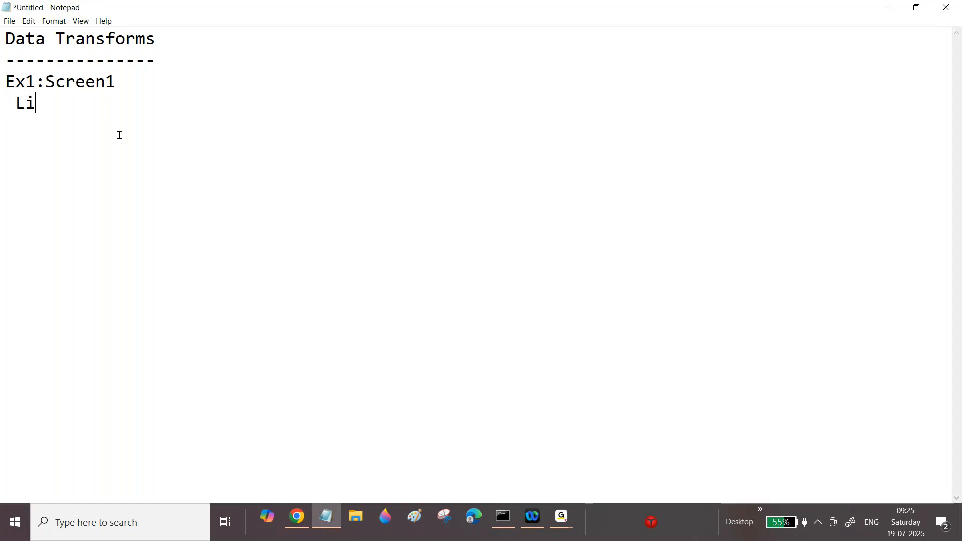
{"action": "type", "text": "st of Dependen"}
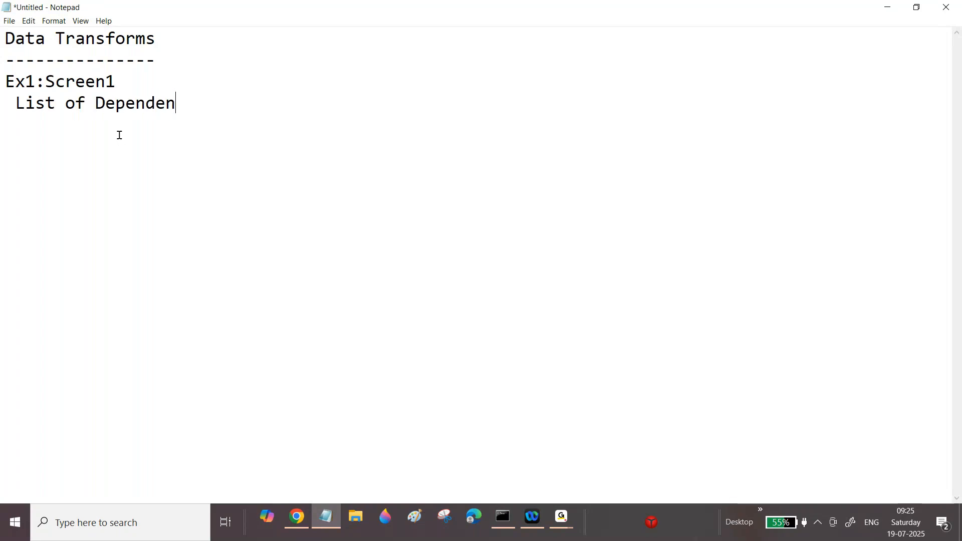
{"action": "type", "text": "t Details"}
Step: Add a column header line: Dependent Name, Dependent Age, Dependent Location, Relationship
{"action": "key", "text": "Return"}
{"action": "key", "text": "Return"}
{"action": "type", "text": "D"}
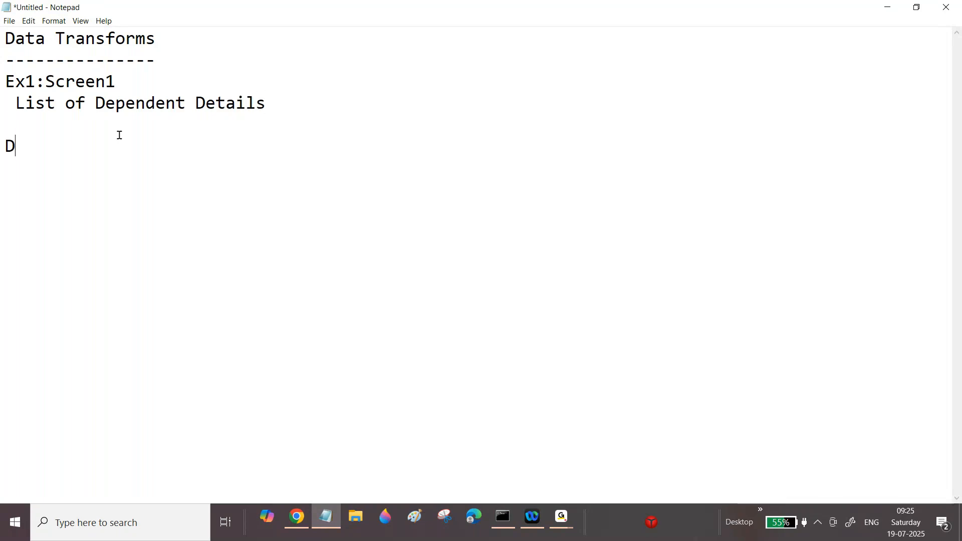
{"action": "type", "text": "ependent "}
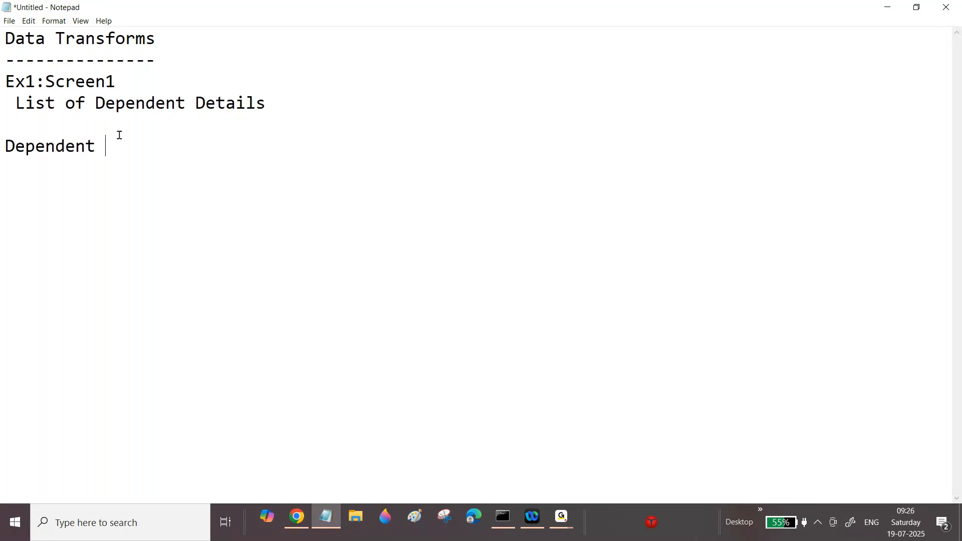
{"action": "type", "text": "Name    Dependent Age "}
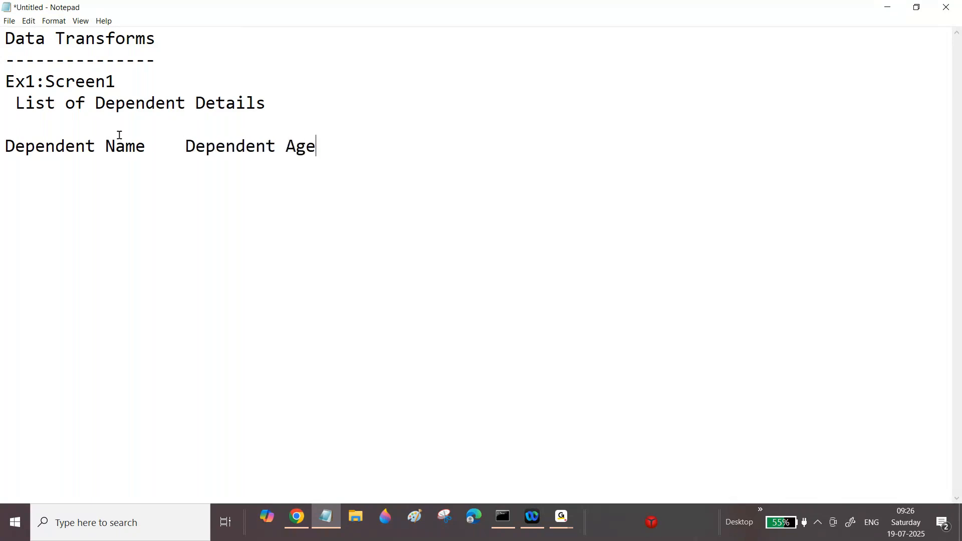
{"action": "type", "text": "  Dependent "}
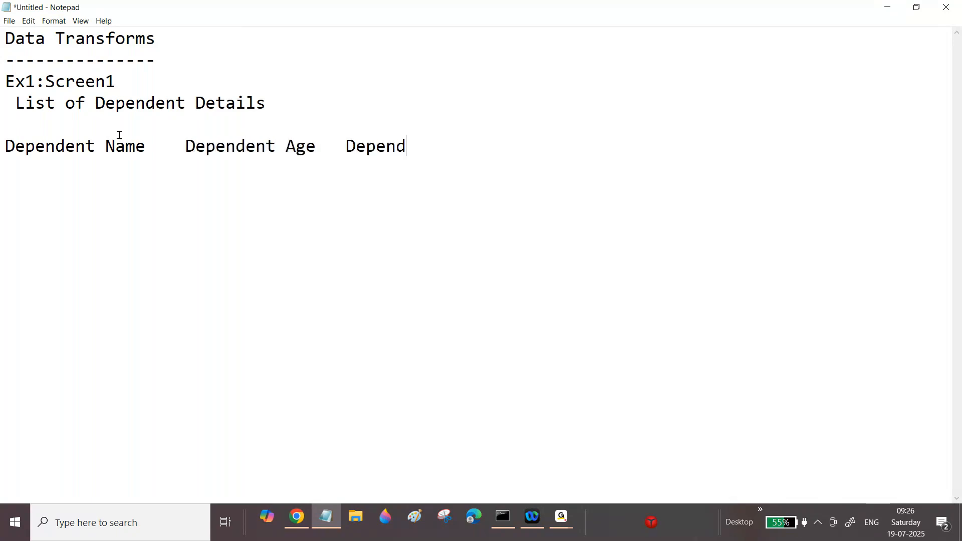
{"action": "type", "text": "Loca"}
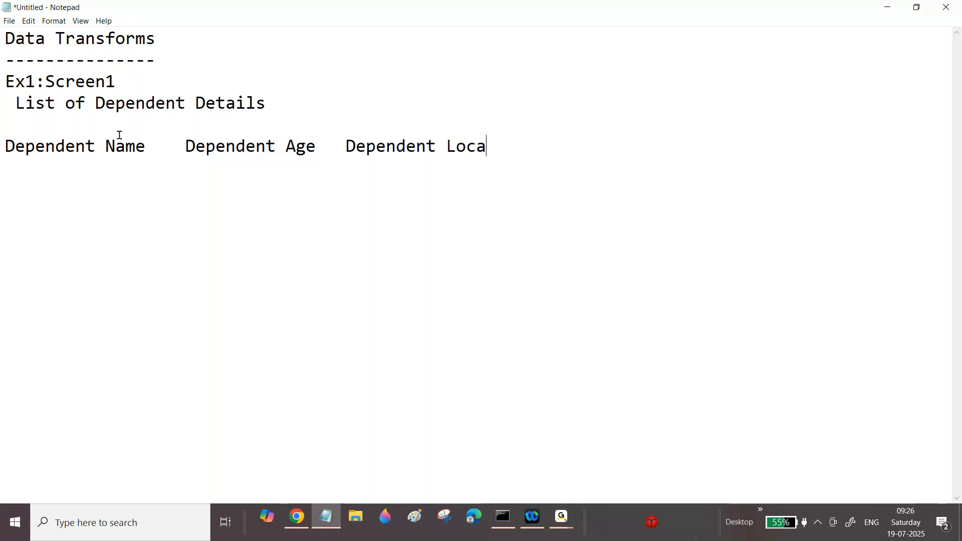
{"action": "type", "text": "tion Relatio"}
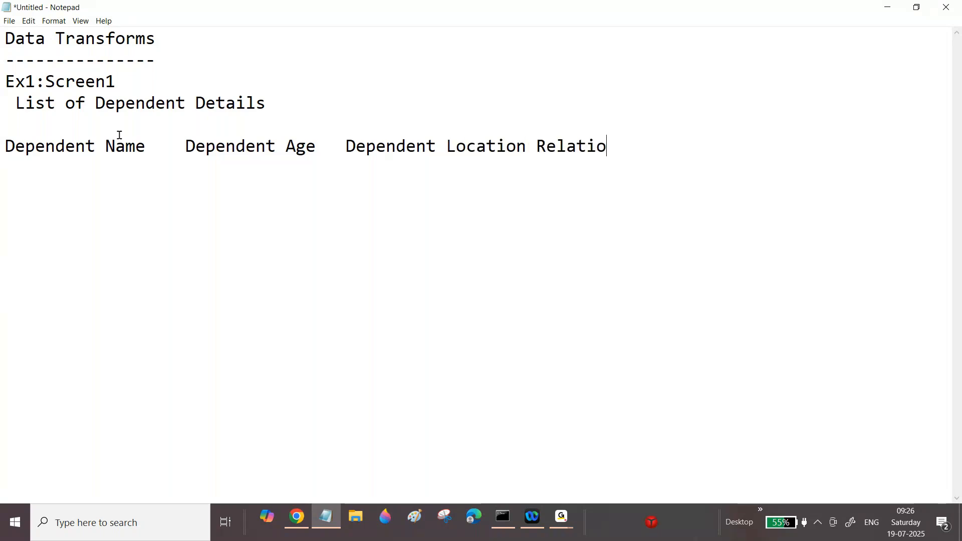
{"action": "type", "text": "nship"}
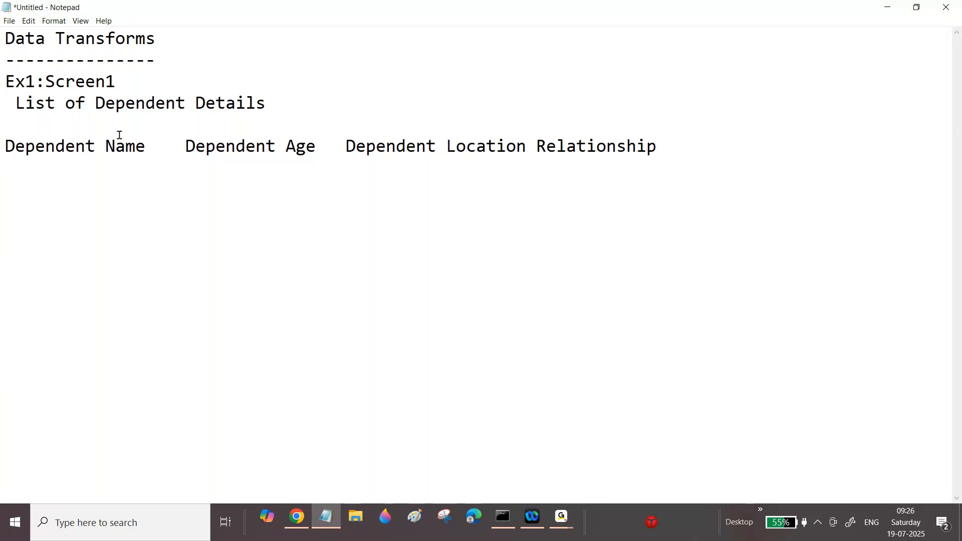
Step: After "Ex1:", insert the description "Copy the list of Dependent Details from Screen1 to Screen2", moving Screen1 to its own line
{"action": "left_click_drag", "start_coordinate": [5, 81], "coordinate": [713, 173]}
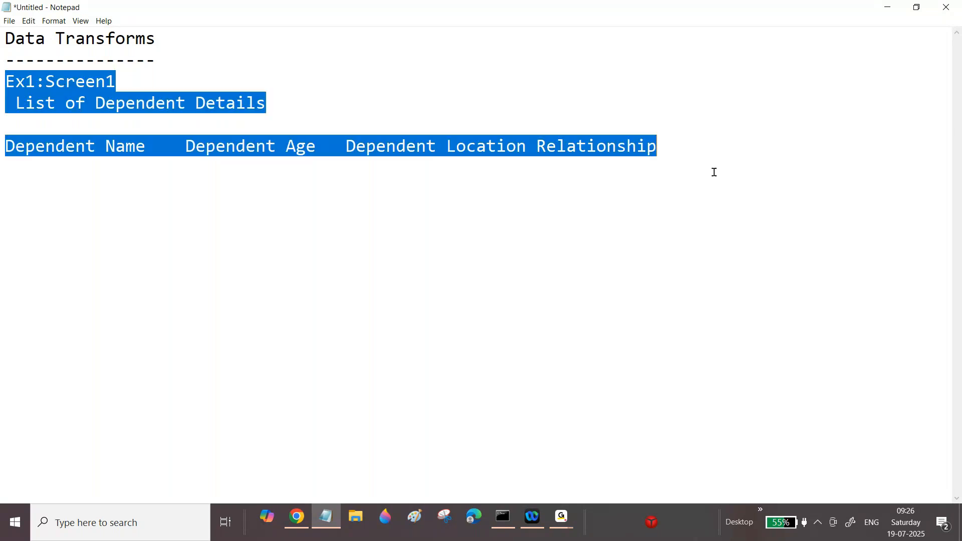
{"action": "left_click", "coordinate": [46, 81]}
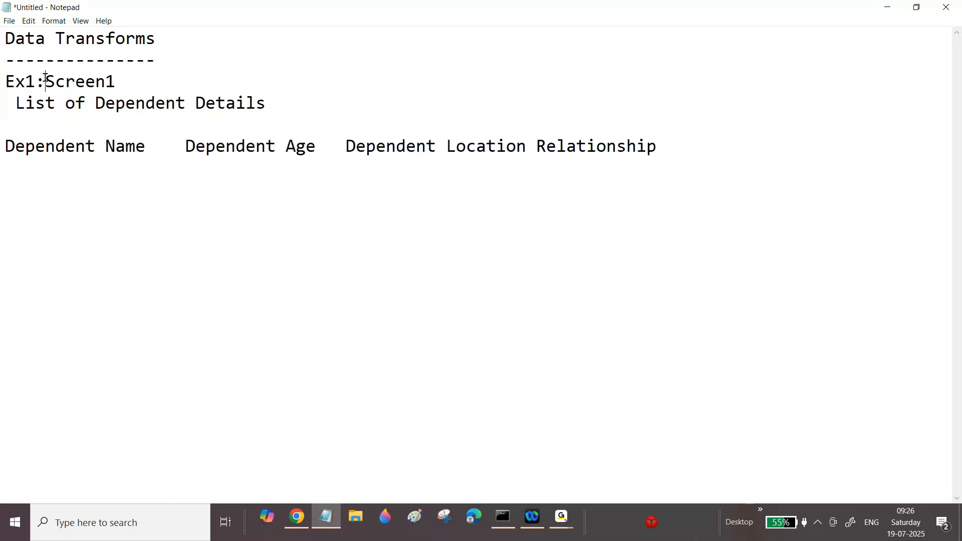
{"action": "key", "text": "Return"}
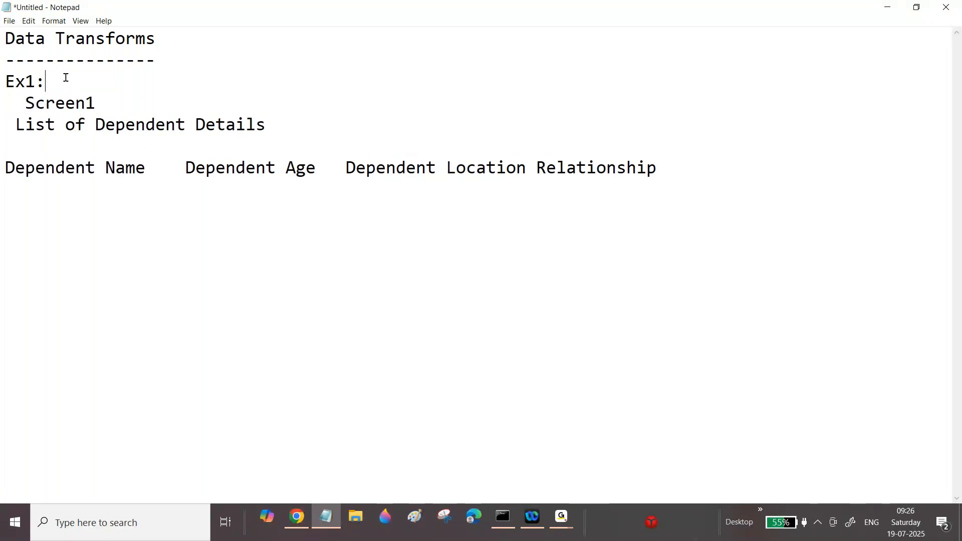
{"action": "type", "text": "Copy the"}
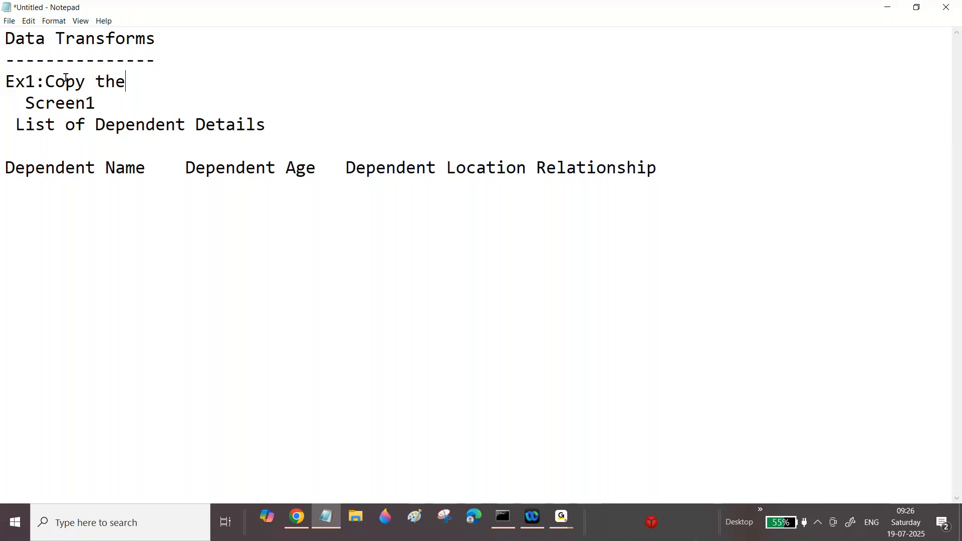
{"action": "type", "text": " list of D"}
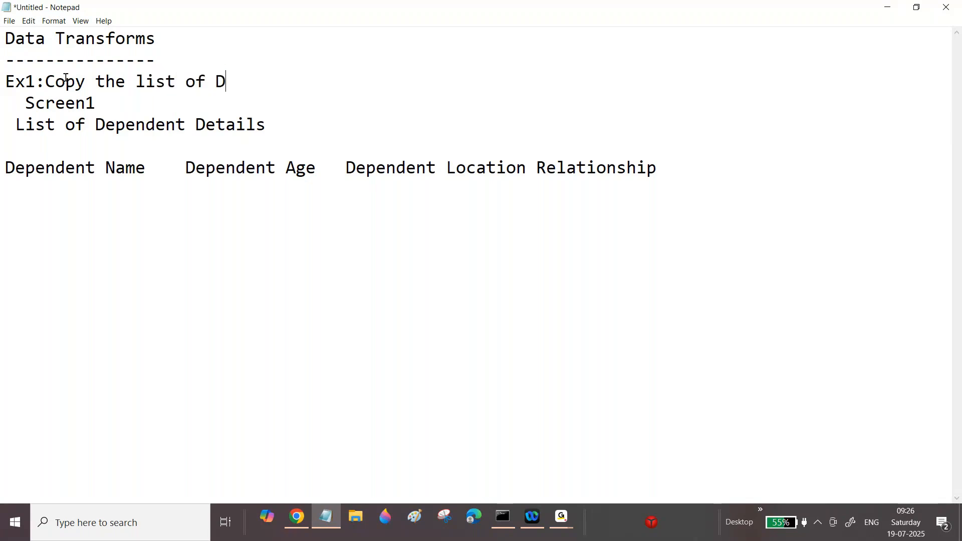
{"action": "type", "text": "ependent De"}
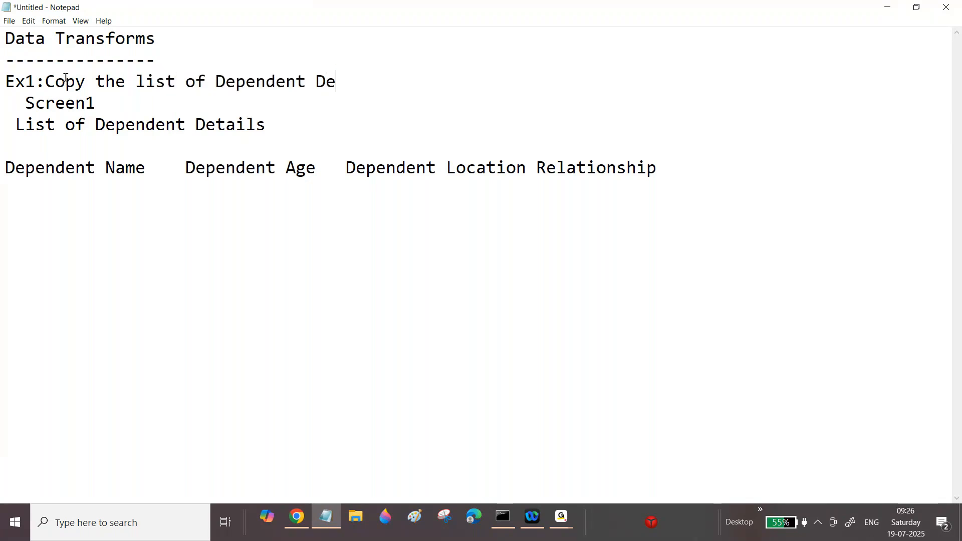
{"action": "type", "text": "tails fro"}
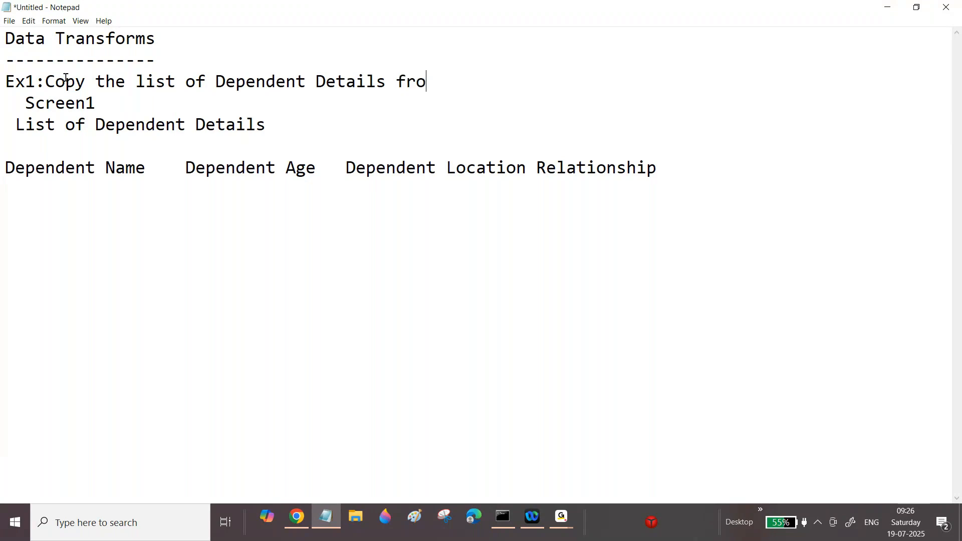
{"action": "type", "text": "m Screen1 to"}
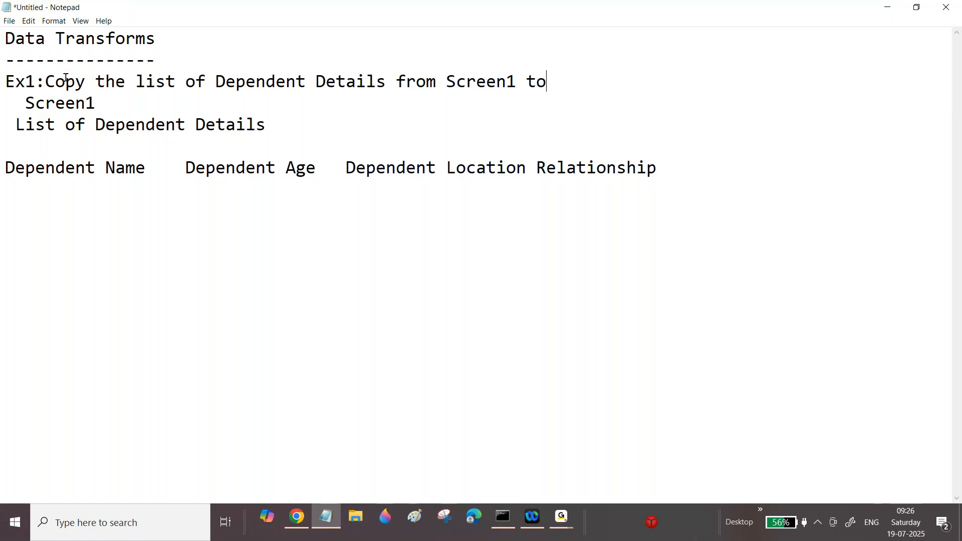
{"action": "type", "text": " Screen2"}
{"action": "key", "text": "Return"}
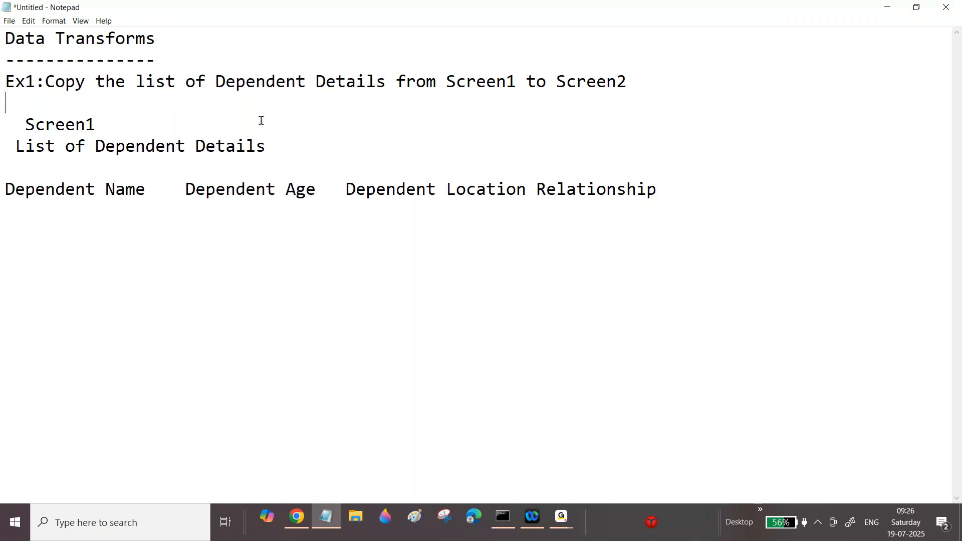
Step: Append "(5)" to the List of Dependent Details title
{"action": "left_click", "coordinate": [289, 147]}
{"action": "type", "text": "(1"}
{"action": "key", "text": "BackSpace"}
{"action": "type", "text": "2"}
{"action": "key", "text": "BackSpace"}
{"action": "type", "text": "5)"}
Step: Add a "Screen2" section below the header line with the title "Primary Dependents"
{"action": "left_click", "coordinate": [695, 193]}
{"action": "key", "text": "Return"}
{"action": "key", "text": "Return"}
{"action": "type", "text": "Ex2;"}
{"action": "key", "text": "BackSpace"}
{"action": "key", "text": "BackSpace"}
{"action": "key", "text": "BackSpace"}
{"action": "key", "text": "BackSpace"}
{"action": "type", "text": "Screen2"}
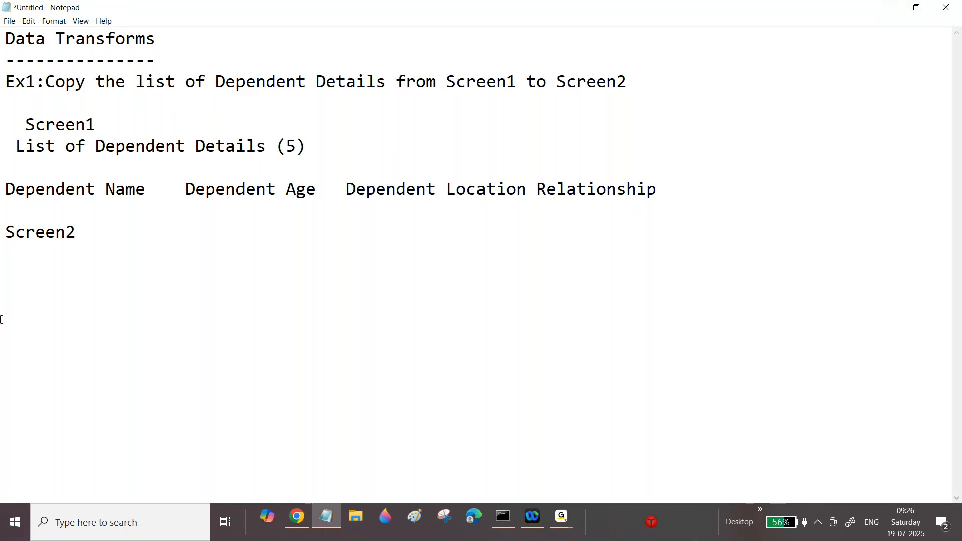
{"action": "type", "text": "Primary Dependents"}
{"action": "key", "text": "Return"}
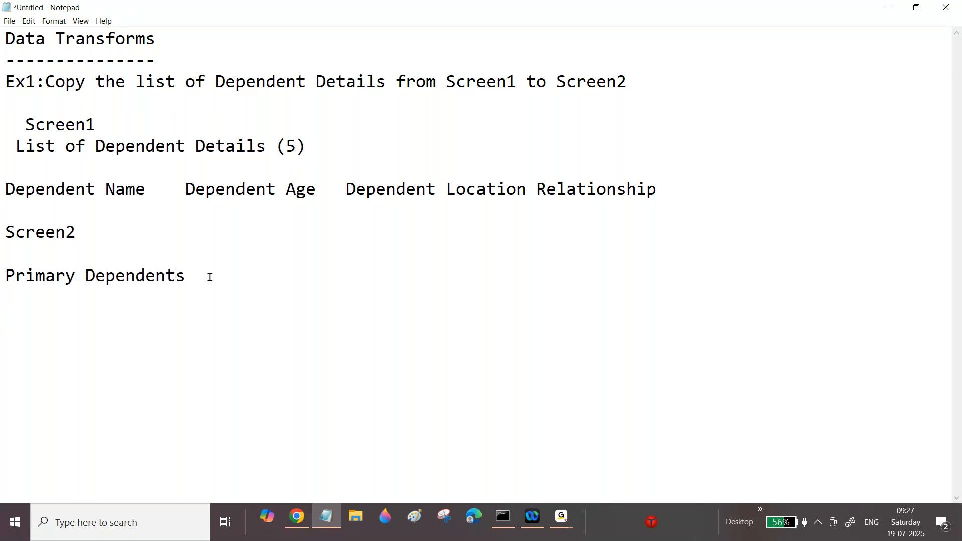
Step: Copy the column header line under Primary Dependents, separated by a blank line
{"action": "left_click_drag", "start_coordinate": [5, 190], "coordinate": [672, 184]}
{"action": "key", "text": "ctrl+c"}
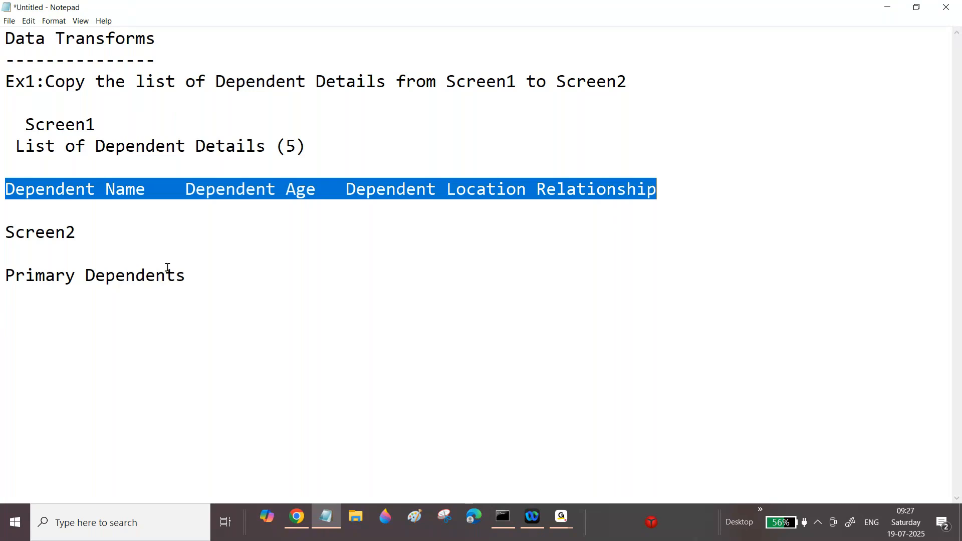
{"action": "left_click", "coordinate": [211, 277]}
{"action": "key", "text": "Return"}
{"action": "key", "text": "ctrl+v"}
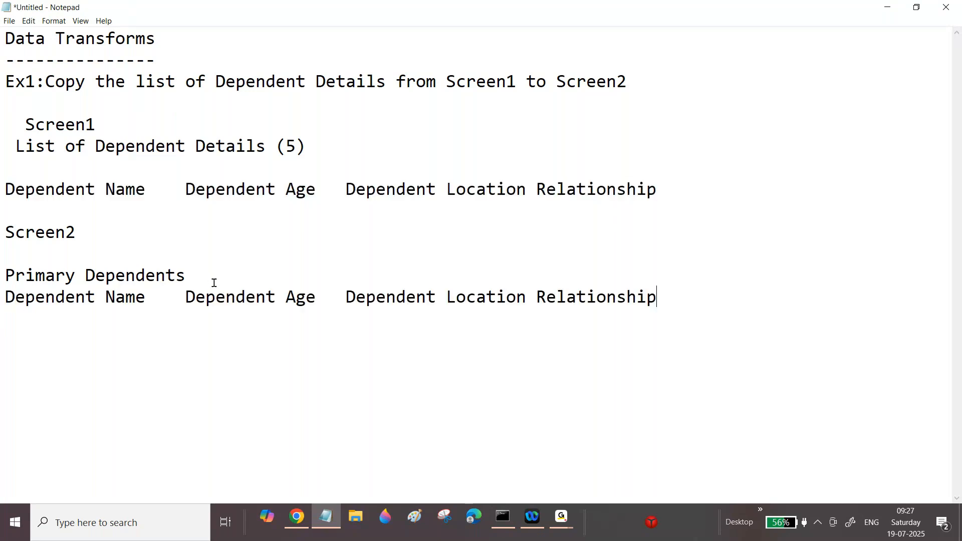
{"action": "left_click", "coordinate": [218, 270]}
{"action": "key", "text": "Return"}
{"action": "left_click_drag", "start_coordinate": [15, 146], "coordinate": [324, 145]}
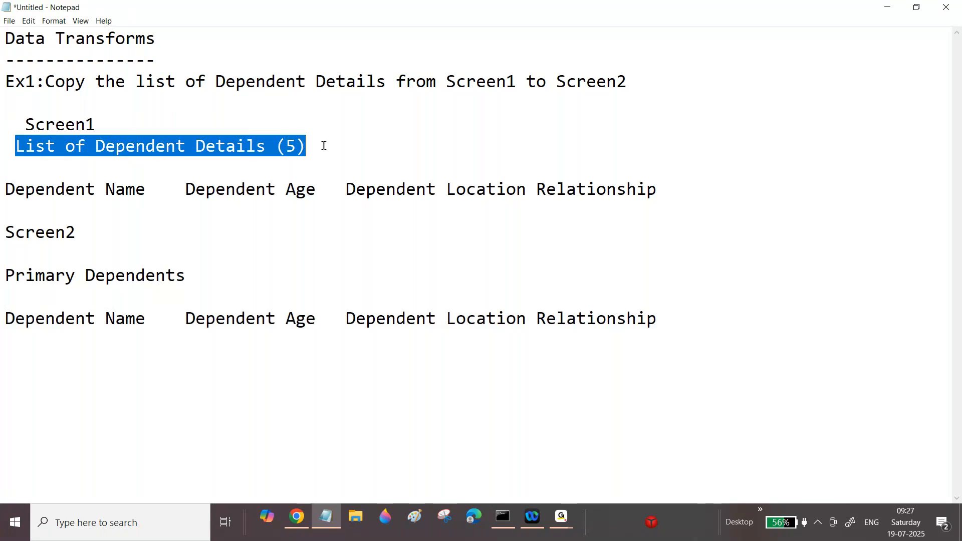
{"action": "left_click", "coordinate": [324, 145]}
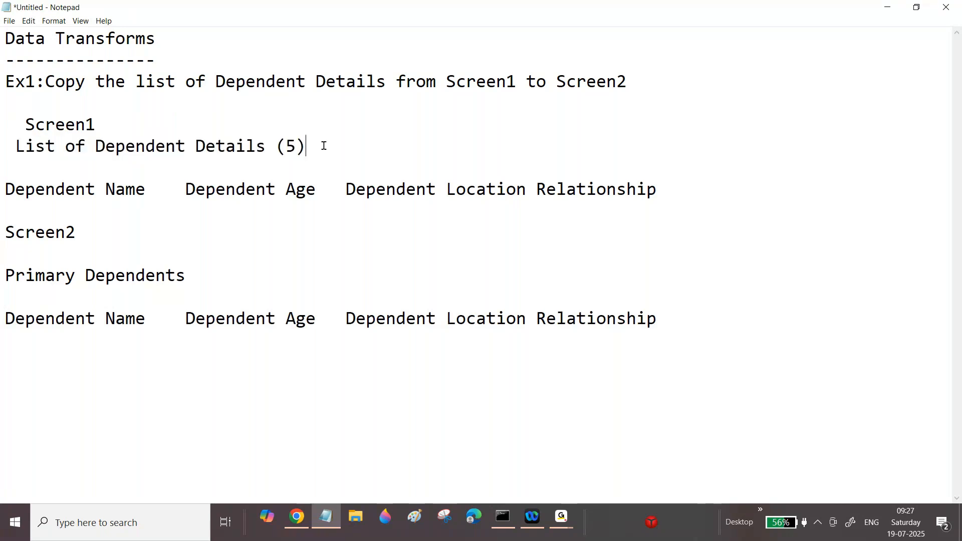
{"action": "left_click_drag", "start_coordinate": [285, 146], "coordinate": [312, 145]}
{"action": "left_click_drag", "start_coordinate": [145, 81], "coordinate": [327, 81]}
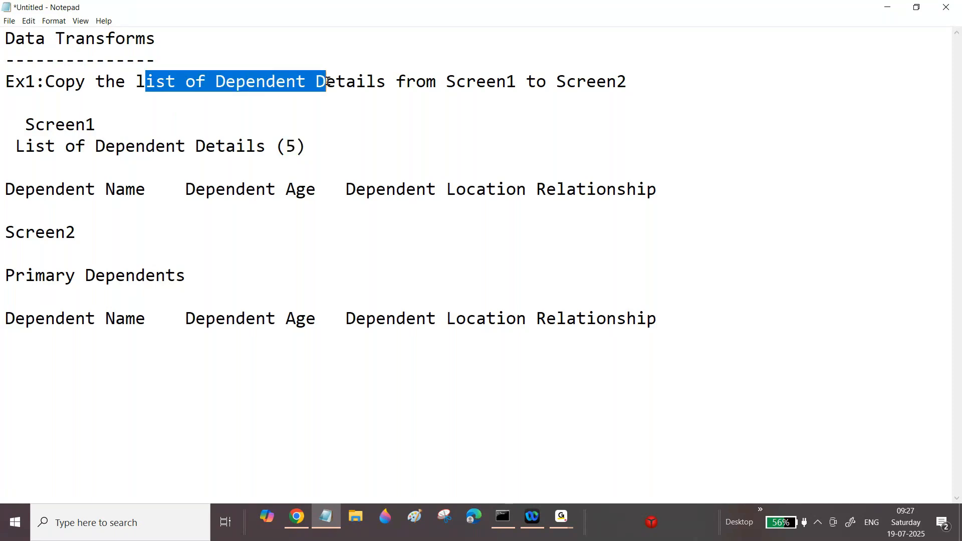
{"action": "left_click", "coordinate": [315, 82]}
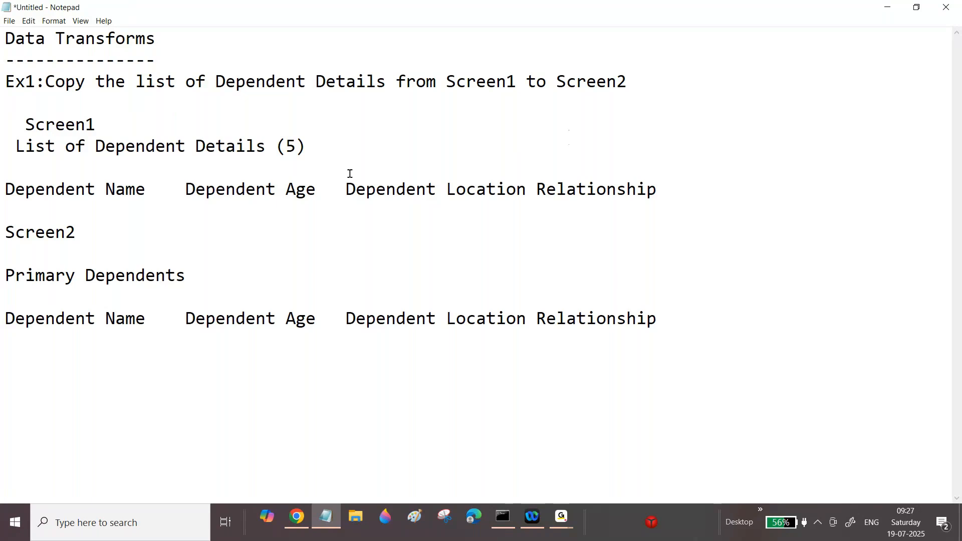
{"action": "double_click", "coordinate": [290, 146]}
Step: Duplicate the entire Ex1 block below itself, leaving a blank line between them
{"action": "left_click", "coordinate": [2, 82]}
{"action": "left_click_drag", "start_coordinate": [2, 82], "coordinate": [670, 327]}
{"action": "key", "text": "ctrl+c"}
{"action": "left_click", "coordinate": [672, 319]}
{"action": "key", "text": "Return"}
{"action": "key", "text": "Return"}
{"action": "key", "text": "ctrl+v"}
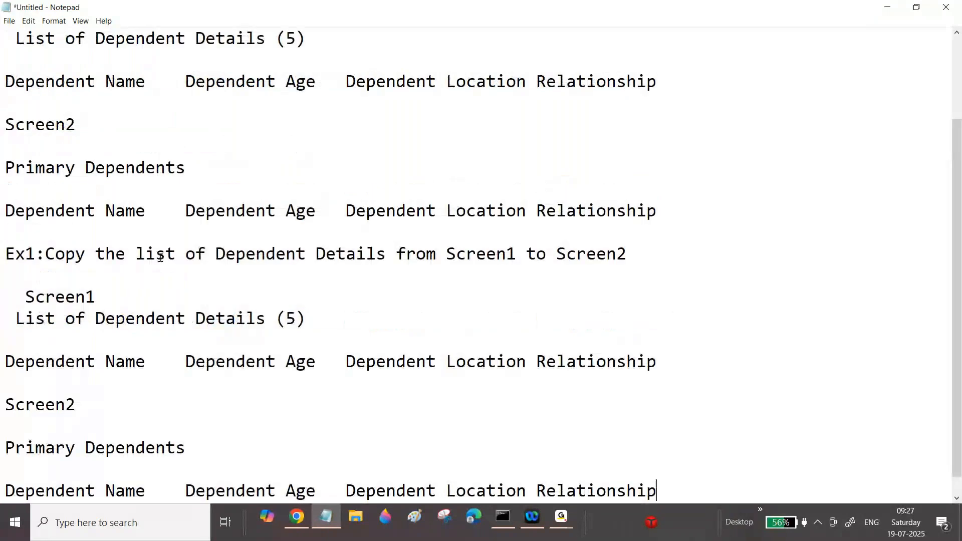
Step: In the duplicate, rename Ex1 to Ex2 and change the description to "Copy only Selected Dependent Details from Screen1 to Screen2"
{"action": "left_click_drag", "start_coordinate": [35, 254], "coordinate": [25, 254]}
{"action": "type", "text": "2"}
{"action": "left_click_drag", "start_coordinate": [135, 254], "coordinate": [204, 251]}
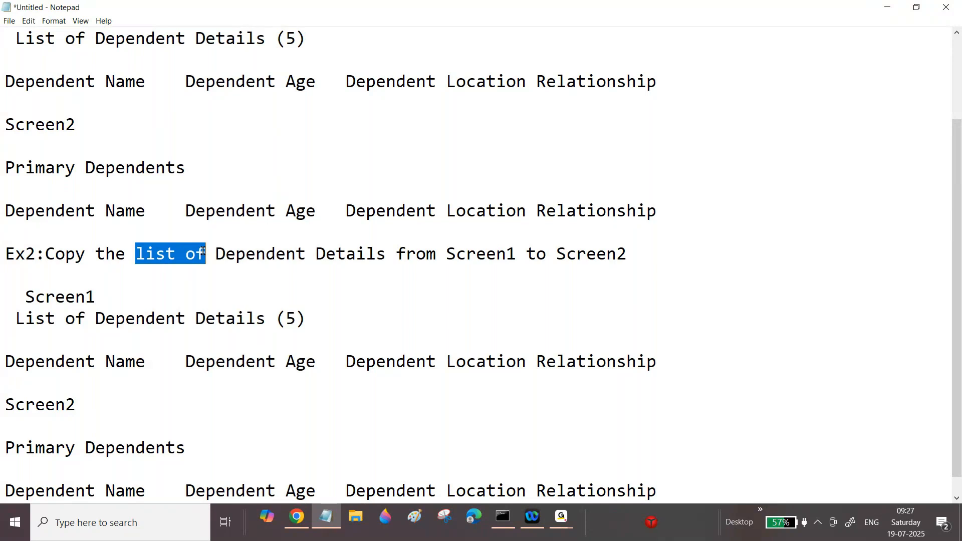
{"action": "left_click_drag", "start_coordinate": [96, 254], "coordinate": [206, 253]}
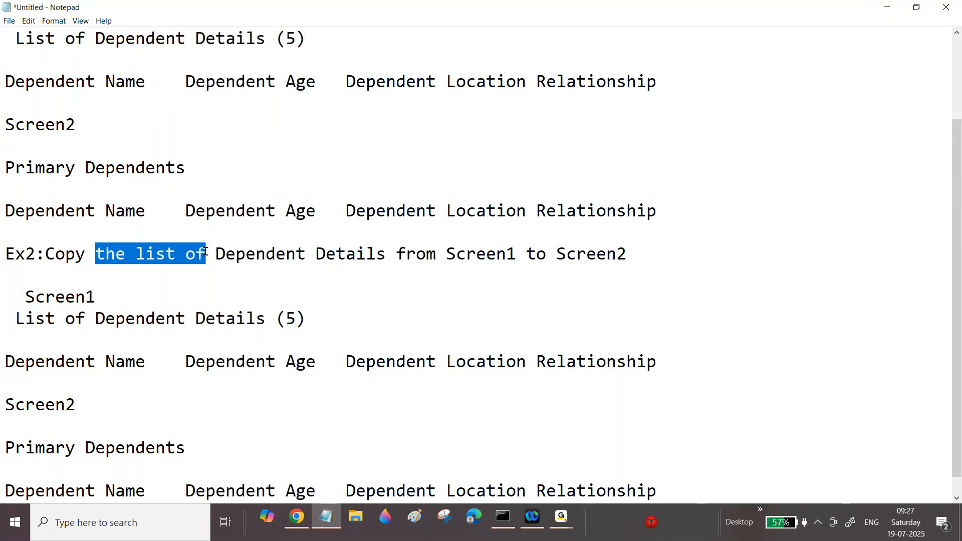
{"action": "type", "text": "onk"}
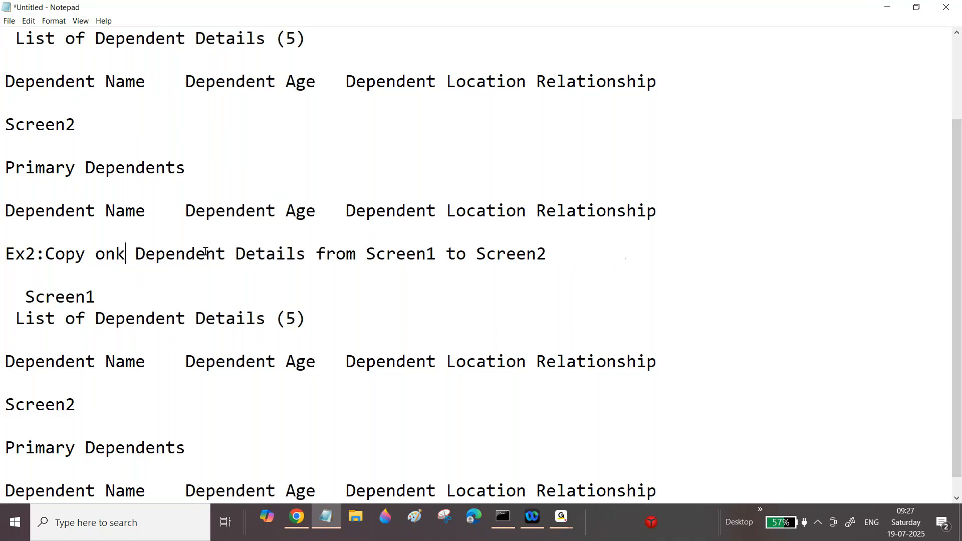
{"action": "key", "text": "BackSpace"}
{"action": "type", "text": "ly S"}
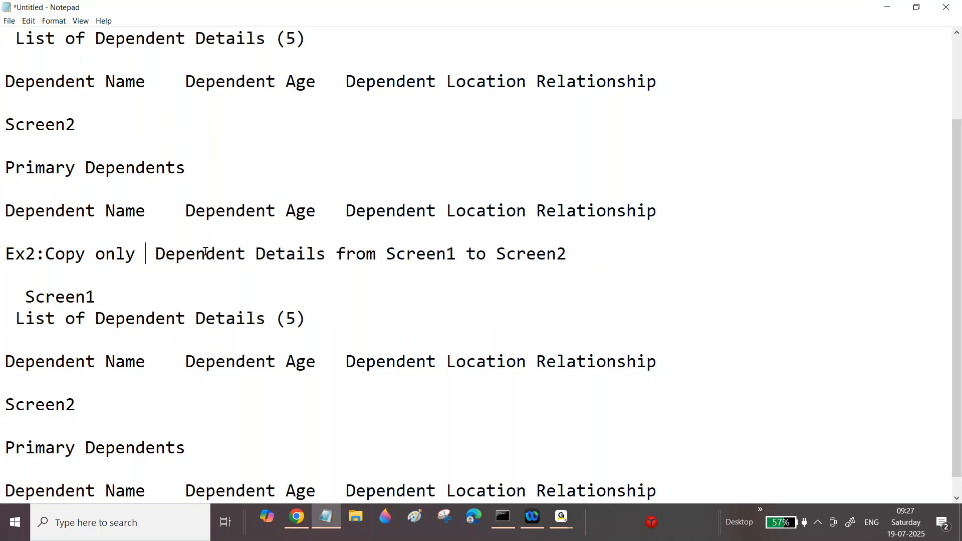
{"action": "type", "text": "elected"}
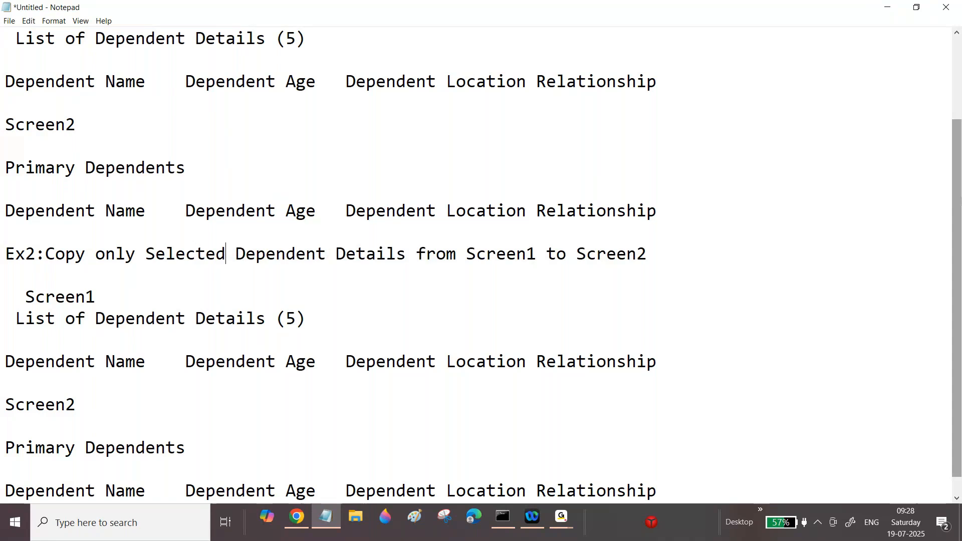
Step: Rename the first Primary Dependents title to "Primary Dependents 2"
{"action": "scroll", "coordinate": [158, 264], "scroll_direction": "down", "scroll_amount": 1}
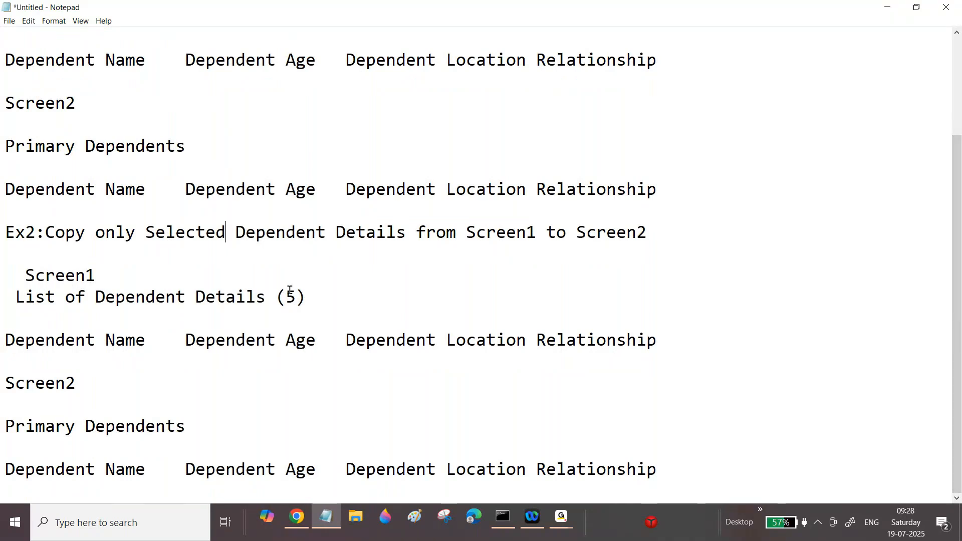
{"action": "left_click_drag", "start_coordinate": [288, 297], "coordinate": [299, 299]}
{"action": "left_click", "coordinate": [666, 336]}
{"action": "left_click", "coordinate": [257, 316]}
{"action": "left_click", "coordinate": [244, 427]}
{"action": "type", "text": "2"}
Step: Paste another copy of the Ex1 block after the column header line, separated by blank lines
{"action": "left_click", "coordinate": [680, 467]}
{"action": "key", "text": "Return"}
{"action": "key", "text": "Return"}
{"action": "key", "text": "Return"}
{"action": "type", "text": "E"}
{"action": "key", "text": "BackSpace"}
{"action": "key", "text": "ctrl+v"}
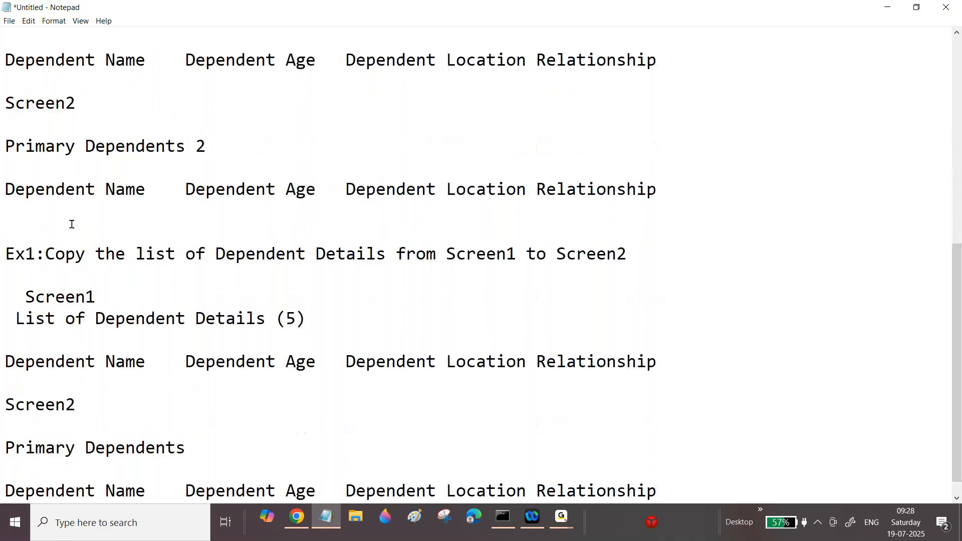
Step: In the third copy, rename Ex1 to Ex3 and change its description to "Copy only one Dependent Details from Screen1 to Screen2"
{"action": "left_click", "coordinate": [31, 255]}
{"action": "left_click_drag", "start_coordinate": [31, 257], "coordinate": [24, 256]}
{"action": "type", "text": "3"}
{"action": "left_click_drag", "start_coordinate": [101, 254], "coordinate": [213, 255]}
{"action": "type", "text": "nl"}
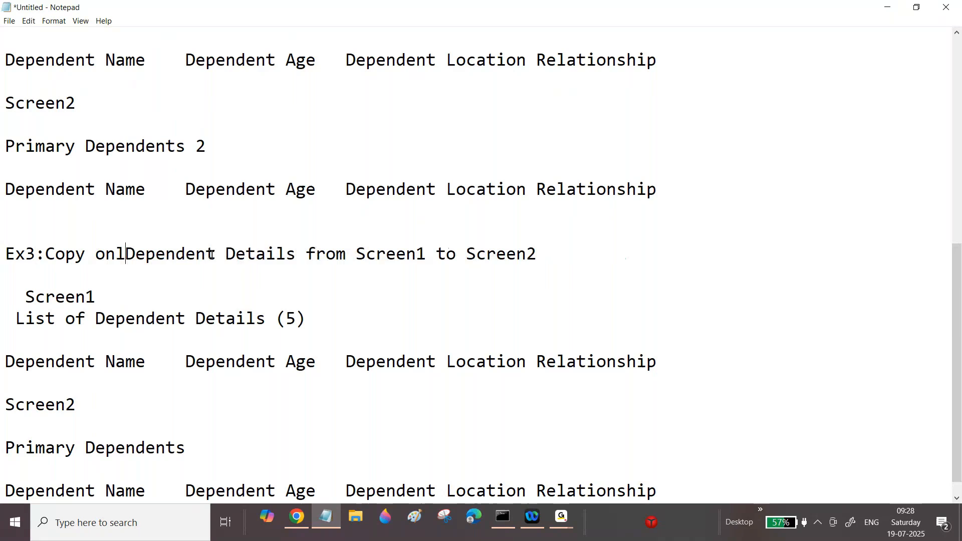
{"action": "type", "text": "y one"}
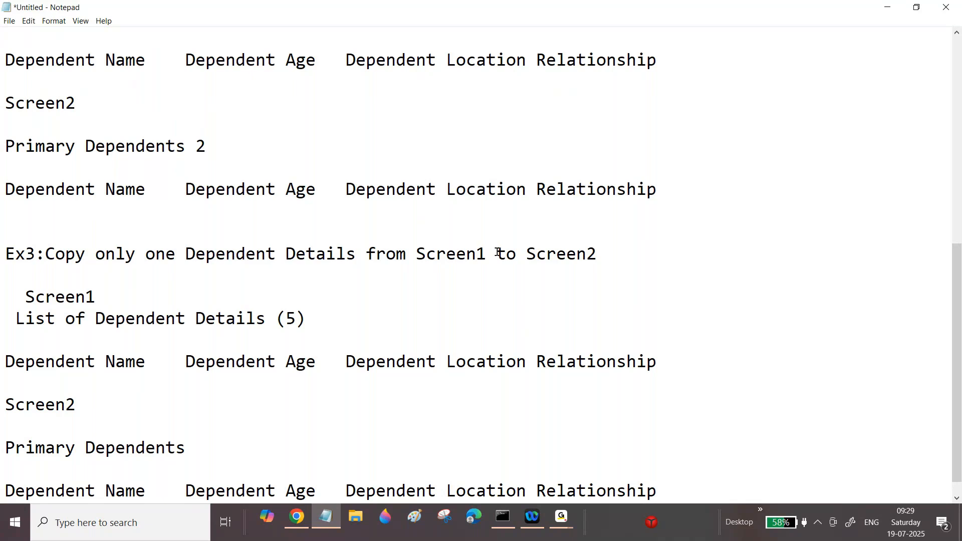
Step: Rename the Ex3 block's Screen2 title to "Primary Dependent Information"
{"action": "left_click_drag", "start_coordinate": [957, 314], "coordinate": [957, 324]}
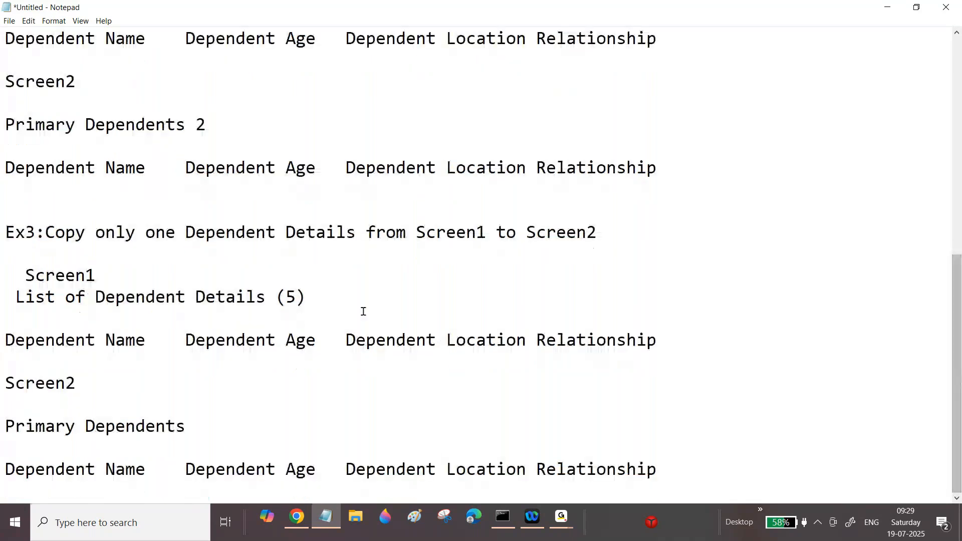
{"action": "double_click", "coordinate": [291, 297]}
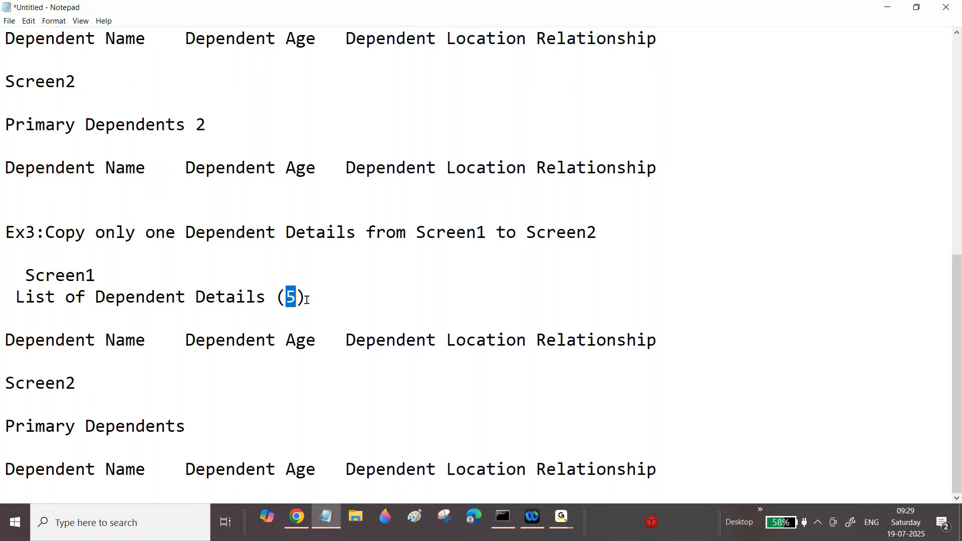
{"action": "left_click_drag", "start_coordinate": [172, 426], "coordinate": [202, 423]}
{"action": "key", "text": "BackSpace"}
{"action": "key", "text": "Return"}
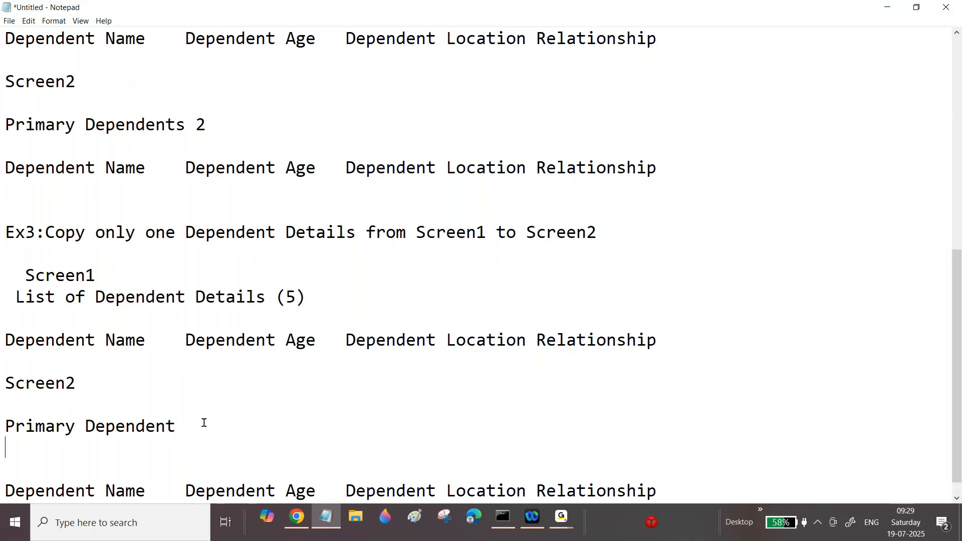
{"action": "left_click", "coordinate": [50, 460]}
{"action": "key", "text": "BackSpace"}
{"action": "left_click", "coordinate": [164, 470]}
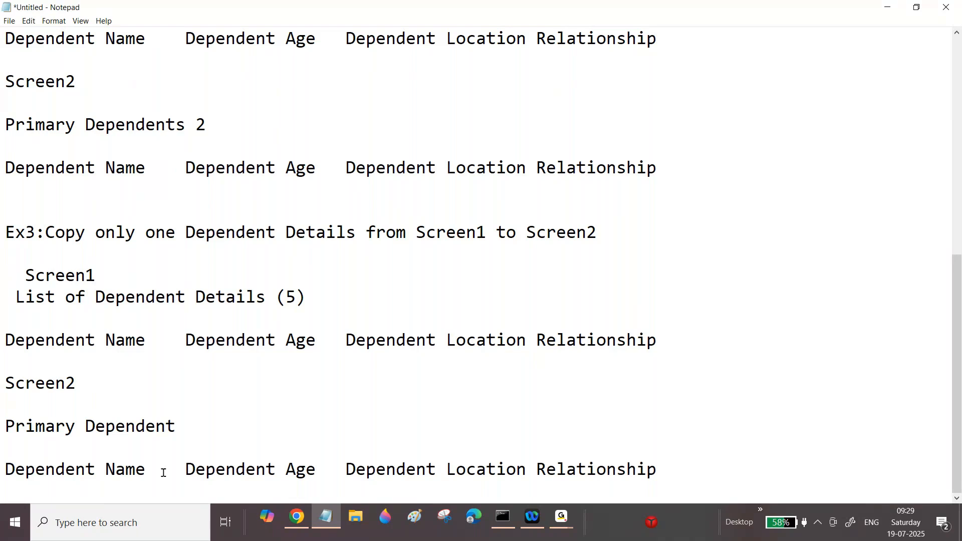
{"action": "left_click", "coordinate": [208, 427]}
{"action": "type", "text": "Information"}
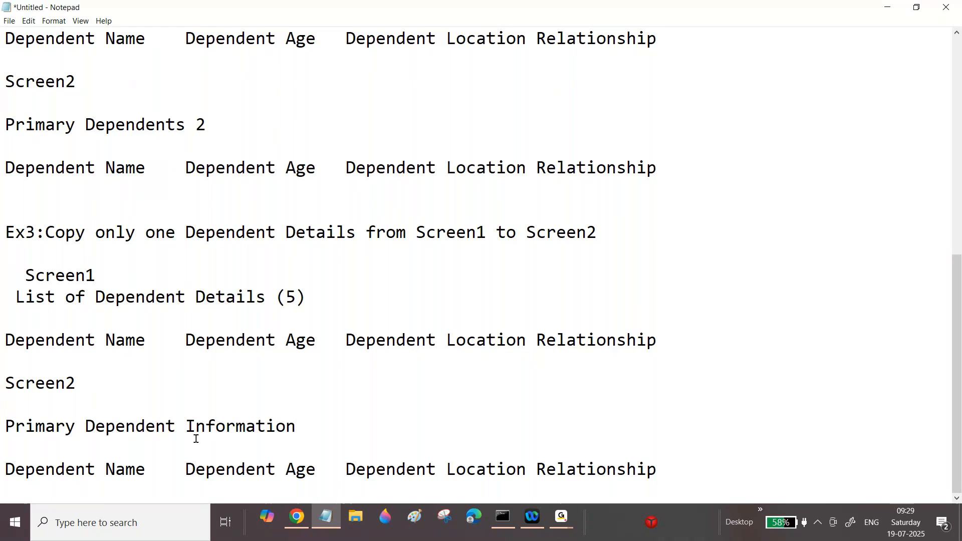
Step: Split the column header under that title into four lines: Dependent Name, Dependent Age, Dependent Location, Relationship
{"action": "key", "text": "Return"}
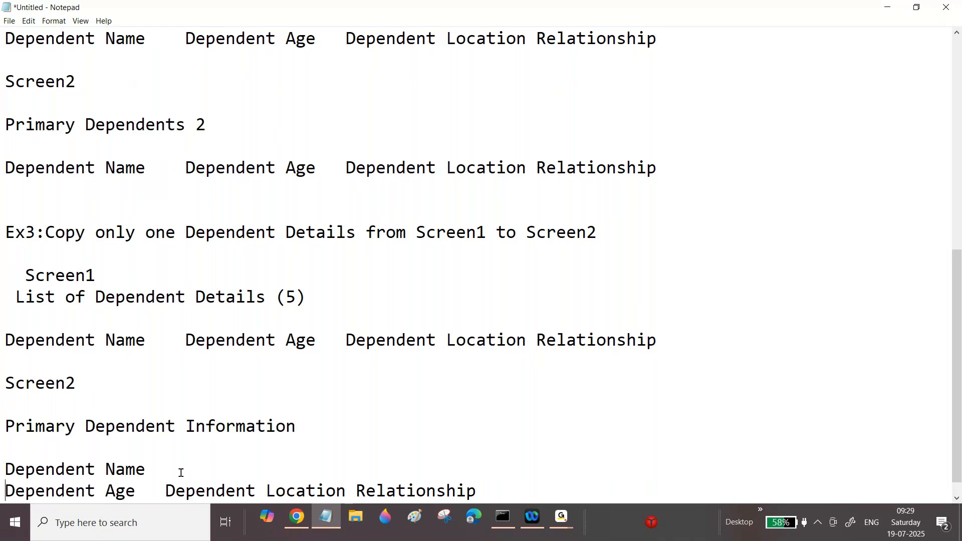
{"action": "left_click", "coordinate": [150, 487]}
{"action": "key", "text": "Return"}
{"action": "key", "text": "Delete"}
{"action": "key", "text": "Right"}
{"action": "key", "text": "Right"}
{"action": "key", "text": "Right"}
{"action": "key", "text": "Right"}
{"action": "key", "text": "Right"}
{"action": "key", "text": "Right"}
{"action": "key", "text": "Right"}
{"action": "key", "text": "Right"}
{"action": "key", "text": "Right"}
{"action": "key", "text": "Right"}
{"action": "key", "text": "Right"}
{"action": "key", "text": "Right"}
{"action": "key", "text": "Right"}
{"action": "key", "text": "Right"}
{"action": "key", "text": "Right"}
{"action": "key", "text": "Right"}
{"action": "key", "text": "Right"}
{"action": "key", "text": "Right"}
{"action": "key", "text": "Right"}
{"action": "key", "text": "Right"}
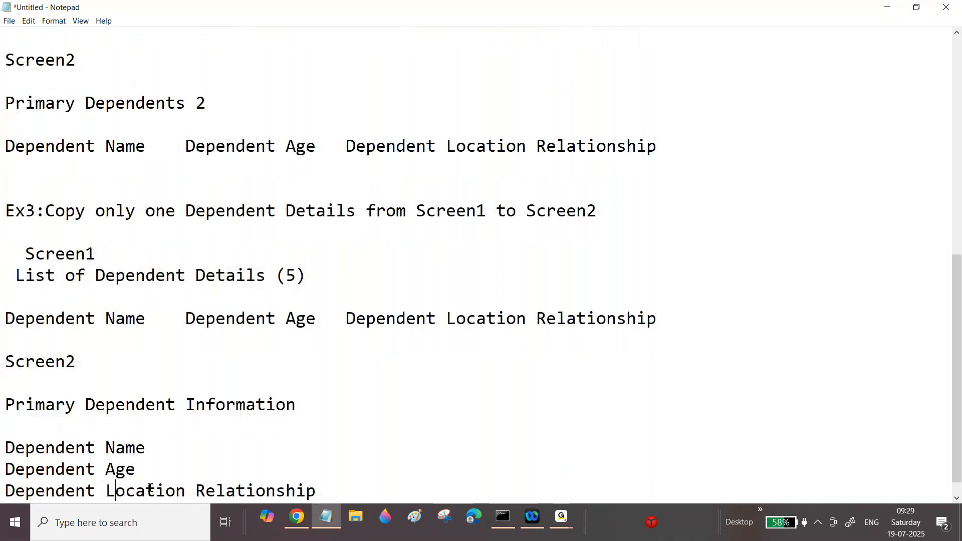
{"action": "key", "text": "Left"}
{"action": "key", "text": "Return"}
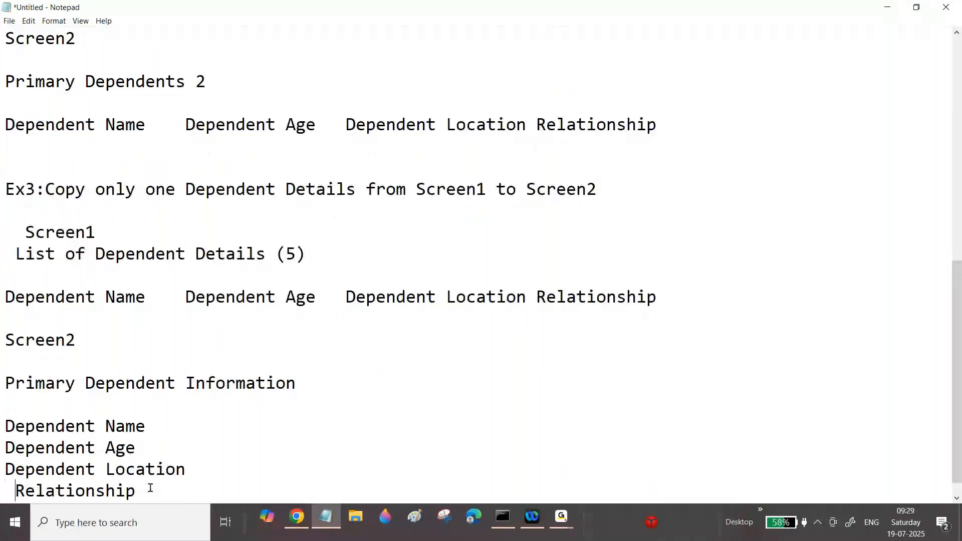
{"action": "key", "text": "BackSpace"}
Step: Review the Ex3 block's Screen1 list count and its Screen2 field list
{"action": "scroll", "coordinate": [551, 362], "scroll_direction": "down", "scroll_amount": 1}
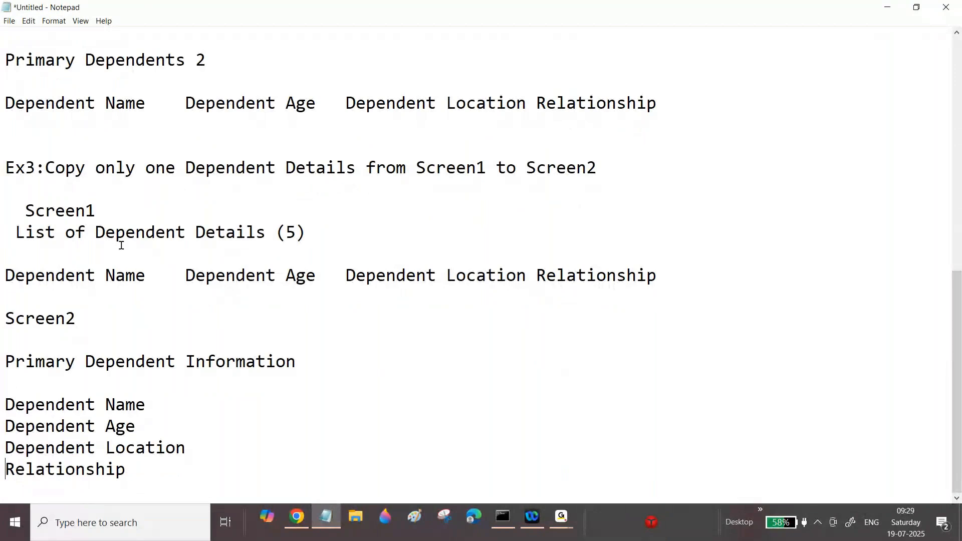
{"action": "double_click", "coordinate": [291, 232]}
{"action": "key", "text": "shift+Right"}
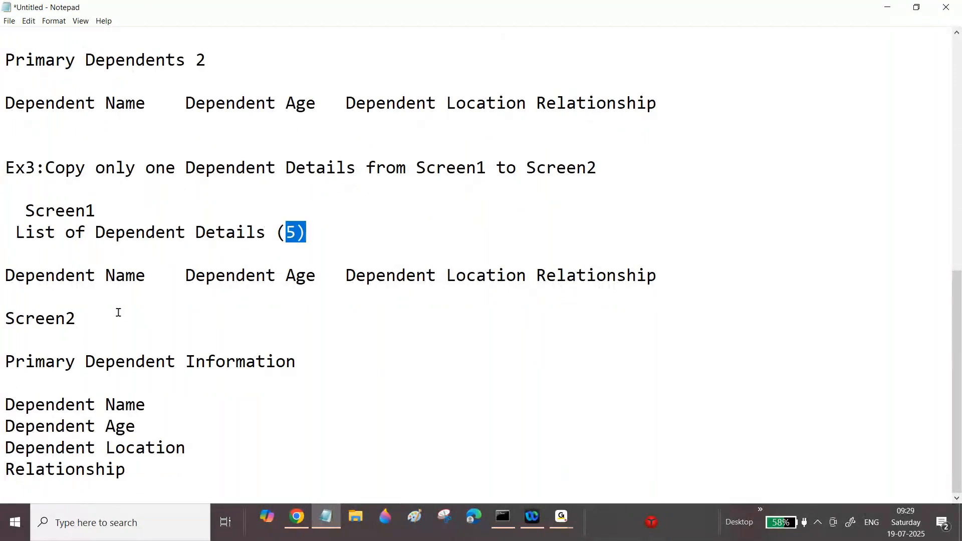
{"action": "left_click_drag", "start_coordinate": [75, 232], "coordinate": [305, 232]}
{"action": "left_click_drag", "start_coordinate": [3, 361], "coordinate": [105, 404]}
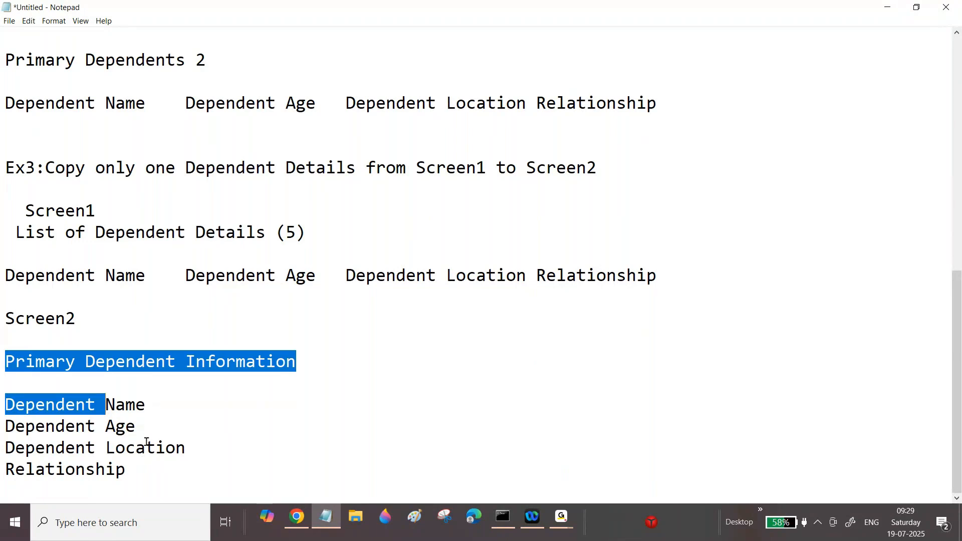
{"action": "left_click", "coordinate": [138, 470]}
{"action": "left_click_drag", "start_coordinate": [139, 471], "coordinate": [101, 361]}
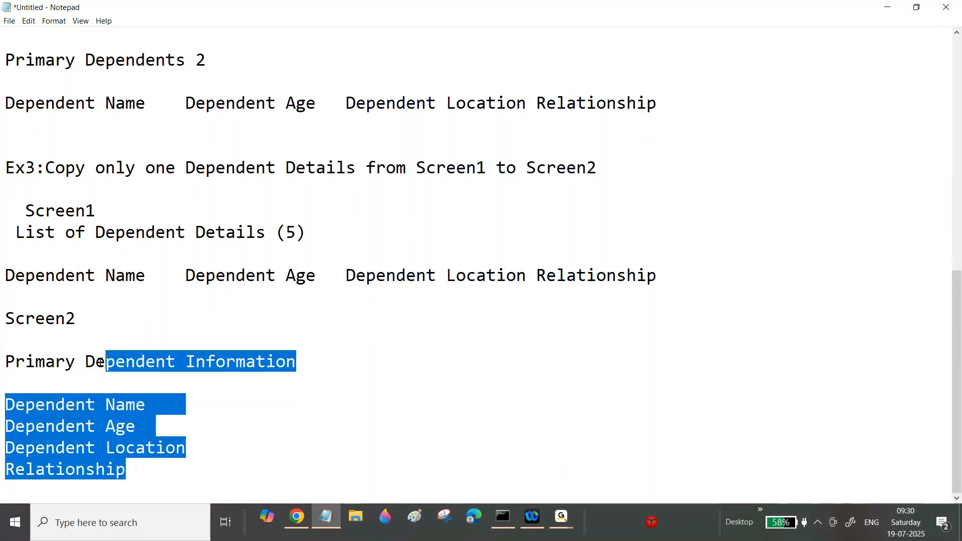
{"action": "left_click", "coordinate": [142, 474]}
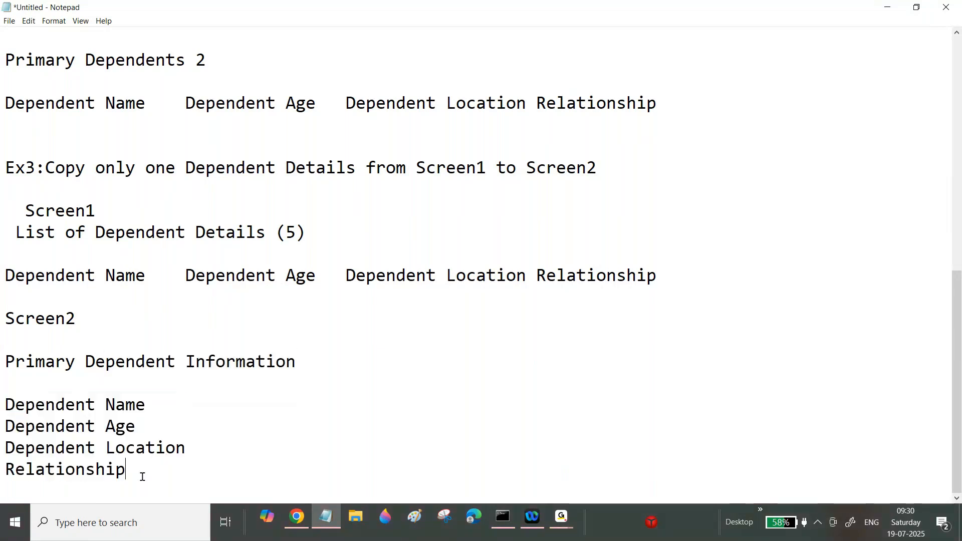
Step: Add an Ex4 heading titled "Address Details" two lines below the Ex3 block
{"action": "key", "text": "Return"}
{"action": "key", "text": "Return"}
{"action": "type", "text": "Ex4"}
{"action": "type", "text": "L"}
{"action": "key", "text": "BackSpace"}
{"action": "type", "text": ":"}
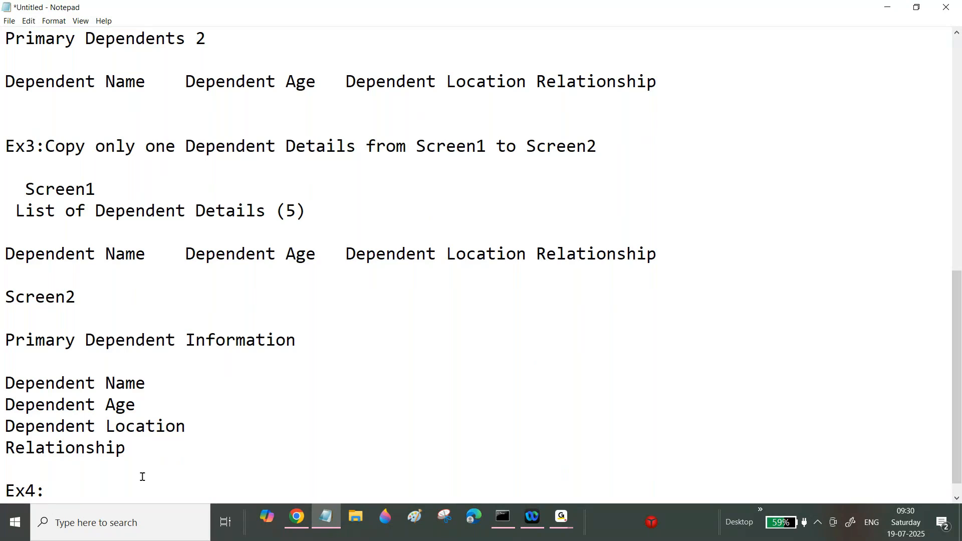
{"action": "type", "text": "A"}
{"action": "key", "text": "BackSpace"}
{"action": "key", "text": "BackSpace"}
{"action": "key", "text": "BackSpace"}
{"action": "key", "text": "Return"}
{"action": "key", "text": "BackSpace"}
{"action": "type", "text": "Addres"}
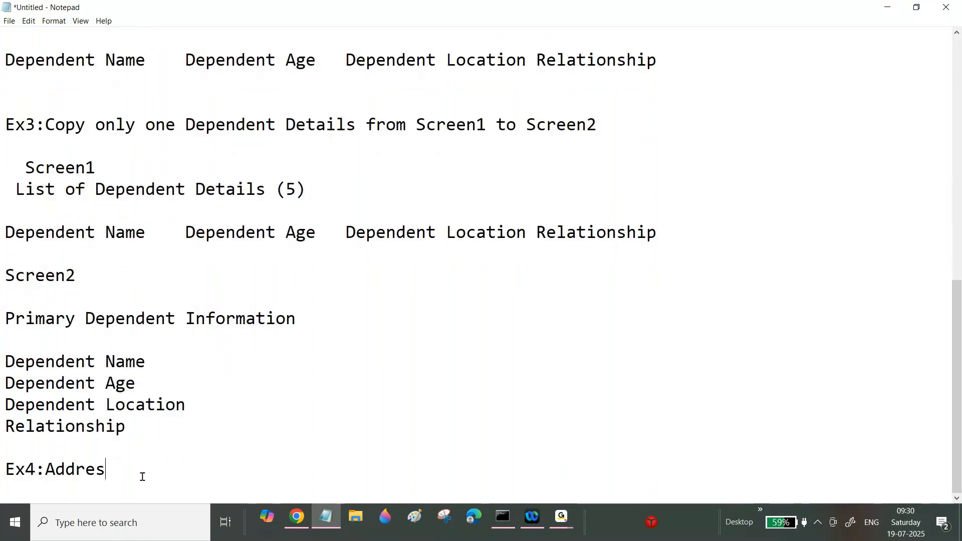
{"action": "type", "text": "s Details"}
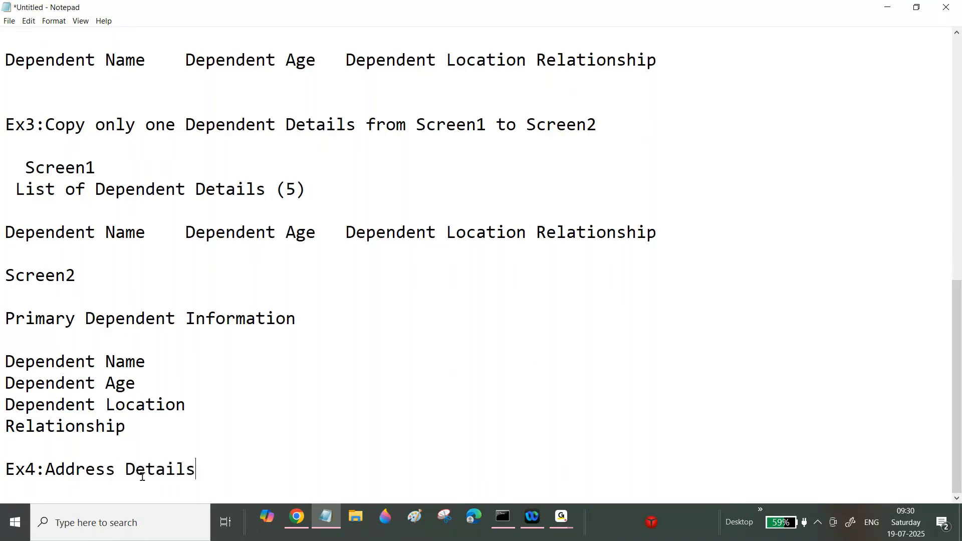
{"action": "key", "text": "Return"}
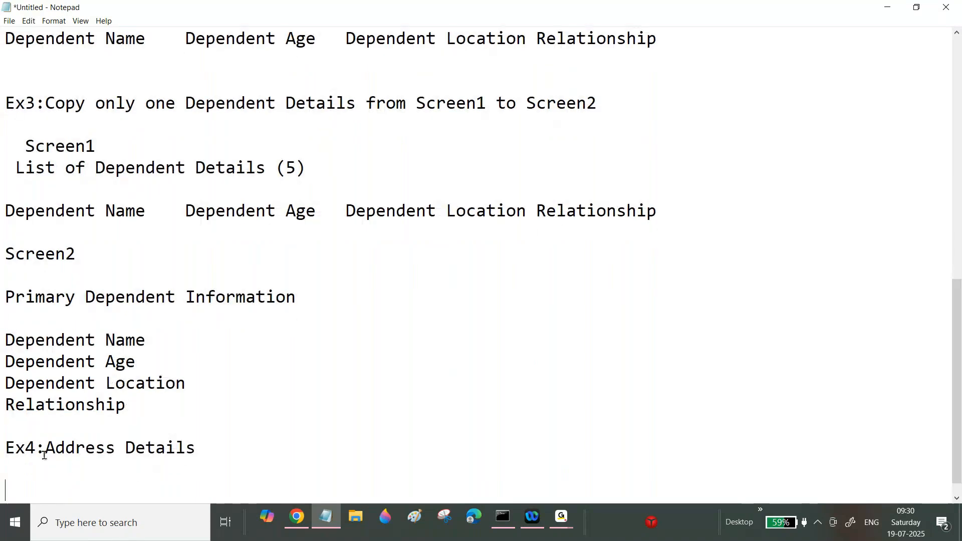
Step: Replace the Ex4 title with "Provide a option to enter list of Addresses"
{"action": "left_click_drag", "start_coordinate": [44, 449], "coordinate": [225, 448]}
{"action": "key", "text": "BackSpace"}
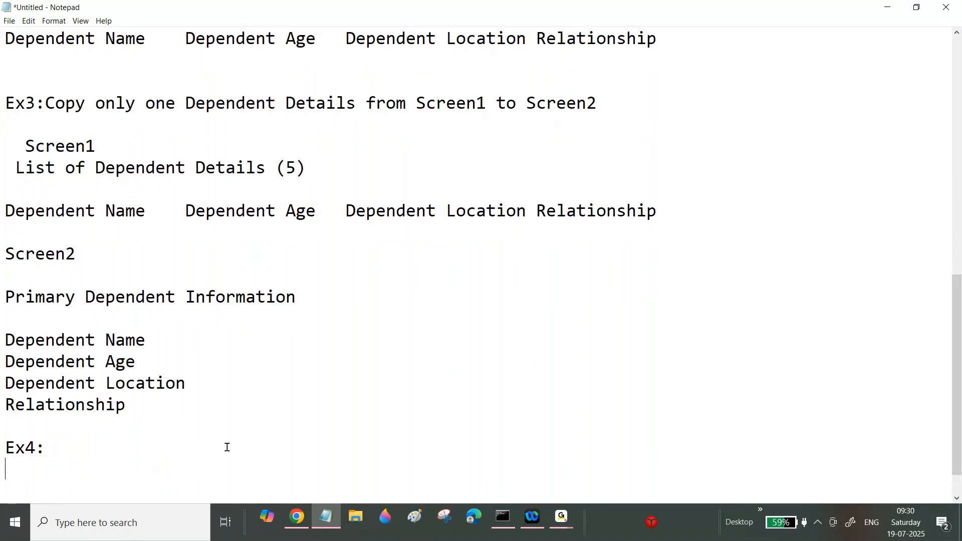
{"action": "left_click", "coordinate": [71, 447]}
{"action": "type", "text": "E"}
{"action": "key", "text": "BackSpace"}
{"action": "type", "text": "Provide"}
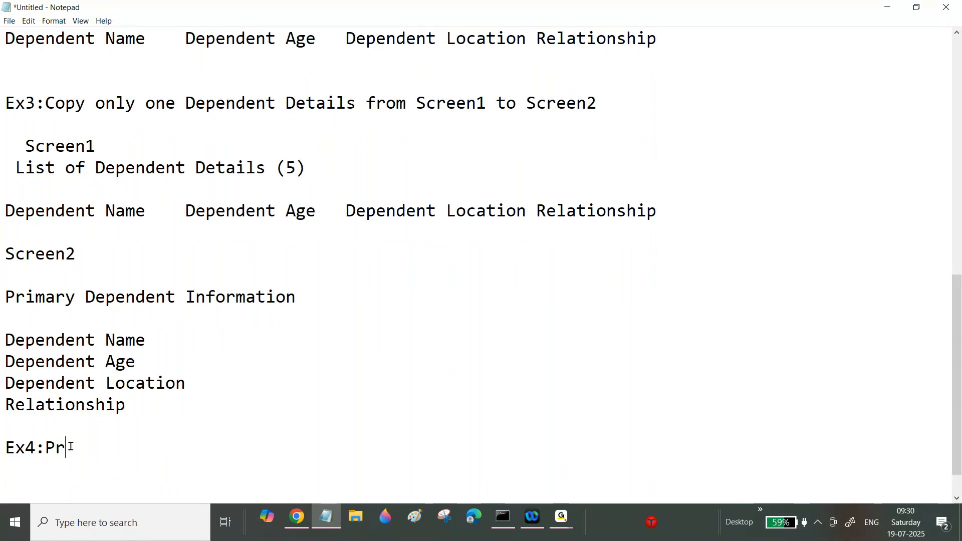
{"action": "key", "text": "BackSpace"}
{"action": "key", "text": "BackSpace"}
{"action": "key", "text": "BackSpace"}
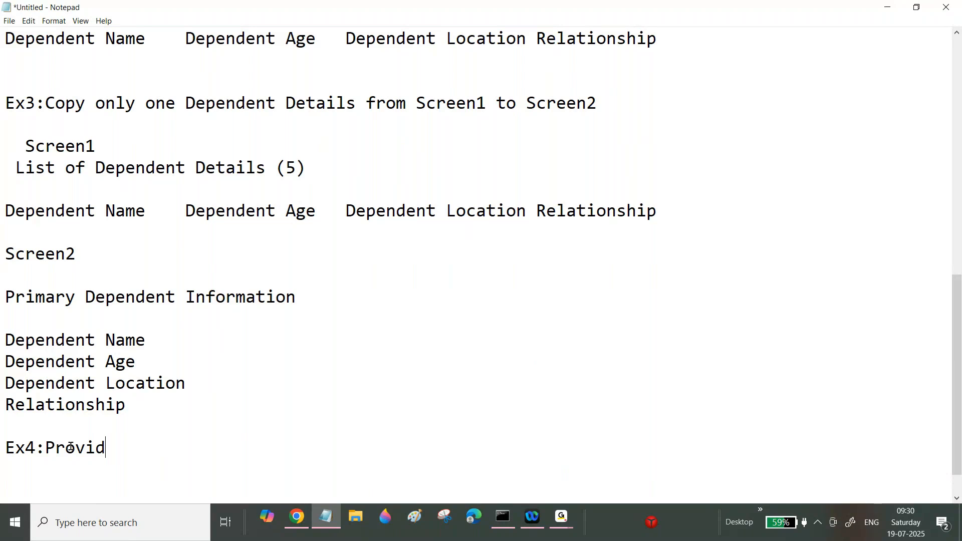
{"action": "type", "text": "ide a optio"}
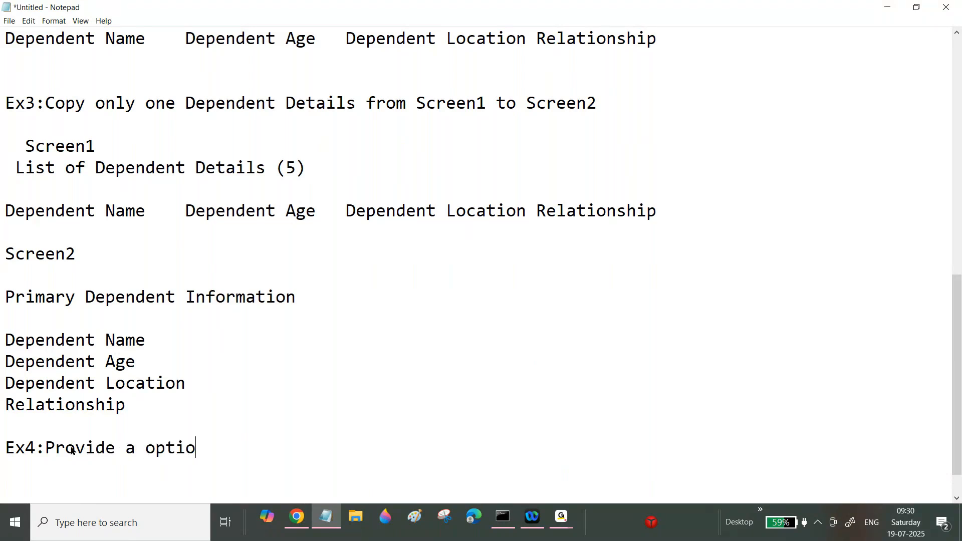
{"action": "type", "text": "n to enter "}
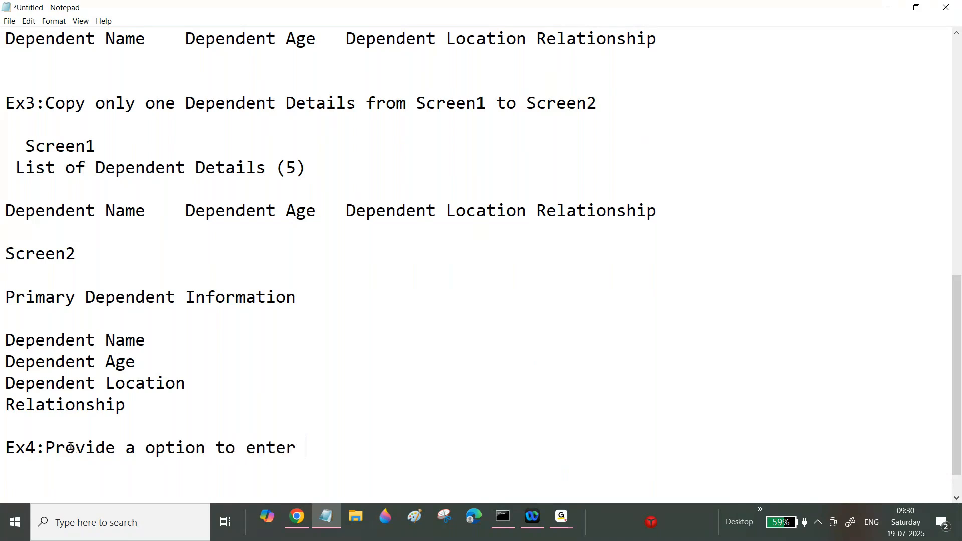
{"action": "type", "text": "list of Address"}
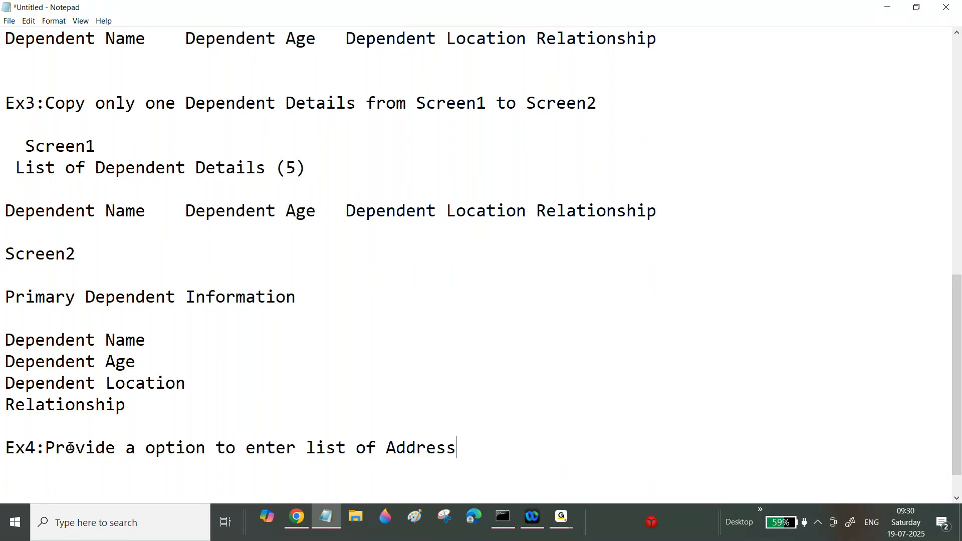
{"action": "type", "text": "es"}
{"action": "key", "text": "BackSpace"}
{"action": "type", "text": "s"}
{"action": "key", "text": "Return"}
{"action": "key", "text": "Return"}
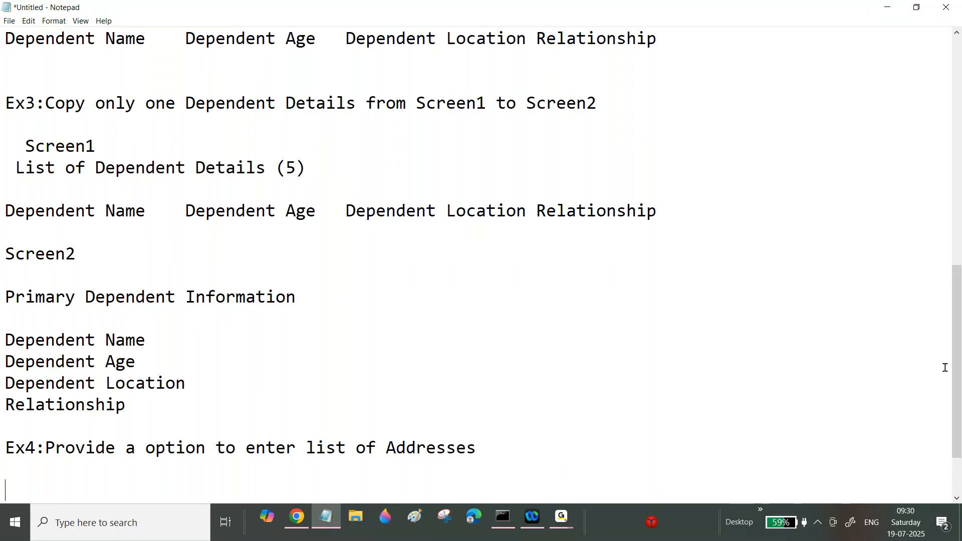
Step: End the Ex4 line with a period
{"action": "left_click_drag", "start_coordinate": [954, 369], "coordinate": [954, 402]}
{"action": "left_click", "coordinate": [484, 359]}
{"action": "type", "text": ":"}
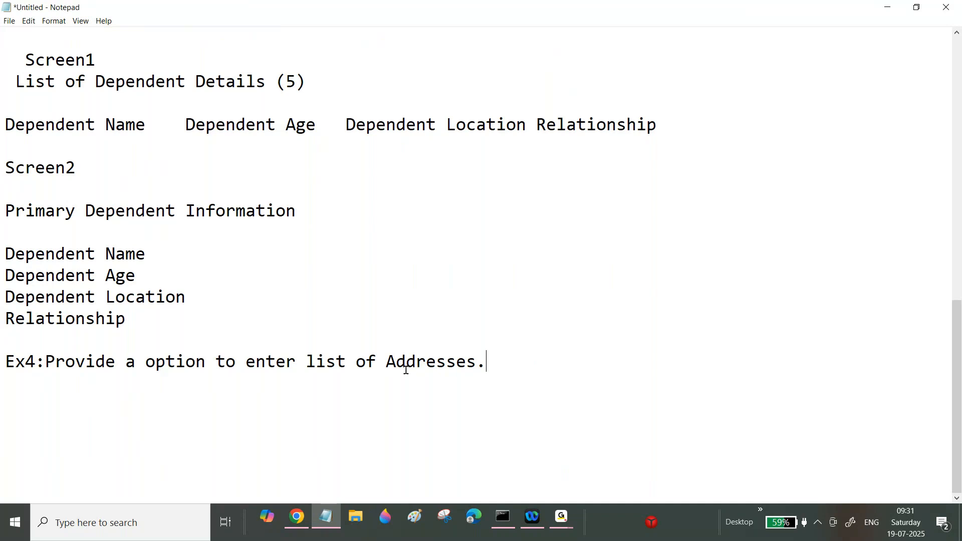
{"action": "left_click", "coordinate": [489, 370]}
{"action": "left_click_drag", "start_coordinate": [485, 362], "coordinate": [413, 234]}
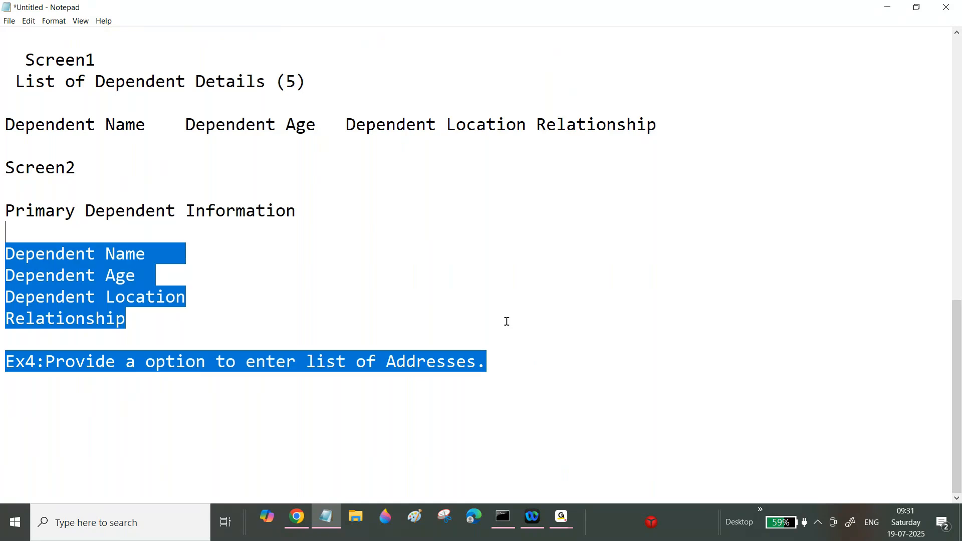
{"action": "left_click", "coordinate": [507, 356]}
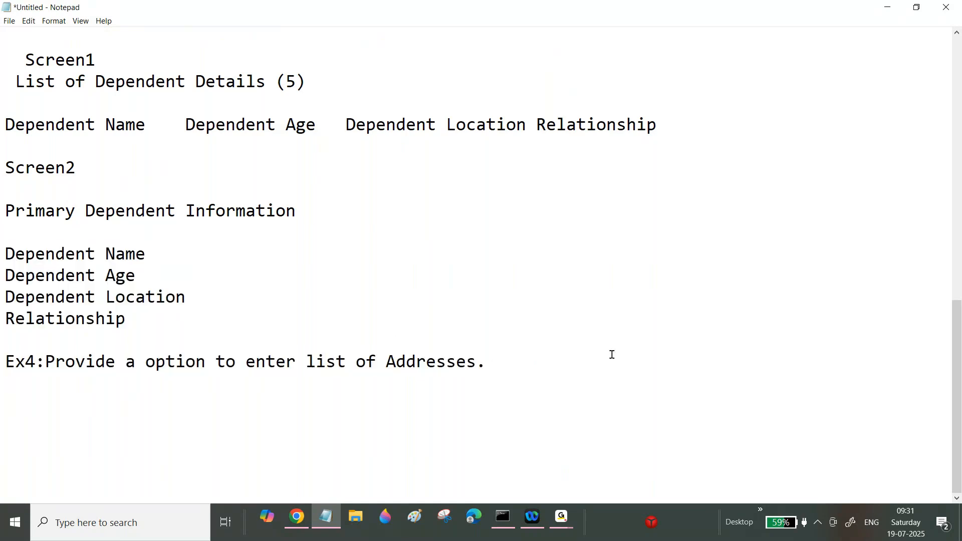
Step: Add a new heading "Ex5: PEGA OOTB Functions" below Ex4, separated by blank lines
{"action": "key", "text": "Return"}
{"action": "key", "text": "Return"}
{"action": "key", "text": "Return"}
{"action": "type", "text": "Ex"}
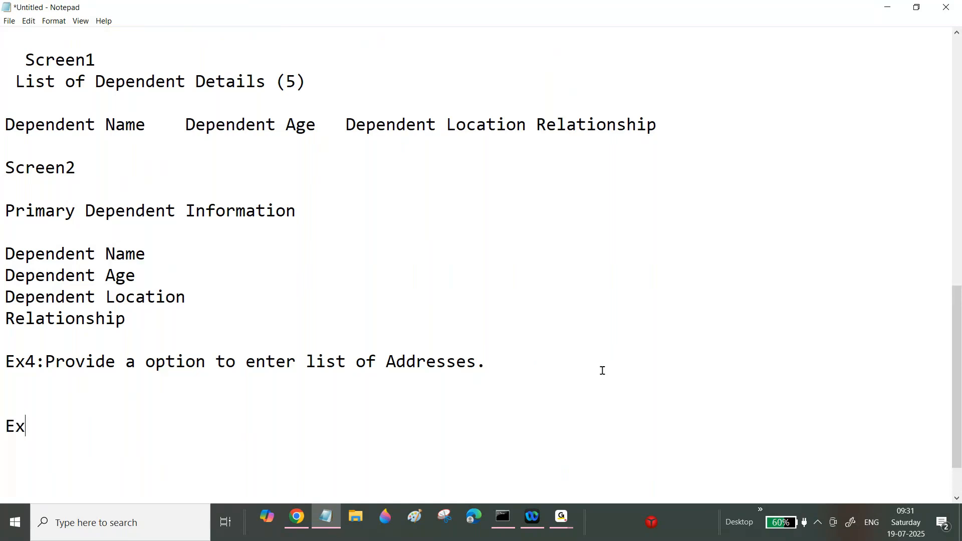
{"action": "type", "text": "5: PEGA OO"}
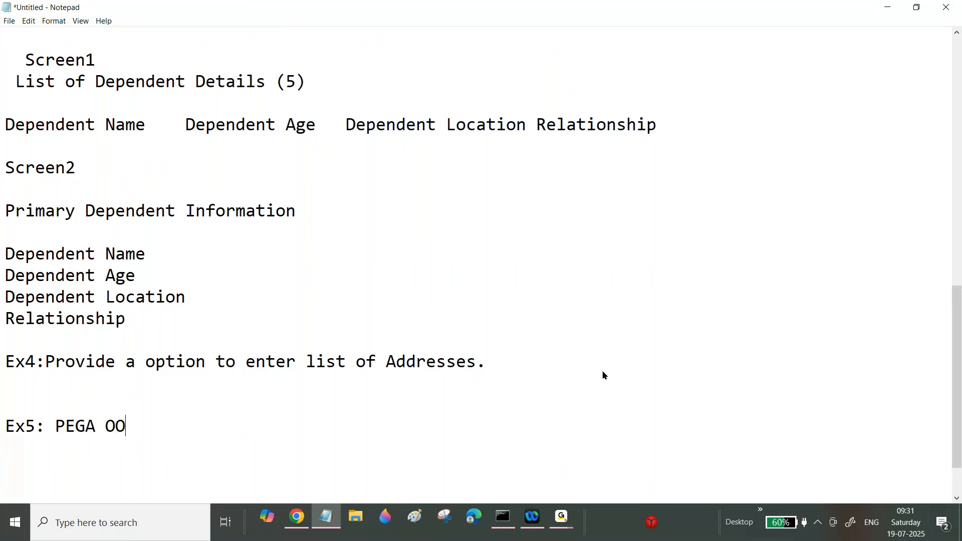
{"action": "type", "text": "TB Functions"}
{"action": "key", "text": "Return"}
{"action": "key", "text": "Return"}
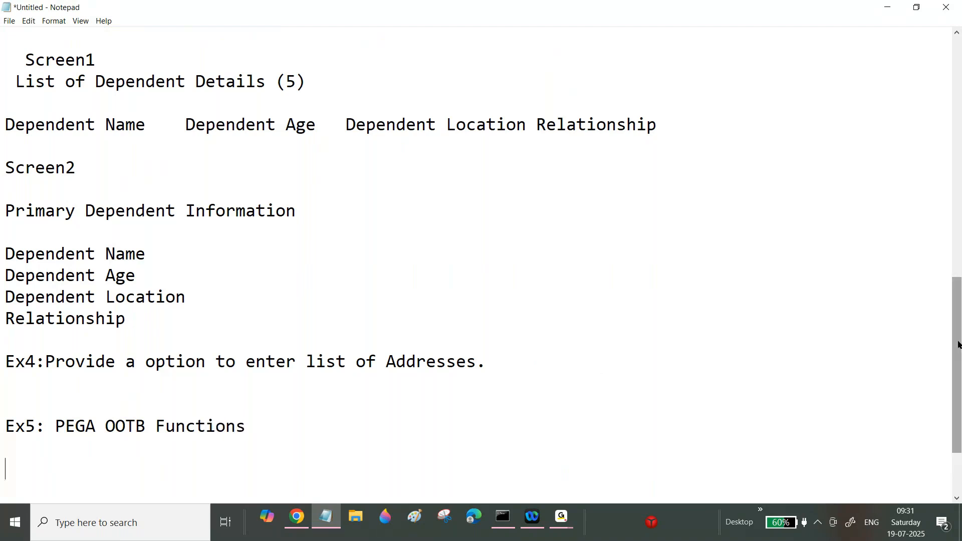
Step: Return to the top of the notes and review the Ex1 block
{"action": "left_click_drag", "start_coordinate": [958, 345], "coordinate": [923, 103]}
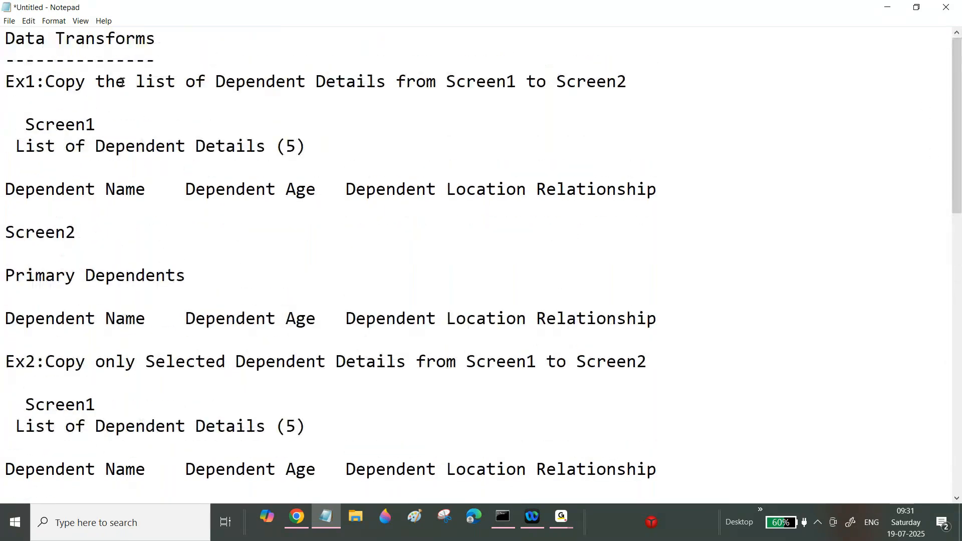
{"action": "left_click_drag", "start_coordinate": [66, 81], "coordinate": [215, 189]}
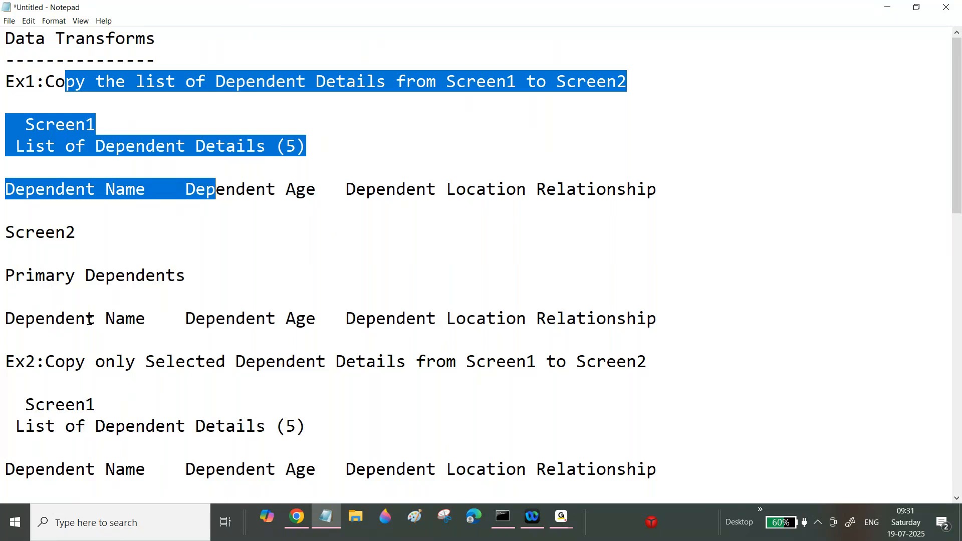
{"action": "left_click_drag", "start_coordinate": [55, 319], "coordinate": [216, 319]}
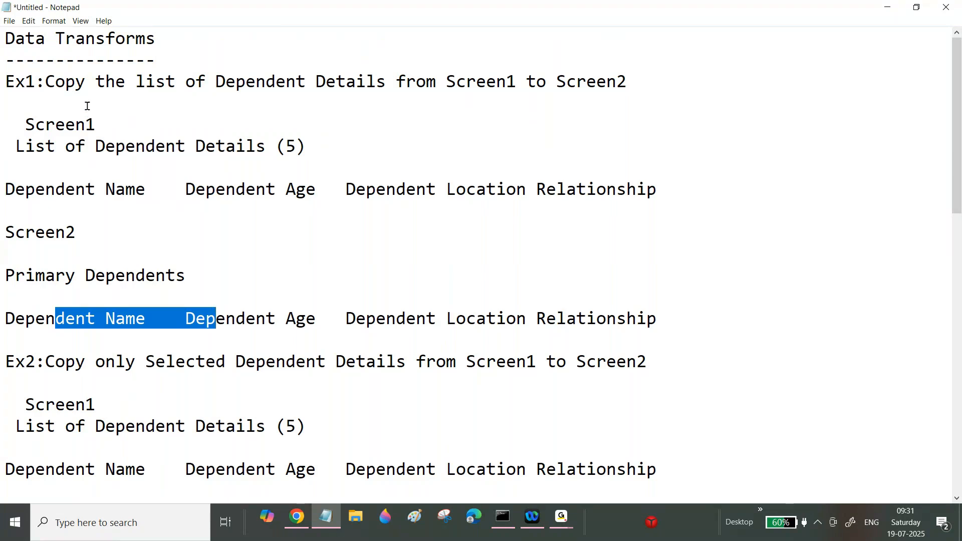
Step: Switch to Pega Dev Studio and create a property labelled "Primary Dependent List" in the HomeLoan class
{"action": "left_click_drag", "start_coordinate": [86, 82], "coordinate": [95, 125]}
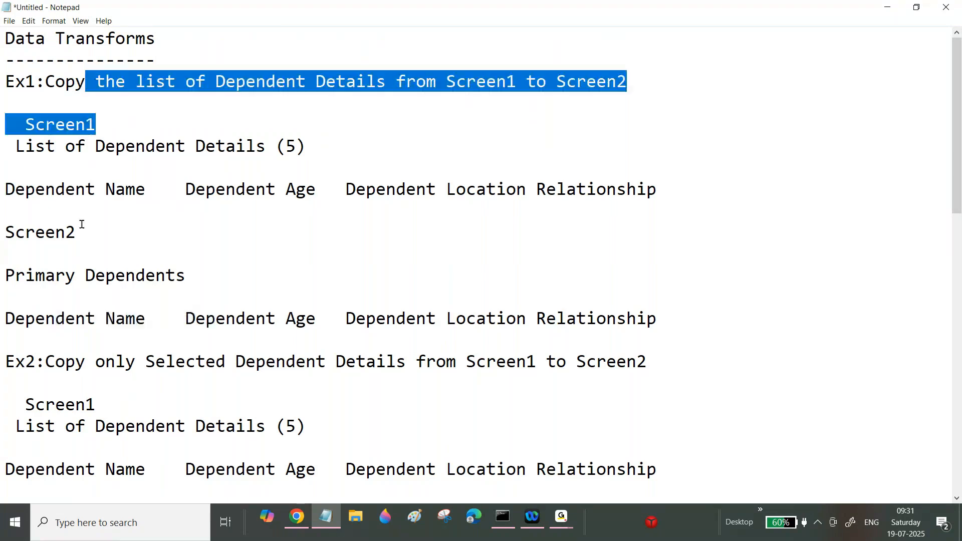
{"action": "left_click", "coordinate": [301, 529]}
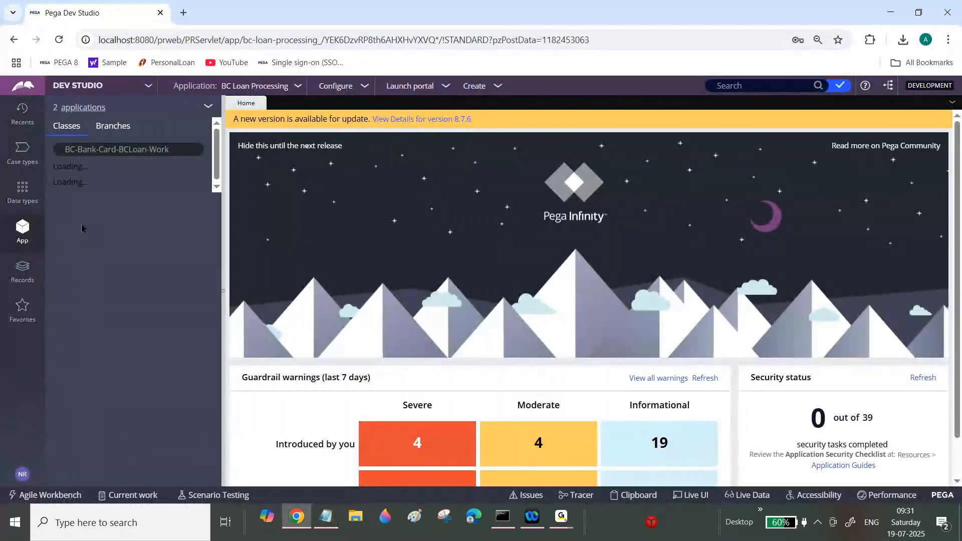
{"action": "left_click", "coordinate": [103, 214]}
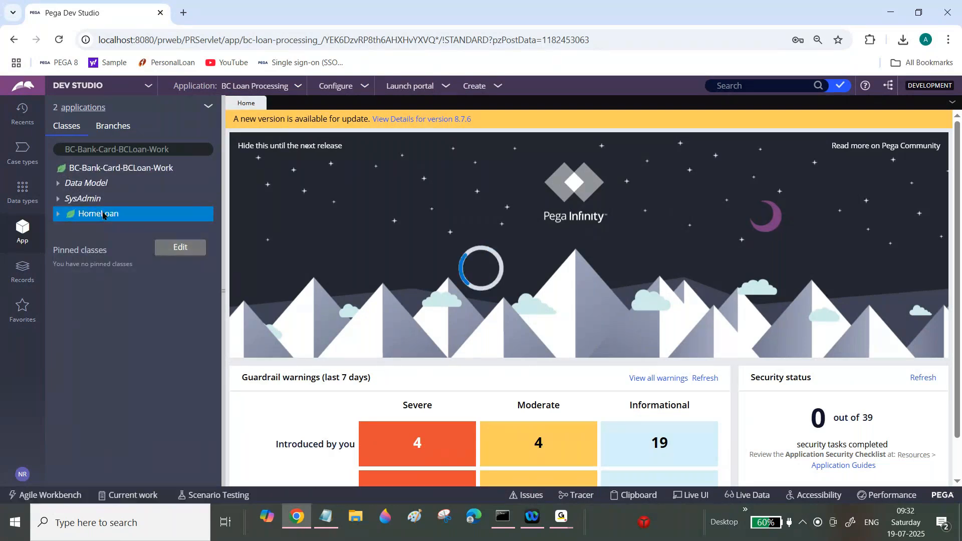
{"action": "right_click", "coordinate": [102, 214]}
{"action": "mouse_move", "coordinate": [85, 229]}
{"action": "mouse_move", "coordinate": [213, 248]}
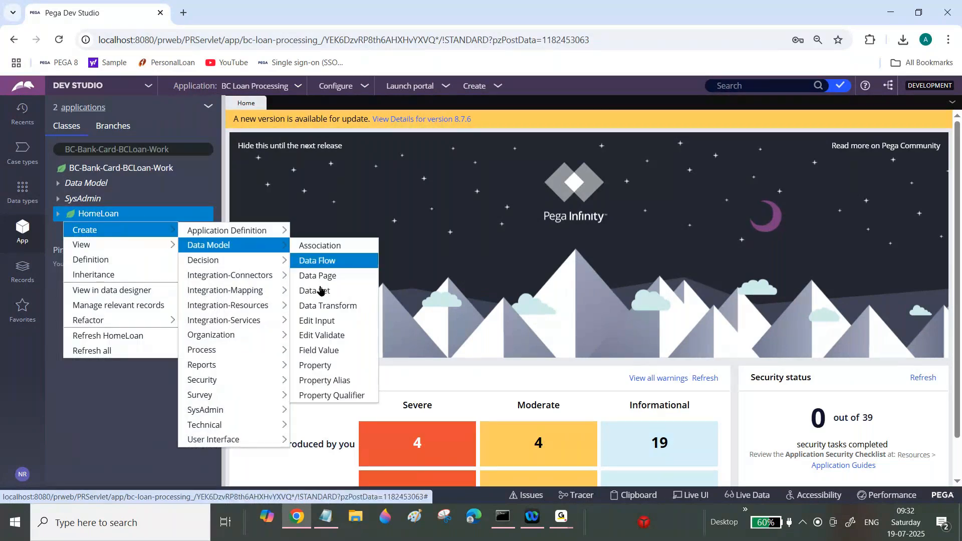
{"action": "left_click", "coordinate": [315, 367]}
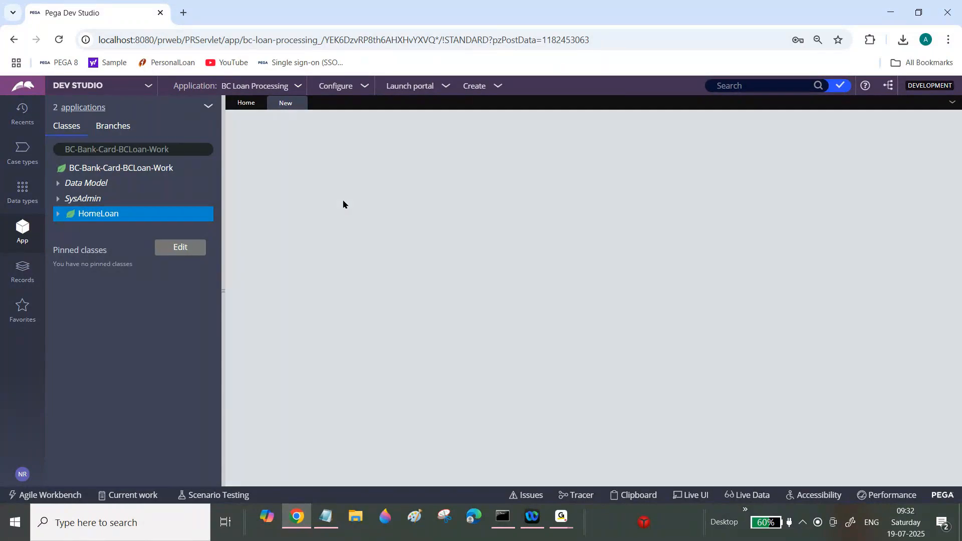
{"action": "type", "text": "Pri"}
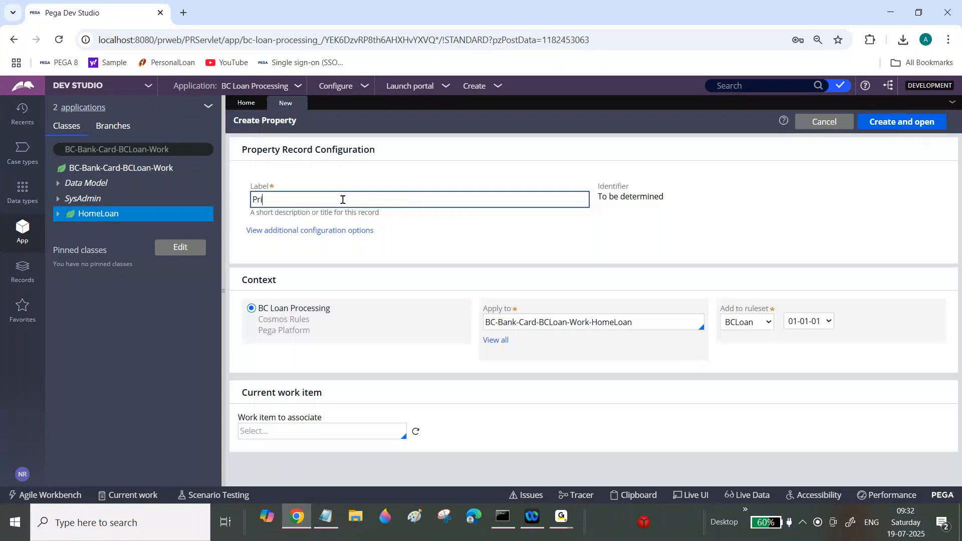
{"action": "type", "text": "mary Dependent List"}
{"action": "key", "text": "Tab"}
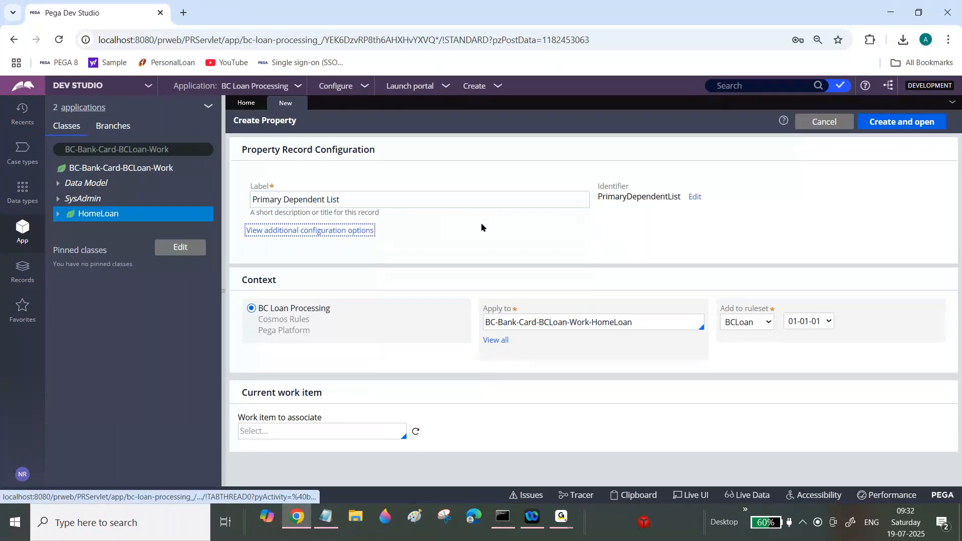
{"action": "left_click", "coordinate": [901, 123]}
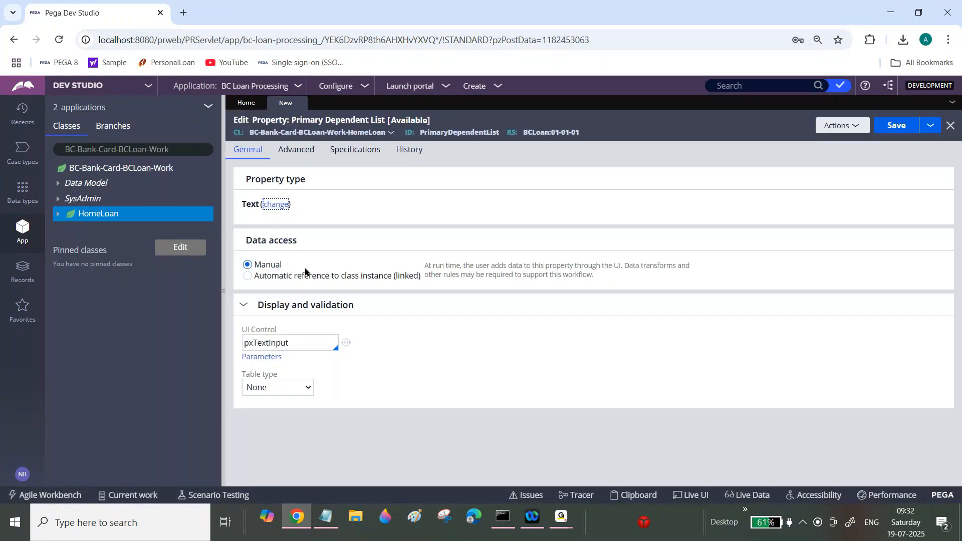
Step: Change the property type to Page List with page definition BC-Data-Dependent and save the property
{"action": "left_click", "coordinate": [351, 279]}
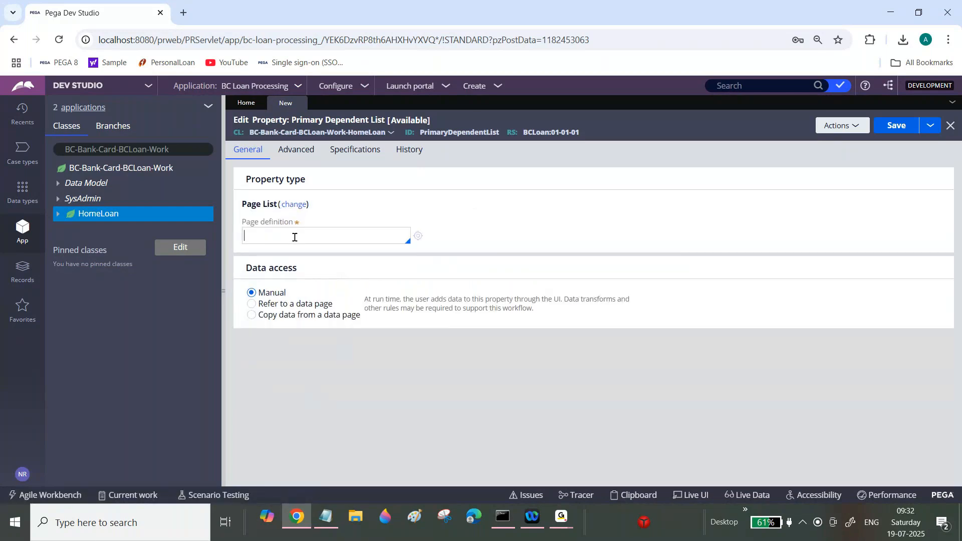
{"action": "left_click", "coordinate": [294, 237]}
{"action": "type", "text": "BC-Data-Address"}
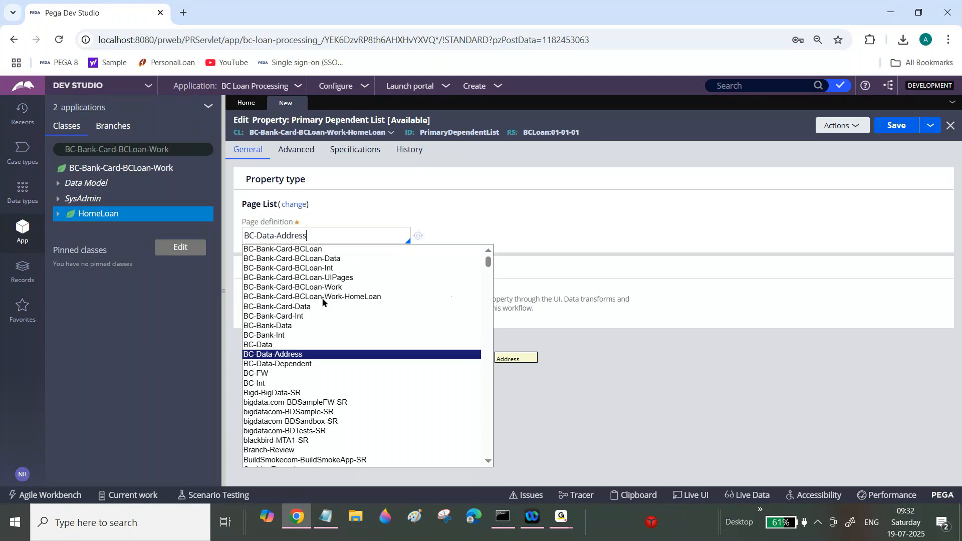
{"action": "left_click", "coordinate": [369, 176]}
{"action": "key", "text": "Down"}
{"action": "left_click", "coordinate": [301, 364]}
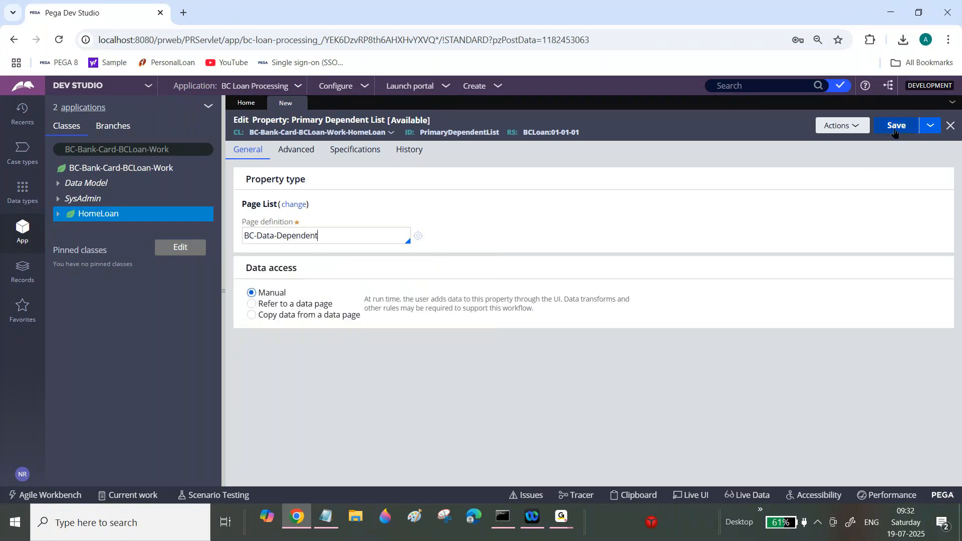
{"action": "left_click", "coordinate": [895, 131]}
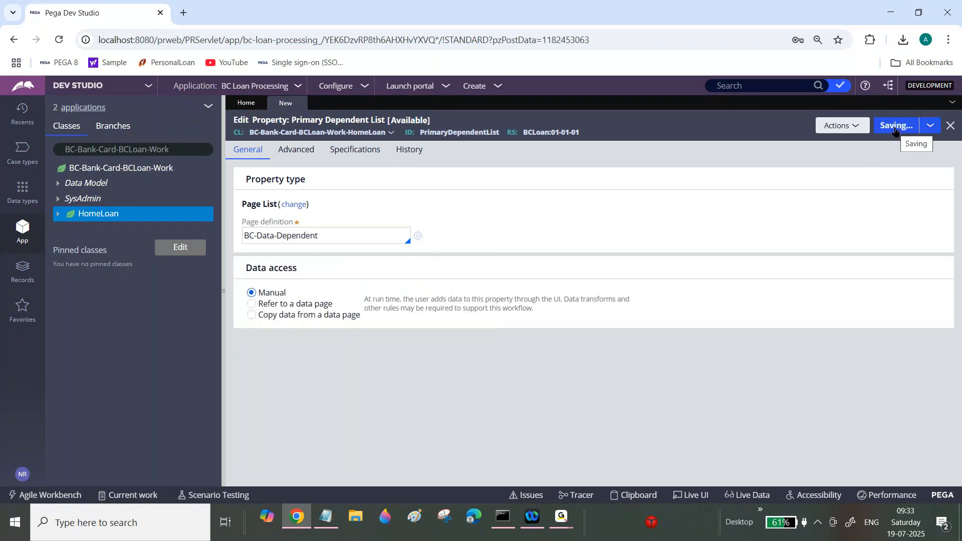
Step: Open the HomeLoan CollectAddressDetails section and convert it to the full section editor
{"action": "left_click", "coordinate": [58, 215]}
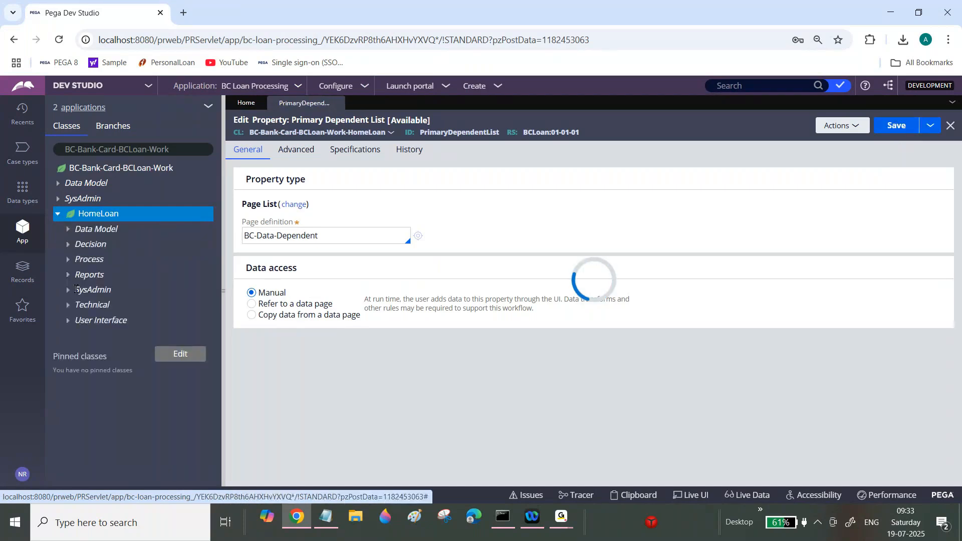
{"action": "left_click", "coordinate": [66, 321]}
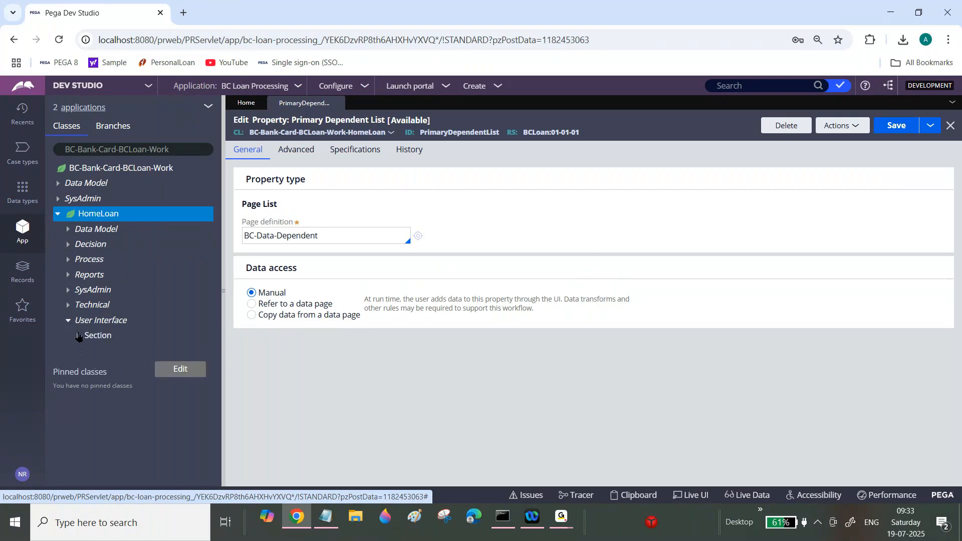
{"action": "left_click", "coordinate": [78, 335]}
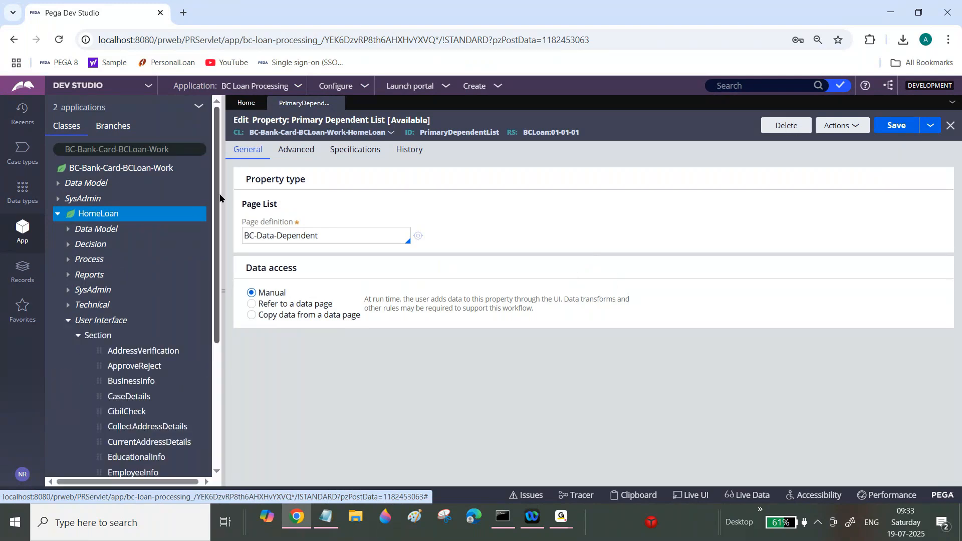
{"action": "left_click_drag", "start_coordinate": [220, 198], "coordinate": [224, 296]}
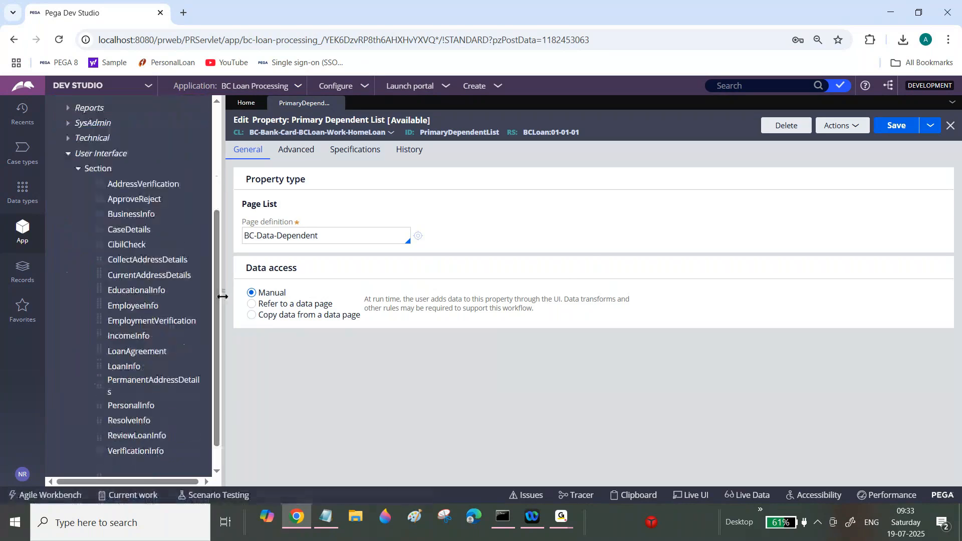
{"action": "left_click", "coordinate": [185, 261]}
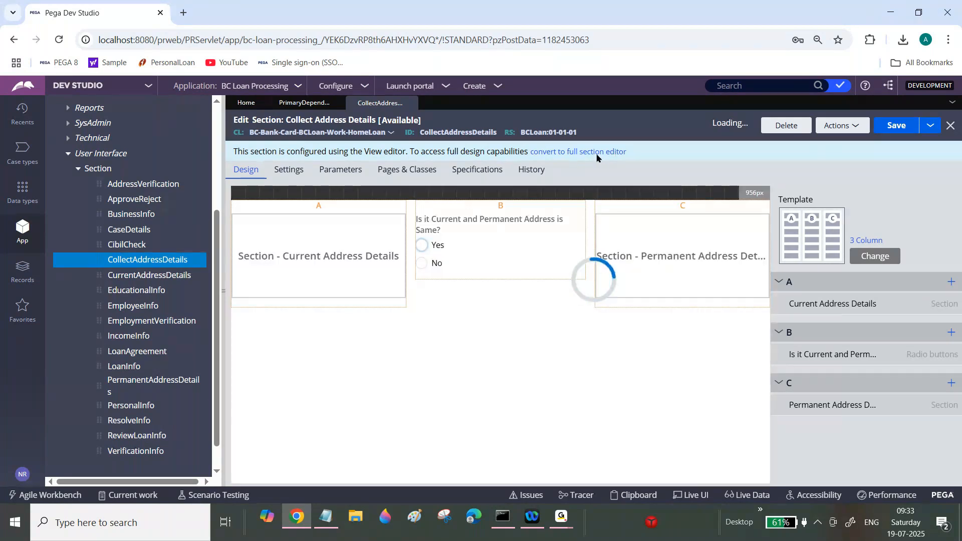
{"action": "left_click", "coordinate": [600, 152]}
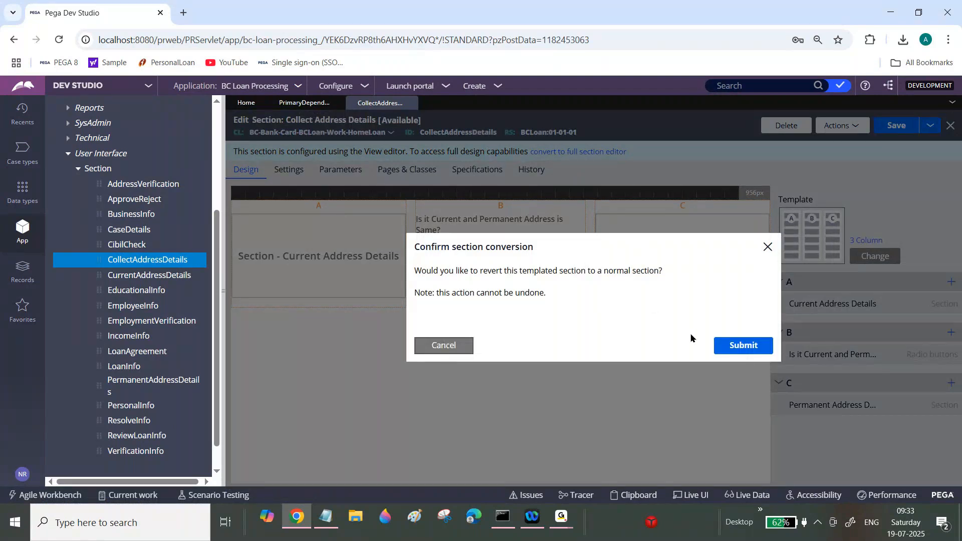
{"action": "left_click", "coordinate": [736, 346]}
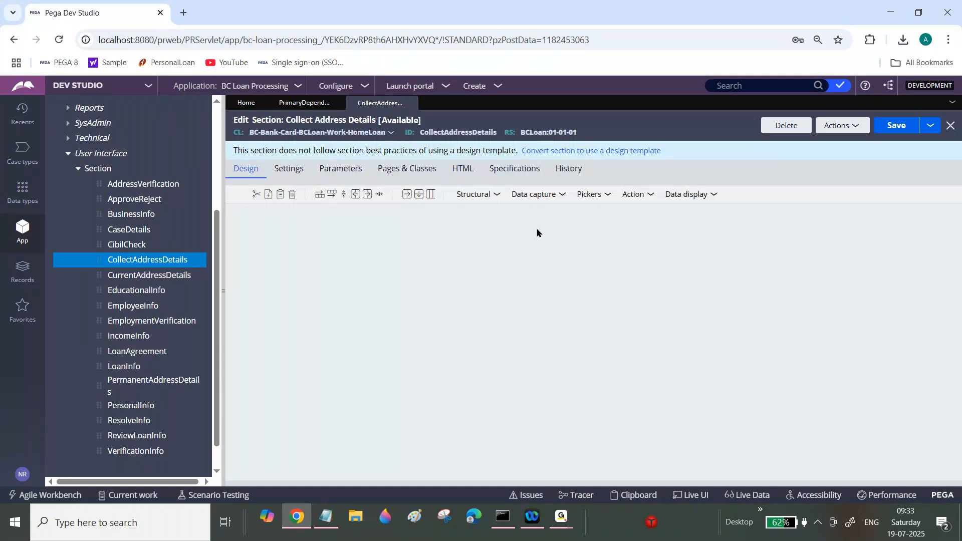
Step: Add a dynamic layout above the address layouts and give it the header title "Primary Dependents"
{"action": "left_click_drag", "start_coordinate": [513, 202], "coordinate": [411, 234]}
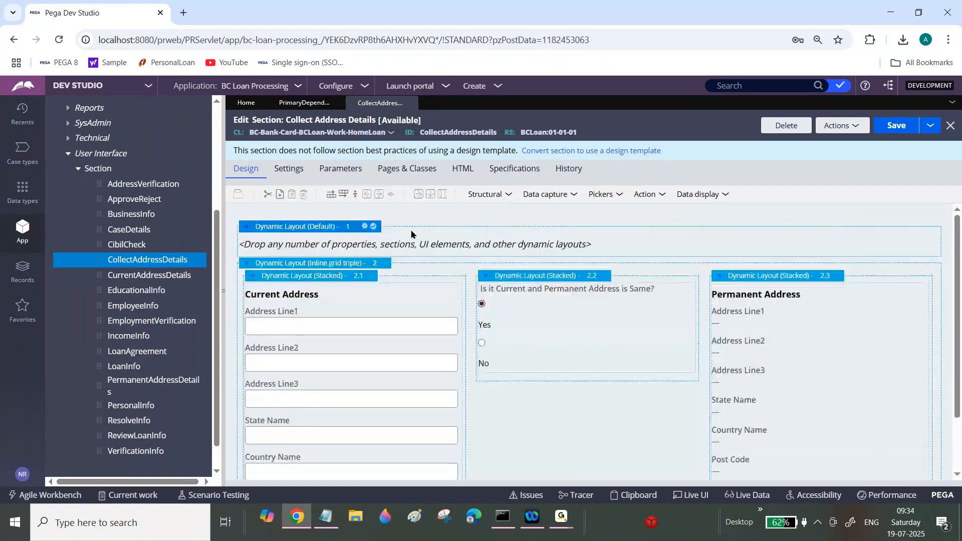
{"action": "left_click", "coordinate": [365, 226]}
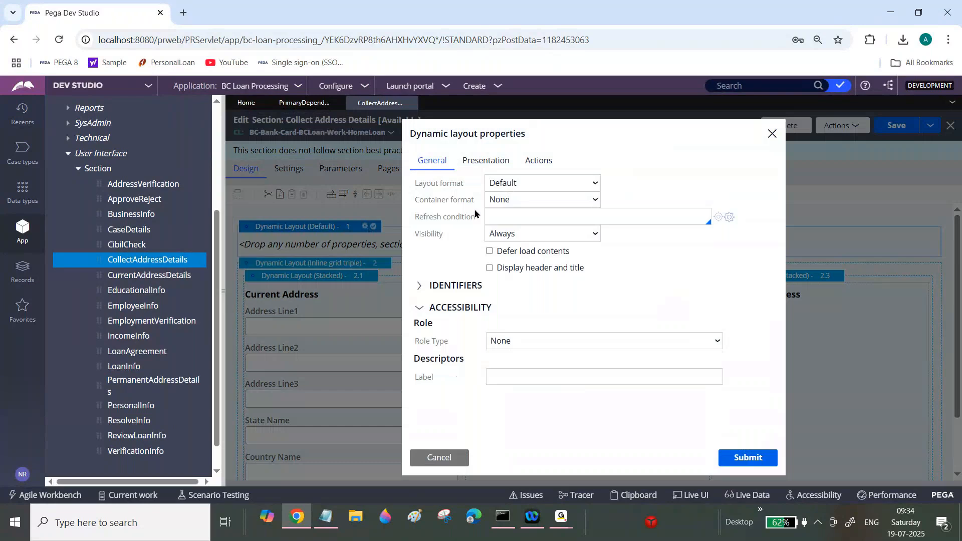
{"action": "left_click", "coordinate": [531, 267]}
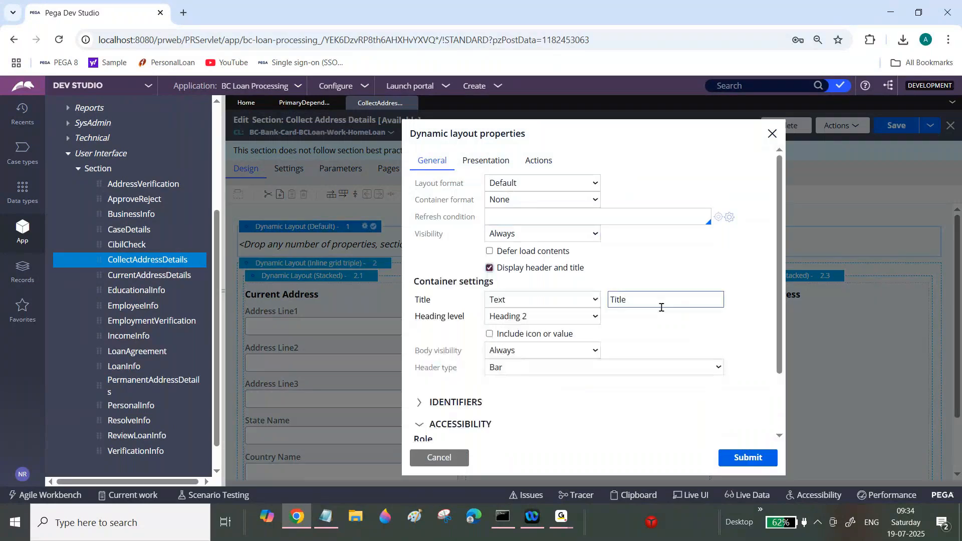
{"action": "double_click", "coordinate": [662, 307]}
{"action": "type", "text": "P"}
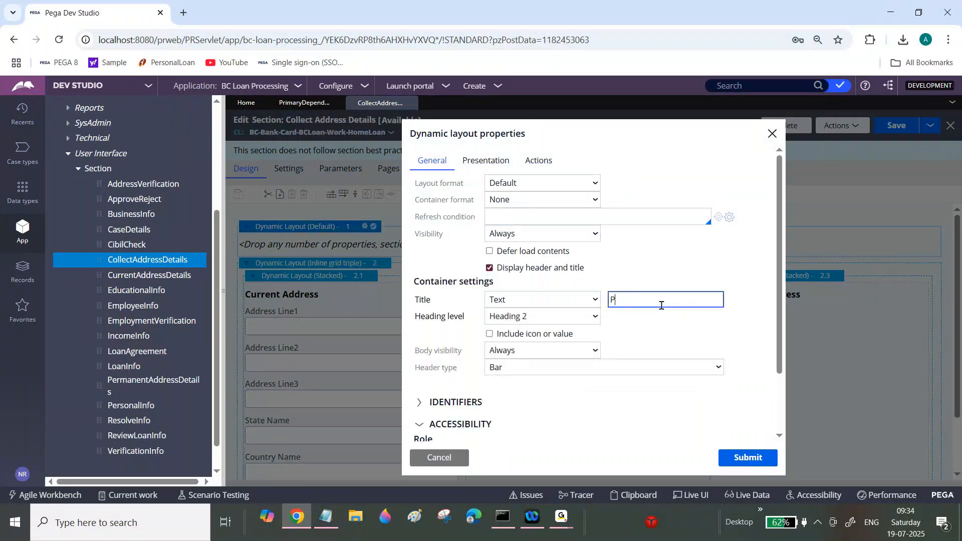
{"action": "type", "text": "rimary Dependents"}
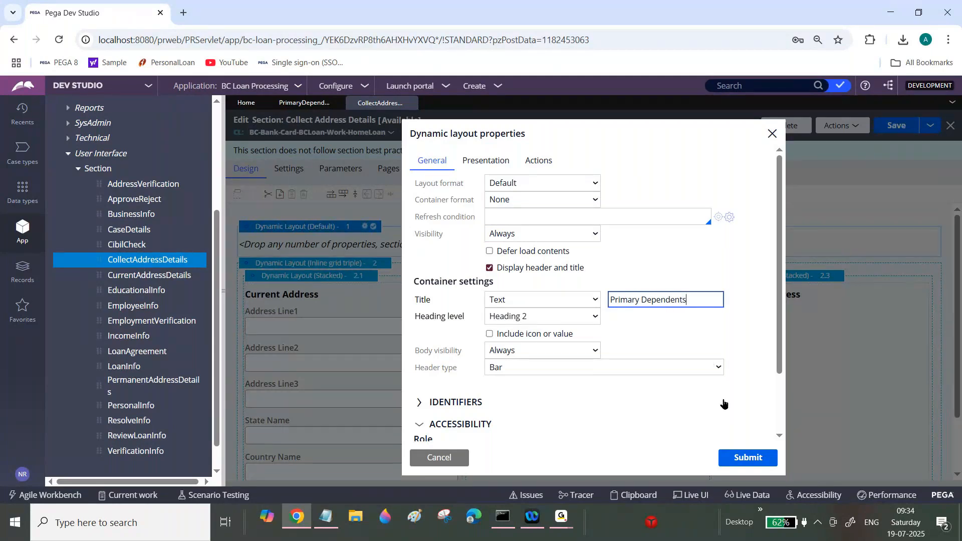
{"action": "left_click", "coordinate": [745, 457]}
Step: Insert a table into the Primary Dependents layout using .PrimaryDependentList as its source
{"action": "left_click", "coordinate": [507, 195]}
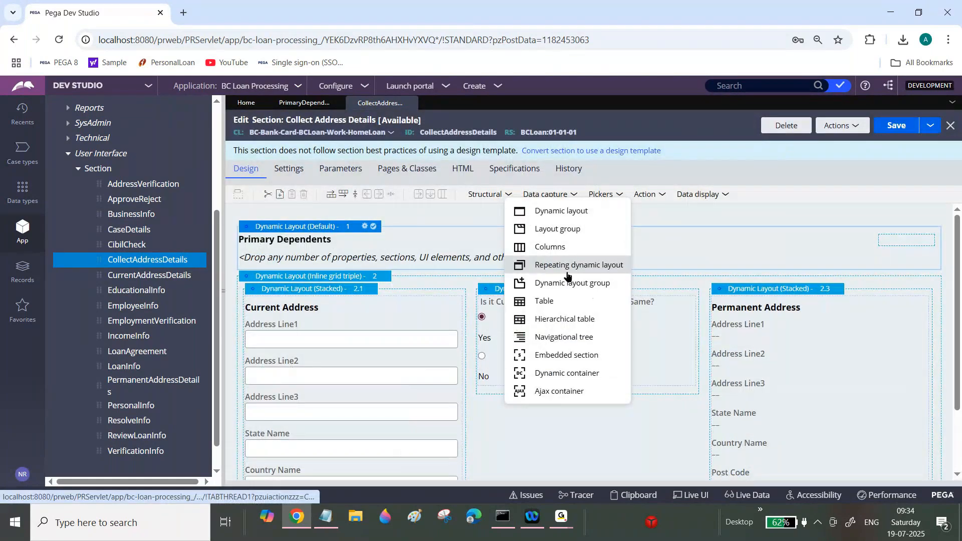
{"action": "left_click_drag", "start_coordinate": [566, 274], "coordinate": [309, 254]}
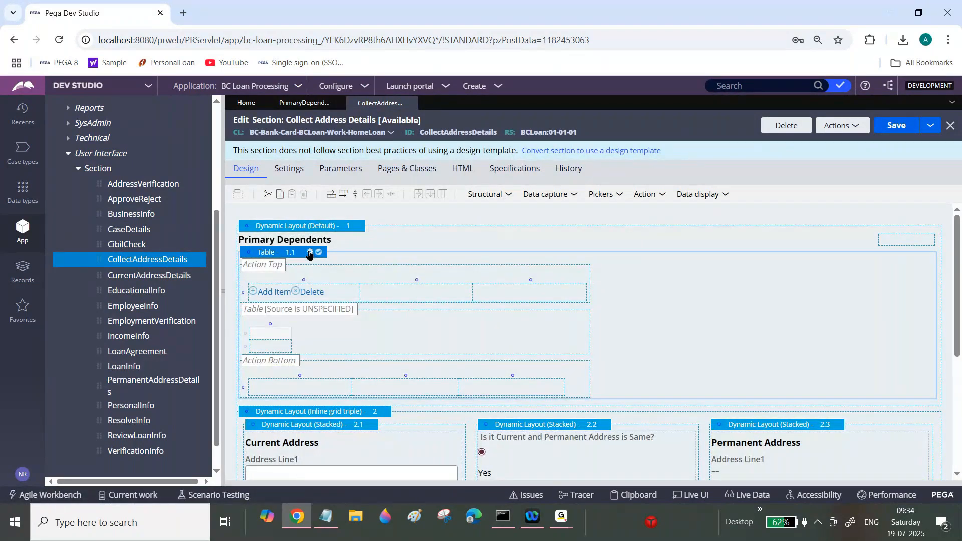
{"action": "left_click", "coordinate": [309, 253]}
{"action": "left_click", "coordinate": [528, 290]}
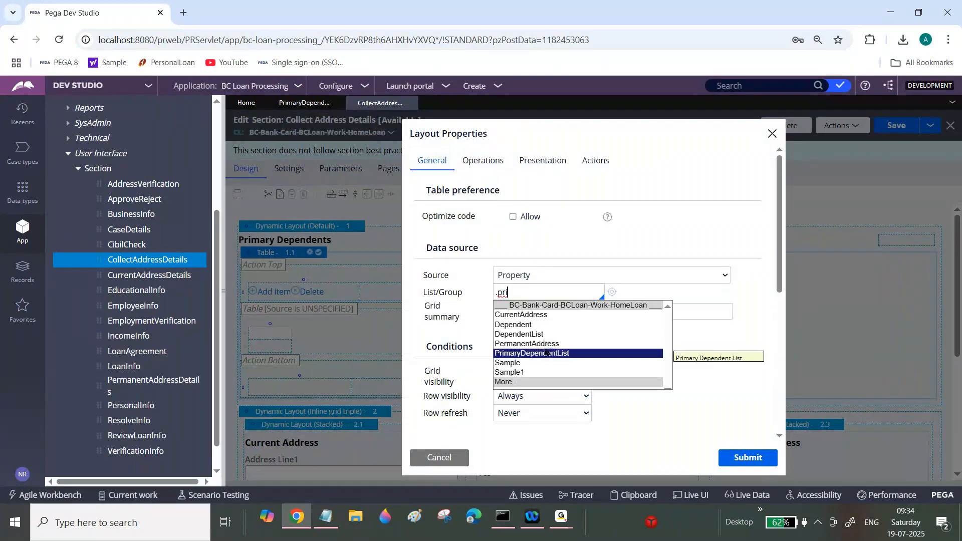
{"action": "left_click", "coordinate": [549, 351]}
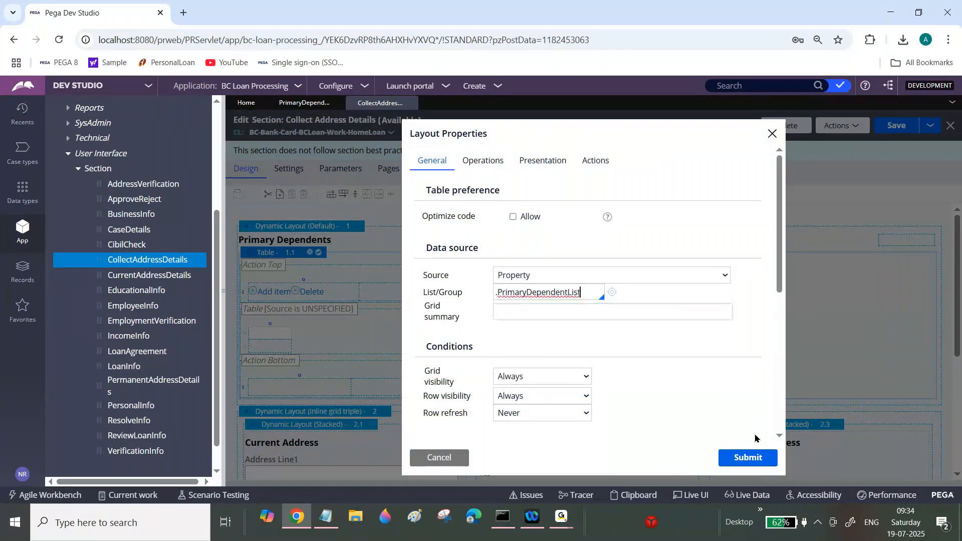
{"action": "left_click", "coordinate": [747, 458]}
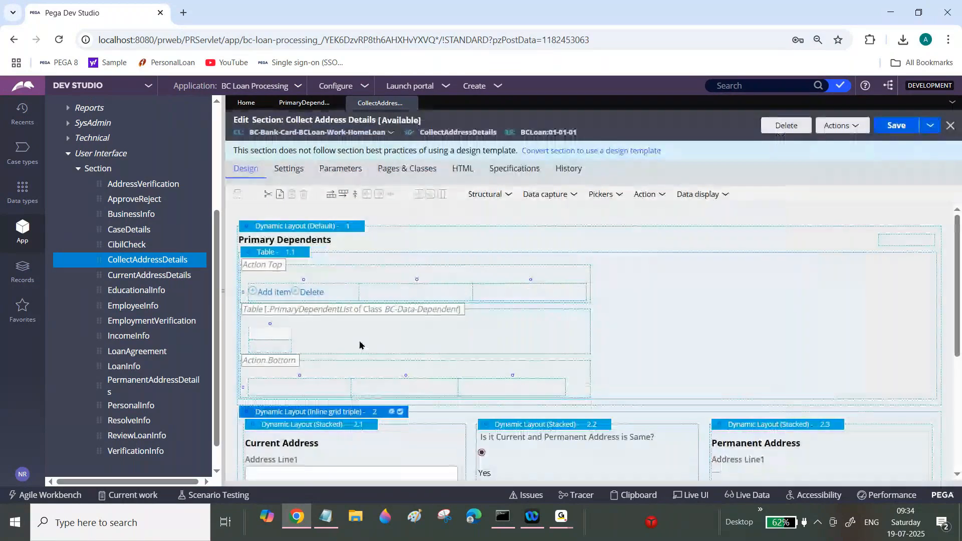
Step: Turn off the Primary Dependents table's grid header and grid footer in its layout properties
{"action": "left_click", "coordinate": [331, 295]}
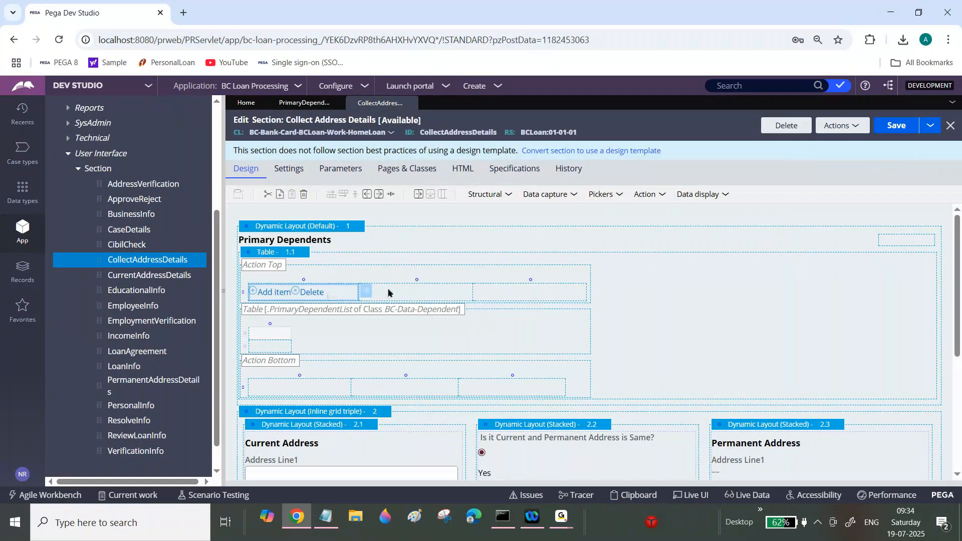
{"action": "left_click", "coordinate": [407, 293]}
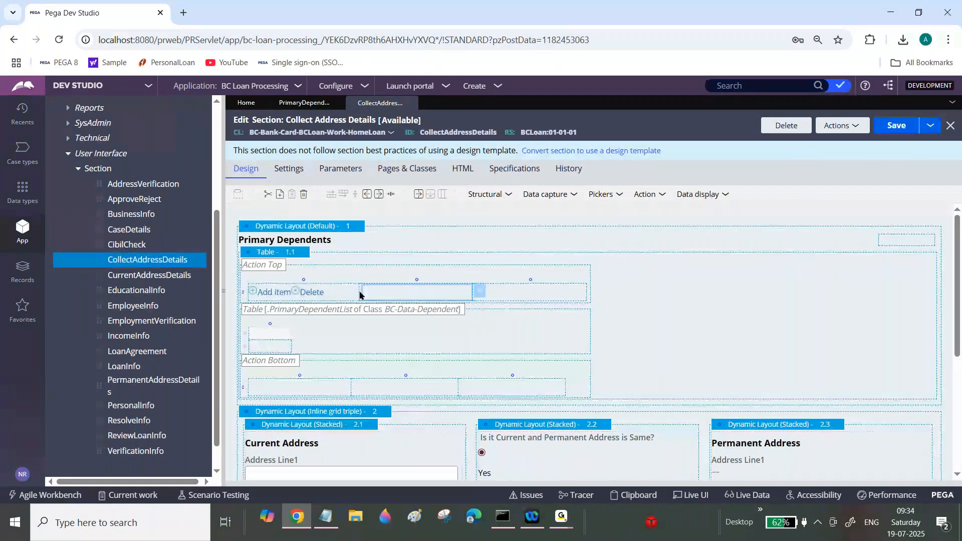
{"action": "left_click", "coordinate": [280, 390]}
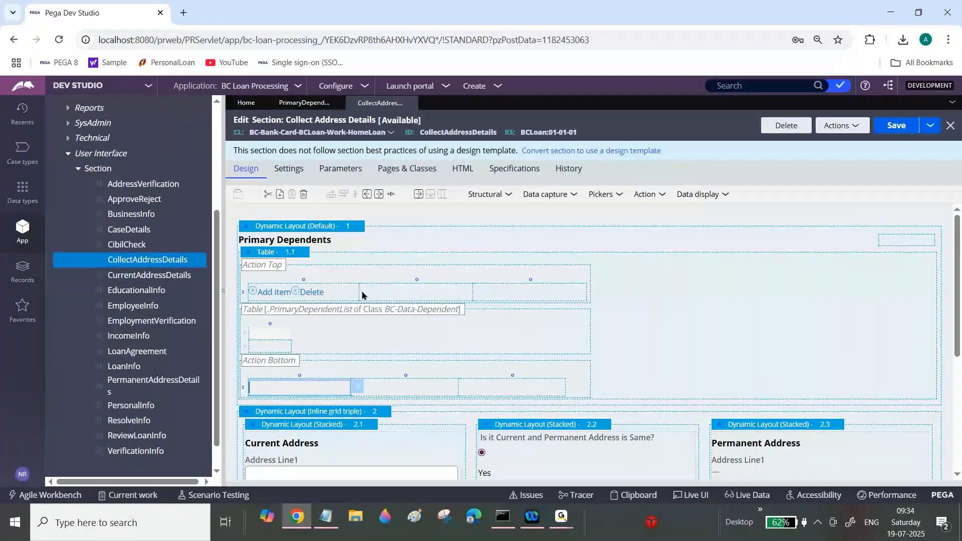
{"action": "left_click", "coordinate": [346, 293]}
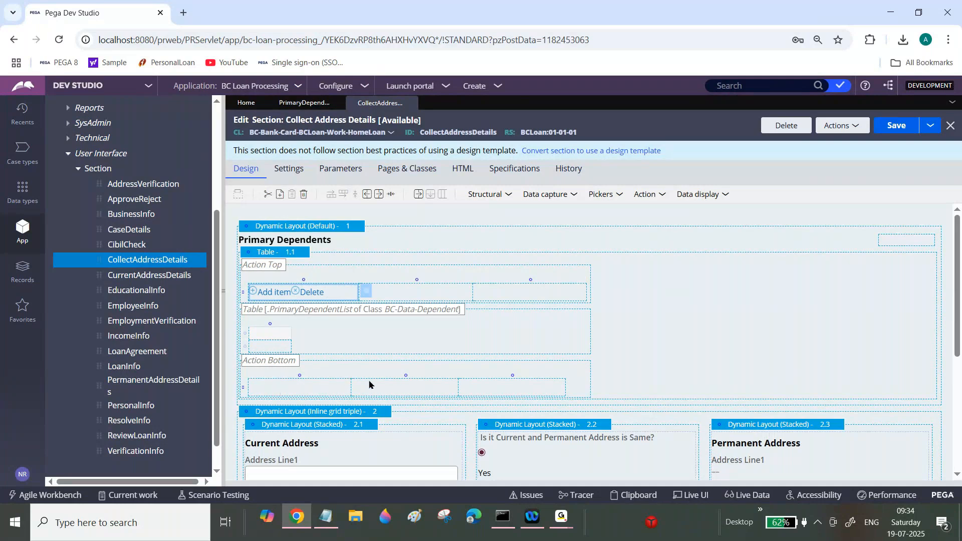
{"action": "left_click", "coordinate": [303, 257]}
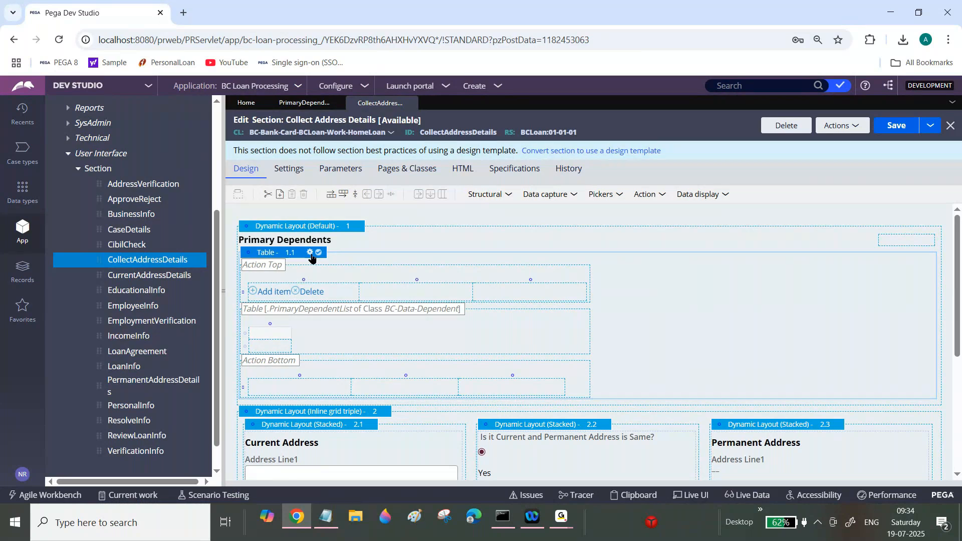
{"action": "left_click", "coordinate": [310, 254]}
{"action": "scroll", "coordinate": [785, 319], "scroll_direction": "down", "scroll_amount": 3}
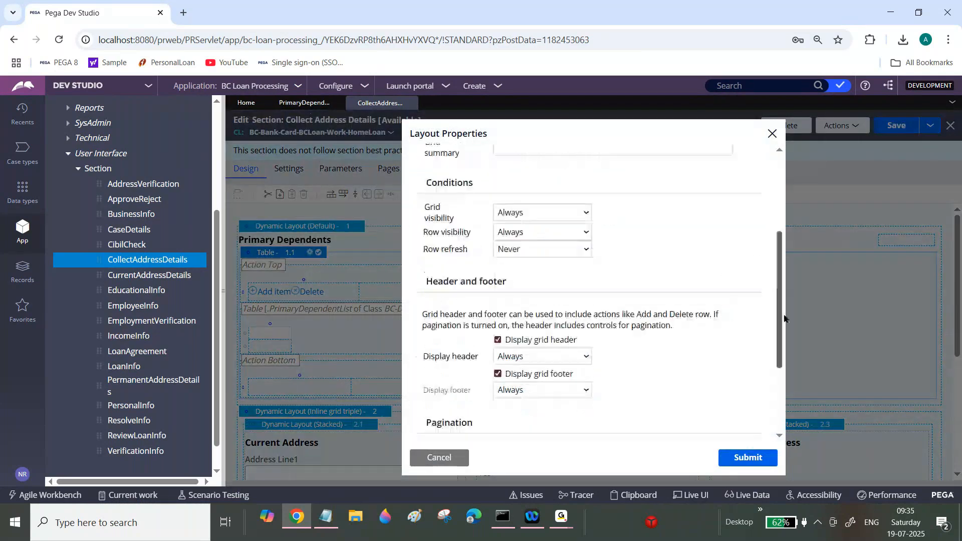
{"action": "scroll", "coordinate": [785, 318], "scroll_direction": "down", "scroll_amount": 2}
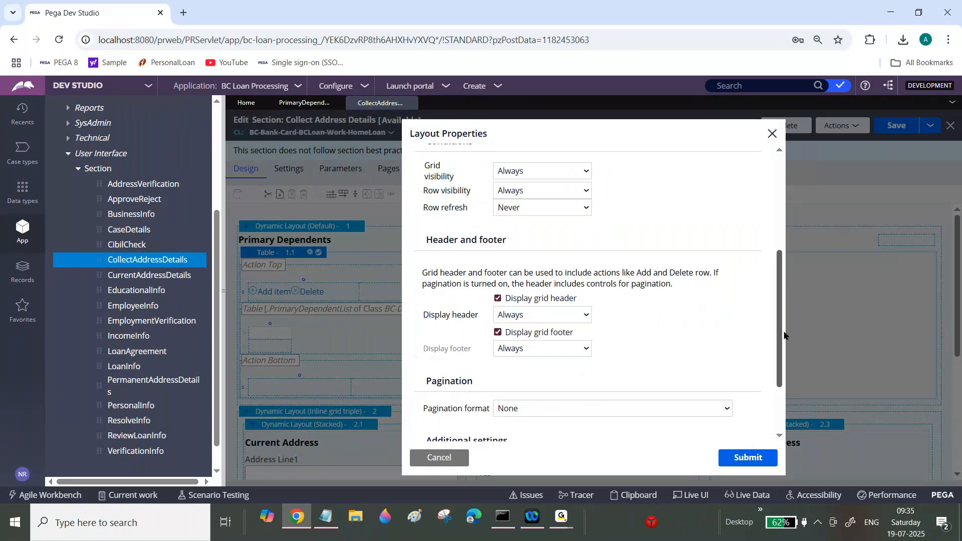
{"action": "left_click_drag", "start_coordinate": [509, 268], "coordinate": [575, 266]}
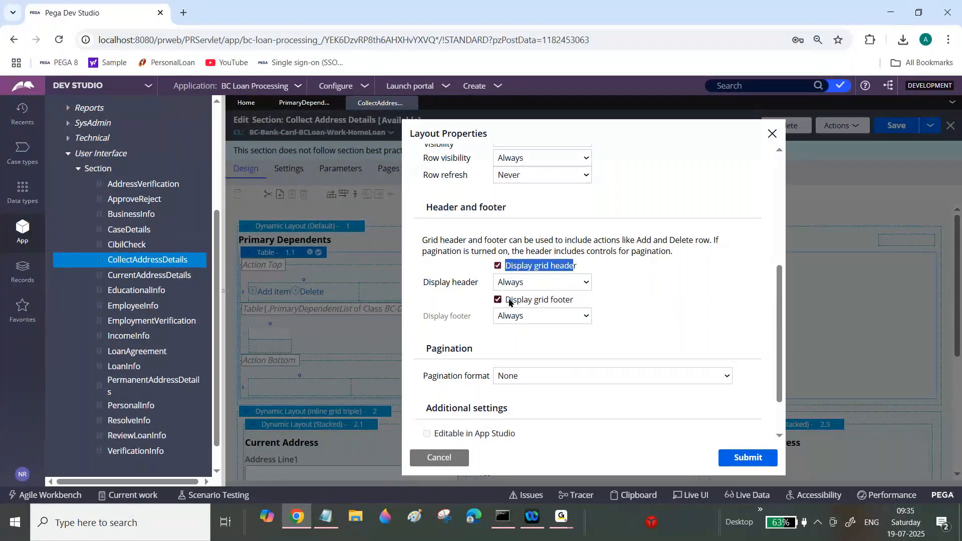
{"action": "left_click_drag", "start_coordinate": [509, 300], "coordinate": [576, 302]}
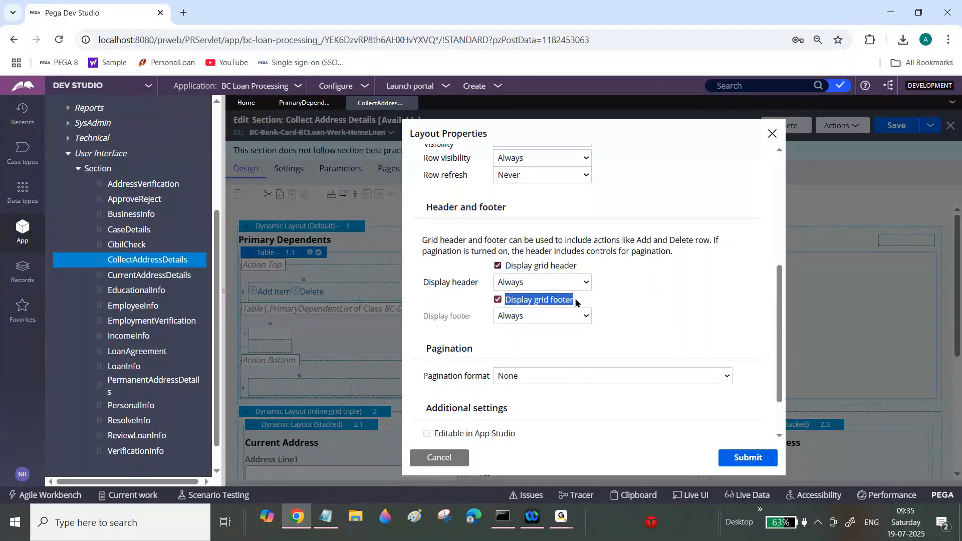
{"action": "left_click", "coordinate": [497, 266]}
{"action": "left_click", "coordinate": [498, 283]}
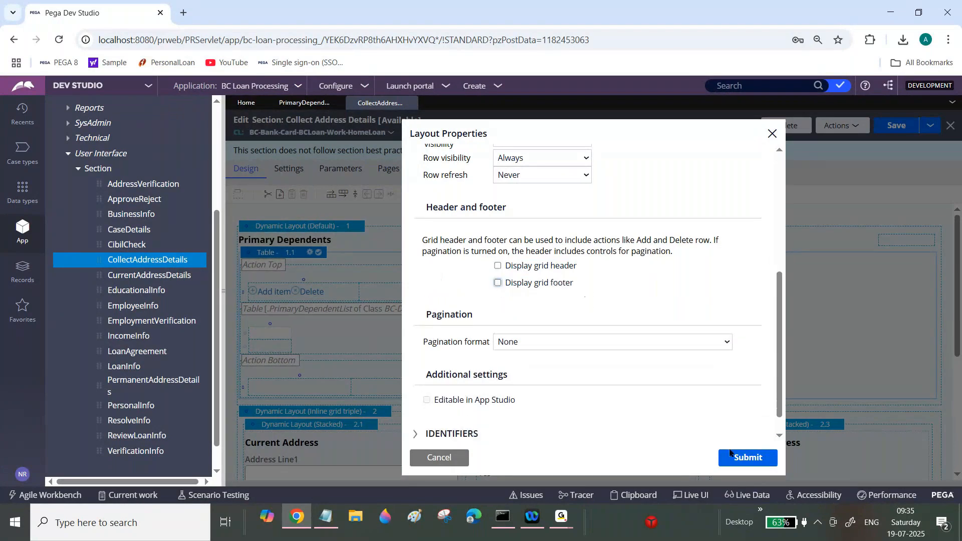
{"action": "left_click", "coordinate": [731, 455]}
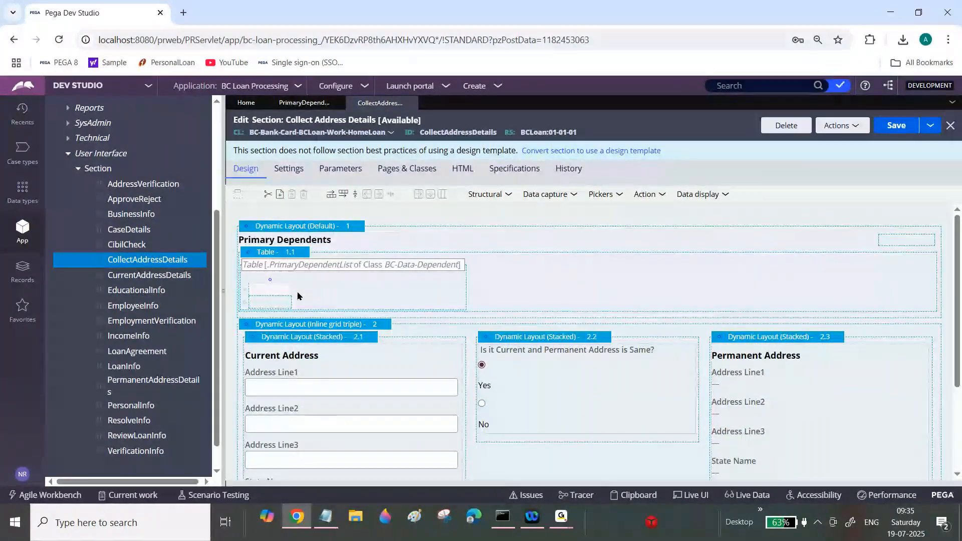
Step: Add three more columns to the table so it has four columns
{"action": "left_click", "coordinate": [284, 303]}
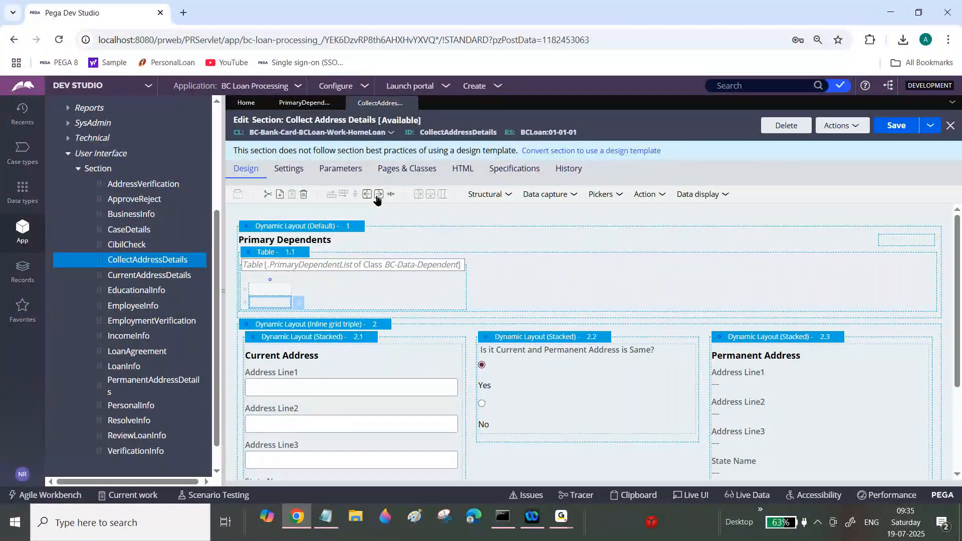
{"action": "left_click", "coordinate": [378, 194]}
{"action": "left_click", "coordinate": [378, 194]}
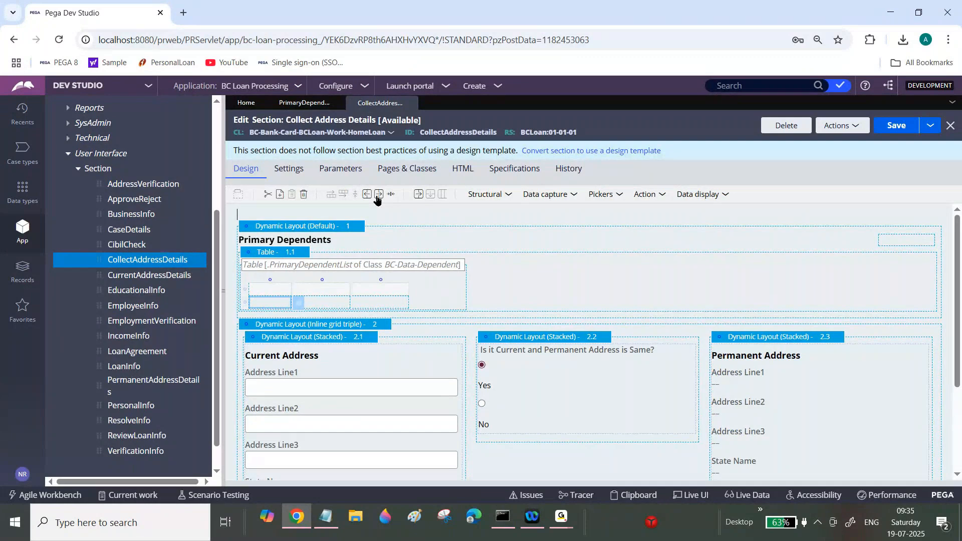
{"action": "left_click", "coordinate": [379, 194]}
Step: Bind the first column's cell to the .DependentName property
{"action": "left_click", "coordinate": [299, 303]}
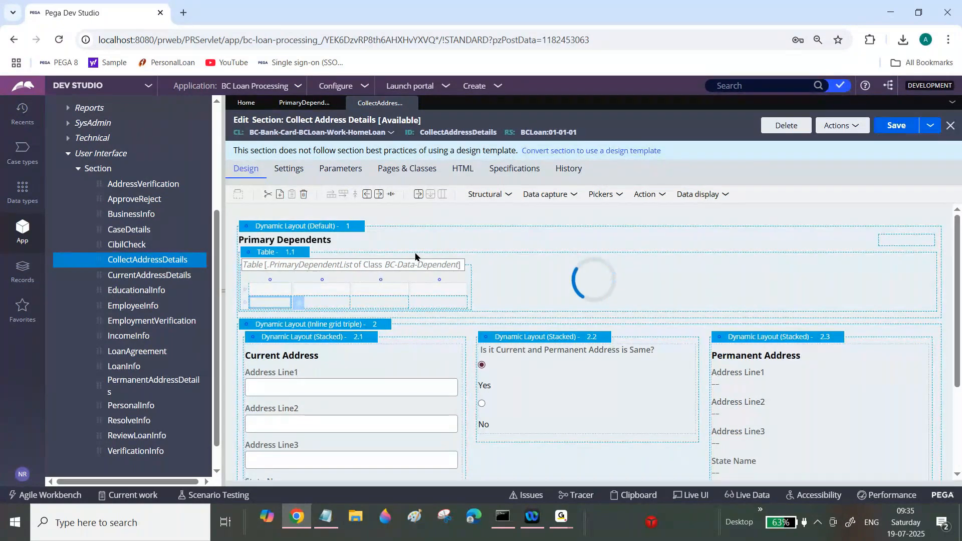
{"action": "left_click", "coordinate": [498, 197]}
{"action": "type", "text": ".De"}
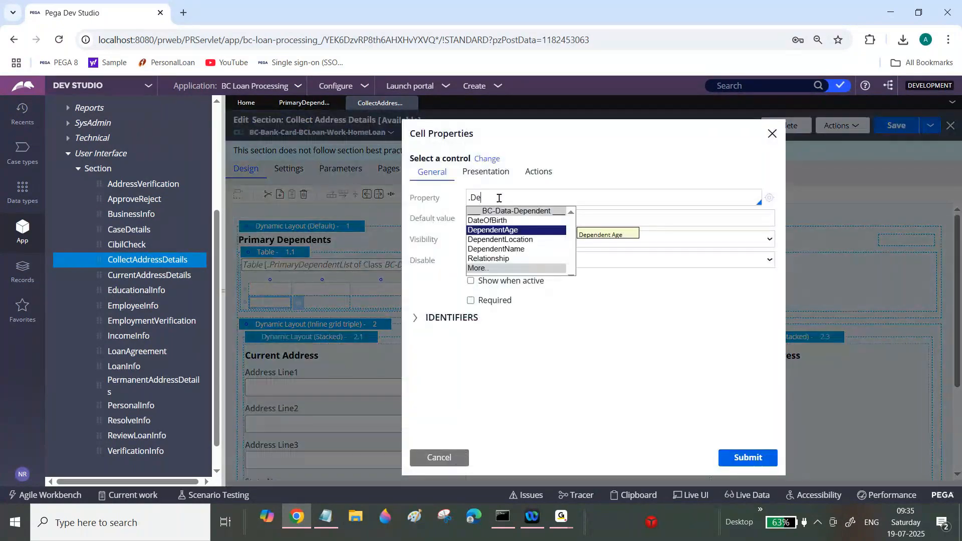
{"action": "left_click", "coordinate": [521, 249]}
{"action": "left_click", "coordinate": [739, 458]}
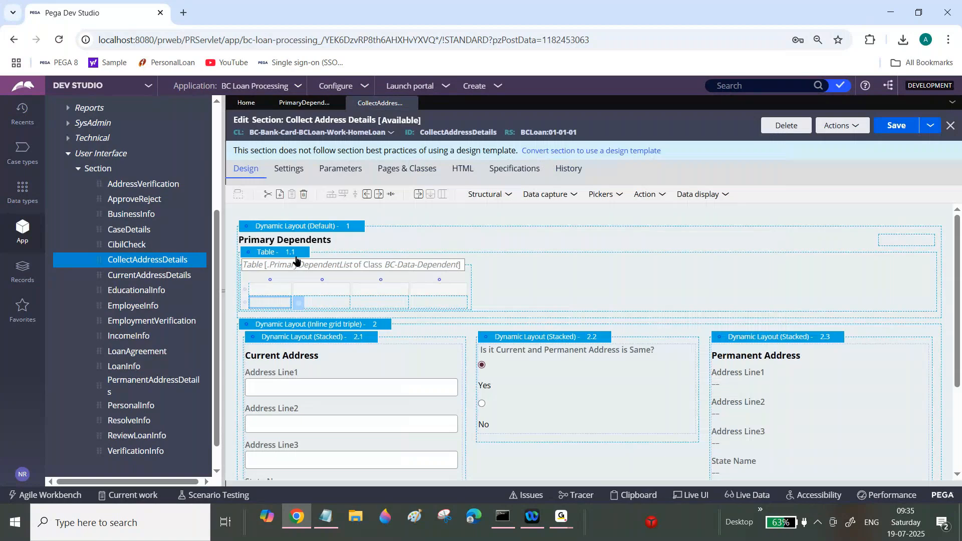
Step: Label the column headers Dependent Name, Dependent Age, Dependent Location and Relationship
{"action": "left_click", "coordinate": [273, 290]}
{"action": "type", "text": "Dependent Name"}
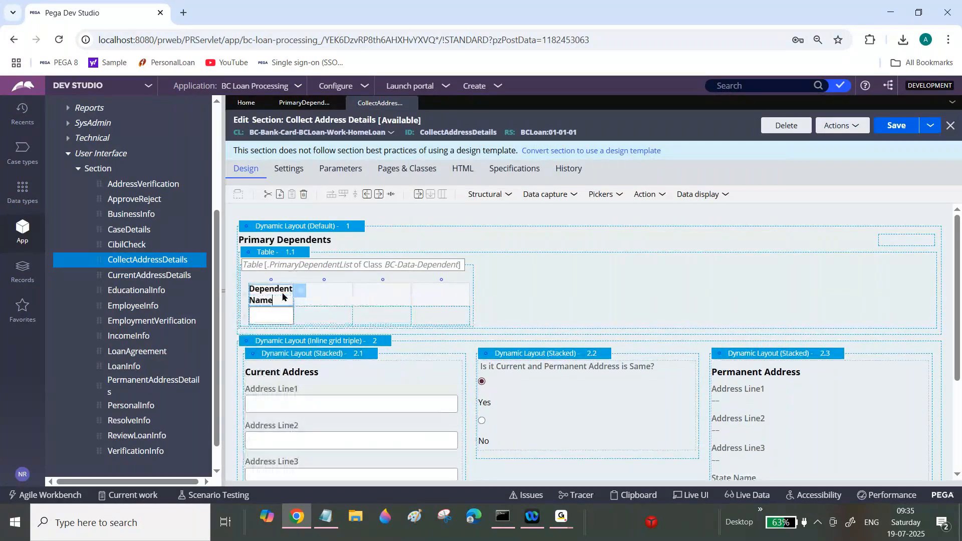
{"action": "key", "text": "Tab"}
{"action": "type", "text": "Dependent Ag"}
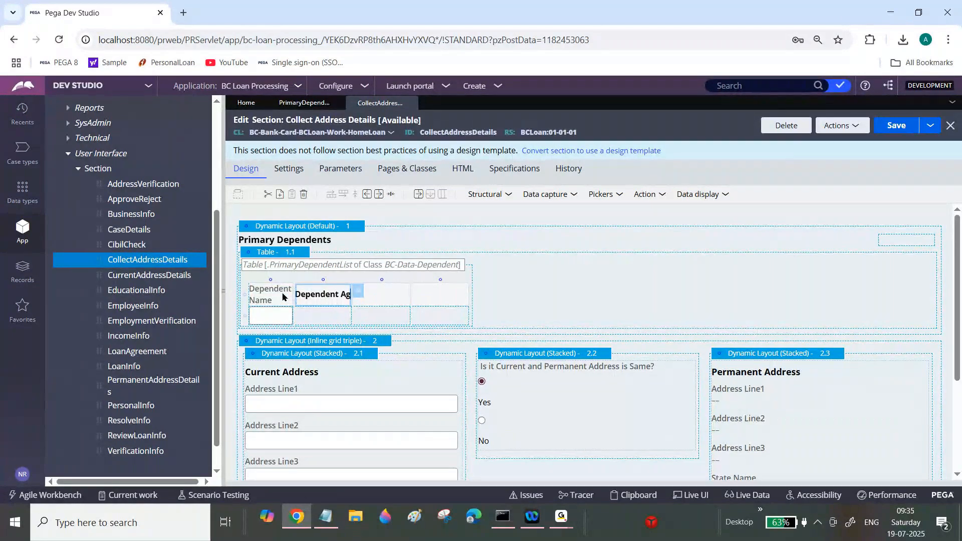
{"action": "type", "text": "e"}
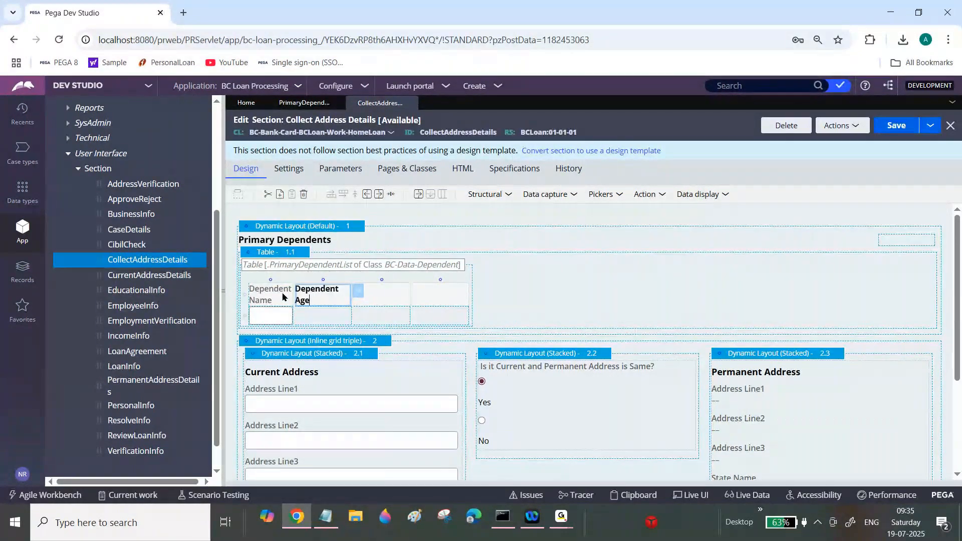
{"action": "key", "text": "Tab"}
{"action": "type", "text": "Dependent "}
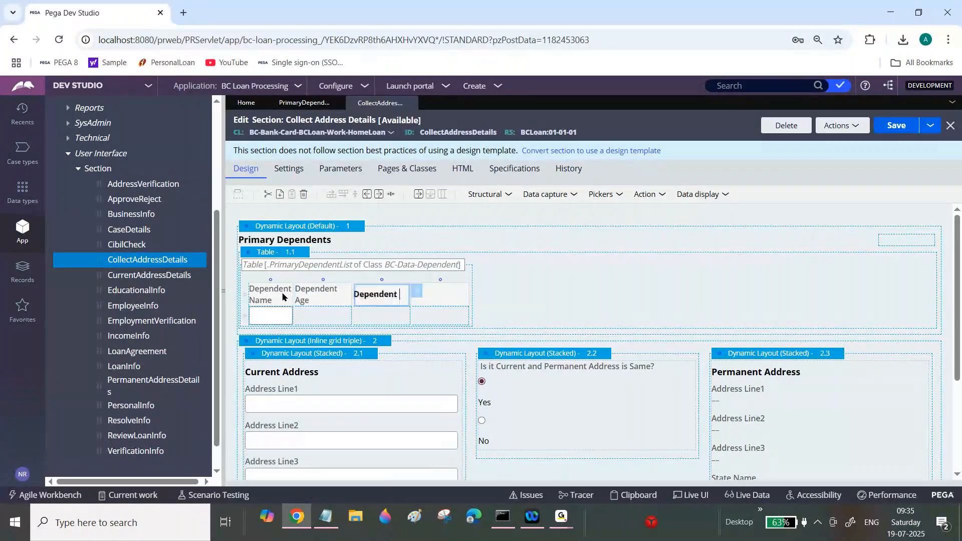
{"action": "type", "text": "Location"}
{"action": "key", "text": "Tab"}
{"action": "type", "text": "Relationship"}
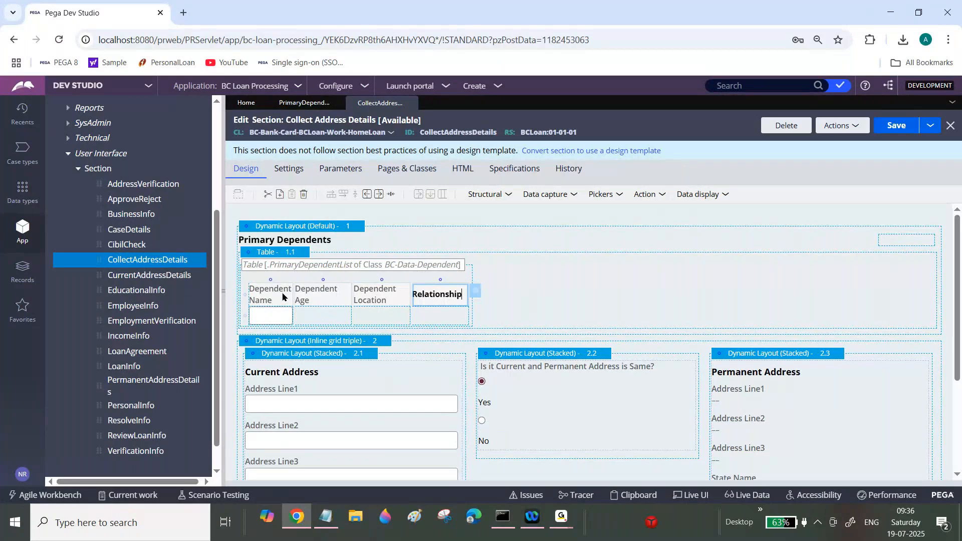
Step: Bind the second column's cell to the .DependentAge property
{"action": "left_click", "coordinate": [329, 317]}
{"action": "left_click", "coordinate": [358, 317]}
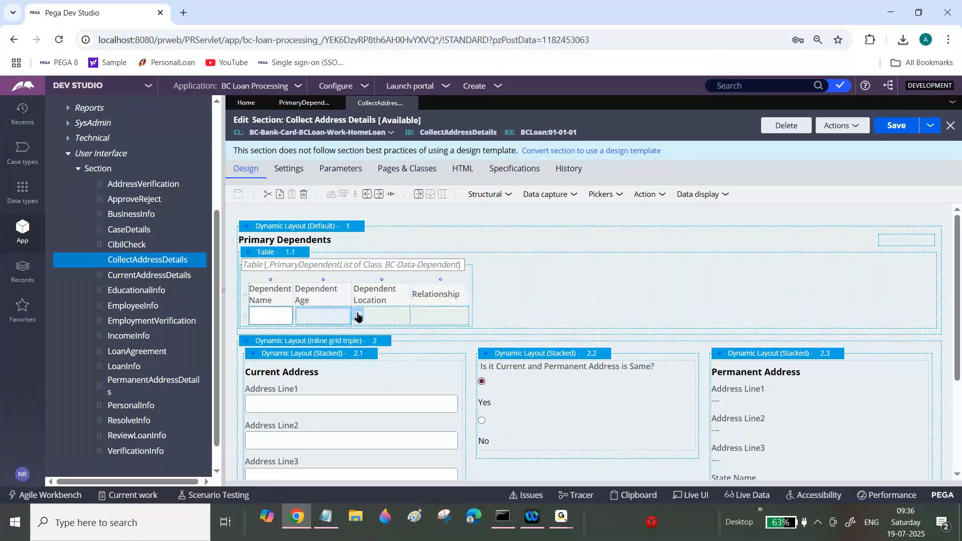
{"action": "left_click", "coordinate": [505, 191]}
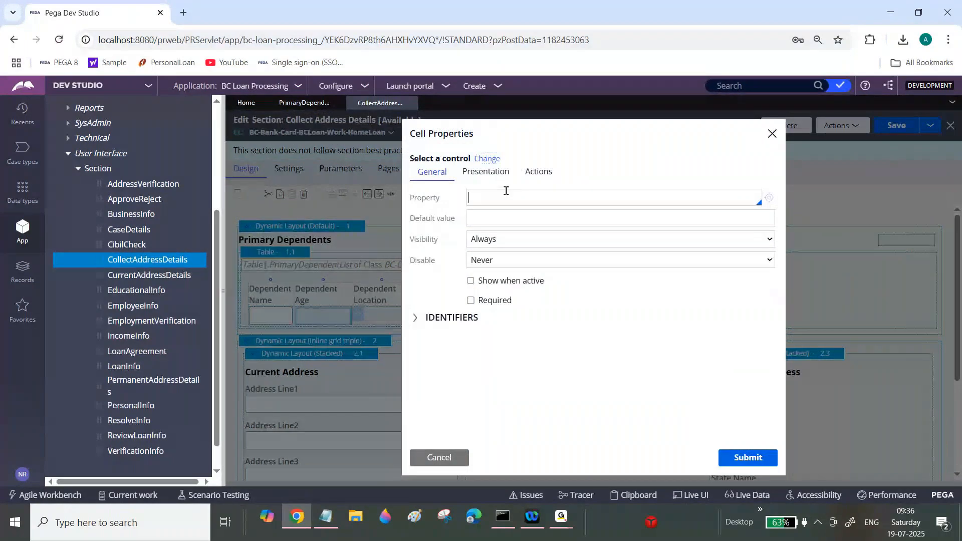
{"action": "type", "text": "."}
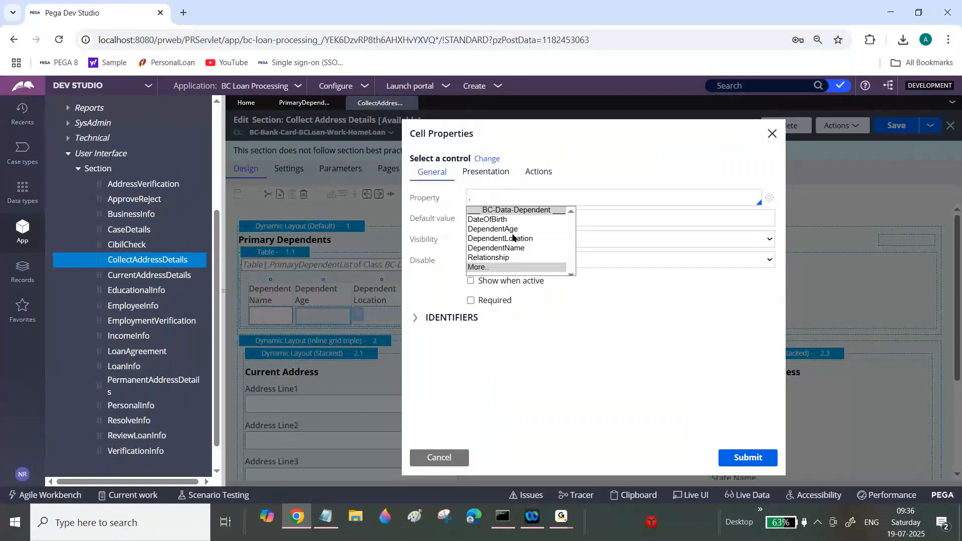
{"action": "left_click", "coordinate": [517, 231]}
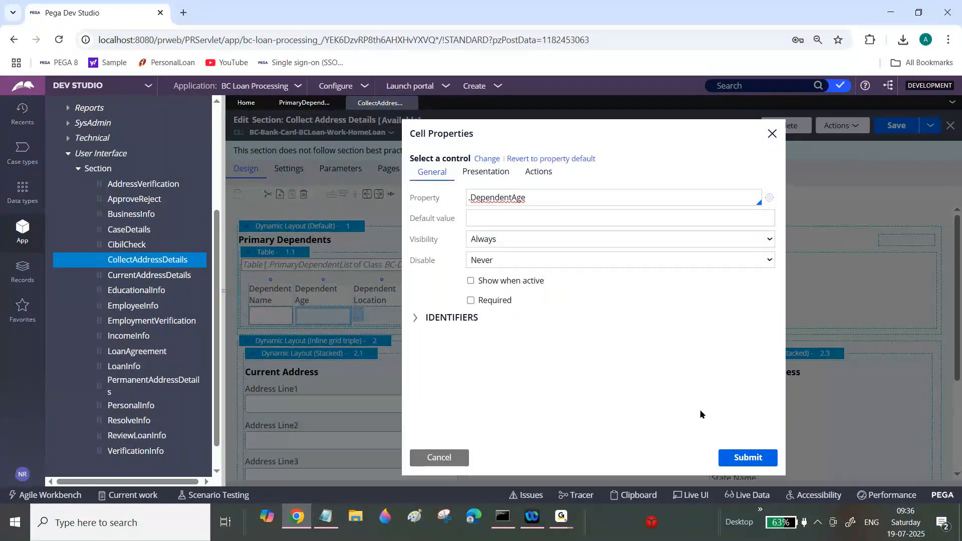
{"action": "left_click", "coordinate": [748, 457]}
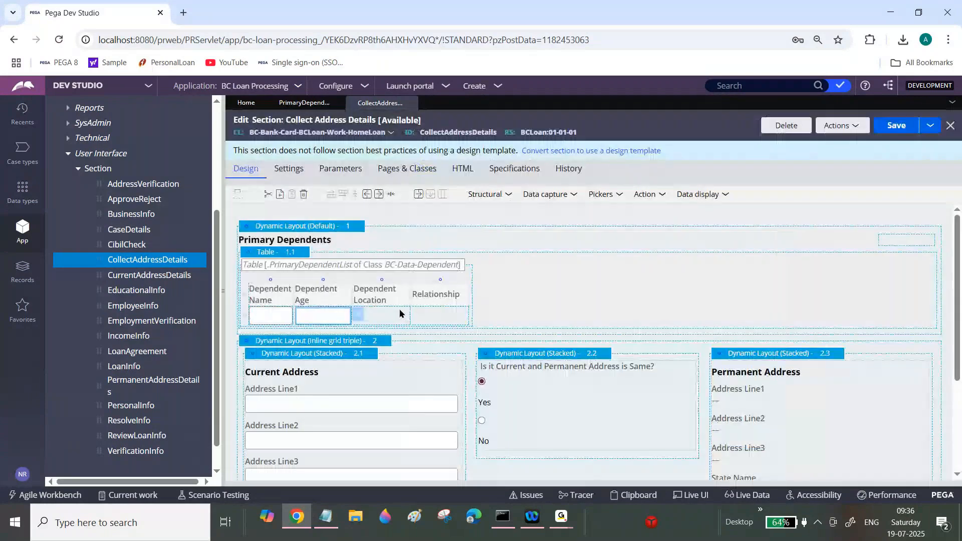
Step: Bind the third column's cell to the .DependentLocation property
{"action": "double_click", "coordinate": [400, 314]}
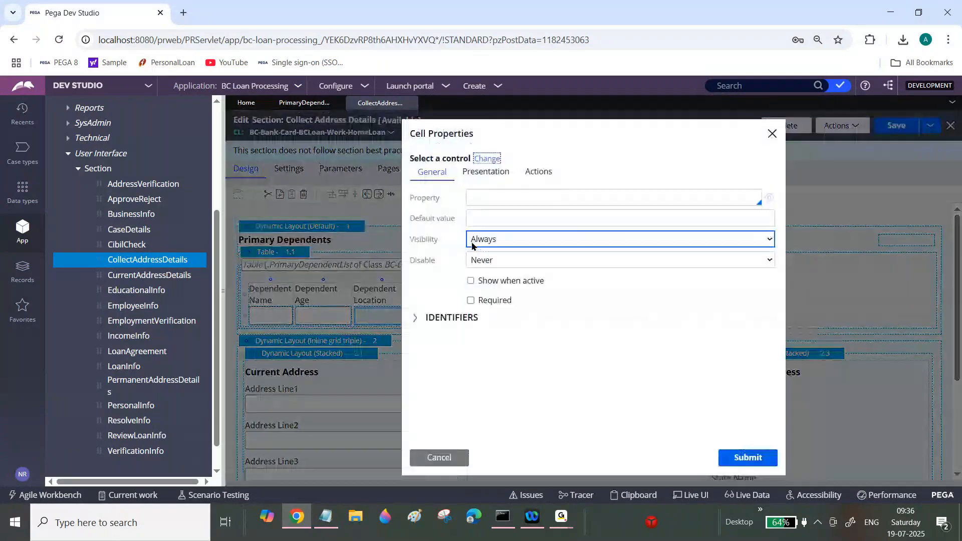
{"action": "left_click", "coordinate": [471, 198]}
{"action": "type", "text": "."}
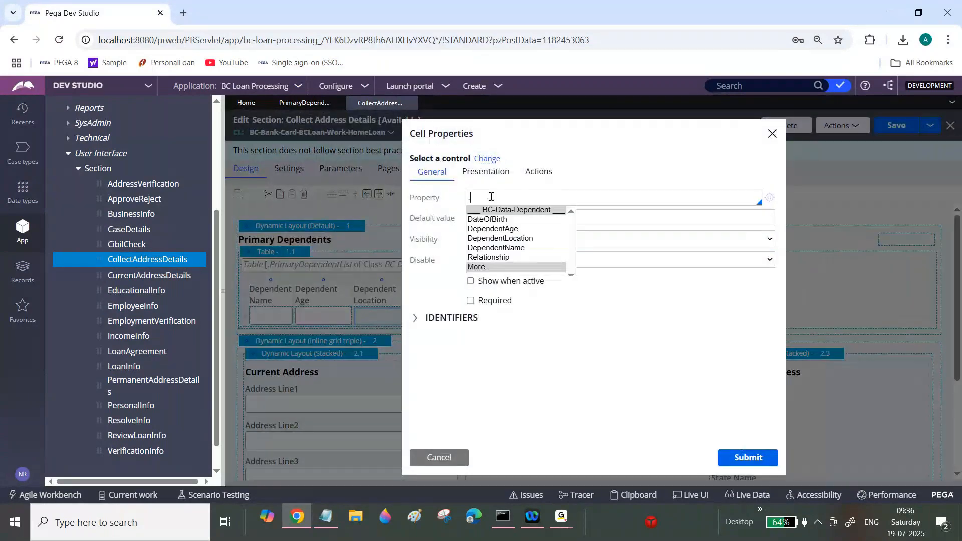
{"action": "left_click", "coordinate": [520, 240]}
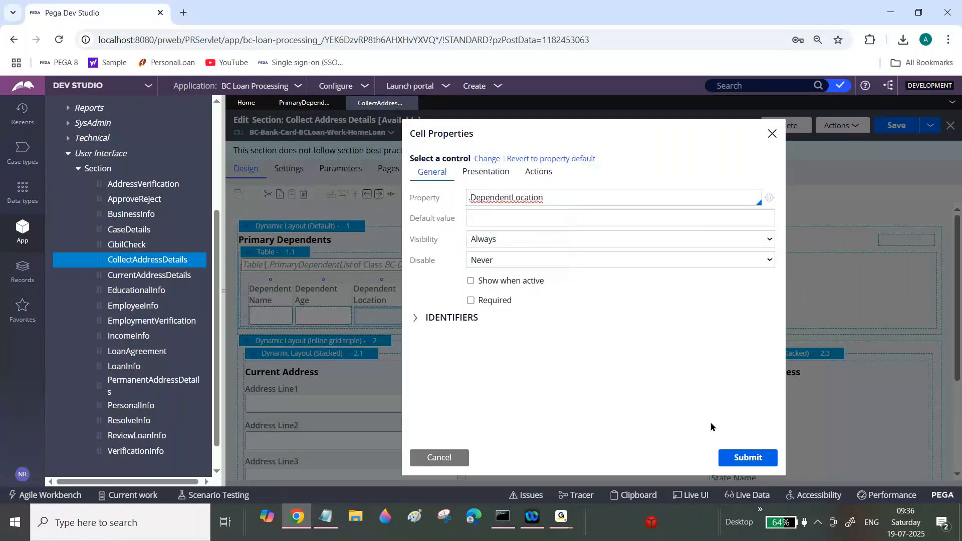
{"action": "left_click", "coordinate": [739, 460]}
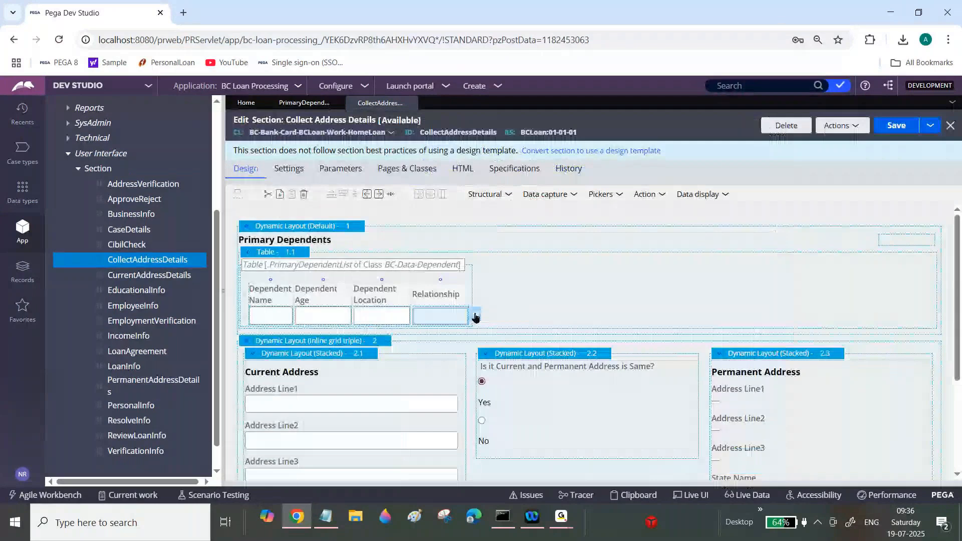
Step: Bind the fourth column's cell to the .Relationship property and save the section
{"action": "left_click", "coordinate": [476, 317]}
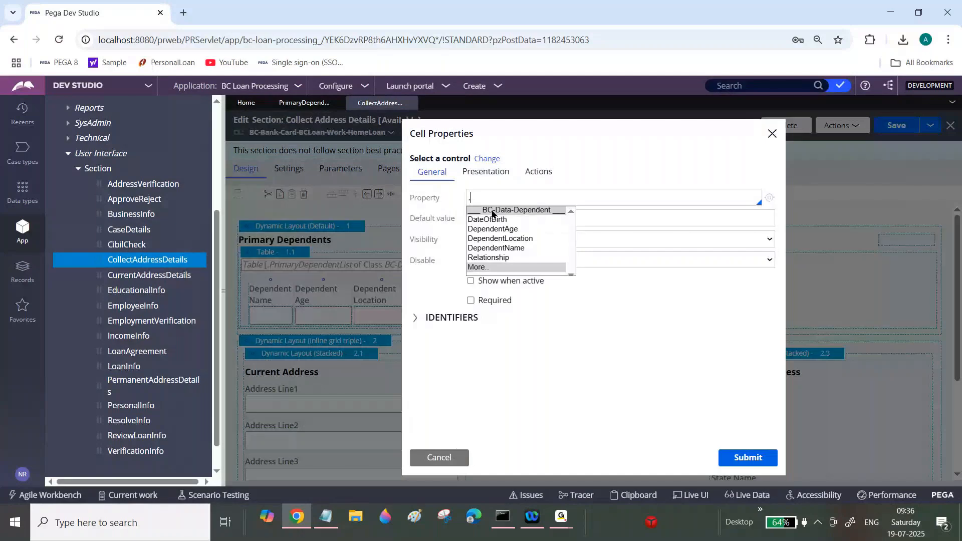
{"action": "left_click", "coordinate": [498, 258]}
{"action": "left_click", "coordinate": [747, 458]}
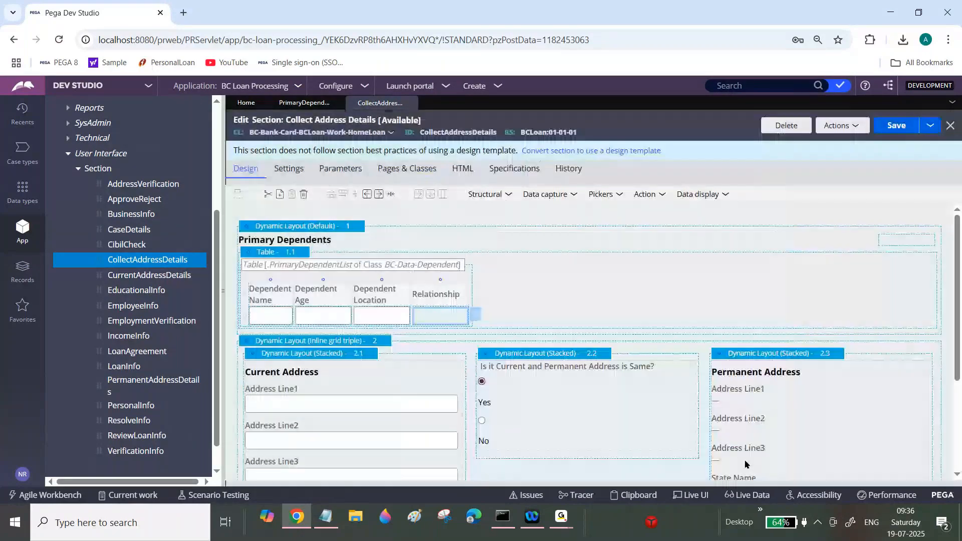
{"action": "left_click", "coordinate": [897, 125]}
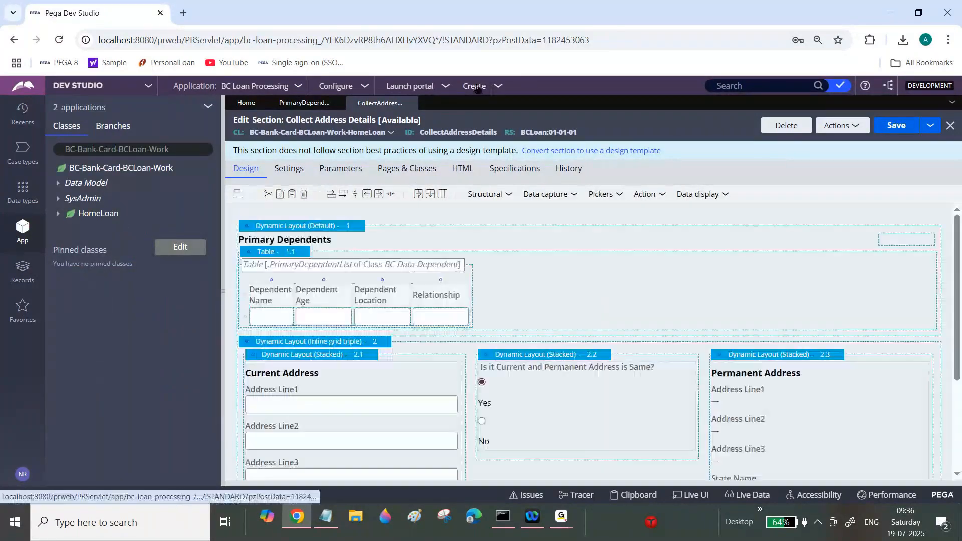
Step: Create a new Home Loan case from the Create menu
{"action": "left_click", "coordinate": [477, 87]}
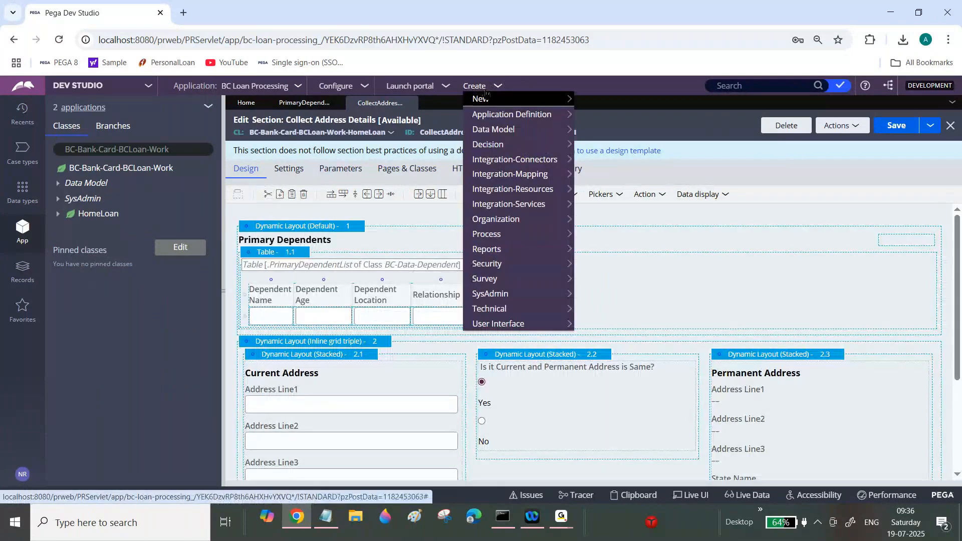
{"action": "left_click", "coordinate": [592, 100]}
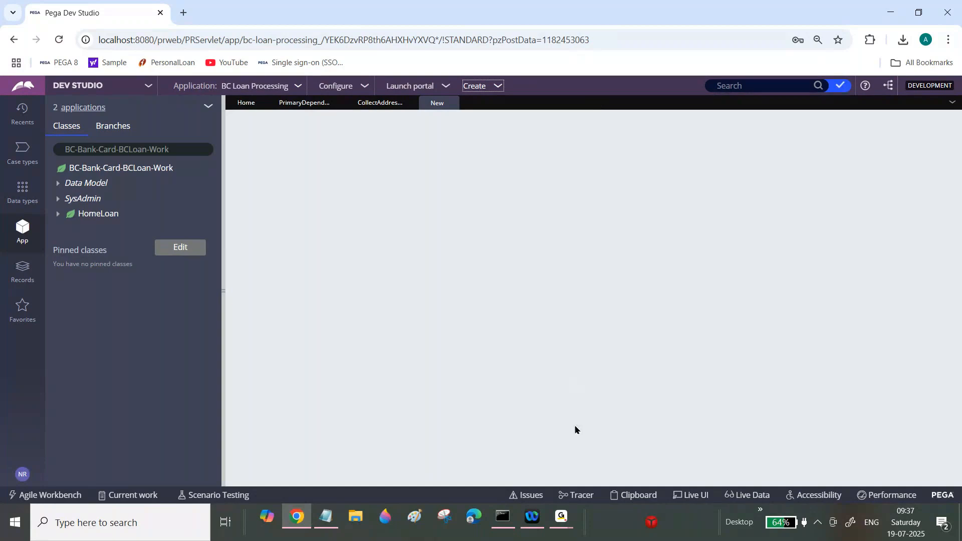
{"action": "left_click", "coordinate": [561, 518]}
{"action": "left_click", "coordinate": [629, 440]}
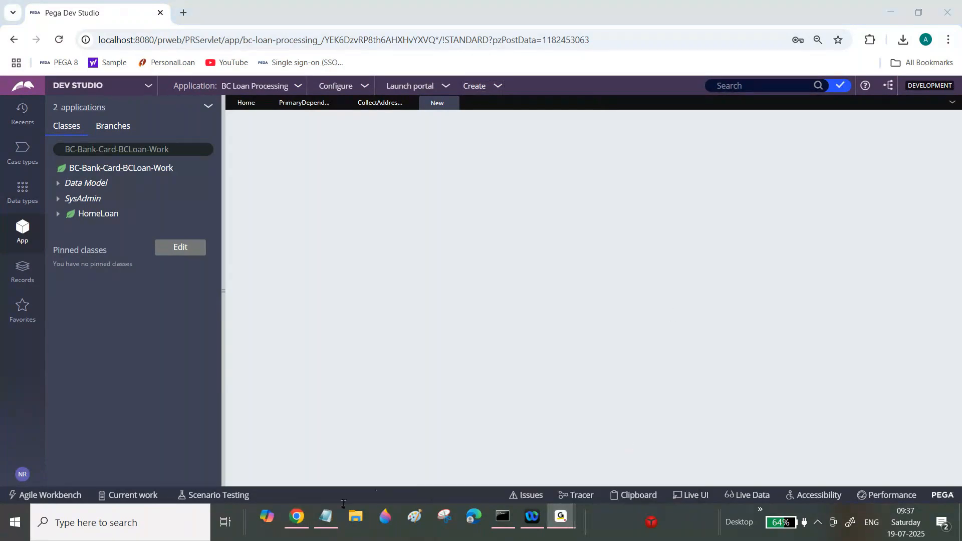
{"action": "left_click", "coordinate": [294, 521]}
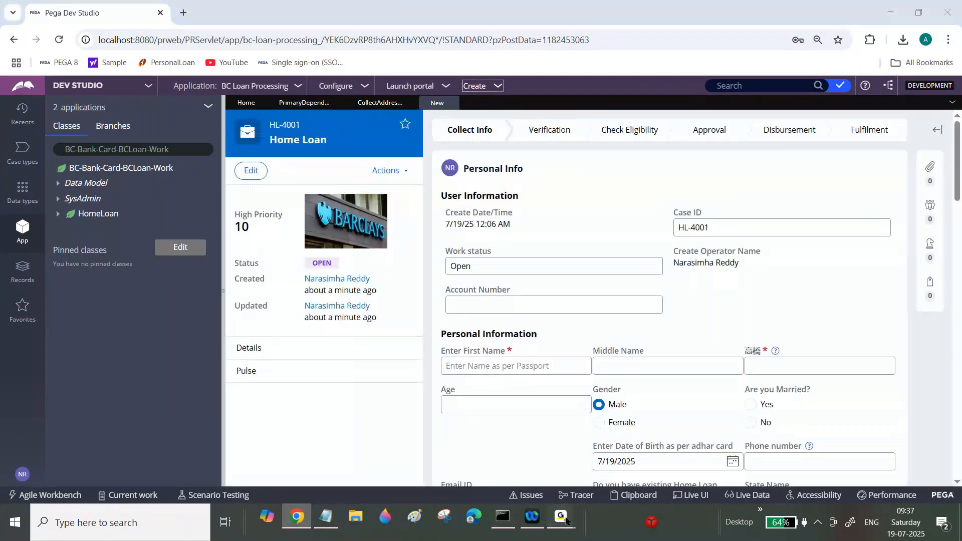
{"action": "mouse_move", "coordinate": [561, 518]}
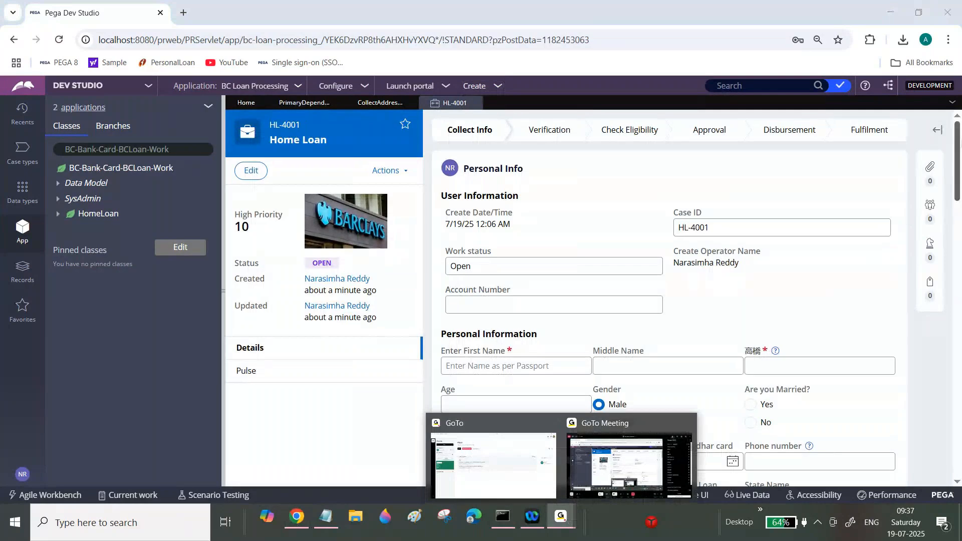
Step: Enter the applicant's first, middle and last names and an age of 23 in Personal Information
{"action": "left_click_drag", "start_coordinate": [960, 149], "coordinate": [960, 184]}
{"action": "left_click", "coordinate": [515, 209]}
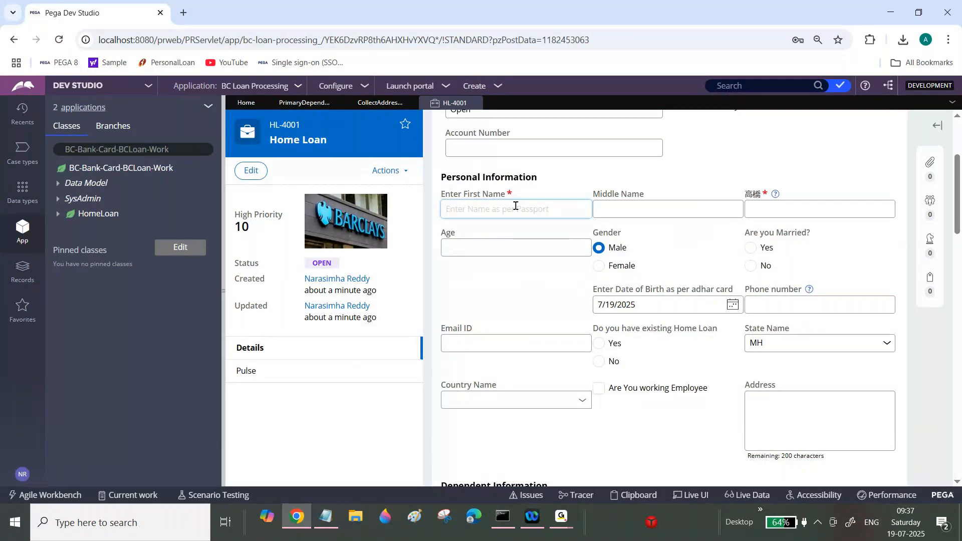
{"action": "type", "text": "Kiran"}
{"action": "key", "text": "Tab"}
{"action": "type", "text": "Kumar"}
{"action": "key", "text": "Tab"}
{"action": "type", "text": "K"}
{"action": "key", "text": "Tab"}
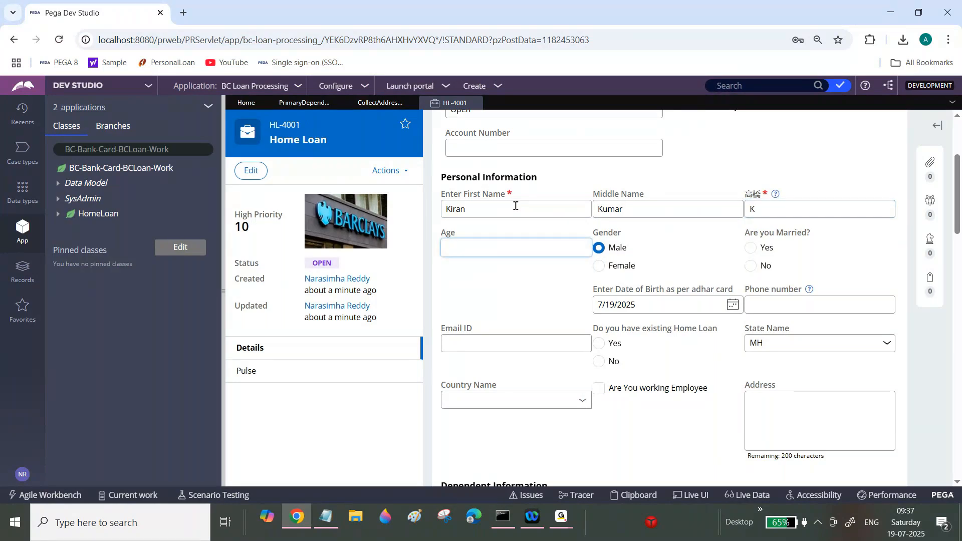
{"action": "type", "text": "23"}
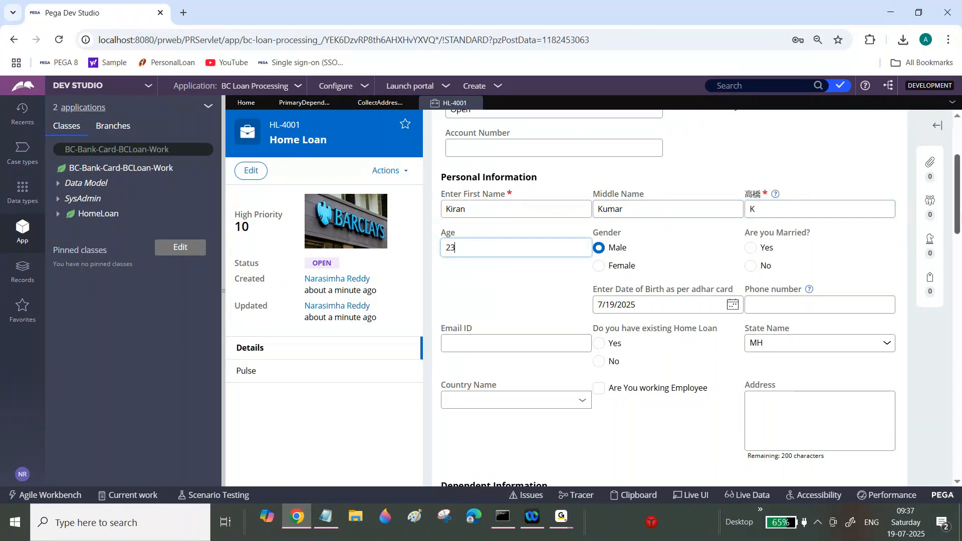
Step: Add a dependent with the dependent's name, age 45, location Chennai and relationship Husband
{"action": "scroll", "coordinate": [958, 210], "scroll_direction": "down", "scroll_amount": 4}
{"action": "scroll", "coordinate": [696, 298], "scroll_direction": "down", "scroll_amount": 2}
{"action": "left_click", "coordinate": [509, 218]}
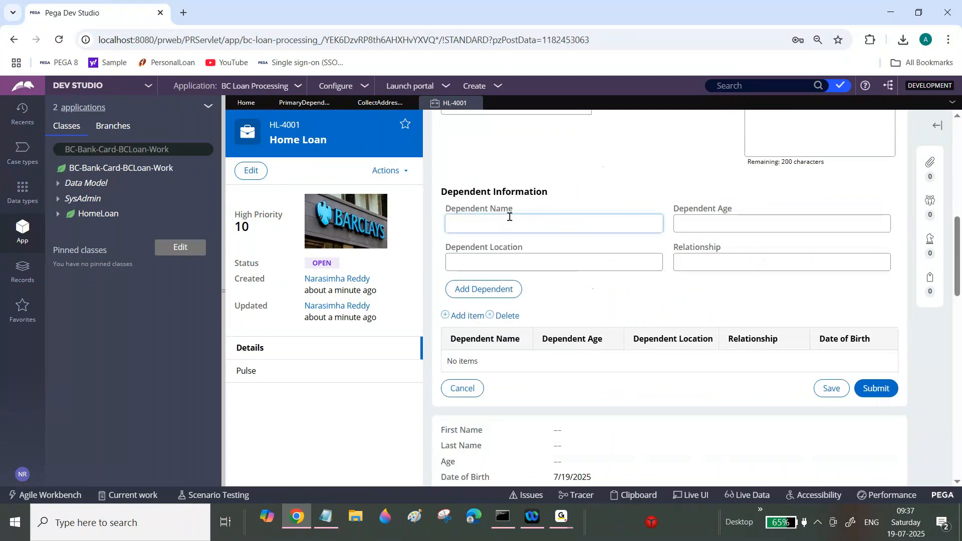
{"action": "type", "text": "Kiran"}
{"action": "key", "text": "Tab"}
{"action": "type", "text": "23"}
{"action": "key", "text": "BackSpace"}
{"action": "key", "text": "BackSpace"}
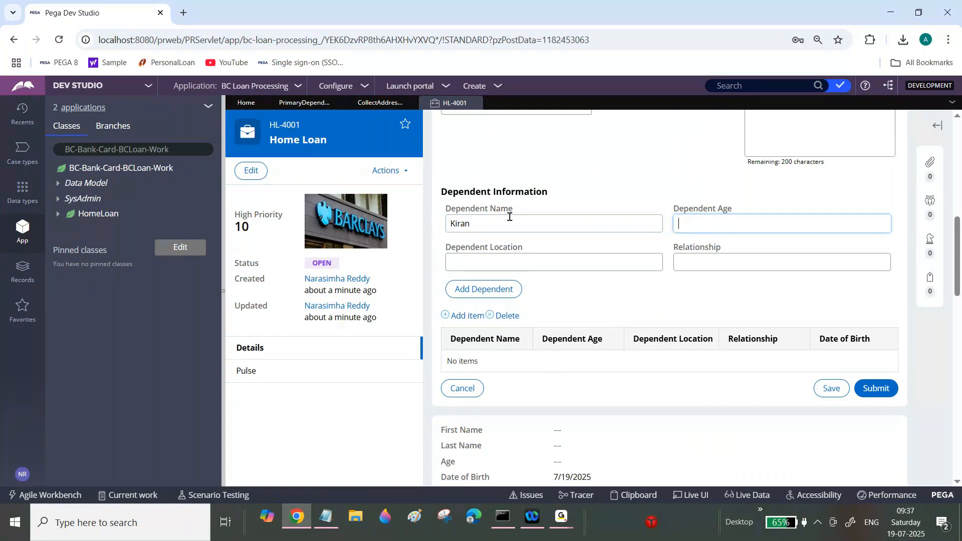
{"action": "type", "text": "45"}
{"action": "key", "text": "Tab"}
{"action": "type", "text": "Chennai"}
{"action": "key", "text": "Tab"}
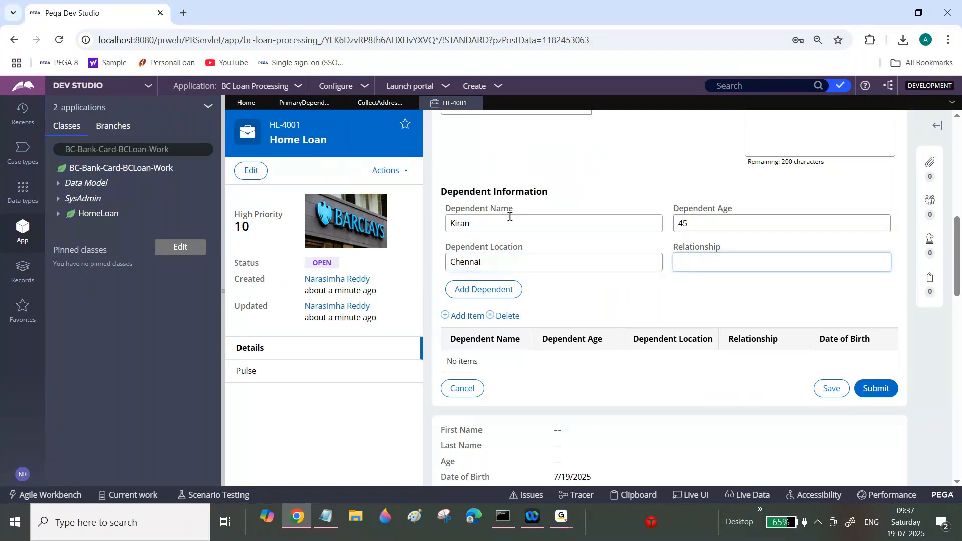
{"action": "type", "text": "Husband"}
{"action": "left_click", "coordinate": [497, 296]}
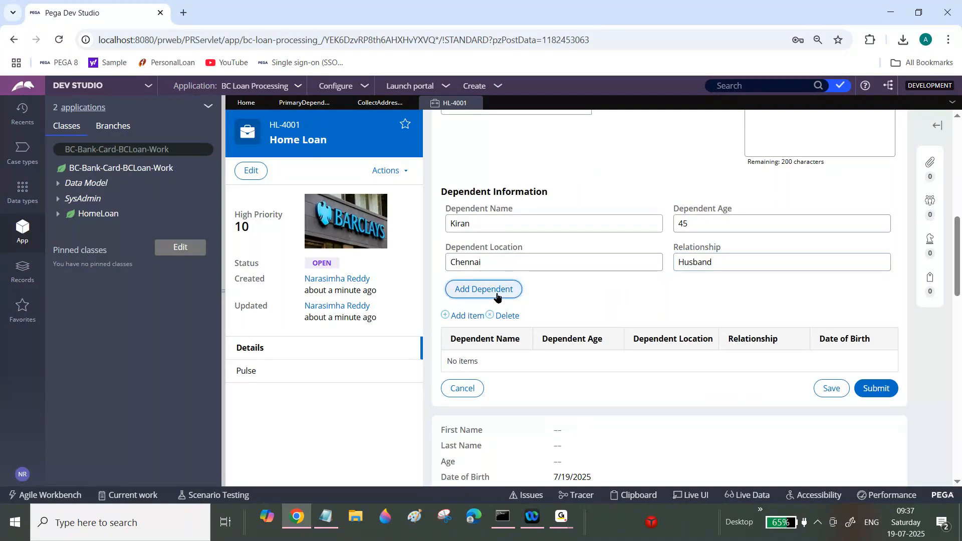
{"action": "left_click", "coordinate": [496, 296]}
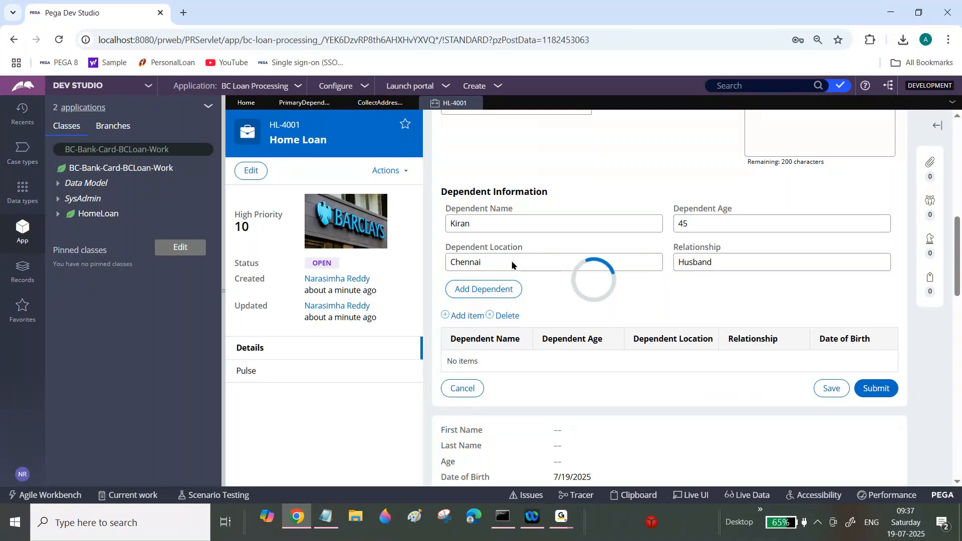
Step: Add a second dependent with the dependent's name, age 10, location Hyderabad and relationship Kid1
{"action": "left_click", "coordinate": [514, 217]}
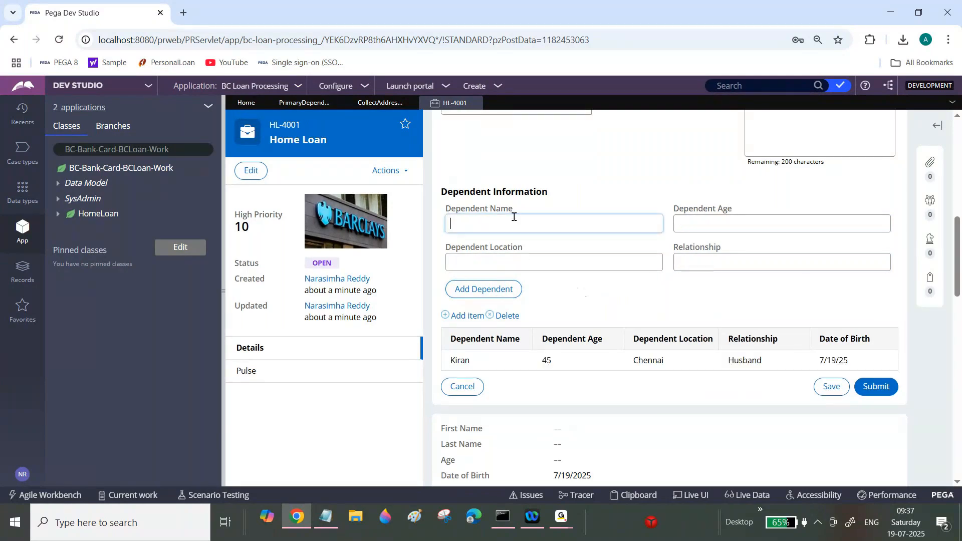
{"action": "type", "text": "Pavan"}
{"action": "key", "text": "Tab"}
{"action": "type", "text": "10"}
{"action": "key", "text": "Tab"}
{"action": "type", "text": "Hyde"}
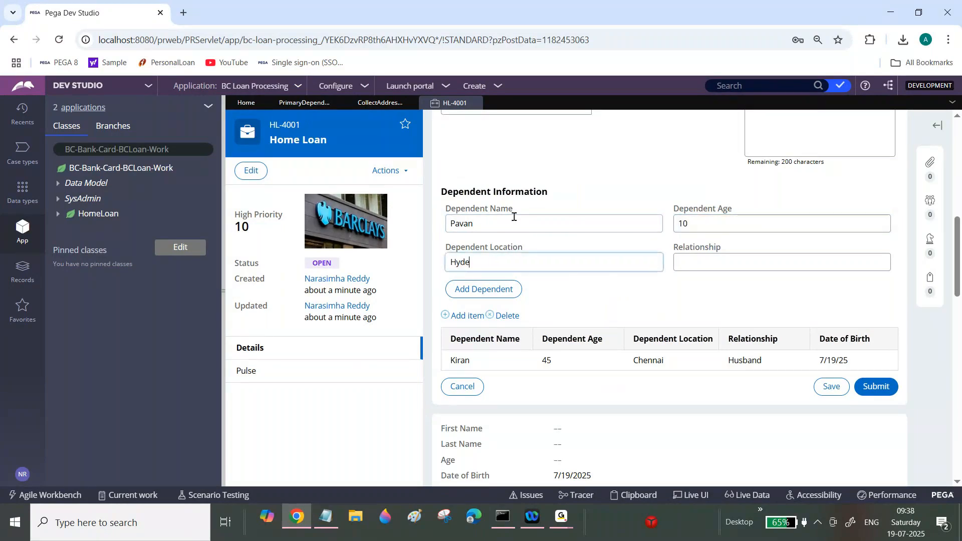
{"action": "type", "text": "rabad"}
{"action": "key", "text": "Tab"}
{"action": "type", "text": "Kid2"}
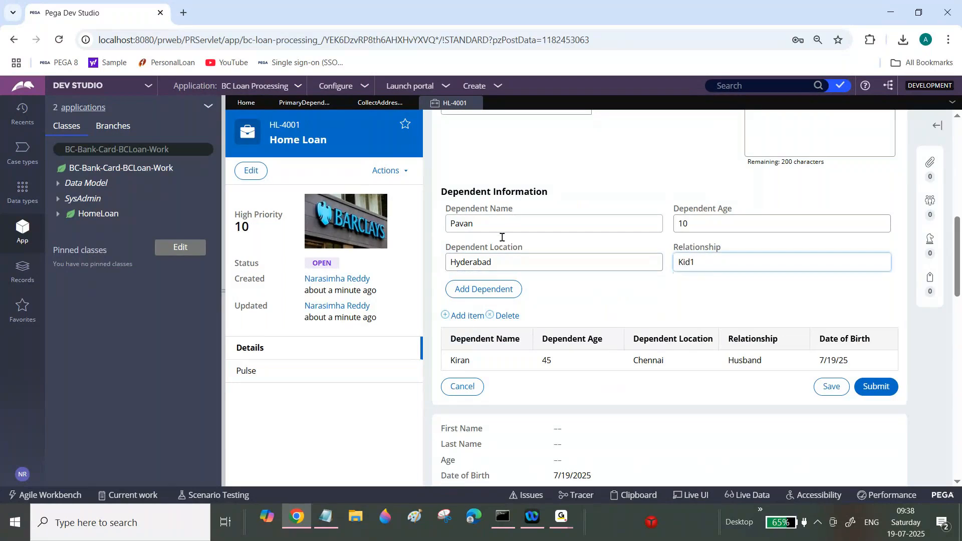
{"action": "left_click", "coordinate": [487, 296]}
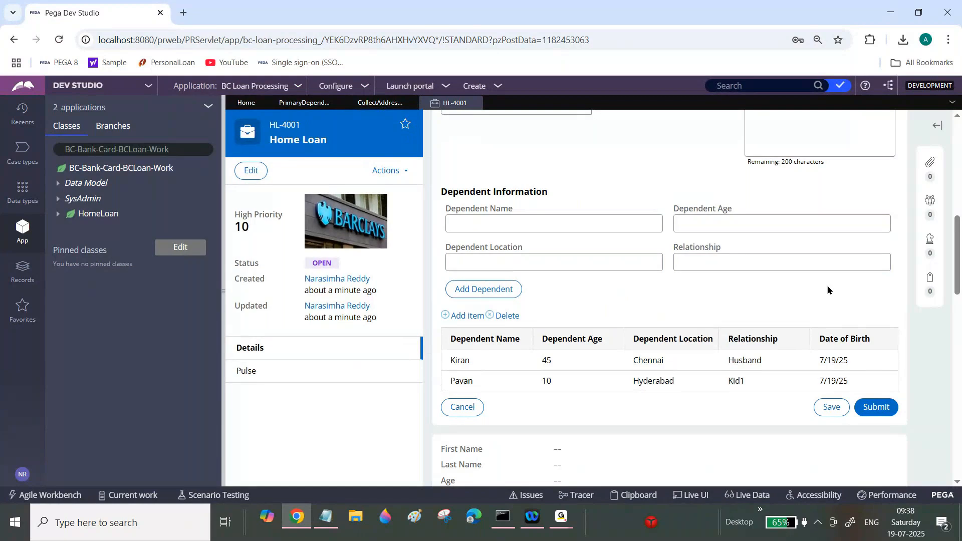
Step: Create a data transform labelled Copy Primary Dependent Details in the HomeLoan class and open it
{"action": "right_click", "coordinate": [92, 219]}
{"action": "mouse_move", "coordinate": [84, 230]}
{"action": "mouse_move", "coordinate": [203, 231]}
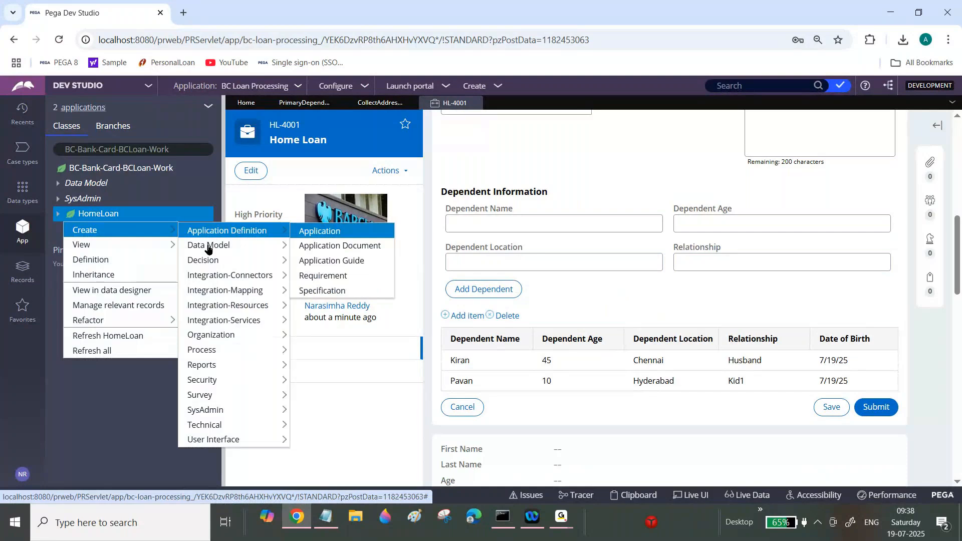
{"action": "left_click", "coordinate": [321, 308]}
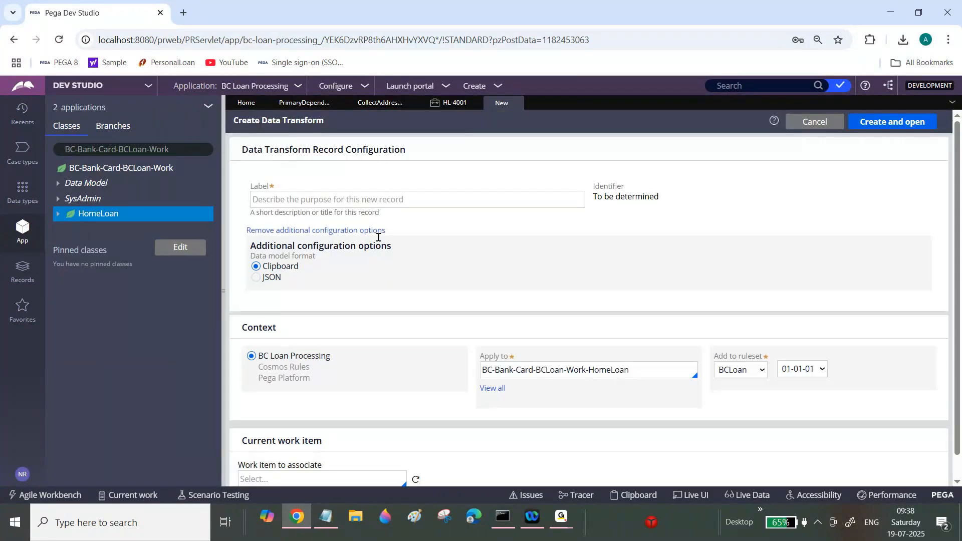
{"action": "left_click", "coordinate": [368, 196]}
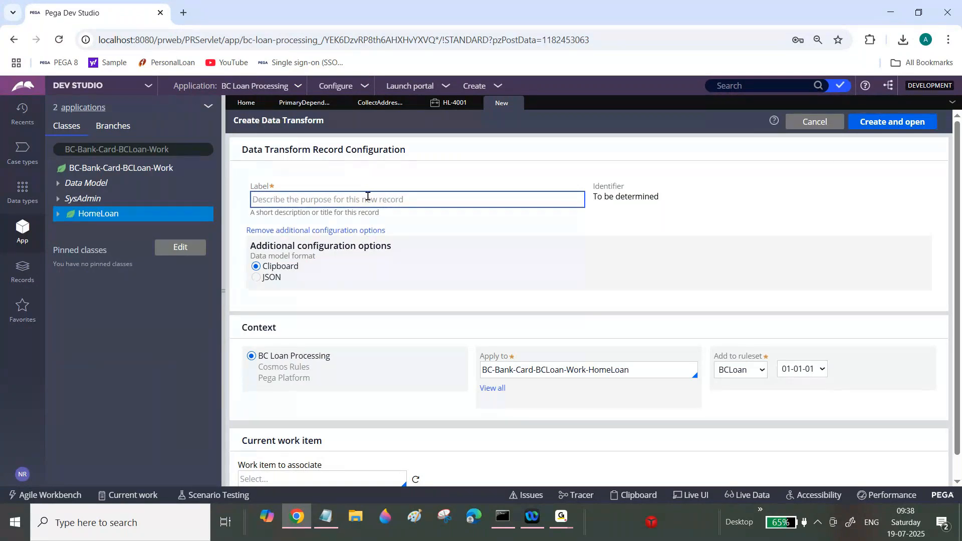
{"action": "type", "text": "Data"}
{"action": "key", "text": "BackSpace"}
{"action": "key", "text": "BackSpace"}
{"action": "key", "text": "BackSpace"}
{"action": "key", "text": "BackSpace"}
{"action": "type", "text": "Copy Deta"}
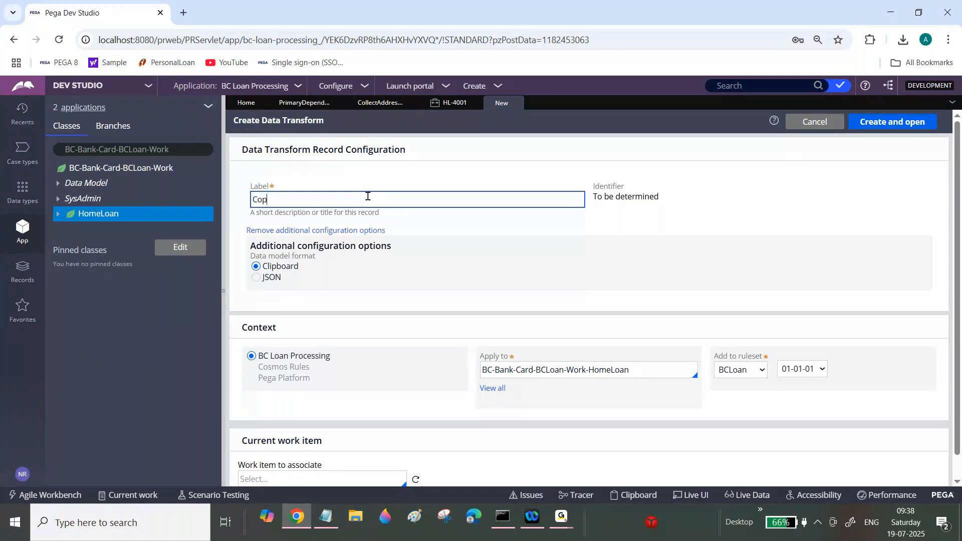
{"action": "key", "text": "BackSpace"}
{"action": "key", "text": "BackSpace"}
{"action": "key", "text": "BackSpace"}
{"action": "type", "text": "Primary Dependent Details"}
{"action": "key", "text": "Tab"}
{"action": "left_click", "coordinate": [898, 125]}
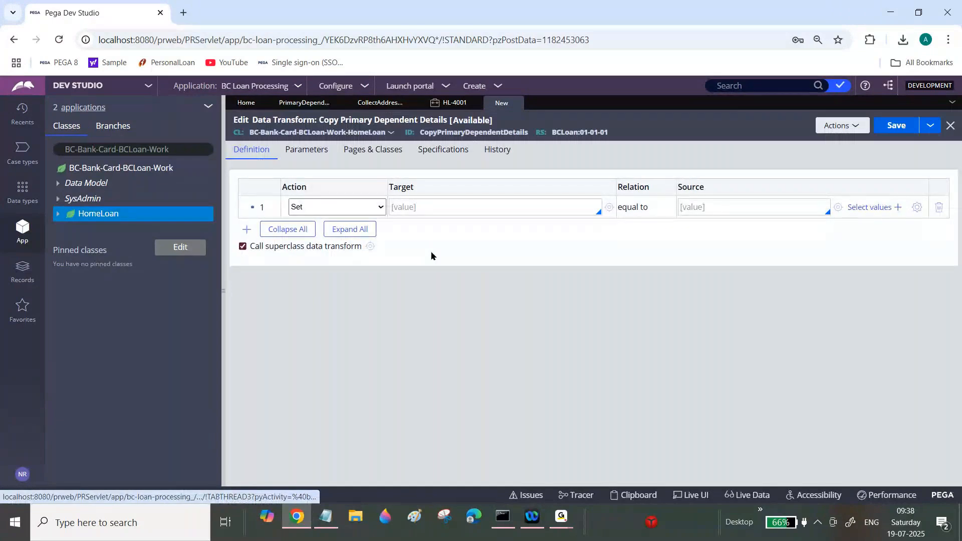
{"action": "left_click", "coordinate": [559, 521]}
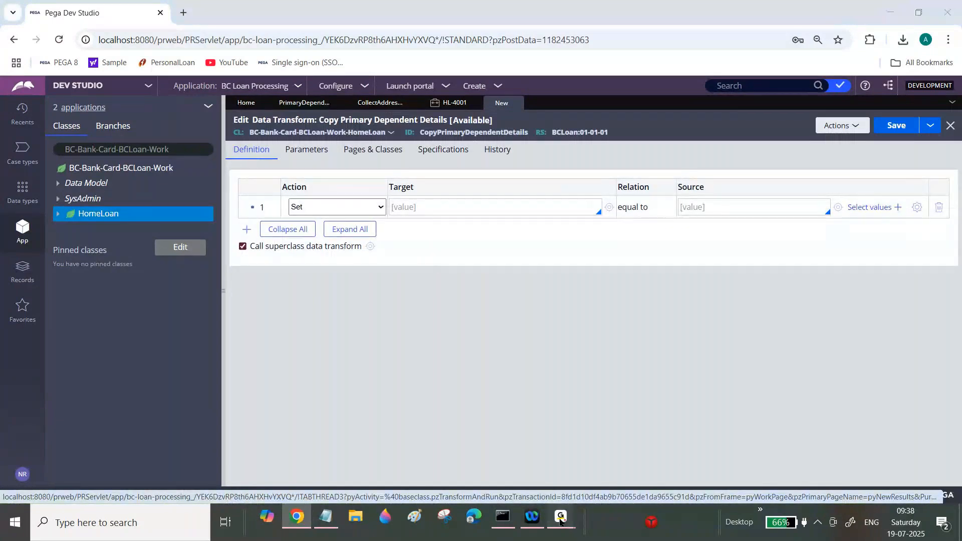
{"action": "left_click", "coordinate": [634, 447]}
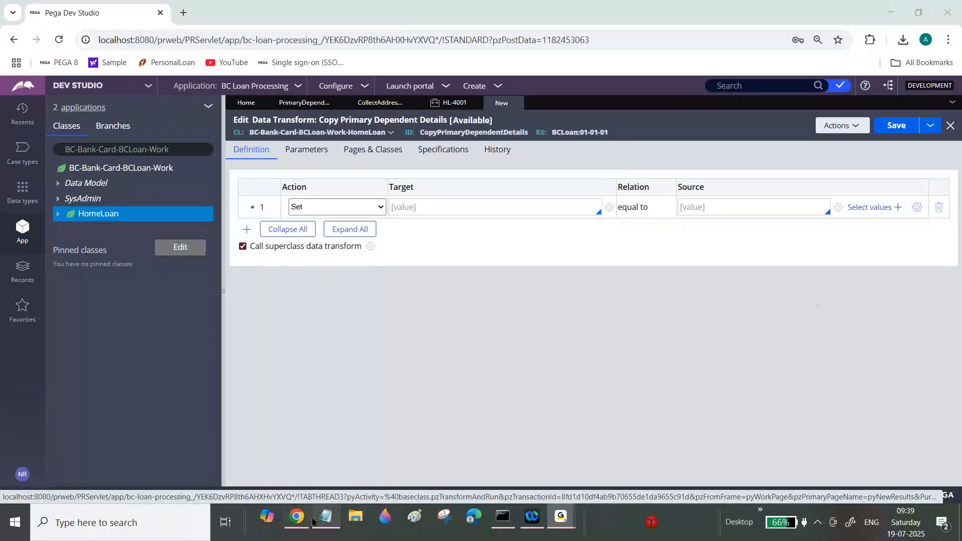
Step: Set the first row's action to Append to with the relation each page in
{"action": "left_click", "coordinate": [374, 205]}
{"action": "left_click", "coordinate": [373, 206]}
{"action": "left_click", "coordinate": [374, 207]}
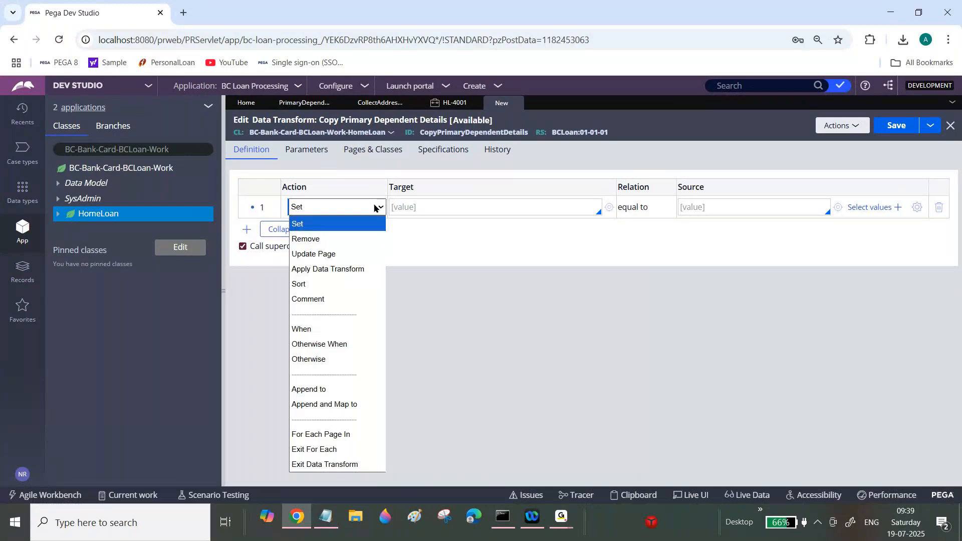
{"action": "left_click", "coordinate": [326, 390]}
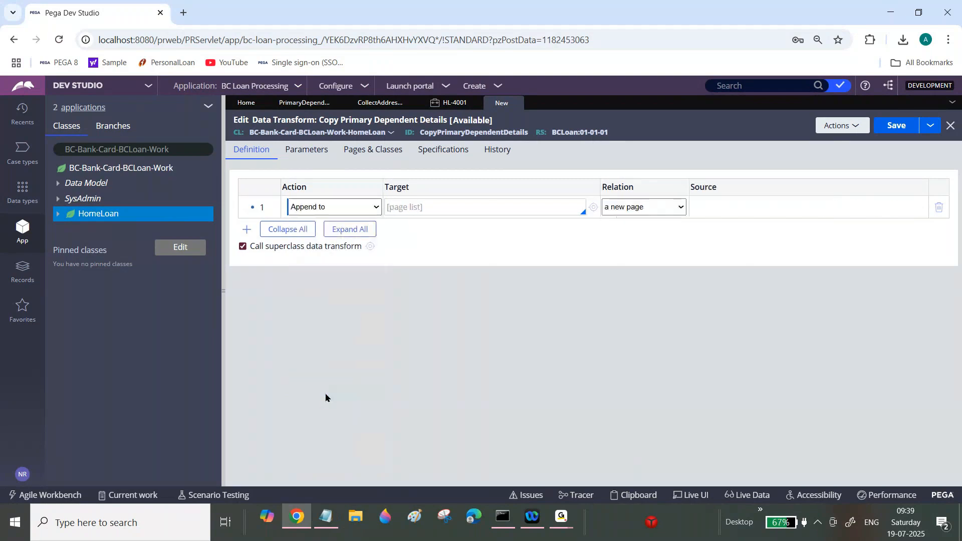
{"action": "left_click", "coordinate": [643, 207]}
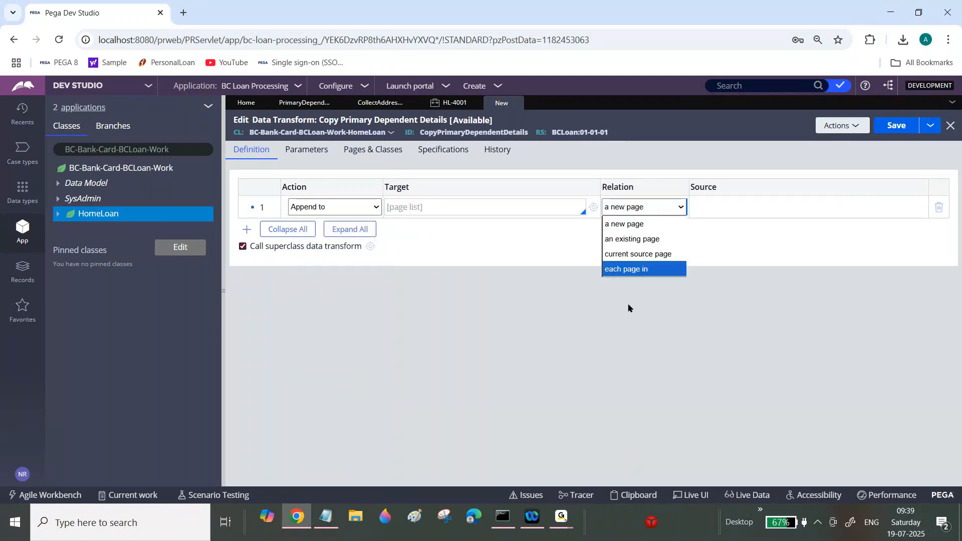
{"action": "left_click", "coordinate": [632, 275]}
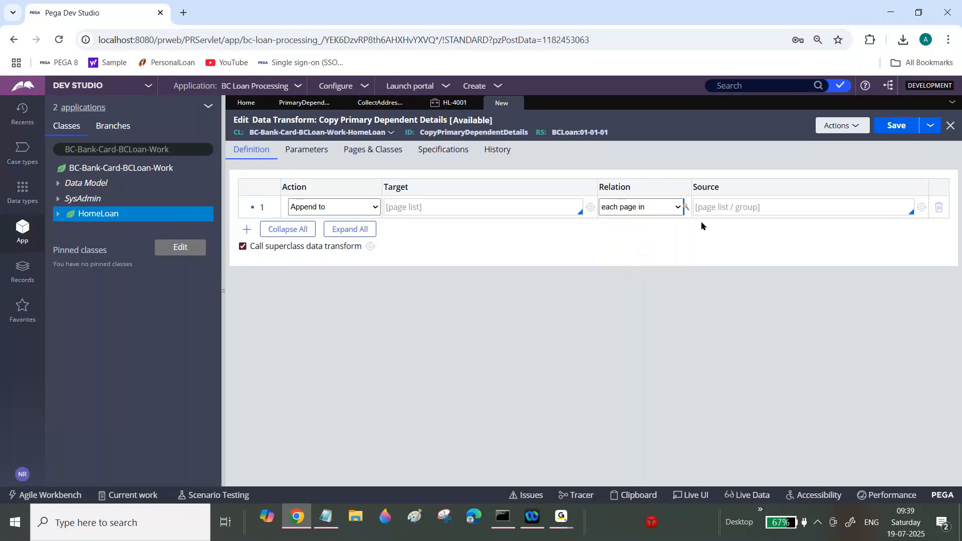
Step: Set the source to .DependentList and the target to .PrimaryDependentList, then save the data transform
{"action": "left_click", "coordinate": [716, 208]}
{"action": "type", "text": "."}
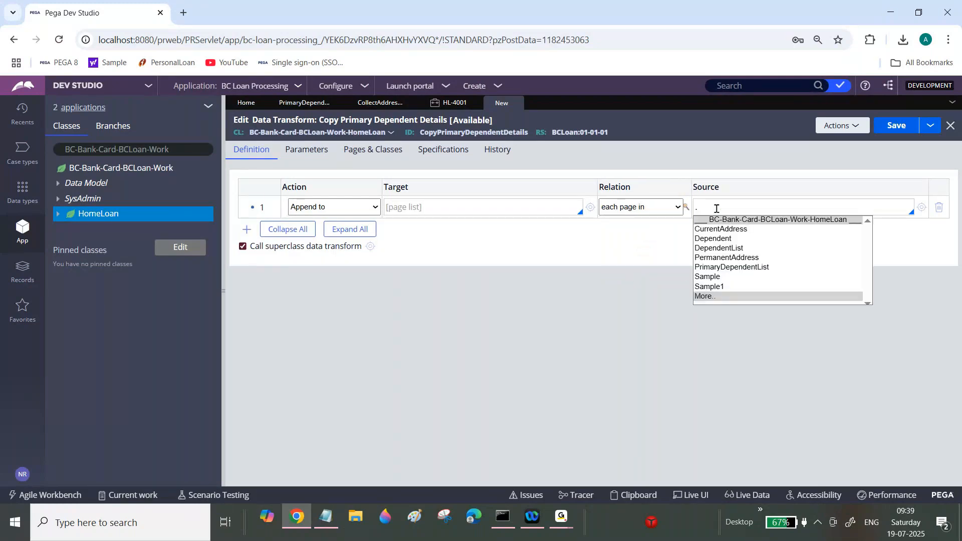
{"action": "left_click", "coordinate": [714, 249]}
{"action": "left_click", "coordinate": [509, 207]}
{"action": "type", "text": "."}
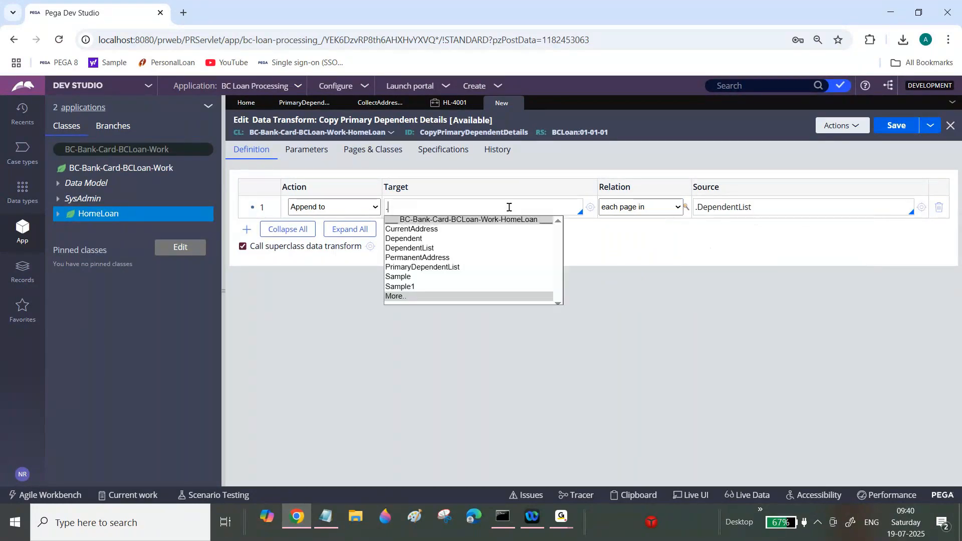
{"action": "left_click", "coordinate": [450, 267]}
{"action": "key", "text": "ctrl+s"}
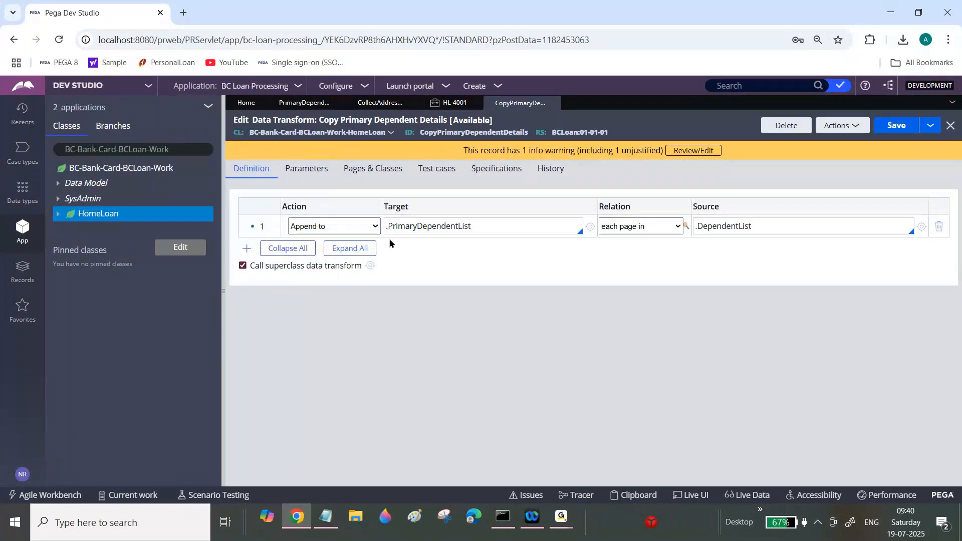
Step: Review the transform row's relation and return to the Collect Address Details section
{"action": "triple_click", "coordinate": [734, 221]}
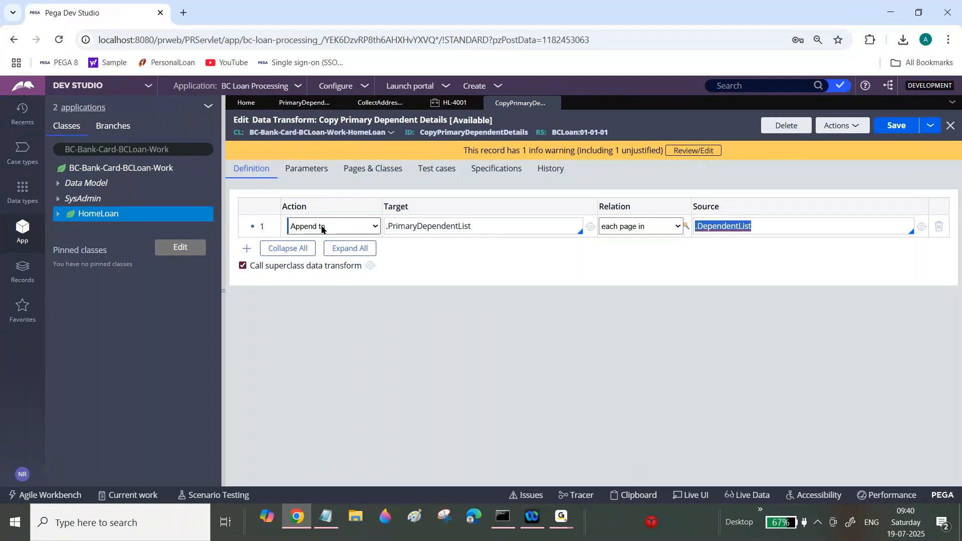
{"action": "left_click", "coordinate": [641, 229]}
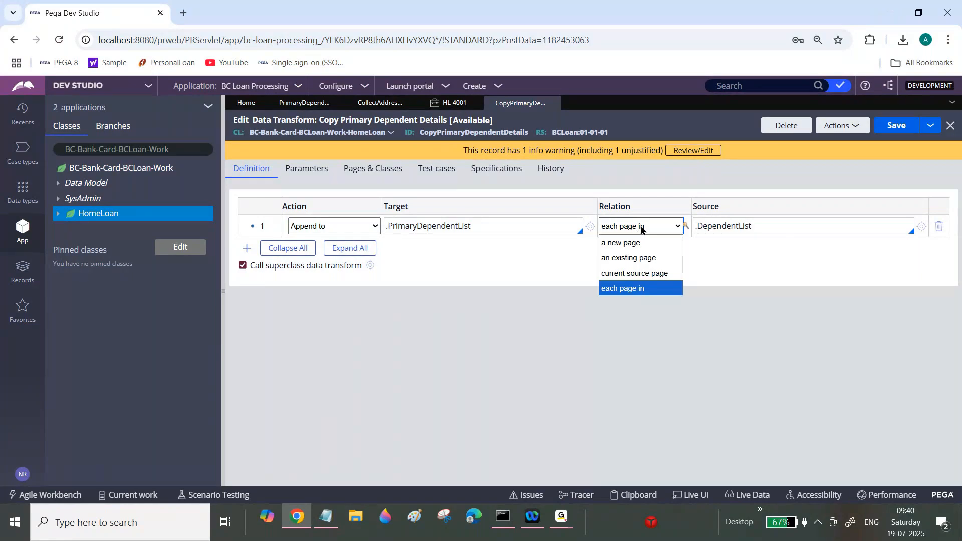
{"action": "left_click", "coordinate": [630, 288]}
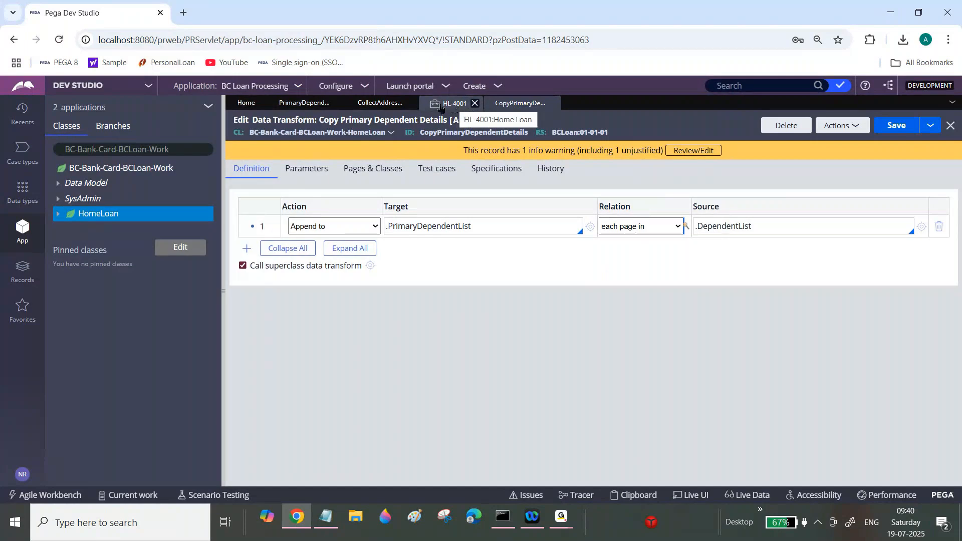
{"action": "left_click", "coordinate": [380, 103]}
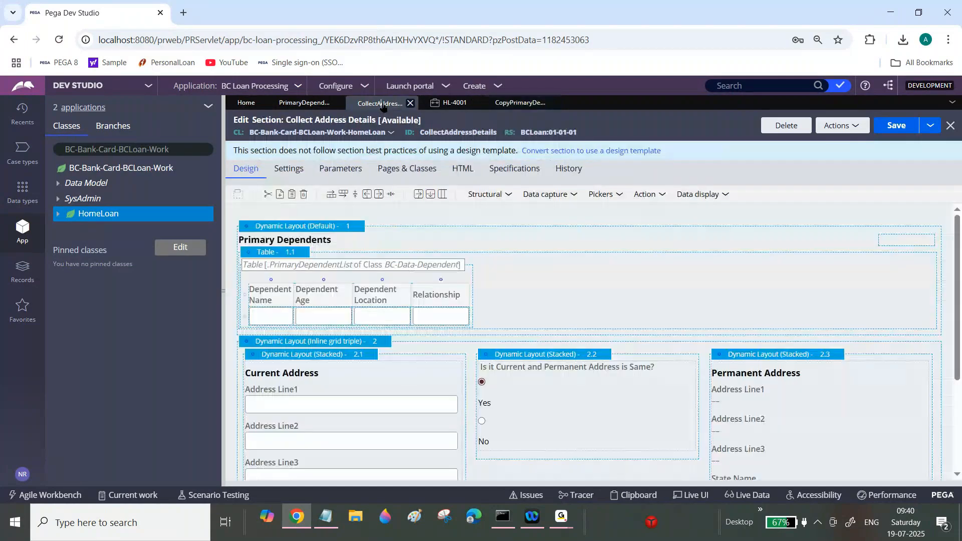
Step: Open the flow action that references the Collect Address Details section
{"action": "left_click", "coordinate": [837, 126]}
{"action": "left_click", "coordinate": [804, 223]}
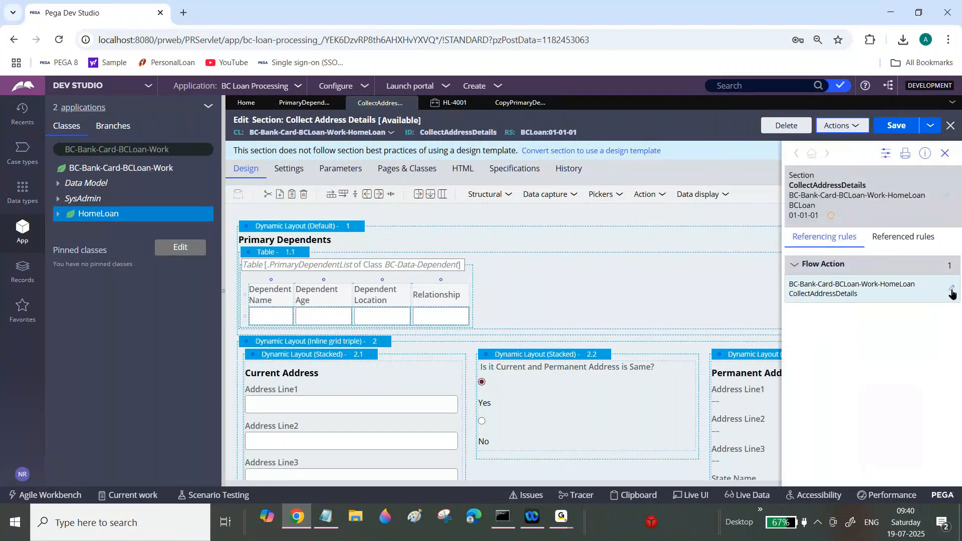
{"action": "left_click", "coordinate": [952, 294]}
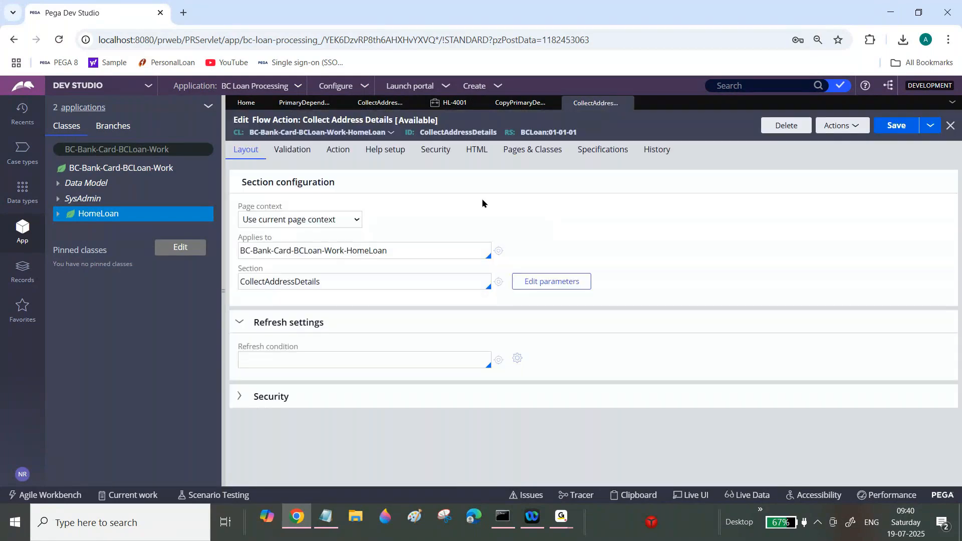
Step: Set the flow action's pre-processing data transform to CopyPrimaryDependentDetails and save the flow action
{"action": "left_click", "coordinate": [342, 153]}
{"action": "left_click", "coordinate": [311, 239]}
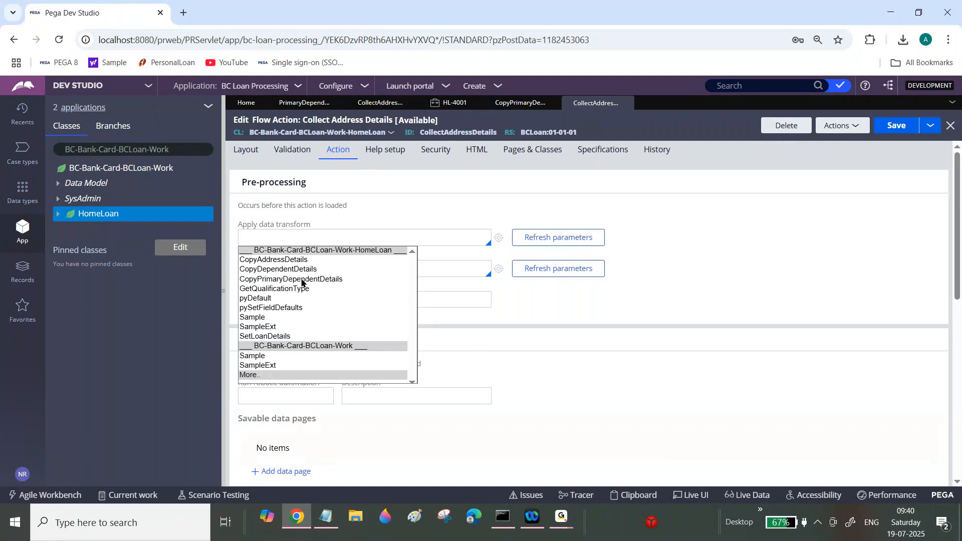
{"action": "left_click", "coordinate": [302, 281]}
{"action": "left_click", "coordinate": [888, 130]}
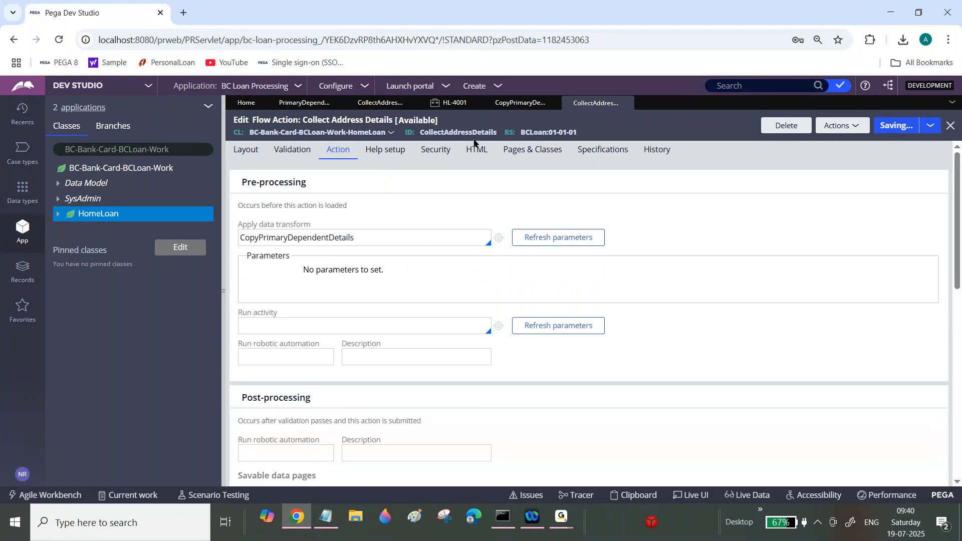
Step: Submit the dependent step of case HL-4001 to check the Collect Address Details screen
{"action": "left_click", "coordinate": [456, 105]}
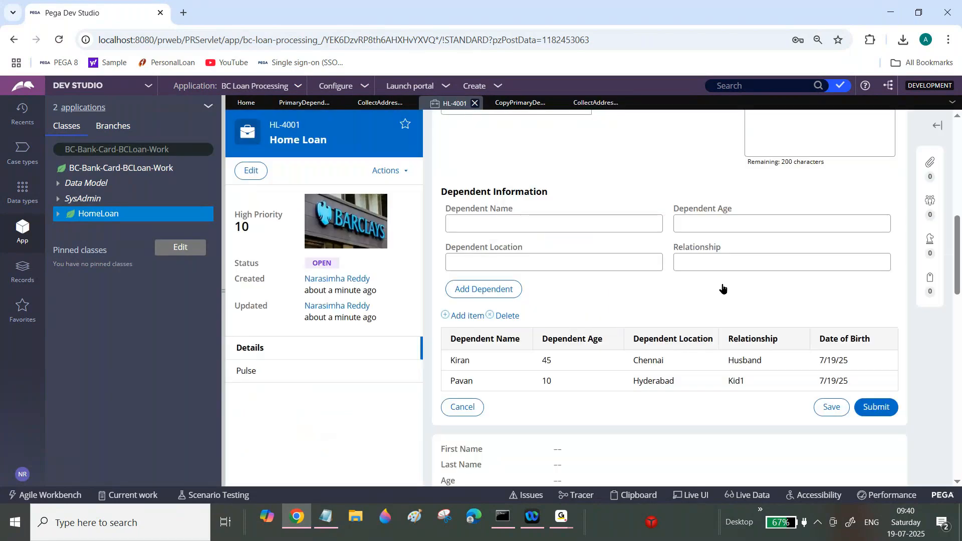
{"action": "left_click", "coordinate": [876, 410]}
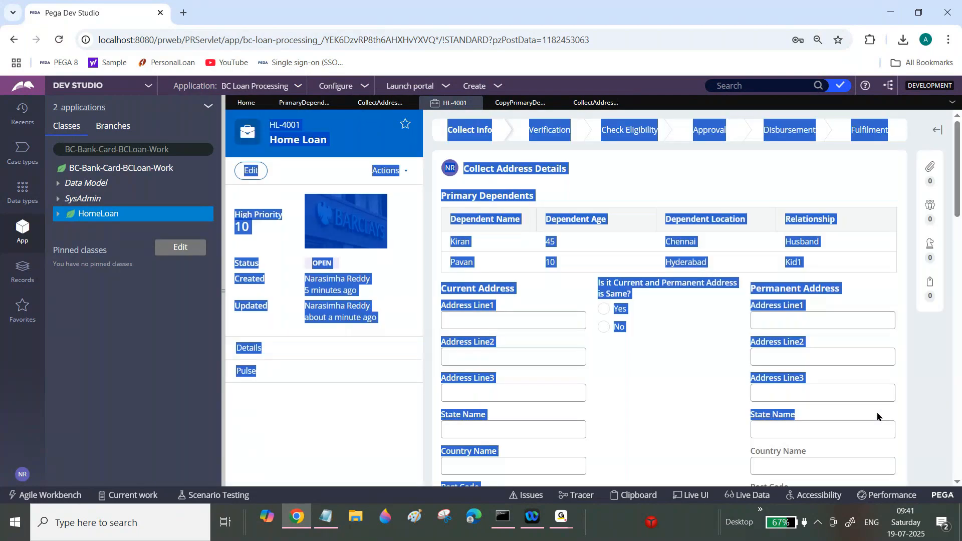
{"action": "left_click", "coordinate": [689, 184]}
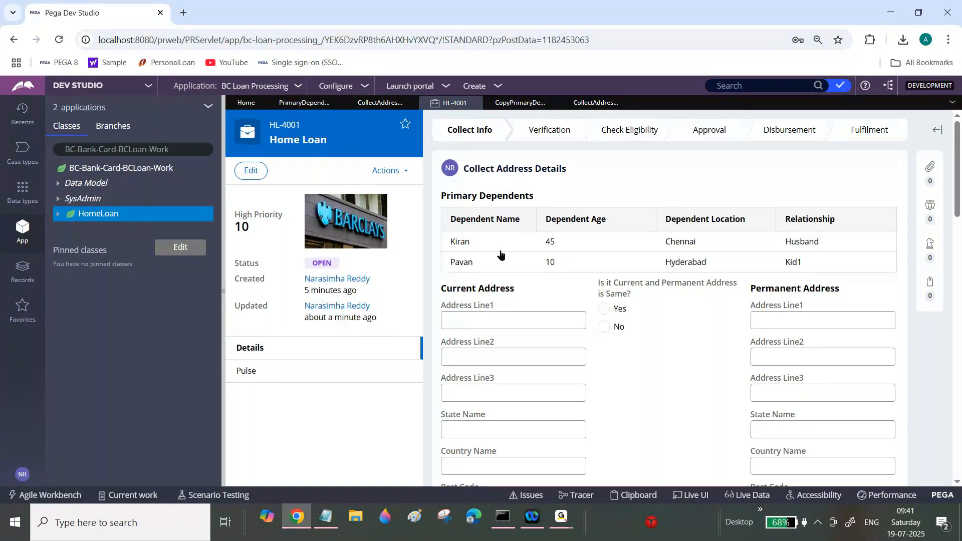
Step: Disable the first Append to row in the Copy Primary Dependent Details data transform
{"action": "left_click", "coordinate": [596, 102]}
{"action": "left_click", "coordinate": [523, 105]}
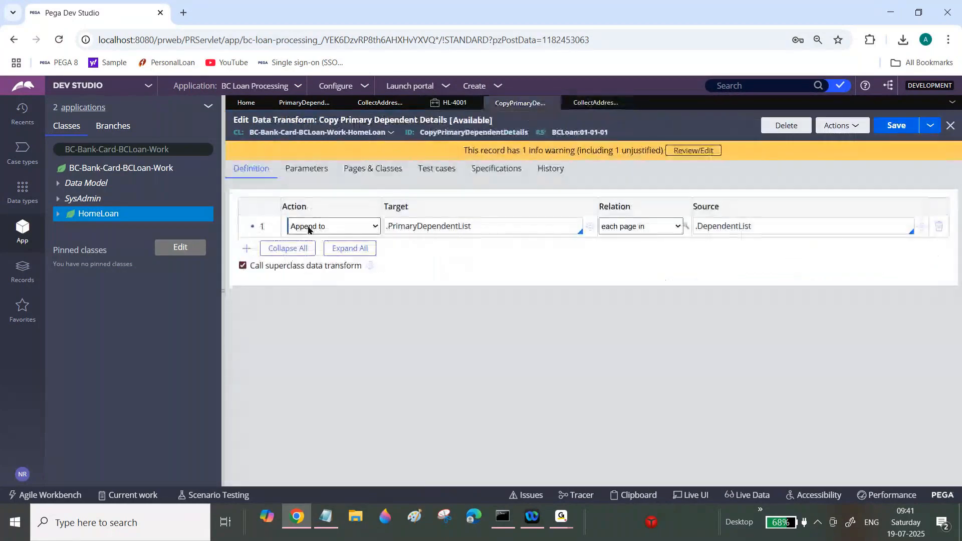
{"action": "right_click", "coordinate": [258, 227]}
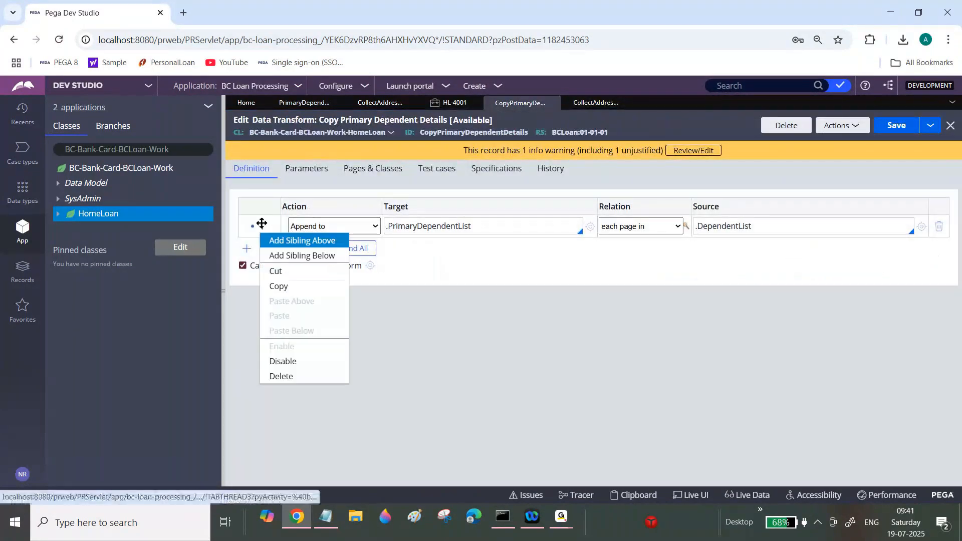
{"action": "left_click", "coordinate": [281, 361]}
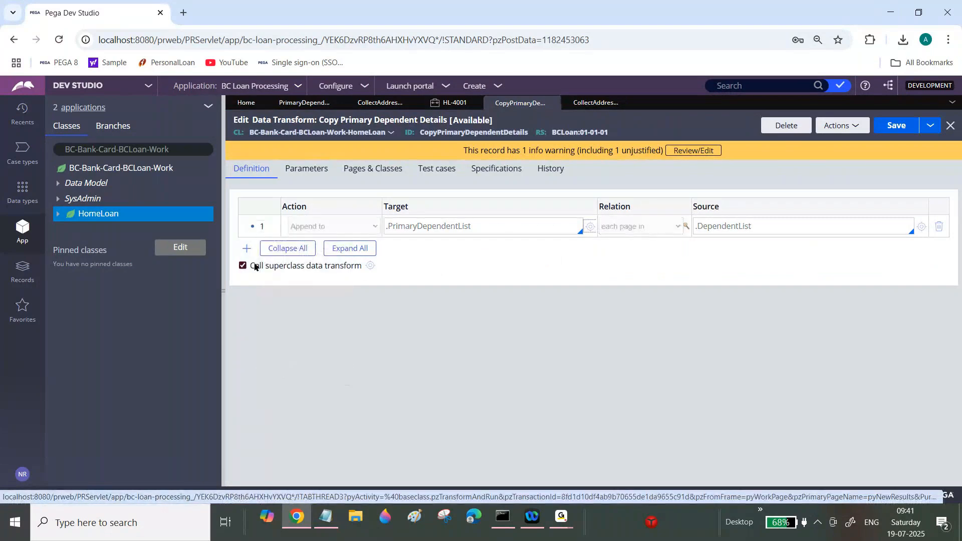
Step: Add a second row with action Append and Map to and relation each page in
{"action": "left_click", "coordinate": [246, 248]}
{"action": "left_click", "coordinate": [331, 247]}
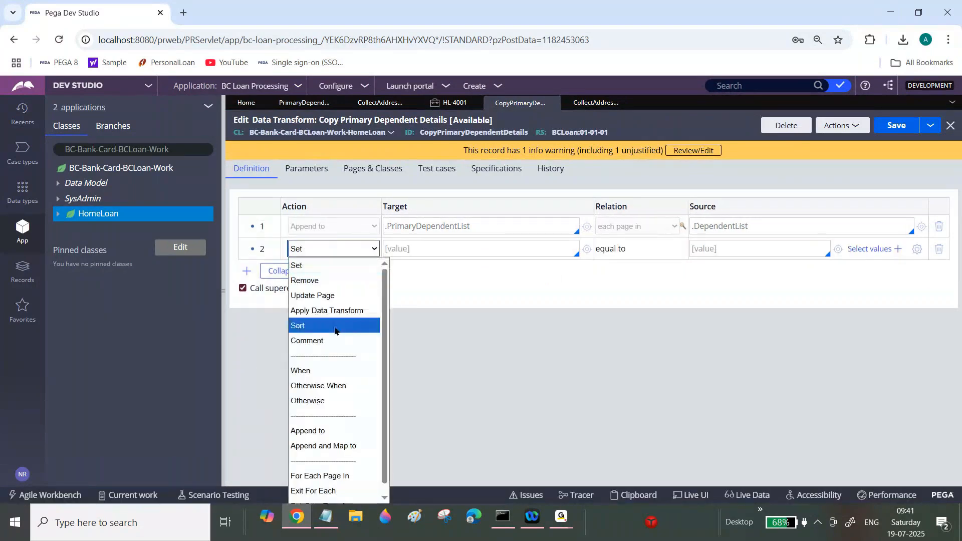
{"action": "left_click", "coordinate": [341, 446]}
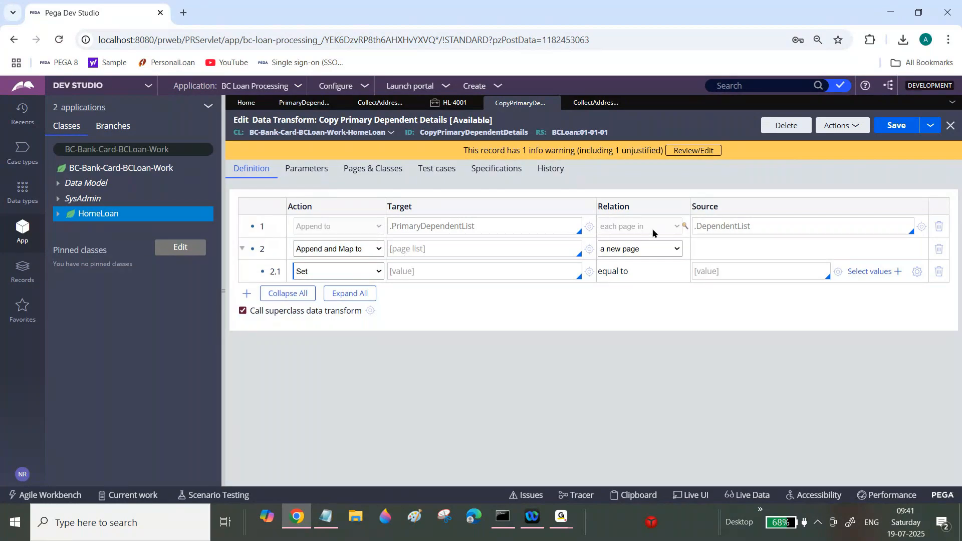
{"action": "left_click", "coordinate": [653, 253]}
{"action": "left_click", "coordinate": [656, 250]}
{"action": "left_click", "coordinate": [656, 251]}
{"action": "left_click", "coordinate": [640, 312]}
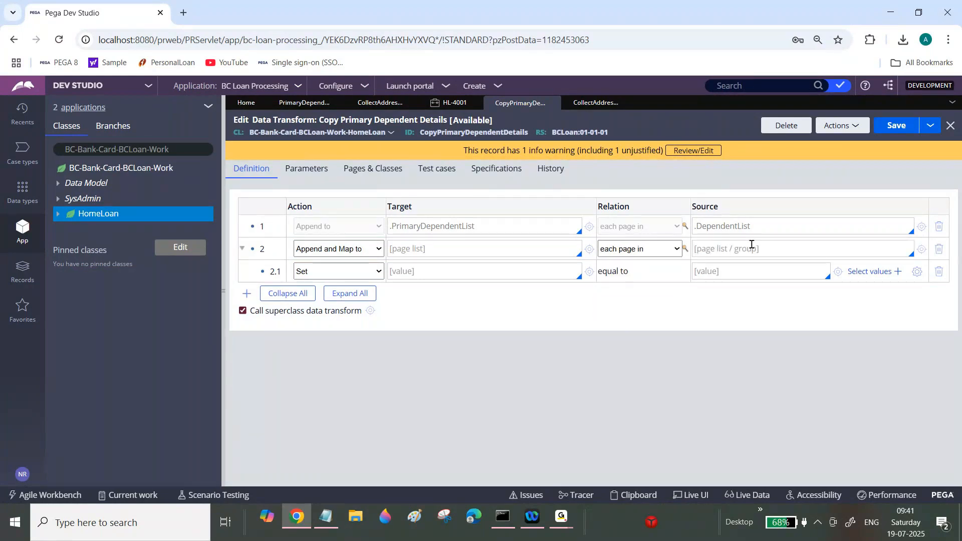
Step: Set row 2's source to .DependentList and its target to .PrimaryDependentList
{"action": "triple_click", "coordinate": [736, 227]}
{"action": "key", "text": "ctrl+c"}
{"action": "left_click", "coordinate": [727, 248]}
{"action": "key", "text": "ctrl+v"}
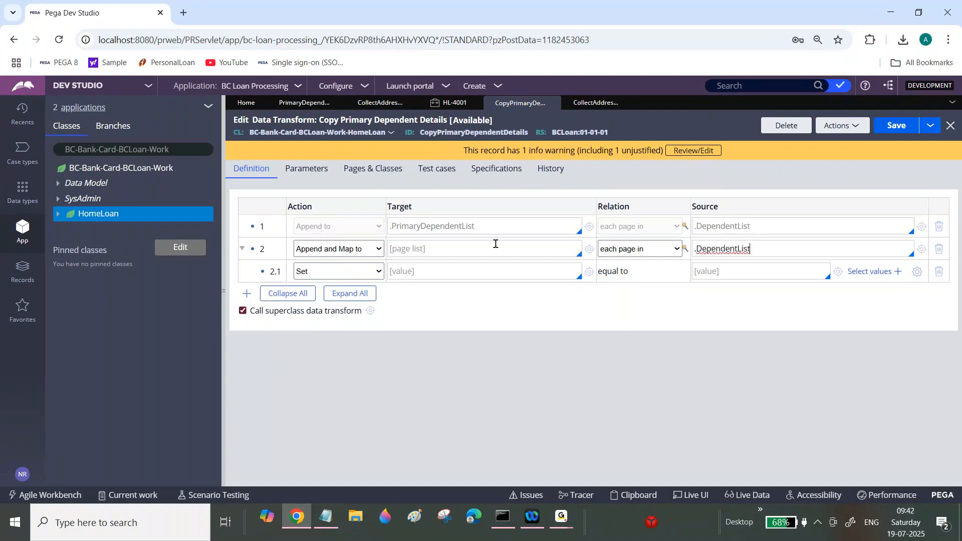
{"action": "triple_click", "coordinate": [453, 227]}
{"action": "key", "text": "ctrl+c"}
{"action": "left_click", "coordinate": [446, 249]}
{"action": "key", "text": "ctrl+v"}
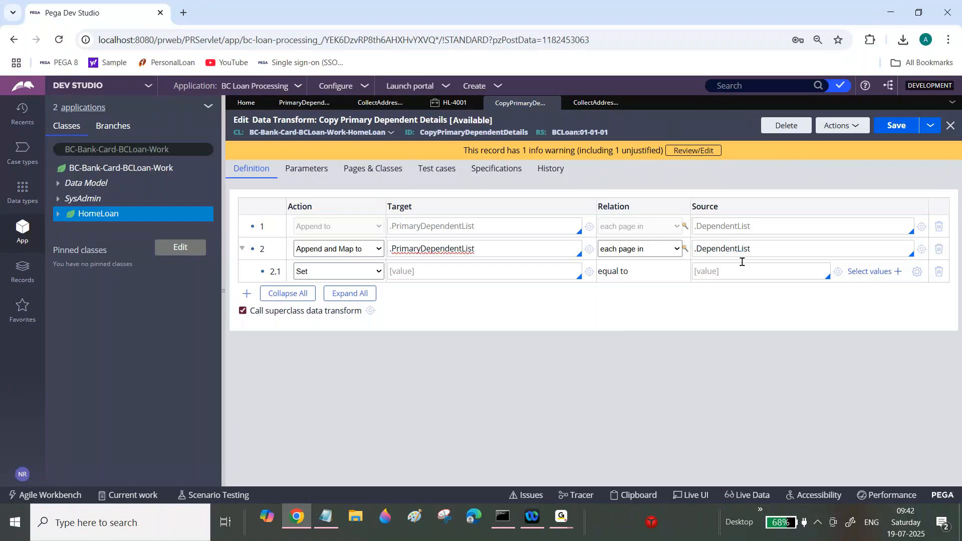
{"action": "triple_click", "coordinate": [733, 250]}
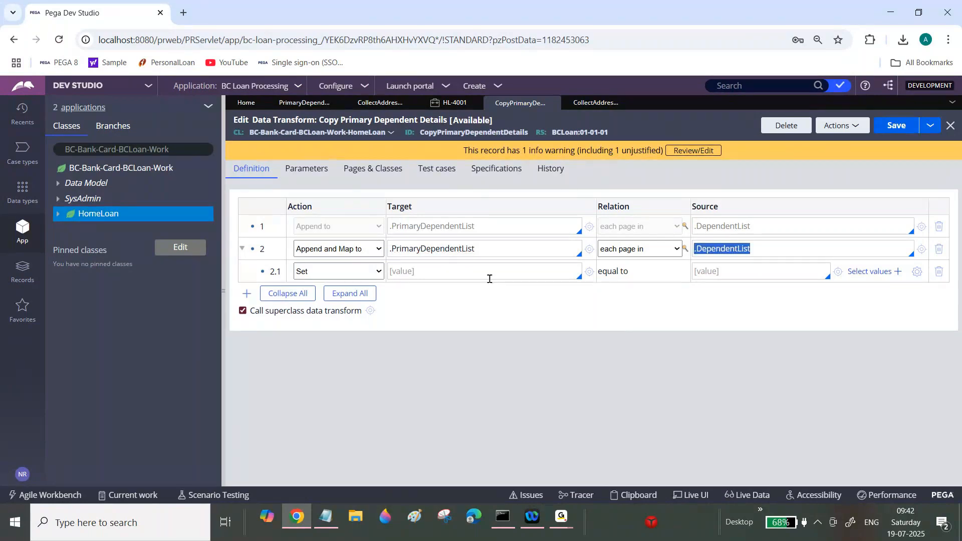
Step: Add three more Set child rows under row 2
{"action": "left_click", "coordinate": [246, 294]}
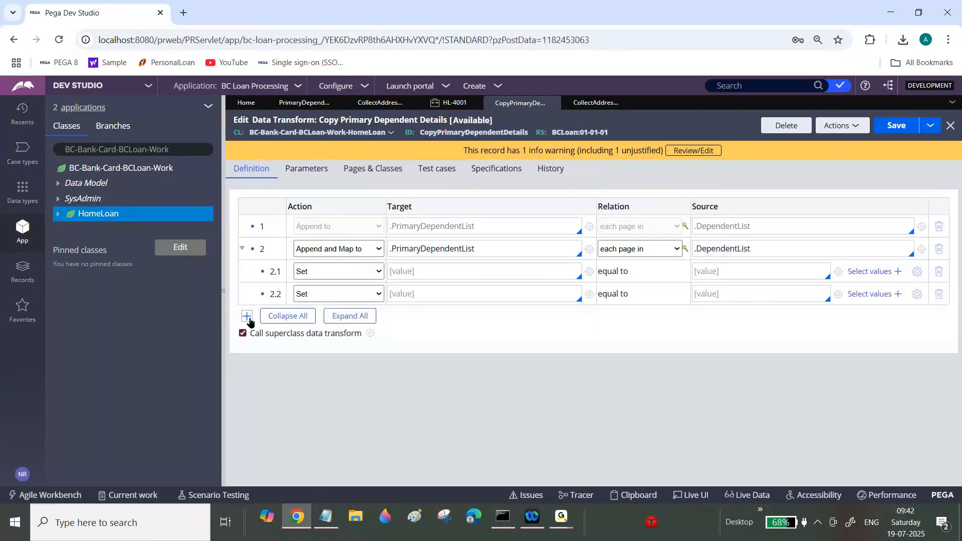
{"action": "left_click", "coordinate": [246, 316]}
{"action": "left_click", "coordinate": [247, 341]}
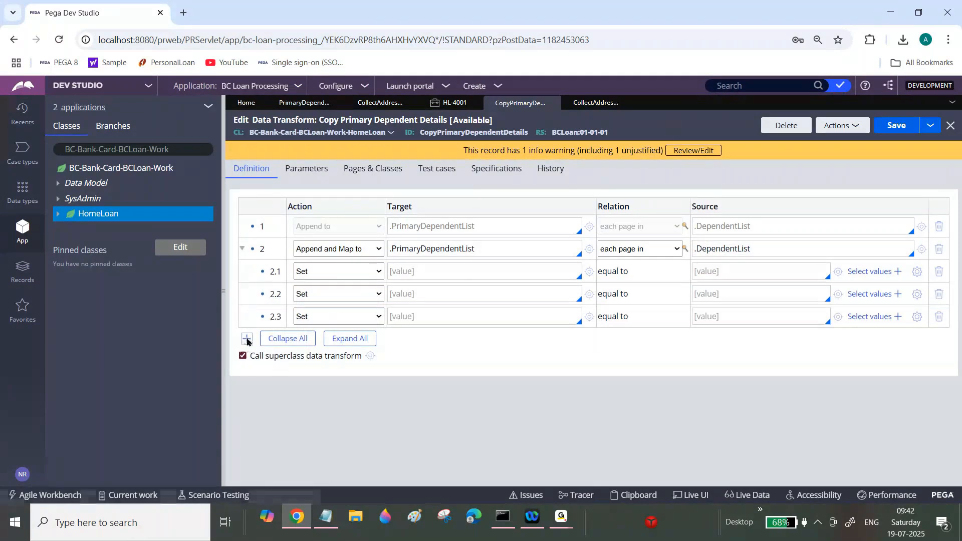
Step: Map .DependentName to .DependentName in child row 2.1
{"action": "left_click", "coordinate": [716, 271]}
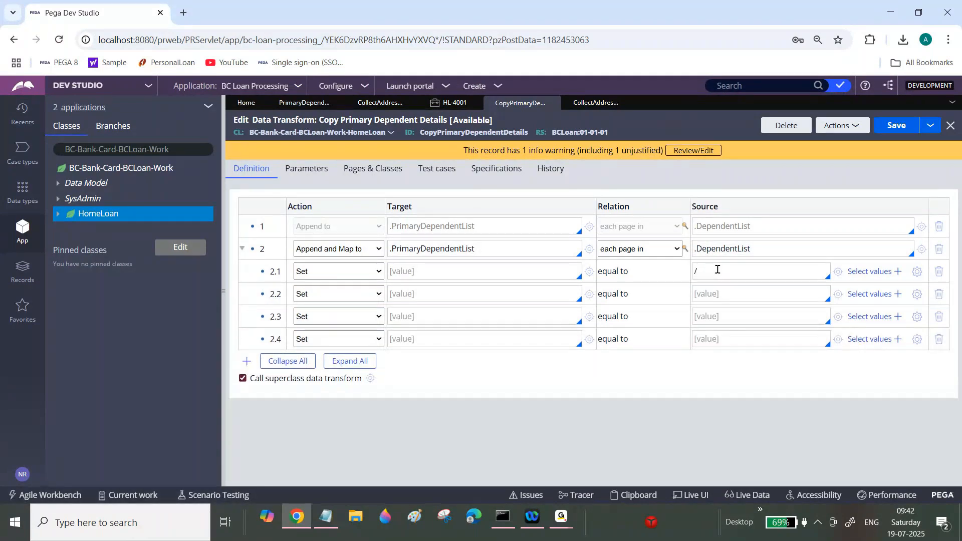
{"action": "type", "text": "."}
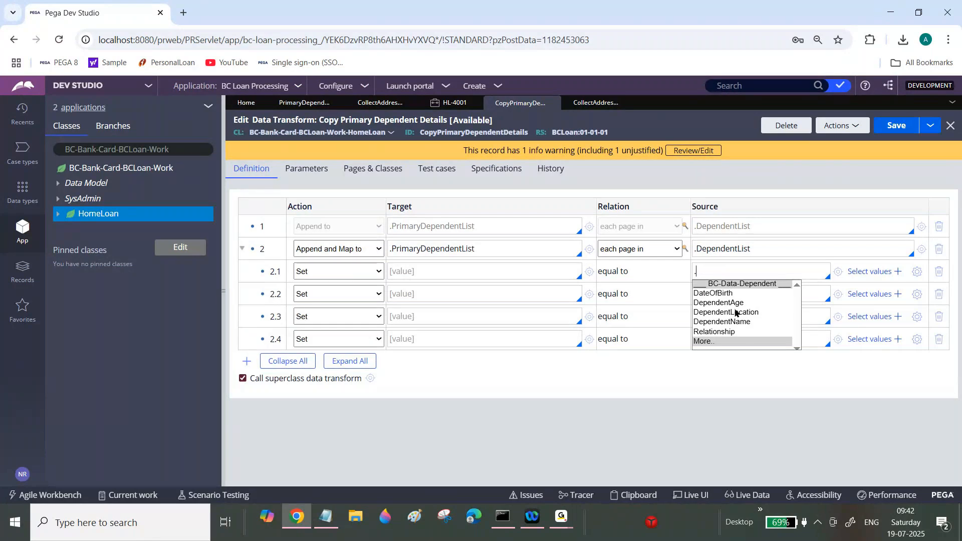
{"action": "left_click", "coordinate": [721, 322]}
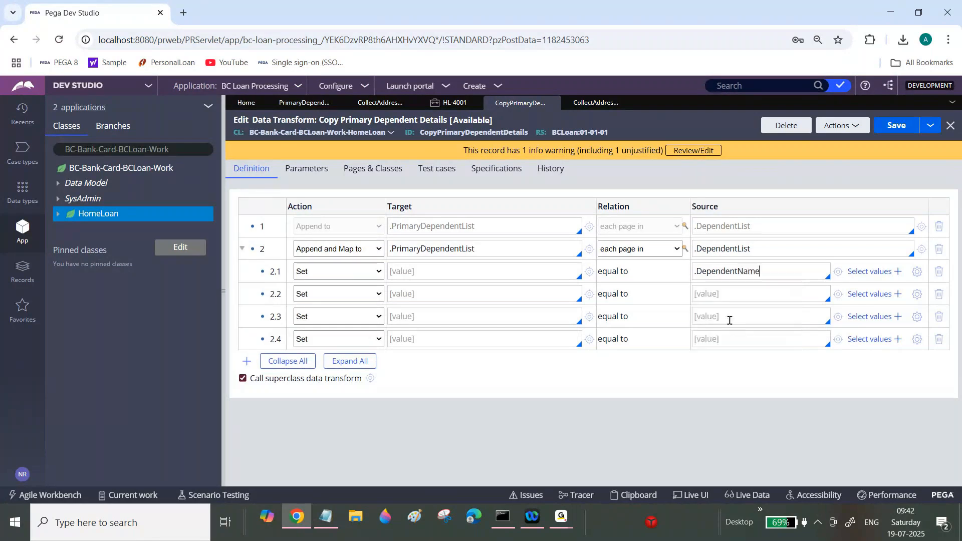
{"action": "left_click", "coordinate": [455, 271]}
{"action": "type", "text": ".DependentName"}
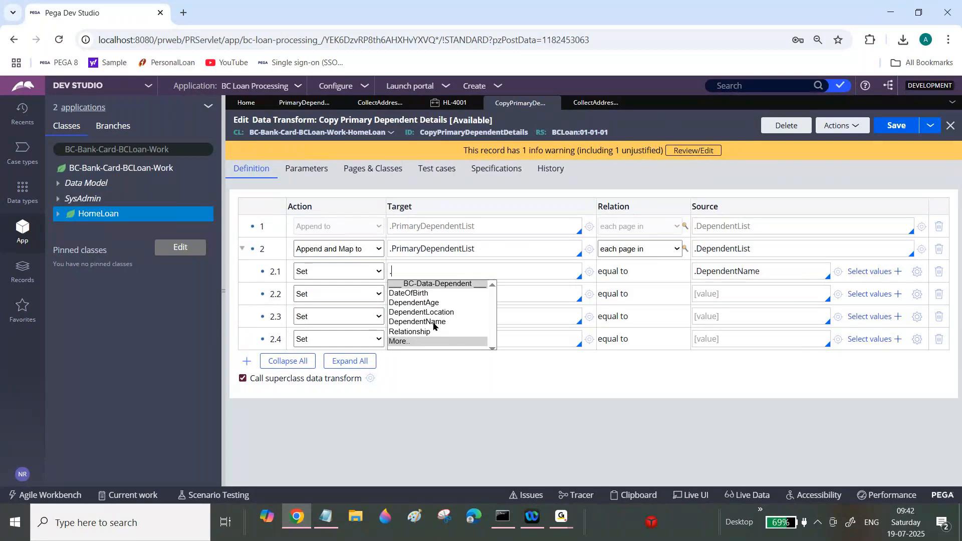
{"action": "left_click", "coordinate": [434, 325]}
Step: Map .DependentAge to .DependentAge in child row 2.2
{"action": "left_click", "coordinate": [725, 294]}
{"action": "type", "text": "."}
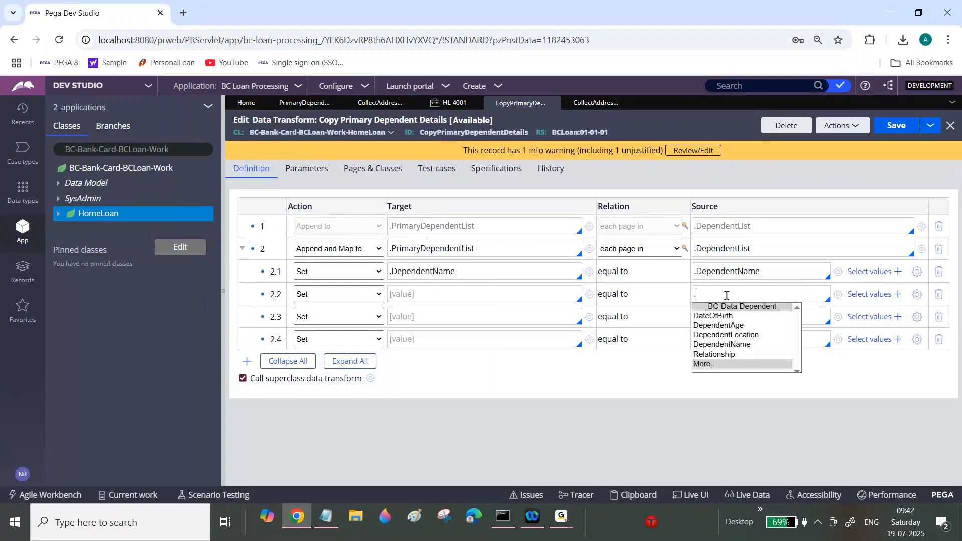
{"action": "left_click", "coordinate": [737, 329]}
{"action": "left_click", "coordinate": [430, 293]}
{"action": "type", "text": "."}
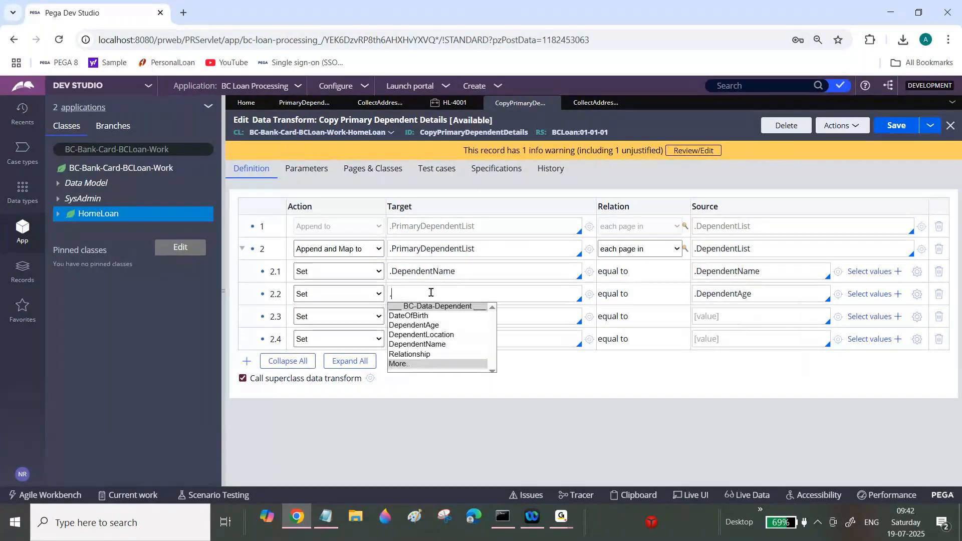
{"action": "left_click", "coordinate": [430, 326]}
Step: Map .DependentLocation to .DependentLocation in child row 2.3
{"action": "left_click", "coordinate": [727, 317]}
{"action": "type", "text": "."}
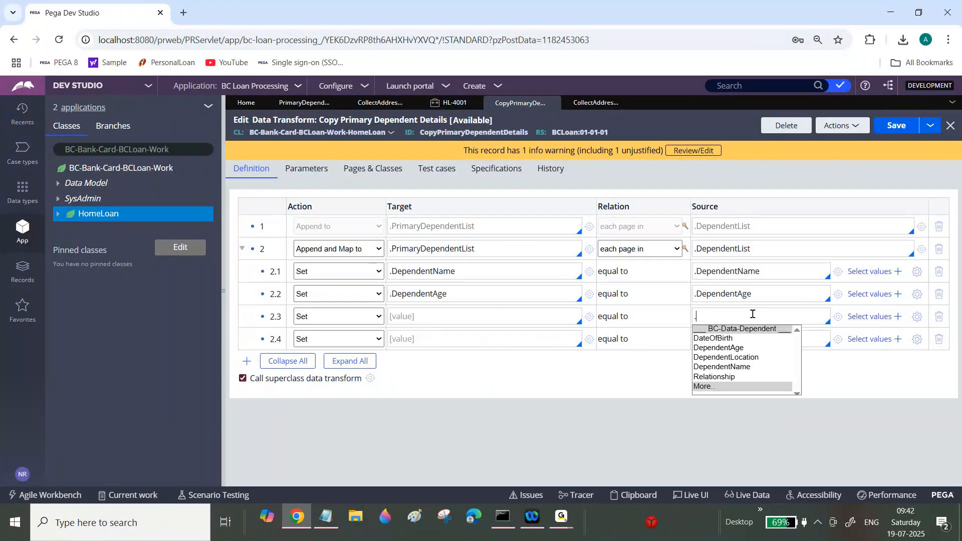
{"action": "left_click", "coordinate": [746, 358]}
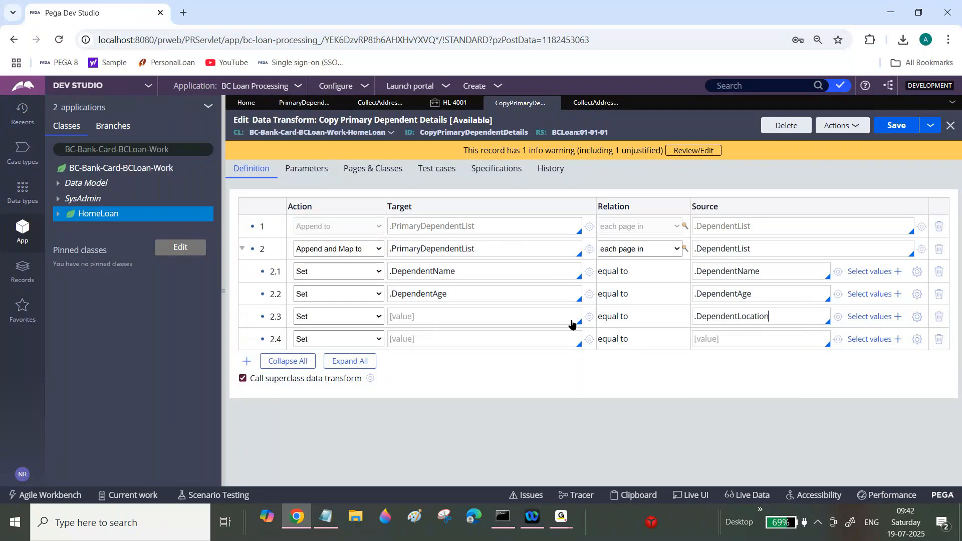
{"action": "left_click", "coordinate": [516, 319]}
{"action": "type", "text": "."}
{"action": "left_click", "coordinate": [423, 357]}
Step: Map .Relationship to .Relationship in child row 2.4 and save the data transform
{"action": "left_click", "coordinate": [732, 336]}
{"action": "type", "text": "."}
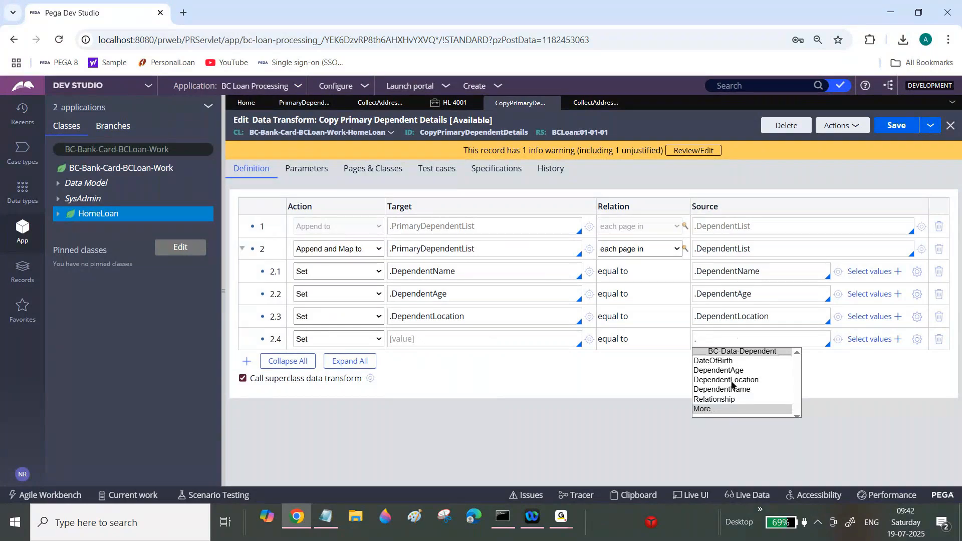
{"action": "left_click", "coordinate": [714, 398]}
{"action": "left_click", "coordinate": [490, 339]}
{"action": "type", "text": "."}
{"action": "left_click", "coordinate": [416, 401]}
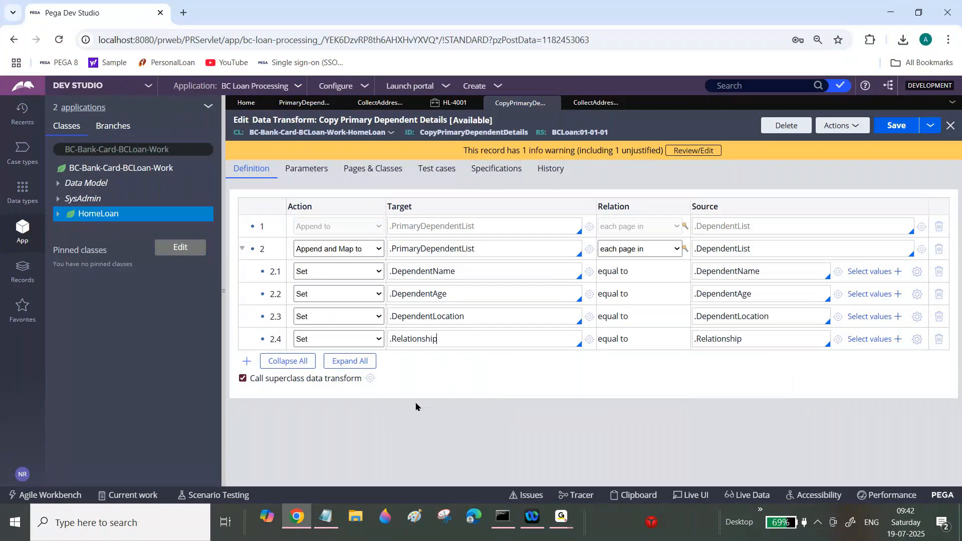
{"action": "left_click", "coordinate": [901, 128]}
Step: Create a new Home Loan case and fill in the applicant's first, middle and last name fields
{"action": "left_click", "coordinate": [479, 87]}
{"action": "left_click", "coordinate": [481, 98]}
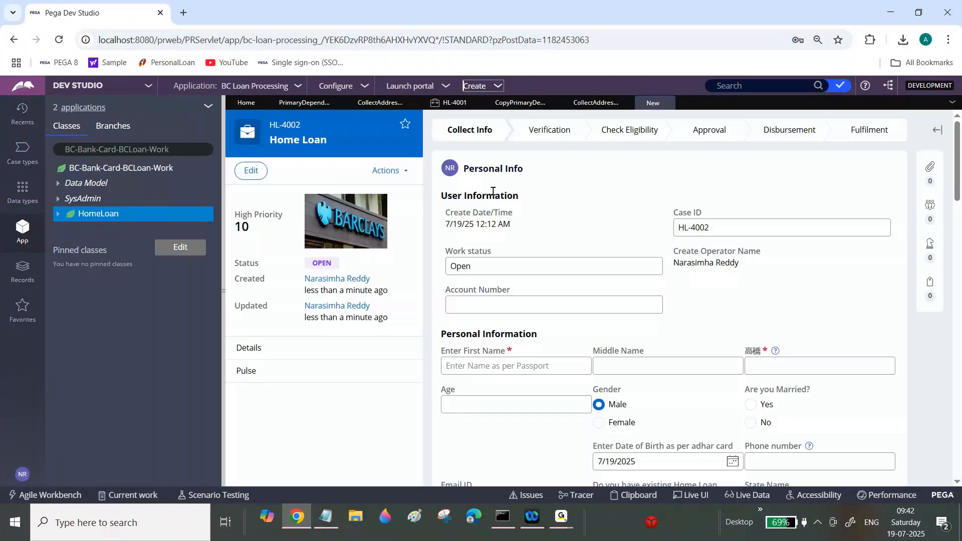
{"action": "scroll", "coordinate": [702, 281], "scroll_direction": "down", "scroll_amount": 3}
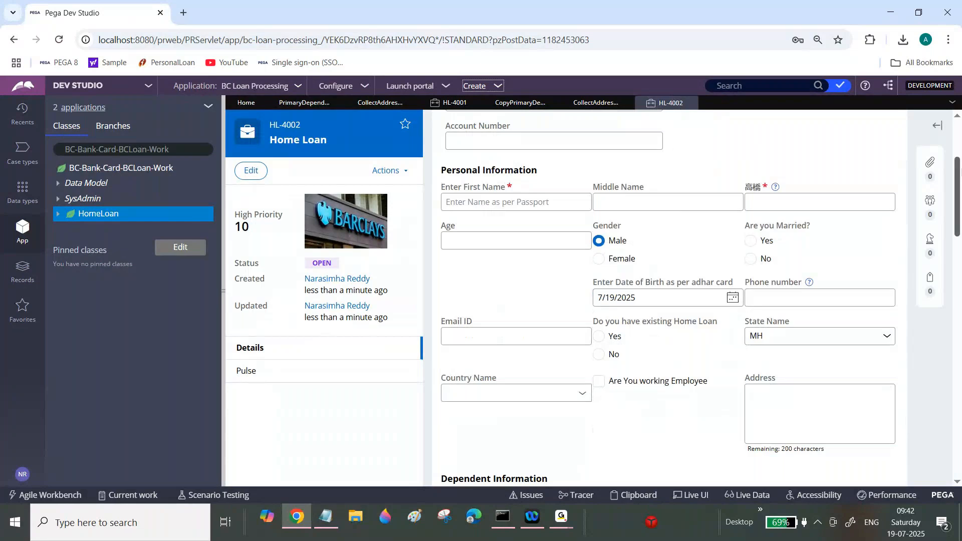
{"action": "left_click", "coordinate": [562, 185]}
{"action": "type", "text": "dfsd"}
{"action": "key", "text": "Tab"}
{"action": "type", "text": "d"}
{"action": "key", "text": "Tab"}
{"action": "type", "text": "as"}
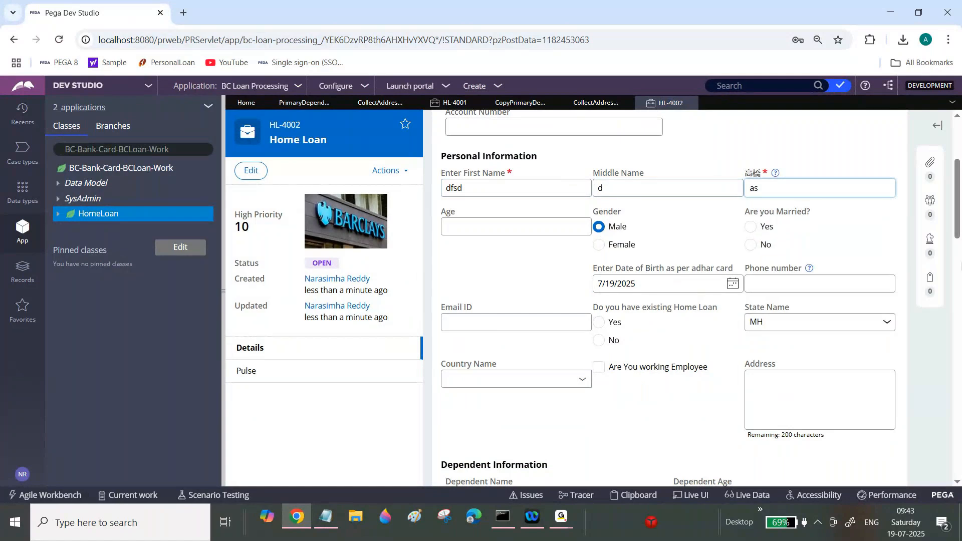
Step: Enter the first dependent's name, age, location and relationship and add it to the dependents list
{"action": "scroll", "coordinate": [546, 216], "scroll_direction": "down", "scroll_amount": 5}
{"action": "left_click", "coordinate": [546, 216]}
{"action": "type", "text": "df"}
{"action": "key", "text": "Tab"}
{"action": "type", "text": "dg"}
{"action": "key", "text": "Tab"}
{"action": "type", "text": "dg"}
{"action": "key", "text": "Tab"}
{"action": "type", "text": "sgd"}
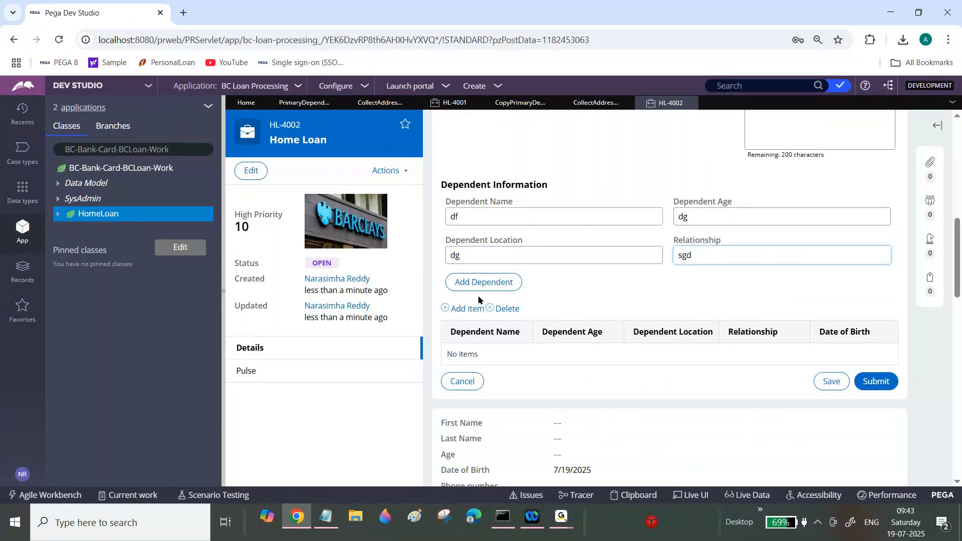
{"action": "left_click", "coordinate": [483, 282]}
Step: Enter a second dependent's name, age, location and relationship and add it to the list
{"action": "type", "text": "dfgfh"}
{"action": "key", "text": "Tab"}
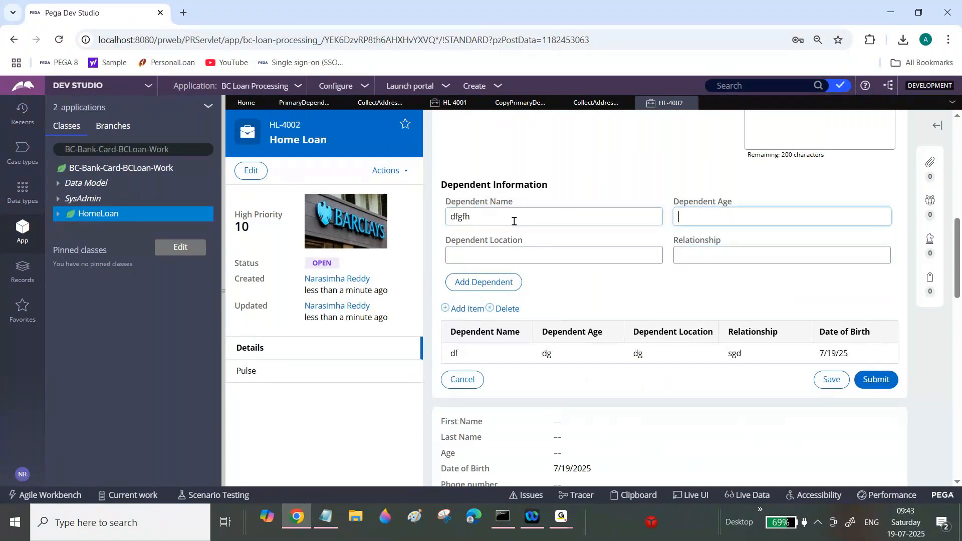
{"action": "type", "text": "dgsg"}
{"action": "key", "text": "Tab"}
{"action": "type", "text": "dg"}
{"action": "key", "text": "Tab"}
{"action": "type", "text": "sdgs"}
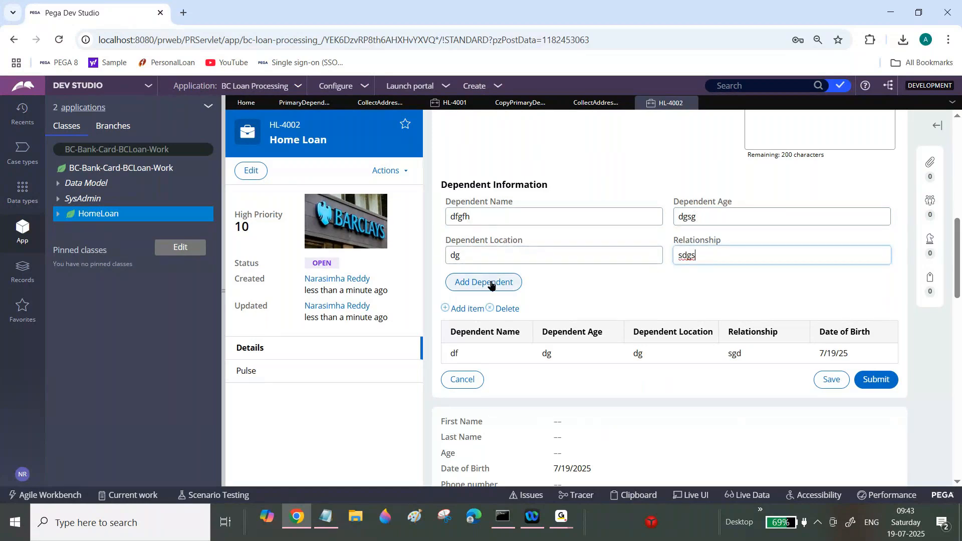
{"action": "left_click", "coordinate": [491, 282]}
Step: Add a third dependent named fsdfsd, age dsg, location sdh, relationship gssf to the list and submit the form
{"action": "left_click", "coordinate": [530, 217]}
{"action": "type", "text": "fsdfsd"}
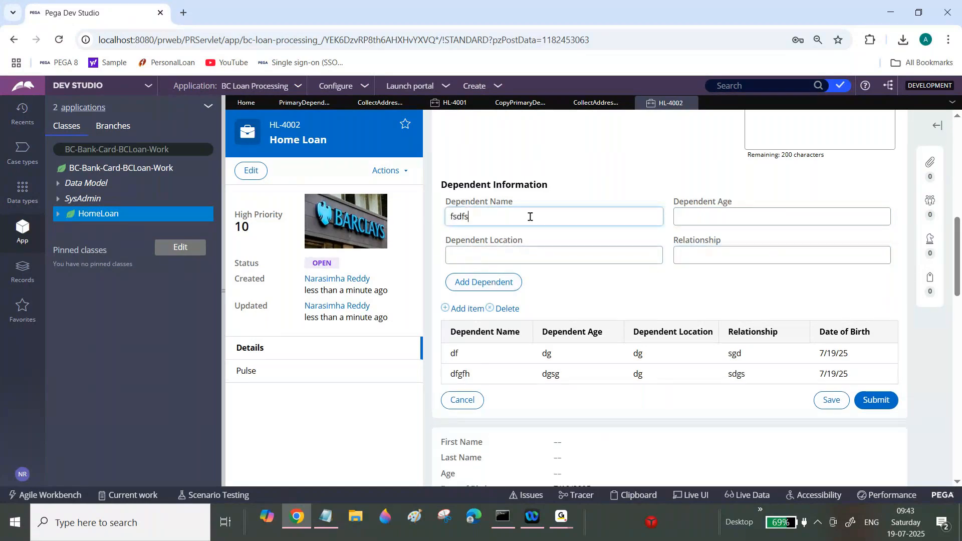
{"action": "key", "text": "Tab"}
{"action": "type", "text": "dsg"}
{"action": "key", "text": "Tab"}
{"action": "type", "text": "sdh"}
{"action": "key", "text": "Tab"}
{"action": "type", "text": "gssf"}
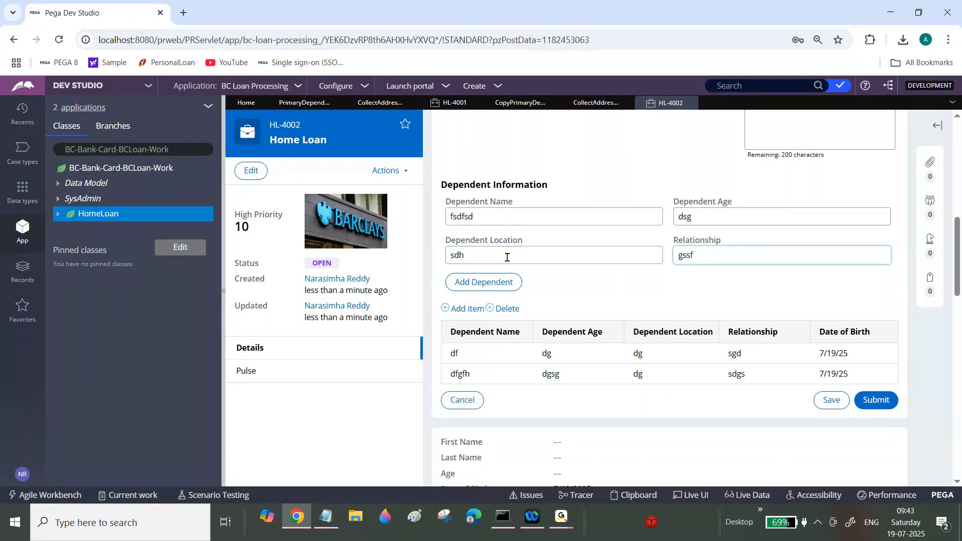
{"action": "left_click", "coordinate": [494, 284]}
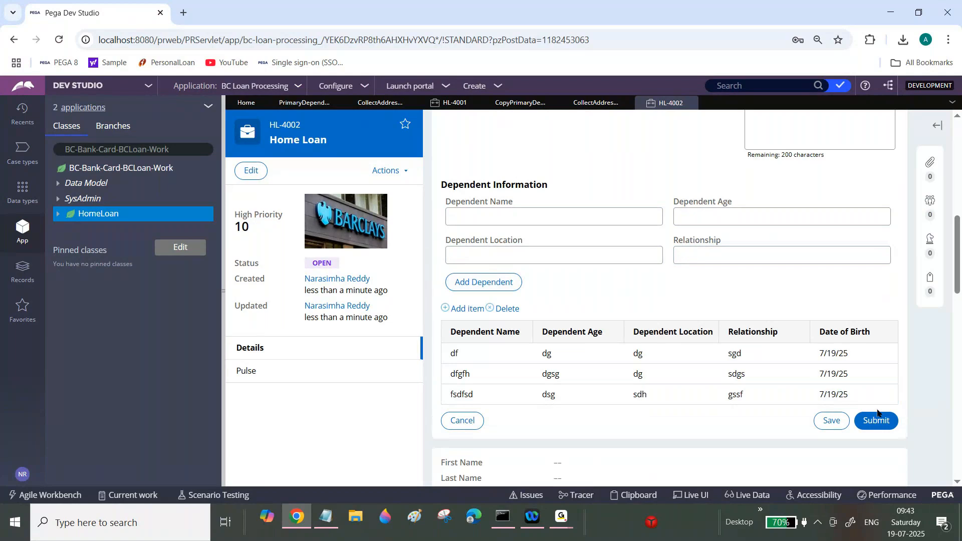
{"action": "left_click", "coordinate": [884, 423]}
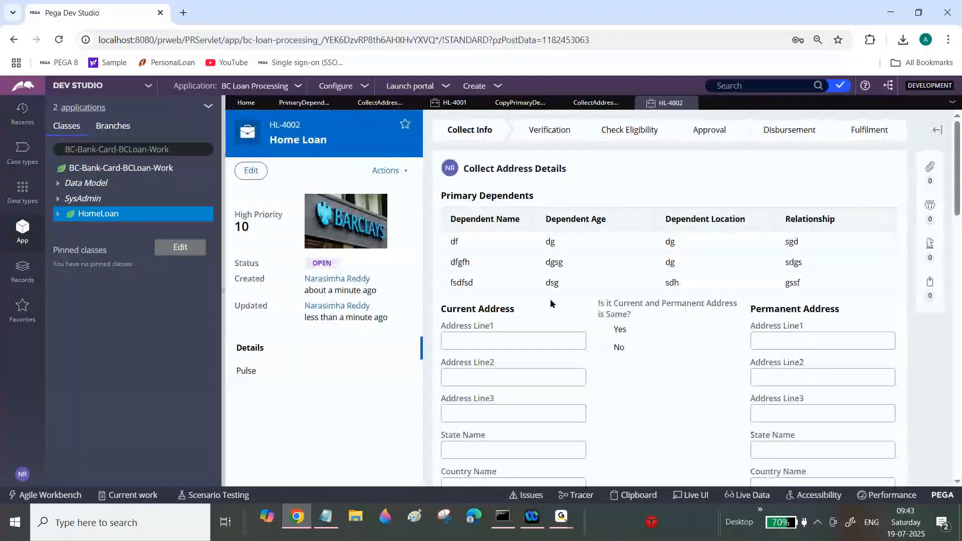
Step: Disable the Append and Map to row in the Copy Primary Dependent Details data transform
{"action": "left_click", "coordinate": [527, 104]}
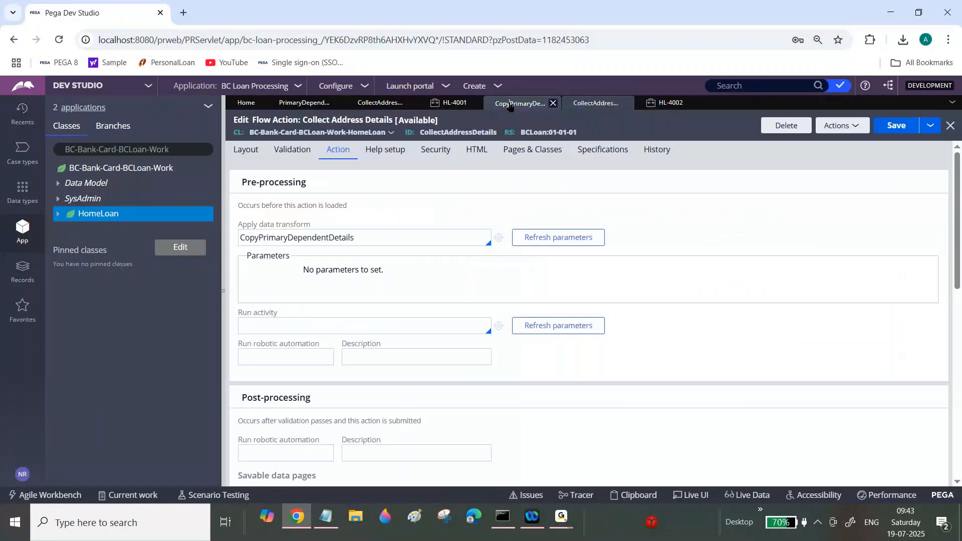
{"action": "left_click", "coordinate": [243, 248]}
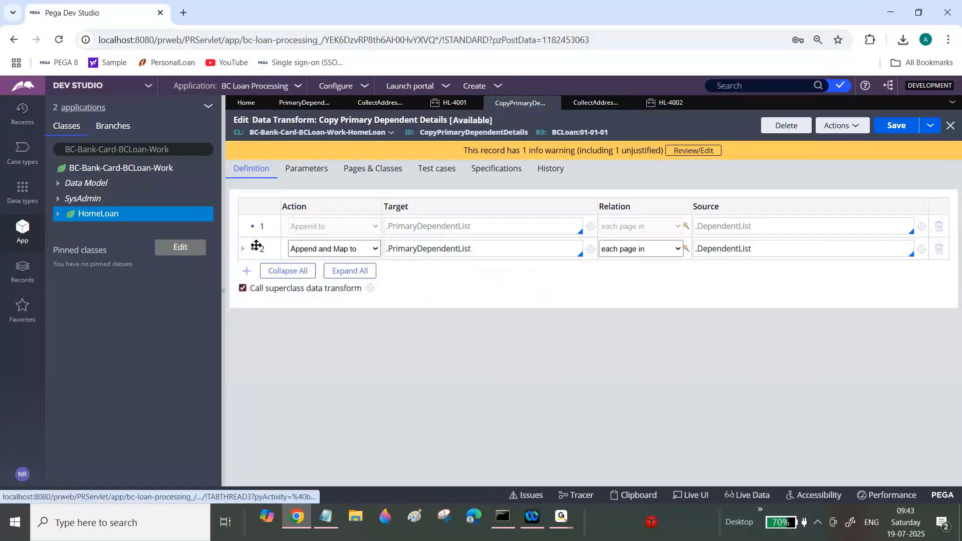
{"action": "right_click", "coordinate": [261, 249]}
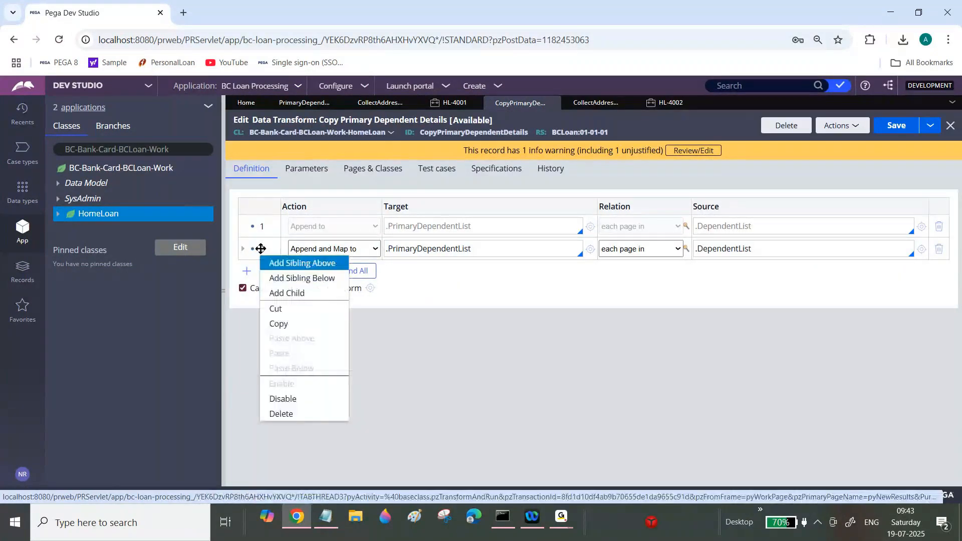
{"action": "left_click", "coordinate": [283, 399]}
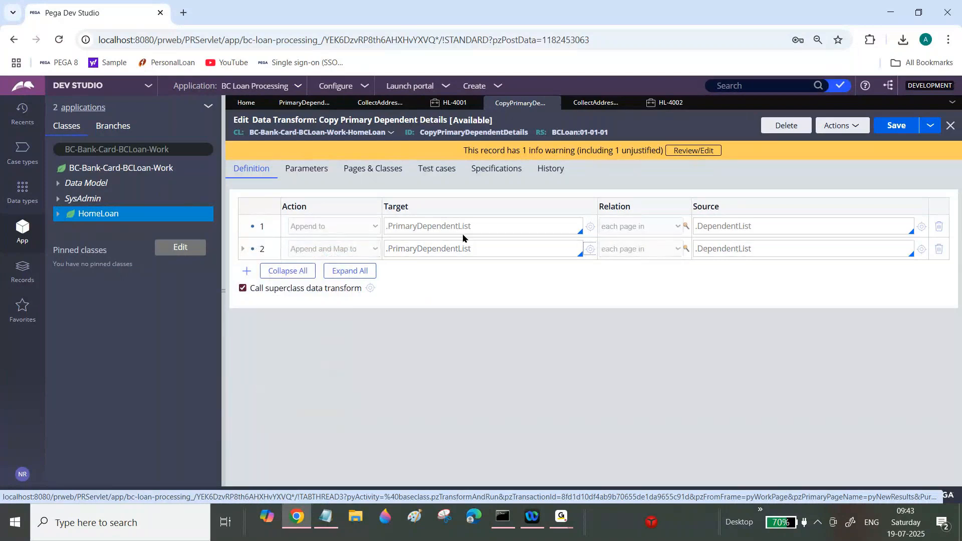
Step: Add a new For Each Page In row with target .DependentList
{"action": "left_click", "coordinate": [247, 271]}
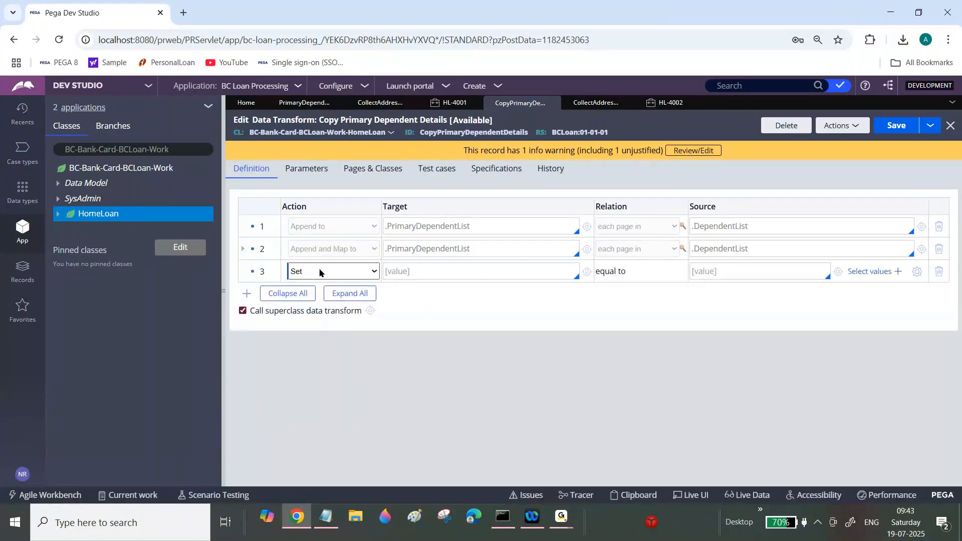
{"action": "left_click", "coordinate": [374, 271]}
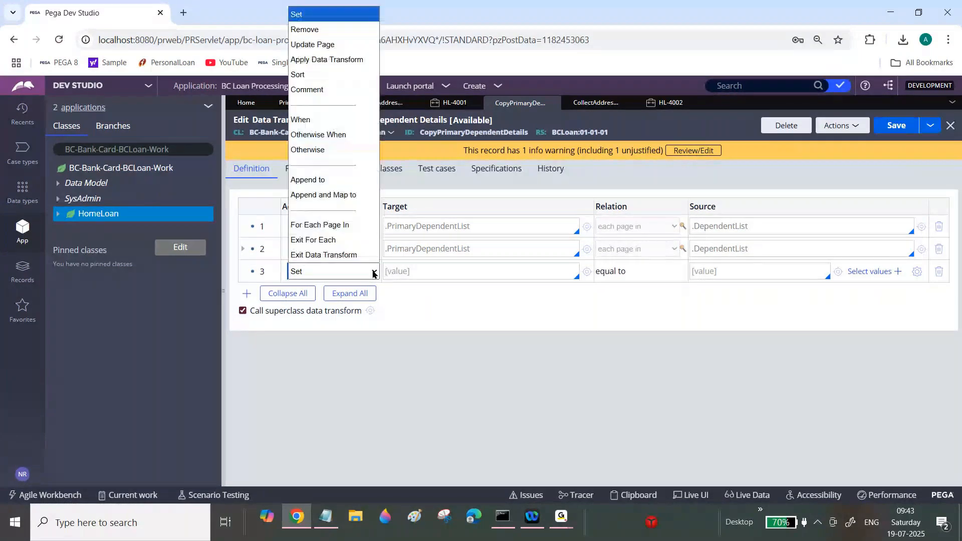
{"action": "left_click", "coordinate": [333, 225]}
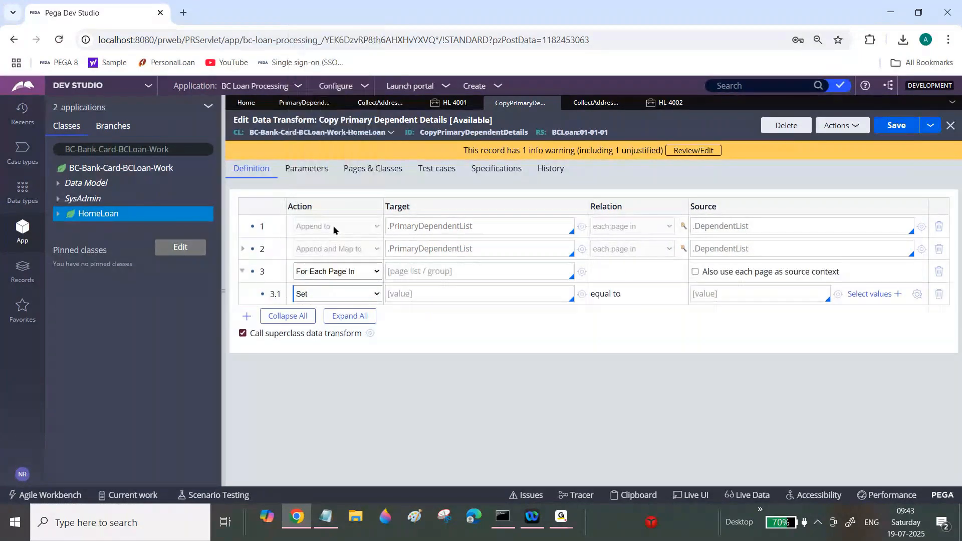
{"action": "left_click", "coordinate": [440, 270]}
{"action": "type", "text": ".DependentList"}
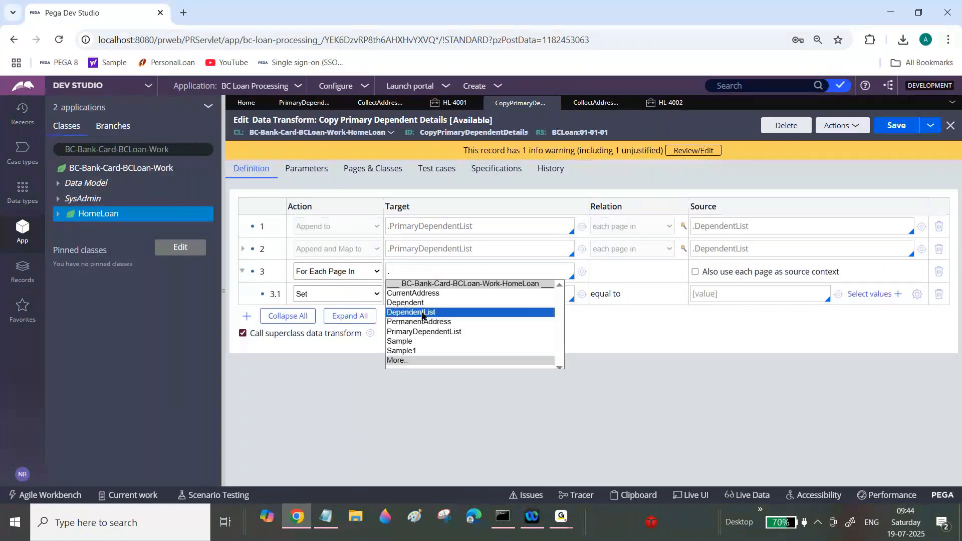
{"action": "left_click", "coordinate": [422, 315]}
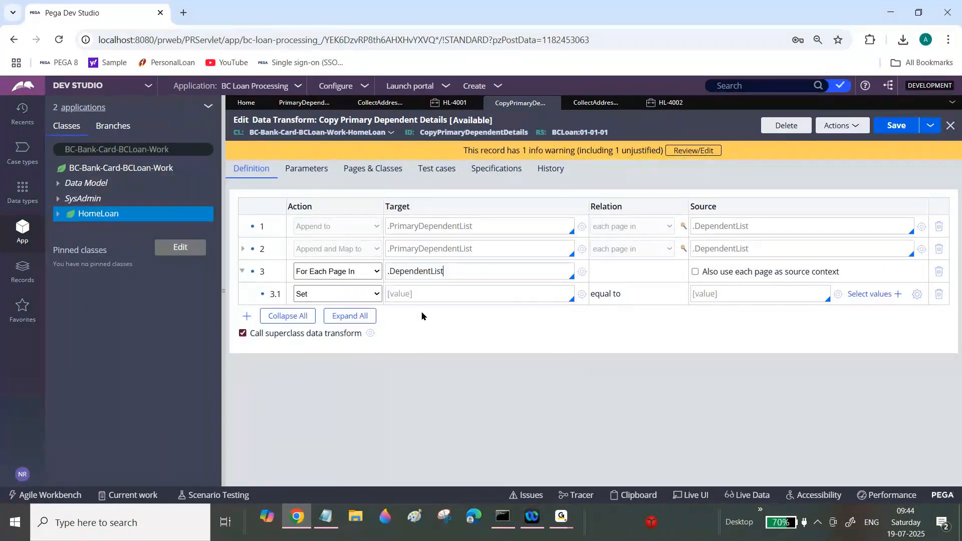
Step: Enable 'Also use each page as source context' on the loop row and add two more child Set rows
{"action": "triple_click", "coordinate": [416, 275]}
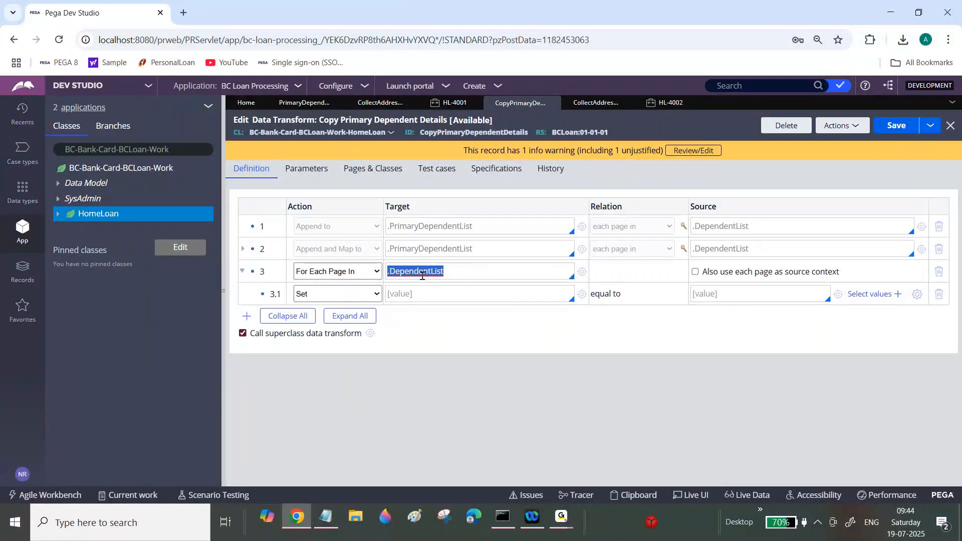
{"action": "left_click", "coordinate": [695, 272]}
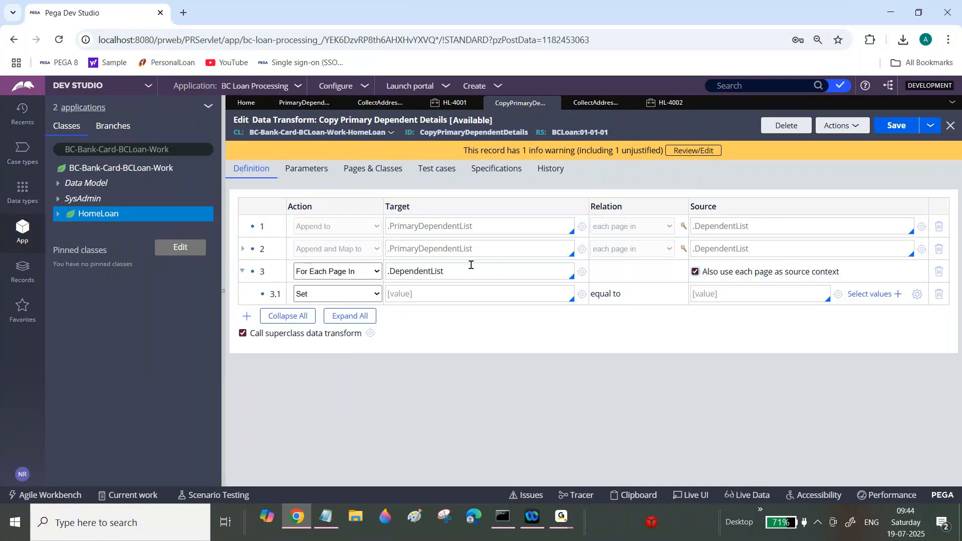
{"action": "left_click", "coordinate": [436, 269]}
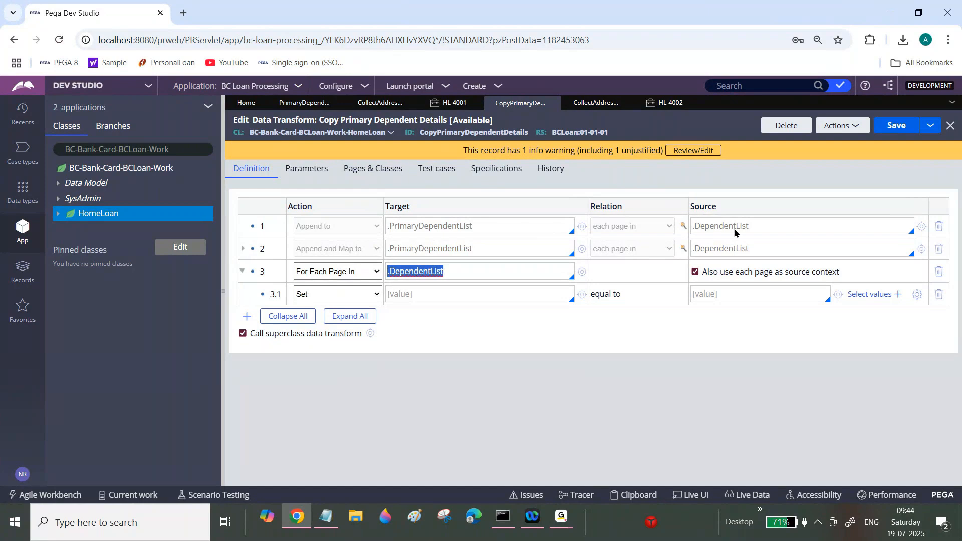
{"action": "double_click", "coordinate": [417, 271]}
{"action": "left_click", "coordinate": [247, 316]}
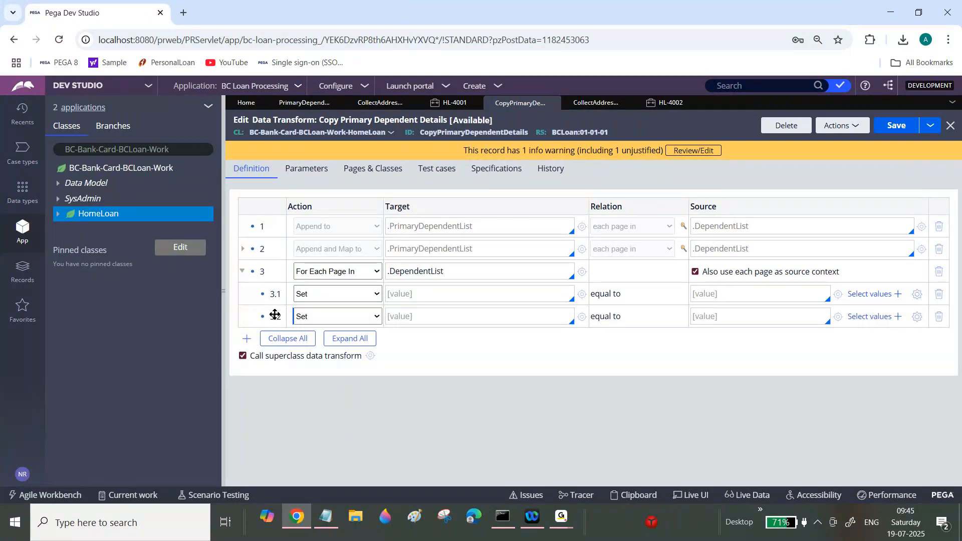
{"action": "left_click", "coordinate": [246, 339]}
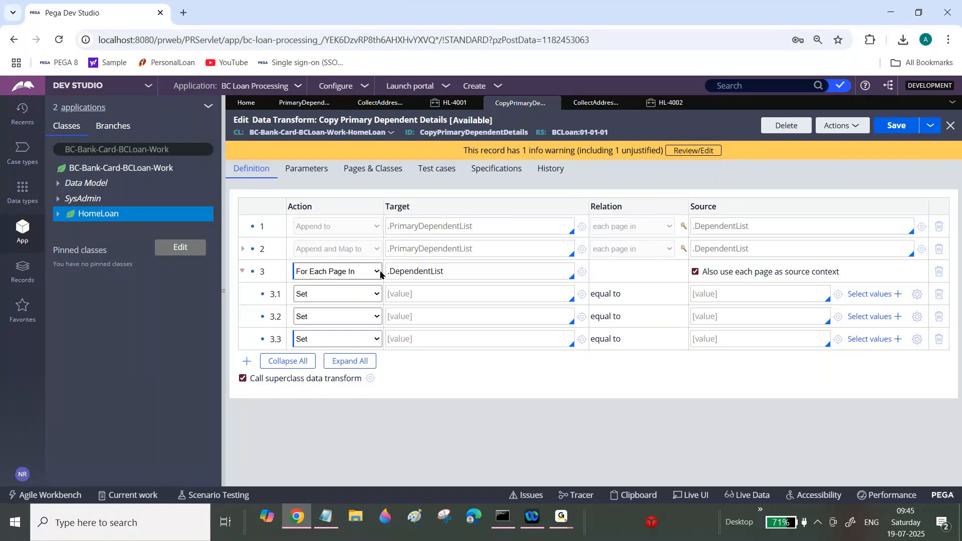
Step: Open the DependentList property to inspect its page definition, then return to the data transform
{"action": "triple_click", "coordinate": [407, 269]}
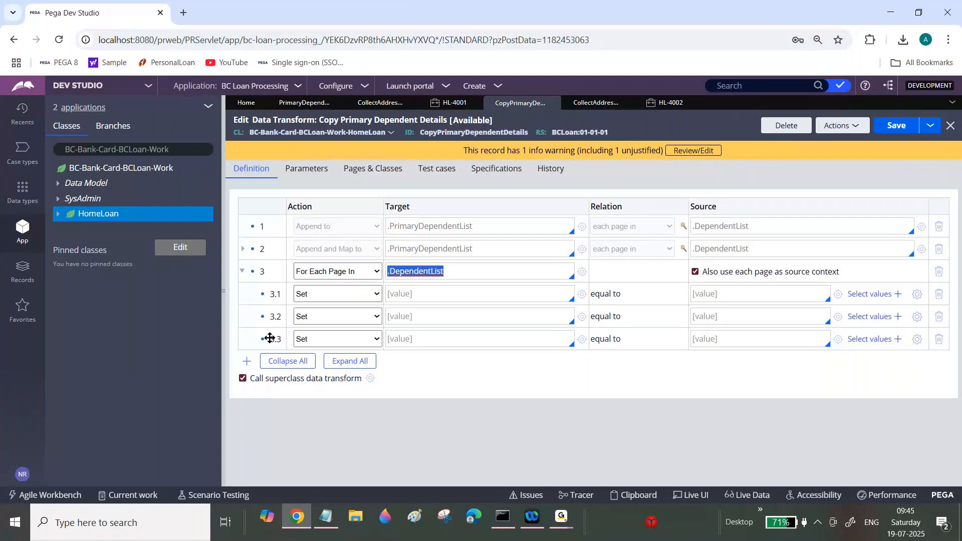
{"action": "left_click", "coordinate": [424, 271]}
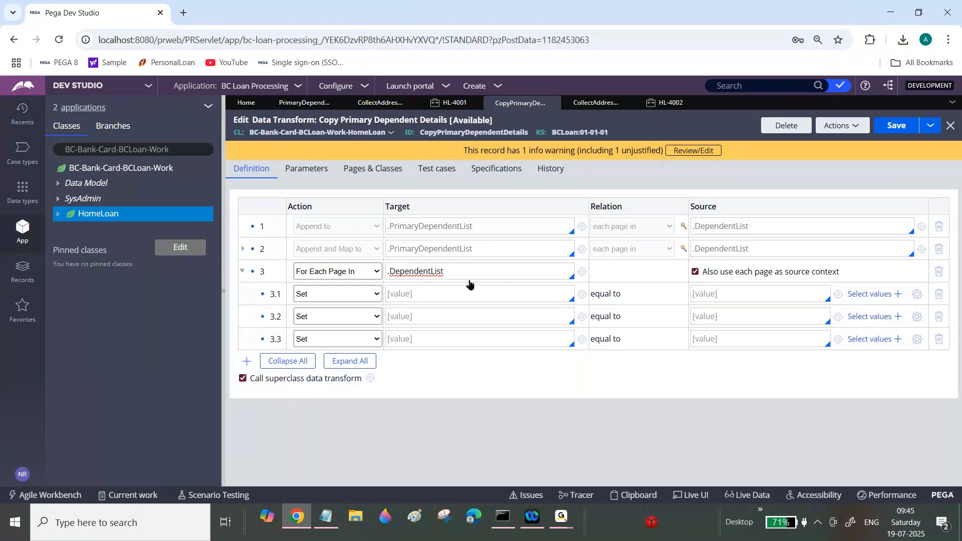
{"action": "double_click", "coordinate": [441, 273]}
{"action": "left_click", "coordinate": [582, 272]}
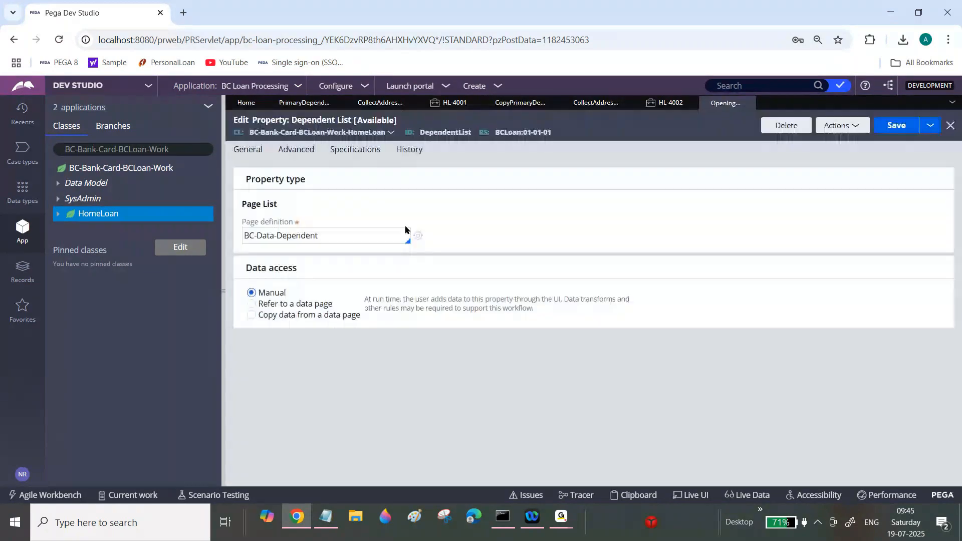
{"action": "triple_click", "coordinate": [305, 235]}
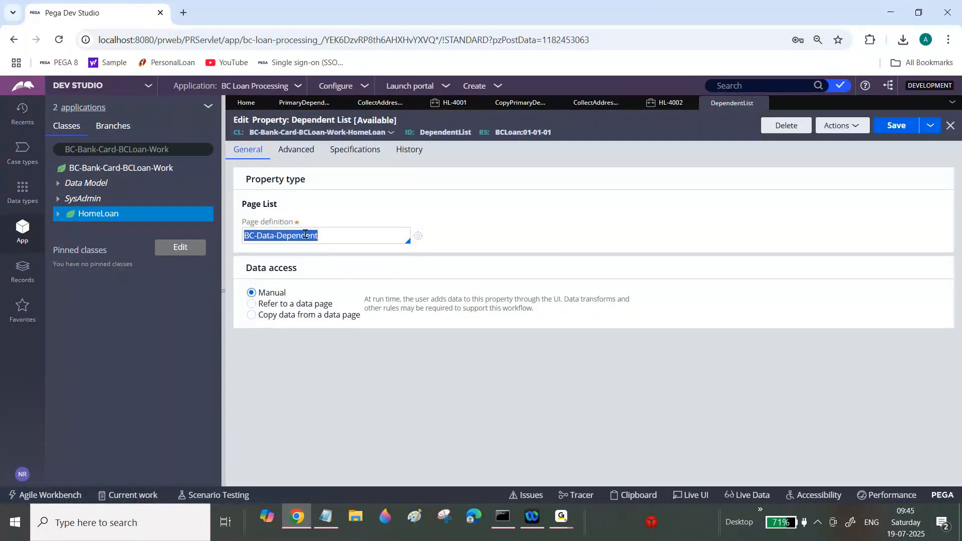
{"action": "left_click", "coordinate": [305, 234]}
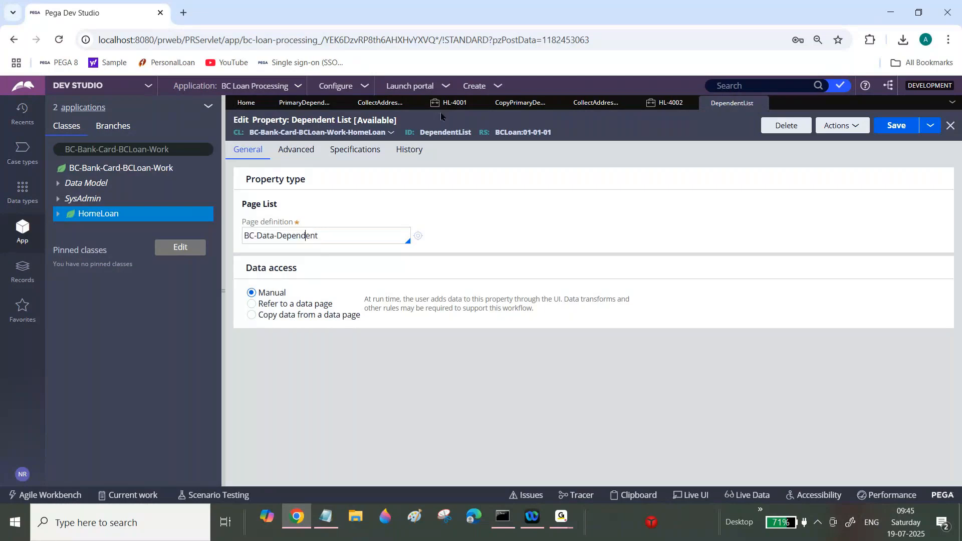
{"action": "left_click", "coordinate": [521, 103]}
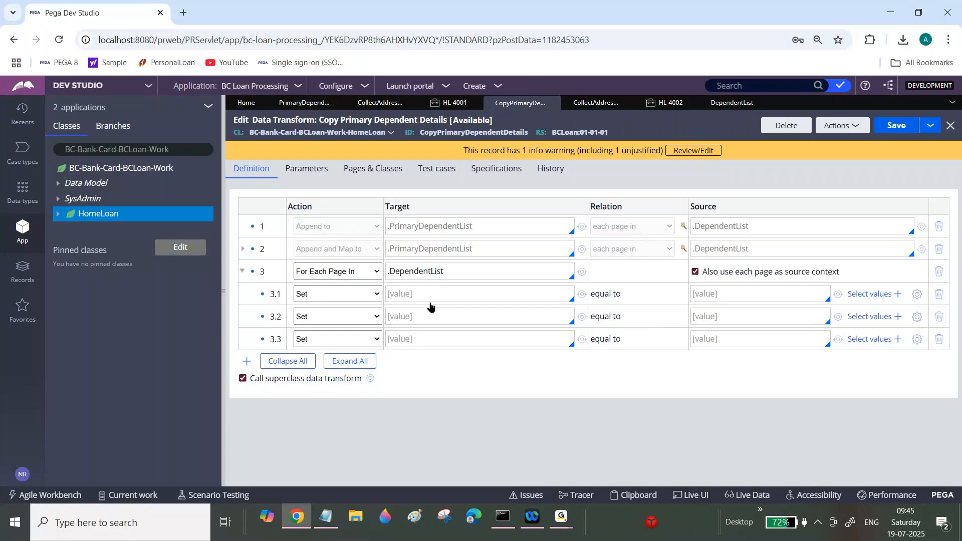
Step: Set the source of child row 3.1 to .DependentName
{"action": "type", "text": "."}
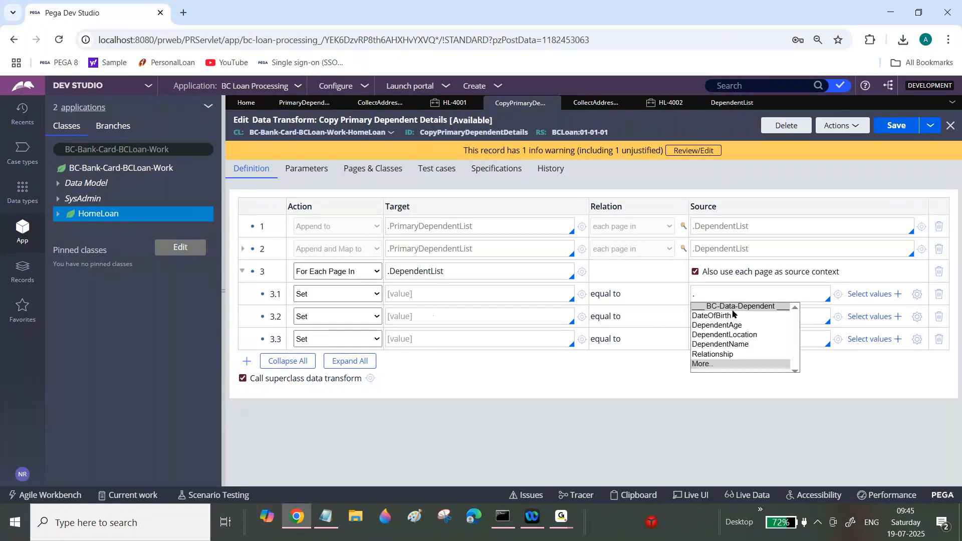
{"action": "left_click", "coordinate": [732, 102]}
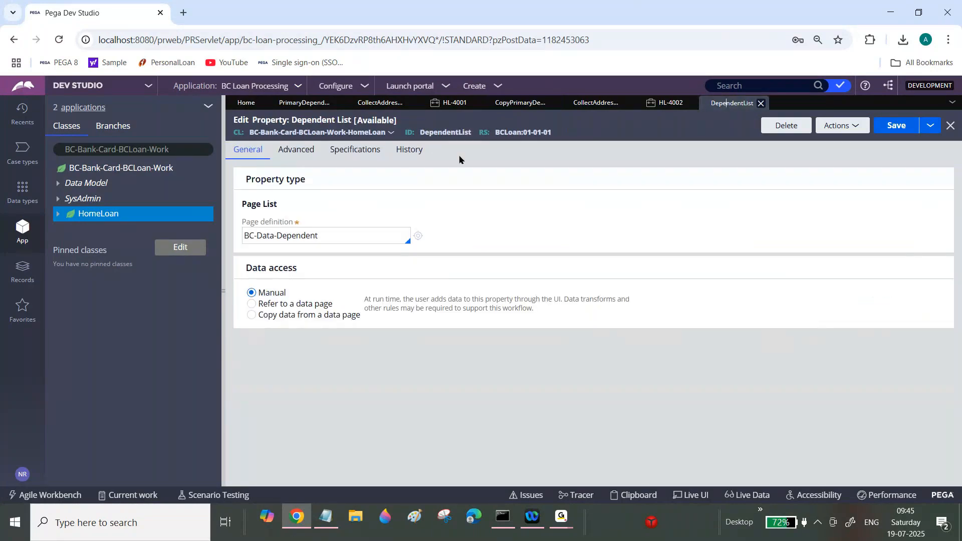
{"action": "triple_click", "coordinate": [307, 237]}
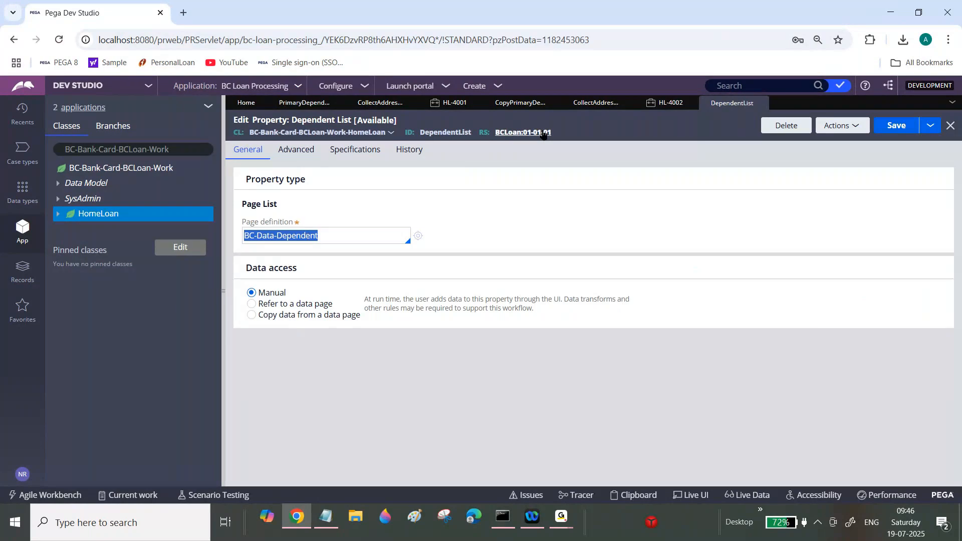
{"action": "left_click", "coordinate": [520, 102]}
{"action": "triple_click", "coordinate": [412, 273]}
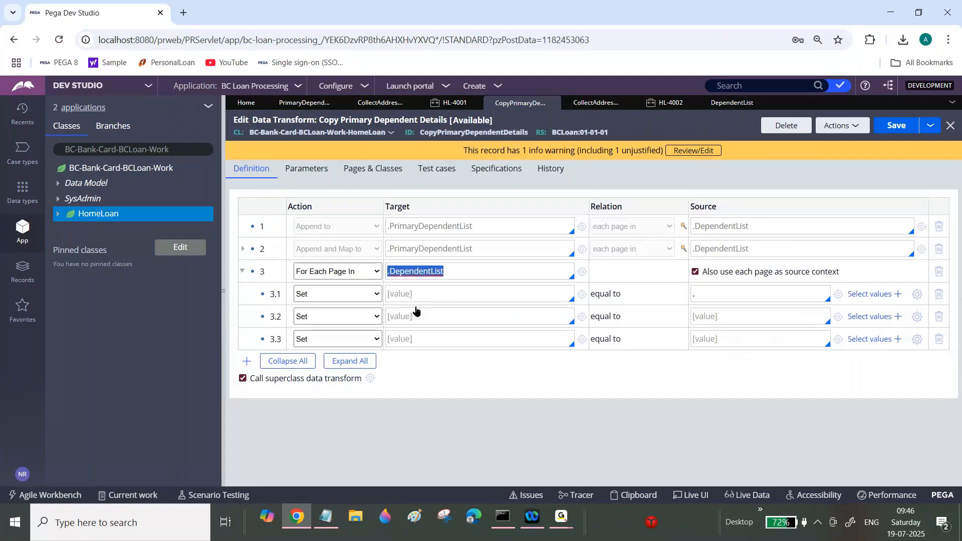
{"action": "left_click", "coordinate": [744, 295]}
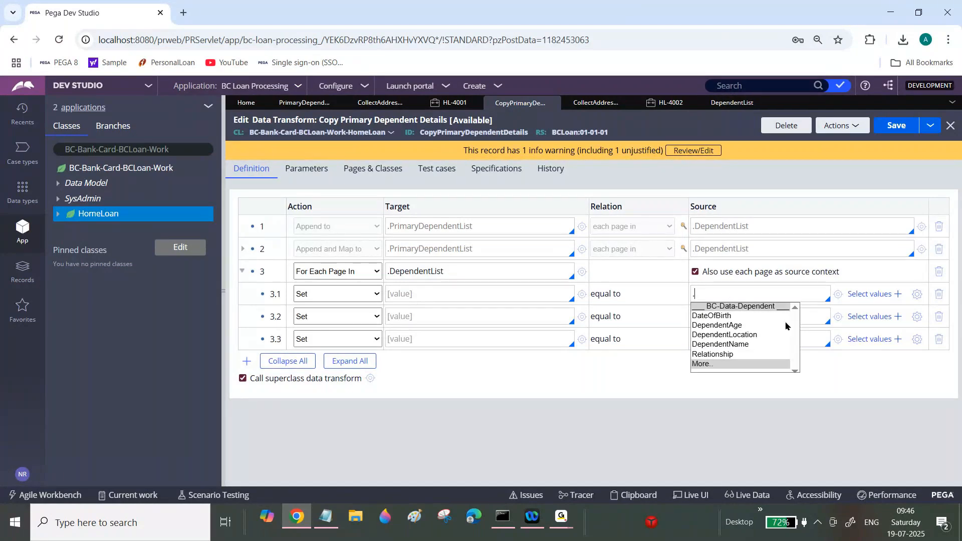
{"action": "left_click", "coordinate": [739, 345]}
Step: Compare the PrimaryDependentList and DependentList property definitions and review the data transform's Pages & Classes
{"action": "left_click", "coordinate": [488, 295]}
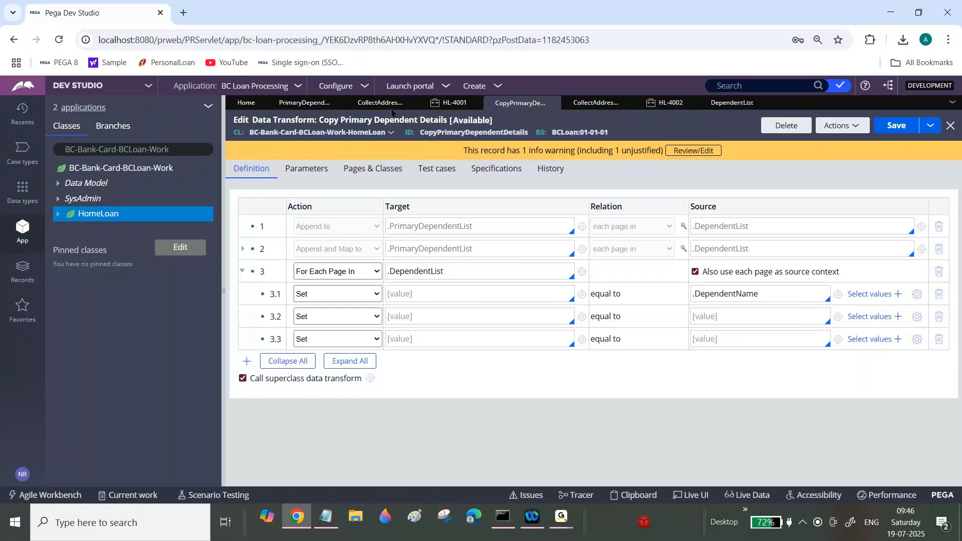
{"action": "left_click", "coordinate": [321, 104]}
{"action": "double_click", "coordinate": [461, 133]}
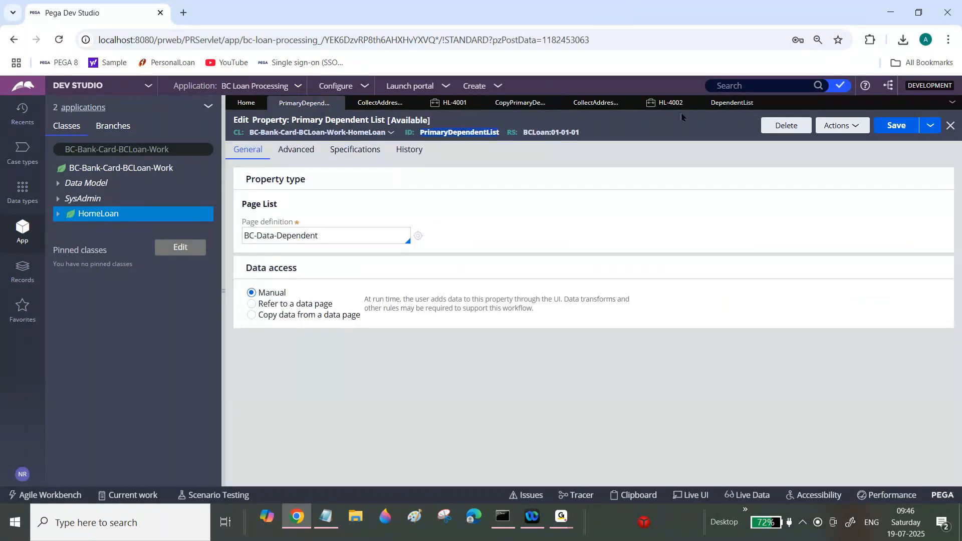
{"action": "left_click", "coordinate": [726, 105]}
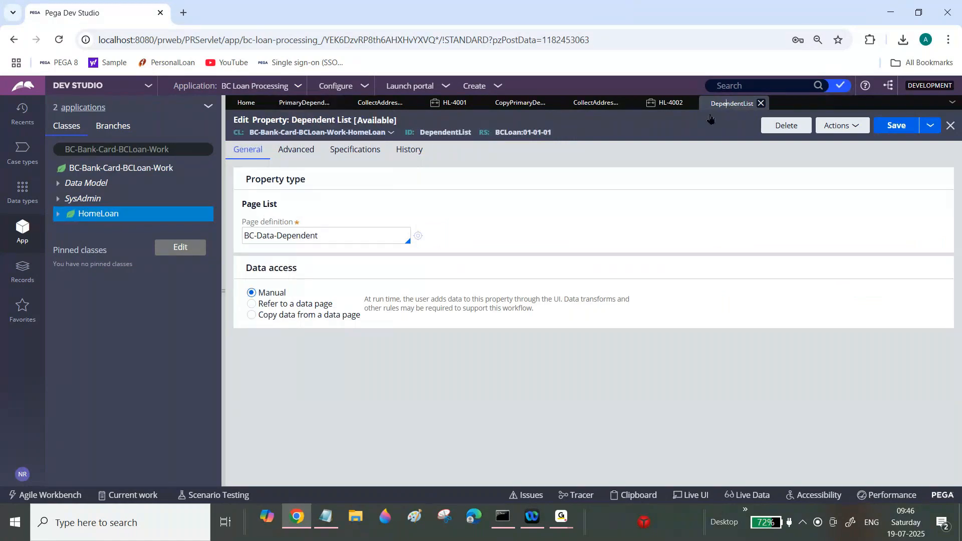
{"action": "left_click", "coordinate": [520, 103]}
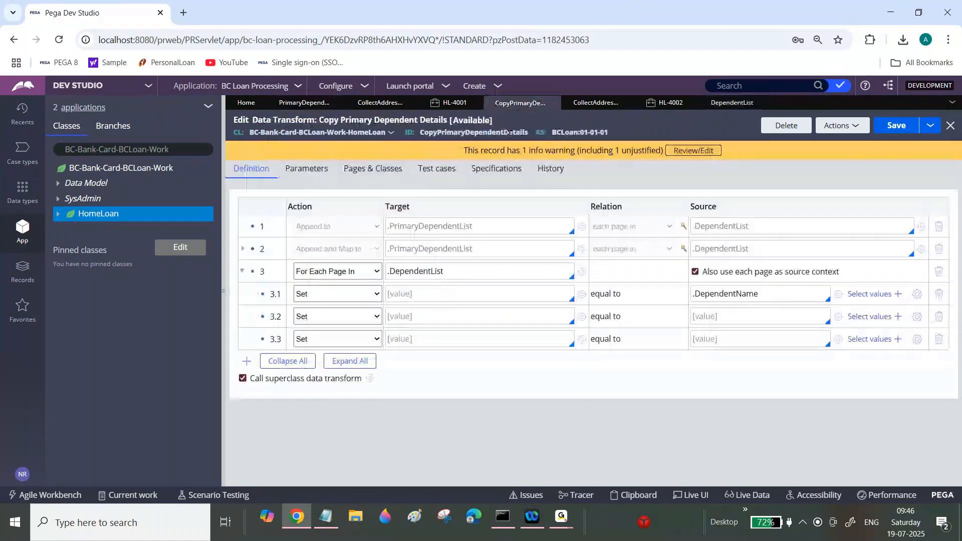
{"action": "left_click", "coordinate": [378, 170]}
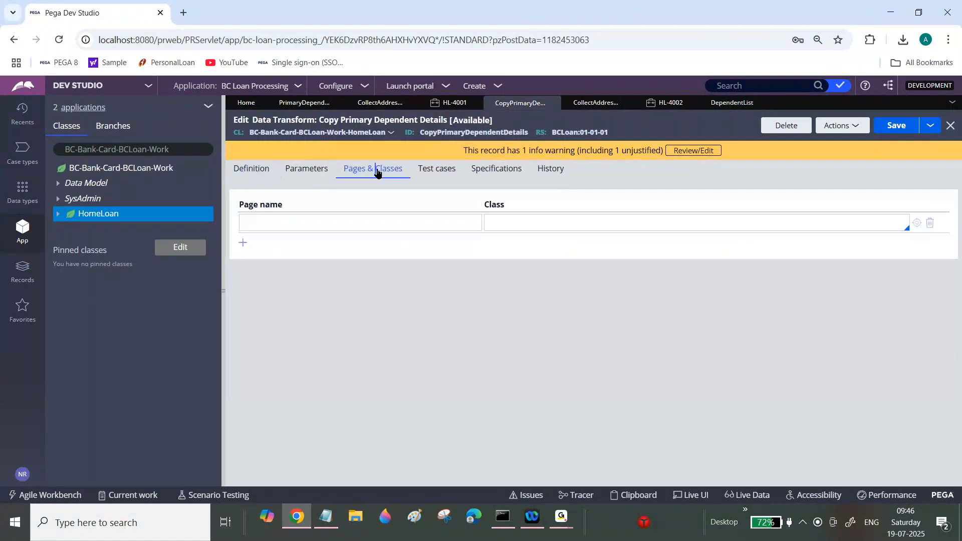
{"action": "left_click", "coordinate": [261, 175]}
Step: Enter Primary in the target of child row 3.1
{"action": "left_click", "coordinate": [429, 287]}
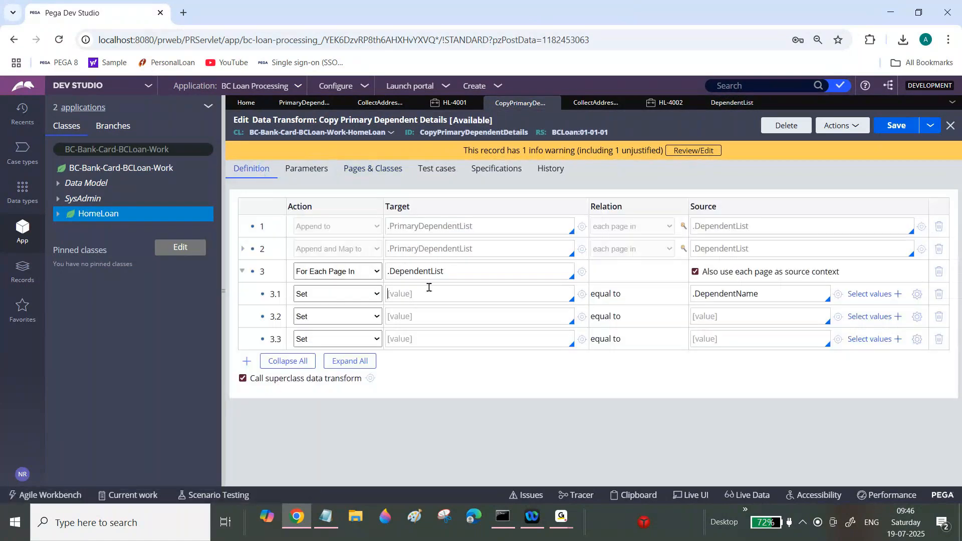
{"action": "type", "text": "."}
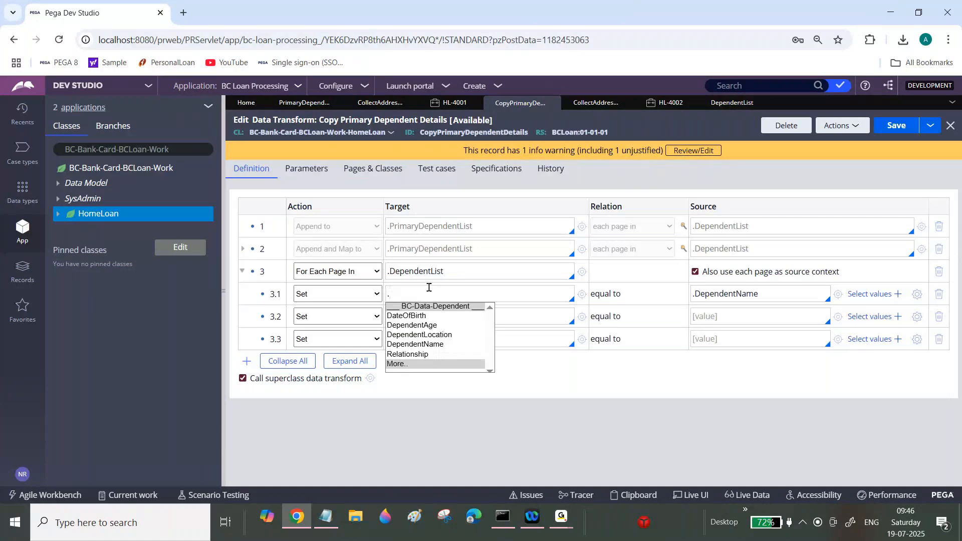
{"action": "key", "text": "BackSpace"}
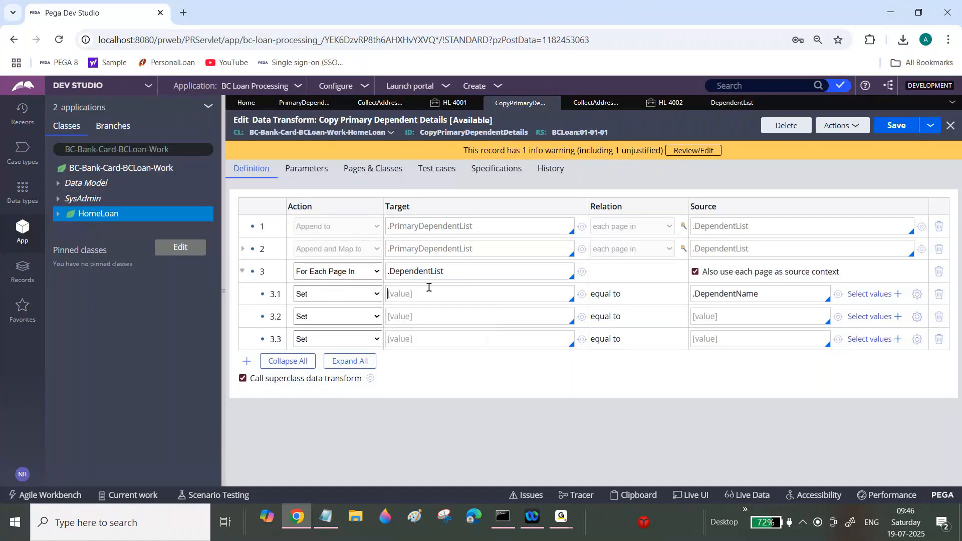
{"action": "type", "text": "Primary."}
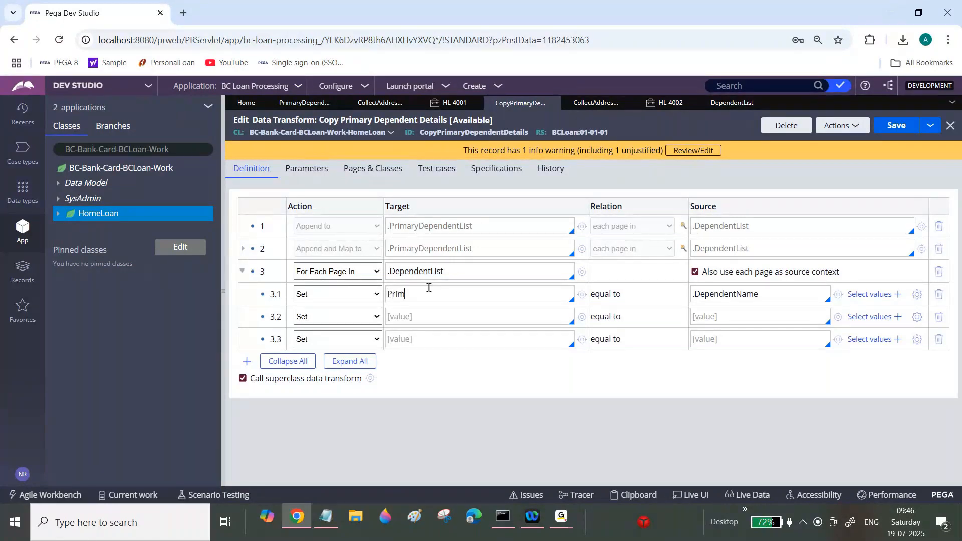
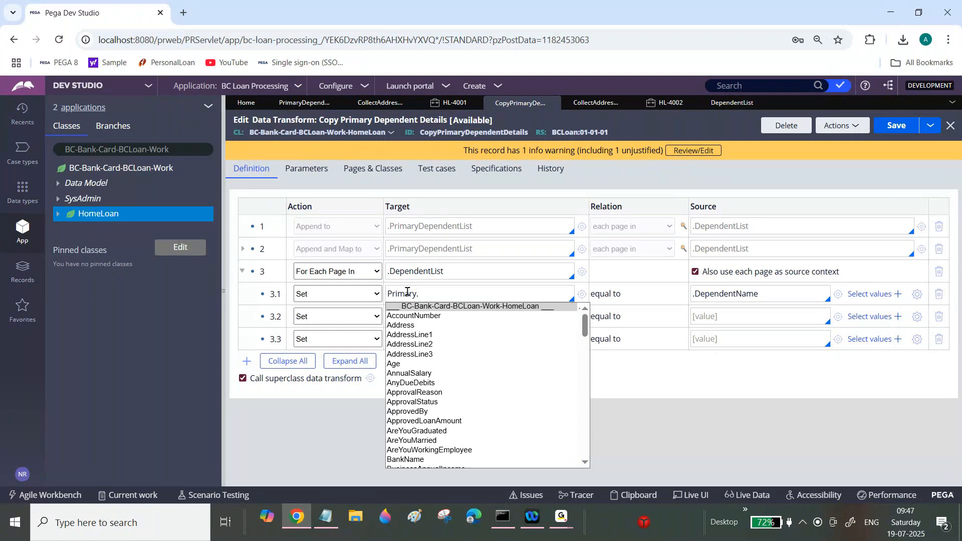
Step: Set child row 3.1's target to Primary.PrimaryDependentList using the property suggestions
{"action": "left_click", "coordinate": [373, 168]}
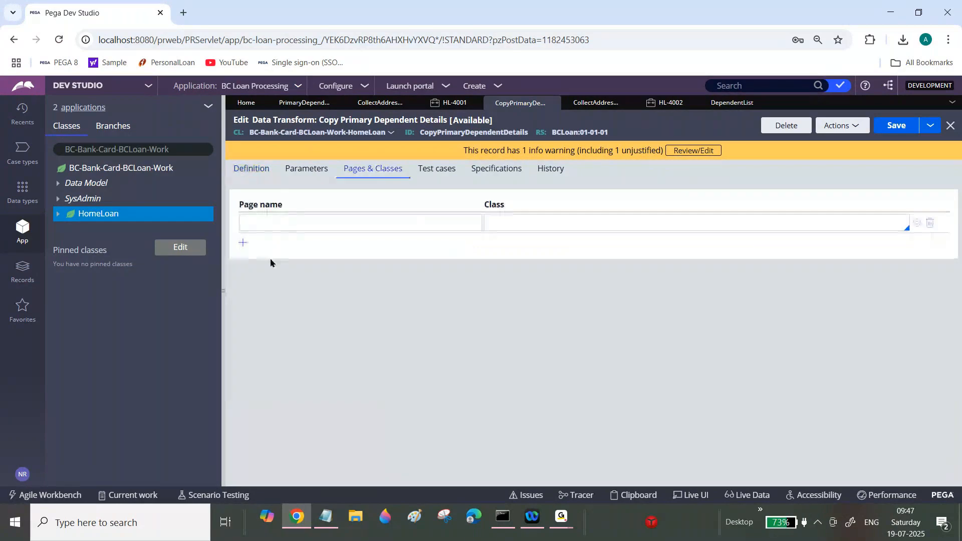
{"action": "left_click", "coordinate": [276, 217]}
{"action": "left_click", "coordinate": [265, 170]}
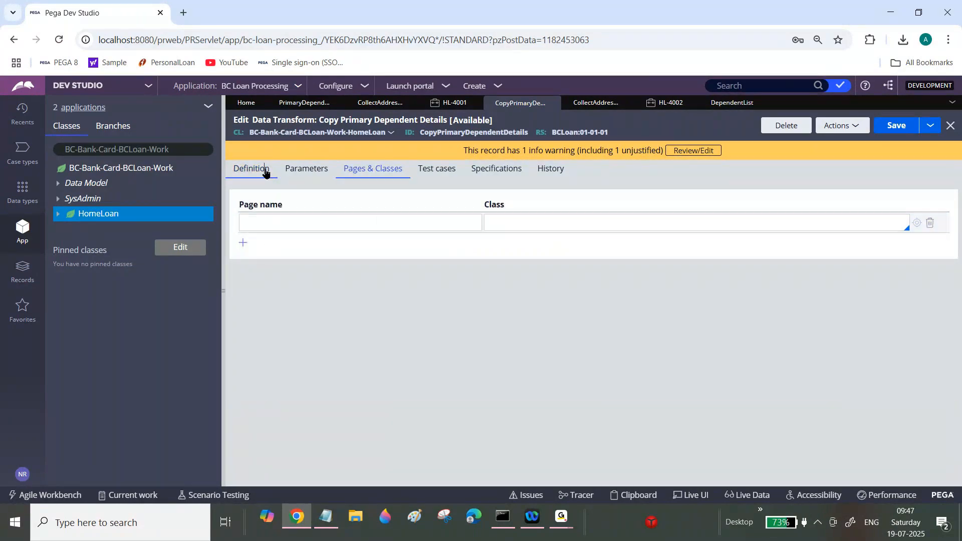
{"action": "left_click", "coordinate": [457, 295]}
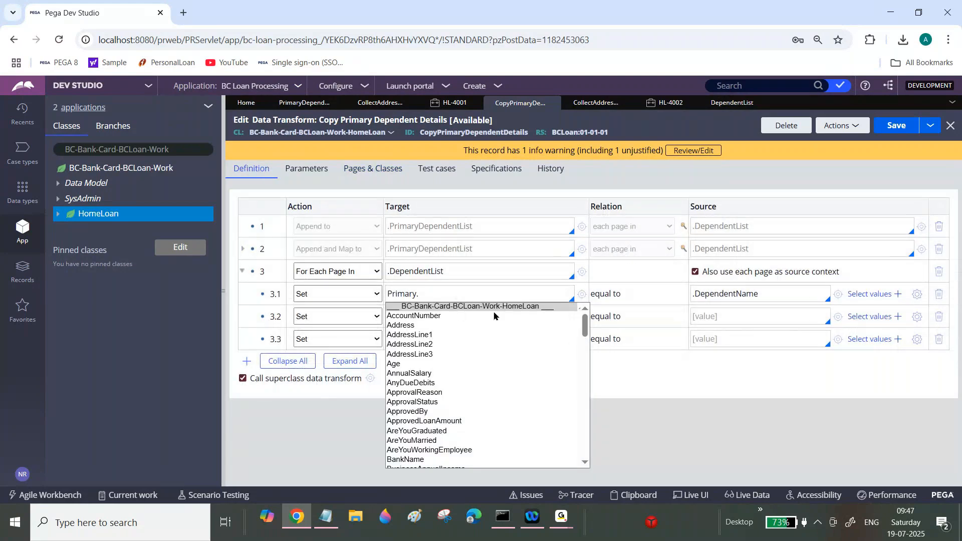
{"action": "type", "text": "pr"}
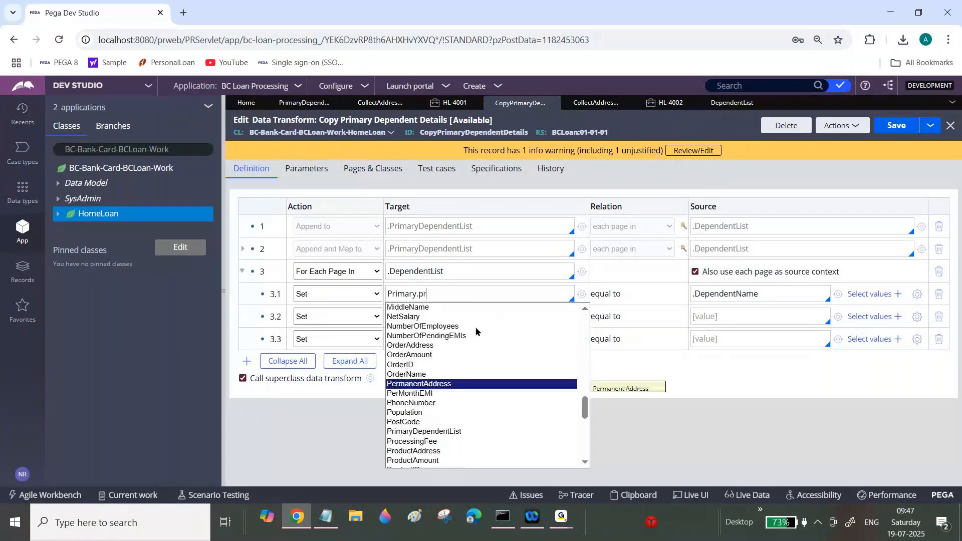
{"action": "type", "text": "i"}
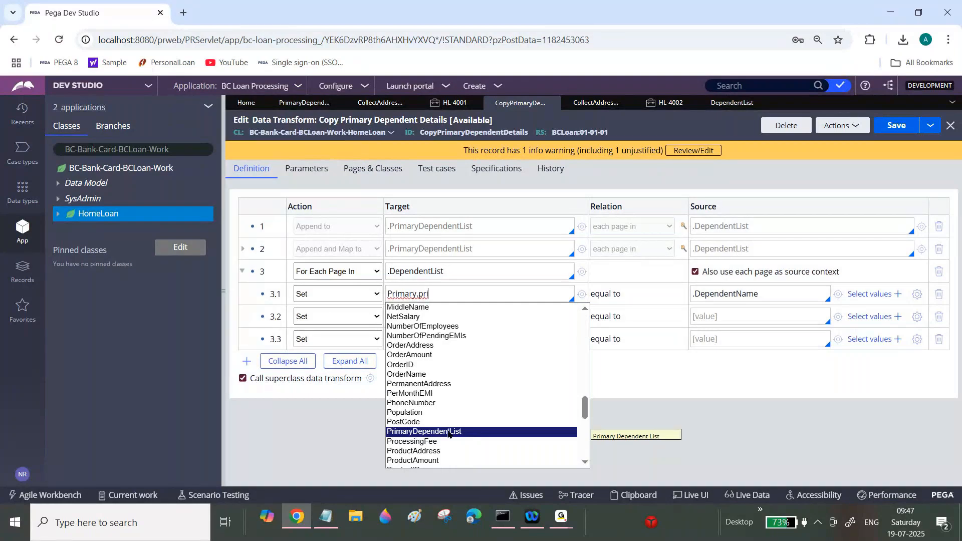
{"action": "left_click", "coordinate": [449, 432]}
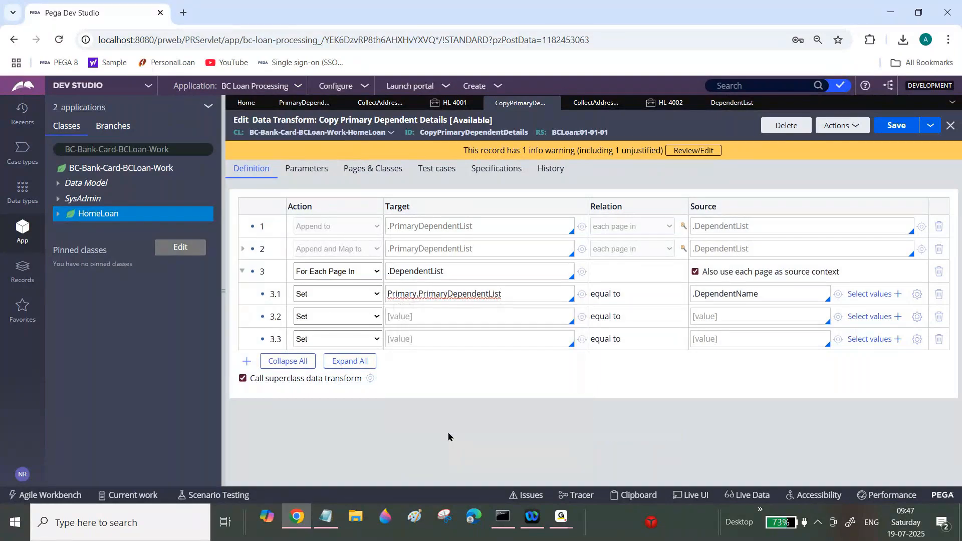
Step: Complete row 3.1's target as Primary.PrimaryDependentList(<APPEND>).DependentName
{"action": "triple_click", "coordinate": [515, 295]}
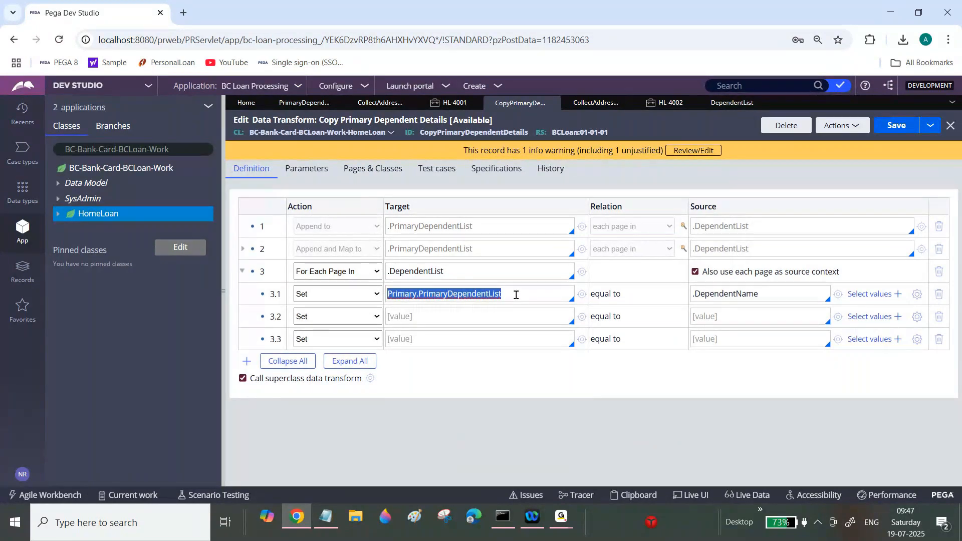
{"action": "triple_click", "coordinate": [471, 272]}
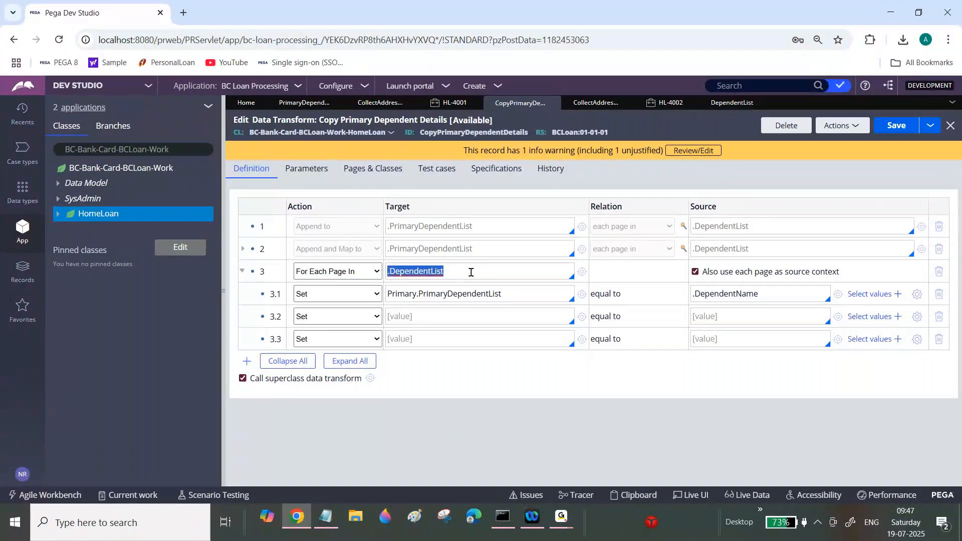
{"action": "double_click", "coordinate": [481, 295]}
{"action": "left_click", "coordinate": [523, 292]}
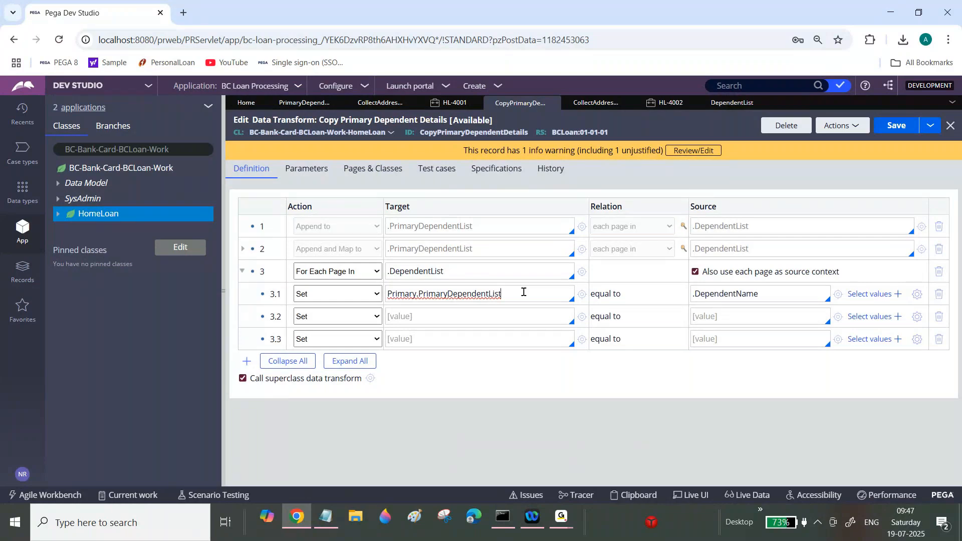
{"action": "type", "text": "()"}
{"action": "type", "text": "<"}
{"action": "type", "text": ">"}
{"action": "key", "text": "Caps_Lock"}
{"action": "type", "text": "APPEND"}
{"action": "type", "text": "."}
{"action": "type", "text": "Depe"}
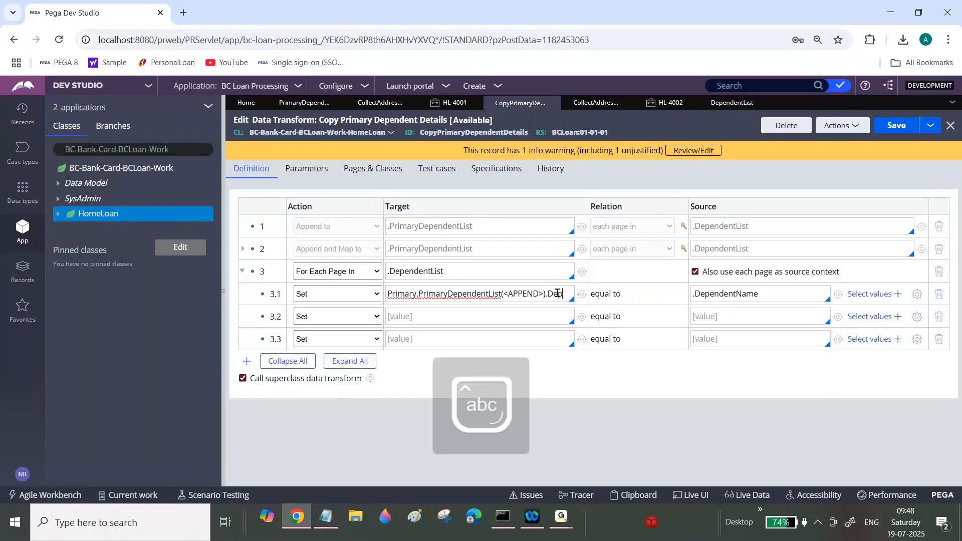
{"action": "type", "text": "ndentName"}
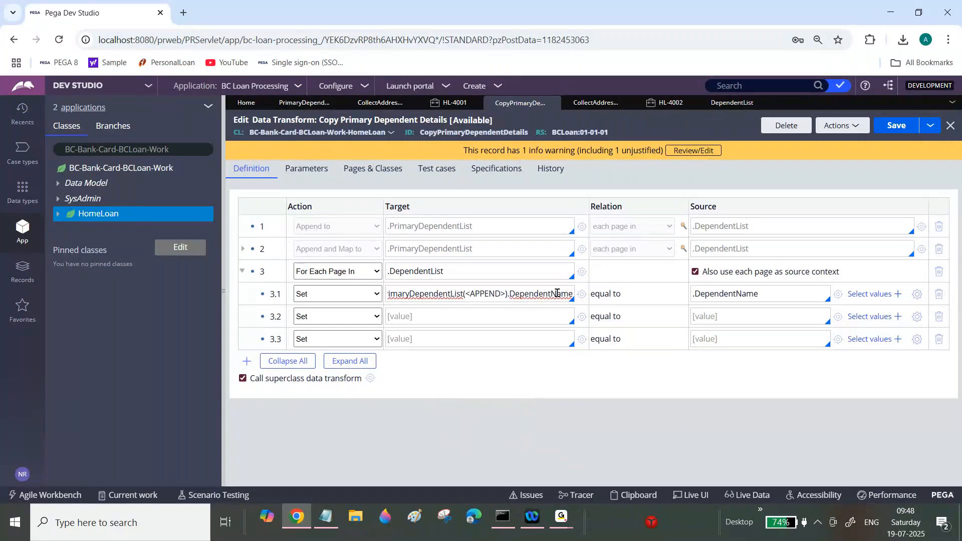
Step: Set row 3.2's source to .DependentAge
{"action": "key", "text": "ctrl+a"}
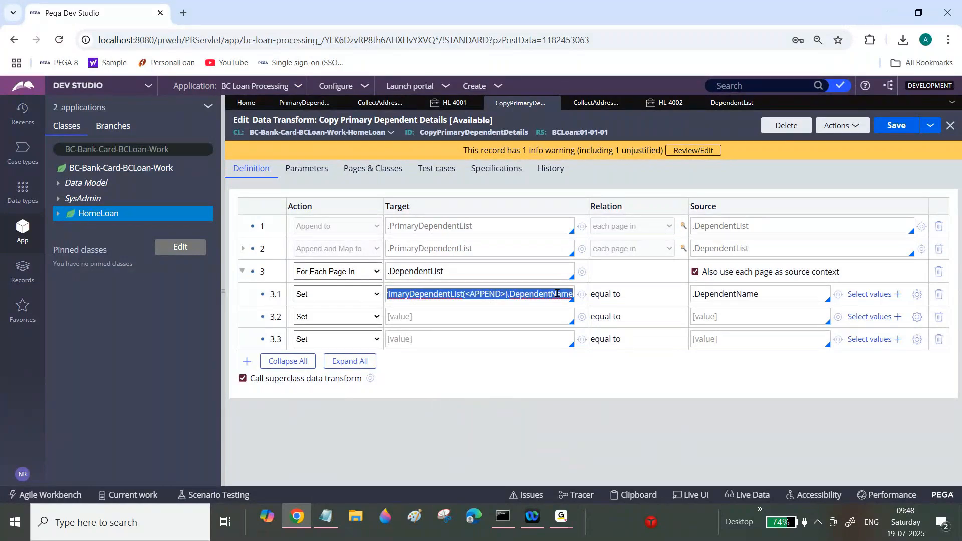
{"action": "left_click", "coordinate": [710, 314]}
{"action": "type", "text": "."}
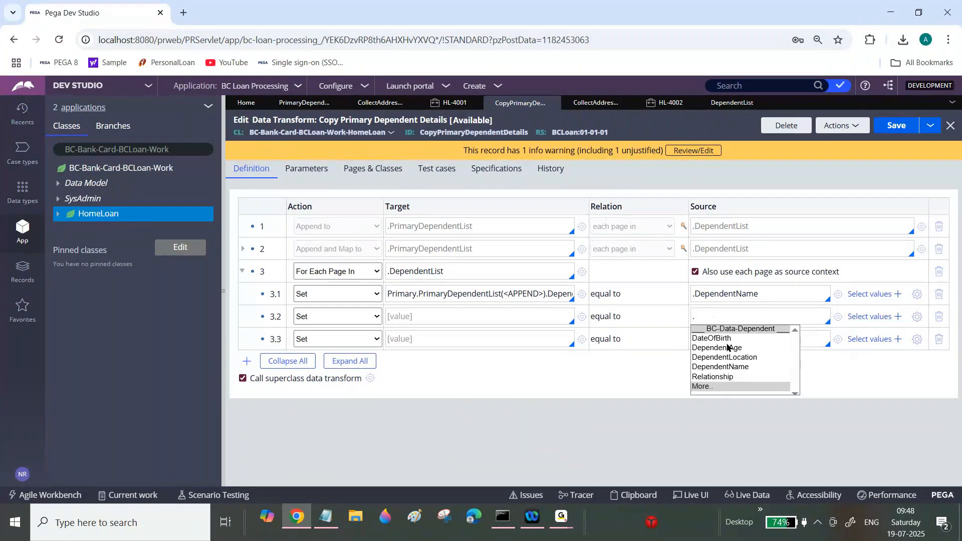
{"action": "left_click", "coordinate": [728, 347]}
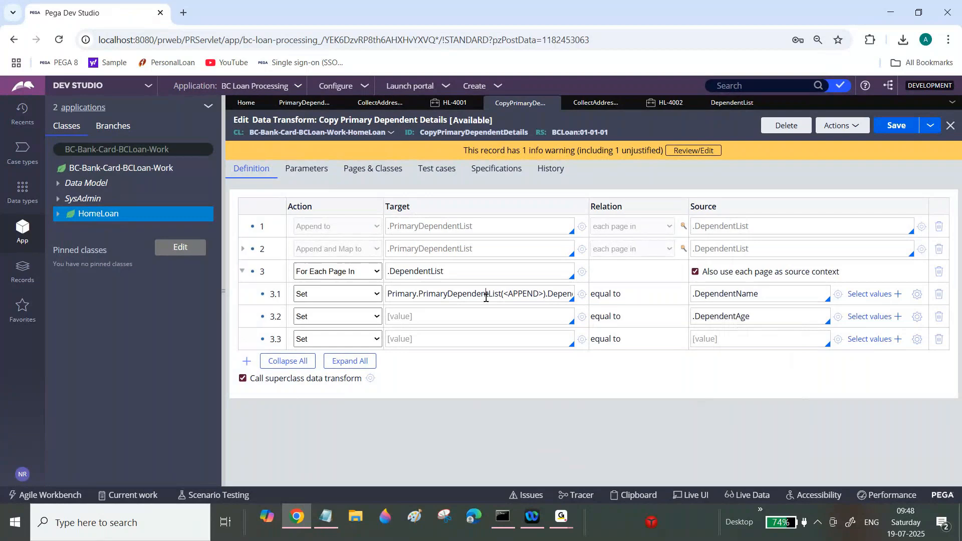
Step: Copy row 3.1's target into row 3.2 and change it to Primary.PrimaryDependentList(<LAST>).DependentAge
{"action": "double_click", "coordinate": [485, 294]}
{"action": "key", "text": "ctrl+a"}
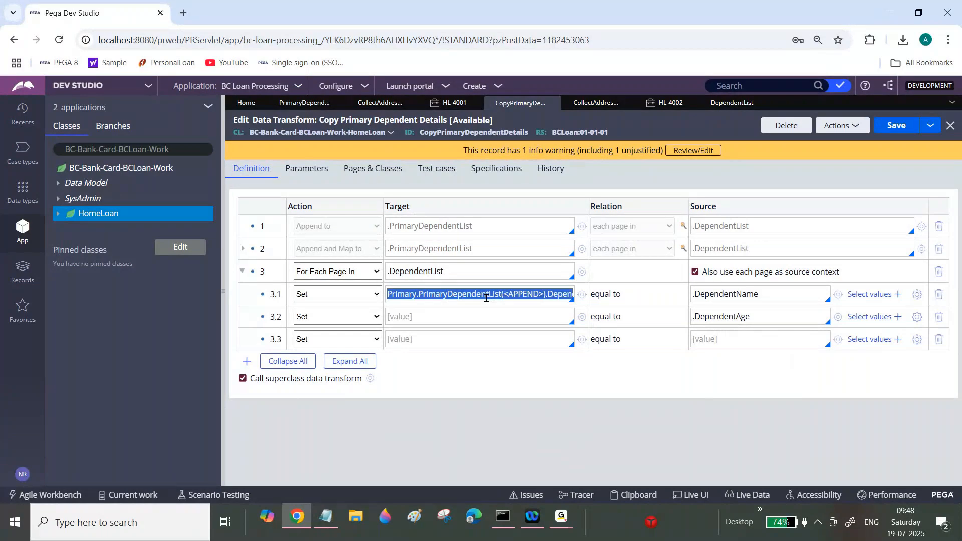
{"action": "key", "text": "ctrl+c"}
{"action": "left_click", "coordinate": [461, 316]}
{"action": "key", "text": "ctrl+v"}
{"action": "double_click", "coordinate": [485, 314]}
{"action": "key", "text": "Caps_Lock"}
{"action": "type", "text": "L"}
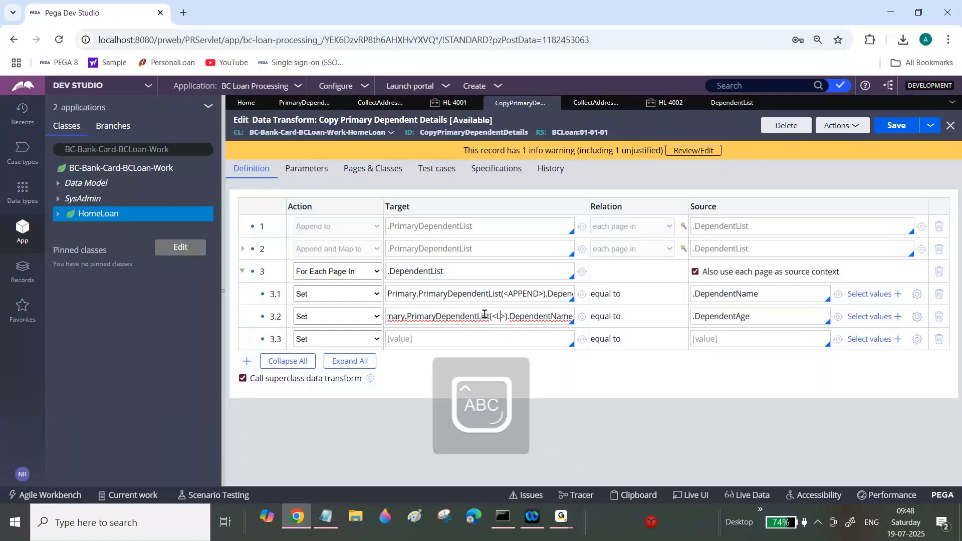
{"action": "type", "text": "AST"}
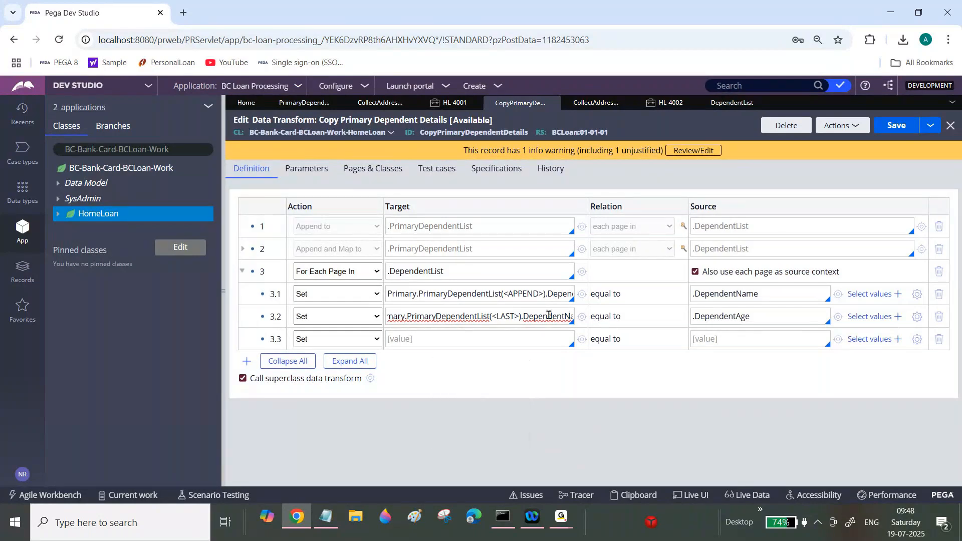
{"action": "key", "text": "Right"}
{"action": "key", "text": "Right"}
{"action": "key", "text": "Right"}
{"action": "key", "text": "BackSpace"}
{"action": "key", "text": "BackSpace"}
{"action": "key", "text": "BackSpace"}
{"action": "key", "text": "BackSpace"}
{"action": "type", "text": "A"}
{"action": "key", "text": "Caps_Lock"}
{"action": "type", "text": "ge"}
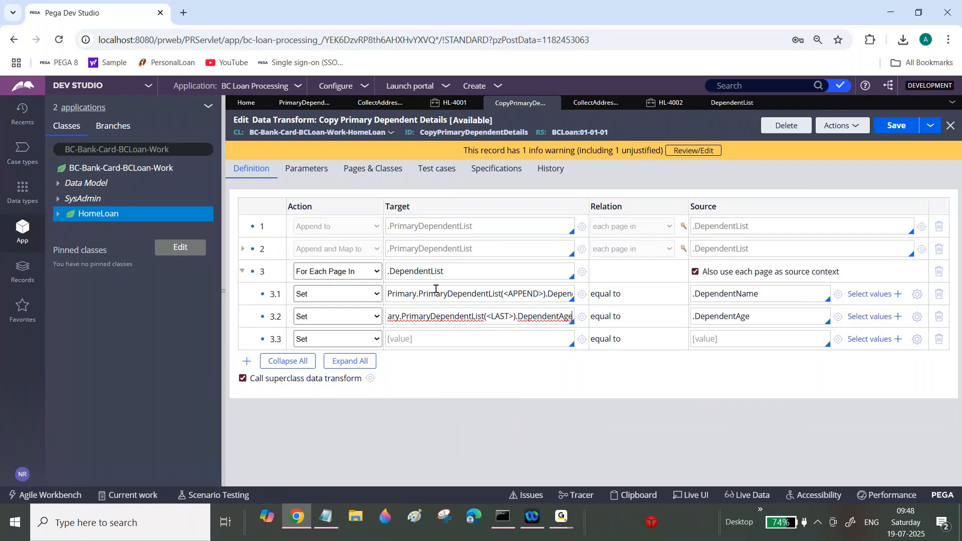
Step: Paste the target into row 3.3 and change it to Primary.PrimaryDependentList(<LAST>).DependentLocation
{"action": "left_click", "coordinate": [520, 293]}
{"action": "left_click", "coordinate": [505, 317]}
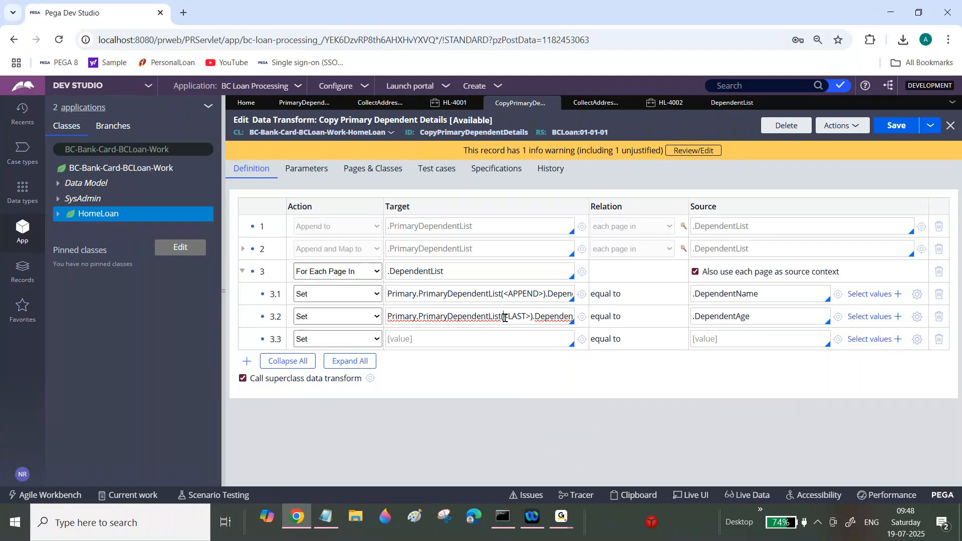
{"action": "key", "text": "ctrl+a"}
{"action": "left_click", "coordinate": [465, 336]}
{"action": "key", "text": "ctrl+v"}
{"action": "key", "text": "BackSpace"}
{"action": "key", "text": "BackSpace"}
{"action": "key", "text": "BackSpace"}
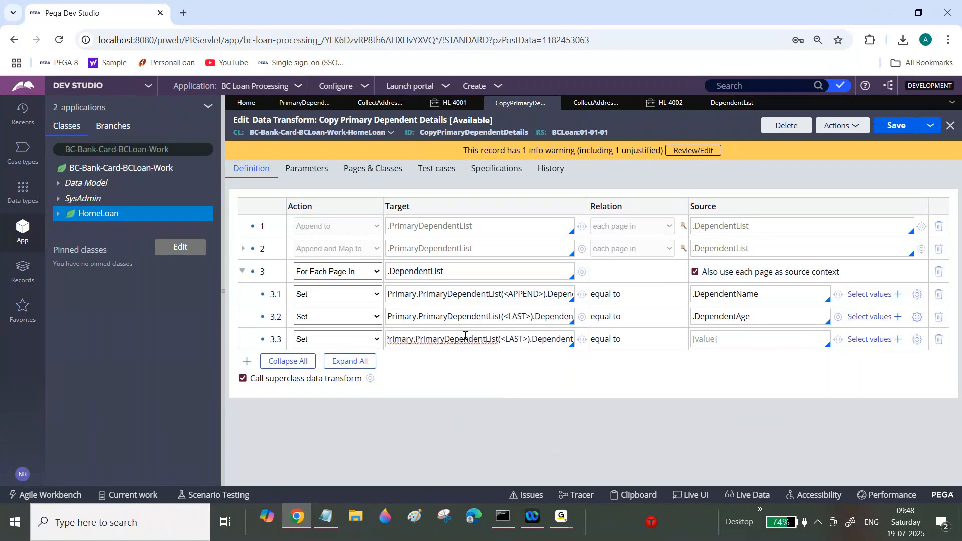
{"action": "type", "text": "Locat"}
{"action": "type", "text": "ion"}
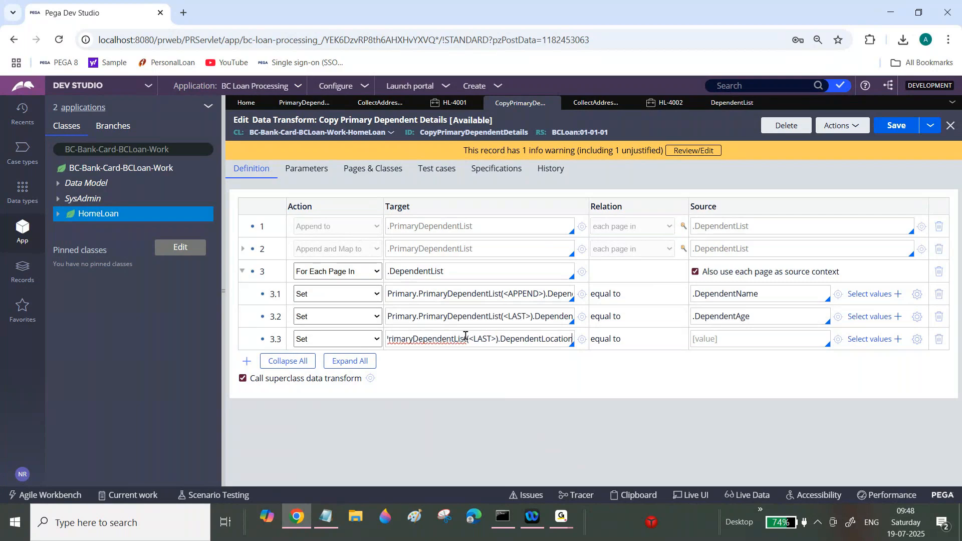
Step: Add child row 3.4 and set its target to Primary.PrimaryDependentList(<LAST>).Relationship
{"action": "left_click", "coordinate": [245, 360]}
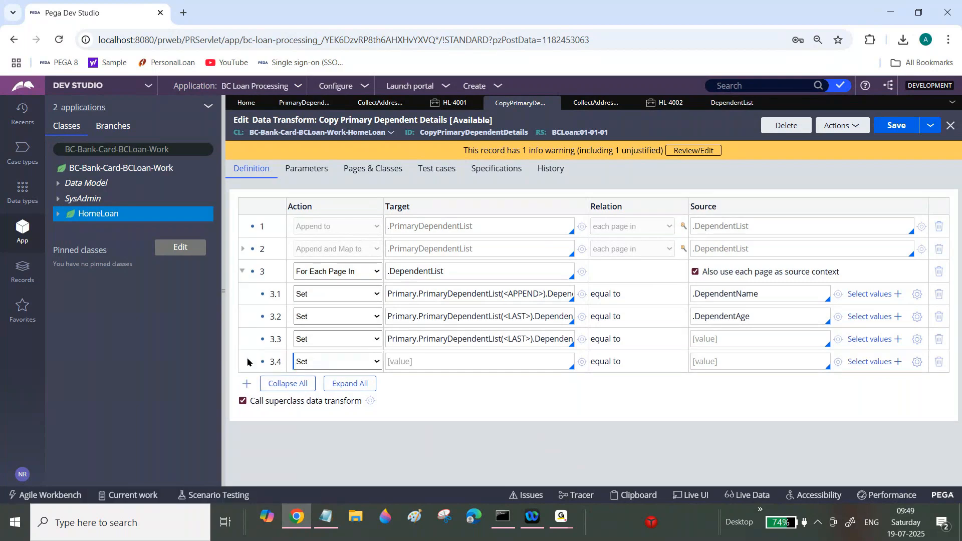
{"action": "triple_click", "coordinate": [497, 333]}
{"action": "key", "text": "ctrl+c"}
{"action": "left_click", "coordinate": [464, 361]}
{"action": "key", "text": "ctrl+v"}
{"action": "key", "text": "BackSpace"}
{"action": "key", "text": "BackSpace"}
{"action": "key", "text": "BackSpace"}
{"action": "key", "text": "BackSpace"}
{"action": "key", "text": "BackSpace"}
{"action": "key", "text": "BackSpace"}
{"action": "key", "text": "BackSpace"}
{"action": "key", "text": "BackSpace"}
{"action": "key", "text": "BackSpace"}
{"action": "key", "text": "BackSpace"}
{"action": "key", "text": "BackSpace"}
{"action": "key", "text": "BackSpace"}
{"action": "key", "text": "BackSpace"}
{"action": "key", "text": "BackSpace"}
{"action": "key", "text": "BackSpace"}
{"action": "key", "text": "BackSpace"}
{"action": "key", "text": "BackSpace"}
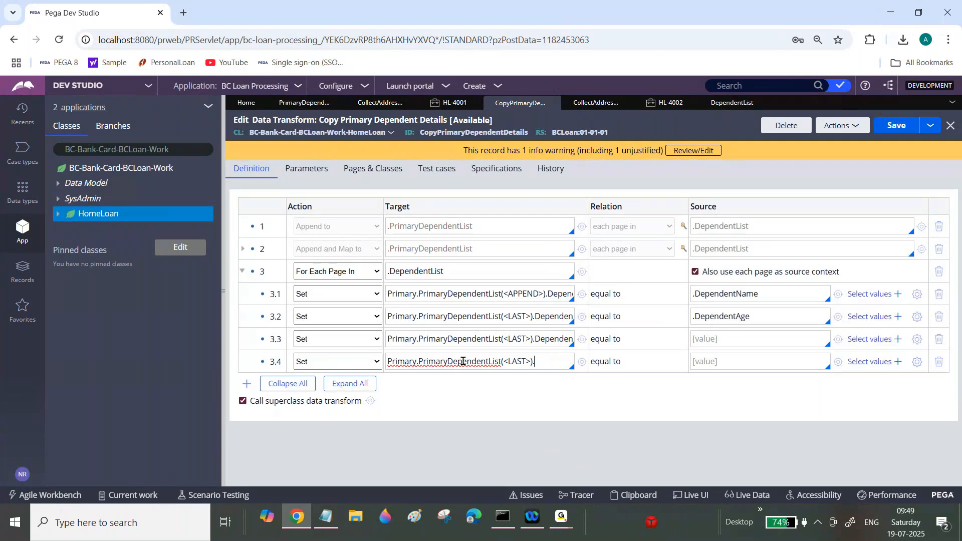
{"action": "type", "text": "Relationship"}
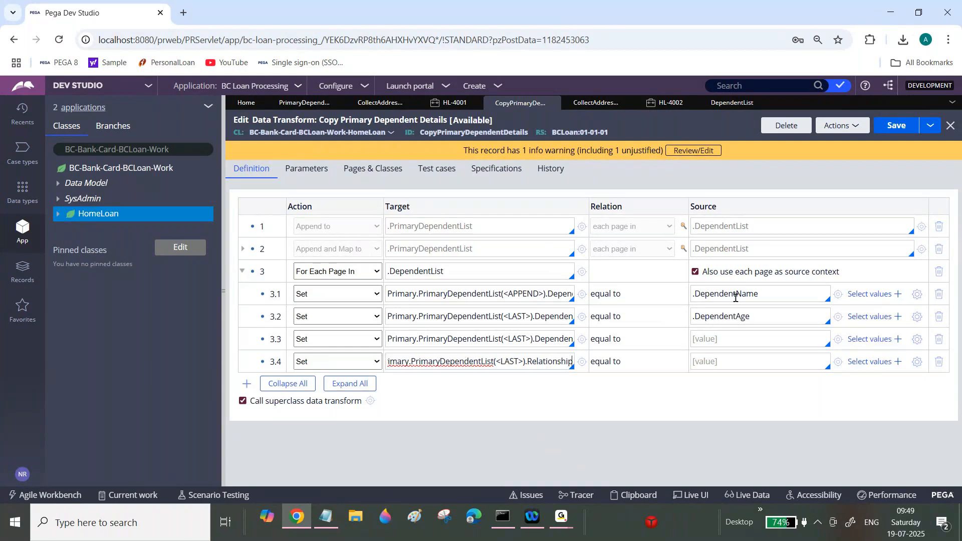
Step: Set the sources of rows 3.3 and 3.4 to .DependentLocation and .Relationship
{"action": "left_click", "coordinate": [720, 334]}
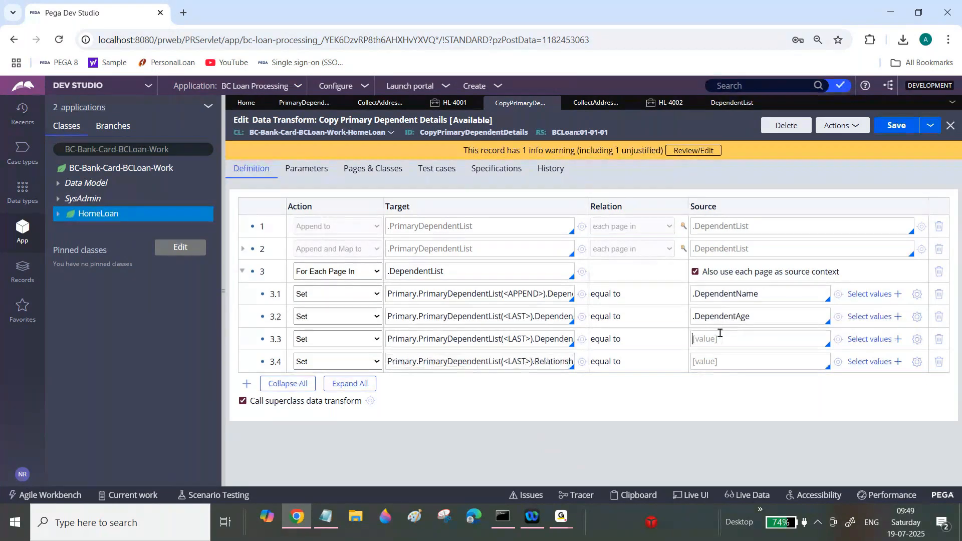
{"action": "type", "text": "."}
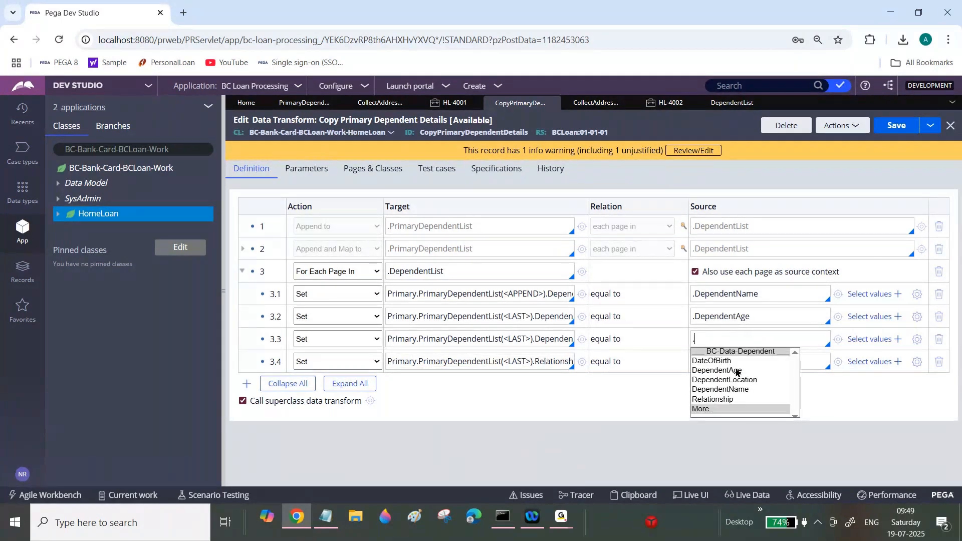
{"action": "left_click", "coordinate": [735, 378]}
{"action": "left_click", "coordinate": [725, 360]}
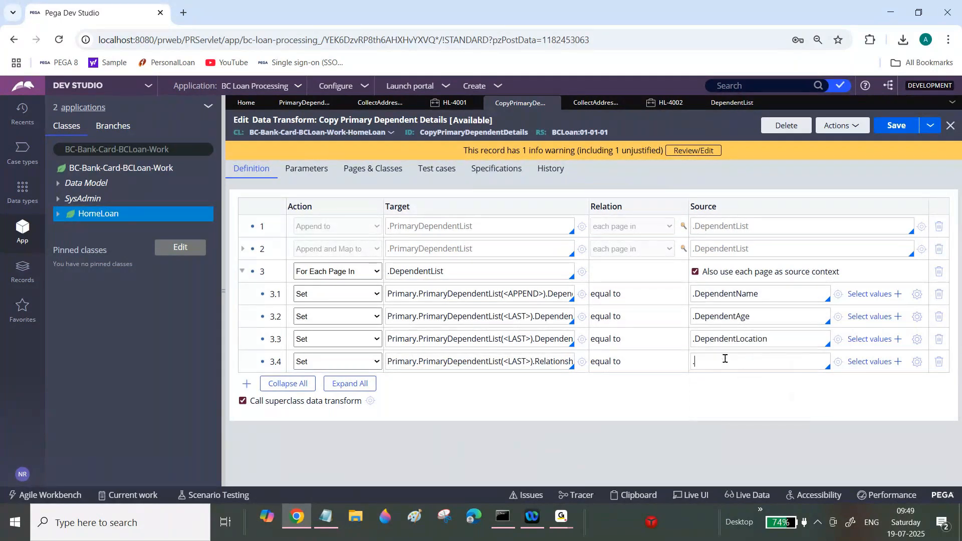
{"action": "type", "text": "."}
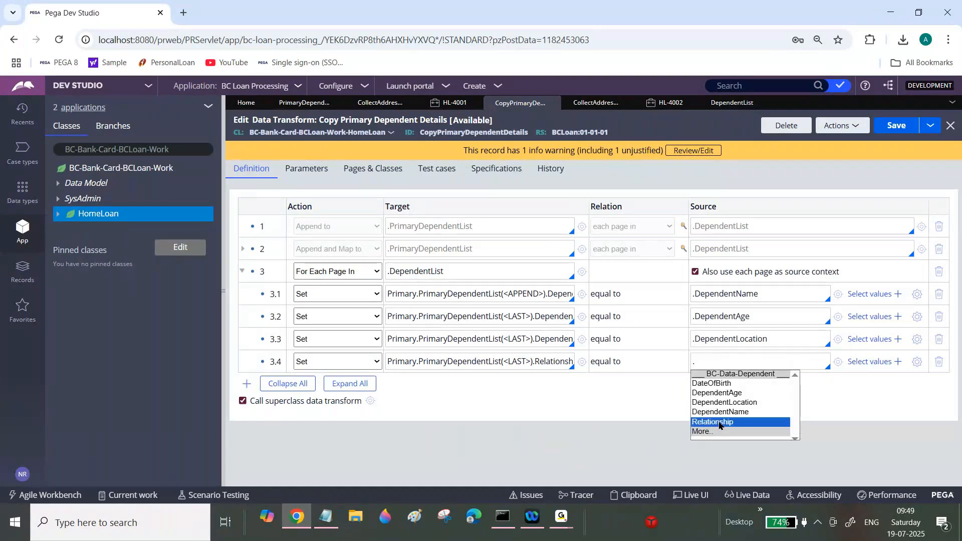
{"action": "left_click", "coordinate": [719, 423]}
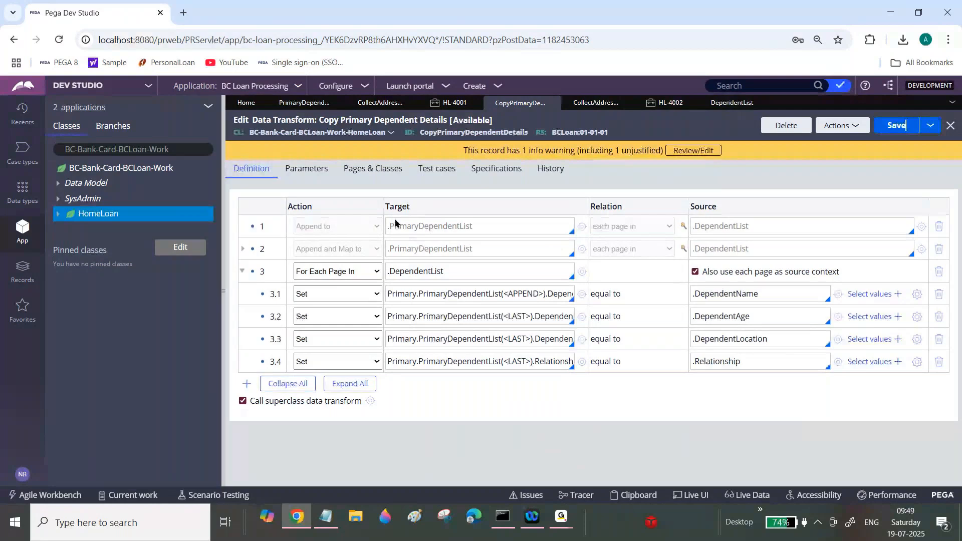
Step: Review the step 3 loop property and the <APPEND> and <LAST> indexes in the child row targets
{"action": "triple_click", "coordinate": [427, 270]}
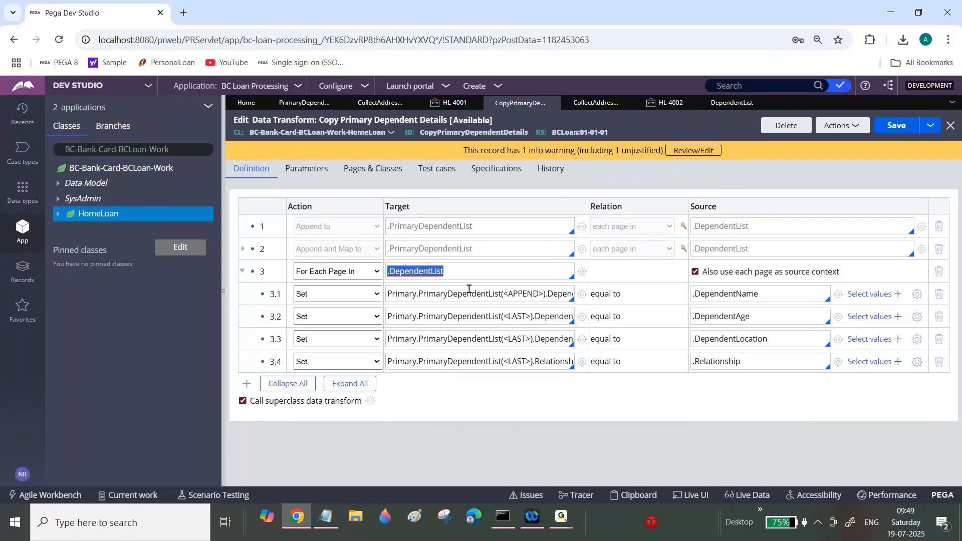
{"action": "left_click", "coordinate": [431, 271]}
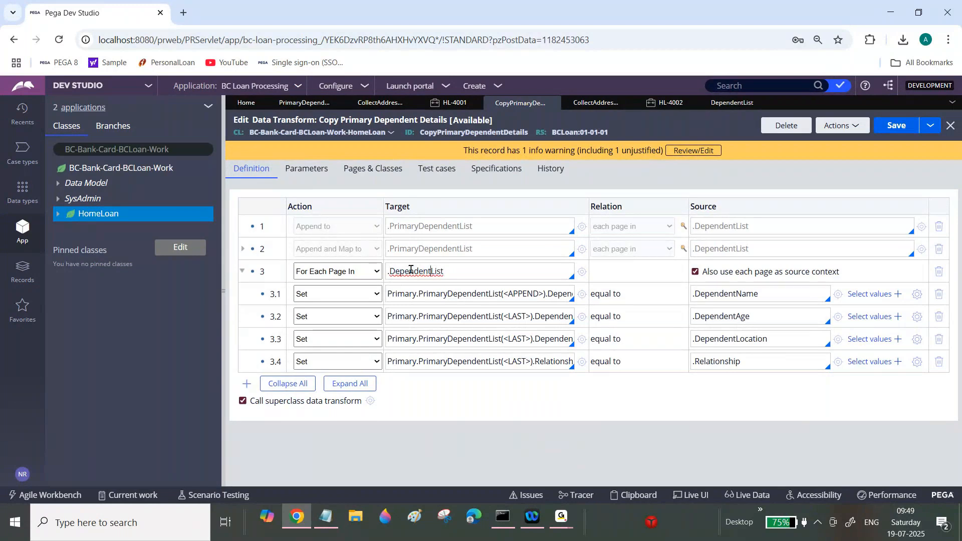
{"action": "triple_click", "coordinate": [411, 270]}
{"action": "left_click", "coordinate": [408, 271]}
{"action": "double_click", "coordinate": [521, 296]}
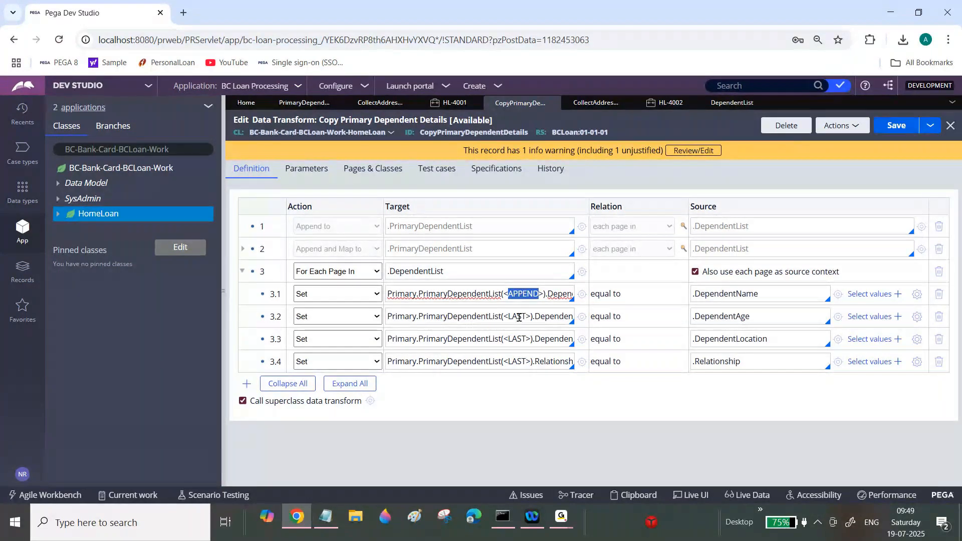
{"action": "double_click", "coordinate": [517, 317]}
{"action": "left_click", "coordinate": [520, 294]}
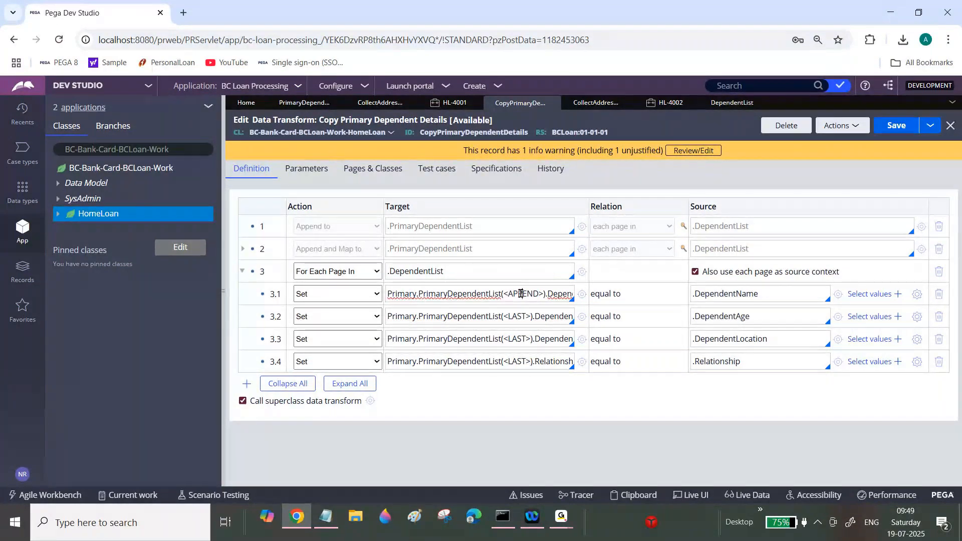
{"action": "double_click", "coordinate": [521, 293]}
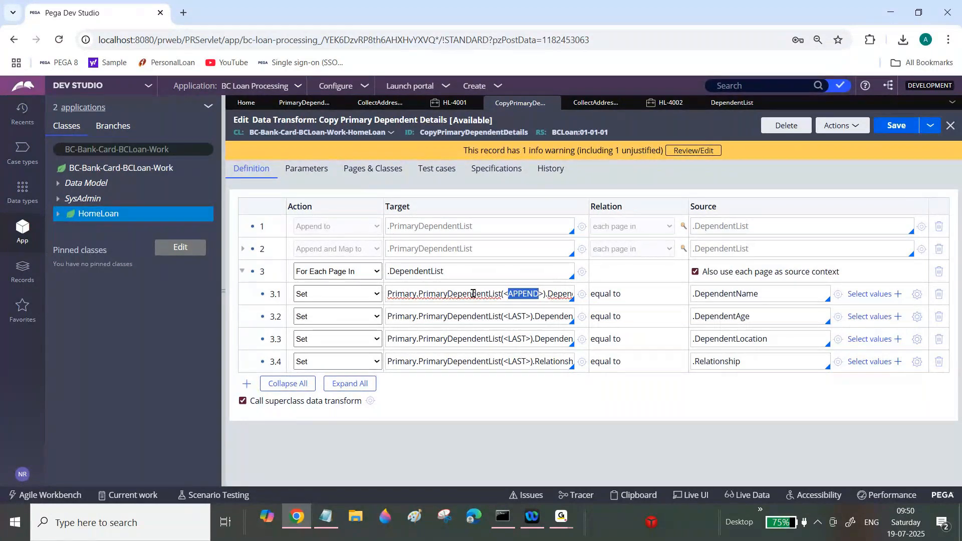
{"action": "double_click", "coordinate": [517, 316]}
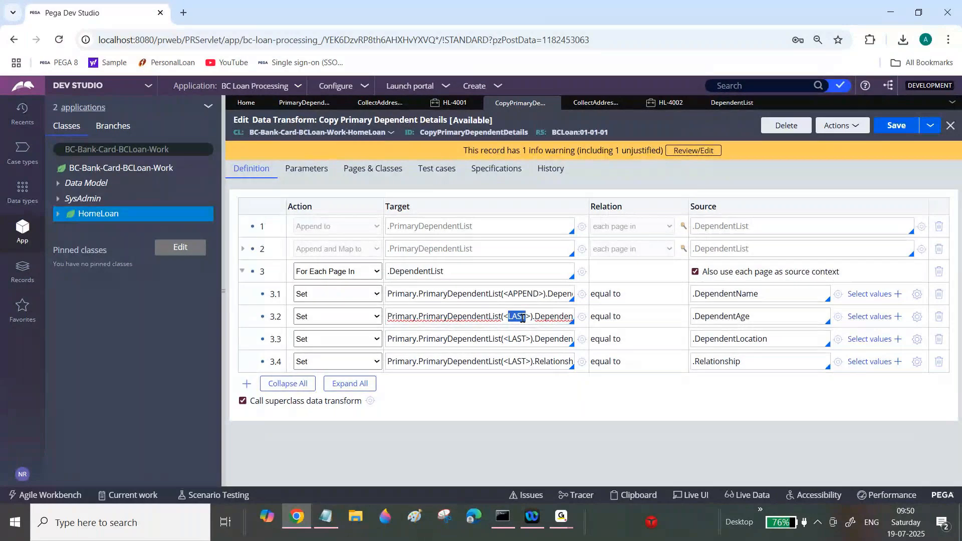
Step: Close the old HL-4001 case tab and create a new Home Loan case
{"action": "double_click", "coordinate": [519, 295]}
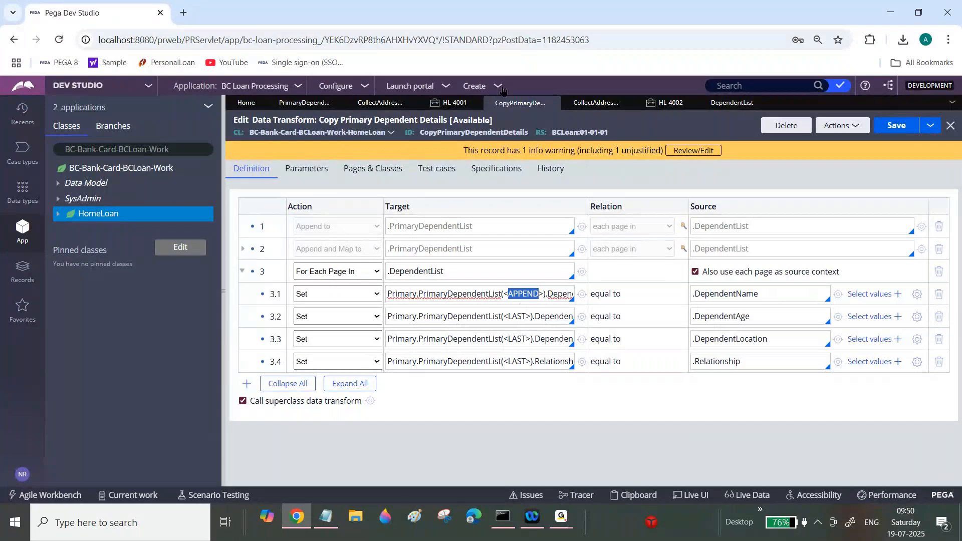
{"action": "left_click", "coordinate": [475, 103]}
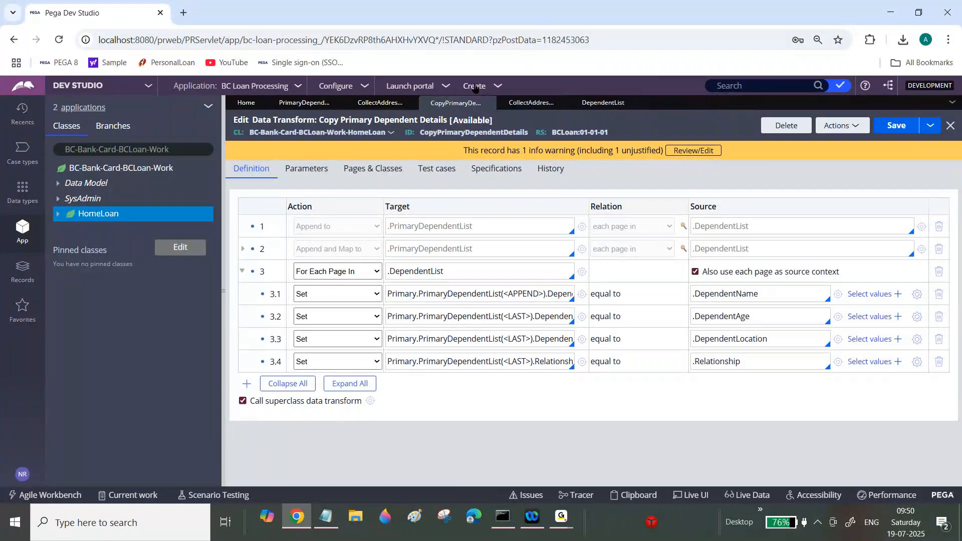
{"action": "left_click", "coordinate": [474, 87]}
{"action": "mouse_move", "coordinate": [531, 103]}
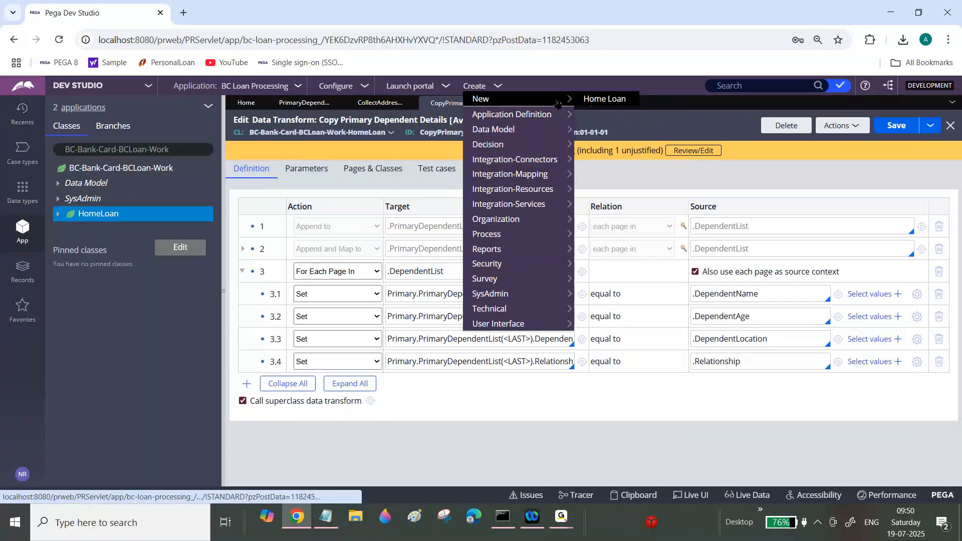
{"action": "left_click", "coordinate": [604, 99]}
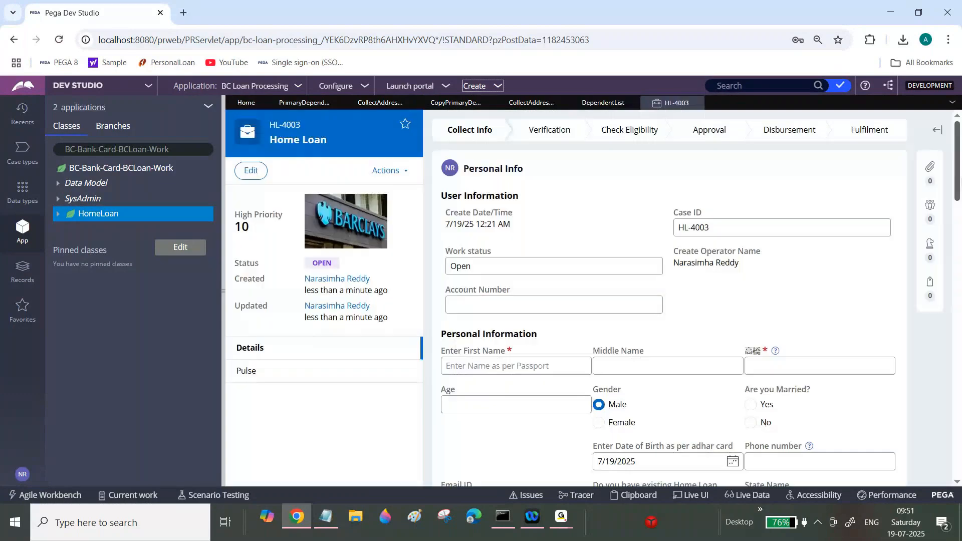
Step: Fill in the first, middle and last name fields of the new case with placeholder values
{"action": "scroll", "coordinate": [513, 189], "scroll_direction": "down", "scroll_amount": 4}
{"action": "left_click", "coordinate": [514, 189]}
{"action": "type", "text": "sd"}
{"action": "key", "text": "Tab"}
{"action": "type", "text": "s"}
{"action": "key", "text": "Tab"}
{"action": "type", "text": "sdg"}
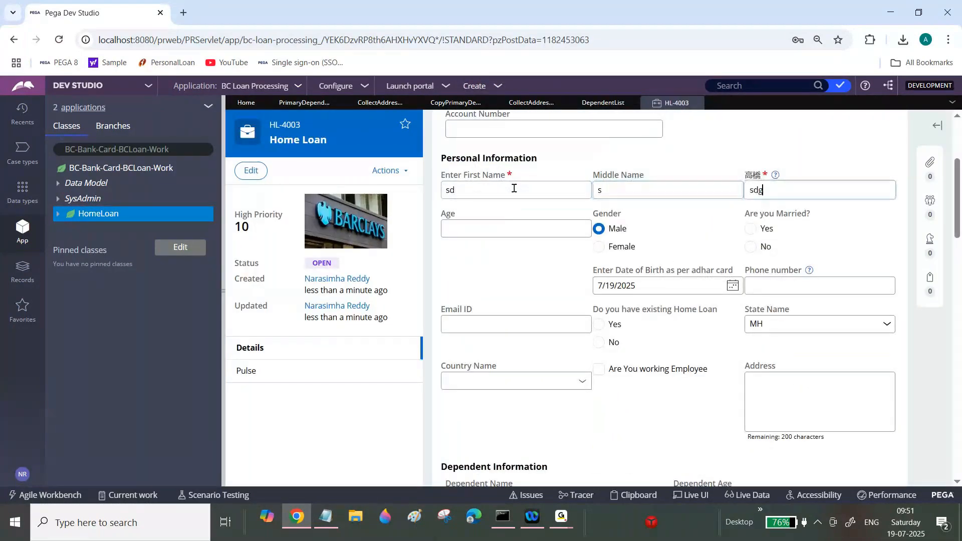
Step: Enter a first dependent's name, age, location and relationship with placeholder values and add it to the list
{"action": "scroll", "coordinate": [514, 188], "scroll_direction": "down", "scroll_amount": 6}
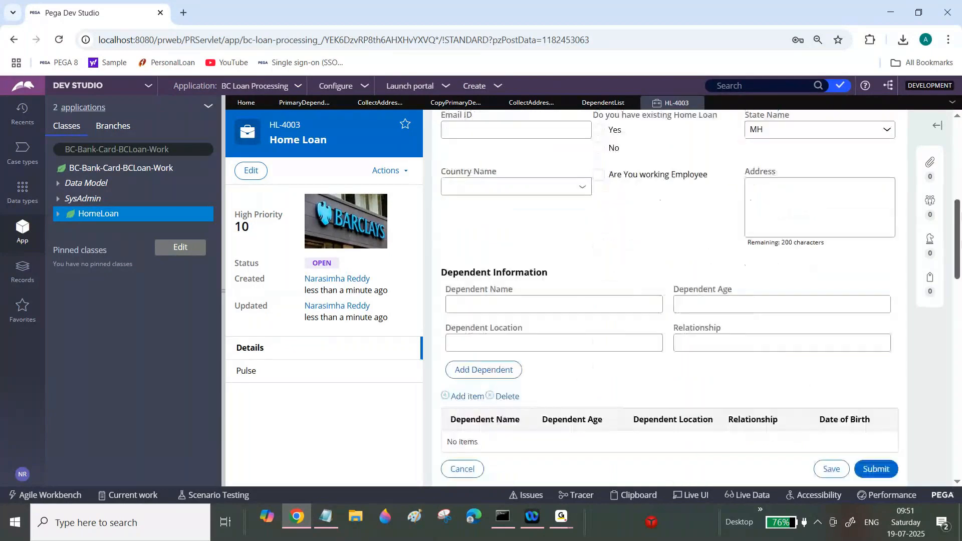
{"action": "left_click", "coordinate": [605, 202]}
{"action": "type", "text": "df"}
{"action": "key", "text": "Tab"}
{"action": "type", "text": "dg"}
{"action": "key", "text": "Tab"}
{"action": "type", "text": "sdgh"}
{"action": "key", "text": "Tab"}
{"action": "type", "text": "shsd"}
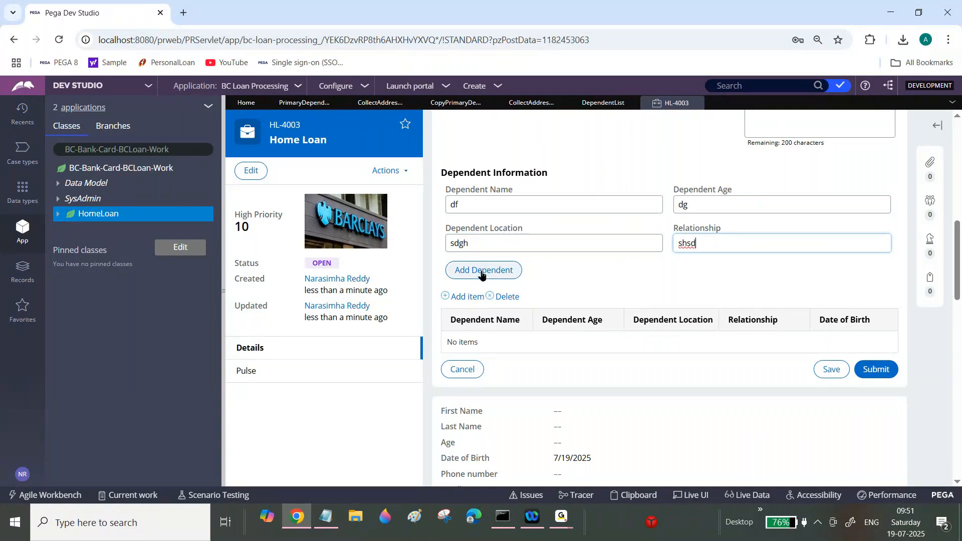
{"action": "left_click", "coordinate": [481, 274]}
Step: Enter a second dependent with placeholder name, age, location and relationship values and add it
{"action": "left_click", "coordinate": [507, 202]}
{"action": "type", "text": "fgdf"}
{"action": "key", "text": "Tab"}
{"action": "type", "text": "gddgs"}
{"action": "key", "text": "Tab"}
{"action": "type", "text": "dgds"}
{"action": "key", "text": "Tab"}
{"action": "type", "text": "sddgd"}
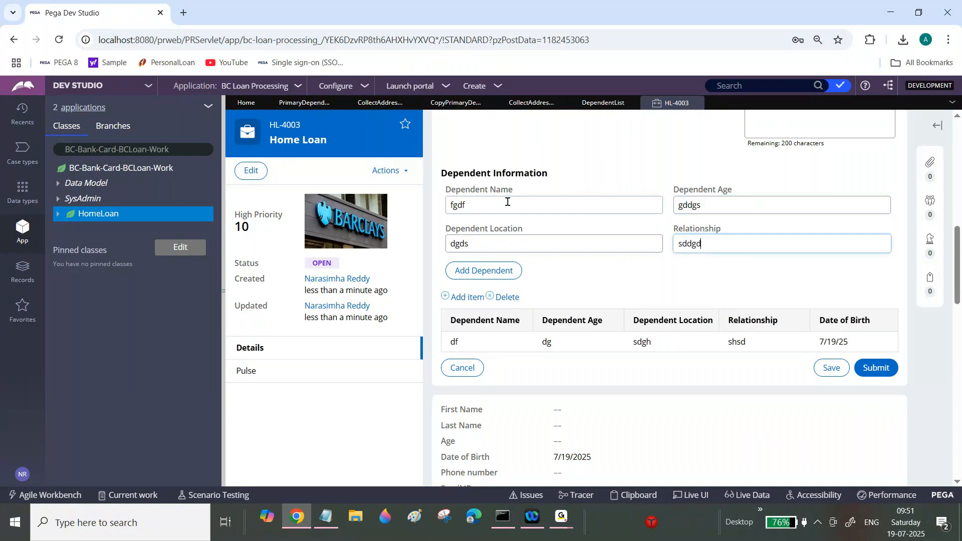
{"action": "left_click", "coordinate": [498, 279]}
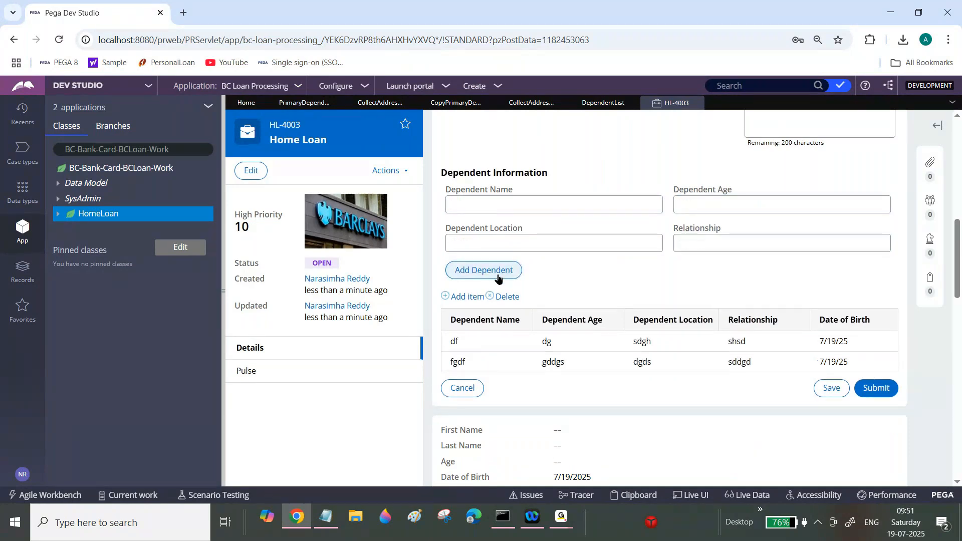
Step: Enter a third dependent with placeholder name, age, location and relationship values and add it
{"action": "left_click", "coordinate": [527, 209]}
{"action": "type", "text": "gdfdg"}
{"action": "key", "text": "Tab"}
{"action": "type", "text": "sdgs"}
{"action": "key", "text": "Tab"}
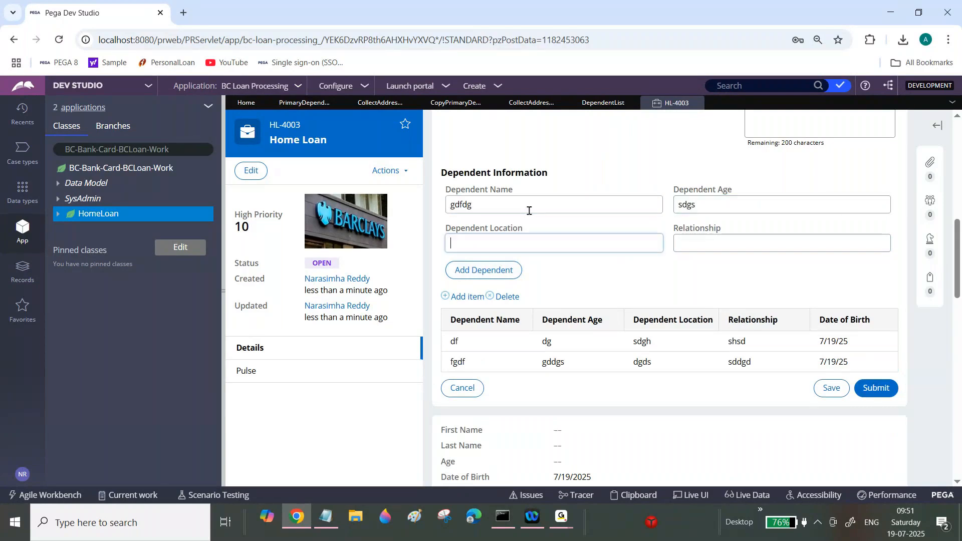
{"action": "type", "text": "sdgs"}
{"action": "key", "text": "Tab"}
{"action": "type", "text": "sdgdsg"}
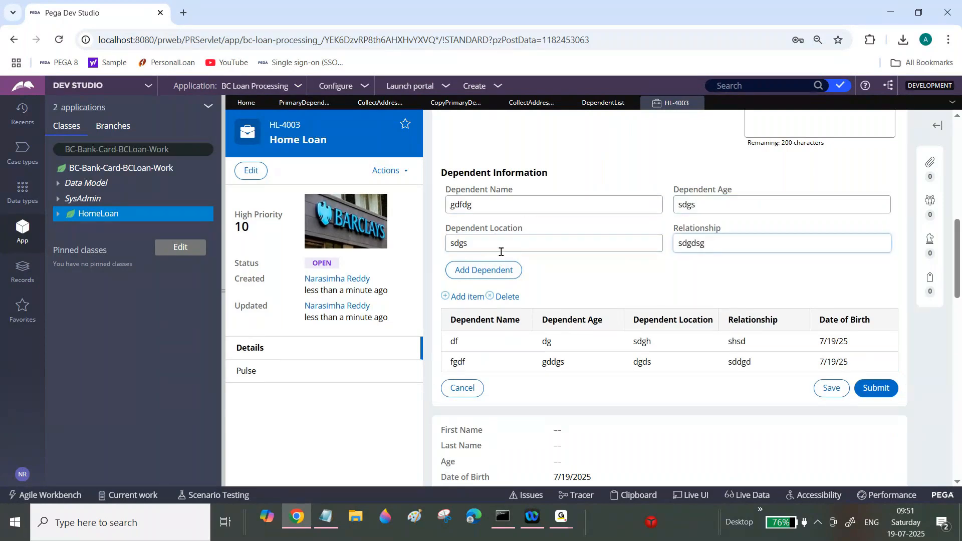
{"action": "left_click", "coordinate": [497, 270]}
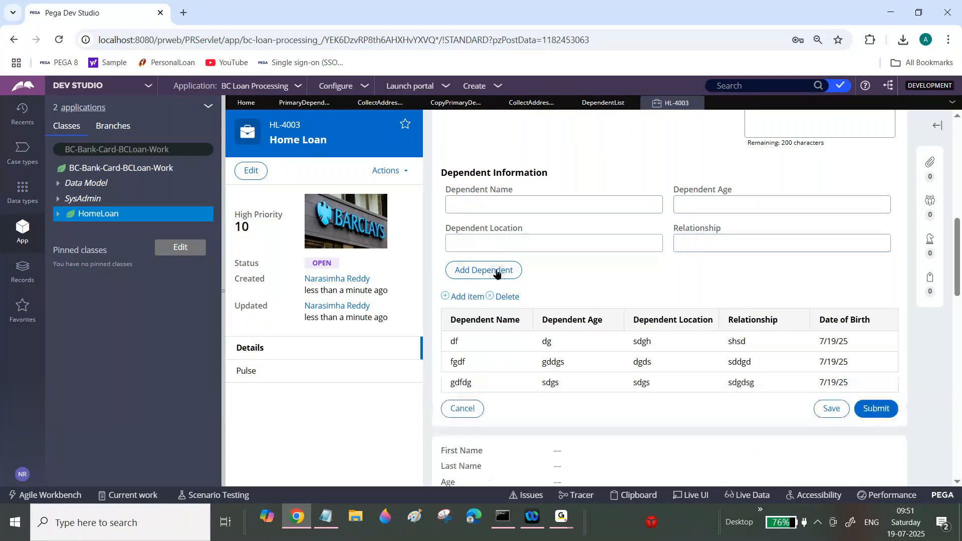
Step: Enter and add a fourth dependent with placeholder values, then submit the form to reach Collect Address Details
{"action": "left_click", "coordinate": [511, 202]}
{"action": "type", "text": "dfsdsf"}
{"action": "key", "text": "Tab"}
{"action": "type", "text": "sdgs"}
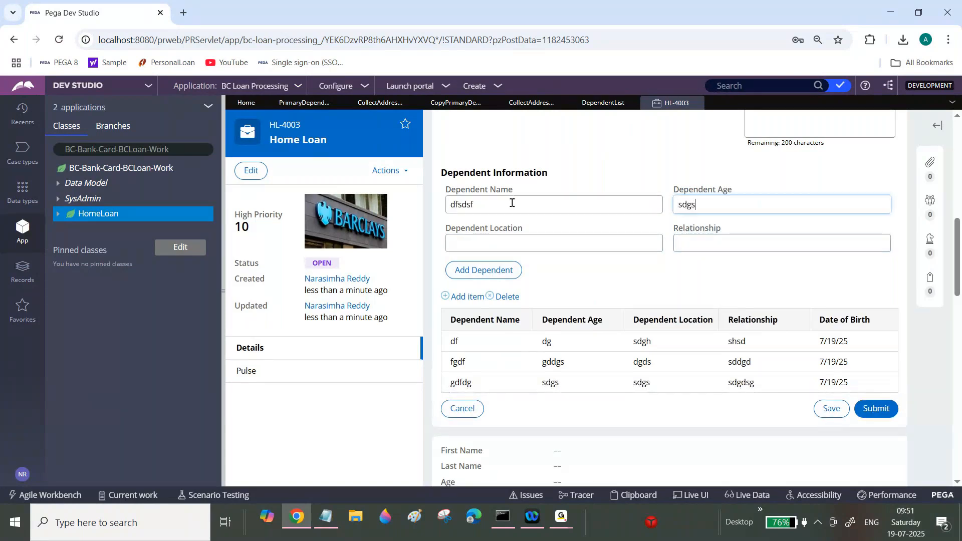
{"action": "key", "text": "Tab"}
{"action": "type", "text": "sdgds"}
{"action": "key", "text": "Tab"}
{"action": "type", "text": "dgsdg"}
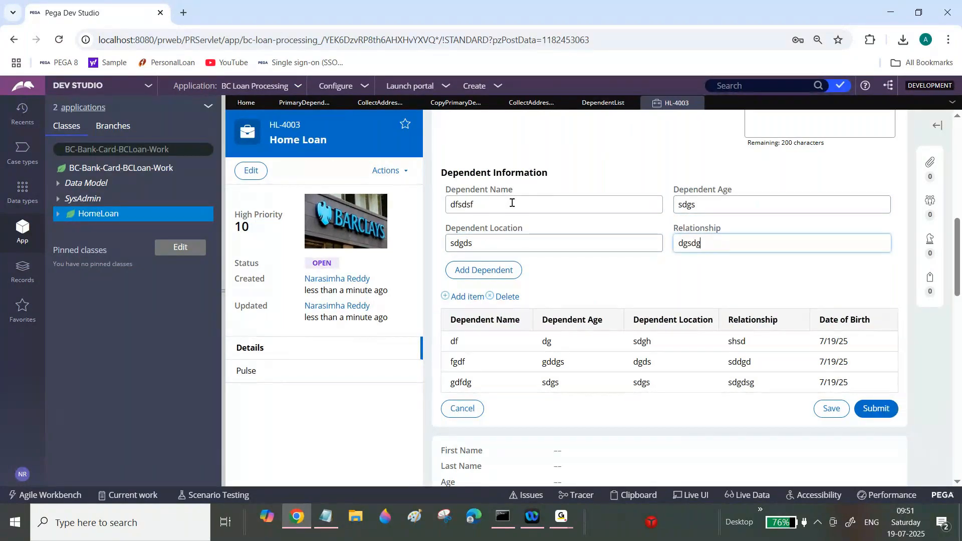
{"action": "key", "text": "Return"}
{"action": "left_click", "coordinate": [886, 430]}
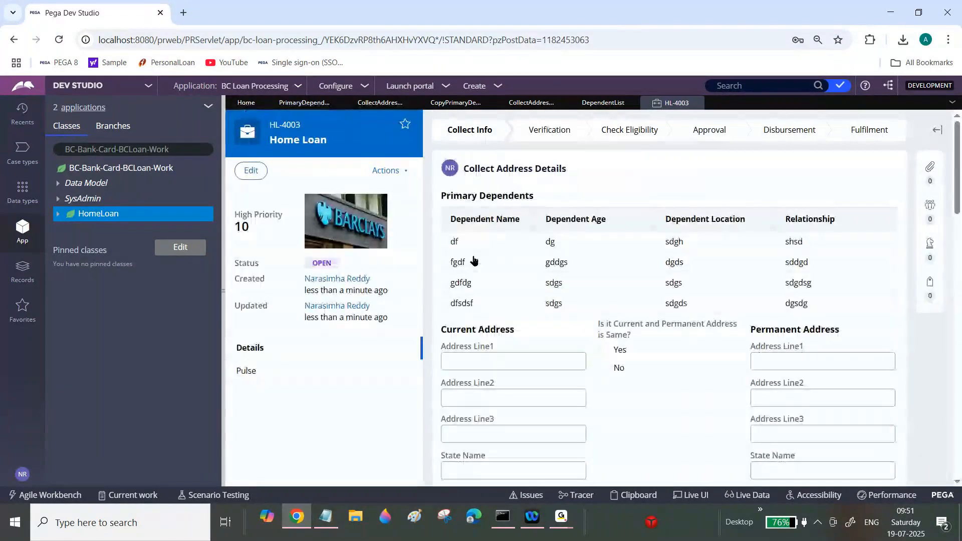
Step: Return to the Copy Primary Dependent Details data transform and review the step 3 loop and row 3.1 targets
{"action": "left_click", "coordinate": [457, 103]}
{"action": "triple_click", "coordinate": [435, 268]}
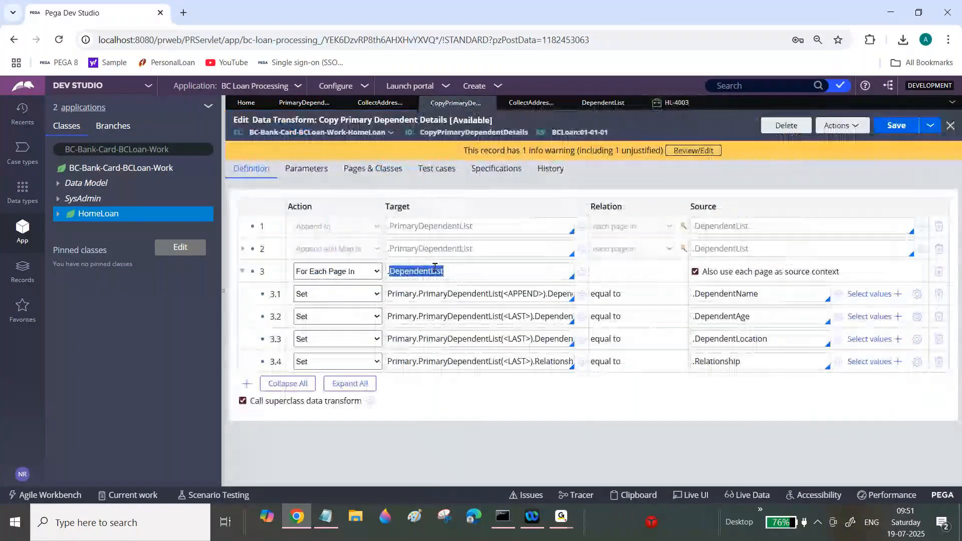
{"action": "double_click", "coordinate": [489, 295]}
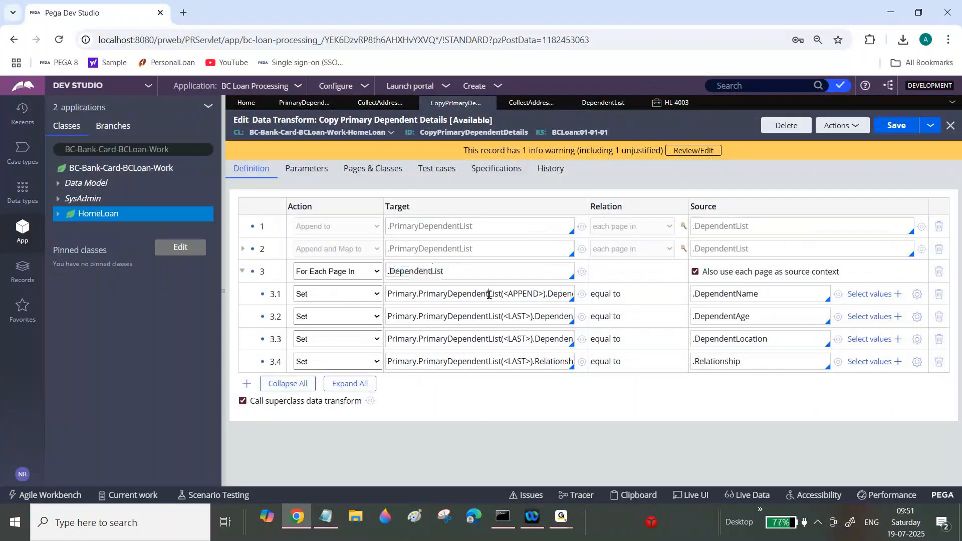
{"action": "double_click", "coordinate": [489, 295]}
{"action": "left_click", "coordinate": [490, 294]}
{"action": "triple_click", "coordinate": [438, 267]}
{"action": "triple_click", "coordinate": [711, 291]}
{"action": "double_click", "coordinate": [532, 291]}
{"action": "triple_click", "coordinate": [532, 292]}
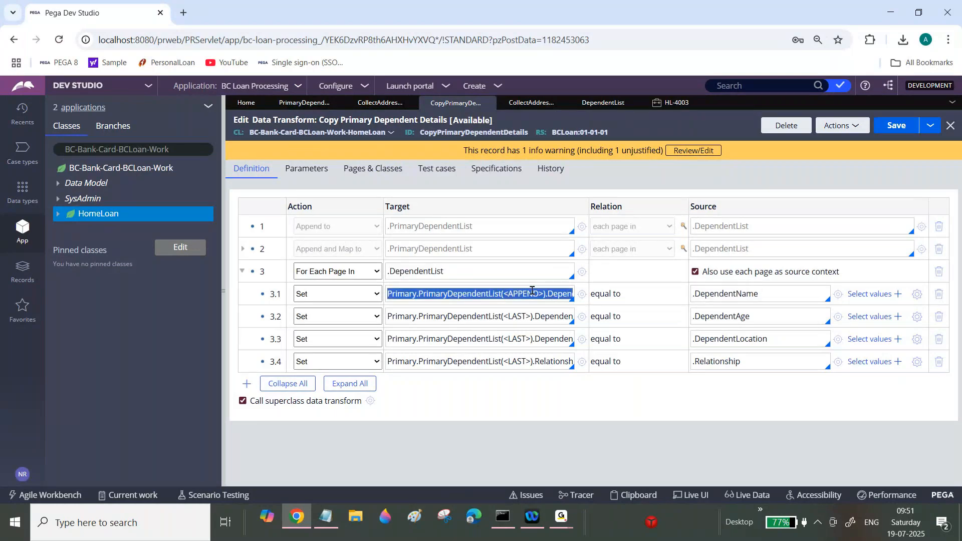
{"action": "left_click", "coordinate": [462, 296]}
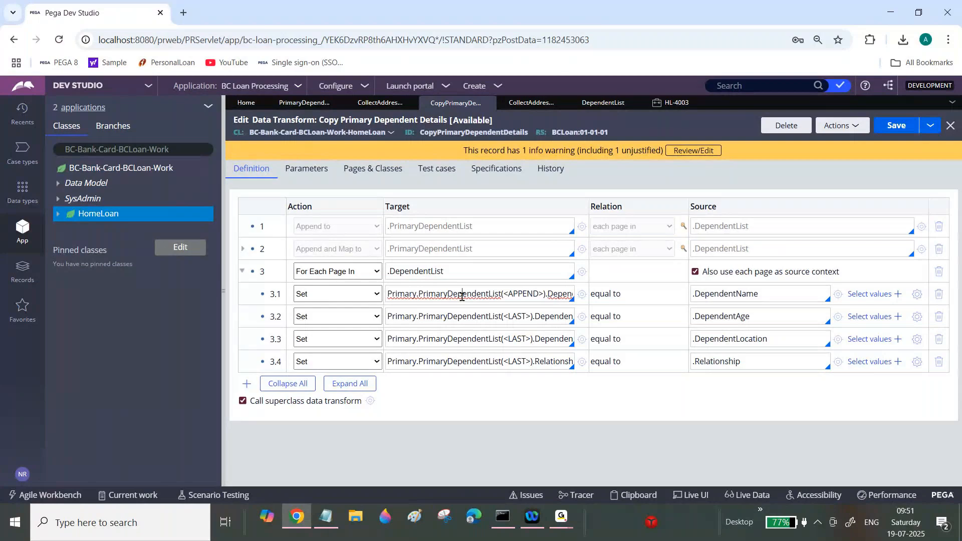
Step: Collapse and disable the step 3 For Each Page In loop, and enable the step 2 Append and Map to row
{"action": "left_click", "coordinate": [242, 271]}
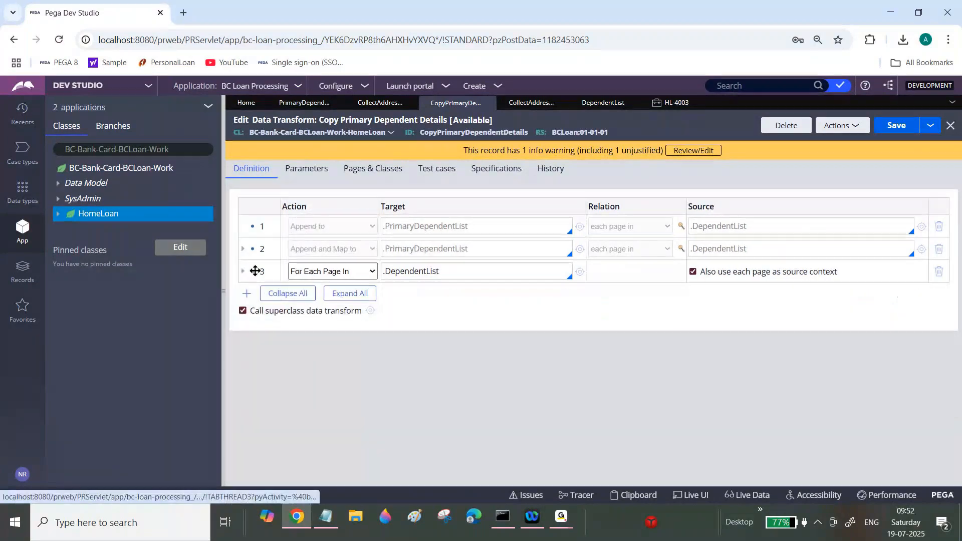
{"action": "right_click", "coordinate": [256, 271]}
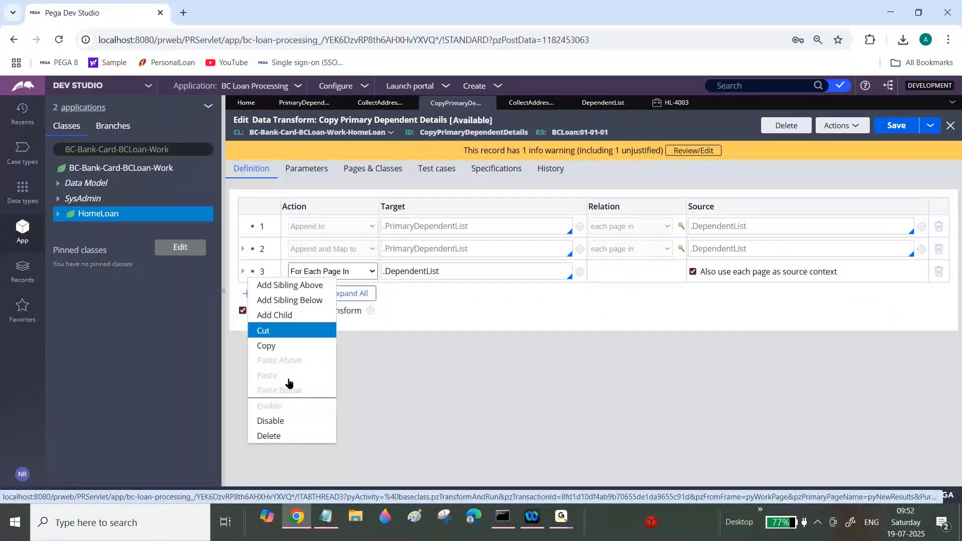
{"action": "left_click", "coordinate": [280, 421]}
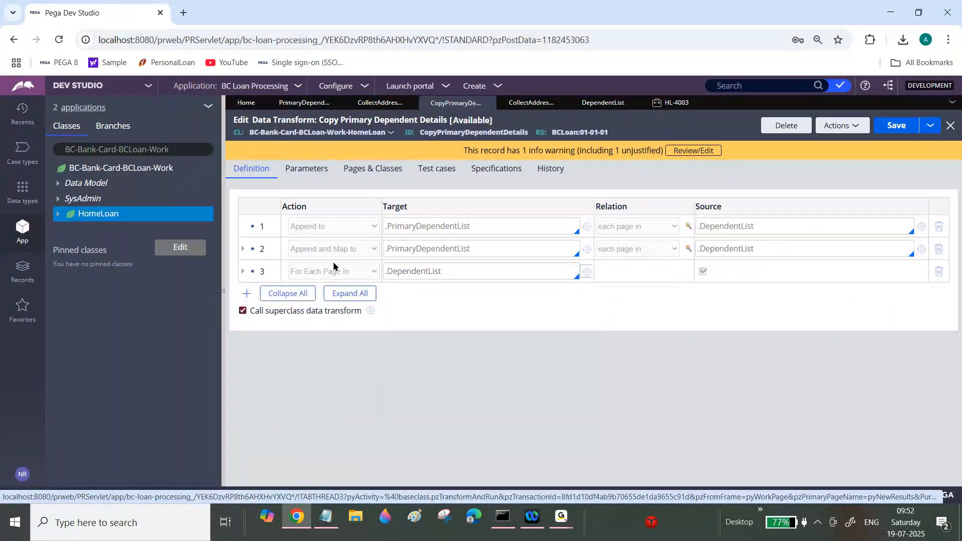
{"action": "right_click", "coordinate": [256, 245]}
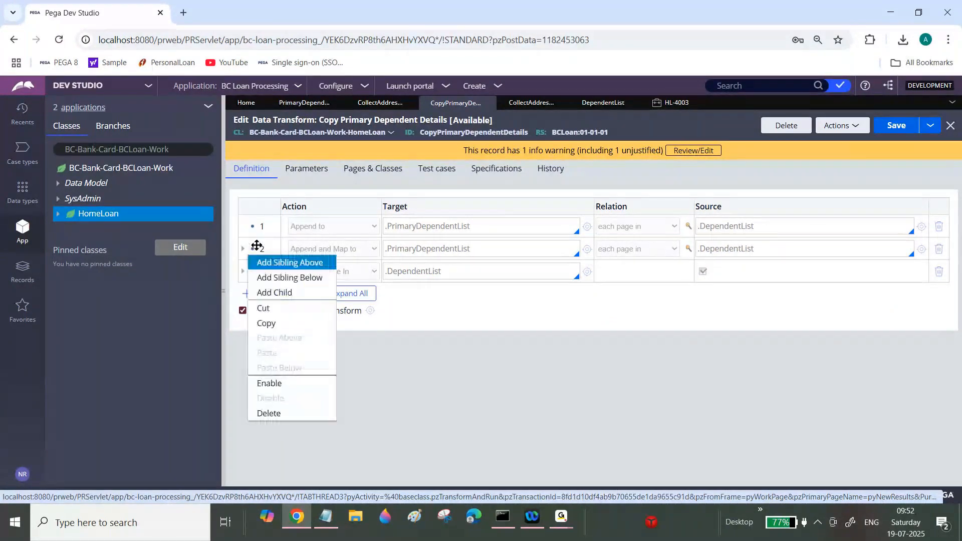
{"action": "left_click", "coordinate": [277, 387]}
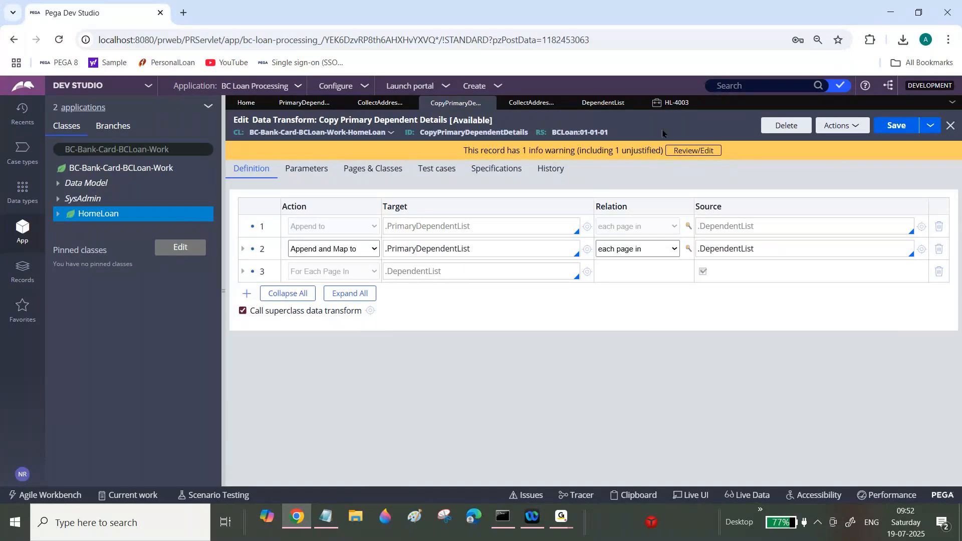
Step: Close the HL-4003 case and create another new Home Loan case
{"action": "left_click", "coordinate": [676, 103]}
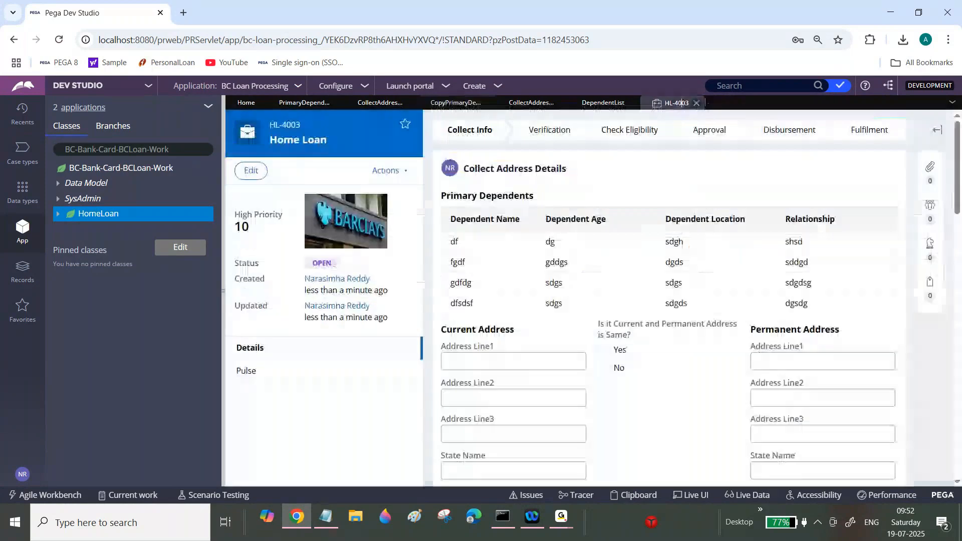
{"action": "left_click", "coordinate": [697, 103]}
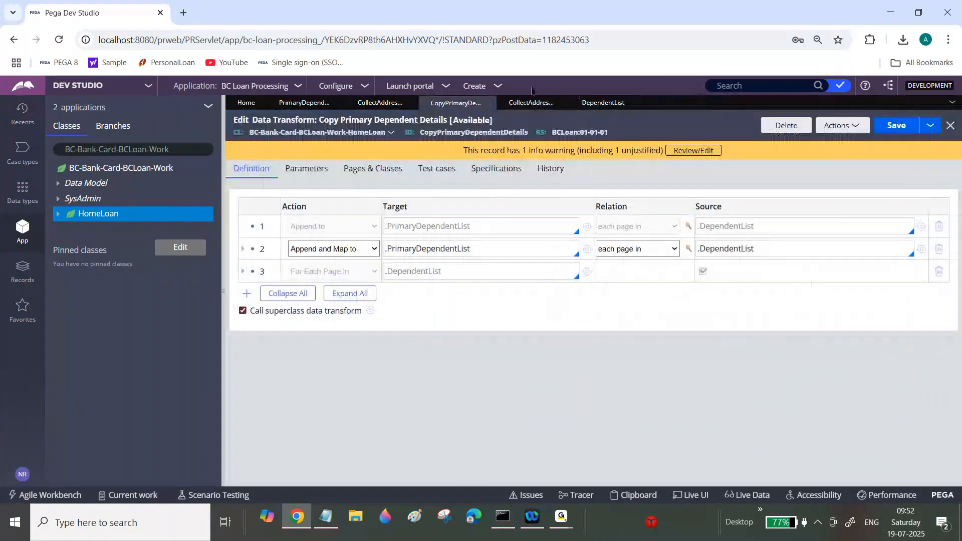
{"action": "left_click", "coordinate": [480, 85]}
{"action": "mouse_move", "coordinate": [561, 98]}
{"action": "left_click", "coordinate": [602, 99]}
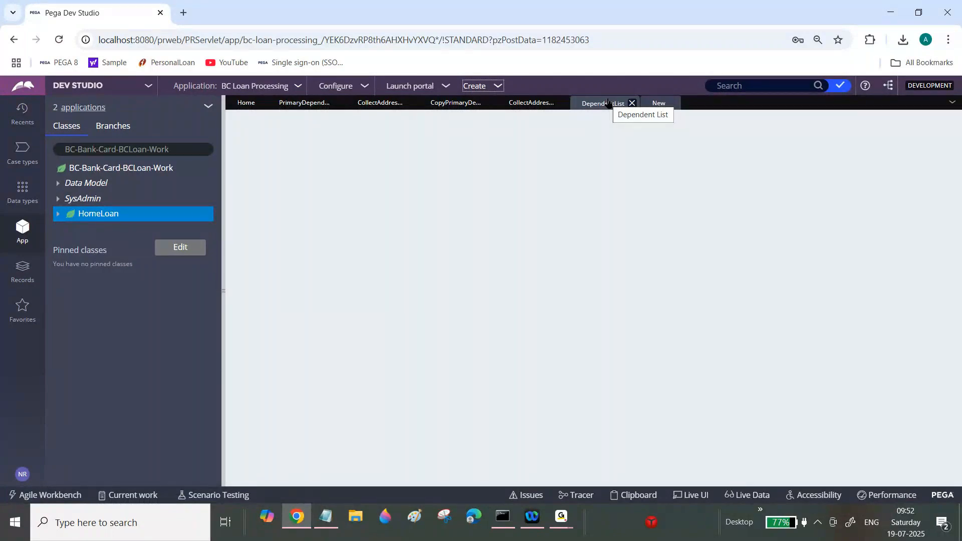
Step: Enter placeholder first and last names, submit without adding dependents, and review the Collect Address Details screen
{"action": "scroll", "coordinate": [593, 204], "scroll_direction": "down", "scroll_amount": 3}
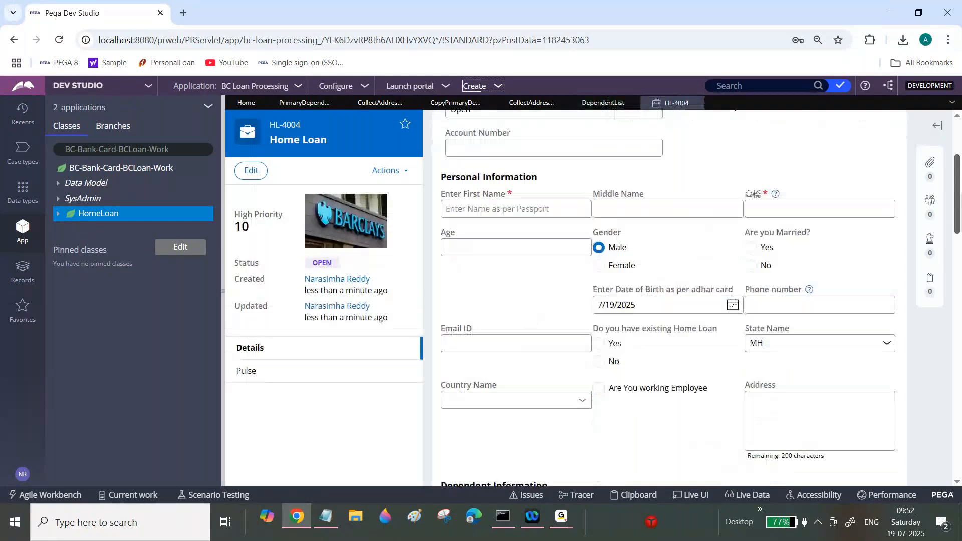
{"action": "left_click", "coordinate": [573, 206]}
{"action": "type", "text": "dffsd"}
{"action": "key", "text": "Tab"}
{"action": "key", "text": "Tab"}
{"action": "type", "text": "dsg"}
{"action": "key", "text": "Tab"}
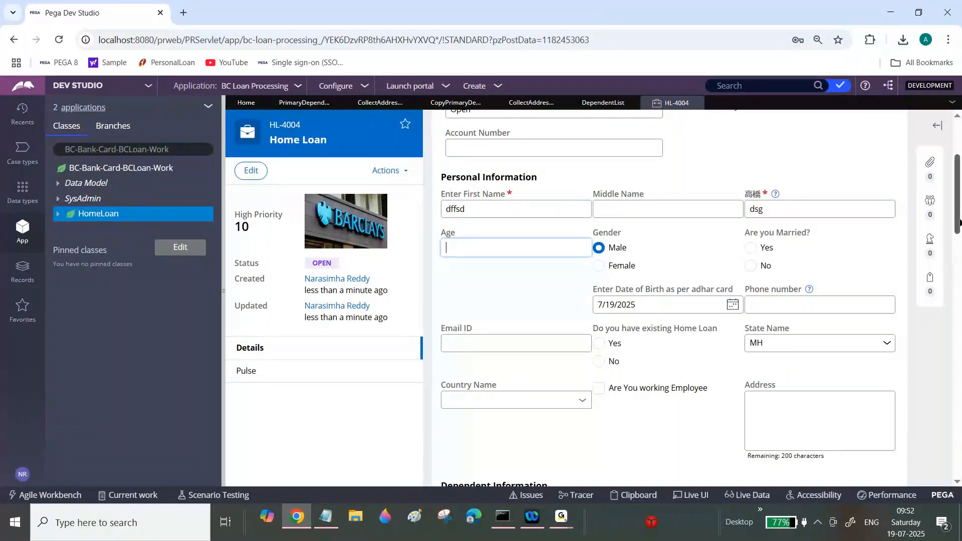
{"action": "scroll", "coordinate": [960, 220], "scroll_direction": "down", "scroll_amount": 7}
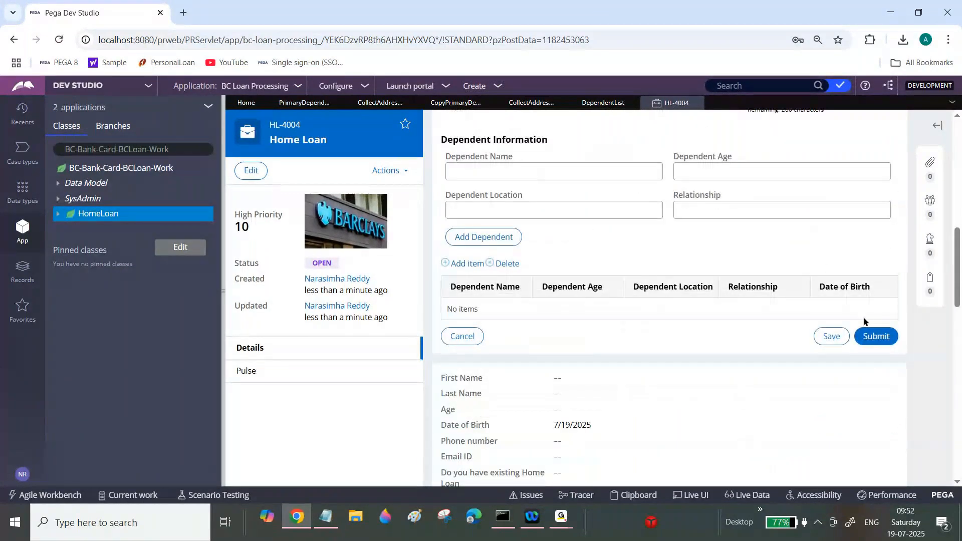
{"action": "left_click", "coordinate": [872, 344]}
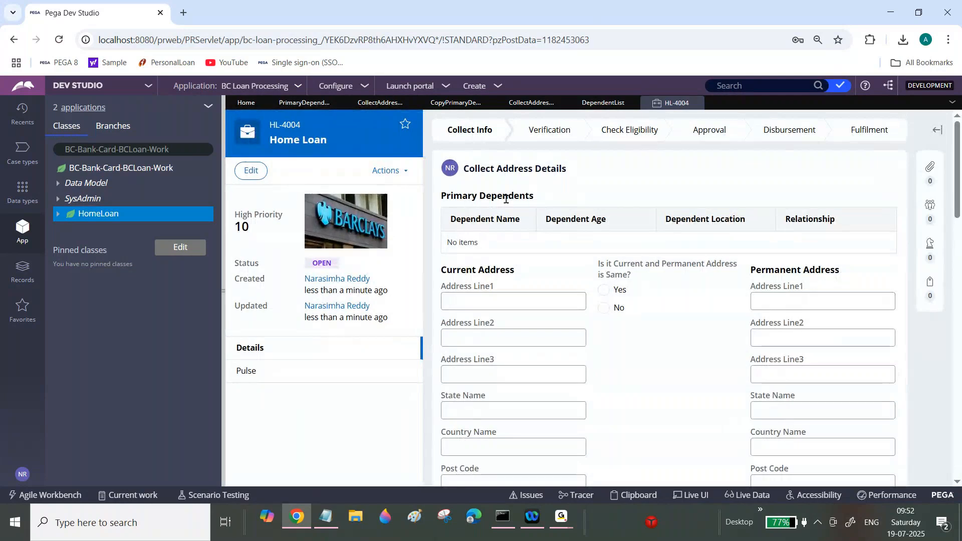
{"action": "left_click_drag", "start_coordinate": [959, 178], "coordinate": [958, 244]}
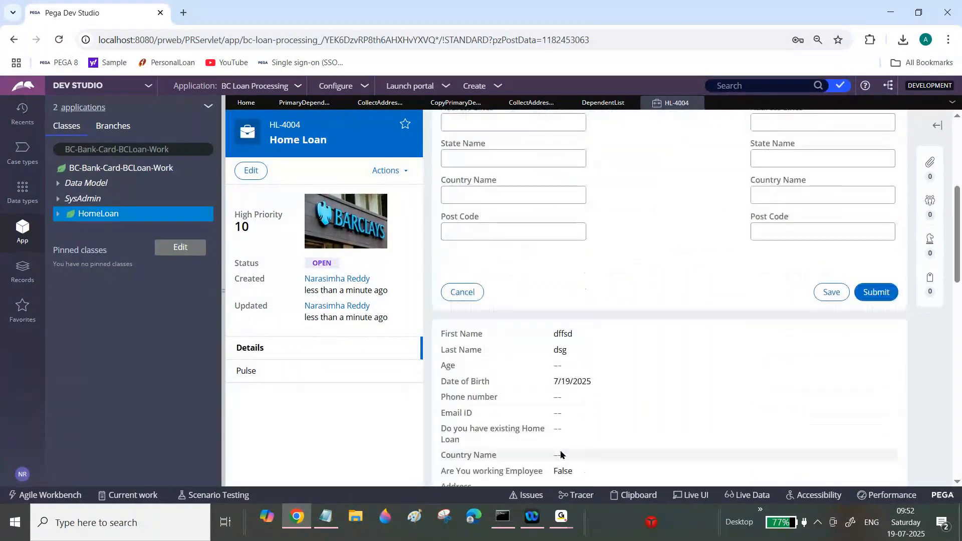
{"action": "mouse_move", "coordinate": [563, 508]}
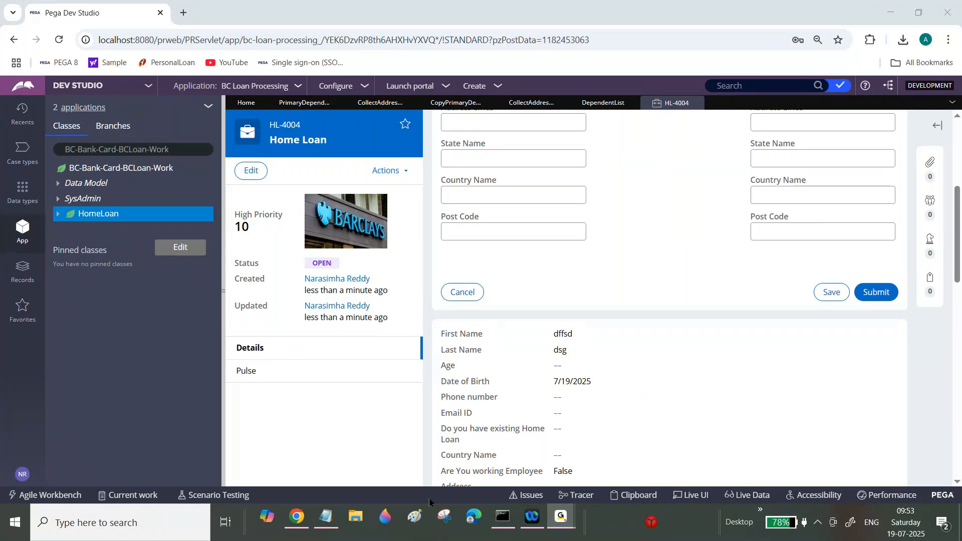
Step: Switch to Notepad and scroll through the notes for exercises Ex2 and Ex3
{"action": "left_click", "coordinate": [324, 521]}
{"action": "scroll", "coordinate": [955, 151], "scroll_direction": "down", "scroll_amount": 2}
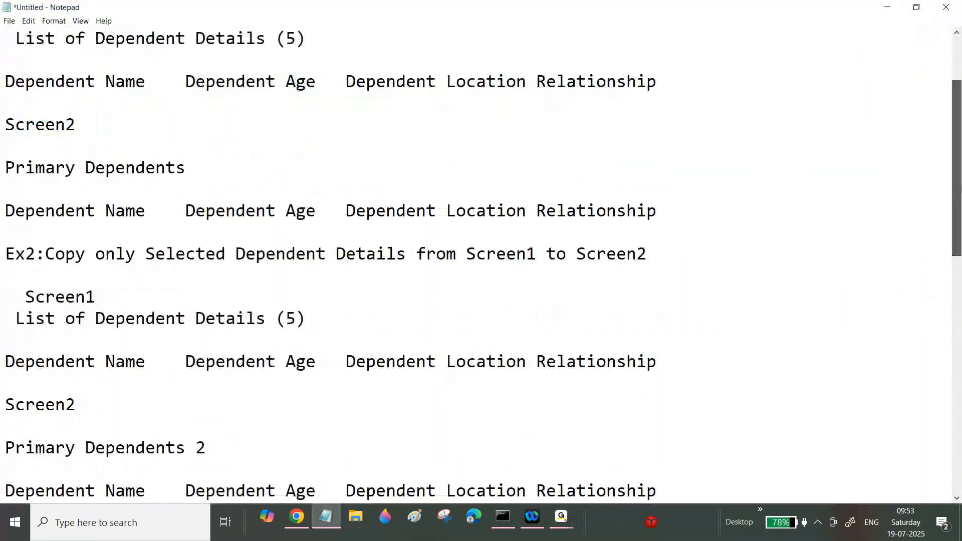
{"action": "scroll", "coordinate": [476, 260], "scroll_direction": "down", "scroll_amount": 6}
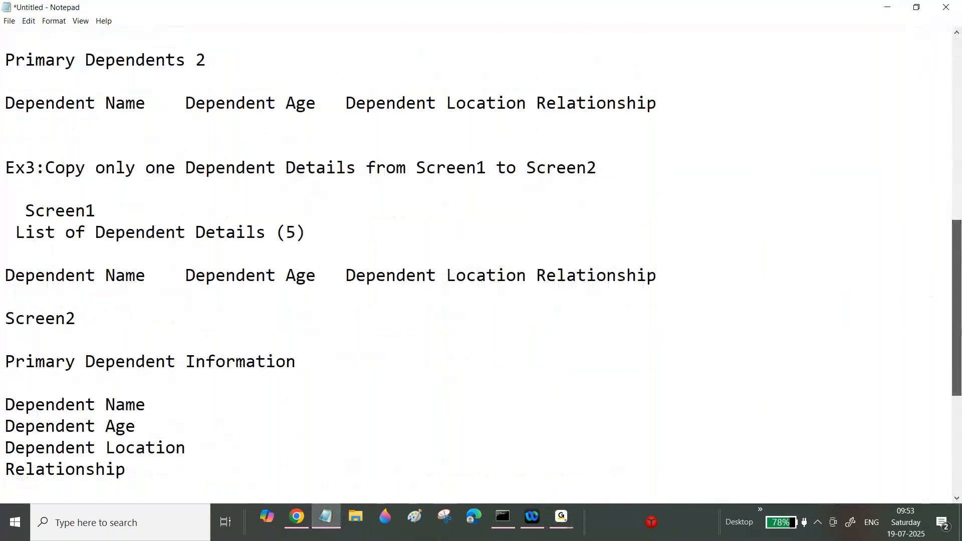
Step: Underline the Ex5: PEGA OOTB Functions heading and list 1.LengthOfPageList beneath it with its own dashed underline
{"action": "scroll", "coordinate": [251, 320], "scroll_direction": "down", "scroll_amount": 4}
{"action": "left_click", "coordinate": [251, 323]}
{"action": "key", "text": "Return"}
{"action": "type", "text": "------------------------"}
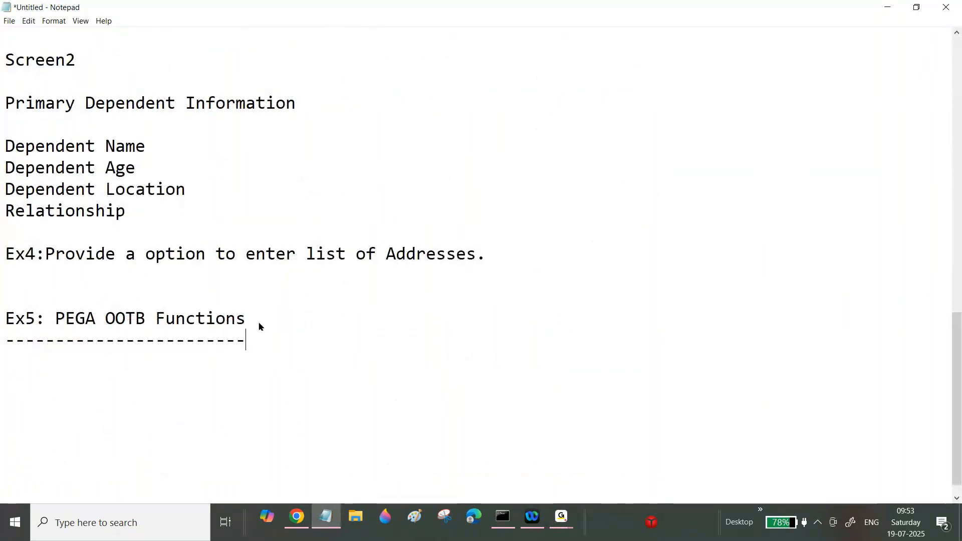
{"action": "key", "text": "Return"}
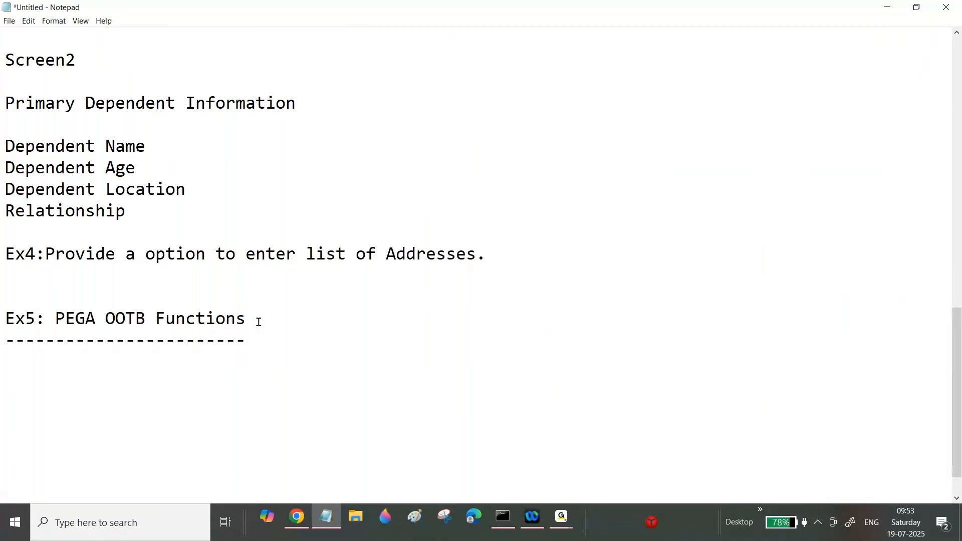
{"action": "type", "text": "1.Len"}
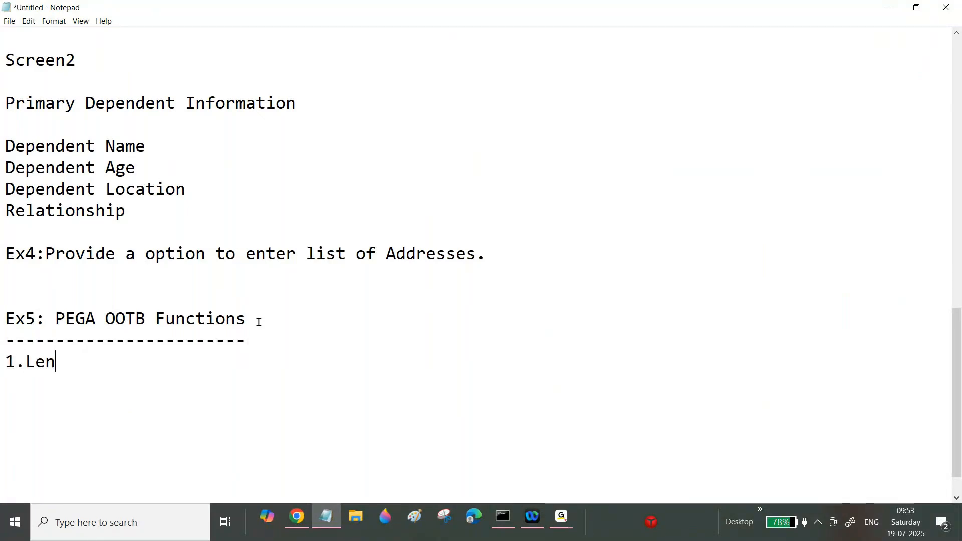
{"action": "type", "text": "gthOf"}
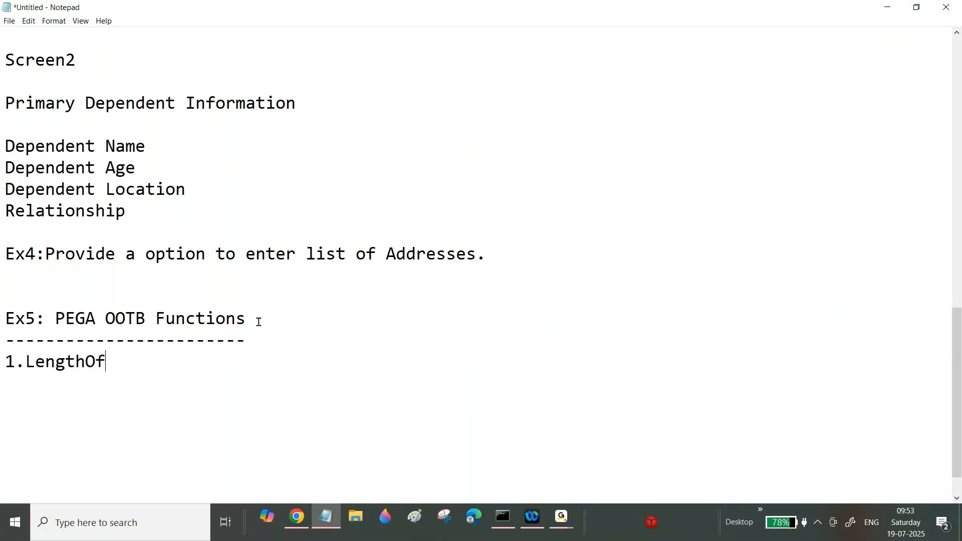
{"action": "type", "text": "PageList"}
{"action": "key", "text": "Return"}
{"action": "type", "text": "-------------------"}
{"action": "key", "text": "Return"}
{"action": "key", "text": "Return"}
{"action": "key", "text": "Return"}
Step: Add item 2.IndexInPageList with a dashed underline and blank lines after it
{"action": "type", "text": "2.Ind"}
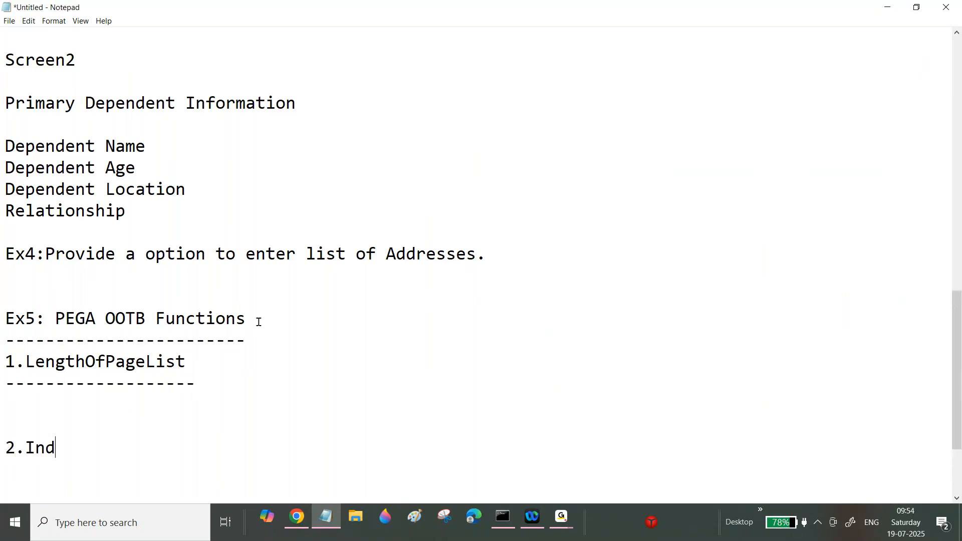
{"action": "type", "text": "exInPageList"}
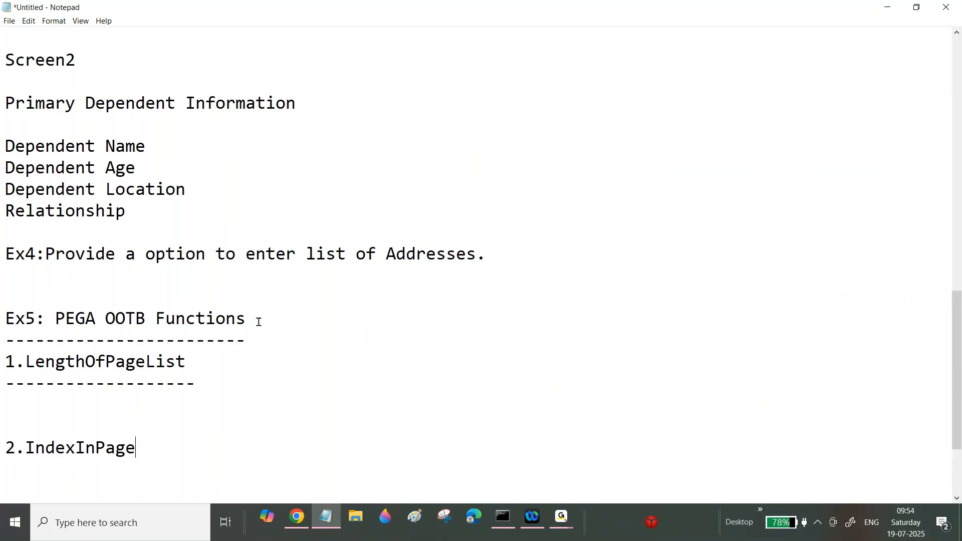
{"action": "key", "text": "Return"}
{"action": "type", "text": "-----------------"}
{"action": "key", "text": "Return"}
{"action": "key", "text": "Return"}
{"action": "key", "text": "Return"}
Step: Add item 3.IsInPageList with a dashed underline and blank lines after it
{"action": "type", "text": "3."}
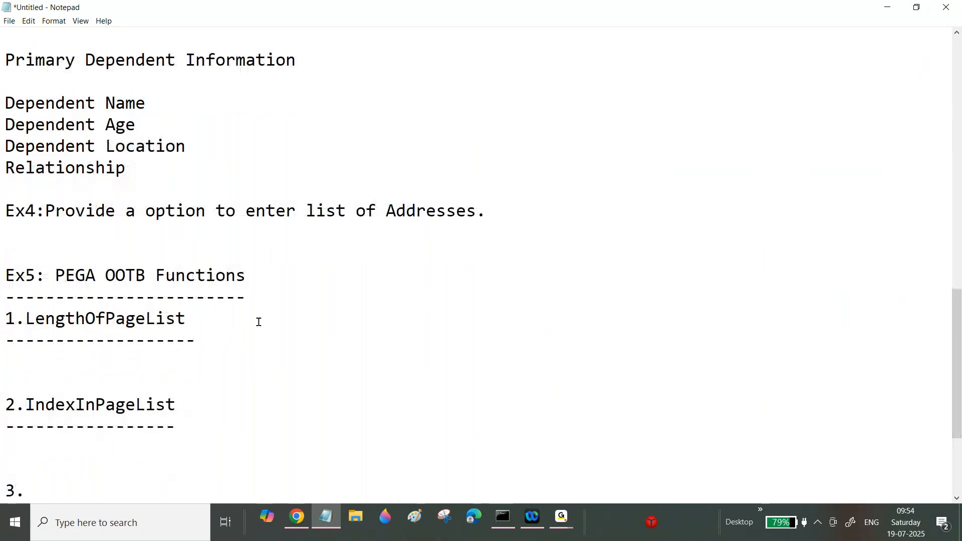
{"action": "type", "text": "In"}
{"action": "key", "text": "BackSpace"}
{"action": "type", "text": "sInPageList"}
{"action": "key", "text": "Return"}
{"action": "type", "text": "---------------"}
{"action": "key", "text": "Return"}
{"action": "key", "text": "Return"}
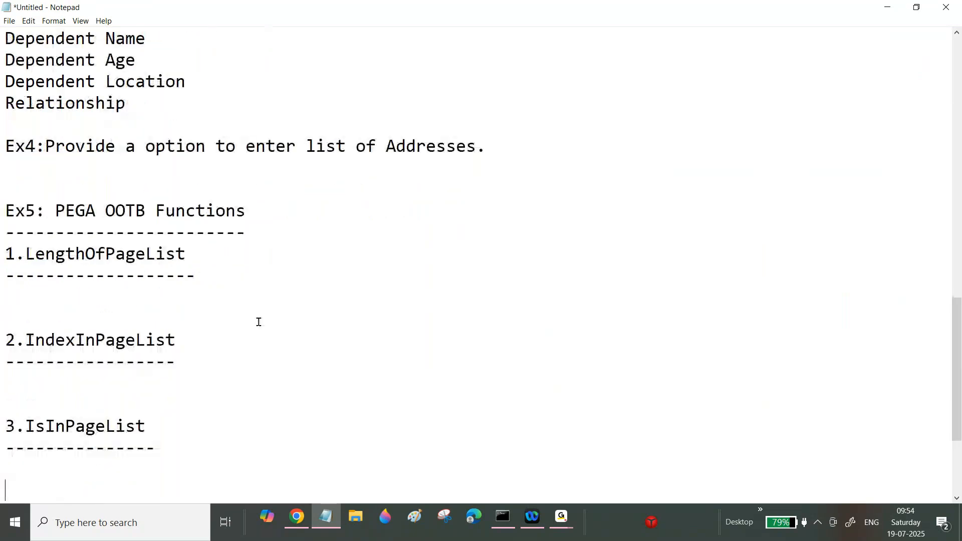
{"action": "key", "text": "Return"}
Step: Add item 4.CountInPageList with a dashed underline
{"action": "type", "text": "4."}
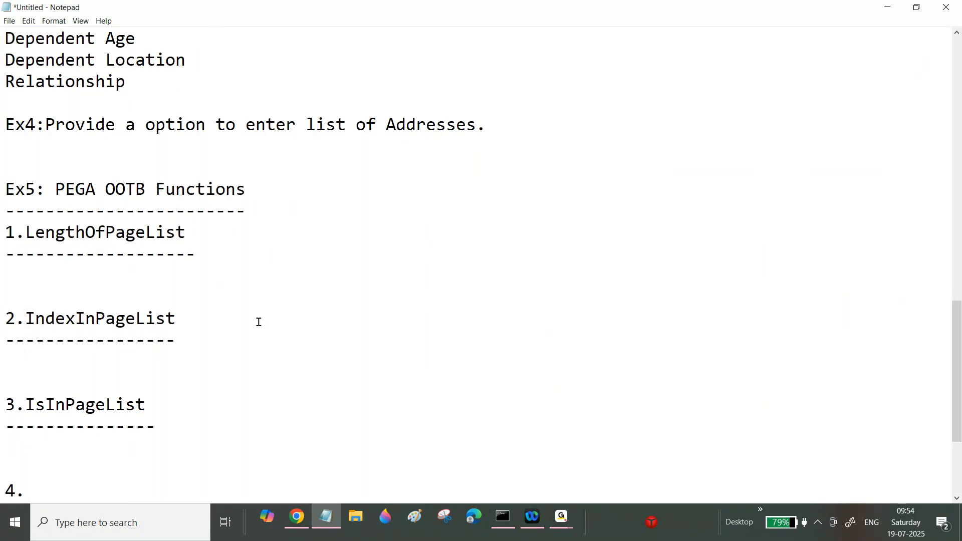
{"action": "type", "text": "CountInPageList"}
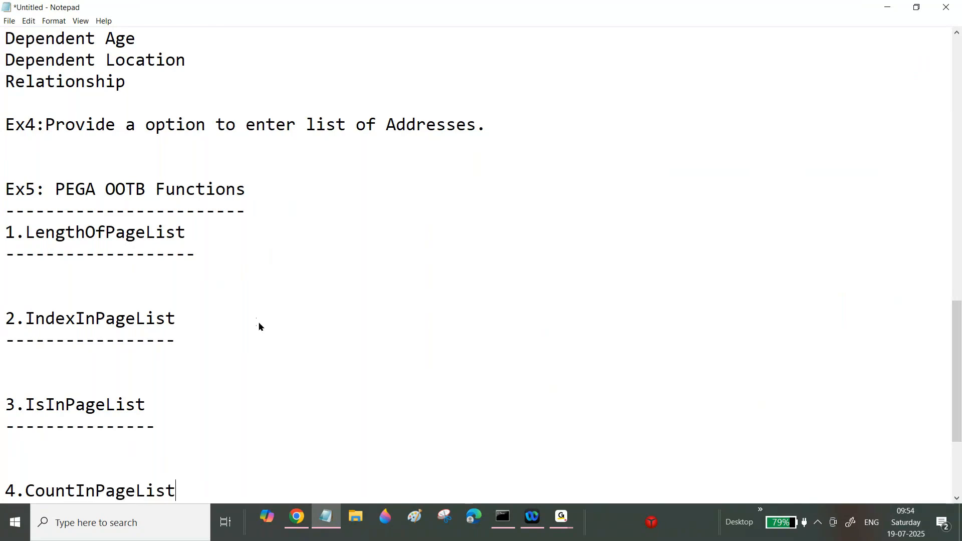
{"action": "key", "text": "Return"}
{"action": "type", "text": "------------------"}
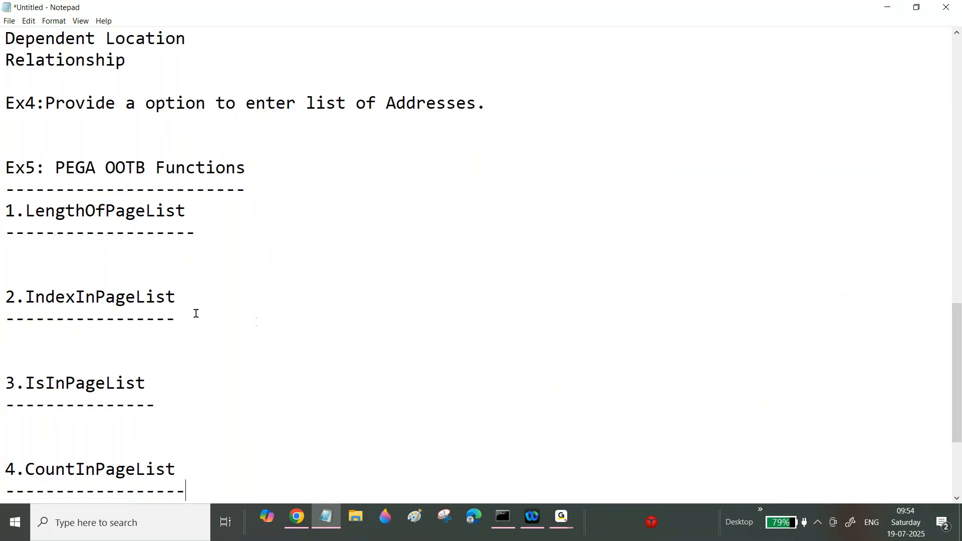
Step: Switch back to the browser and open the Copy Primary Dependent Details data transform
{"action": "left_click", "coordinate": [561, 517]}
{"action": "left_click", "coordinate": [628, 456]}
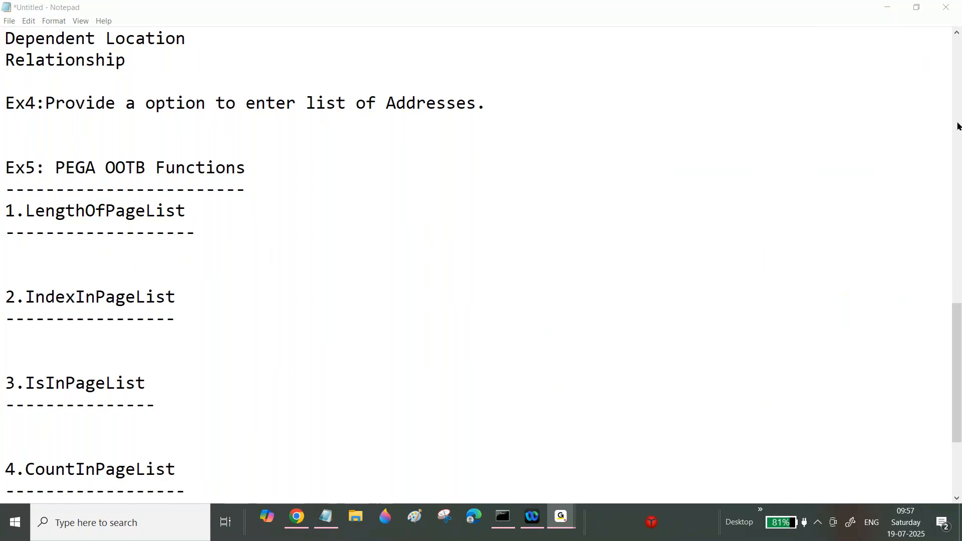
{"action": "left_click", "coordinate": [298, 518]}
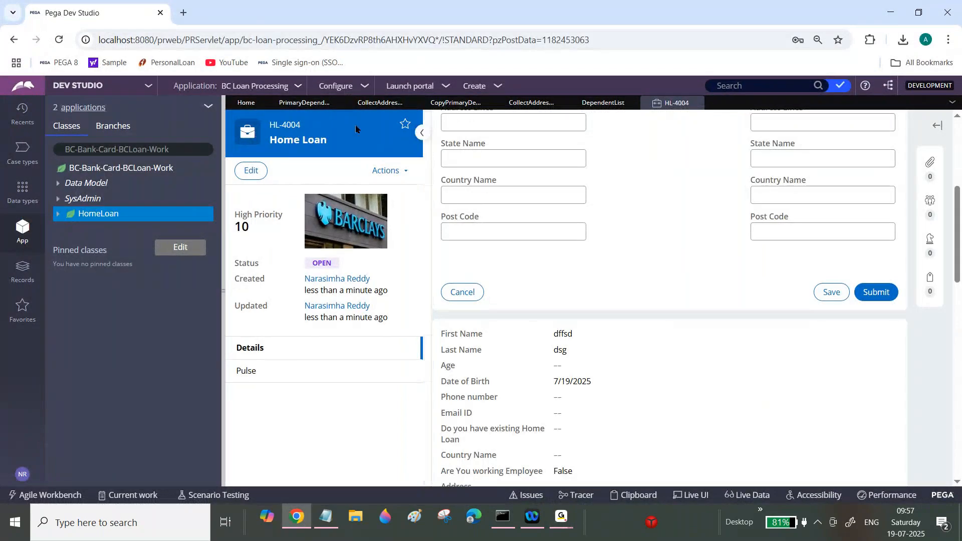
{"action": "left_click", "coordinate": [310, 109]}
{"action": "left_click", "coordinate": [446, 108]}
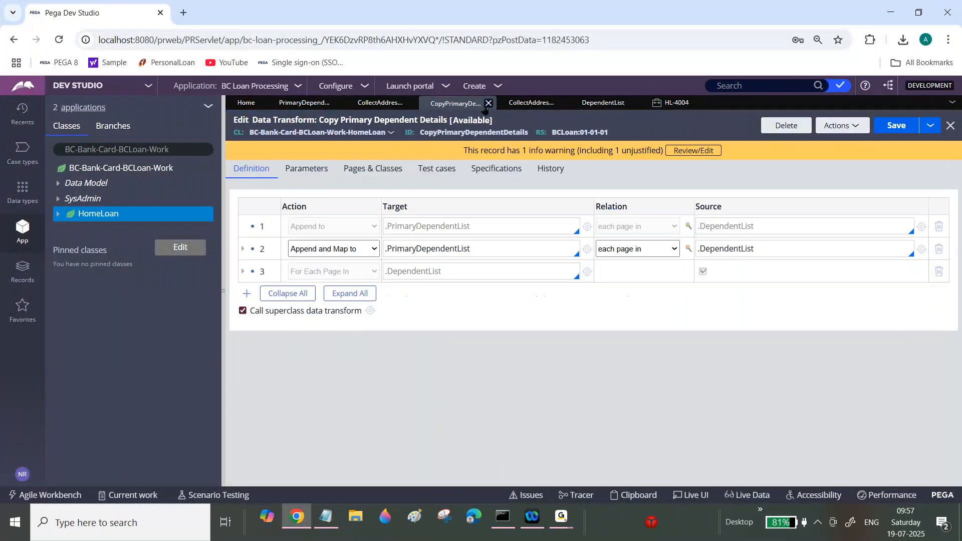
{"action": "left_click", "coordinate": [242, 272]}
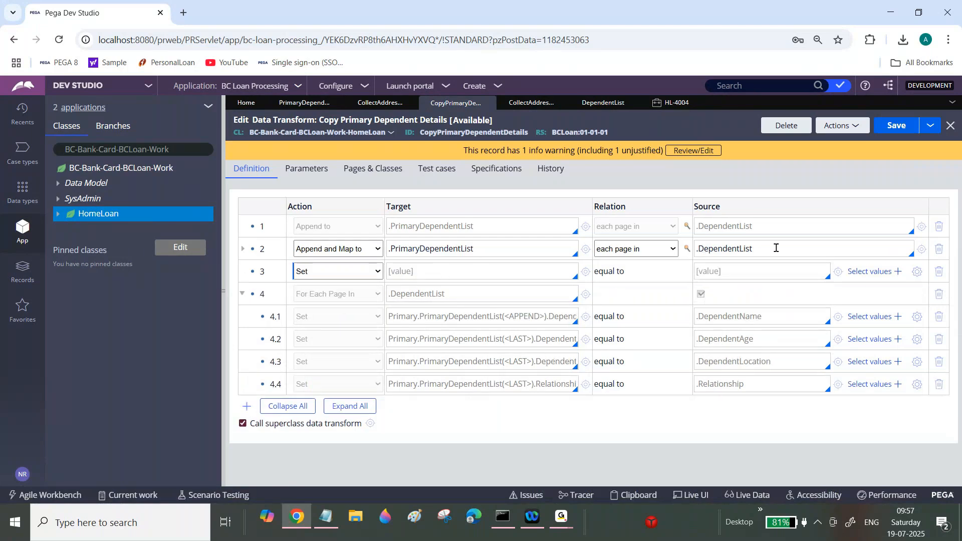
{"action": "left_click", "coordinate": [842, 126]}
{"action": "left_click", "coordinate": [799, 180]}
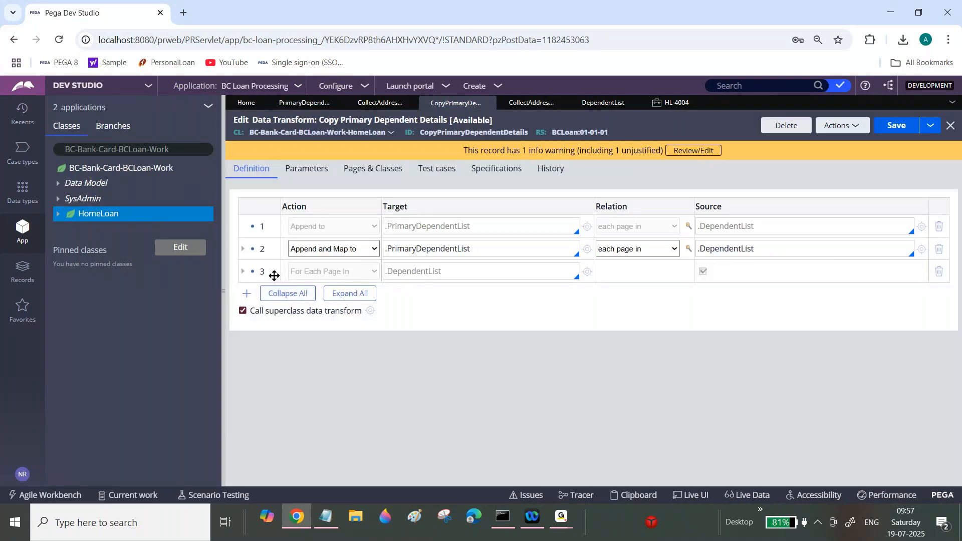
Step: Enable the step 3 For Each Page In loop over .DependentList and expand its child rows
{"action": "right_click", "coordinate": [269, 273]}
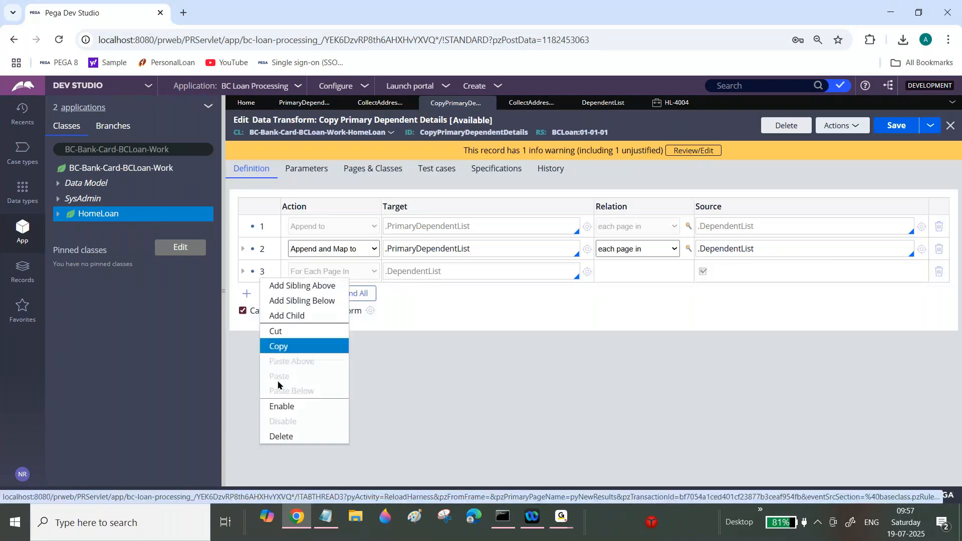
{"action": "left_click", "coordinate": [276, 411]}
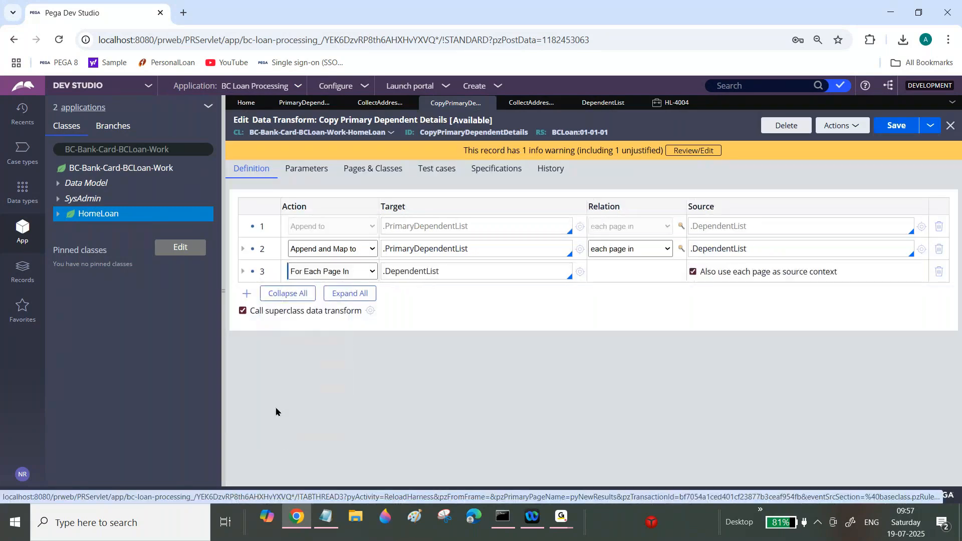
{"action": "left_click", "coordinate": [243, 273]}
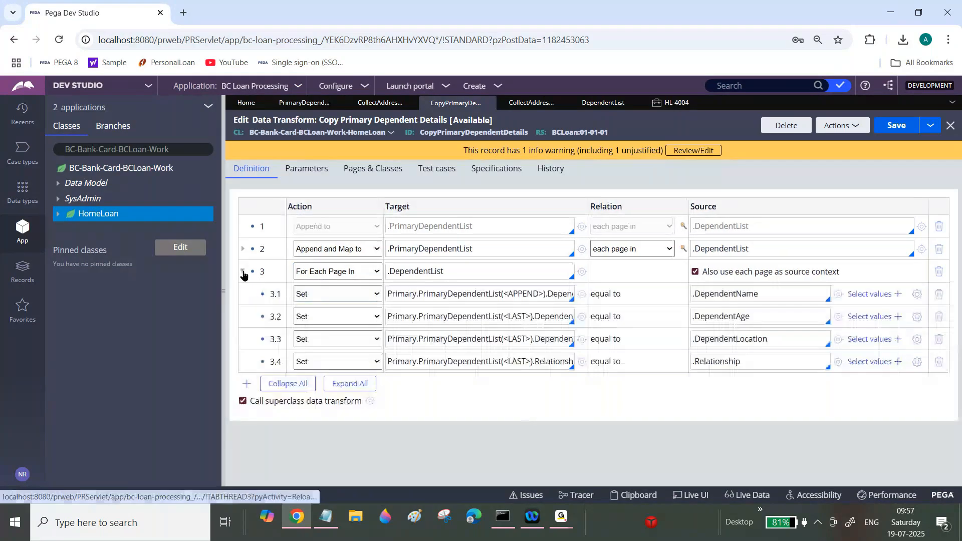
Step: Add an Integer parameter named Count to the data transform
{"action": "triple_click", "coordinate": [414, 359]}
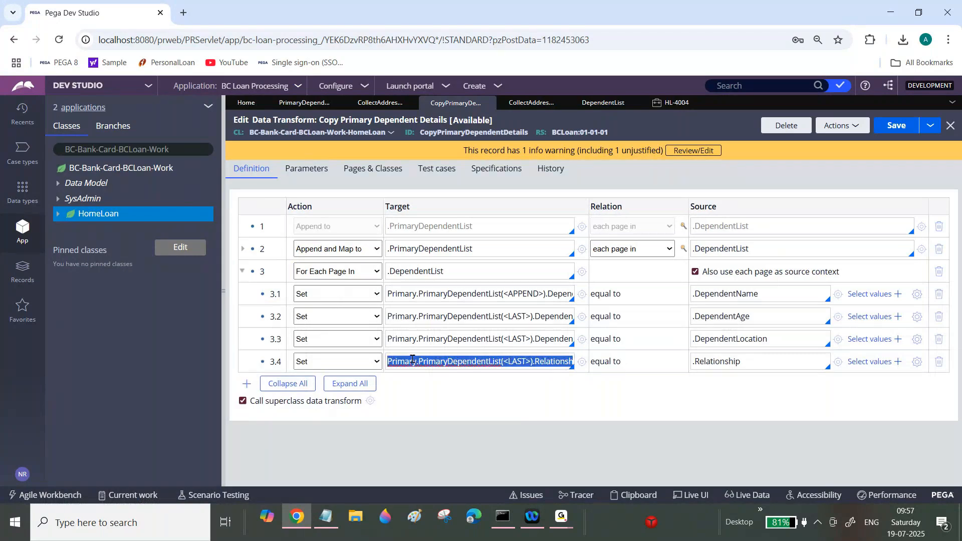
{"action": "left_click", "coordinate": [306, 169]}
{"action": "left_click", "coordinate": [244, 282]}
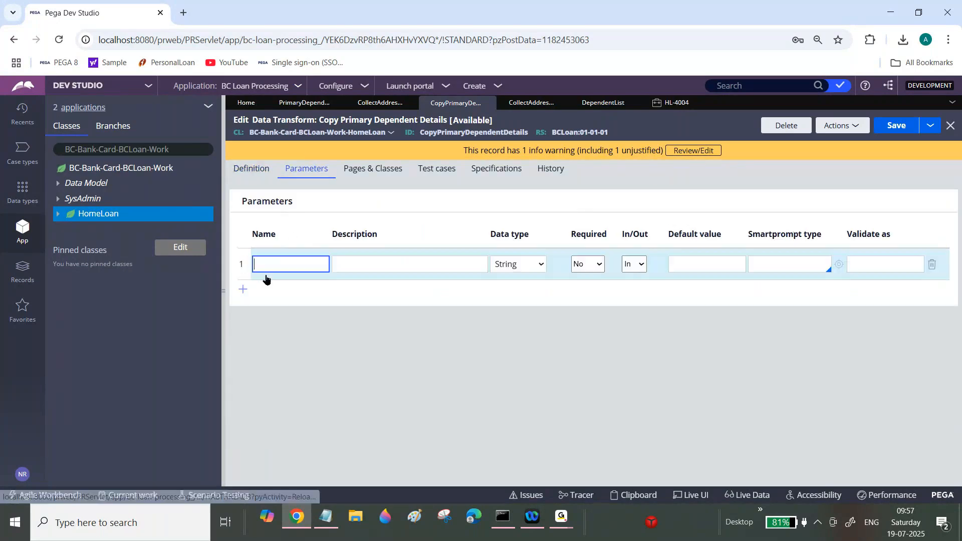
{"action": "type", "text": "Countr"}
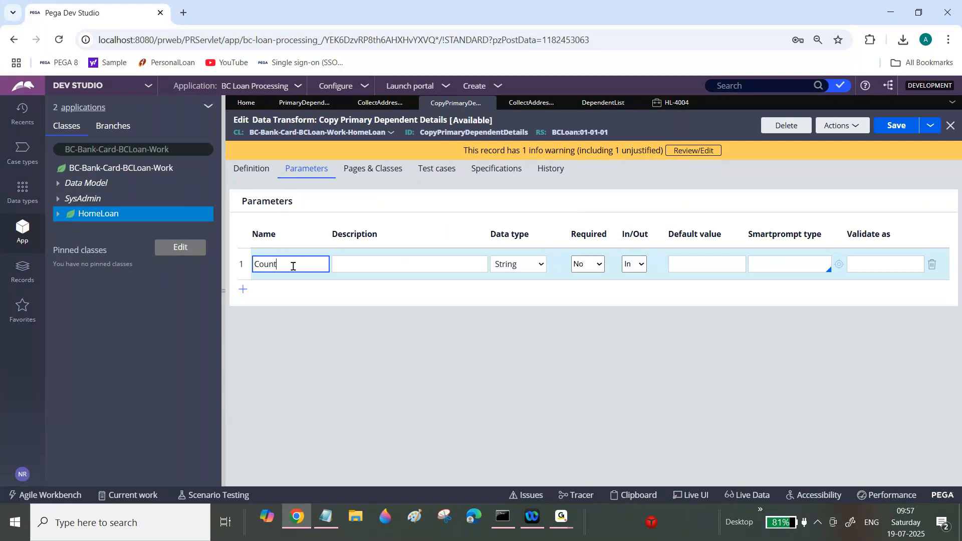
{"action": "left_click", "coordinate": [511, 275]}
{"action": "left_click", "coordinate": [516, 330]}
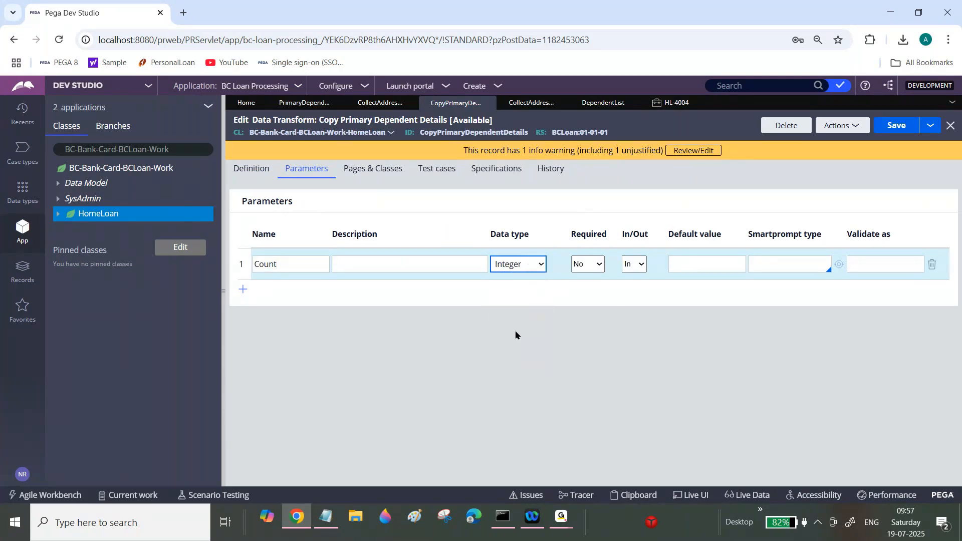
Step: Add child step 3.5 inside the loop that sets Param.Count equal to Param.Count+1
{"action": "left_click", "coordinate": [252, 171]}
{"action": "left_click", "coordinate": [725, 389]}
{"action": "left_click", "coordinate": [474, 379]}
{"action": "type", "text": "Pa"}
{"action": "key", "text": "BackSpace"}
{"action": "key", "text": "BackSpace"}
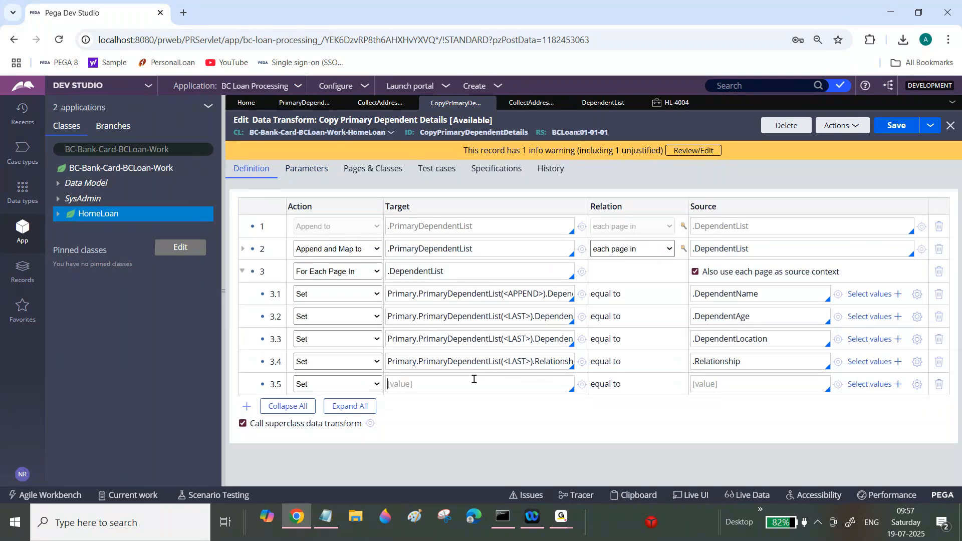
{"action": "type", "text": "Param.Count"}
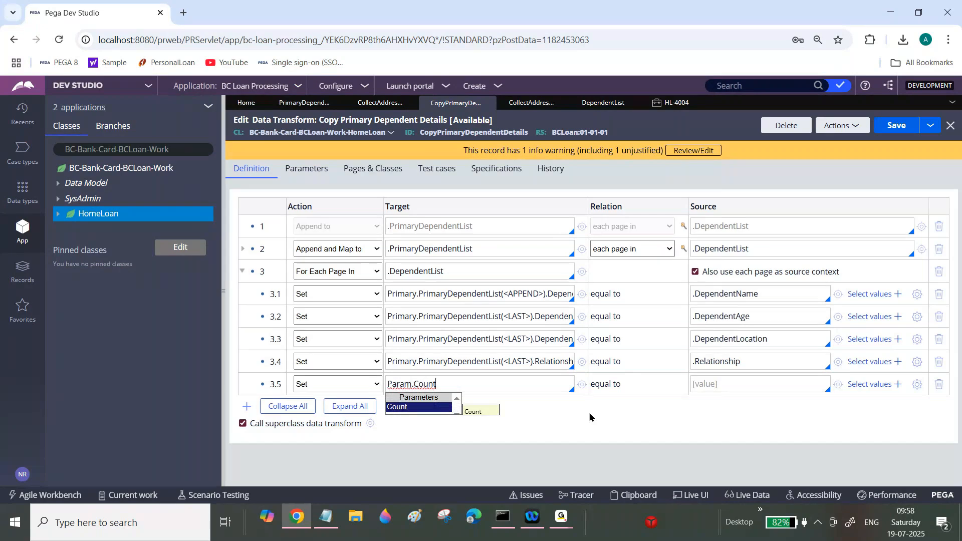
{"action": "double_click", "coordinate": [492, 386]}
{"action": "key", "text": "ctrl+c"}
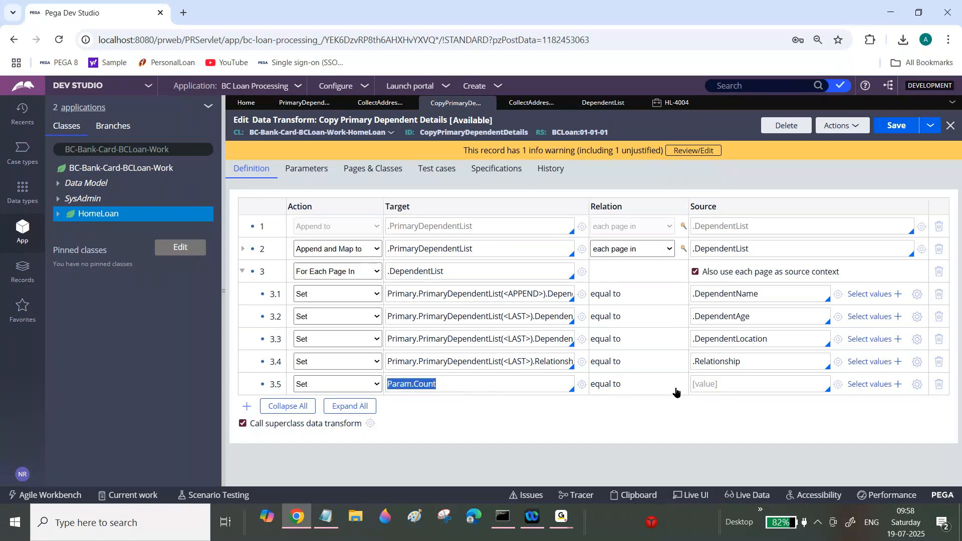
{"action": "left_click", "coordinate": [709, 382]}
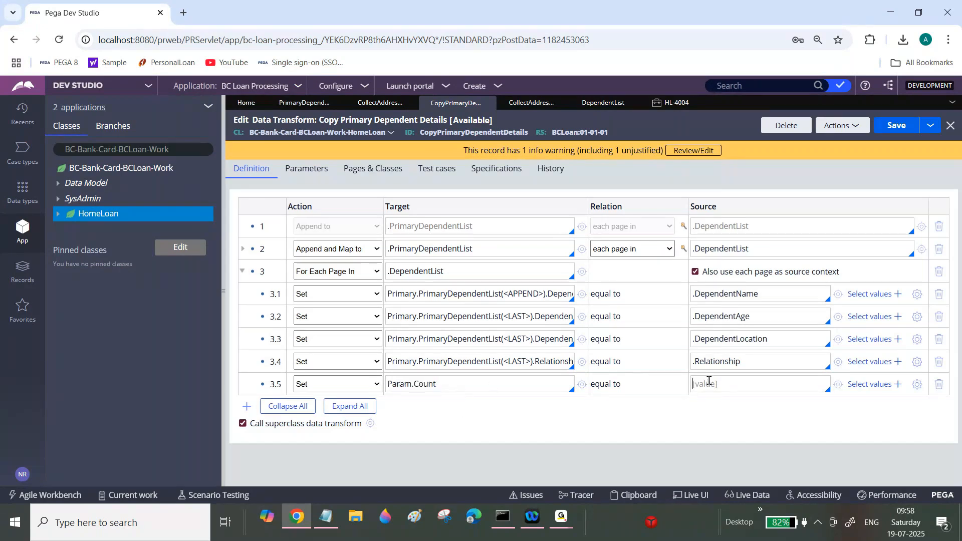
{"action": "key", "text": "ctrl+v"}
{"action": "type", "text": "+1"}
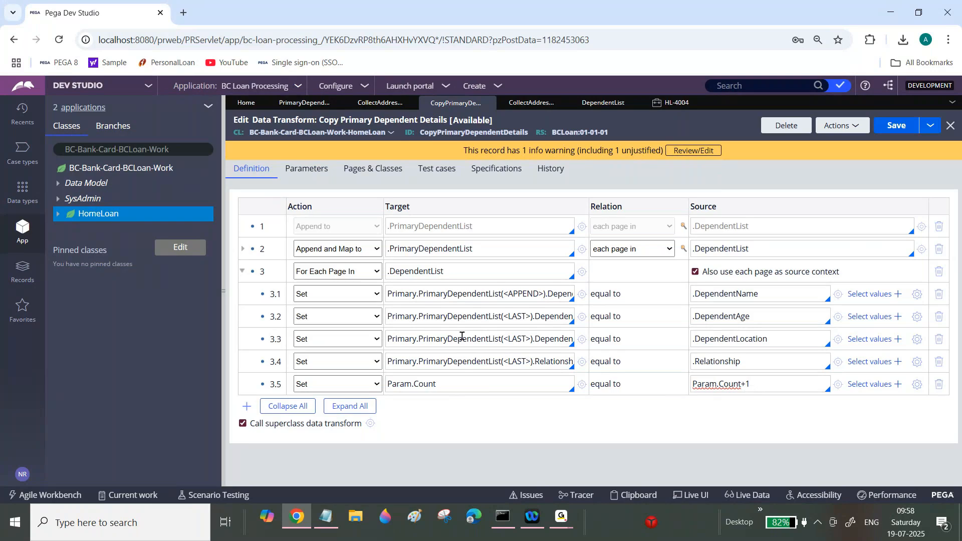
{"action": "double_click", "coordinate": [432, 272]}
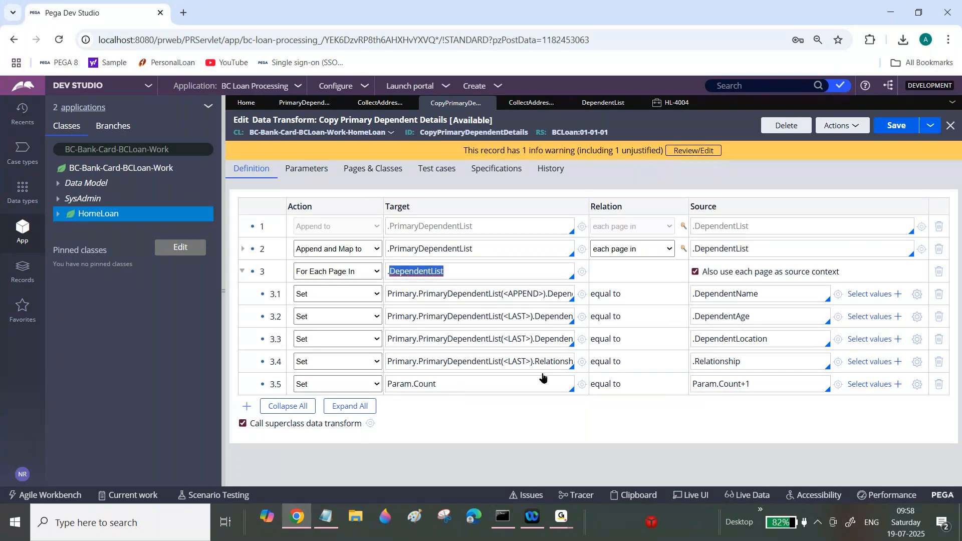
{"action": "double_click", "coordinate": [453, 383]}
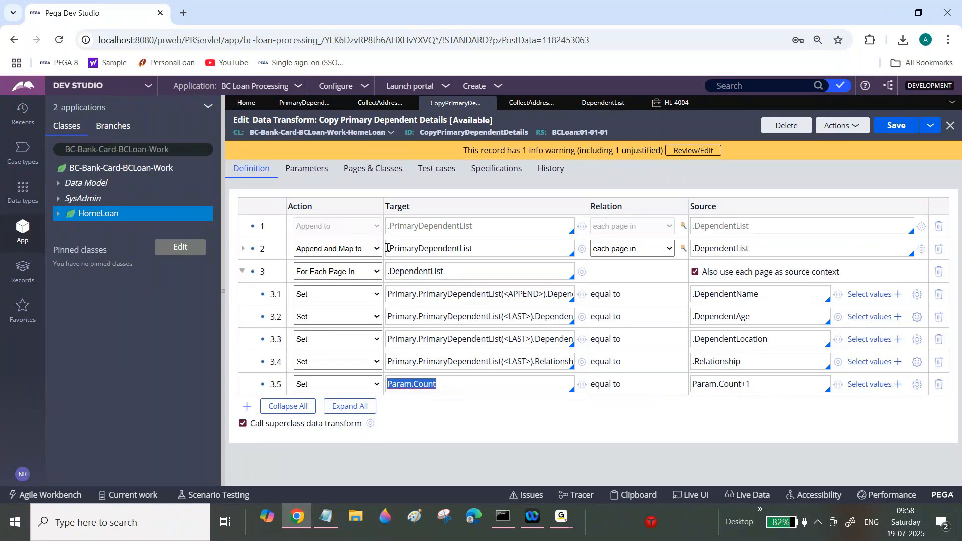
{"action": "left_click", "coordinate": [412, 267]}
{"action": "double_click", "coordinate": [413, 267]}
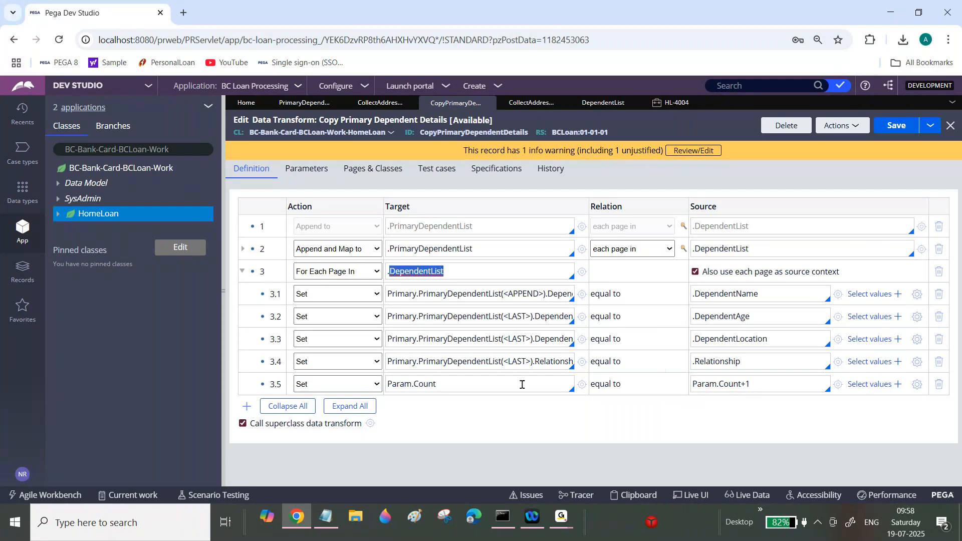
{"action": "double_click", "coordinate": [450, 381]}
{"action": "triple_click", "coordinate": [451, 381]}
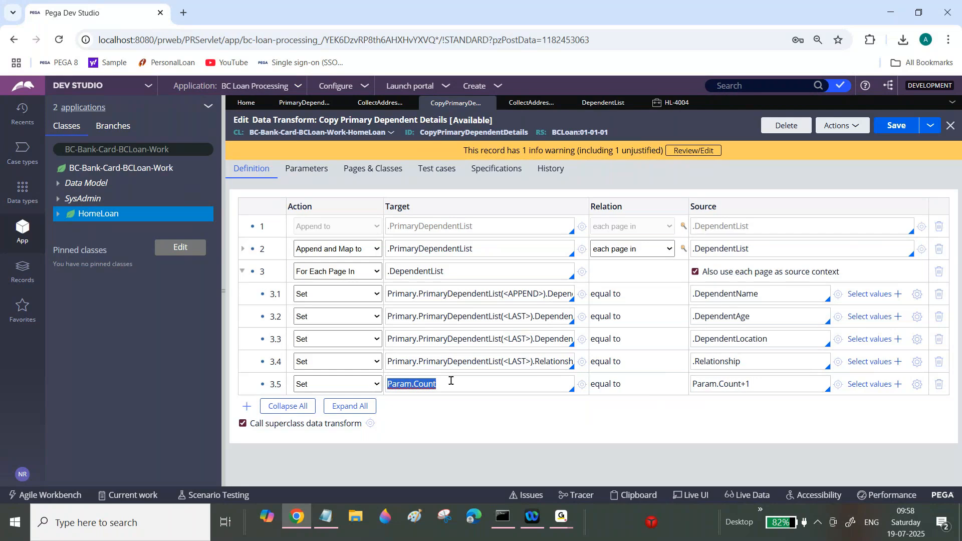
{"action": "left_click", "coordinate": [565, 516]}
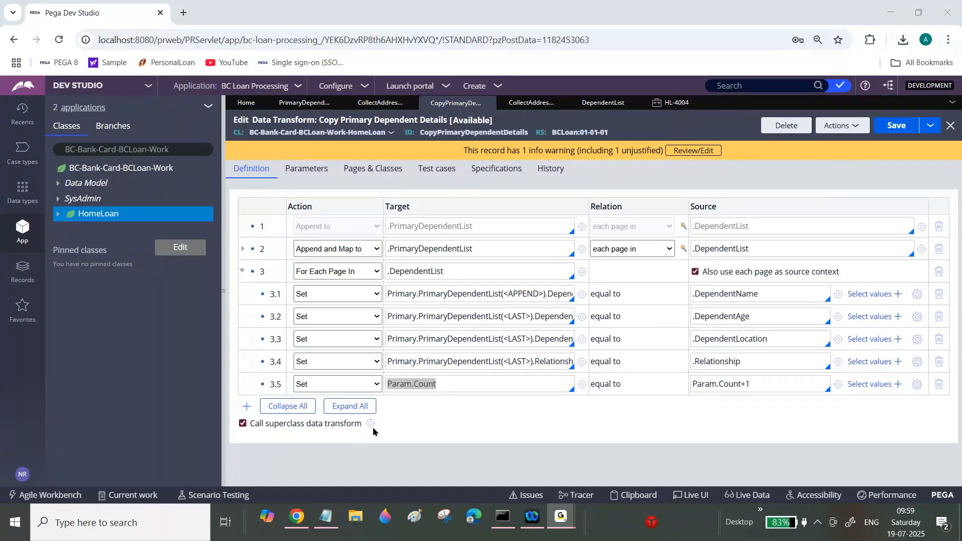
Step: In Notepad, note under LengthOfPageList: "-->It will calculate the legnth of PageList Property"
{"action": "left_click", "coordinate": [328, 533]}
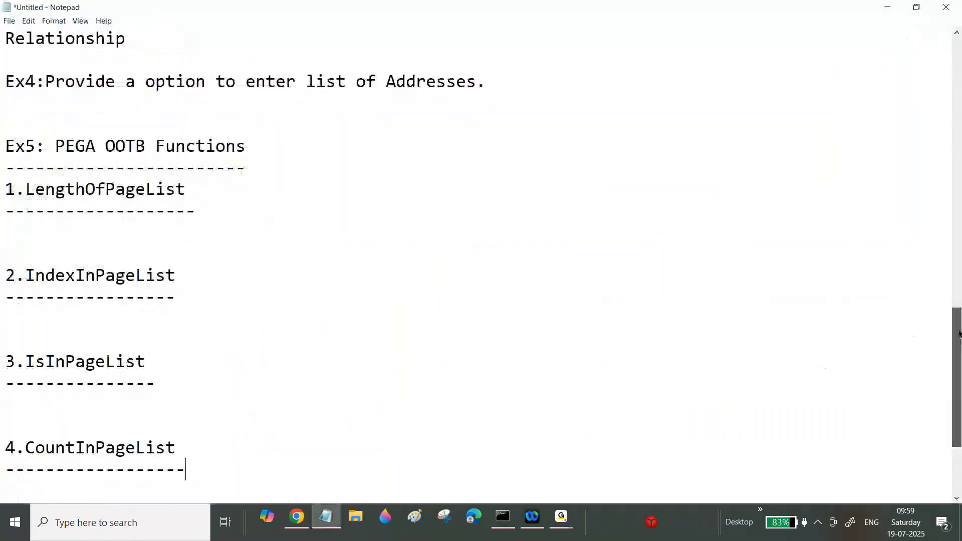
{"action": "left_click_drag", "start_coordinate": [26, 191], "coordinate": [253, 186]}
{"action": "left_click", "coordinate": [203, 210]}
{"action": "key", "text": "Return"}
{"action": "type", "text": "-->"}
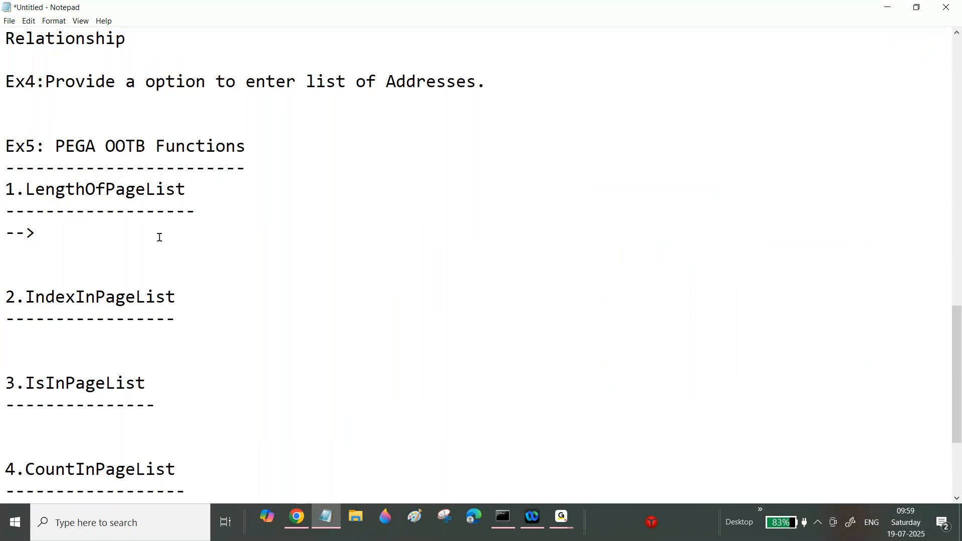
{"action": "type", "text": "It will c"}
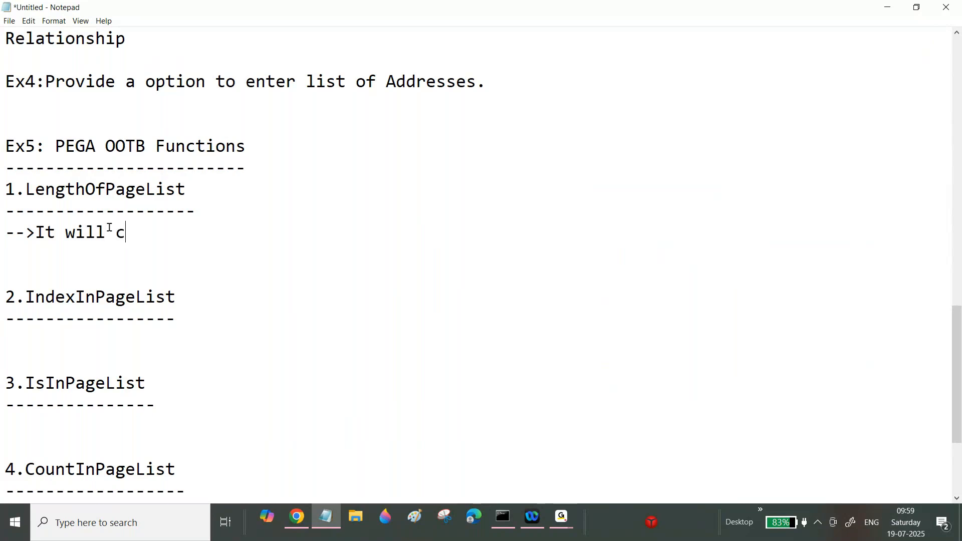
{"action": "type", "text": "alculate the le"}
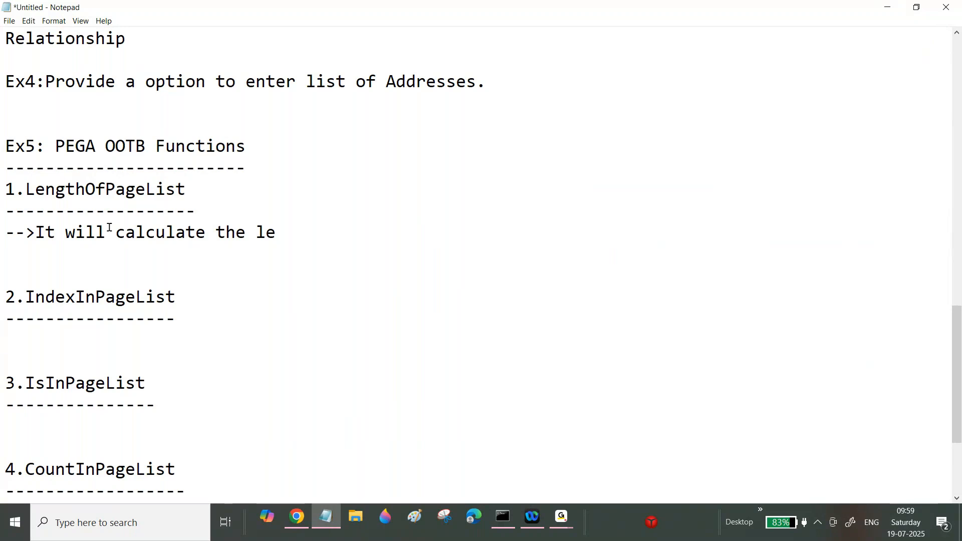
{"action": "type", "text": "gnth of "}
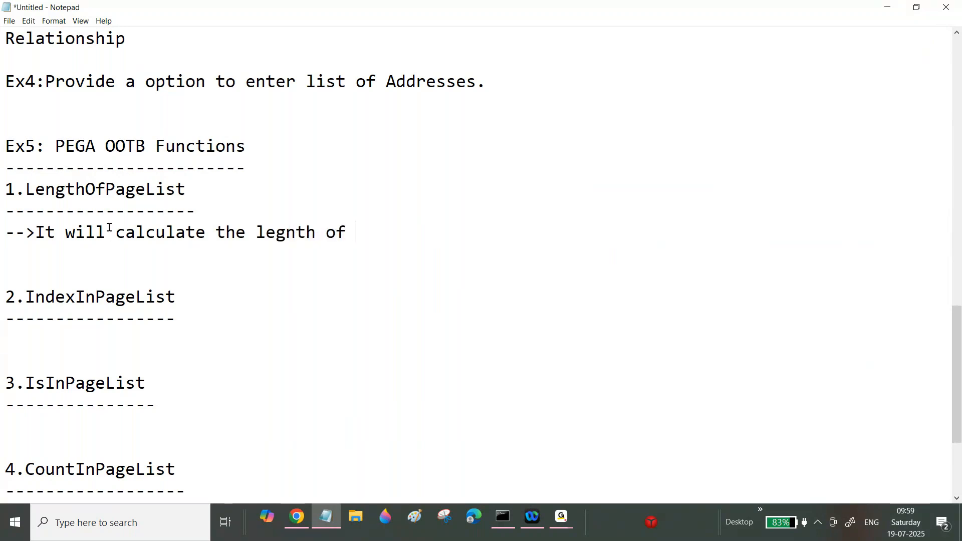
{"action": "type", "text": "PageList P"}
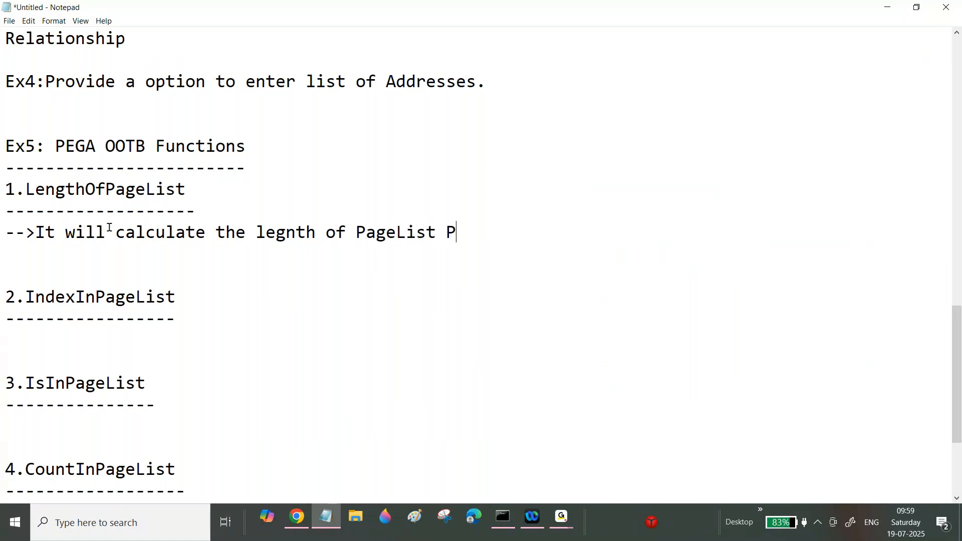
{"action": "type", "text": "roperty"}
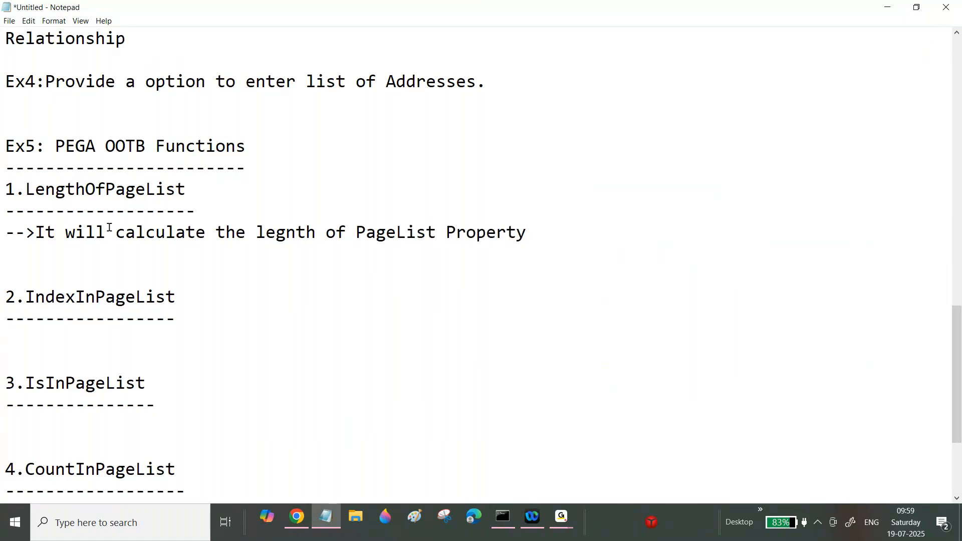
Step: Back in the browser, disable the step 3 For Each Page In loop and collapse its child rows
{"action": "left_click", "coordinate": [299, 523]}
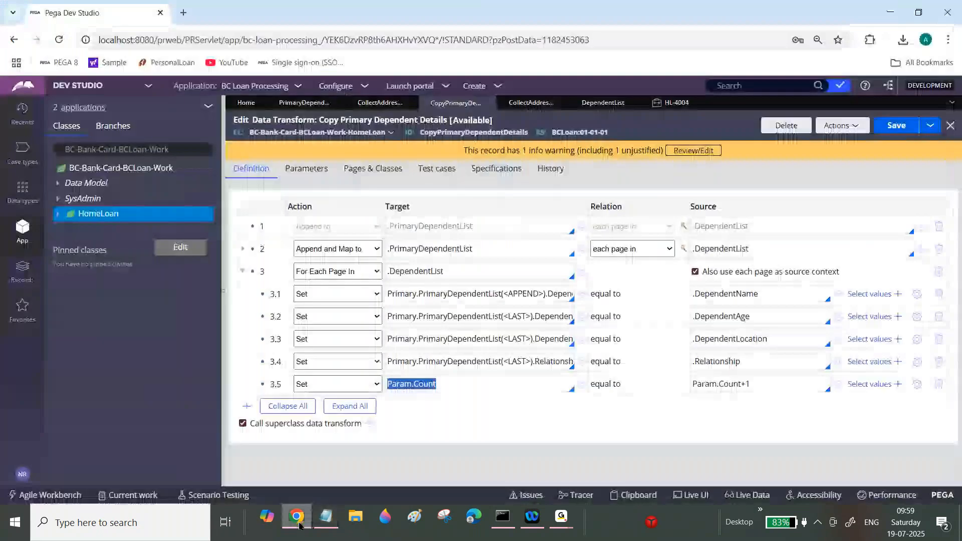
{"action": "right_click", "coordinate": [265, 275]}
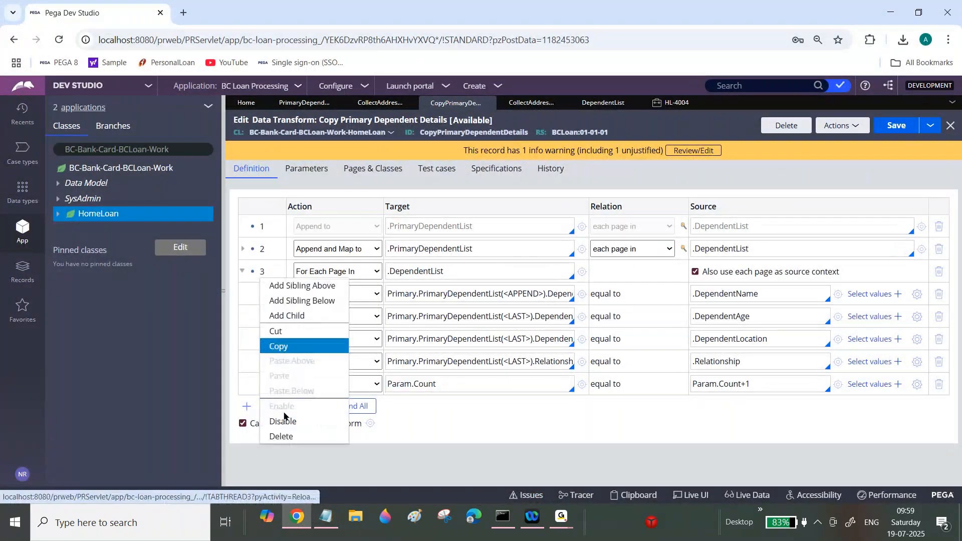
{"action": "left_click", "coordinate": [280, 426]}
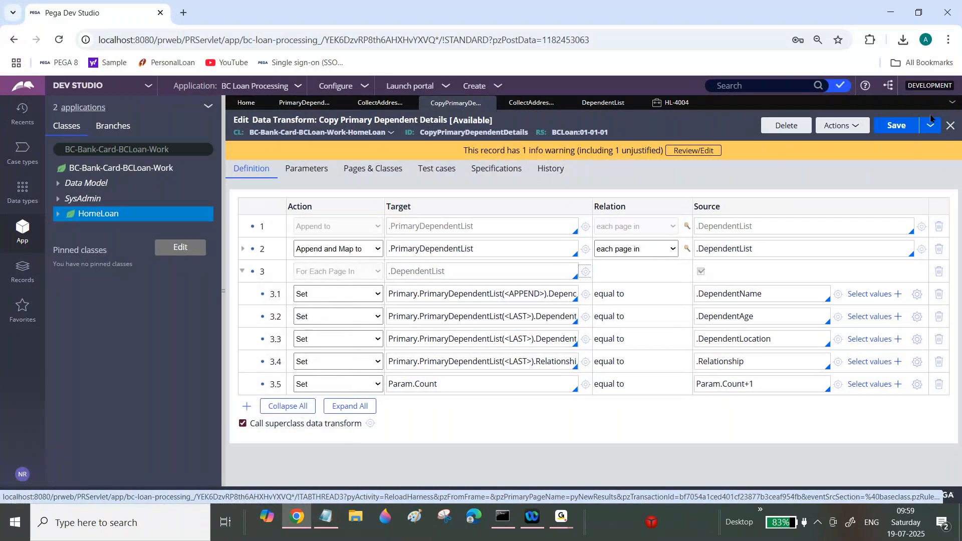
{"action": "left_click", "coordinate": [242, 271]}
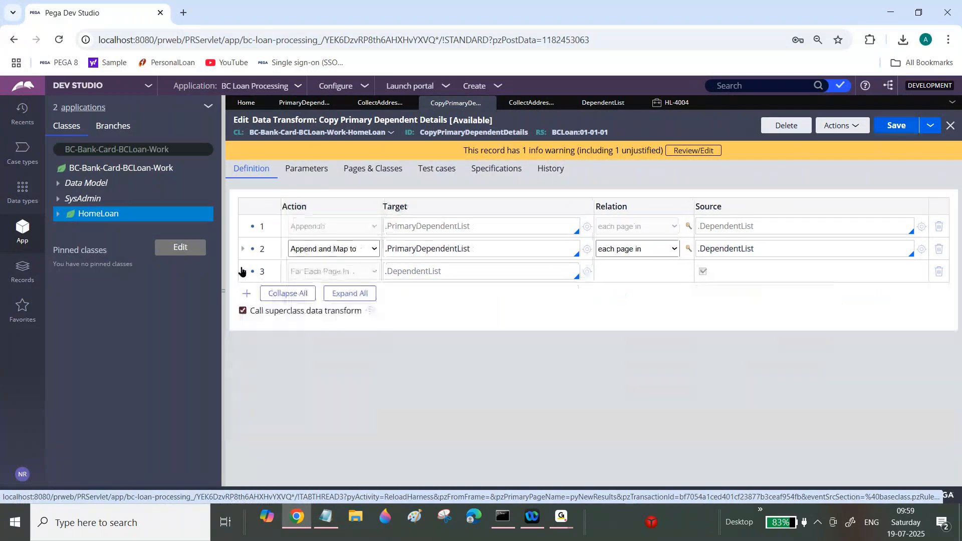
Step: Close the HL-4004 case tab and create a new Home Loan case, showing its dependent information section
{"action": "left_click", "coordinate": [674, 103]}
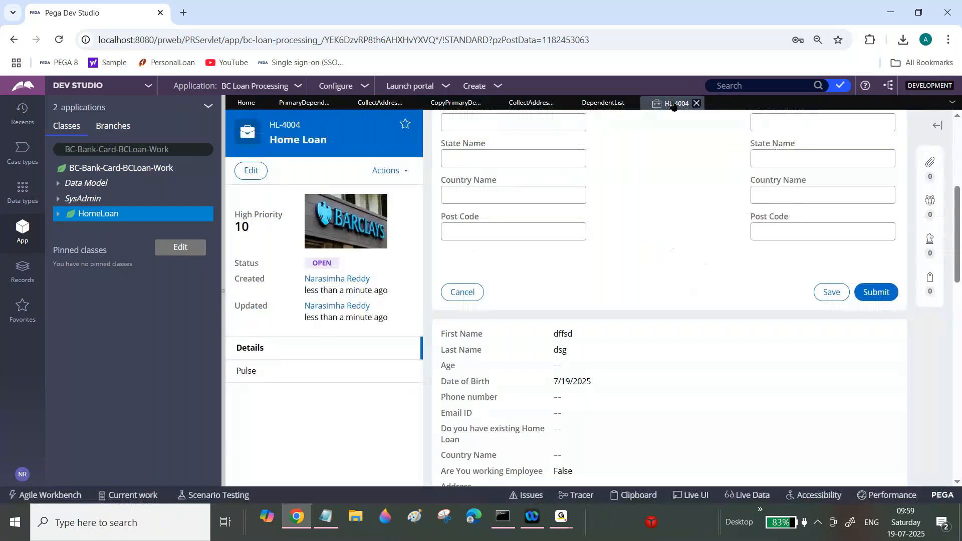
{"action": "left_click", "coordinate": [698, 104]}
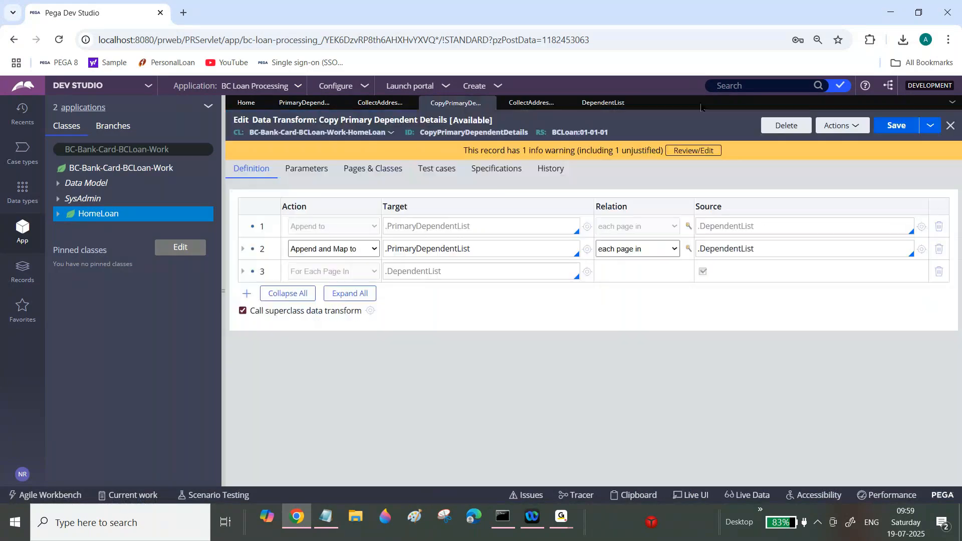
{"action": "left_click", "coordinate": [484, 85]}
{"action": "mouse_move", "coordinate": [522, 98]}
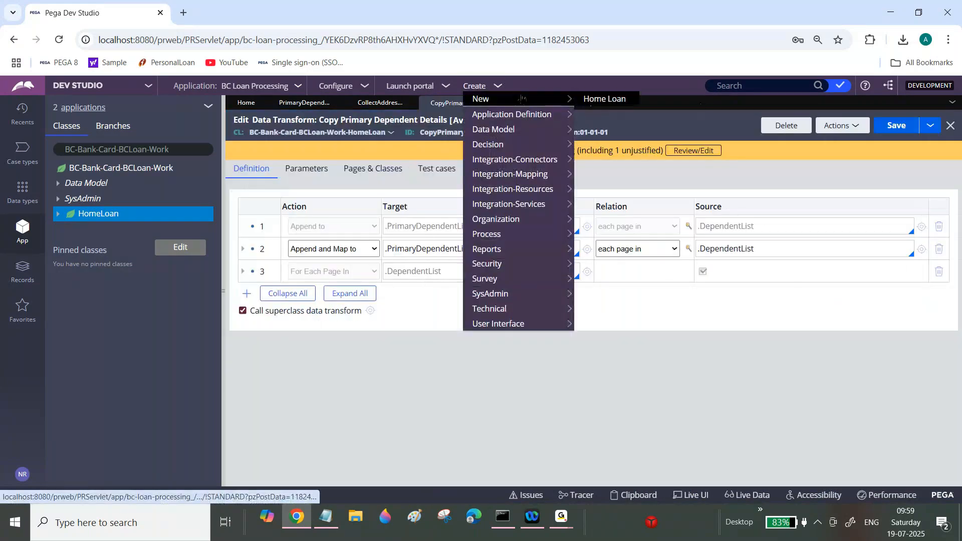
{"action": "left_click", "coordinate": [596, 99]}
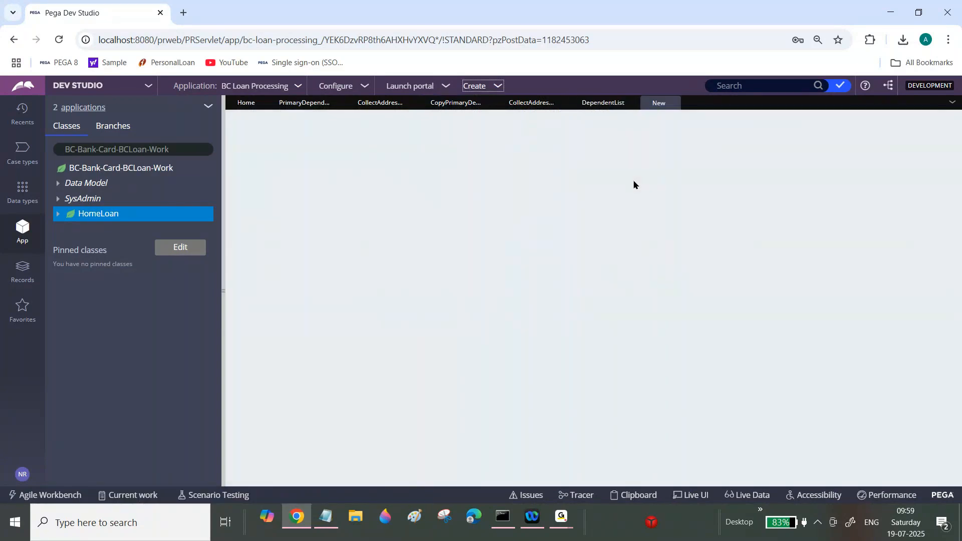
{"action": "scroll", "coordinate": [634, 184], "scroll_direction": "down", "scroll_amount": 5}
{"action": "scroll", "coordinate": [531, 241], "scroll_direction": "down", "scroll_amount": 1}
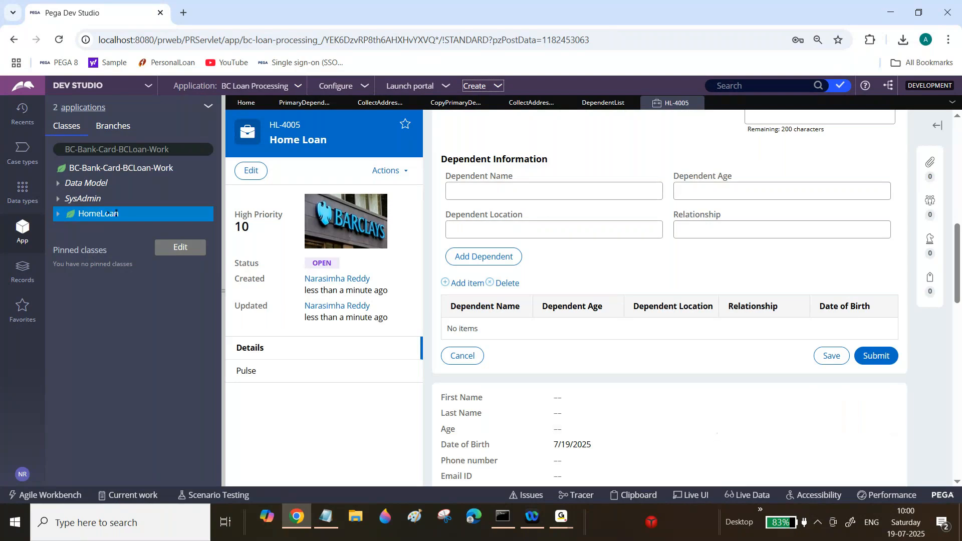
Step: Create a new data transform on the HomeLoan class labelled Validate Dependent Details and open it
{"action": "right_click", "coordinate": [101, 215]}
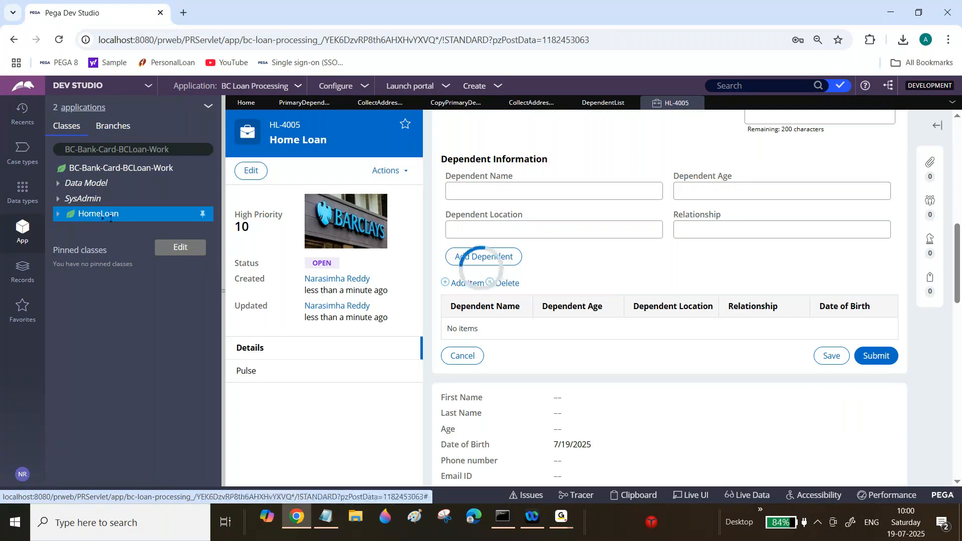
{"action": "right_click", "coordinate": [101, 216]}
{"action": "mouse_move", "coordinate": [175, 231]}
{"action": "mouse_move", "coordinate": [211, 245]}
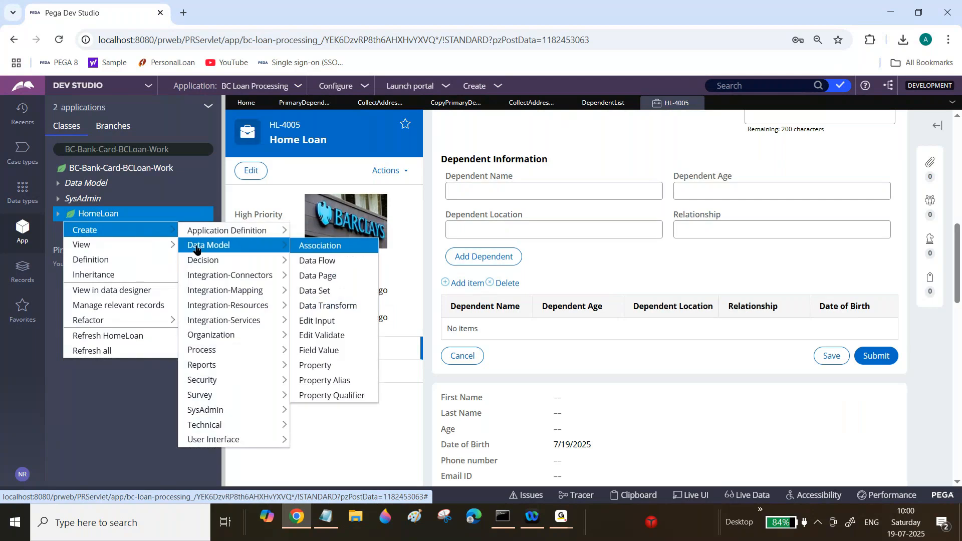
{"action": "left_click", "coordinate": [313, 307]}
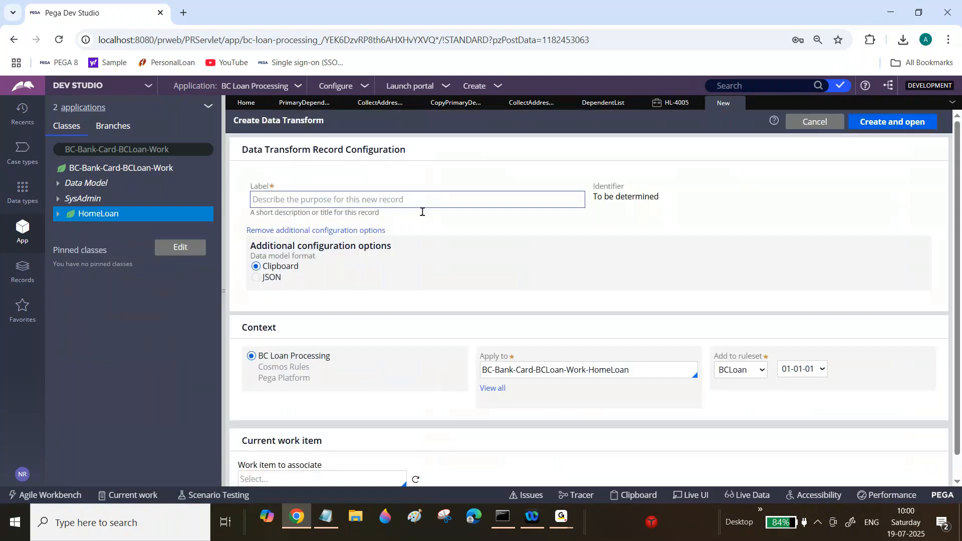
{"action": "left_click", "coordinate": [423, 199]}
{"action": "type", "text": "Val"}
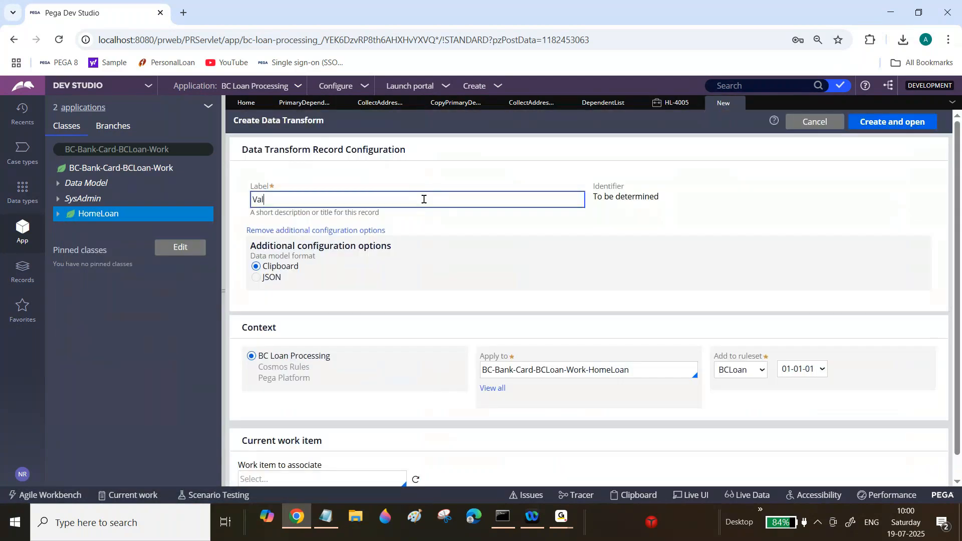
{"action": "type", "text": "idate Dependent Details"}
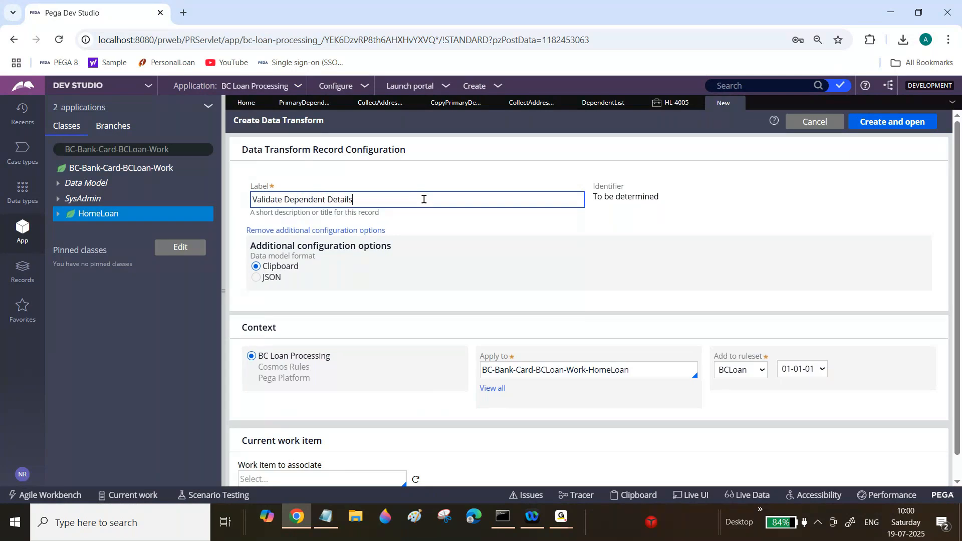
{"action": "left_click", "coordinate": [898, 124]}
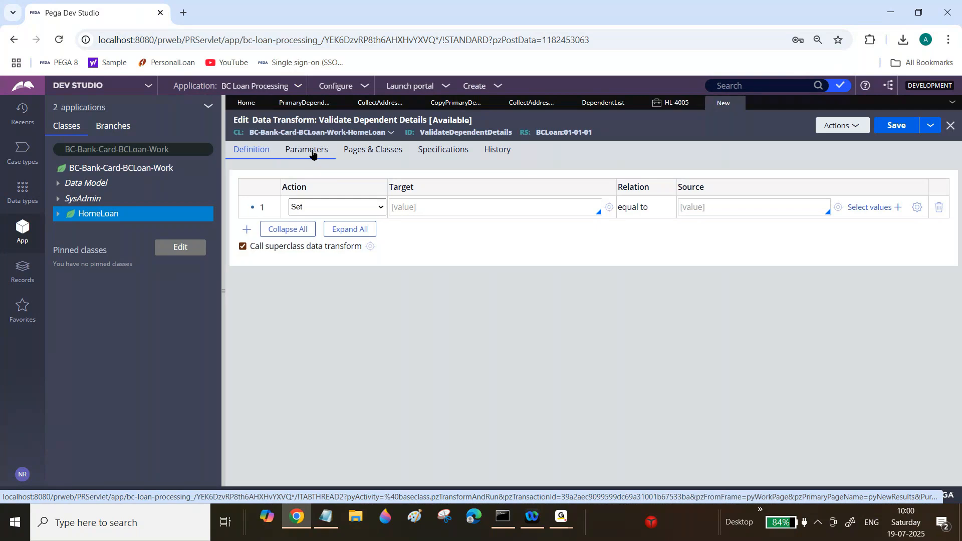
Step: Set the first step's target to Param.DependentCount and copy that name
{"action": "left_click", "coordinate": [419, 206]}
{"action": "type", "text": "Param.D"}
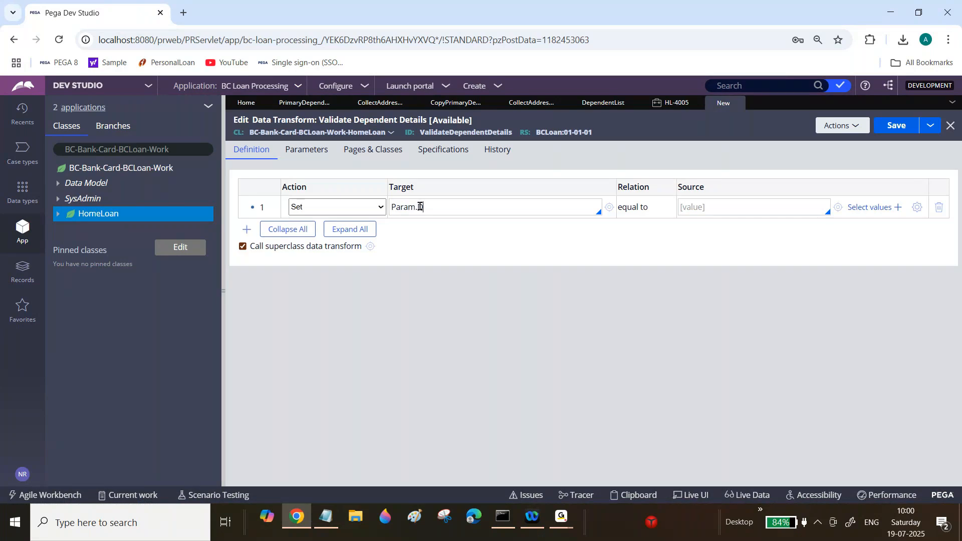
{"action": "type", "text": "ependentCount"}
{"action": "key", "text": "ctrl+a"}
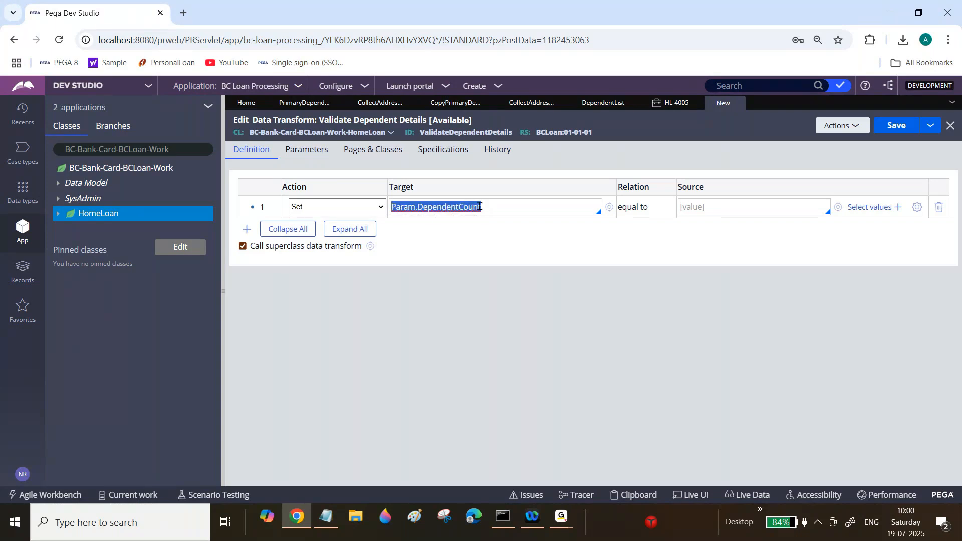
{"action": "double_click", "coordinate": [463, 205]}
{"action": "key", "text": "ctrl+c"}
Step: Add an Integer parameter named DependentCount to the data transform
{"action": "left_click", "coordinate": [306, 149]}
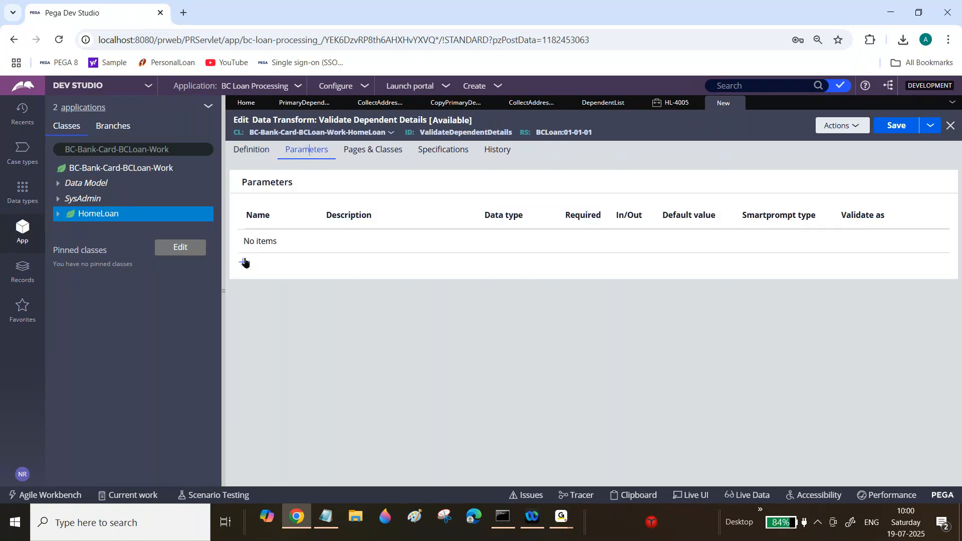
{"action": "left_click", "coordinate": [245, 261]}
{"action": "key", "text": "ctrl+v"}
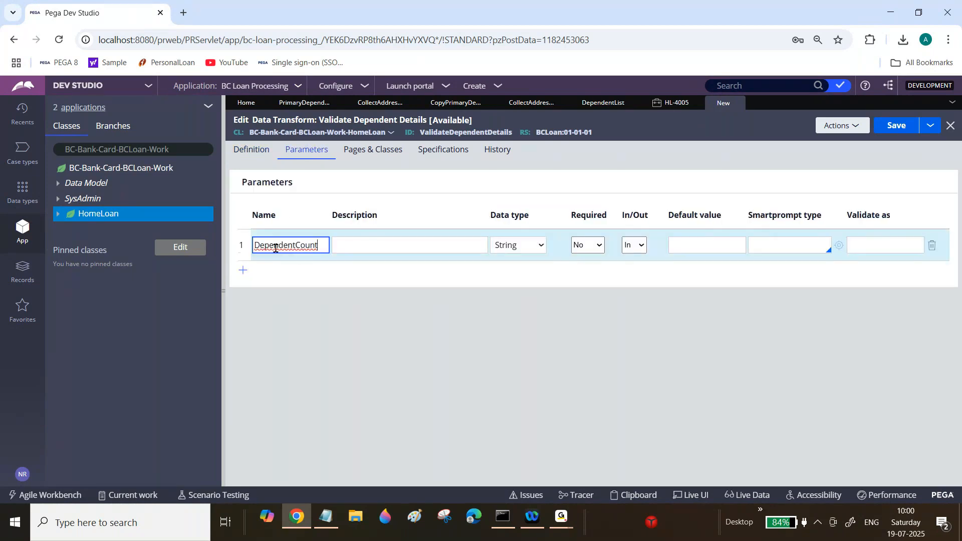
{"action": "left_click", "coordinate": [533, 246]}
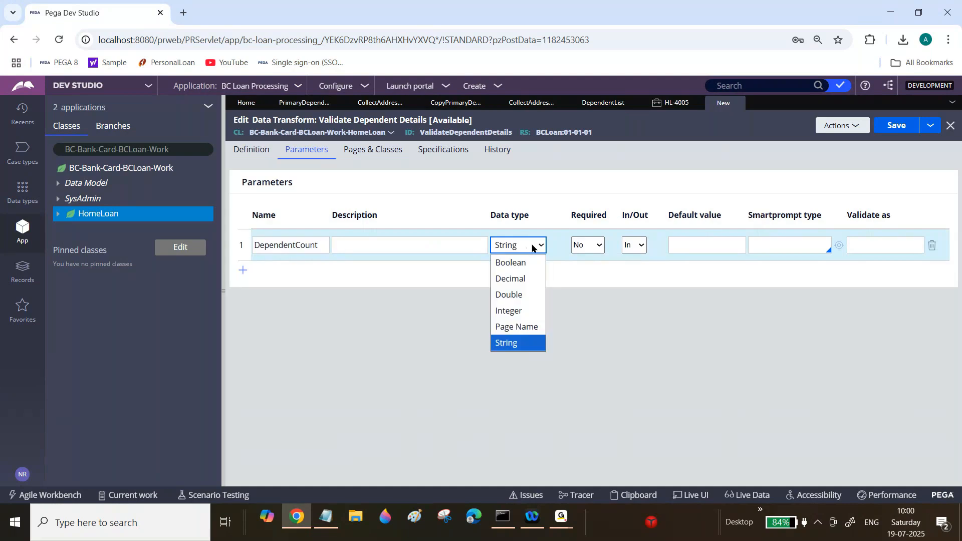
{"action": "left_click", "coordinate": [514, 311]}
Step: Open the expression builder for the first step's source and search its functions for Length
{"action": "left_click", "coordinate": [248, 151]}
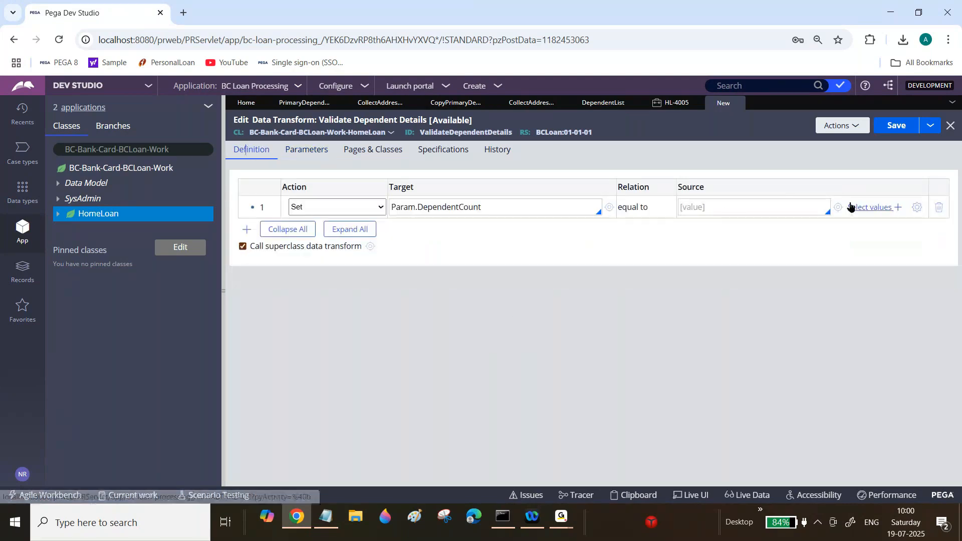
{"action": "left_click", "coordinate": [224, 275]}
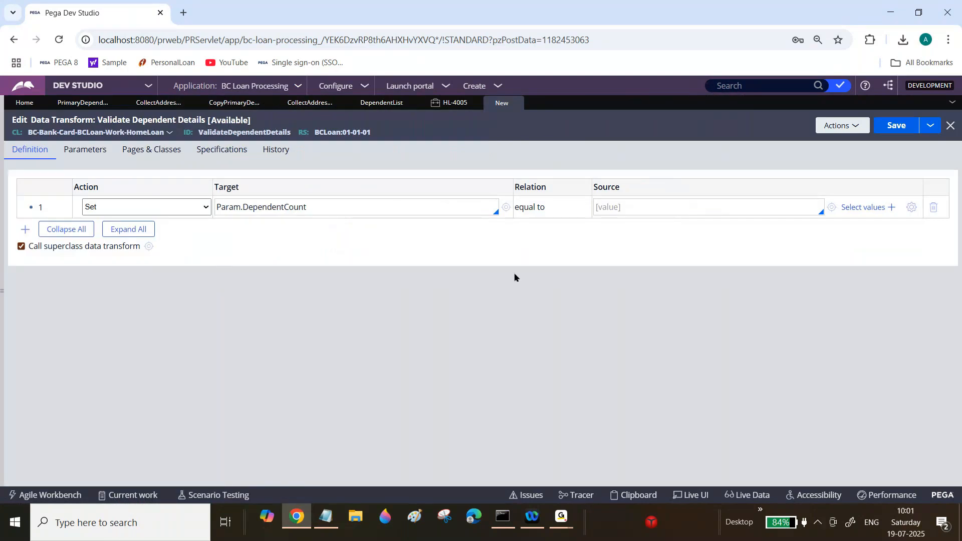
{"action": "left_click", "coordinate": [911, 207]}
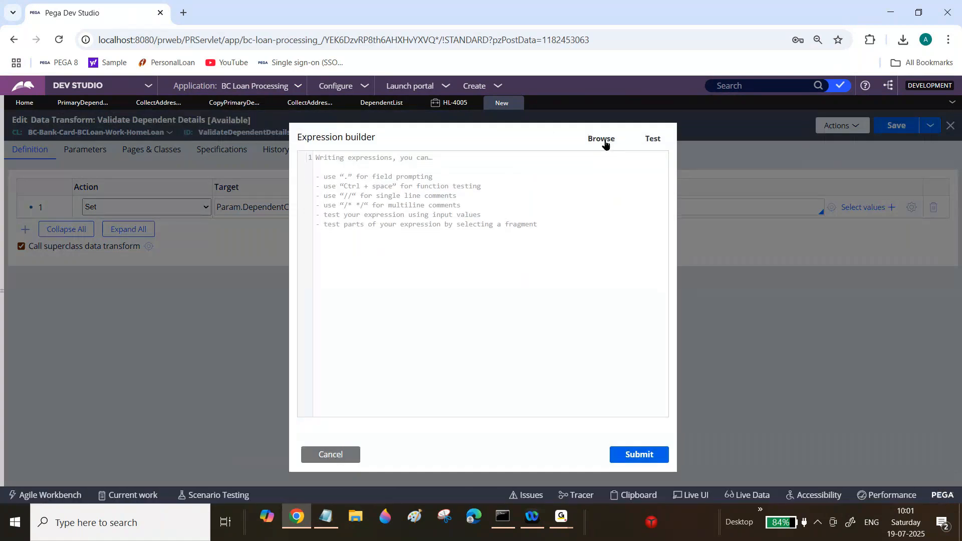
{"action": "left_click", "coordinate": [604, 143]}
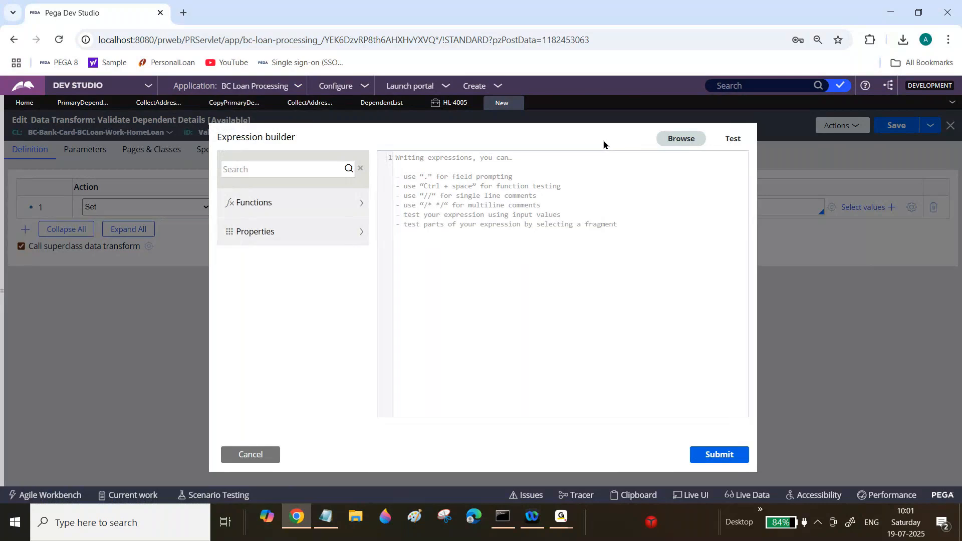
{"action": "left_click", "coordinate": [305, 169]}
{"action": "left_click", "coordinate": [364, 205]}
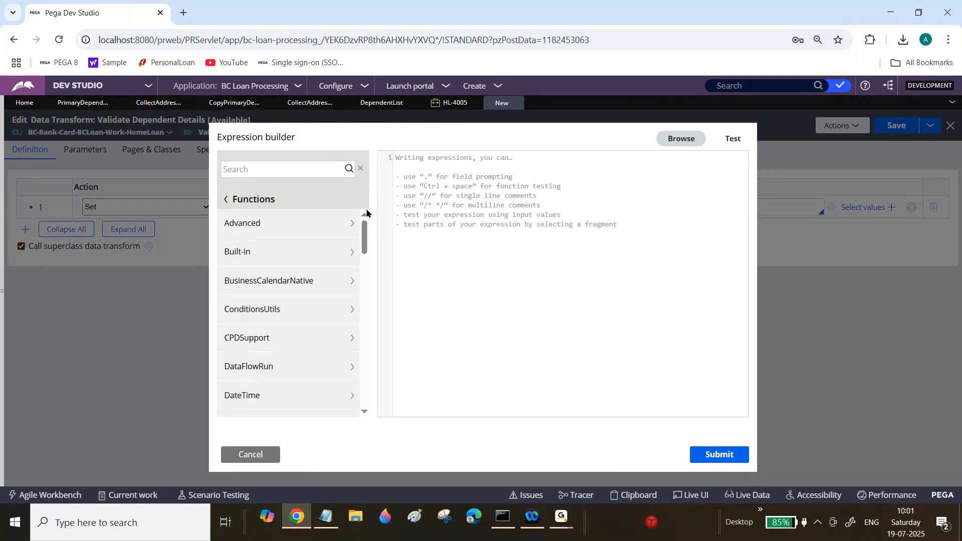
{"action": "mouse_move", "coordinate": [364, 231]}
{"action": "left_mouse_down"}
{"action": "mouse_move", "coordinate": [367, 286]}
{"action": "mouse_move", "coordinate": [368, 227]}
{"action": "left_mouse_up"}
{"action": "left_click", "coordinate": [307, 169]}
{"action": "type", "text": "Length"}
{"action": "left_click", "coordinate": [348, 169]}
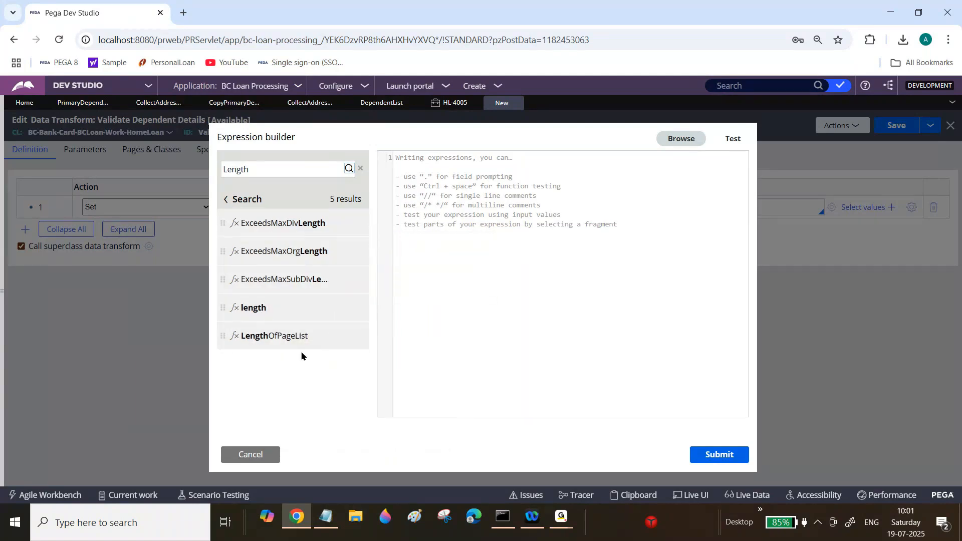
Step: Insert LengthOfPageList with .DependentList as argument and submit it as the first step's source
{"action": "mouse_move", "coordinate": [256, 337]}
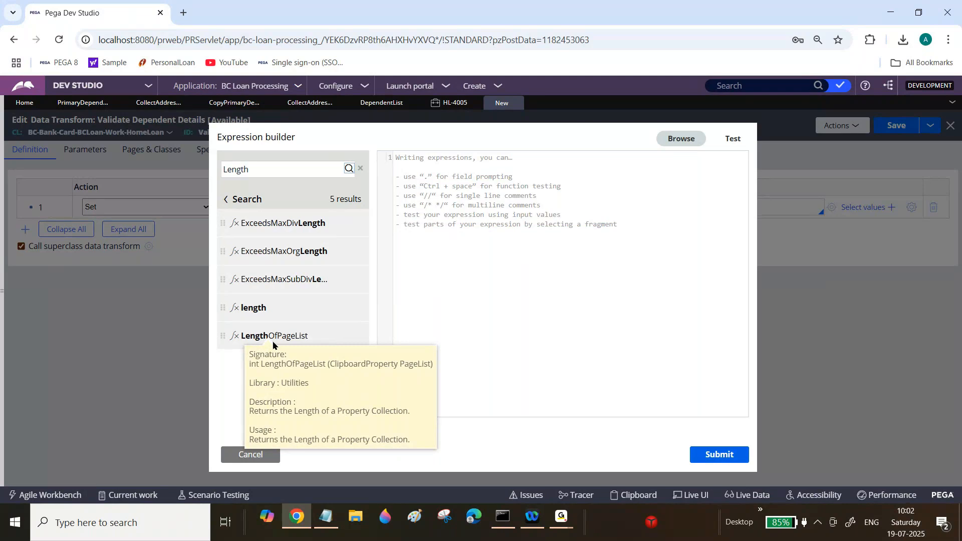
{"action": "mouse_move", "coordinate": [301, 341]}
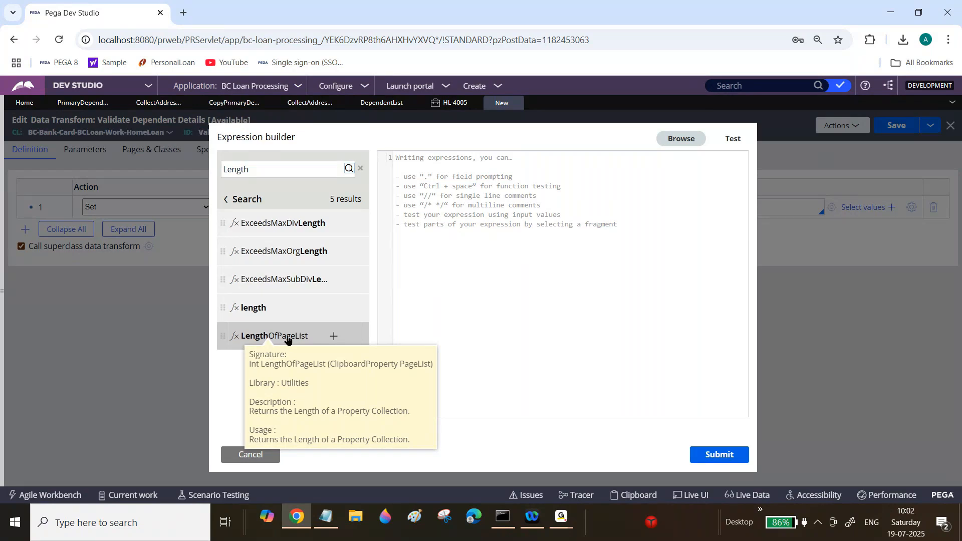
{"action": "left_click", "coordinate": [333, 338]}
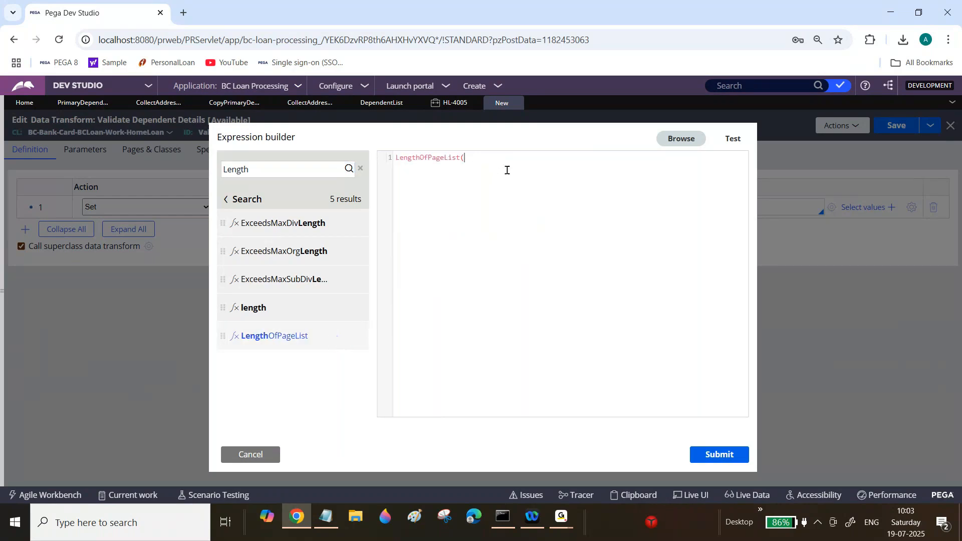
{"action": "type", "text": "."}
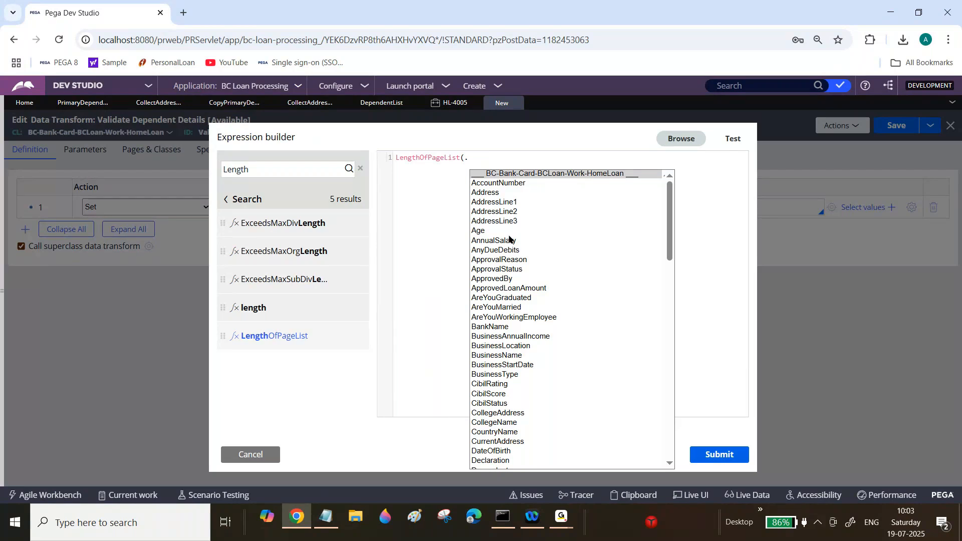
{"action": "type", "text": "dep"}
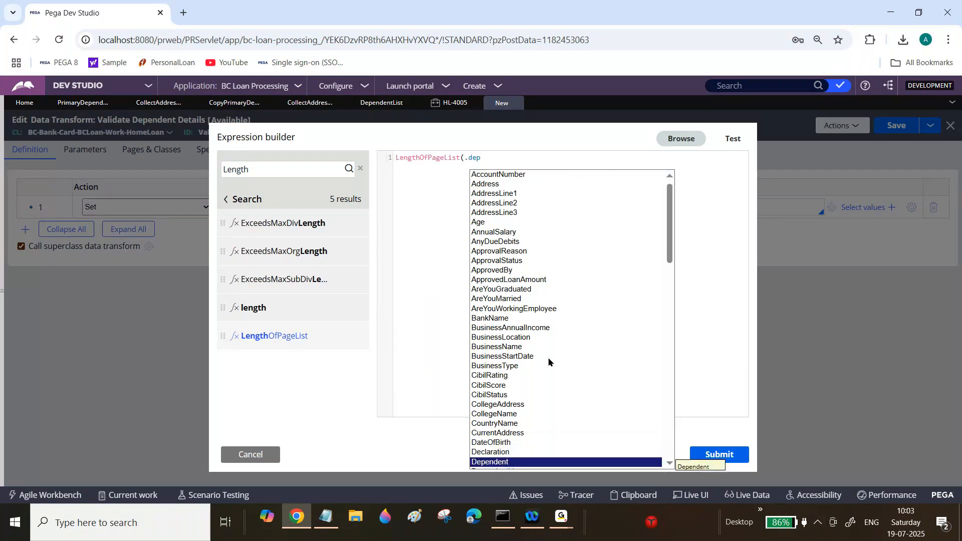
{"action": "left_click", "coordinate": [669, 465]}
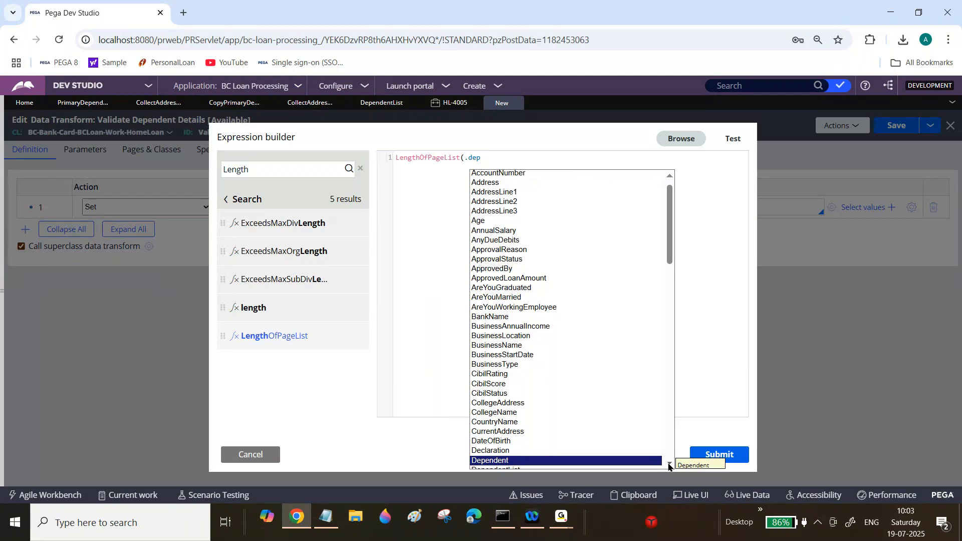
{"action": "left_click", "coordinate": [668, 465]}
{"action": "left_click", "coordinate": [669, 465]}
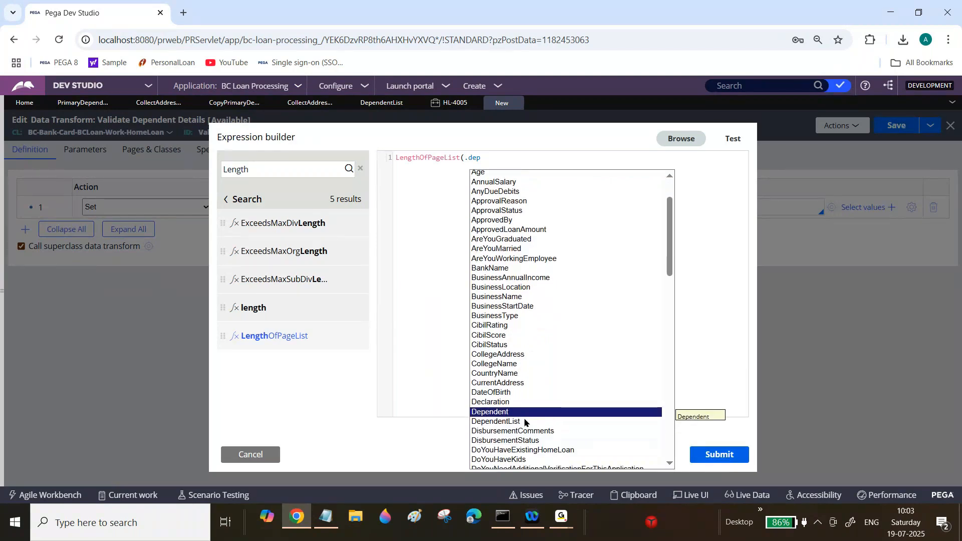
{"action": "left_click", "coordinate": [507, 424]}
{"action": "mouse_move", "coordinate": [265, 340]}
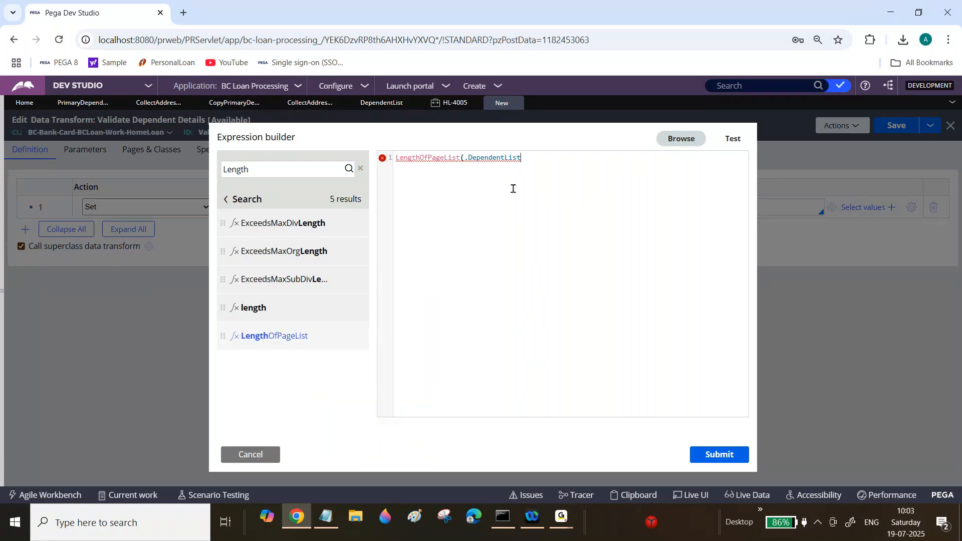
{"action": "type", "text": ")"}
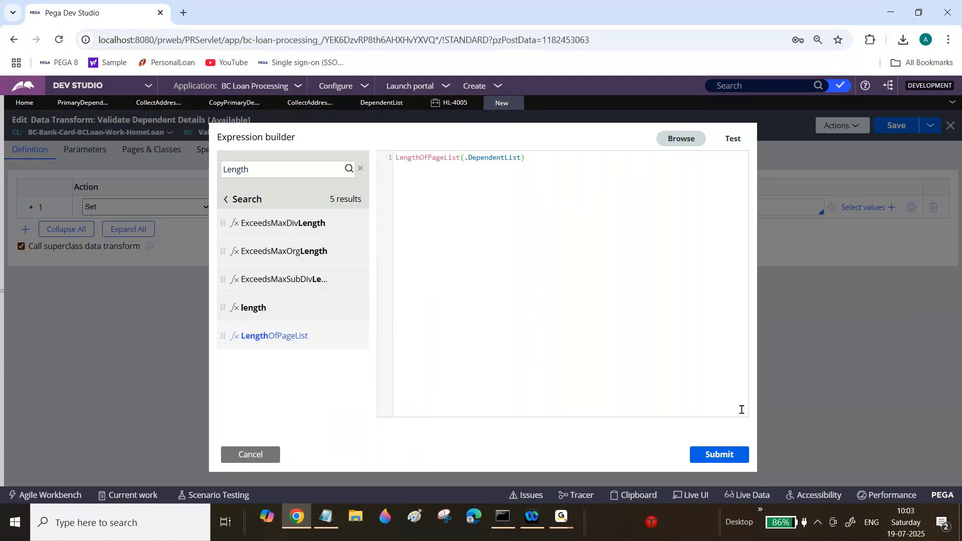
{"action": "left_click", "coordinate": [727, 457]}
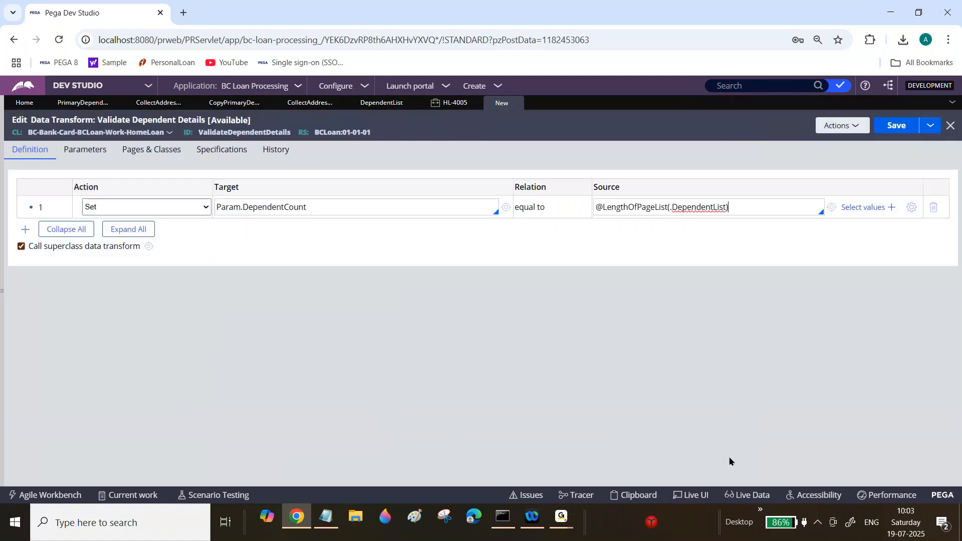
{"action": "left_click", "coordinate": [912, 207]}
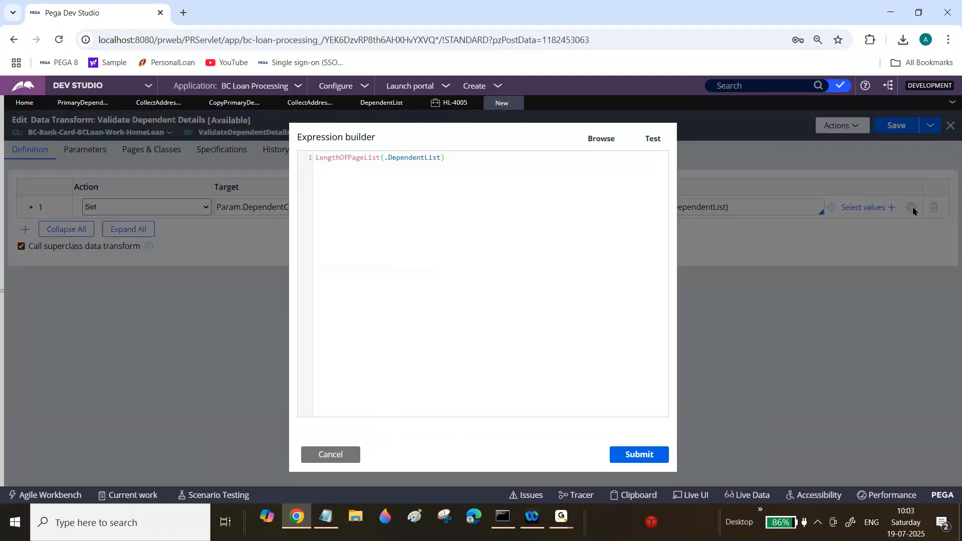
{"action": "double_click", "coordinate": [418, 159]}
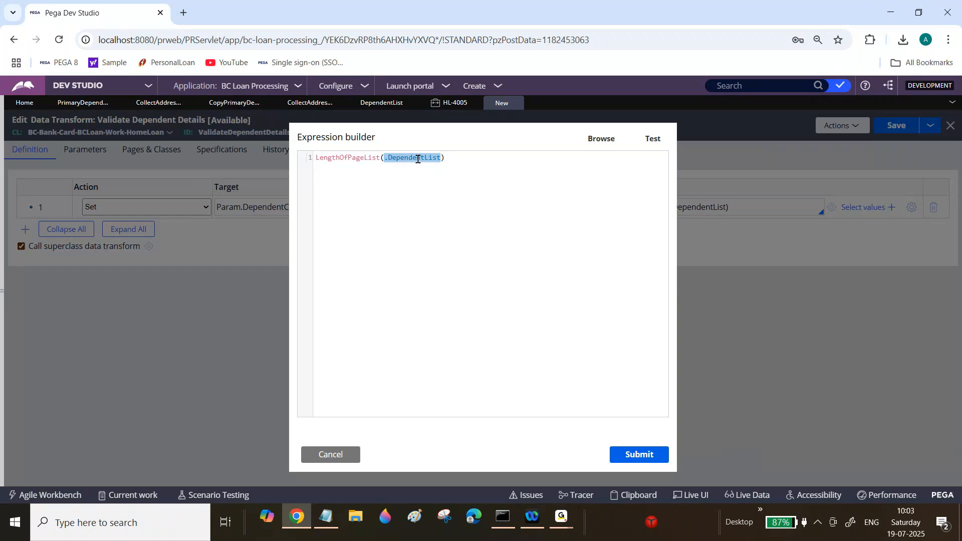
{"action": "type", "text": "Sample"}
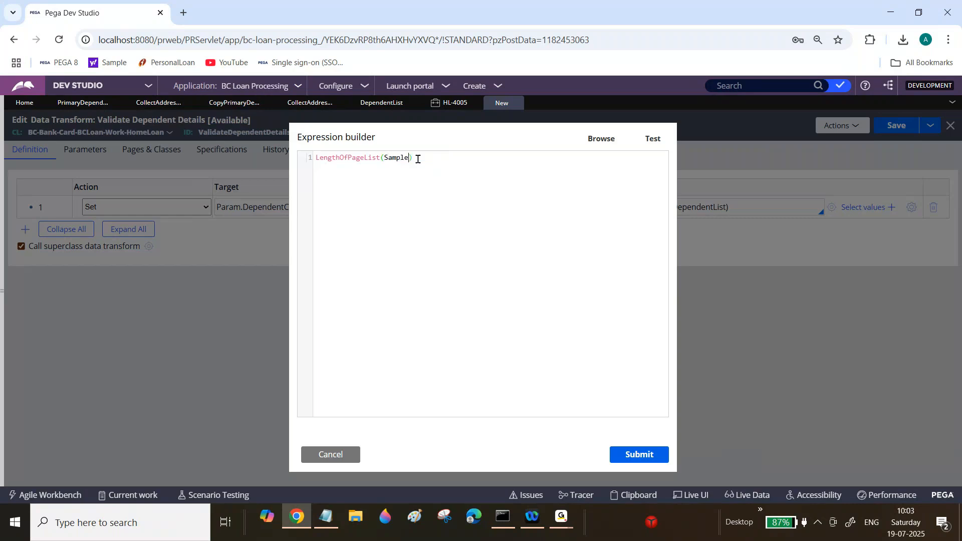
{"action": "type", "text": "Page"}
{"action": "type", "text": ".CustomerI"}
{"action": "key", "text": "BackSpace"}
{"action": "type", "text": "List"}
{"action": "double_click", "coordinate": [450, 160]}
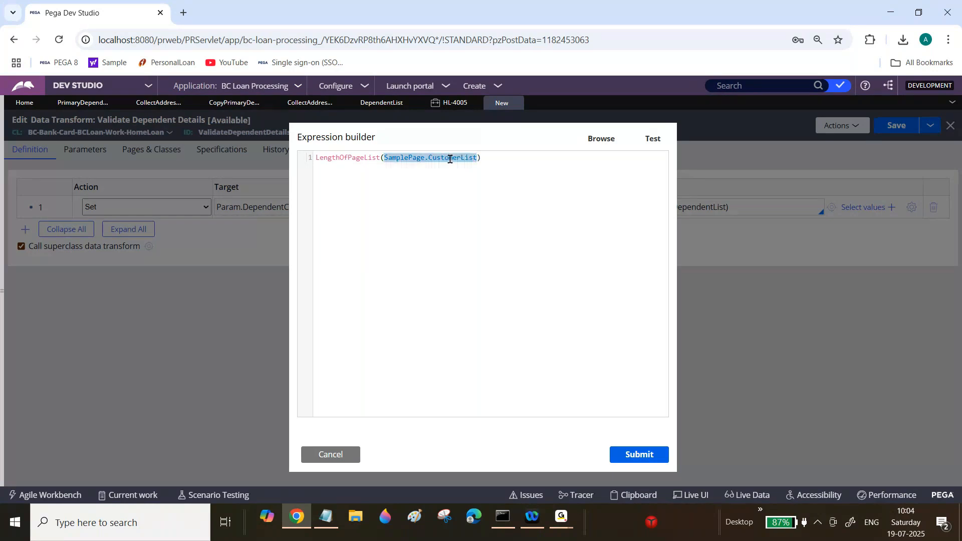
{"action": "left_click", "coordinate": [407, 158]}
{"action": "double_click", "coordinate": [401, 158]}
{"action": "type", "text": "pyWorkPage"}
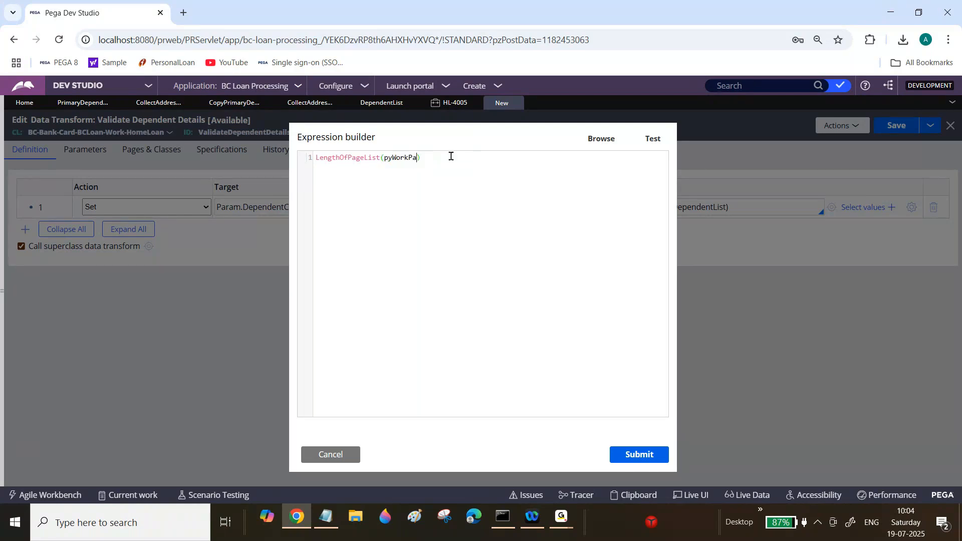
{"action": "type", "text": "."}
{"action": "type", "text": "Dp"}
{"action": "type", "text": "p"}
{"action": "type", "text": "endentList"}
{"action": "double_click", "coordinate": [410, 158]}
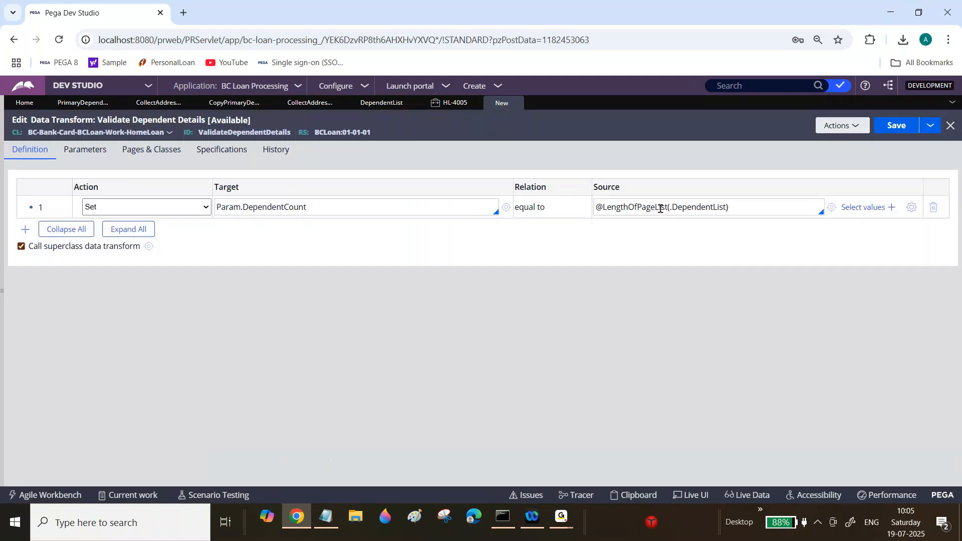
{"action": "left_click", "coordinate": [660, 209]}
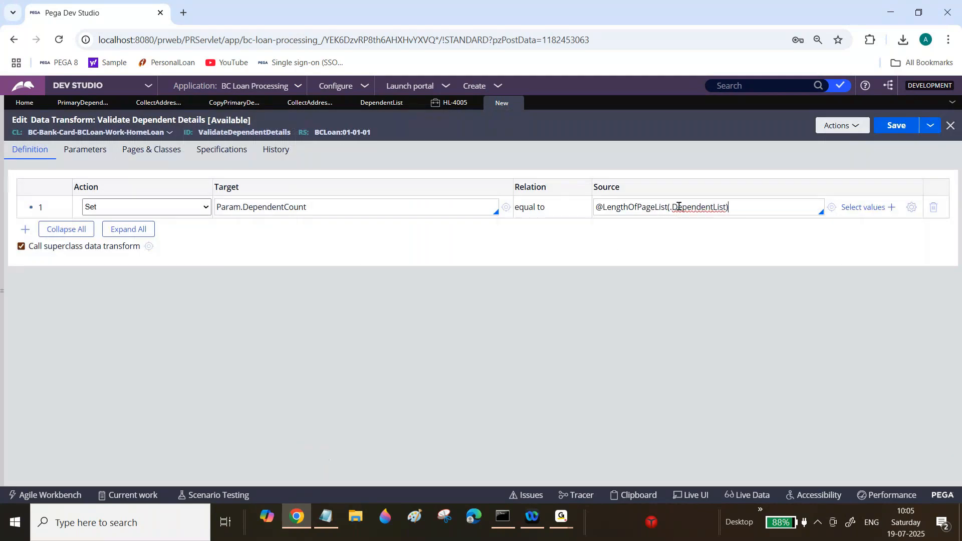
Step: Copy the source expression and paste it into Notepad as an Ex: line under the LengthOfPageList note
{"action": "triple_click", "coordinate": [633, 207]}
{"action": "key", "text": "ctrl+c"}
{"action": "left_click", "coordinate": [326, 516]}
{"action": "left_click", "coordinate": [120, 253]}
{"action": "key", "text": "Return"}
{"action": "type", "text": "Ex:"}
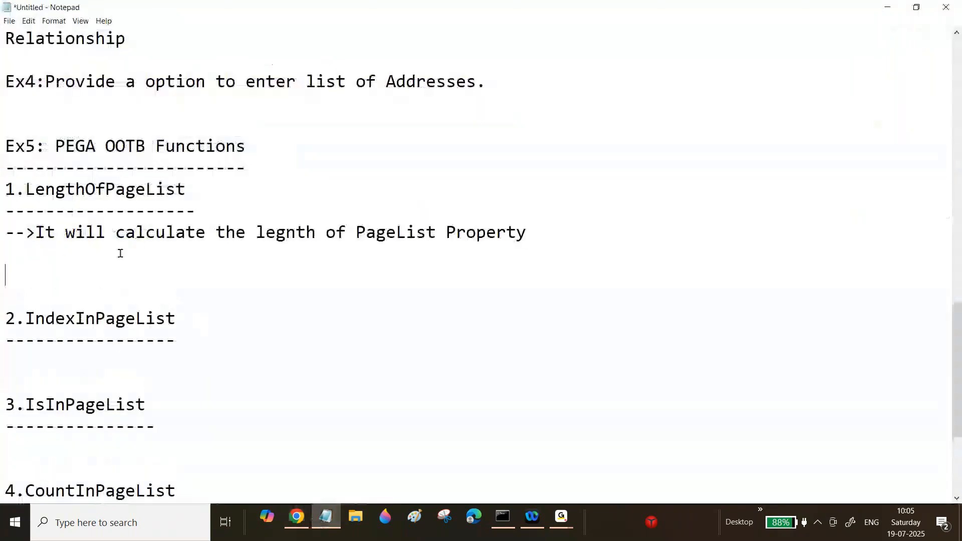
{"action": "key", "text": "ctrl+v"}
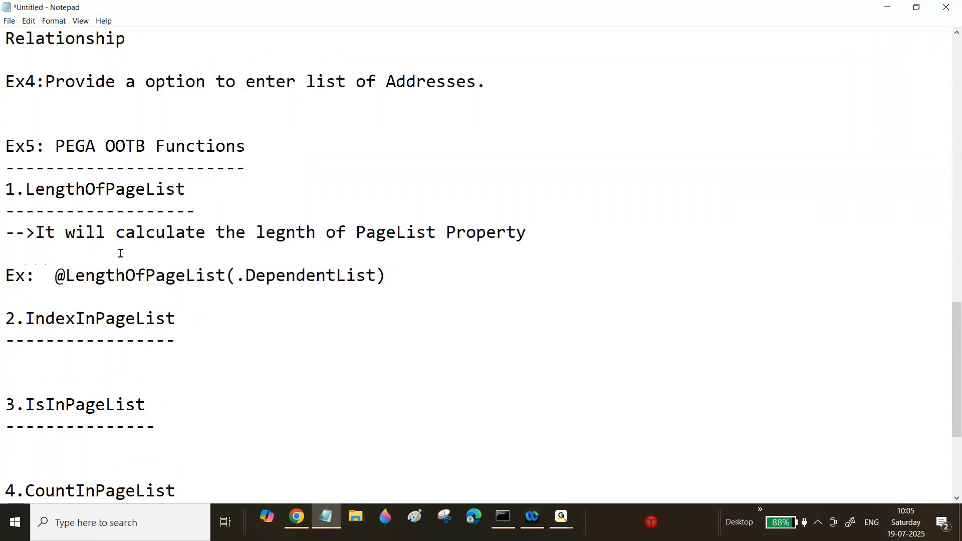
{"action": "left_click_drag", "start_coordinate": [67, 277], "coordinate": [56, 275]}
Step: Add a When step with the condition Param.DependentCount=="0"
{"action": "left_click", "coordinate": [298, 519]}
{"action": "double_click", "coordinate": [308, 201]}
{"action": "key", "text": "ctrl+c"}
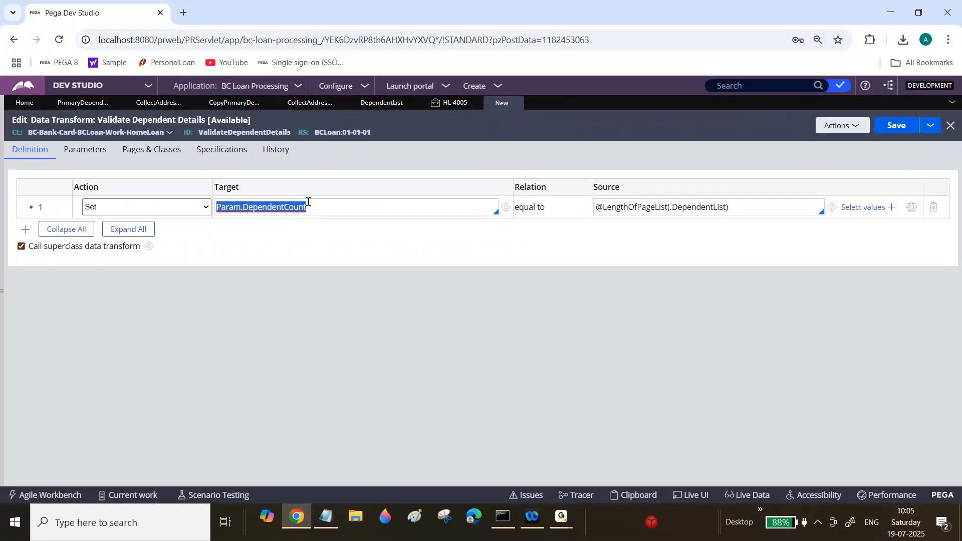
{"action": "left_click", "coordinate": [22, 231]}
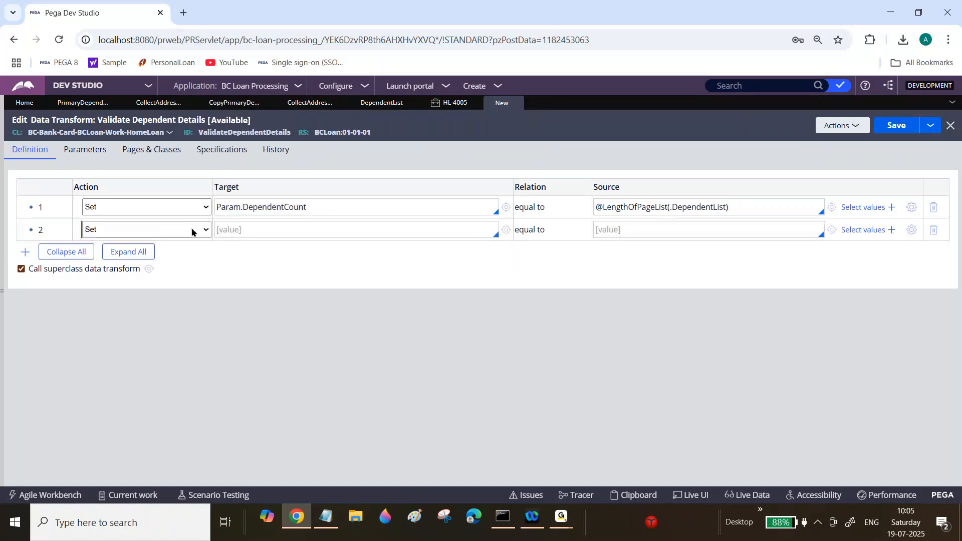
{"action": "left_click", "coordinate": [191, 232]}
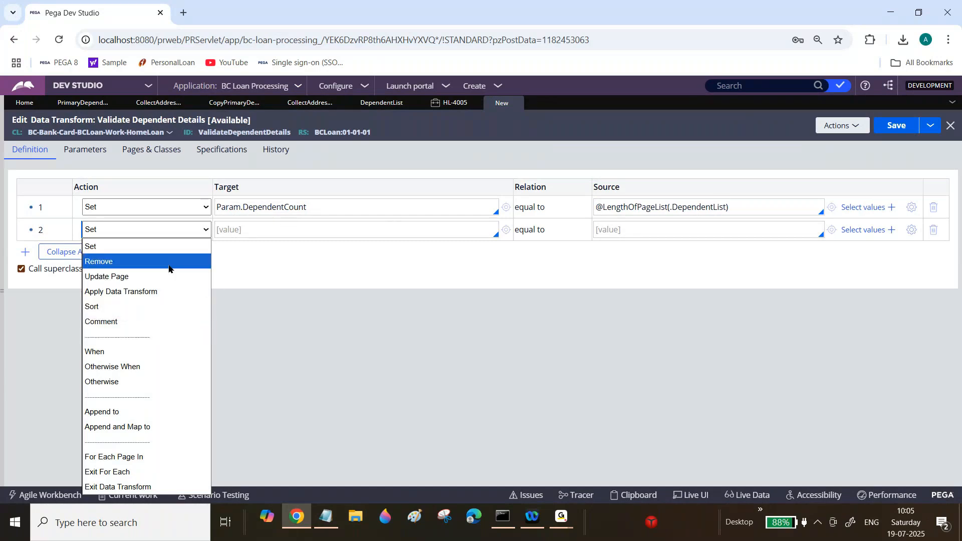
{"action": "left_click", "coordinate": [118, 351]}
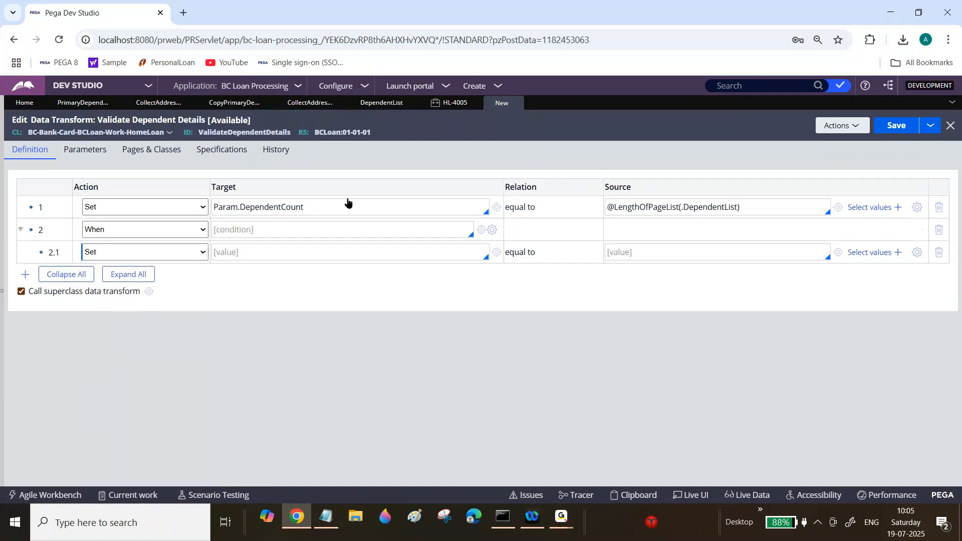
{"action": "left_click", "coordinate": [338, 229]}
{"action": "key", "text": "ctrl+v"}
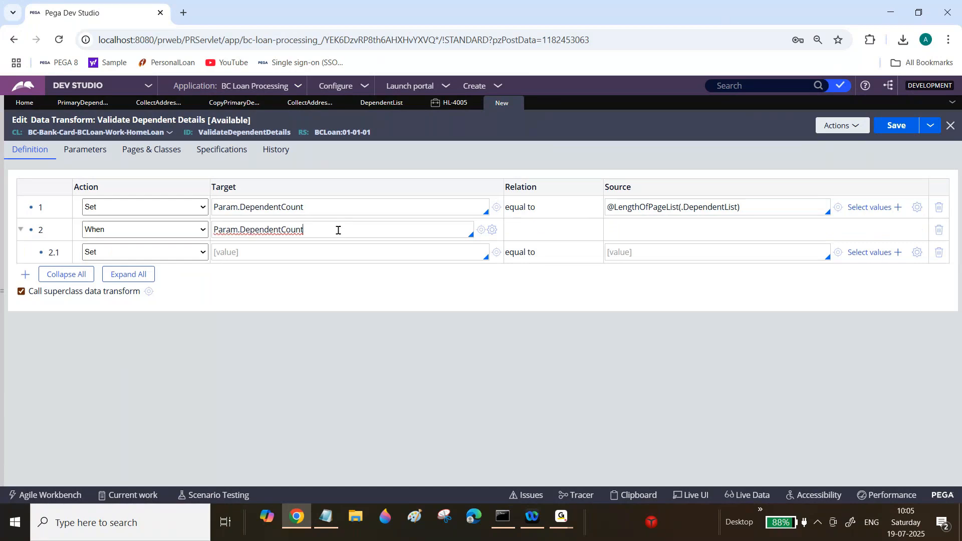
{"action": "type", "text": "==\"\""}
{"action": "key", "text": "Left"}
{"action": "type", "text": "0"}
Step: Set the nested step's target to Param.ErrorMessage
{"action": "left_click", "coordinate": [237, 252]}
{"action": "type", "text": "Param.Erro"}
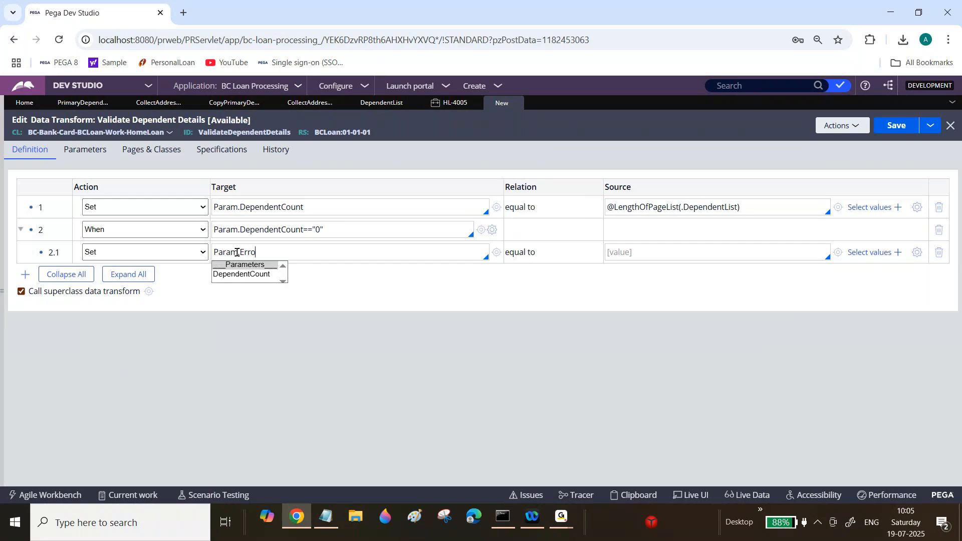
{"action": "type", "text": "rMessage"}
{"action": "left_click", "coordinate": [916, 252]}
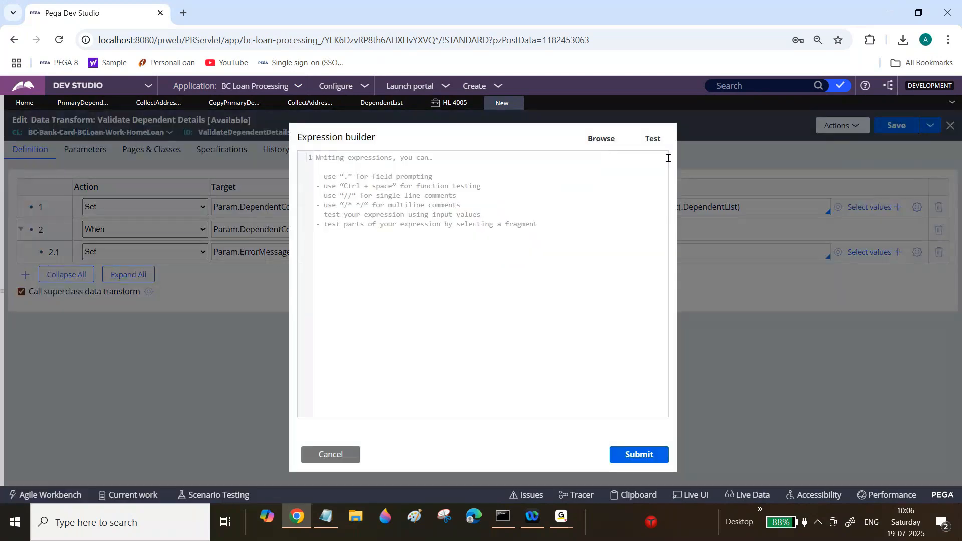
{"action": "left_click", "coordinate": [278, 168]}
{"action": "type", "text": "AddMe"}
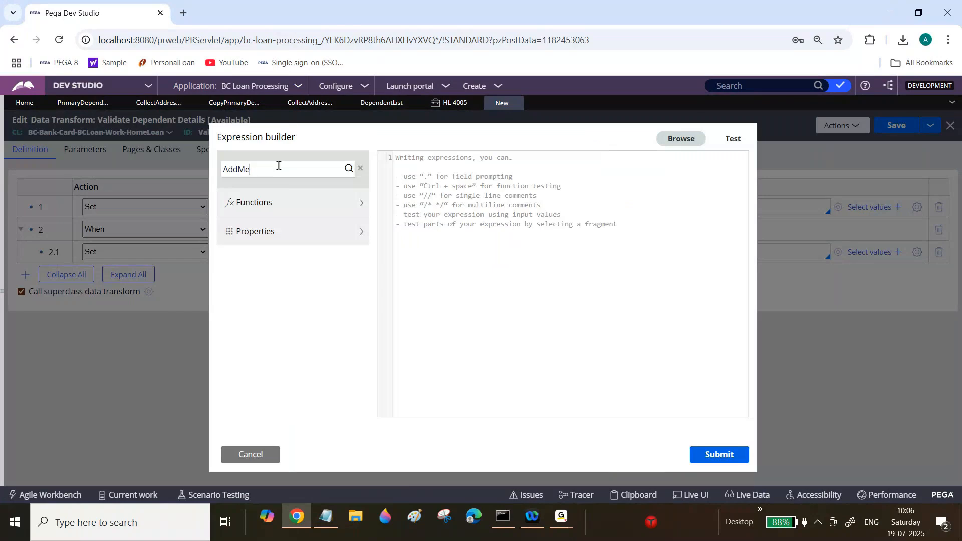
{"action": "left_click", "coordinate": [349, 169]}
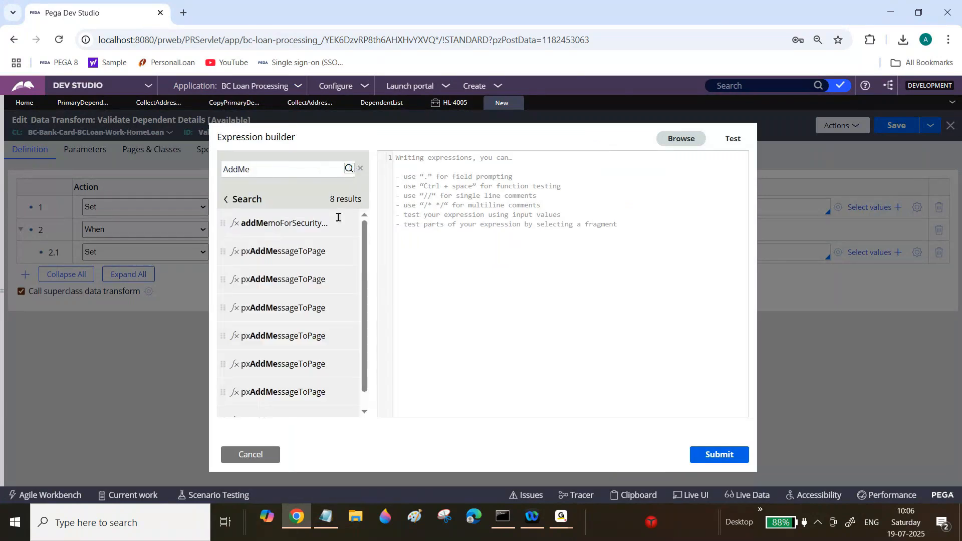
{"action": "left_click", "coordinate": [333, 287]}
{"action": "type", "text": "P"}
{"action": "key", "text": "BackSpace"}
{"action": "type", "text": "\"\""}
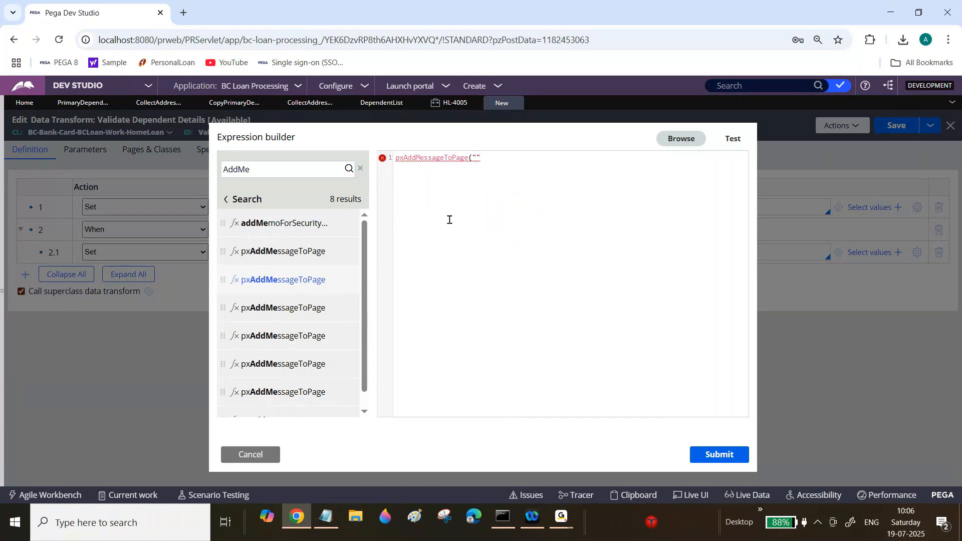
{"action": "type", "text": "Please enter"}
{"action": "type", "text": " atlea"}
{"action": "type", "text": "st one dep"}
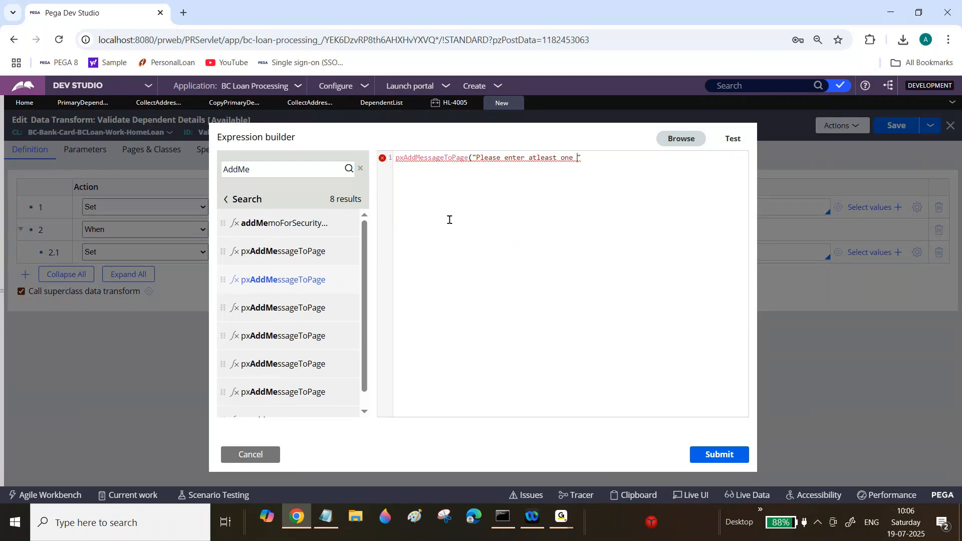
{"action": "type", "text": "den"}
{"action": "key", "text": "BackSpace"}
{"action": "key", "text": "BackSpace"}
{"action": "key", "text": "BackSpace"}
{"action": "type", "text": "endent details\",Prima"}
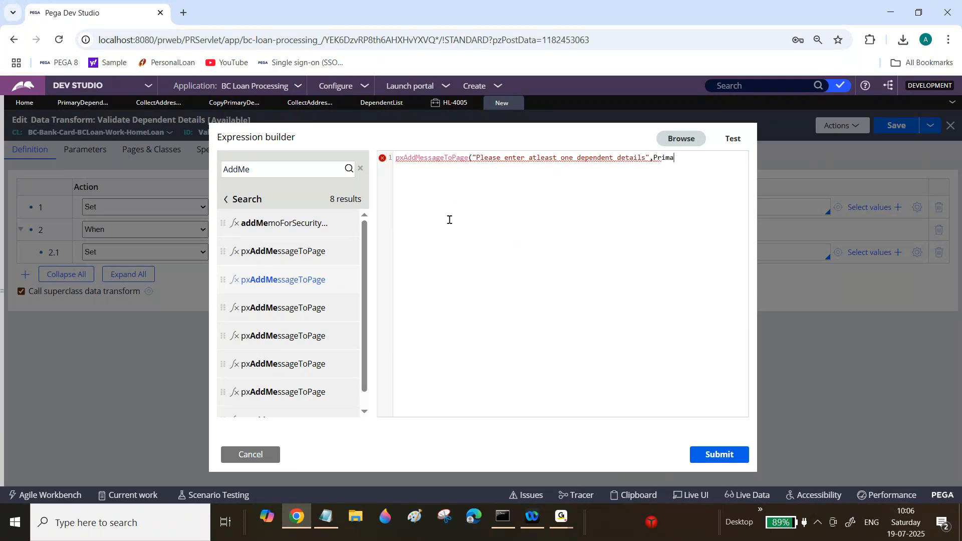
{"action": "type", "text": "ry)"}
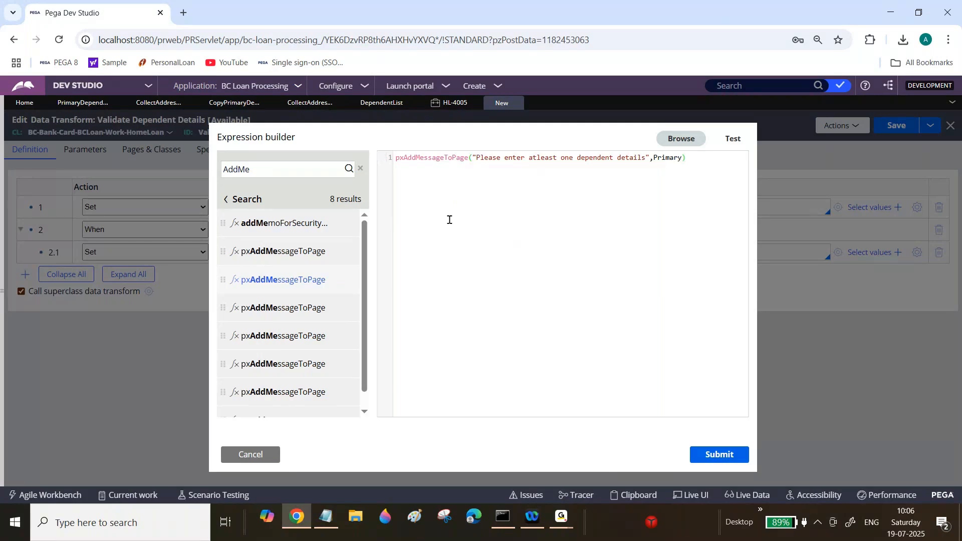
{"action": "left_click", "coordinate": [717, 458]}
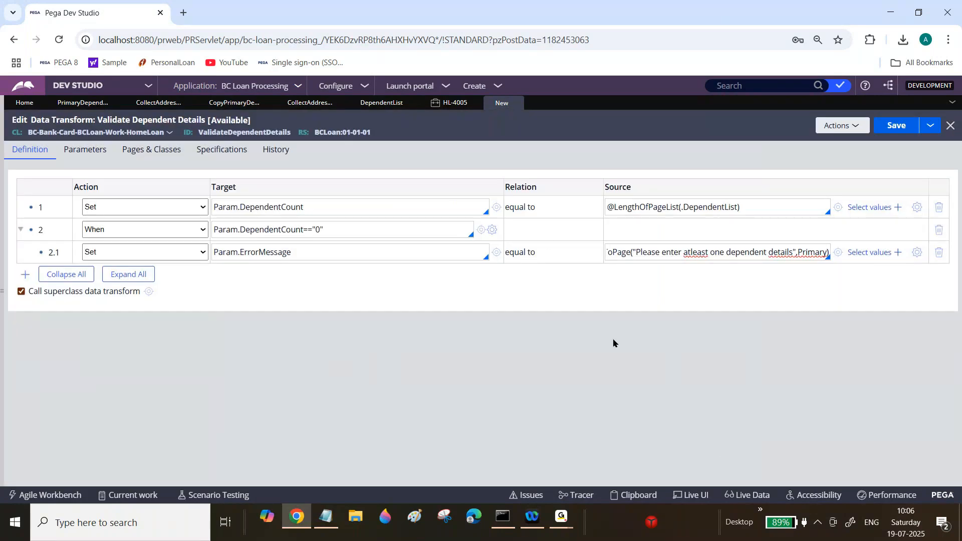
{"action": "left_click", "coordinate": [362, 245]}
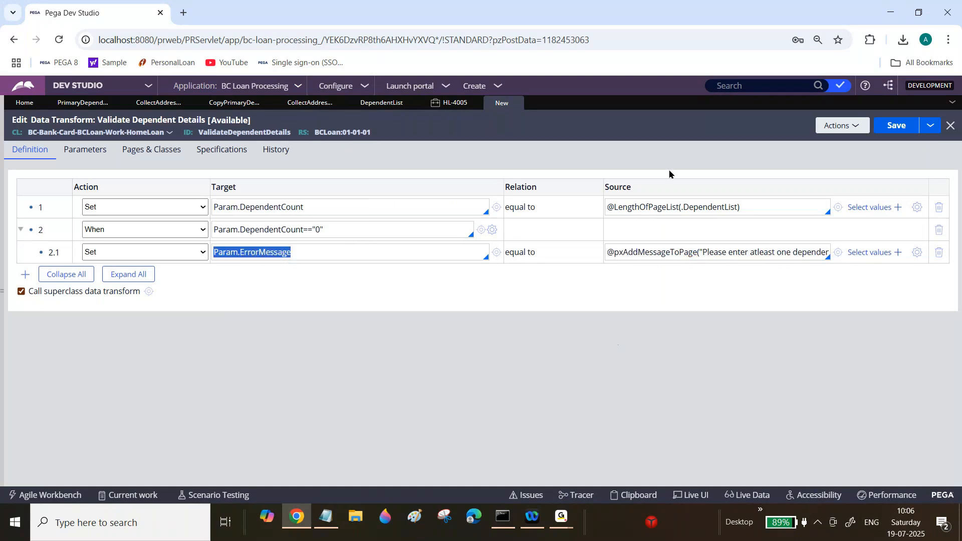
{"action": "left_click", "coordinate": [900, 126]}
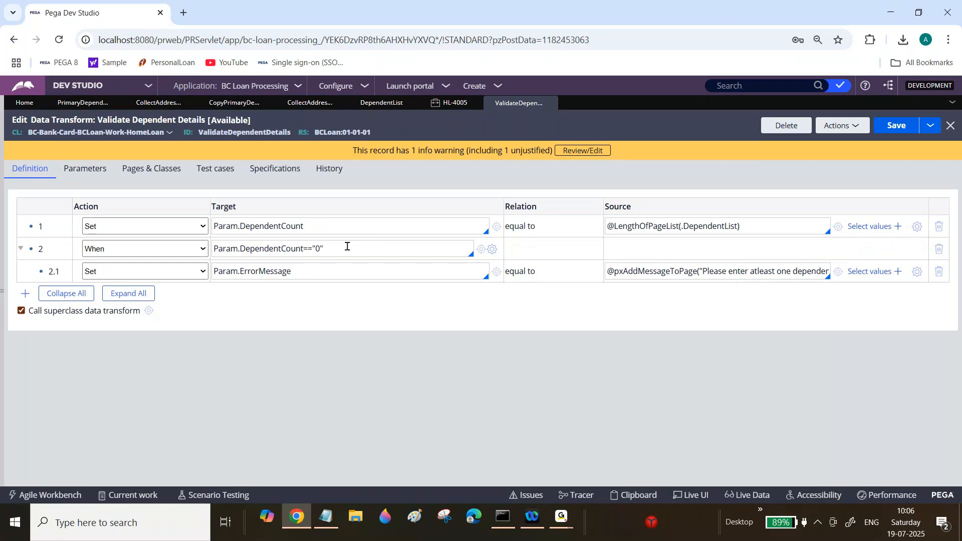
{"action": "triple_click", "coordinate": [726, 224]}
{"action": "key", "text": "ctrl+c"}
{"action": "triple_click", "coordinate": [356, 248]}
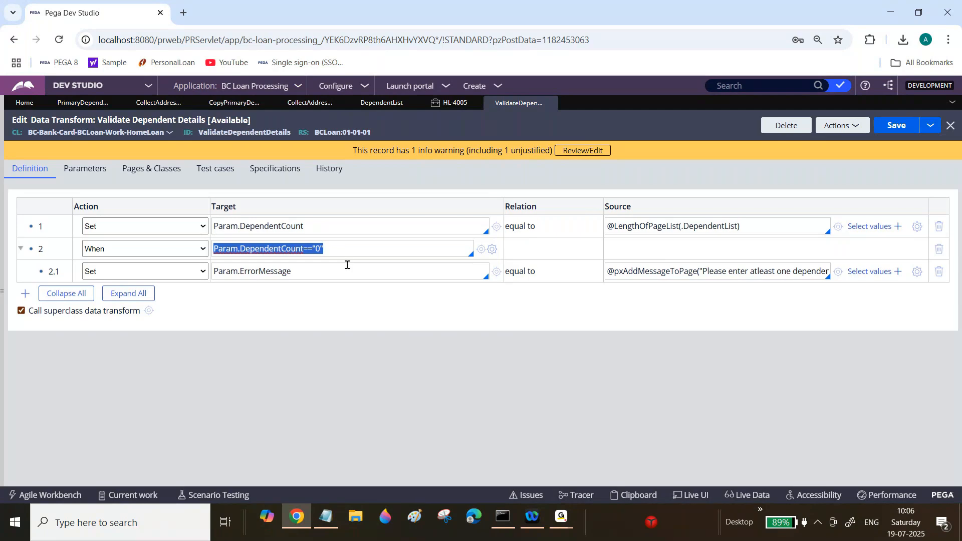
{"action": "key", "text": "ctrl+v"}
{"action": "type", "text": ")"}
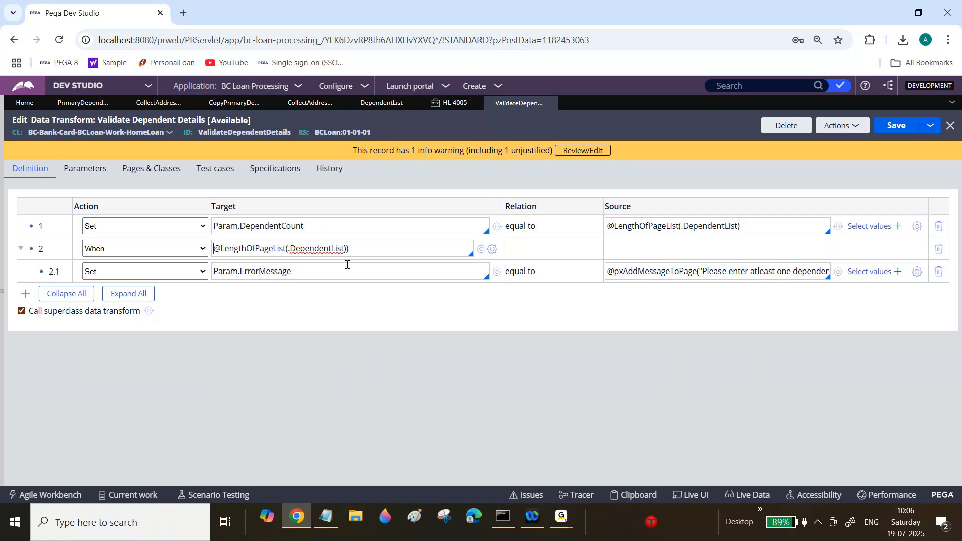
{"action": "left_click", "coordinate": [371, 251]}
{"action": "key", "text": "BackSpace"}
{"action": "type", "text": ">0"}
{"action": "key", "text": "BackSpace"}
{"action": "key", "text": "BackSpace"}
{"action": "type", "text": "==-"}
{"action": "type", "text": "0"}
{"action": "triple_click", "coordinate": [251, 251]}
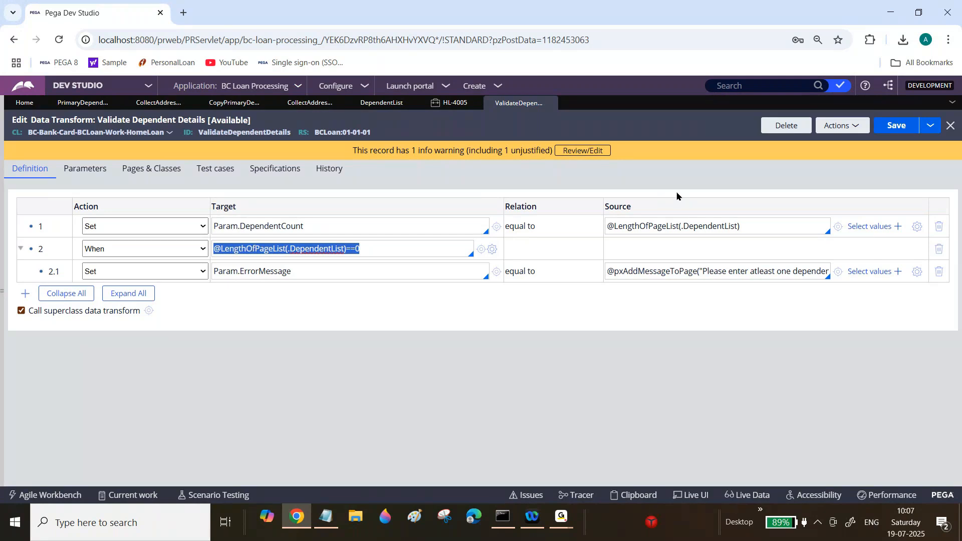
{"action": "left_click", "coordinate": [842, 125]}
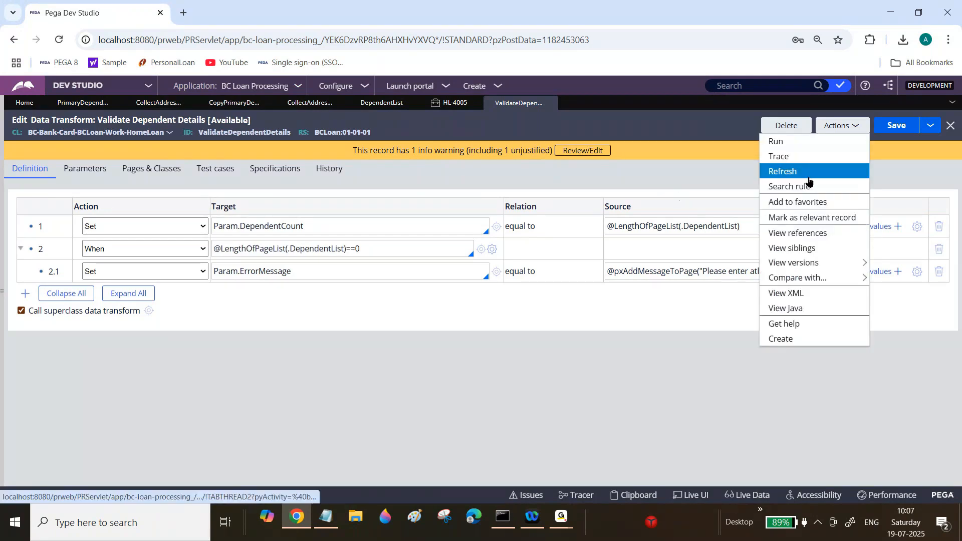
{"action": "left_click", "coordinate": [808, 175]}
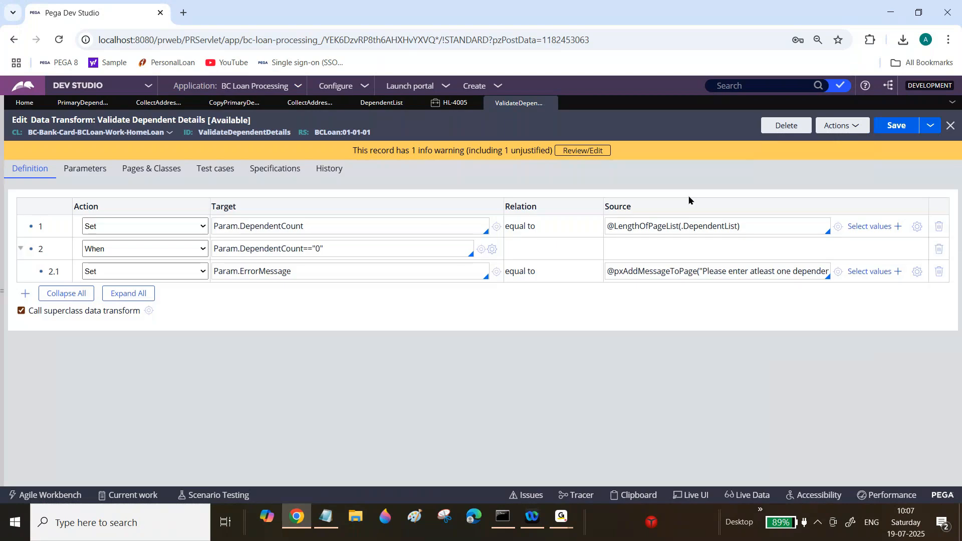
Step: Try submitting case HL-4005 without dependents, then fill its name fields with sample text
{"action": "double_click", "coordinate": [646, 223]}
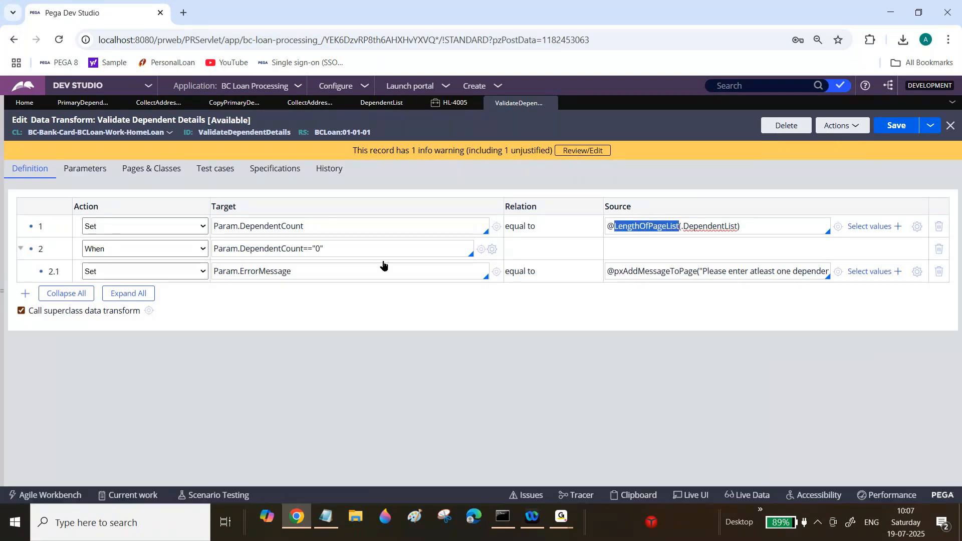
{"action": "left_click", "coordinate": [452, 103]}
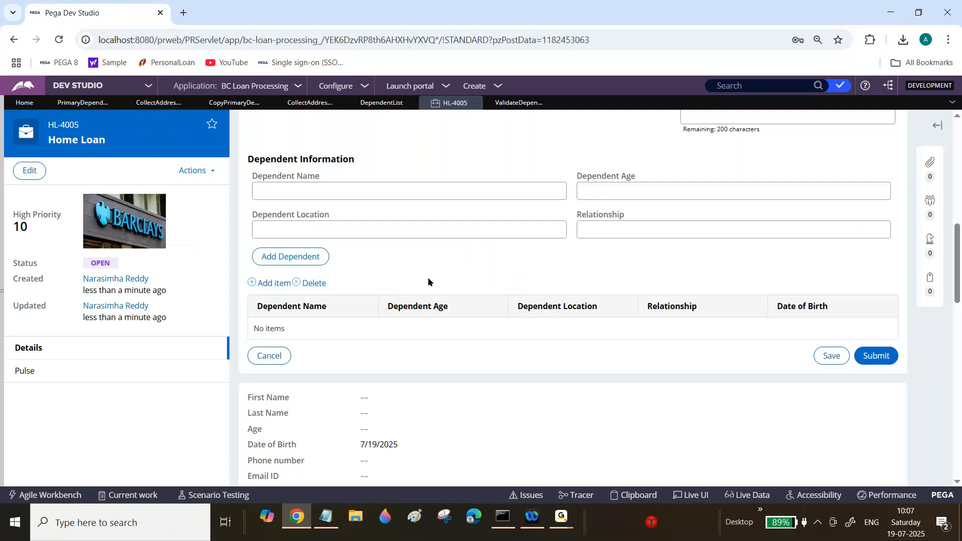
{"action": "left_click", "coordinate": [883, 360]}
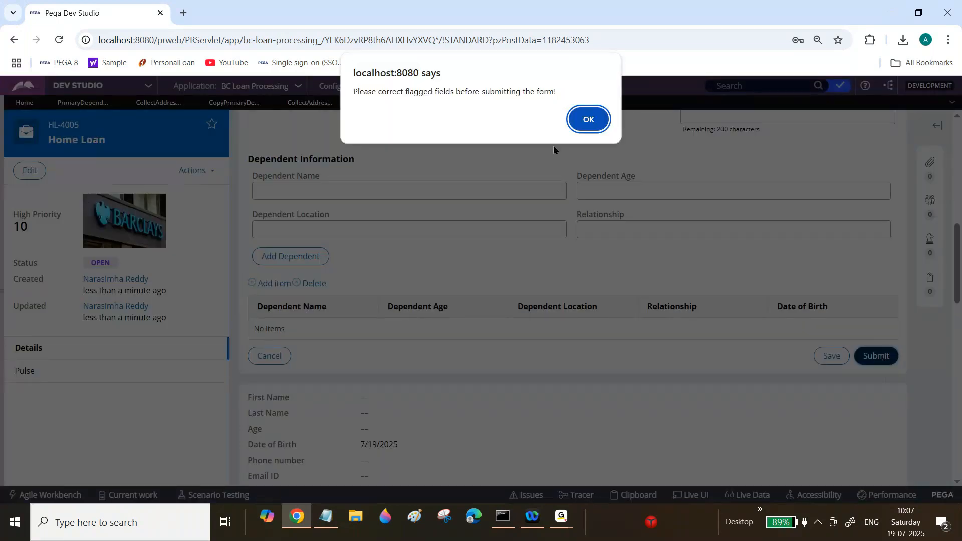
{"action": "left_click", "coordinate": [587, 119]}
{"action": "type", "text": "sdsa"}
{"action": "key", "text": "Tab"}
{"action": "type", "text": "a"}
{"action": "key", "text": "Tab"}
{"action": "type", "text": "adf"}
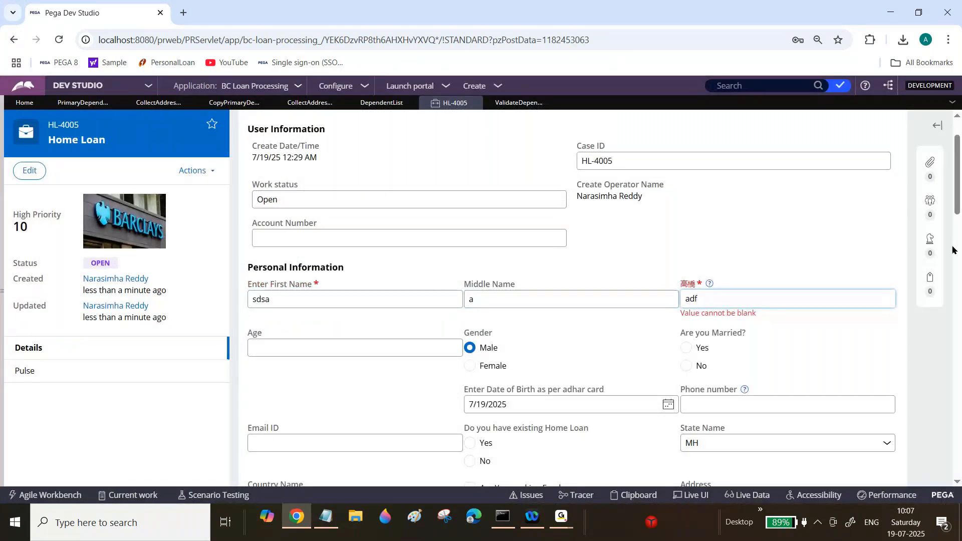
{"action": "scroll", "coordinate": [959, 192], "scroll_direction": "down", "scroll_amount": 10}
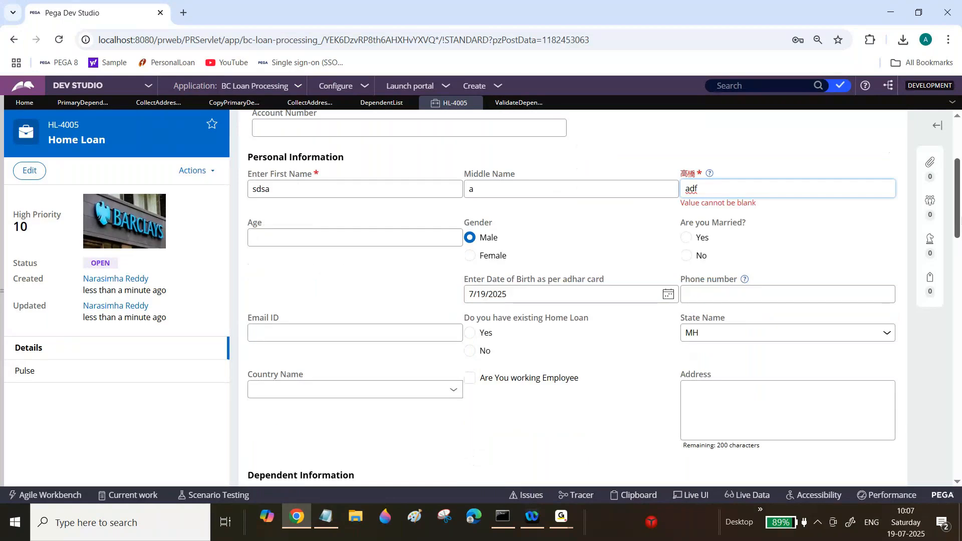
{"action": "left_click", "coordinate": [875, 283]}
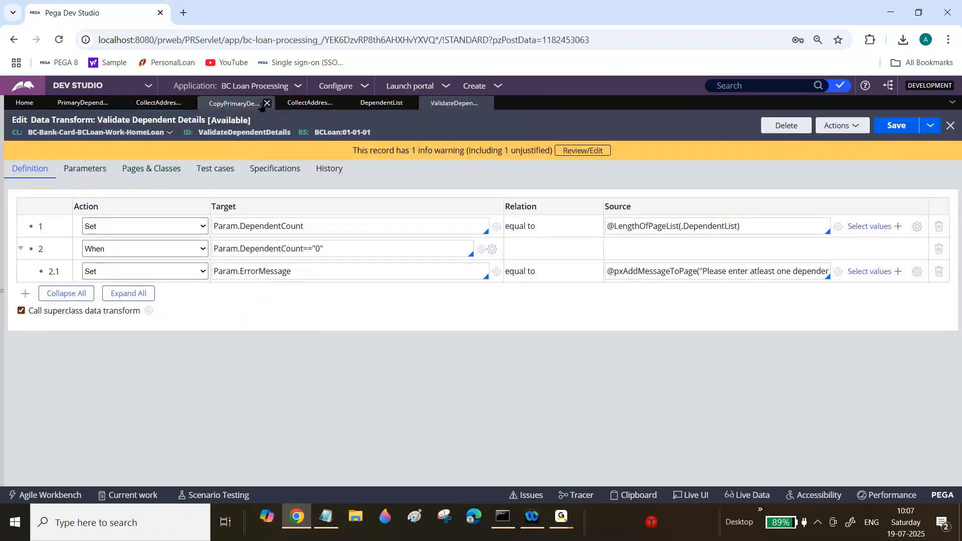
Step: Open the PersonalInfo flow action and apply the ValidateDependentDetails data transform in its post-processing, then save
{"action": "left_click", "coordinate": [2, 250]}
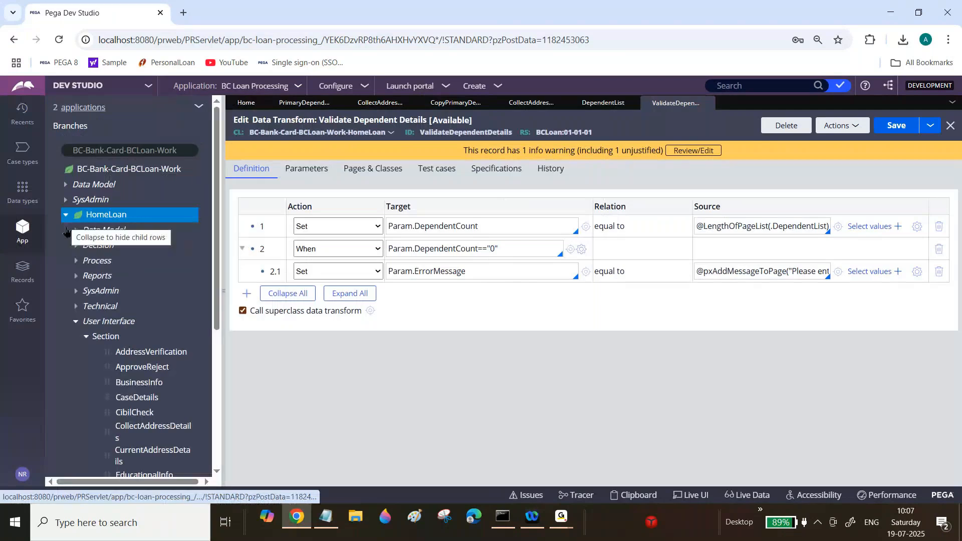
{"action": "left_click", "coordinate": [67, 320]}
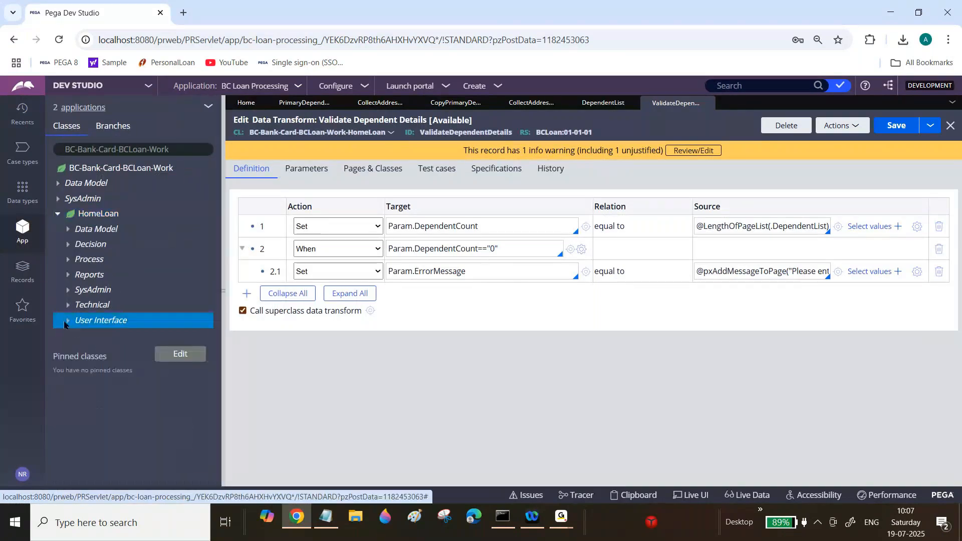
{"action": "left_click", "coordinate": [68, 260]}
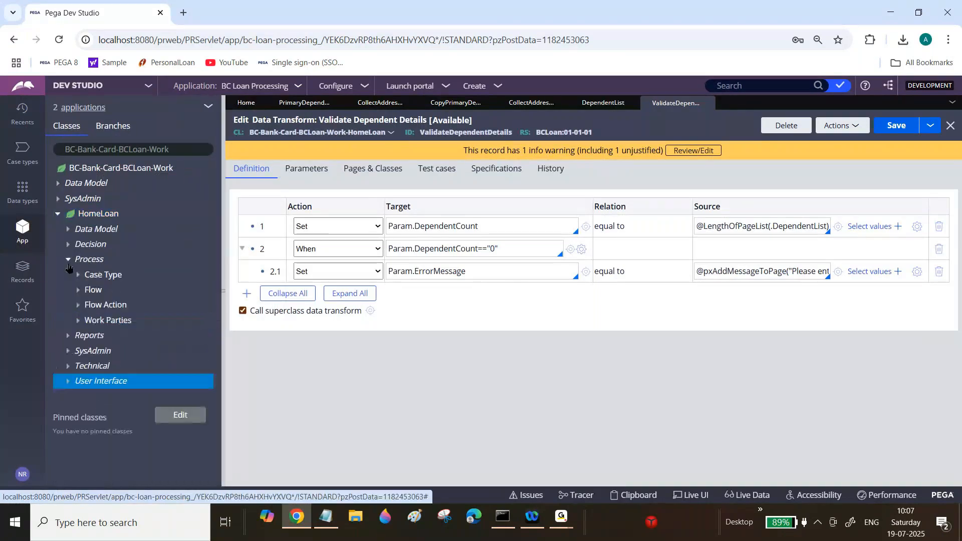
{"action": "left_click", "coordinate": [97, 307]}
{"action": "scroll", "coordinate": [218, 352], "scroll_direction": "down", "scroll_amount": 2}
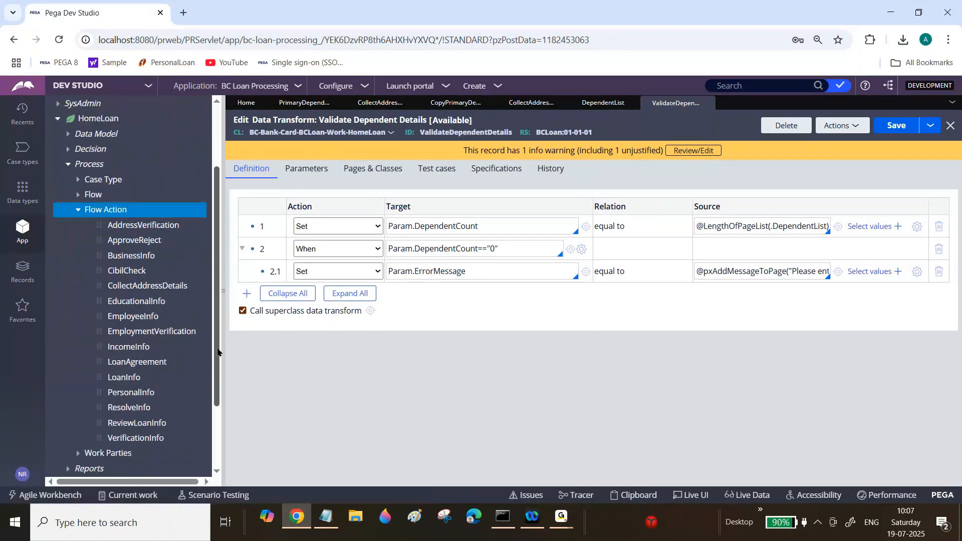
{"action": "left_click", "coordinate": [133, 396]}
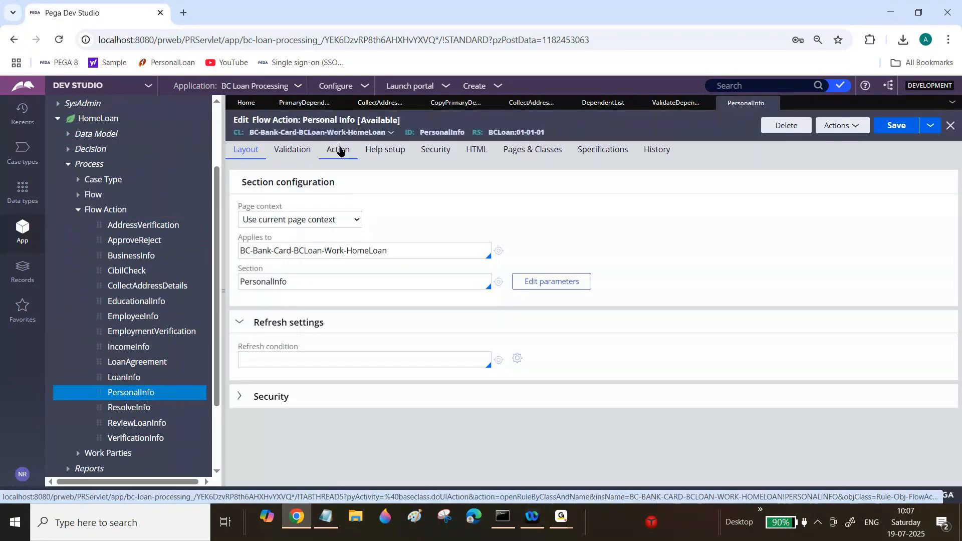
{"action": "left_click", "coordinate": [339, 149]}
{"action": "scroll", "coordinate": [591, 310], "scroll_direction": "down", "scroll_amount": 3}
{"action": "scroll", "coordinate": [751, 259], "scroll_direction": "down", "scroll_amount": 2}
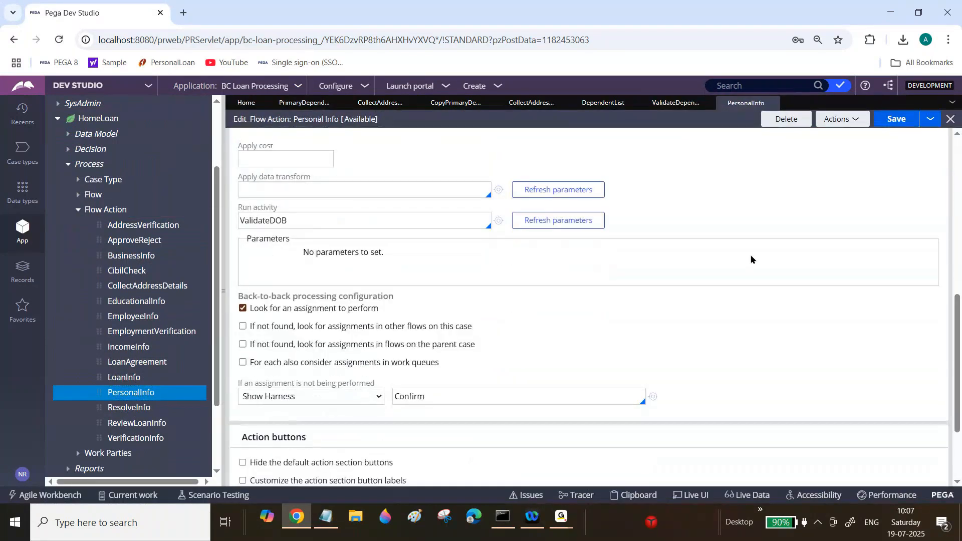
{"action": "left_click", "coordinate": [342, 190]}
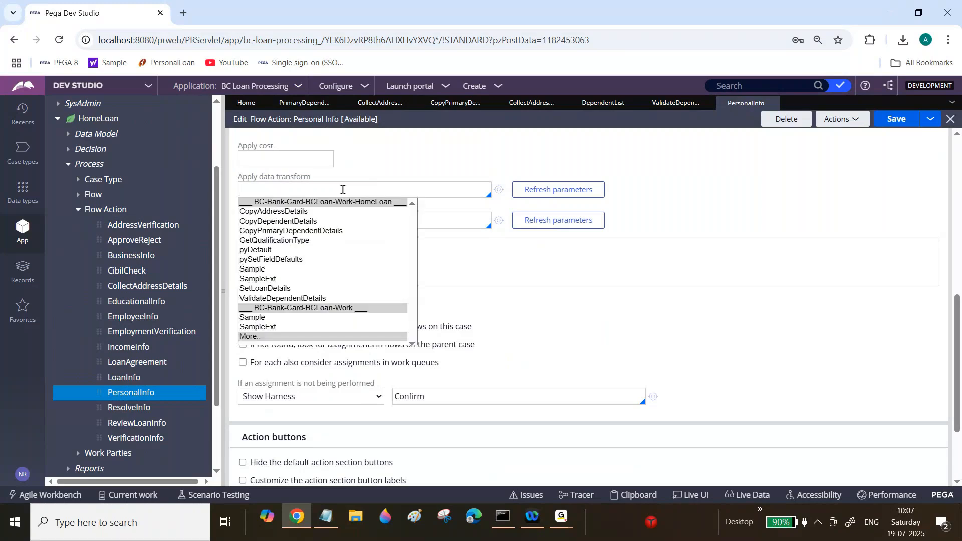
{"action": "left_click", "coordinate": [295, 298]}
{"action": "left_click", "coordinate": [906, 118]}
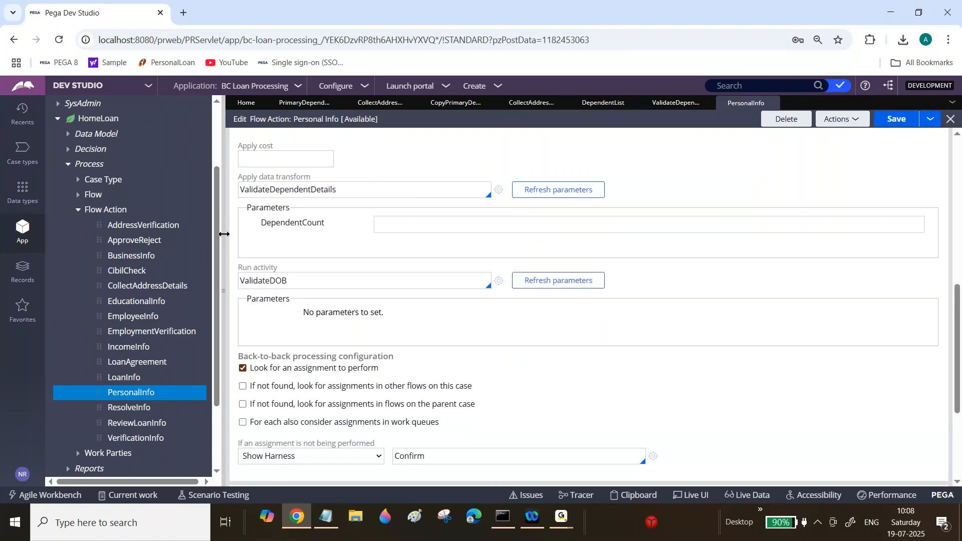
Step: Create a new Home Loan case
{"action": "left_click_drag", "start_coordinate": [224, 234], "coordinate": [173, 236]}
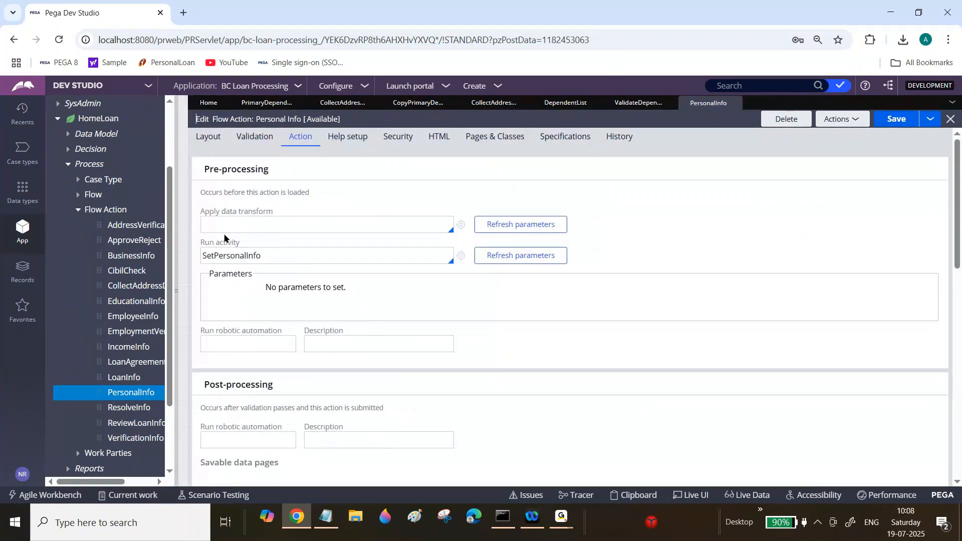
{"action": "left_click", "coordinate": [482, 87]}
{"action": "mouse_move", "coordinate": [485, 100]}
{"action": "left_click", "coordinate": [604, 99]}
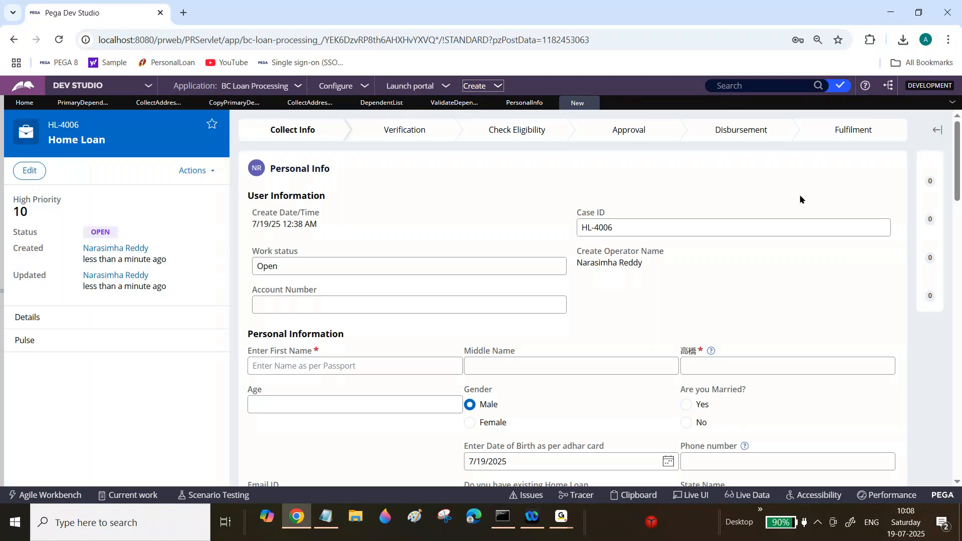
Step: Fill the case's name fields with sample text and submit the form without adding any dependents
{"action": "left_click", "coordinate": [437, 368]}
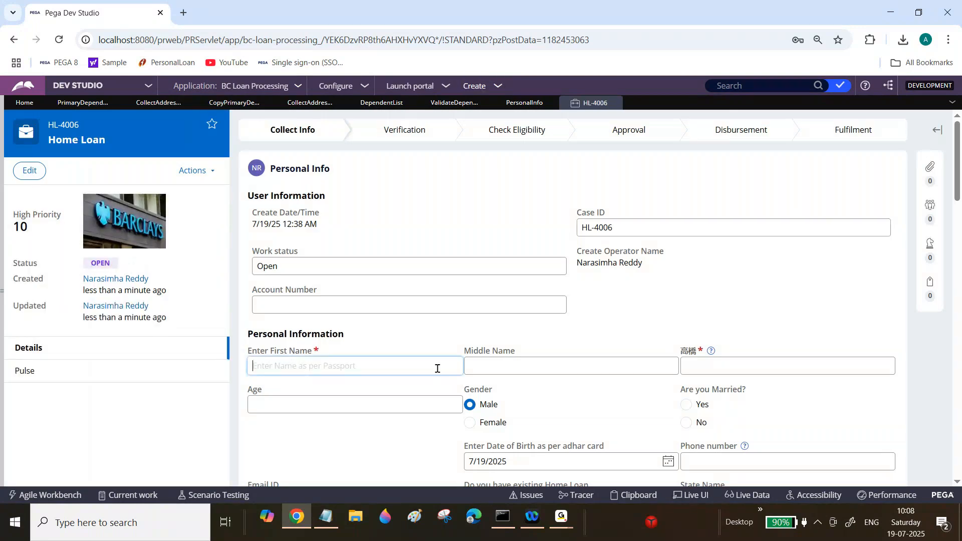
{"action": "type", "text": "sffd"}
{"action": "key", "text": "Tab"}
{"action": "type", "text": "a"}
{"action": "key", "text": "Tab"}
{"action": "type", "text": "afd"}
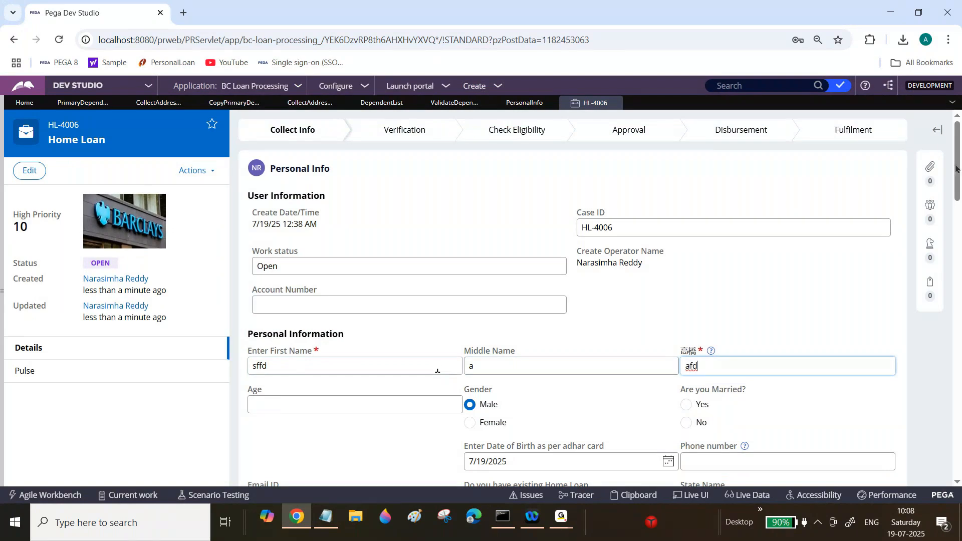
{"action": "scroll", "coordinate": [571, 301], "scroll_direction": "down", "scroll_amount": 10}
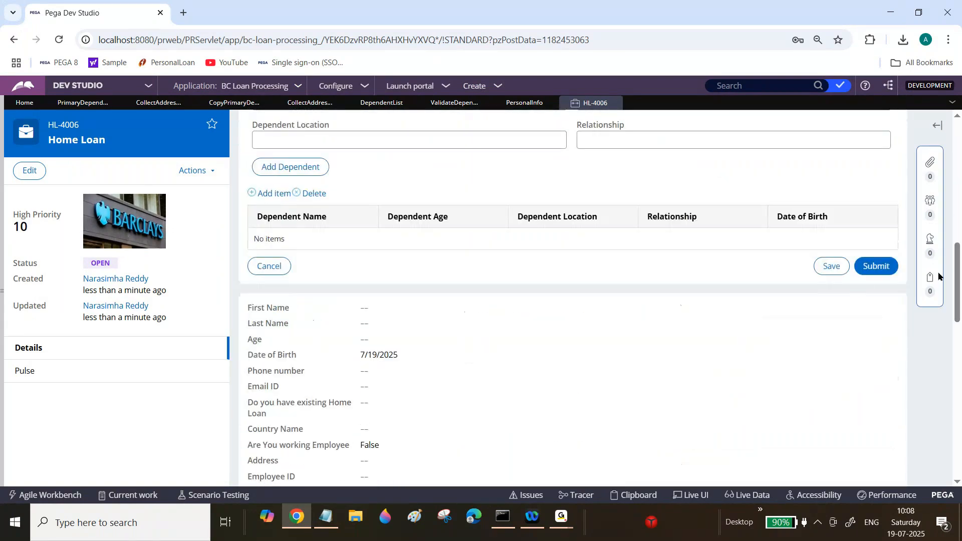
{"action": "left_click", "coordinate": [882, 270]}
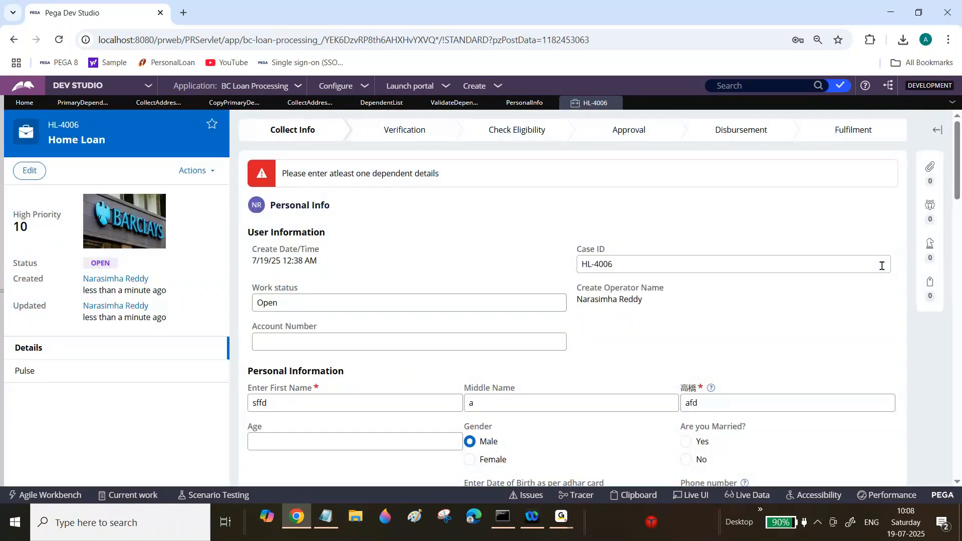
Step: Review the error message, then inspect the Copy Primary Dependent Details and Validate Dependent Details data transforms
{"action": "triple_click", "coordinate": [393, 172]}
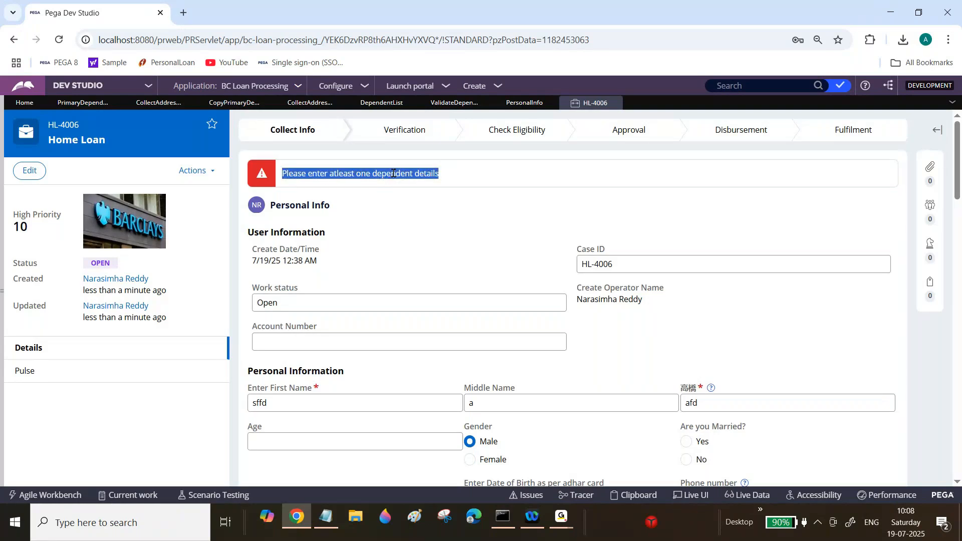
{"action": "left_click_drag", "start_coordinate": [959, 175], "coordinate": [959, 295]}
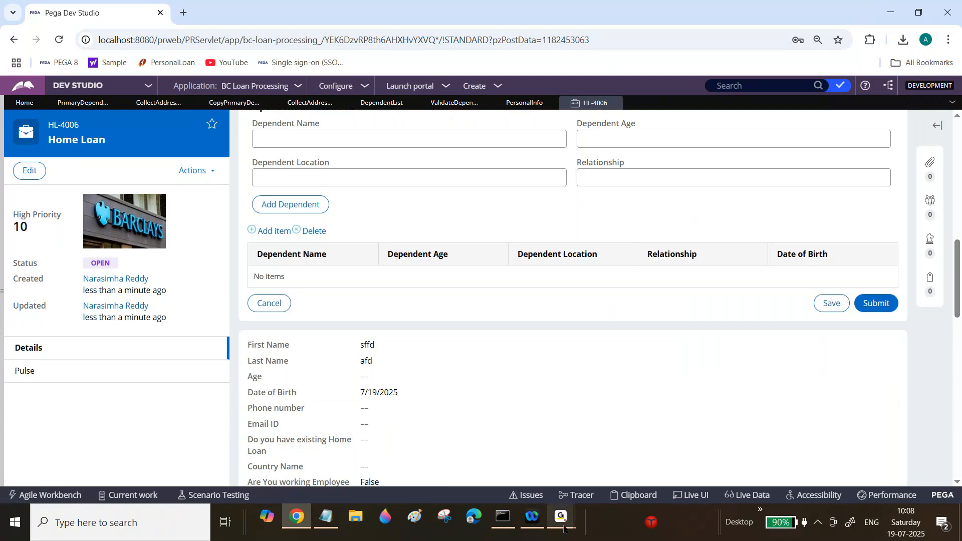
{"action": "left_click", "coordinate": [448, 103]}
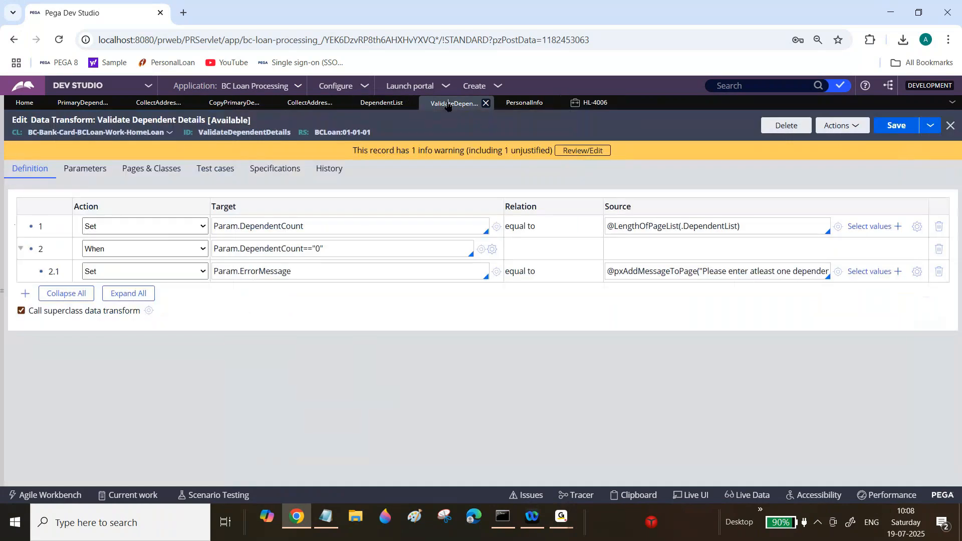
{"action": "left_click", "coordinate": [314, 103]}
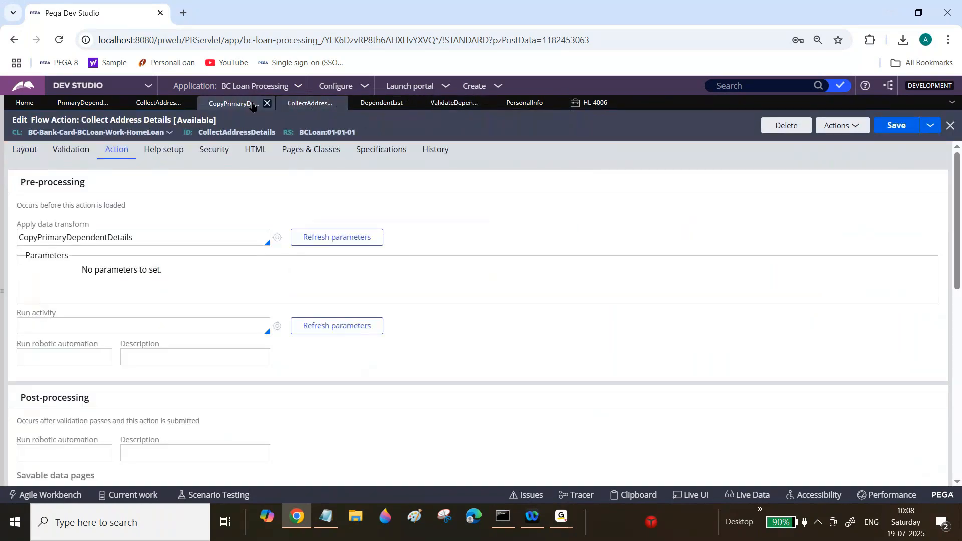
{"action": "left_click", "coordinate": [235, 104]}
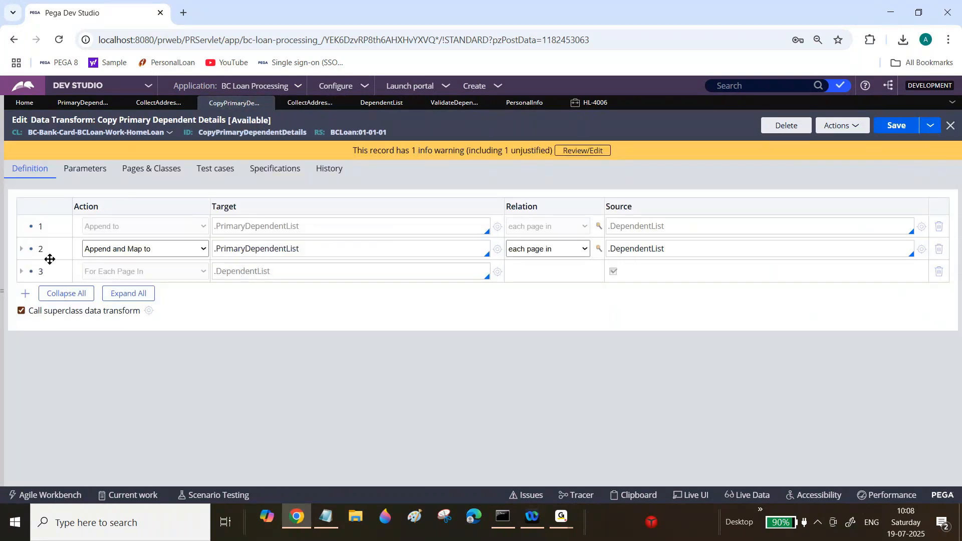
{"action": "left_click", "coordinate": [21, 271]}
{"action": "triple_click", "coordinate": [251, 271]}
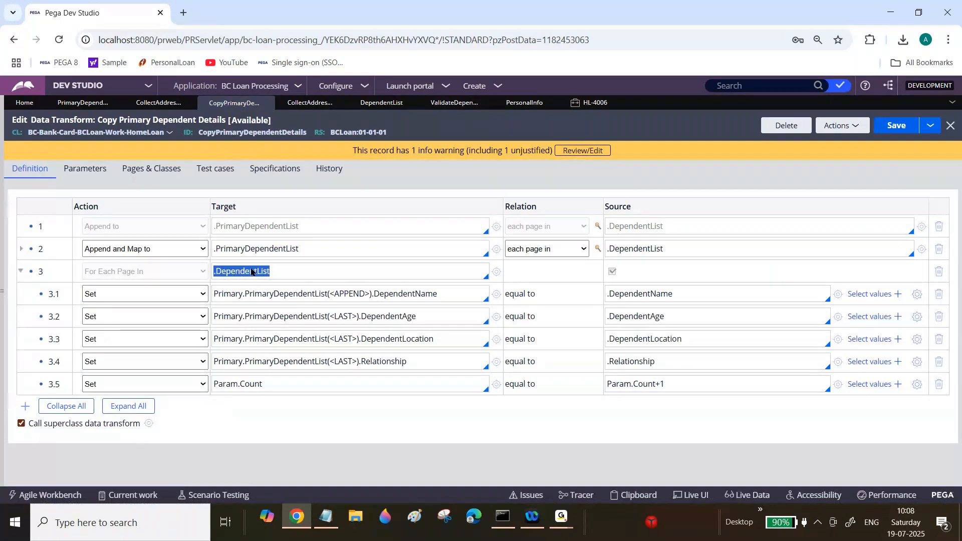
{"action": "left_click", "coordinate": [254, 272]}
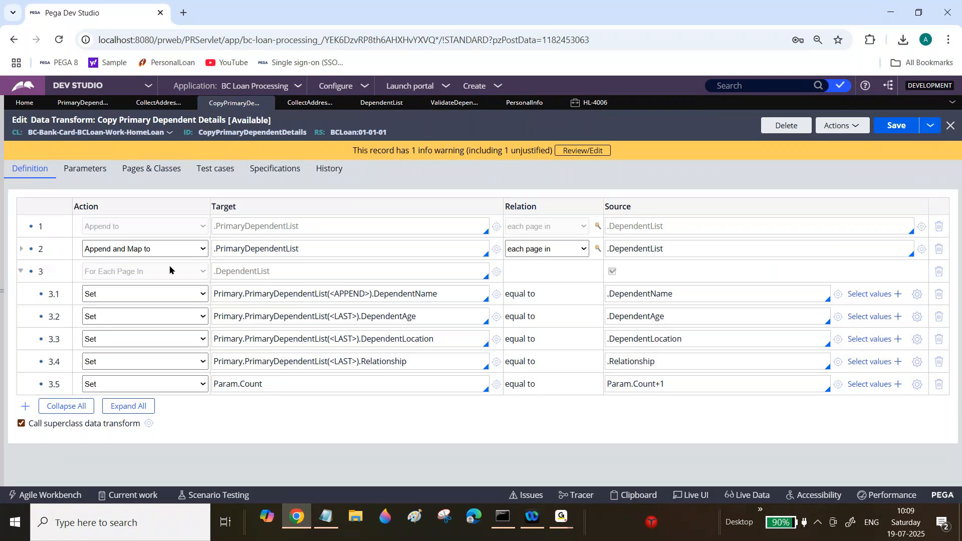
{"action": "left_click", "coordinate": [590, 102]}
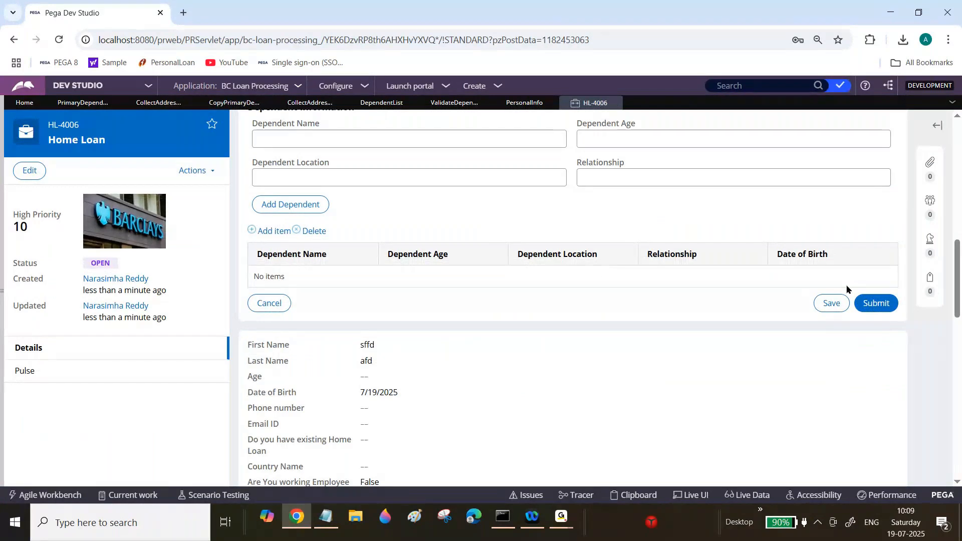
{"action": "left_click", "coordinate": [241, 104]}
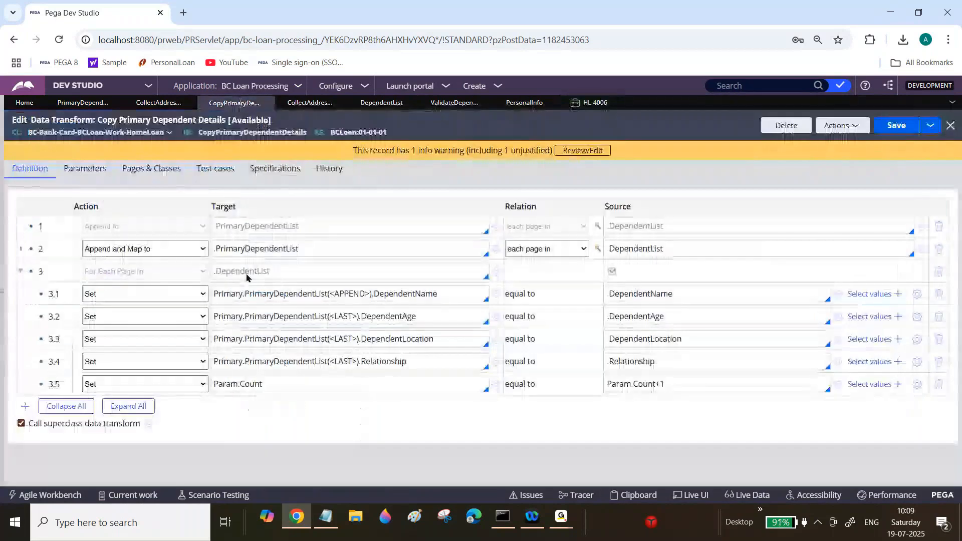
{"action": "triple_click", "coordinate": [261, 278]}
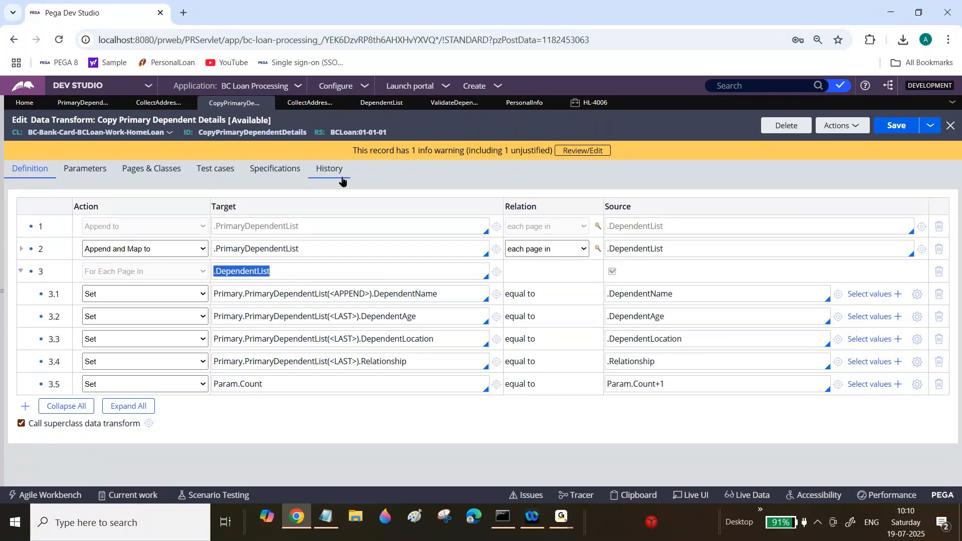
{"action": "left_click", "coordinate": [445, 110]}
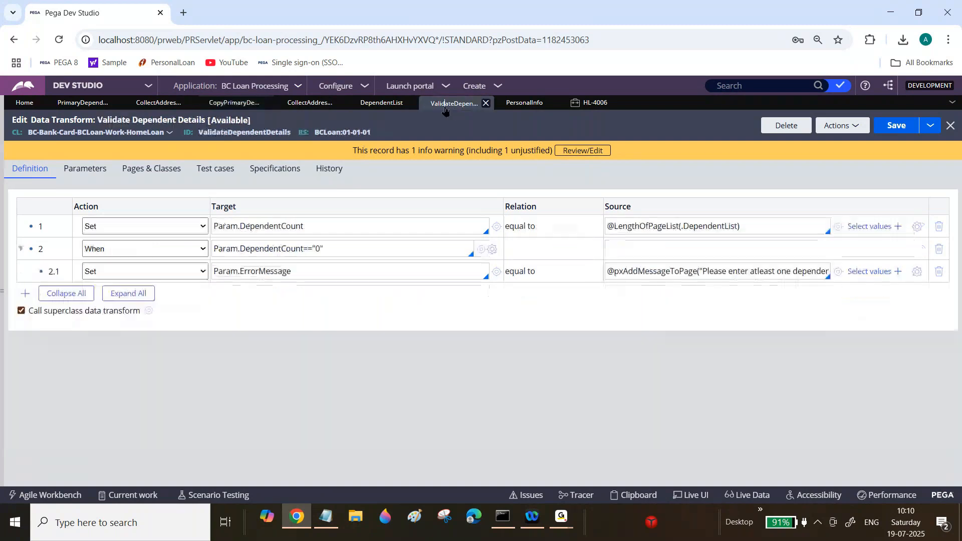
{"action": "double_click", "coordinate": [636, 226]}
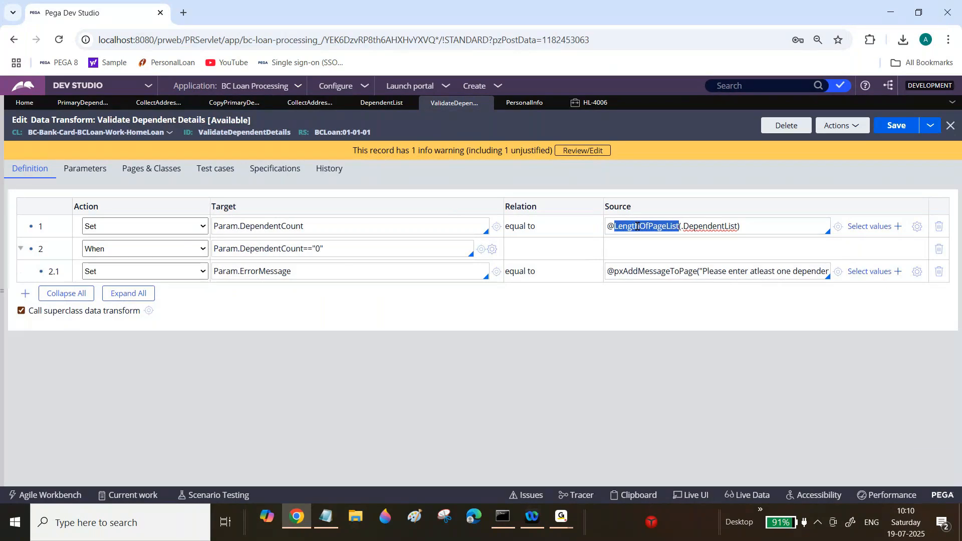
{"action": "left_click", "coordinate": [595, 103]}
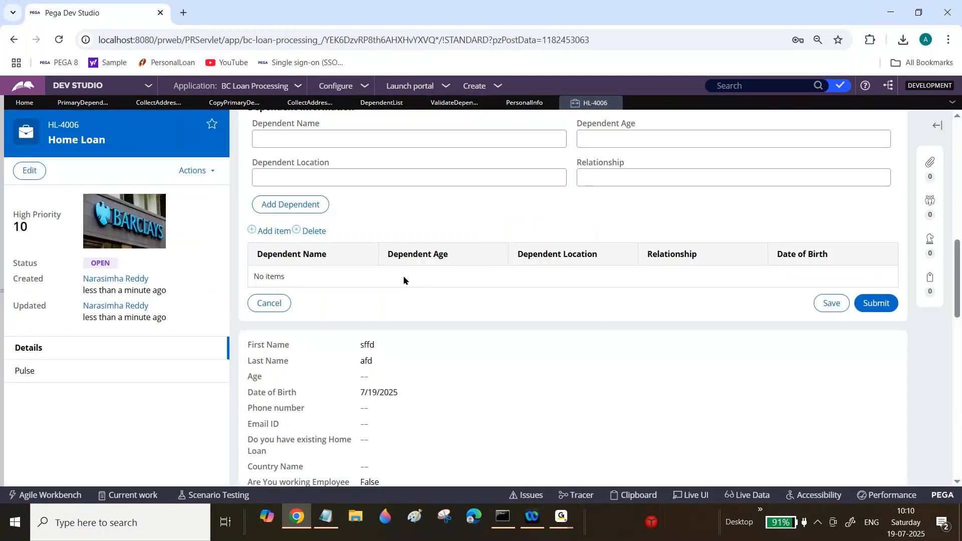
Step: Switch to Notepad and review the exercise notes on copying only selected dependent details
{"action": "left_click", "coordinate": [326, 523]}
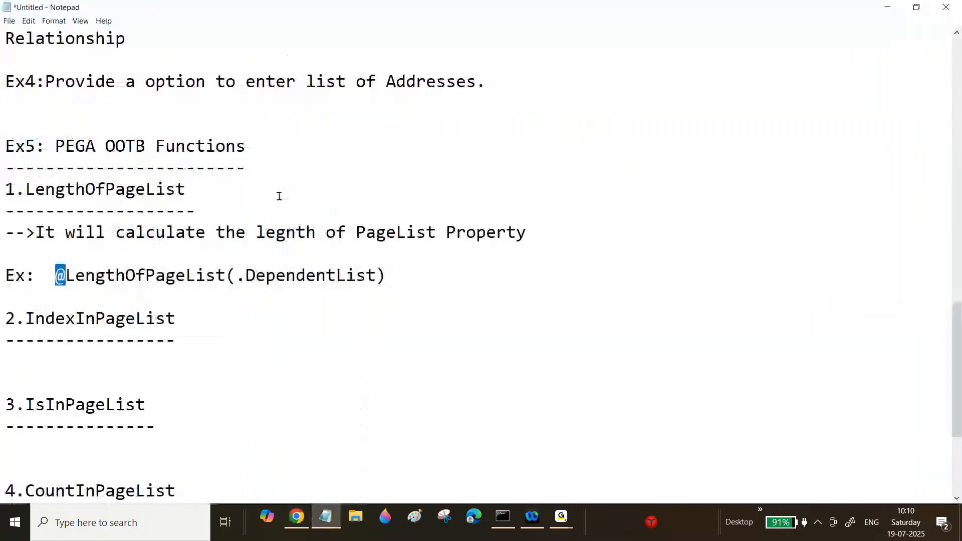
{"action": "left_click_drag", "start_coordinate": [954, 325], "coordinate": [927, 95]}
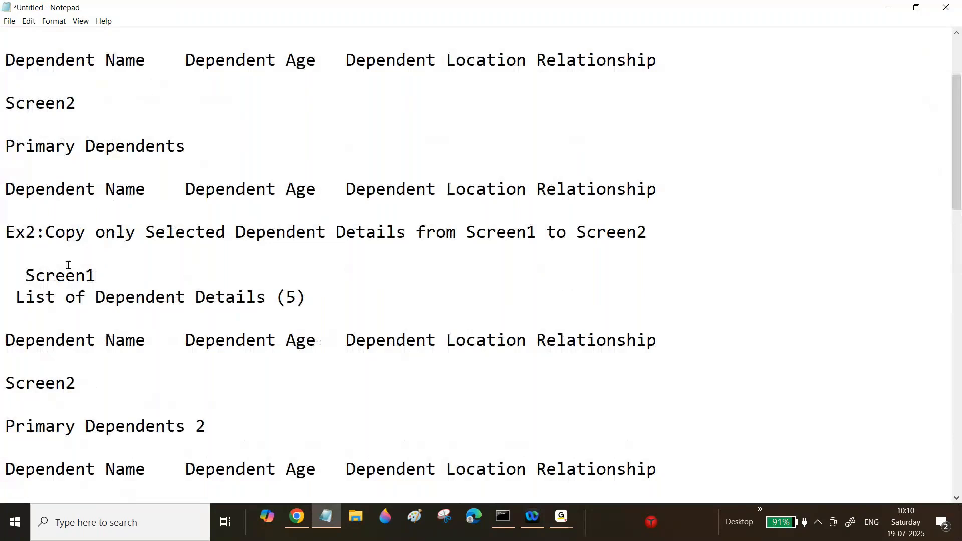
{"action": "left_click", "coordinate": [53, 233]}
{"action": "left_click_drag", "start_coordinate": [53, 236], "coordinate": [101, 239]}
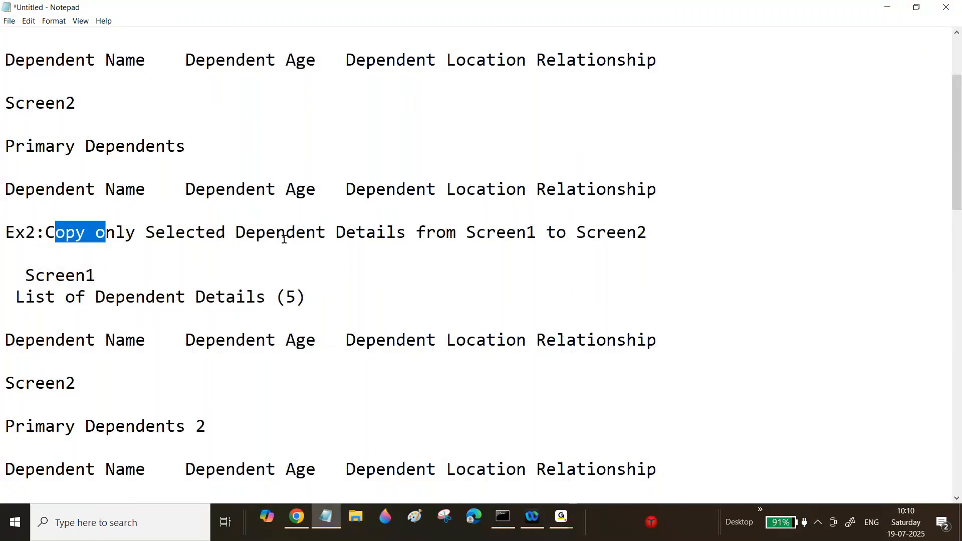
{"action": "left_click", "coordinate": [296, 516]}
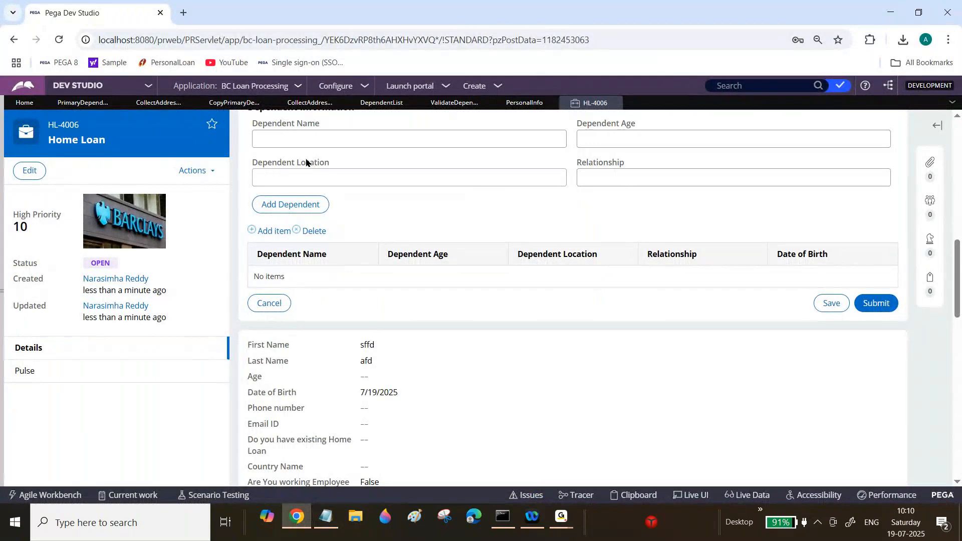
Step: Add a dependent with sample values sdgs, s, dsg and dgs, then submit the case form
{"action": "left_click", "coordinate": [317, 143]}
{"action": "type", "text": "sdgs"}
{"action": "key", "text": "Tab"}
{"action": "type", "text": "s"}
{"action": "key", "text": "Tab"}
{"action": "type", "text": "dsg"}
{"action": "key", "text": "Tab"}
{"action": "type", "text": "dgs"}
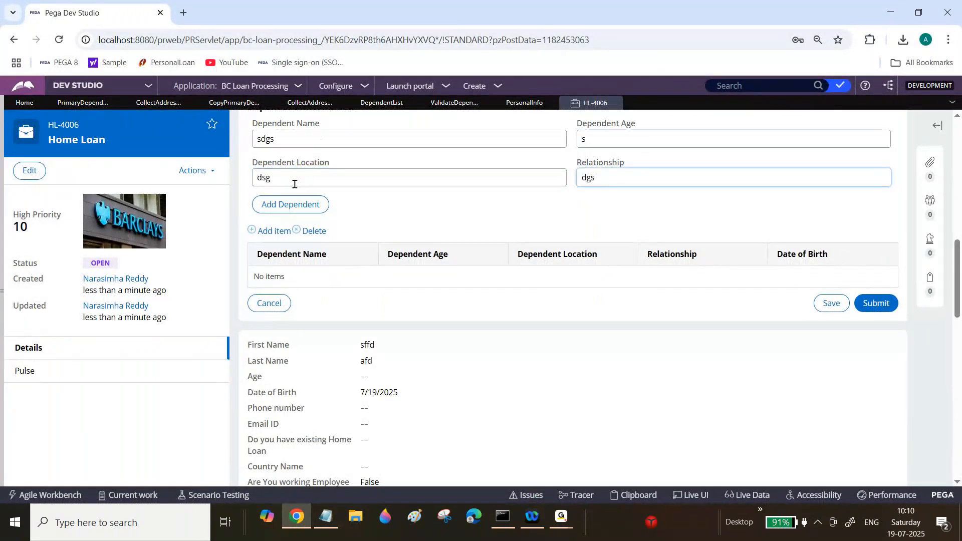
{"action": "left_click", "coordinate": [292, 202]}
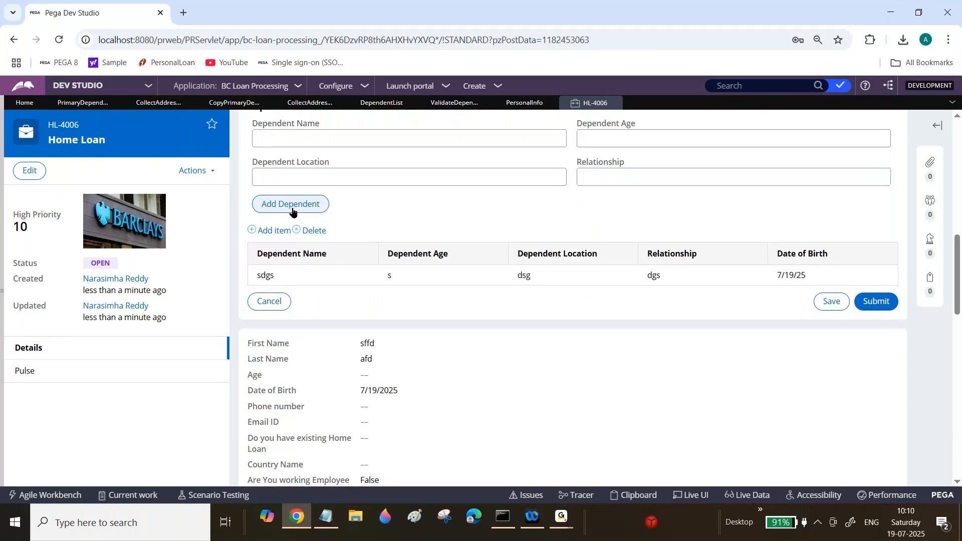
{"action": "left_click", "coordinate": [874, 300]}
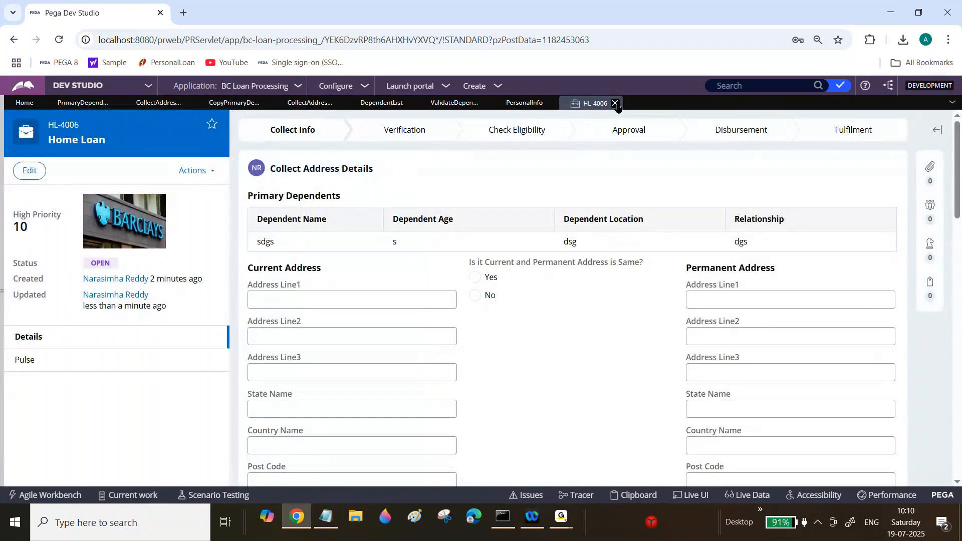
Step: Open the Personal Info section and add a column headed Select after Date of Birth in the dependents table
{"action": "left_click", "coordinate": [615, 103]}
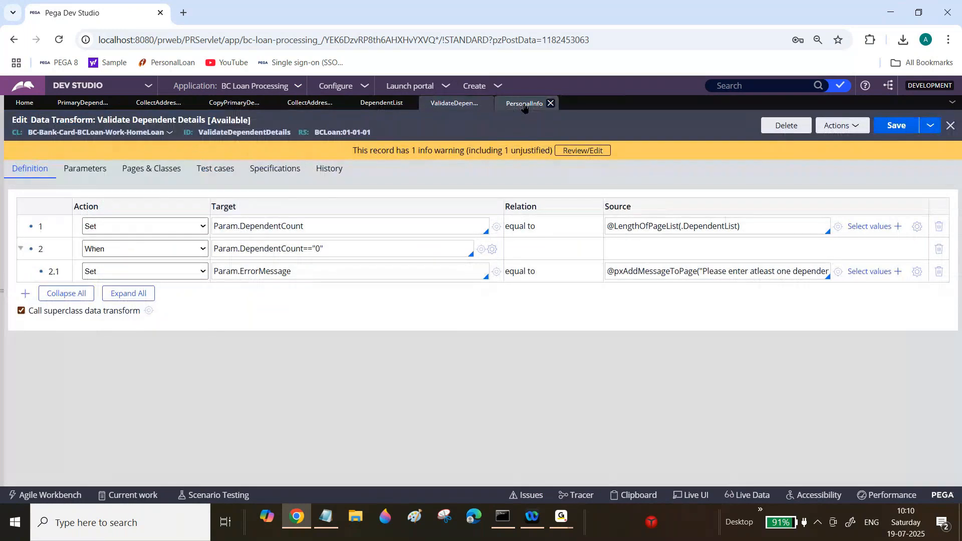
{"action": "left_click", "coordinate": [524, 105]}
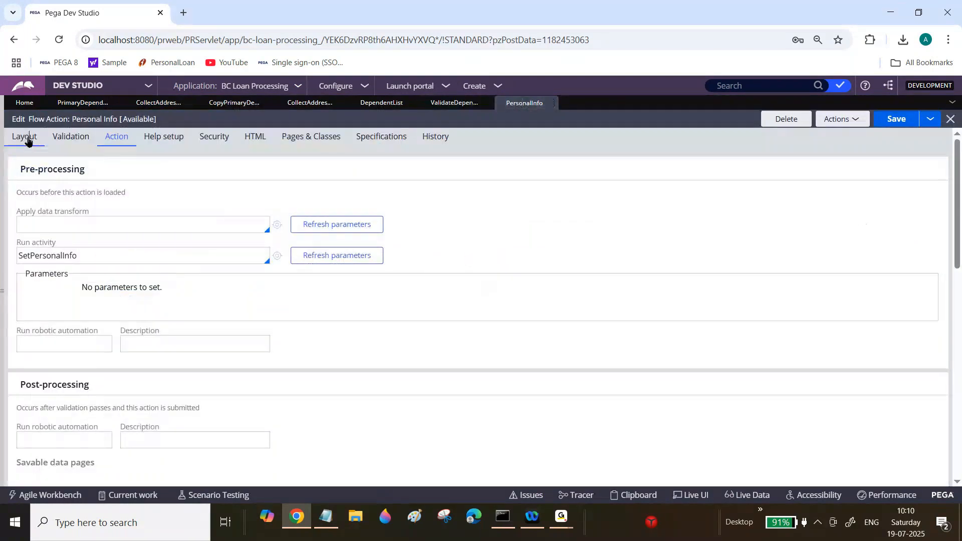
{"action": "left_click", "coordinate": [25, 137]}
{"action": "left_click", "coordinate": [275, 270]}
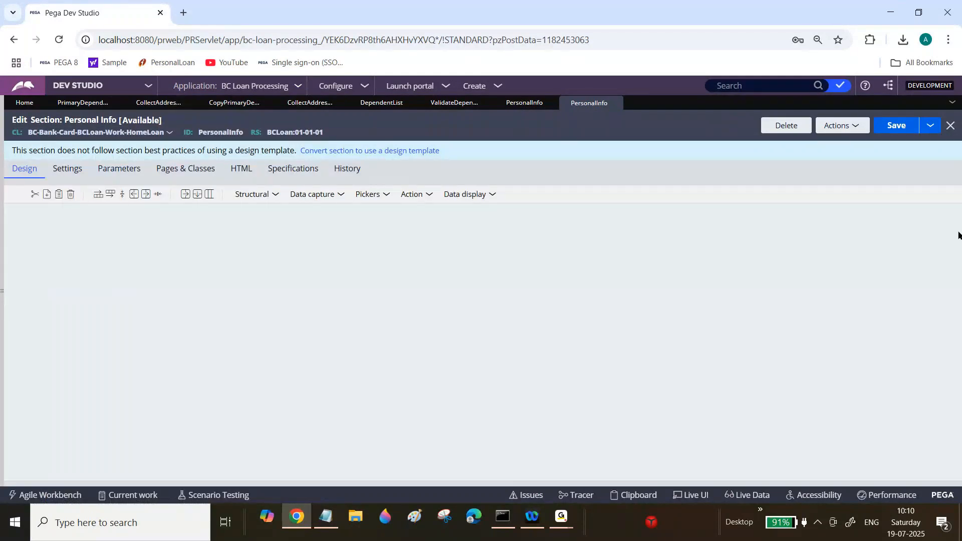
{"action": "left_click_drag", "start_coordinate": [959, 235], "coordinate": [957, 445]}
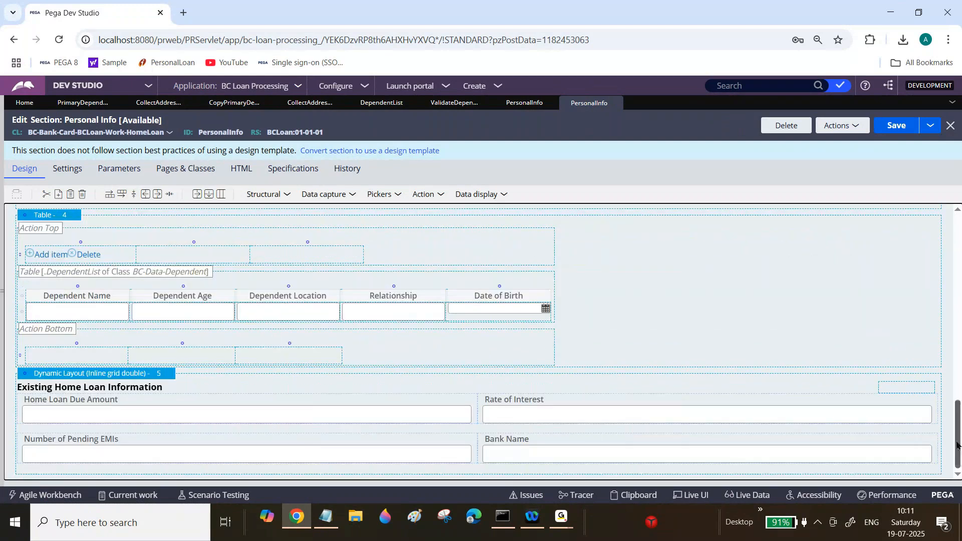
{"action": "scroll", "coordinate": [228, 382], "scroll_direction": "up", "scroll_amount": 2}
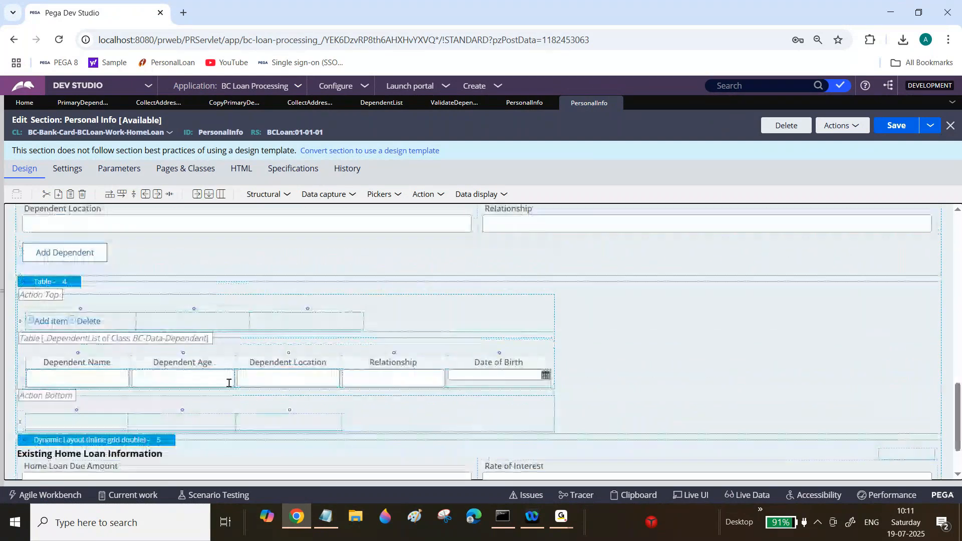
{"action": "left_click", "coordinate": [59, 373]}
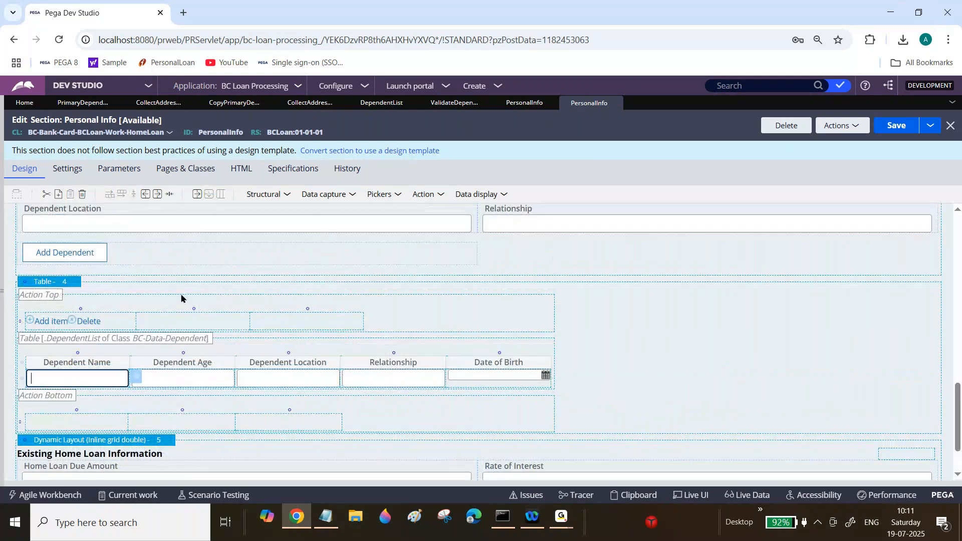
{"action": "left_click", "coordinate": [506, 369]}
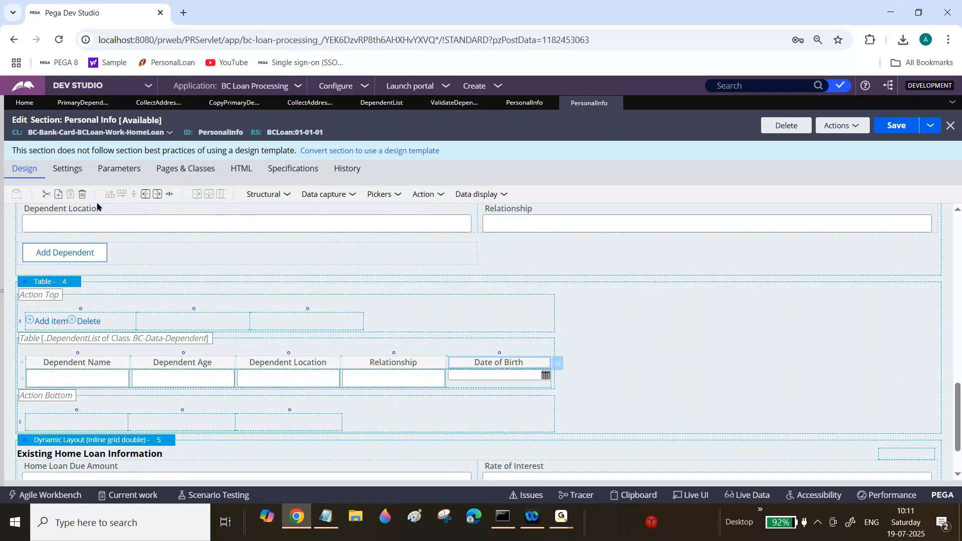
{"action": "left_click", "coordinate": [160, 197]}
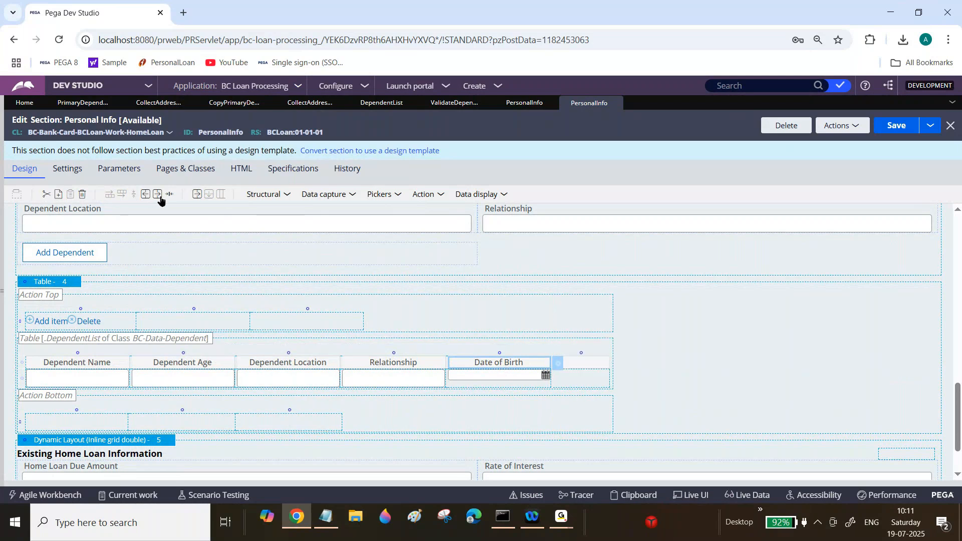
{"action": "left_click", "coordinate": [578, 366]}
{"action": "type", "text": "Select"}
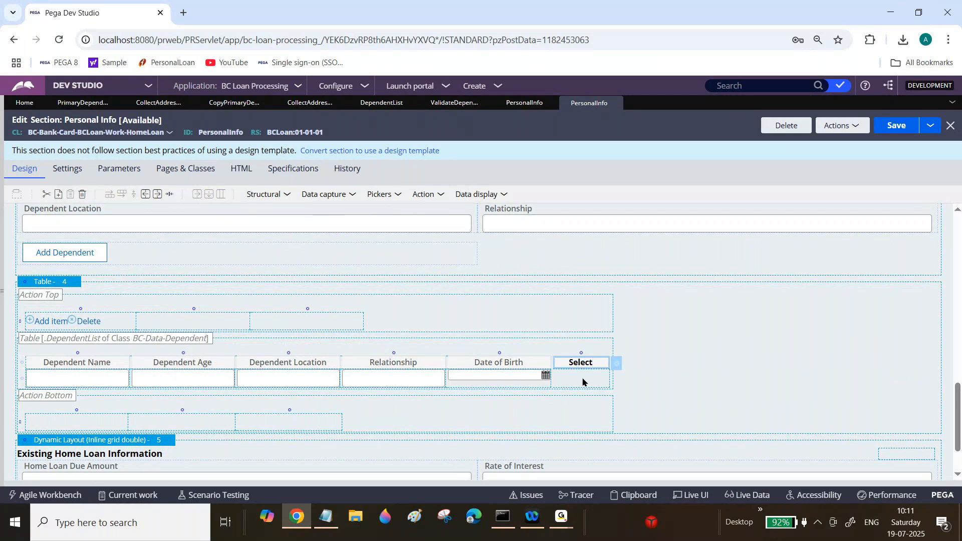
Step: Set the new Select column cell's property to DepenndentSelect
{"action": "left_click", "coordinate": [583, 380]}
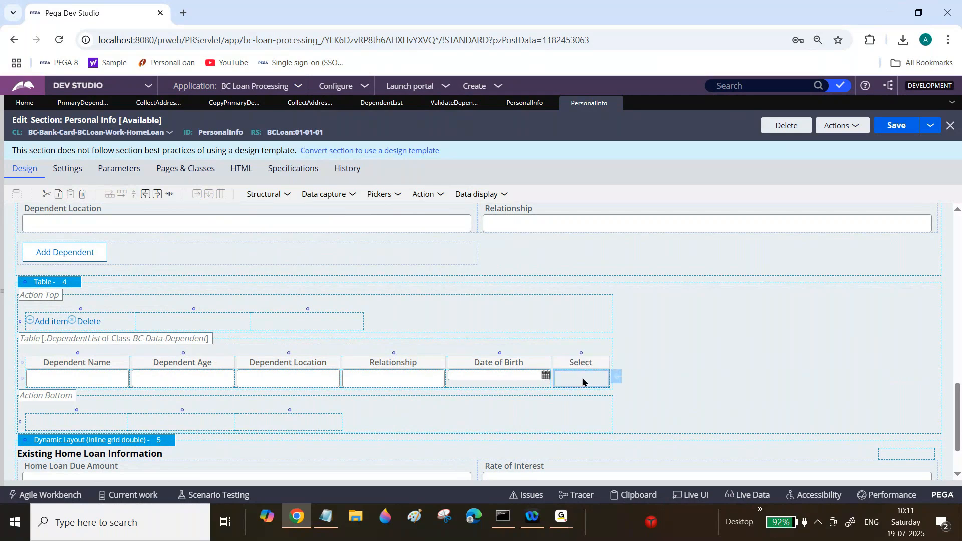
{"action": "left_click", "coordinate": [618, 378]}
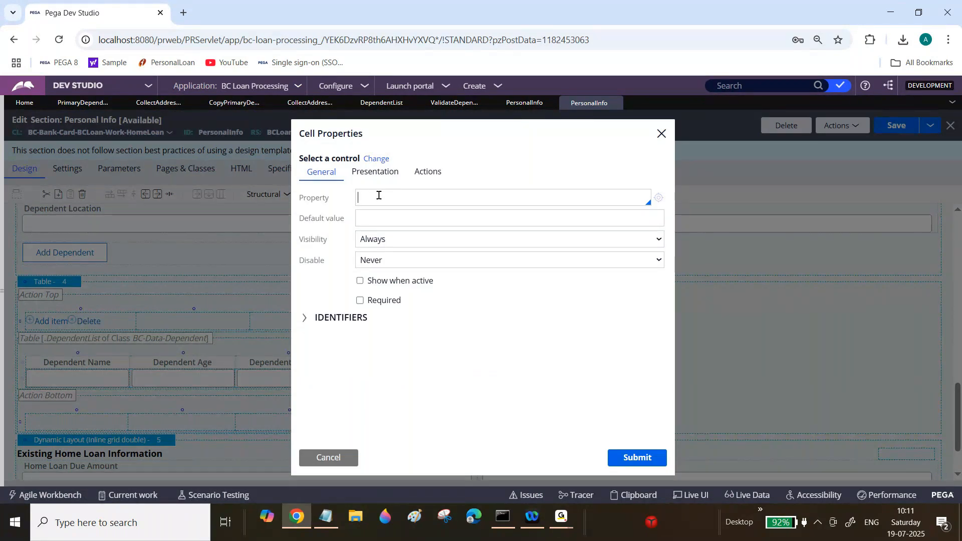
{"action": "type", "text": "DependentC"}
{"action": "key", "text": "BackSpace"}
{"action": "type", "text": "Select"}
{"action": "left_click", "coordinate": [378, 196]}
{"action": "type", "text": "n"}
Step: Create the DepenndentSelect property in BC-Data-Dependent, change its type to TrueFalse, and save it
{"action": "left_click", "coordinate": [662, 200]}
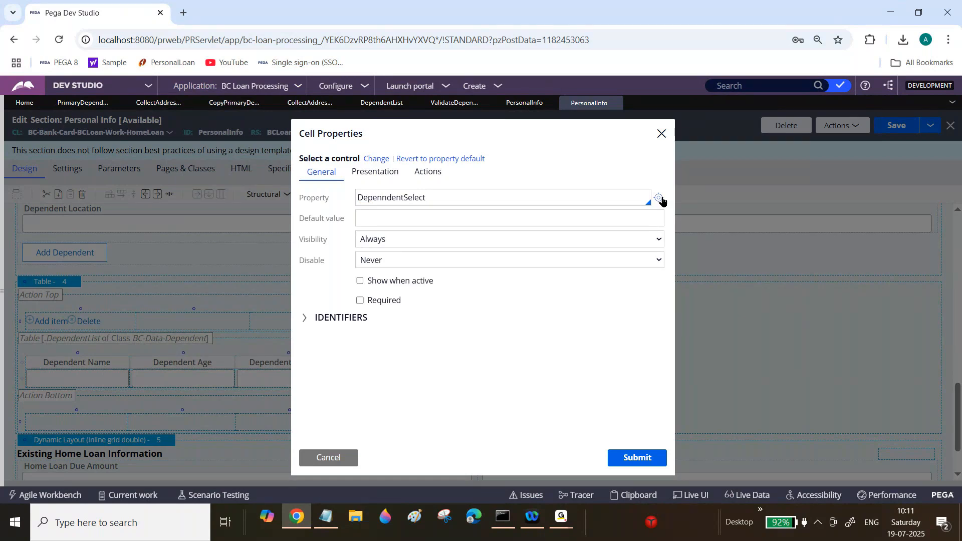
{"action": "left_click", "coordinate": [662, 200]}
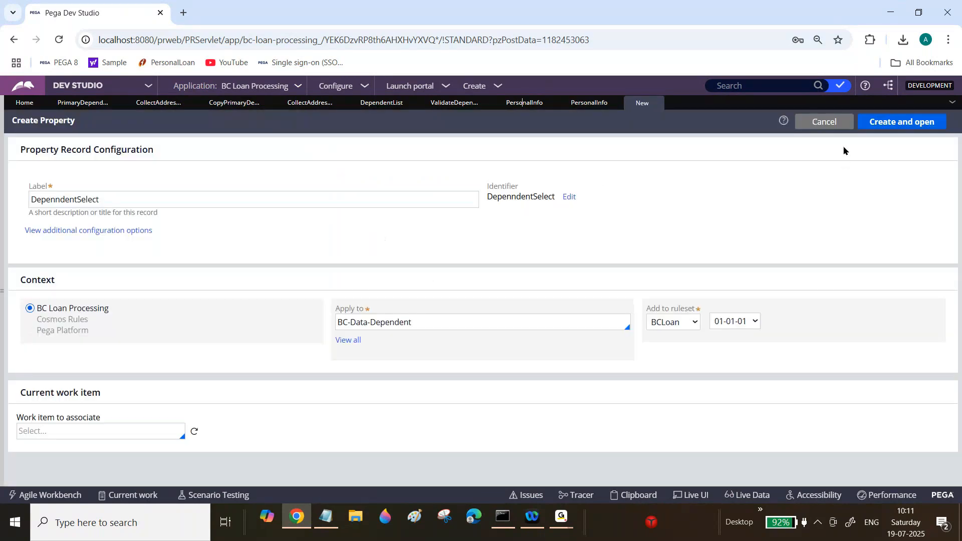
{"action": "left_click", "coordinate": [891, 126]}
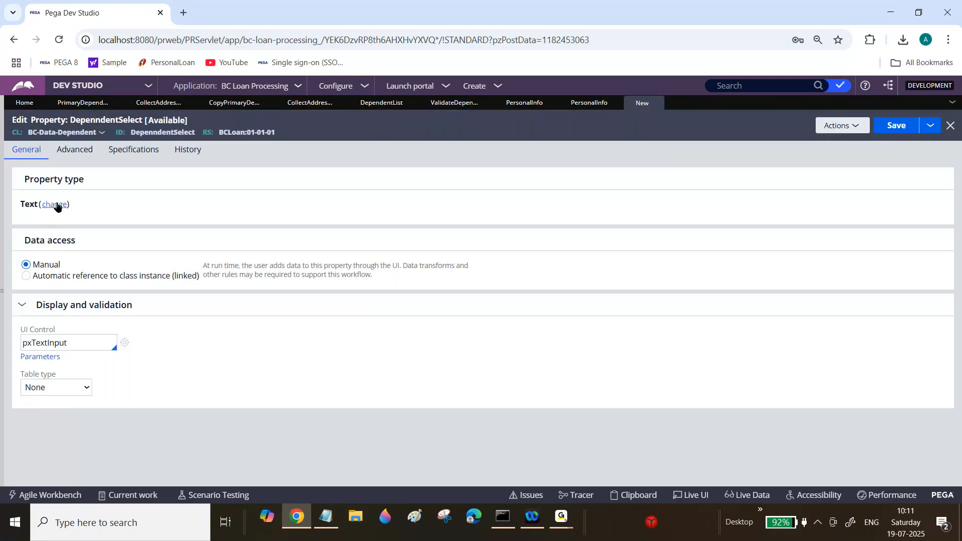
{"action": "left_click", "coordinate": [56, 205]}
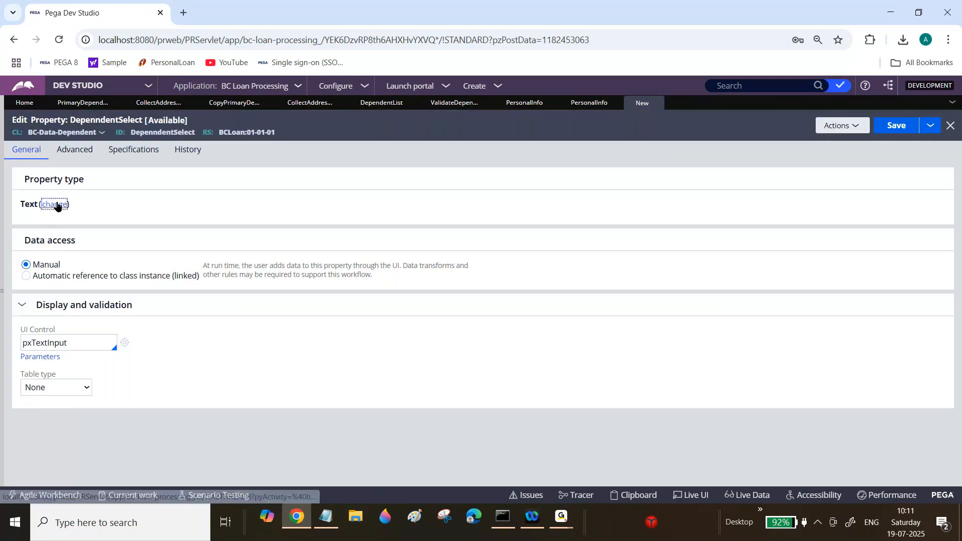
{"action": "left_click", "coordinate": [74, 454]}
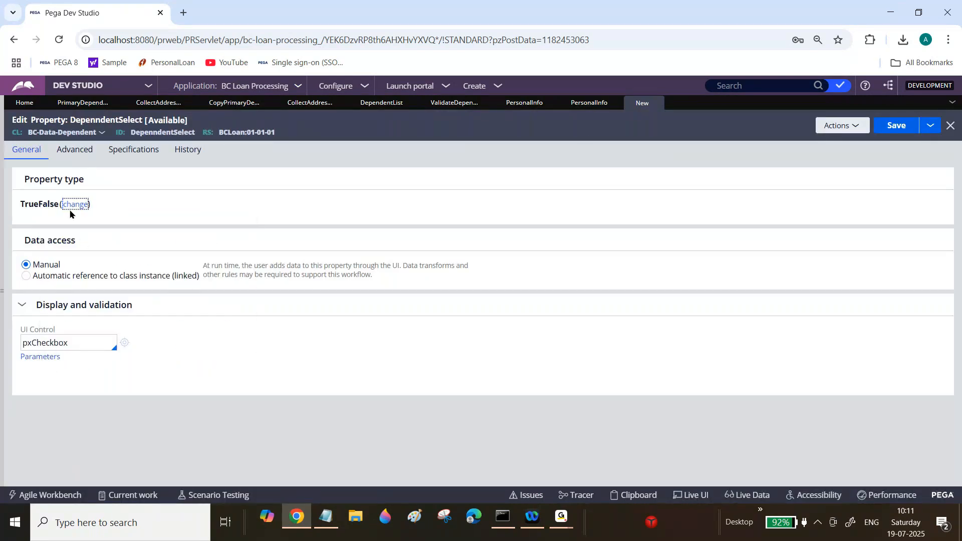
{"action": "left_click", "coordinate": [883, 121]}
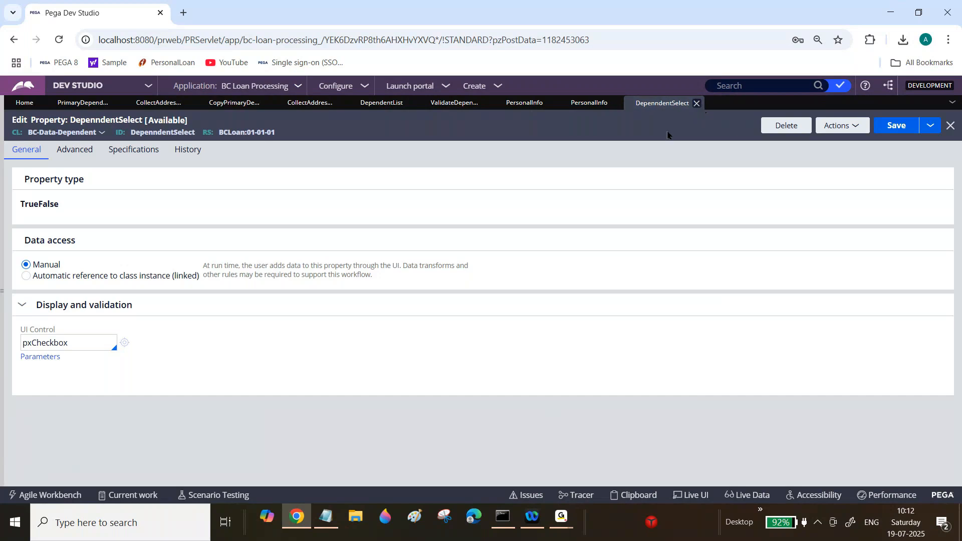
Step: Close the property tab, reassign .DepenndentSelect to the Select cell, submit the cell properties, and save the section
{"action": "left_click", "coordinate": [697, 103]}
{"action": "triple_click", "coordinate": [438, 200]}
{"action": "key", "text": "BackSpace"}
{"action": "type", "text": ".De"}
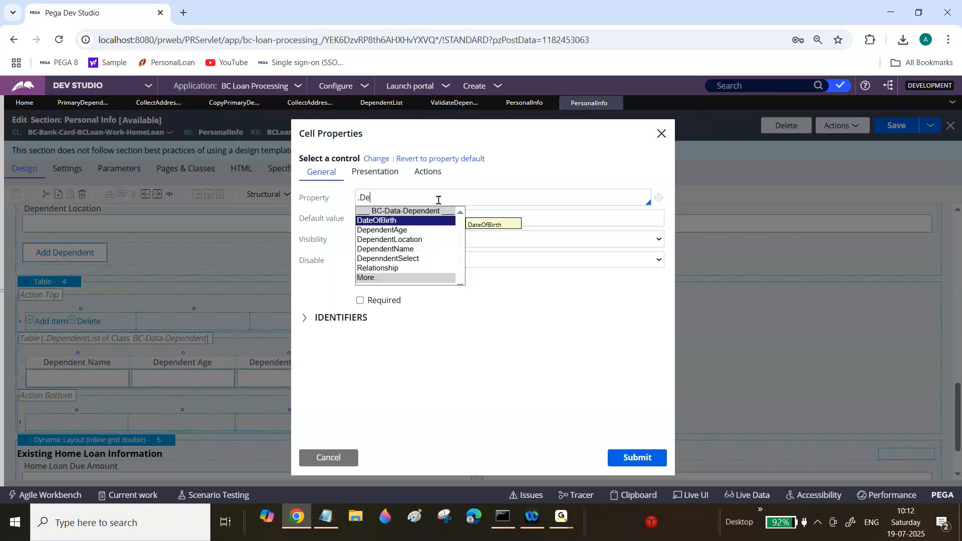
{"action": "key", "text": "Down"}
{"action": "key", "text": "Down"}
{"action": "key", "text": "Down"}
{"action": "key", "text": "Down"}
{"action": "key", "text": "Return"}
{"action": "left_click", "coordinate": [634, 462]}
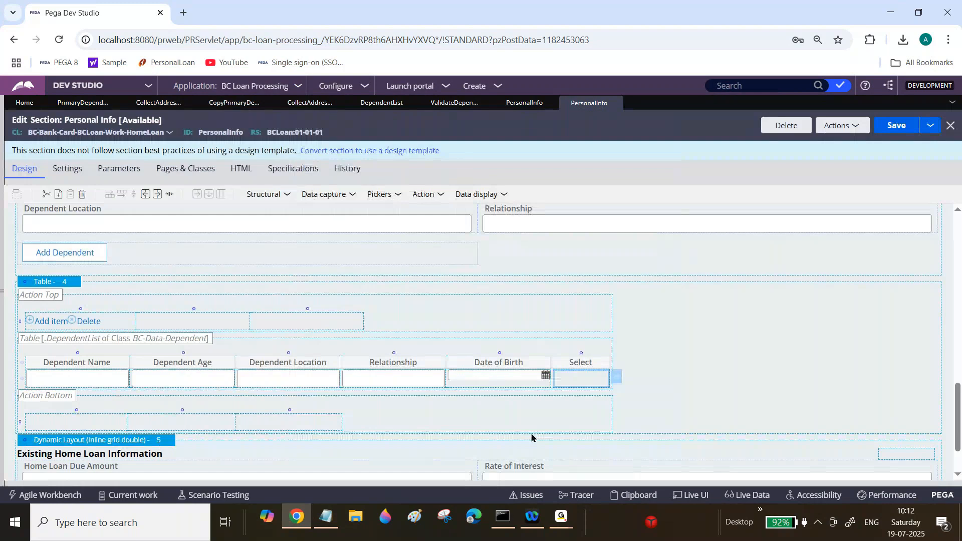
{"action": "key", "text": "ctrl+s"}
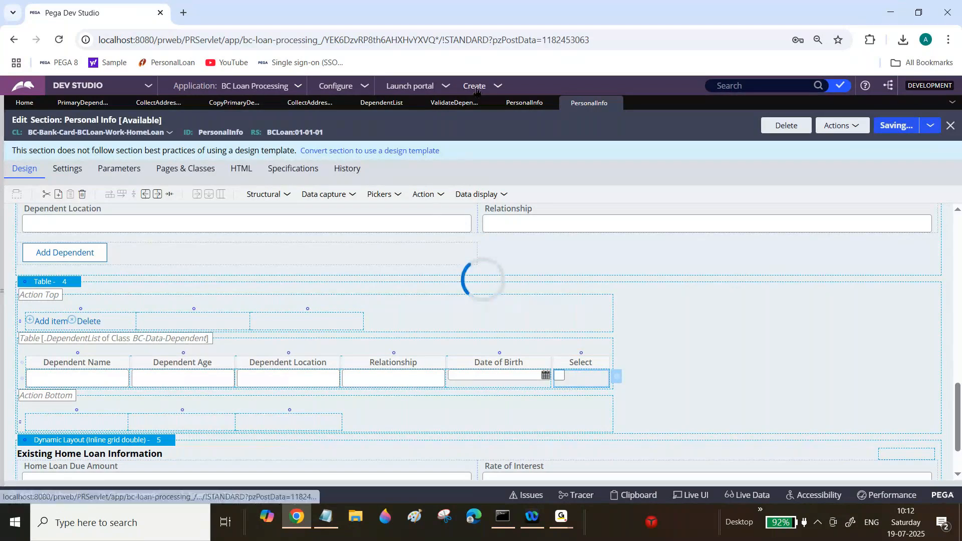
Step: Create a new Home Loan case and switch to its tab
{"action": "left_click", "coordinate": [476, 89]}
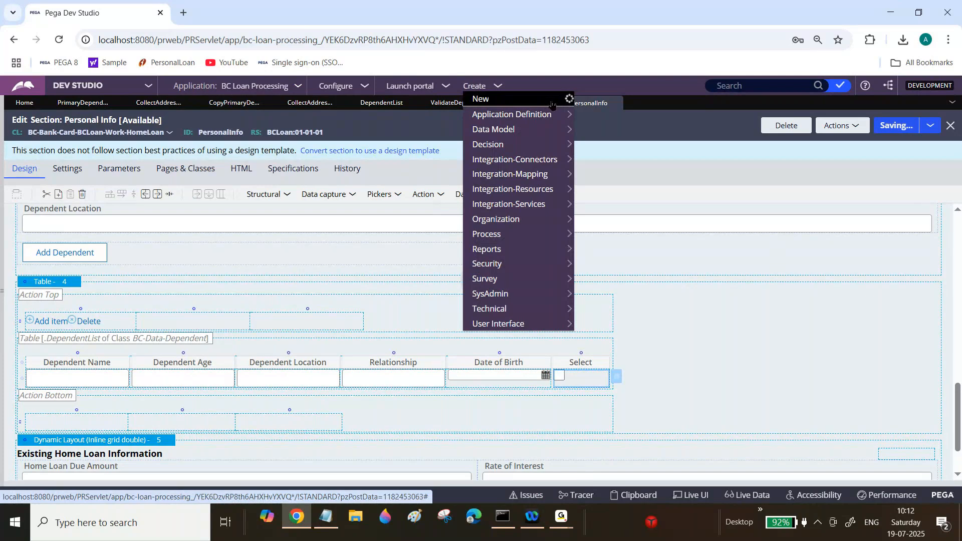
{"action": "mouse_move", "coordinate": [552, 105]}
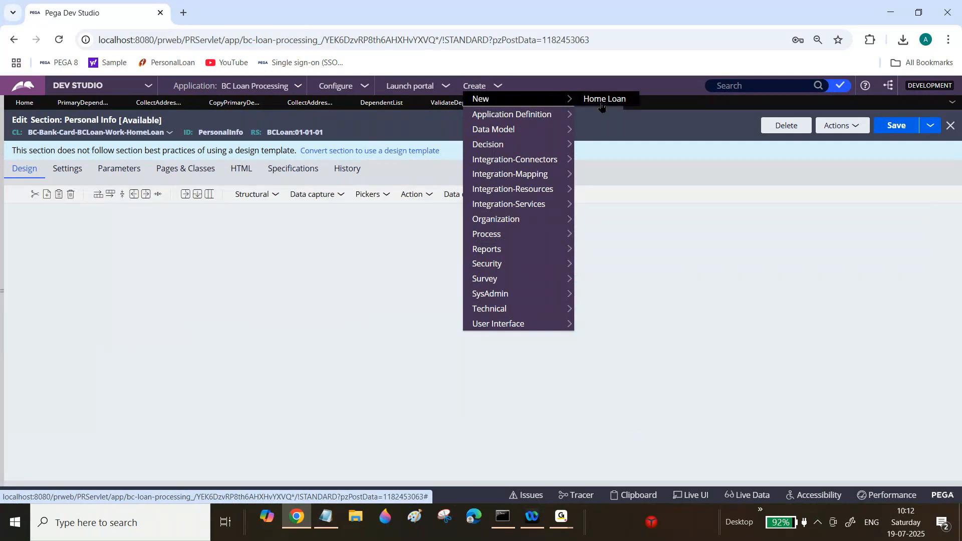
{"action": "left_click", "coordinate": [603, 103]}
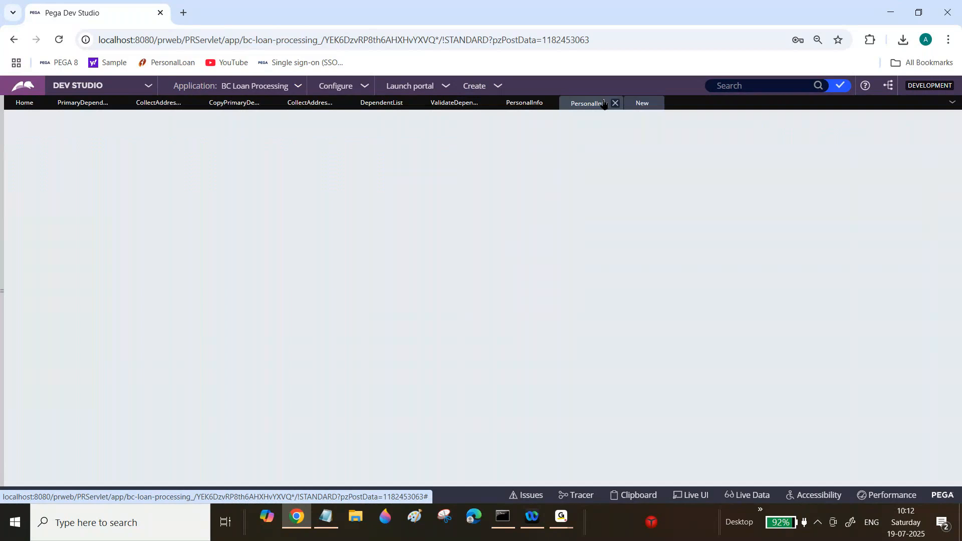
{"action": "scroll", "coordinate": [475, 341], "scroll_direction": "down", "scroll_amount": 5}
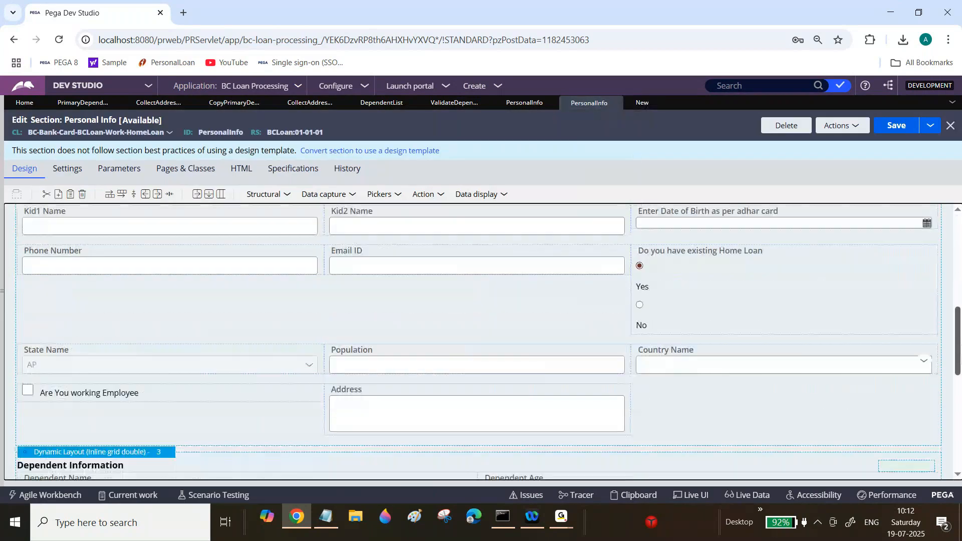
{"action": "scroll", "coordinate": [476, 341], "scroll_direction": "down", "scroll_amount": 1}
{"action": "left_click_drag", "start_coordinate": [958, 357], "coordinate": [928, 261]}
{"action": "scroll", "coordinate": [929, 261], "scroll_direction": "up", "scroll_amount": 2}
{"action": "left_click", "coordinate": [643, 103]}
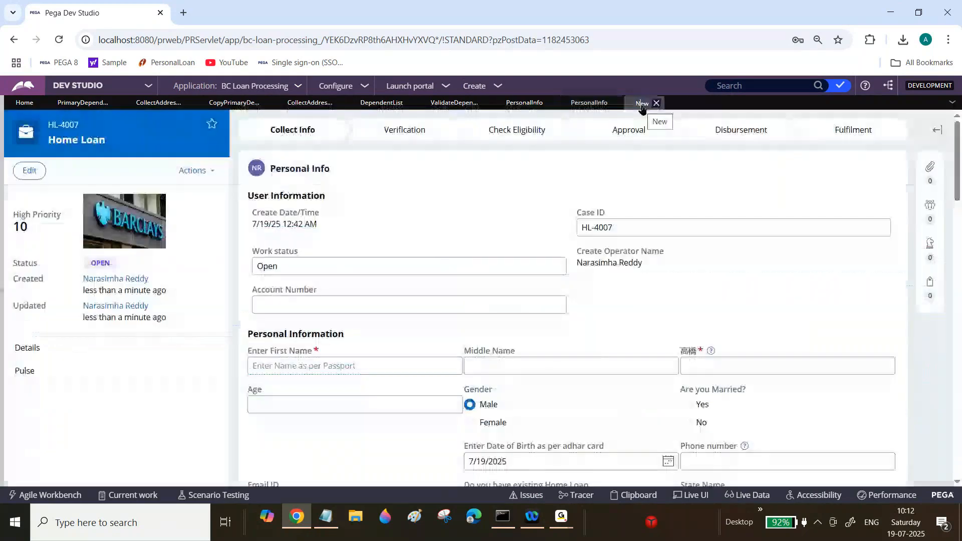
Step: Add a dependent with values afaf, asfa, ag and afa, then check the new row's Select cell
{"action": "scroll", "coordinate": [939, 202], "scroll_direction": "down", "scroll_amount": 10}
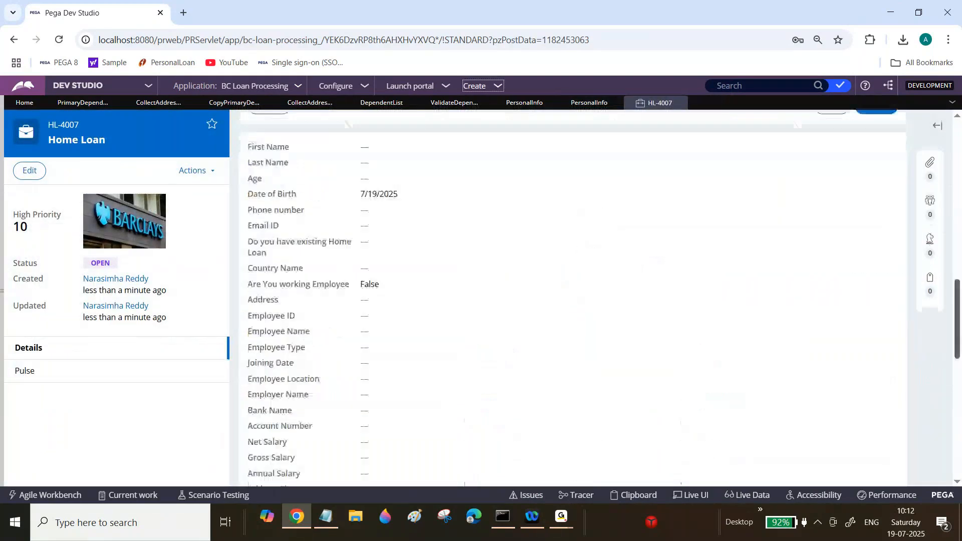
{"action": "scroll", "coordinate": [389, 230], "scroll_direction": "up", "scroll_amount": 5}
{"action": "left_click", "coordinate": [391, 241]}
{"action": "type", "text": "afaf"}
{"action": "key", "text": "Tab"}
{"action": "type", "text": "asfa"}
{"action": "key", "text": "Tab"}
{"action": "type", "text": "ag"}
{"action": "key", "text": "Tab"}
{"action": "type", "text": "afa"}
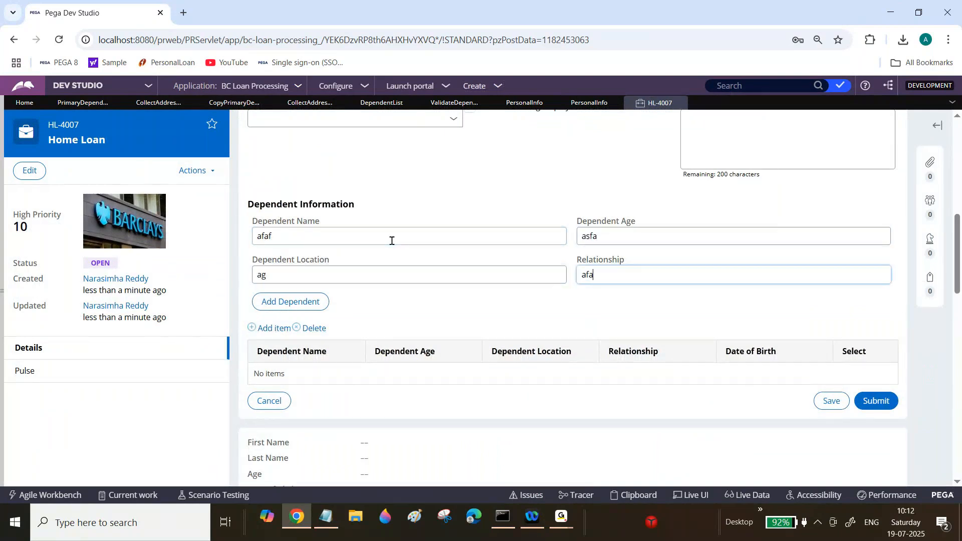
{"action": "left_click", "coordinate": [302, 307]}
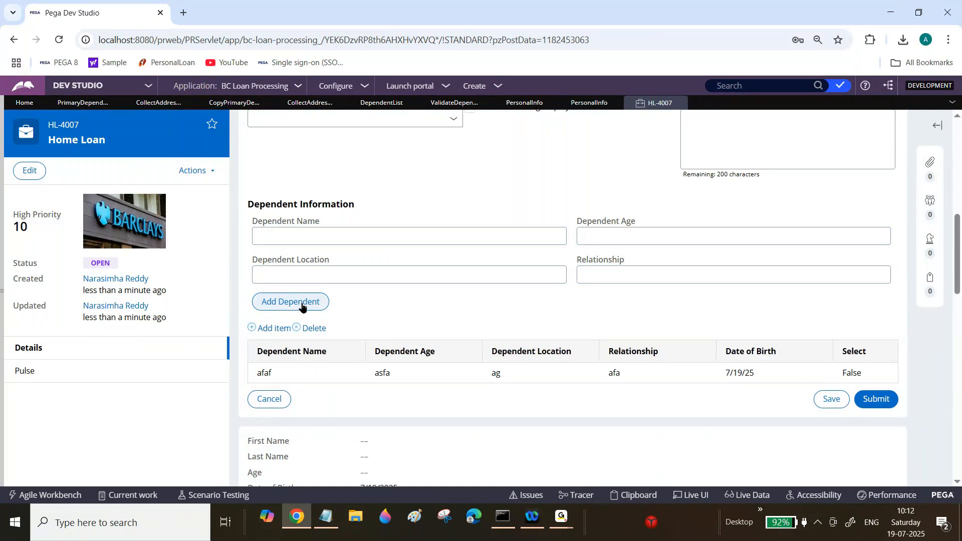
{"action": "left_click", "coordinate": [858, 377]}
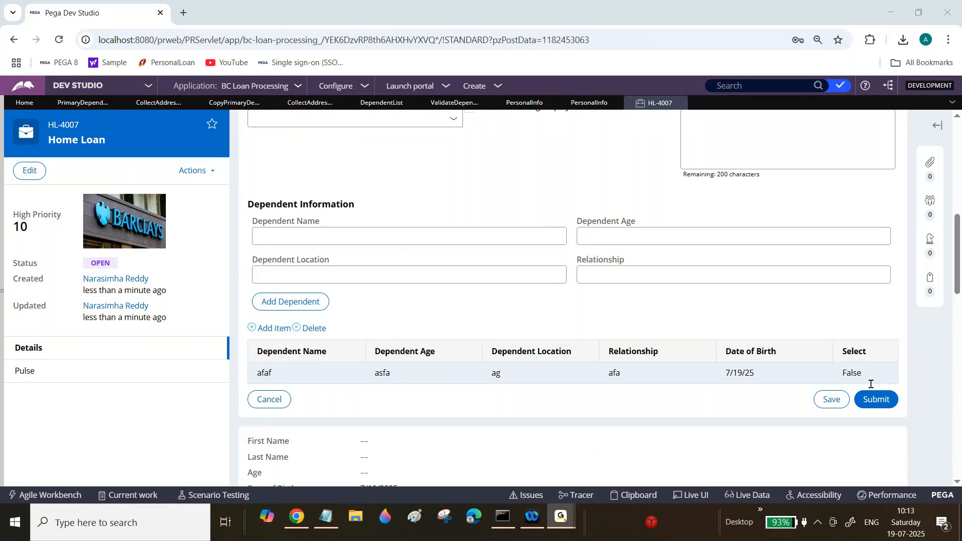
{"action": "left_click", "coordinate": [904, 13]}
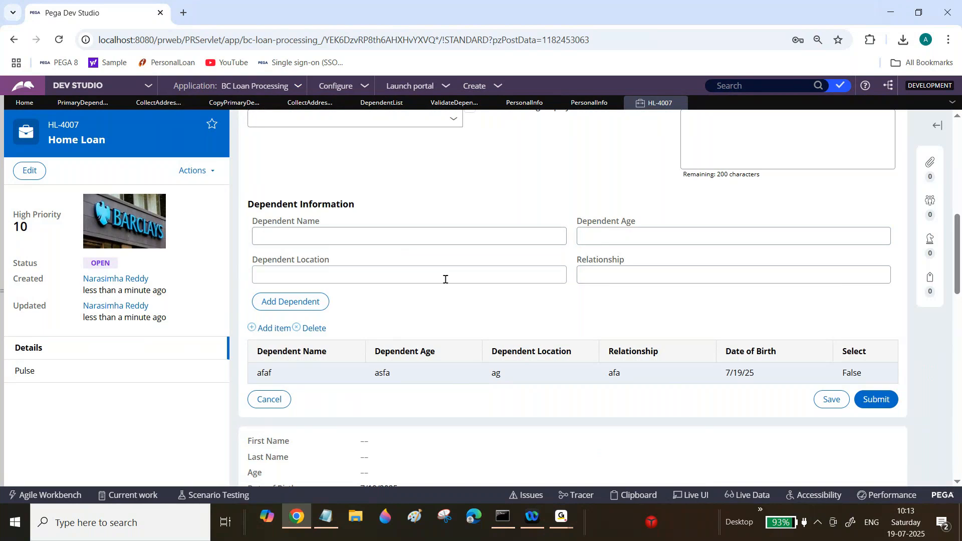
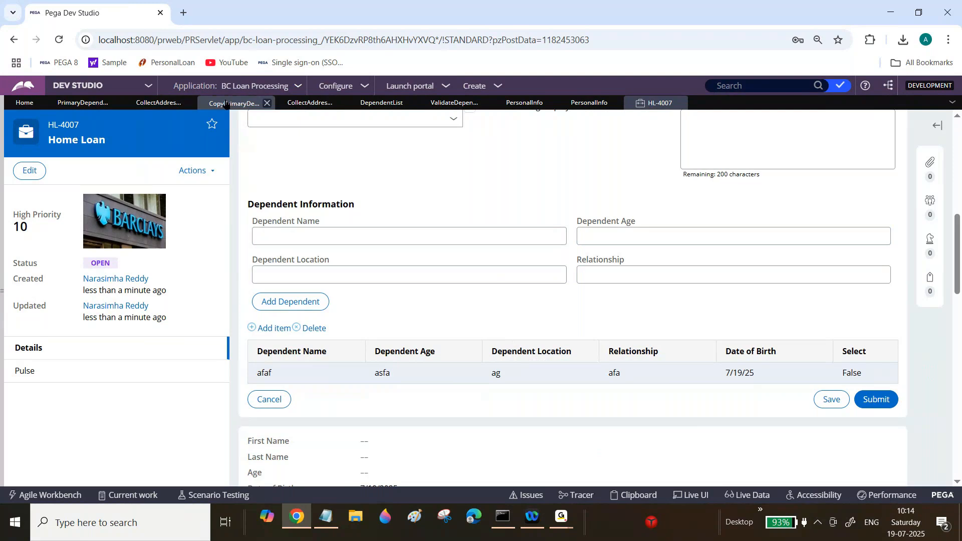
Step: Open the dependents table's layout properties in the Personal Info section and set row editing to Inline
{"action": "left_click", "coordinate": [584, 104]}
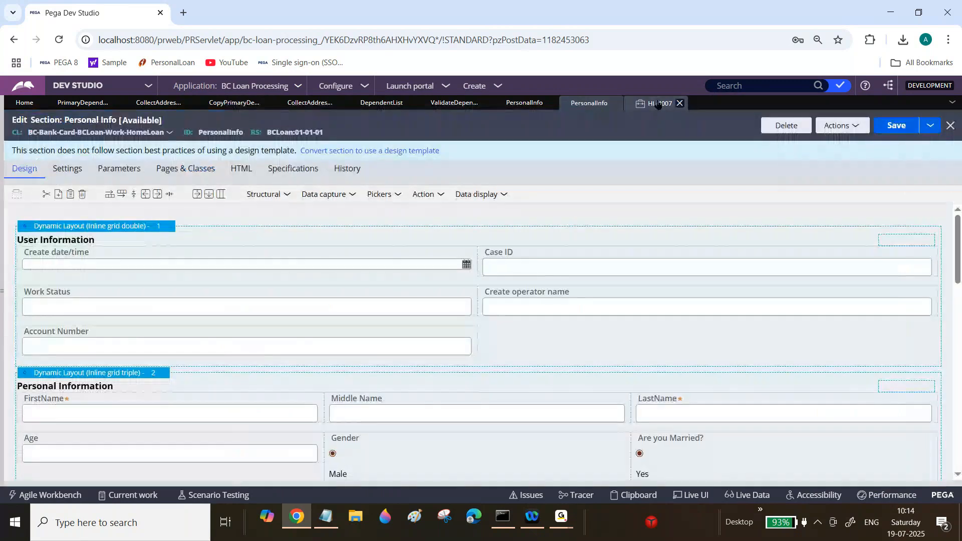
{"action": "left_click_drag", "start_coordinate": [958, 255], "coordinate": [958, 423]}
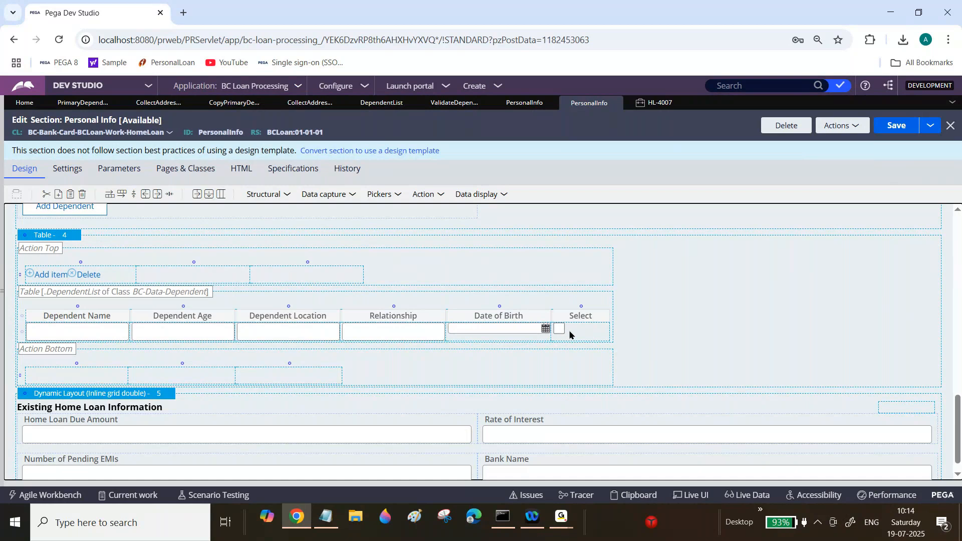
{"action": "left_click", "coordinate": [75, 238]}
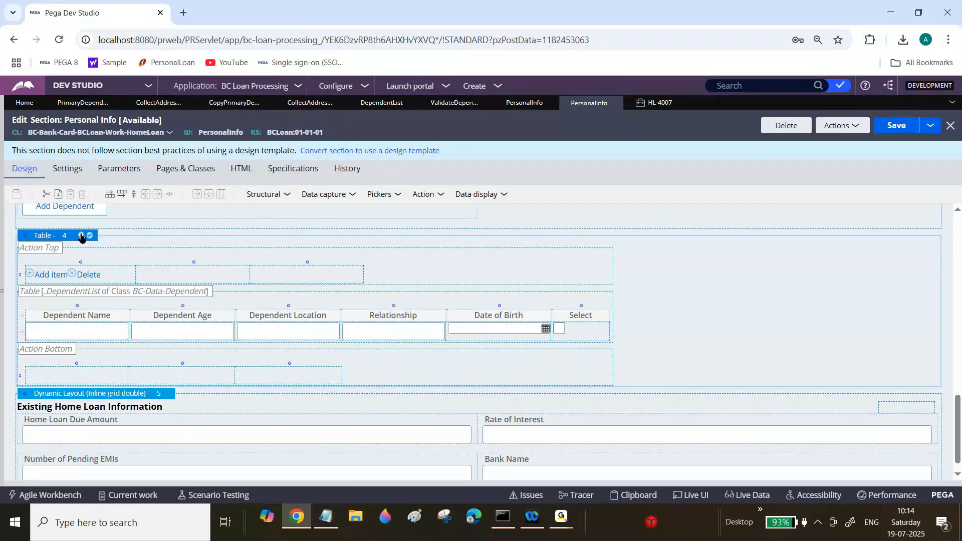
{"action": "left_click", "coordinate": [82, 236]}
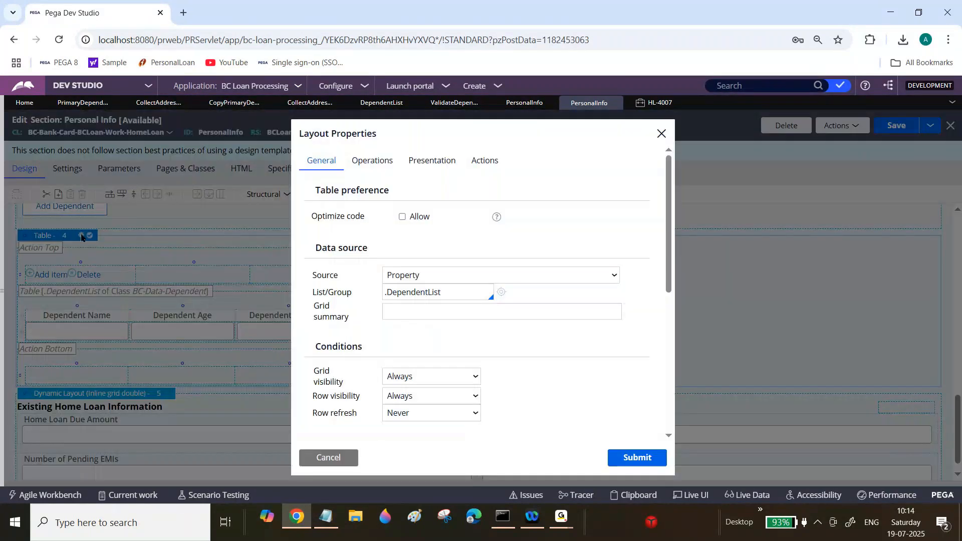
{"action": "left_click", "coordinate": [376, 161]}
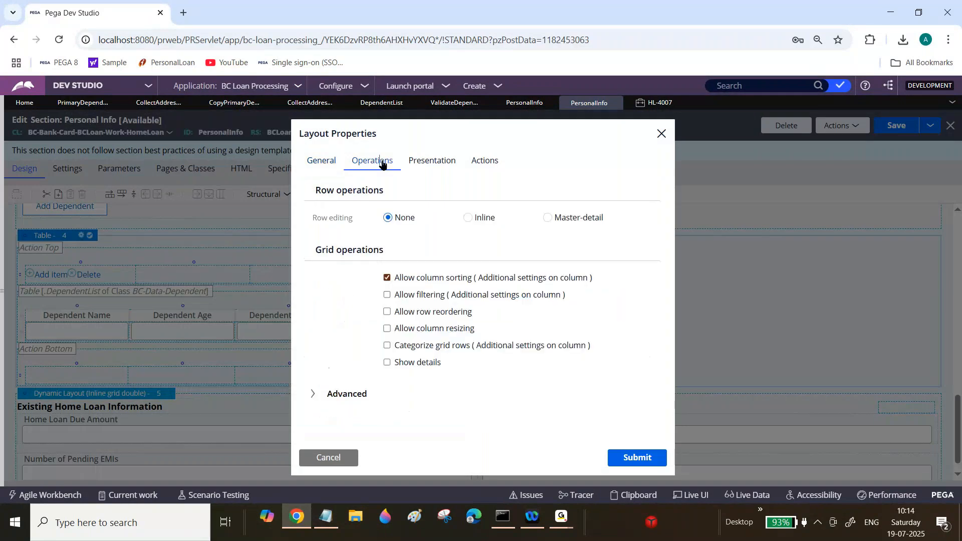
{"action": "left_click_drag", "start_coordinate": [313, 219], "coordinate": [352, 222]}
{"action": "left_click", "coordinate": [352, 222]}
{"action": "left_click_drag", "start_coordinate": [395, 218], "coordinate": [400, 220]}
{"action": "left_click", "coordinate": [399, 220]}
{"action": "left_click", "coordinate": [652, 104]}
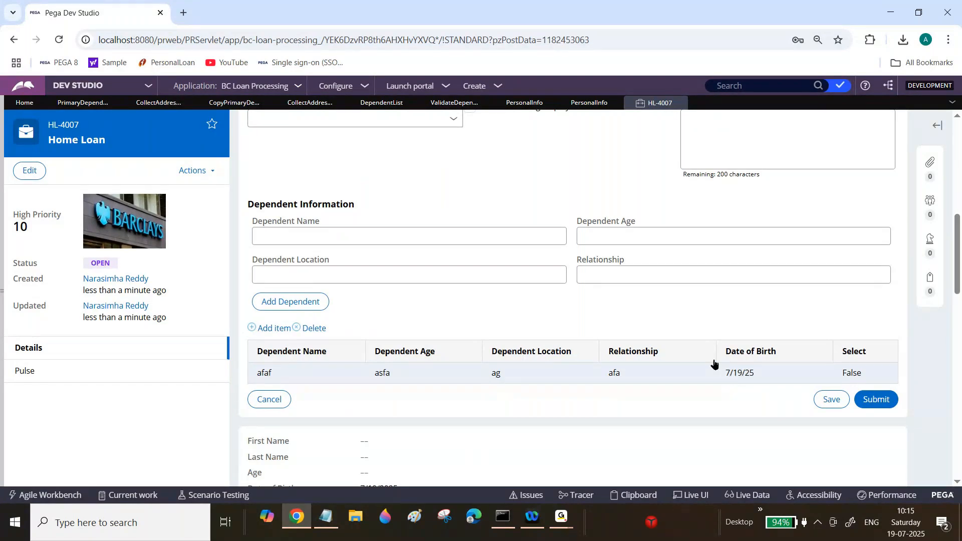
{"action": "left_click", "coordinate": [534, 104]}
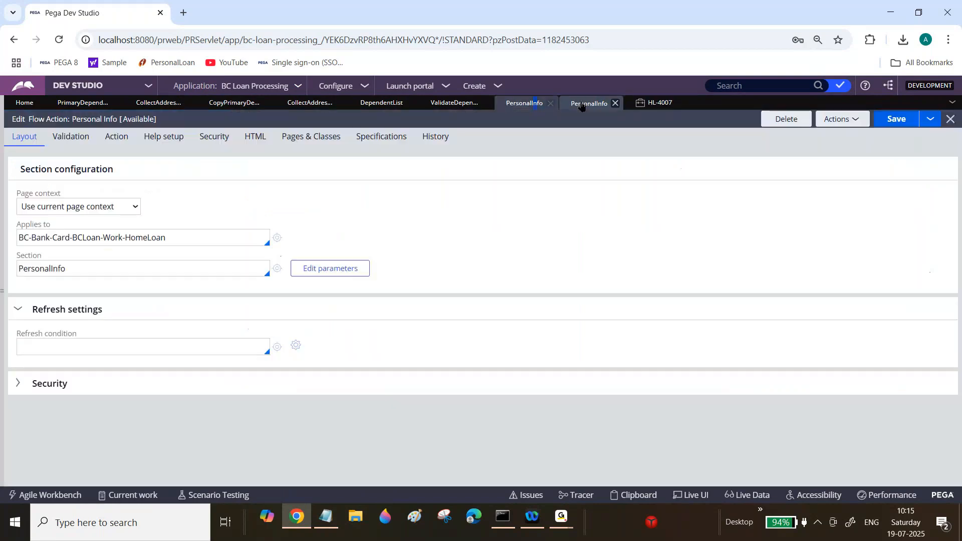
{"action": "left_click", "coordinate": [582, 103]}
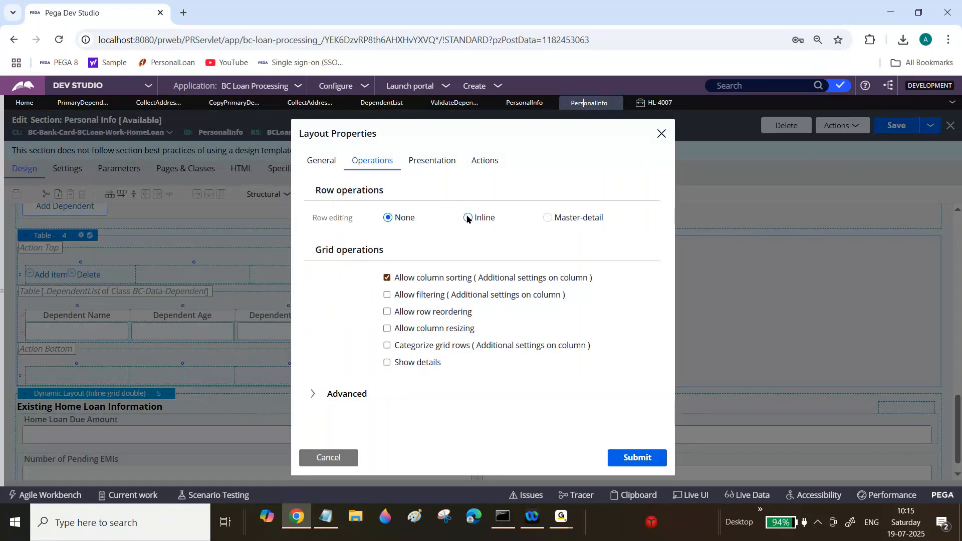
{"action": "left_click", "coordinate": [468, 218]}
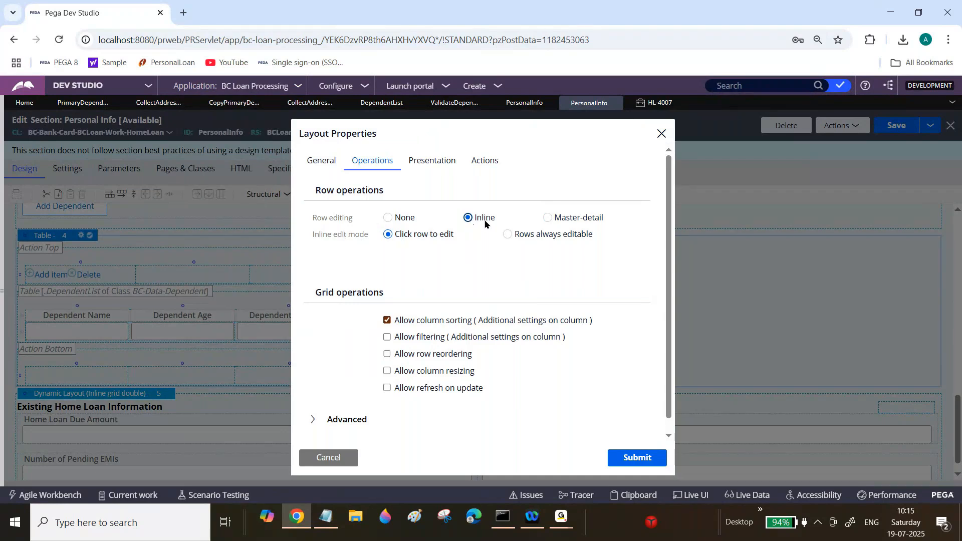
{"action": "left_click_drag", "start_coordinate": [314, 235], "coordinate": [408, 236]}
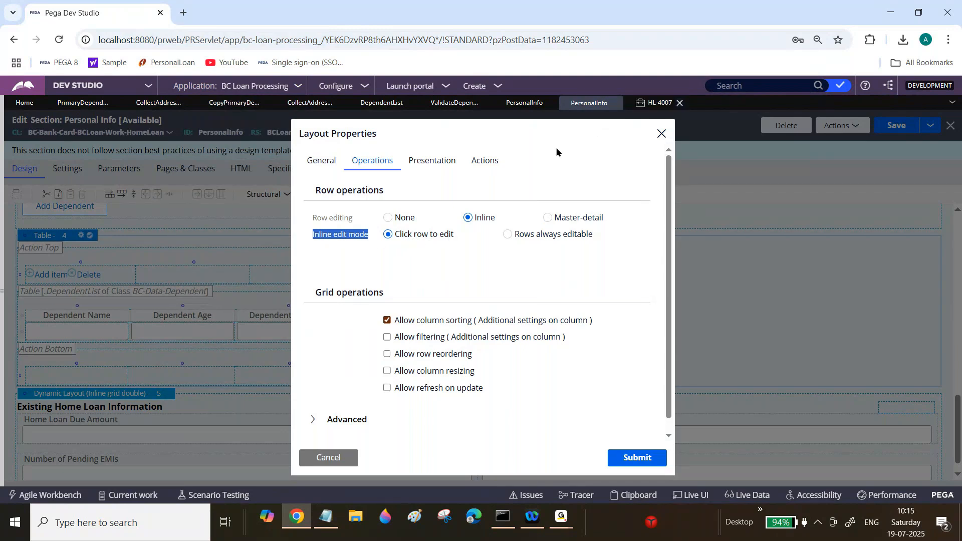
Step: Submit the table layout properties with Click row to edit mode and save the section
{"action": "left_click", "coordinate": [659, 103]}
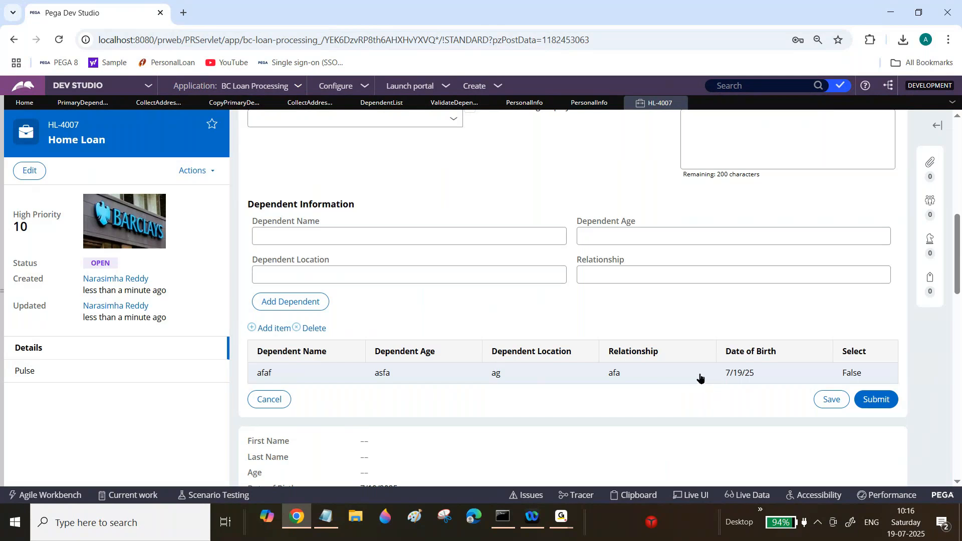
{"action": "left_click", "coordinate": [584, 104]}
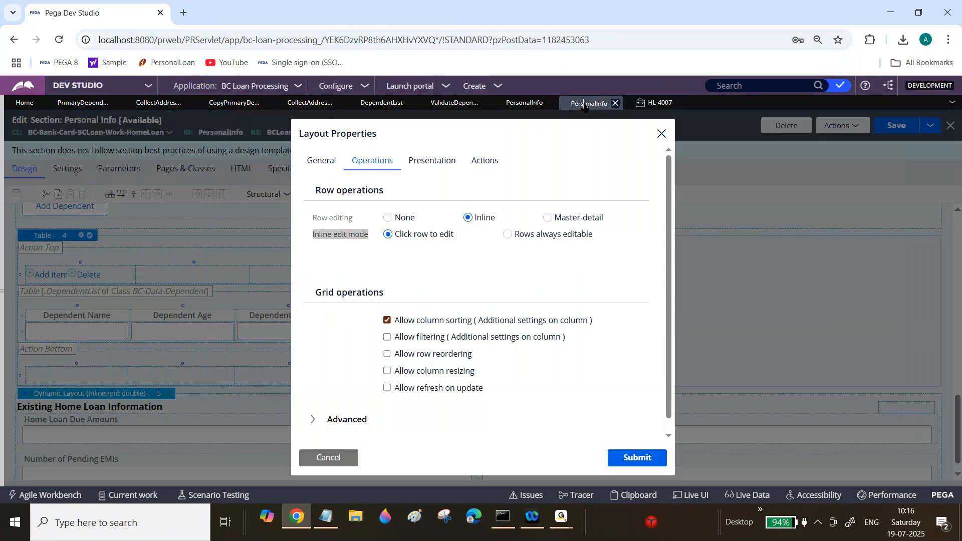
{"action": "left_click", "coordinate": [466, 264]}
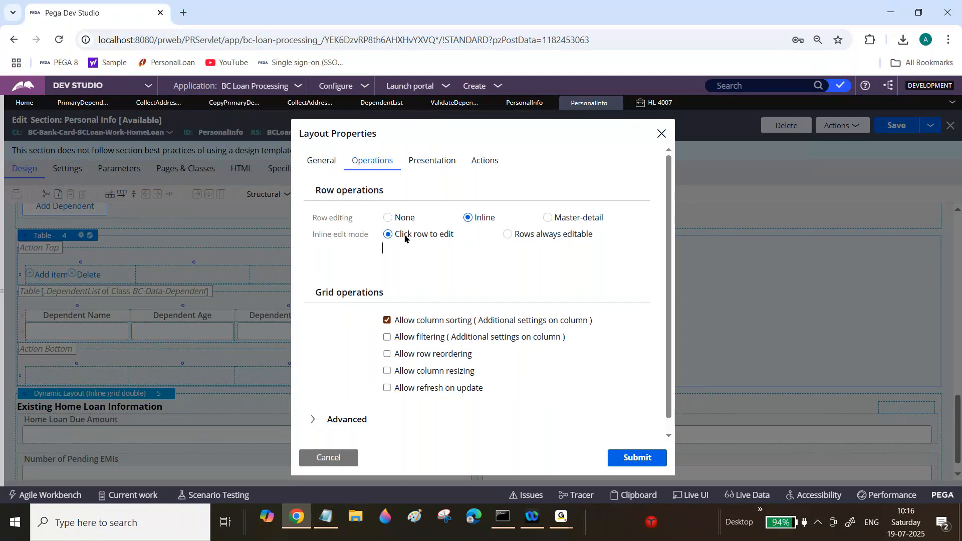
{"action": "left_click", "coordinate": [630, 460]}
{"action": "left_click", "coordinate": [891, 126]}
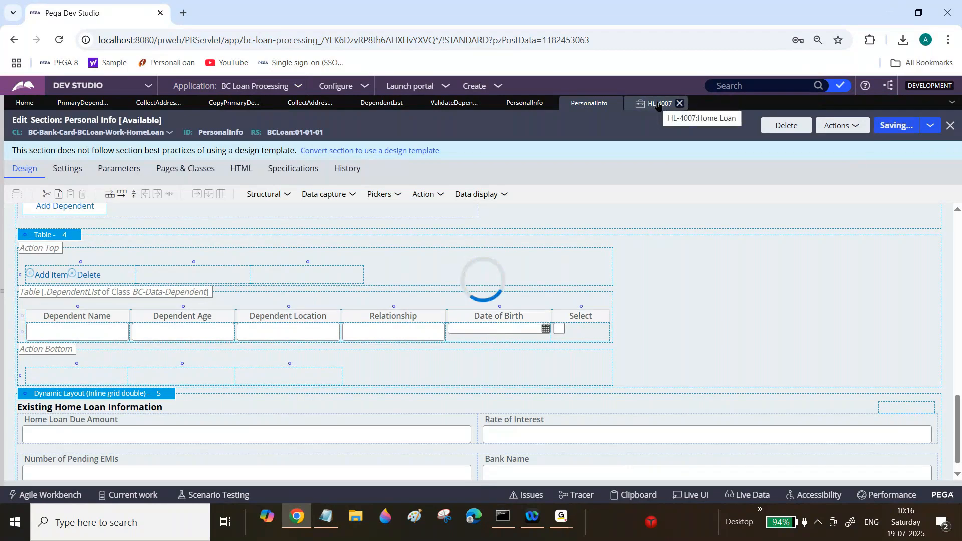
Step: Add a dependent with name dfsg, age dg, location dg and relationship sdgsdg in the case
{"action": "left_click", "coordinate": [658, 104]}
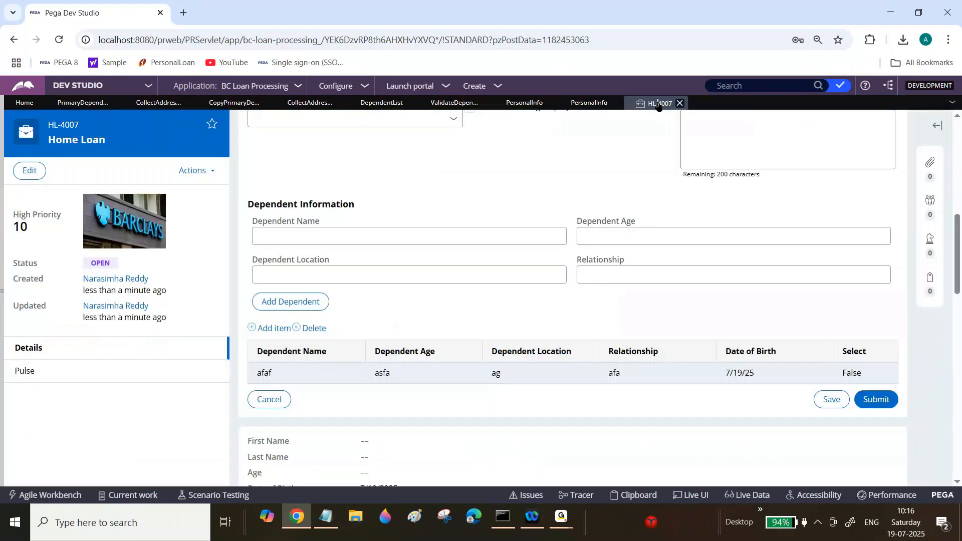
{"action": "left_click", "coordinate": [400, 238]}
{"action": "type", "text": "dfsg"}
{"action": "key", "text": "Tab"}
{"action": "type", "text": "dg"}
{"action": "key", "text": "Tab"}
{"action": "type", "text": "dg"}
{"action": "key", "text": "Tab"}
{"action": "type", "text": "sdgsdg"}
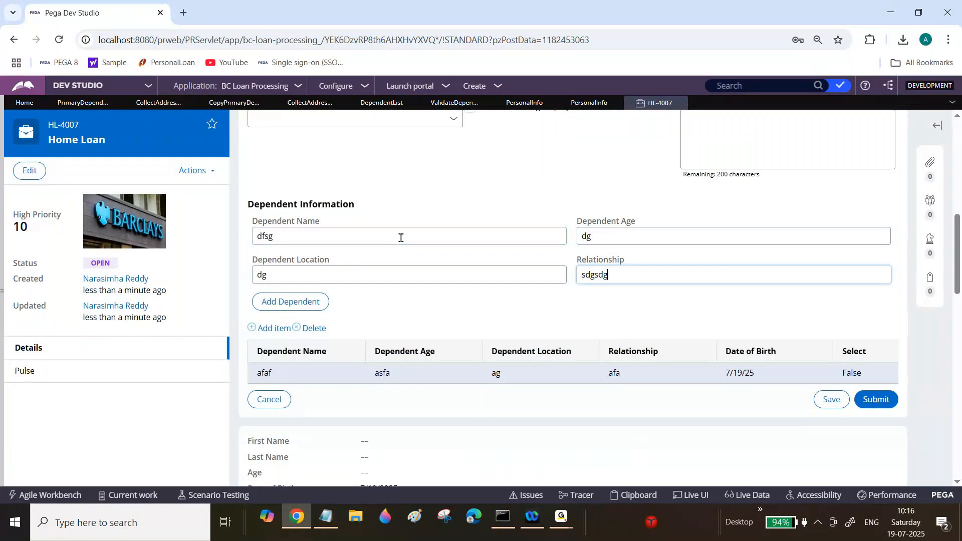
{"action": "left_click", "coordinate": [302, 305]}
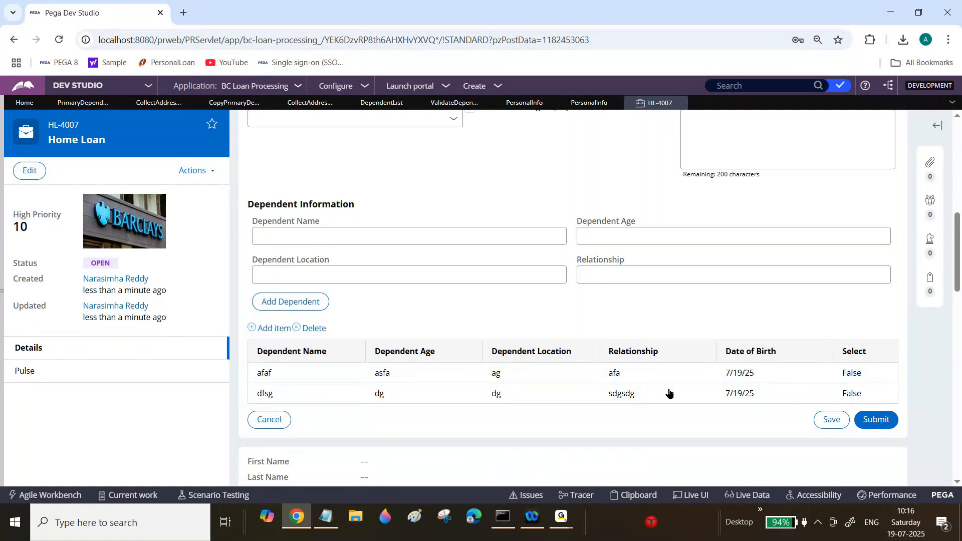
Step: Check the Select box on both existing dependent rows, editing each row inline
{"action": "left_click", "coordinate": [668, 391]}
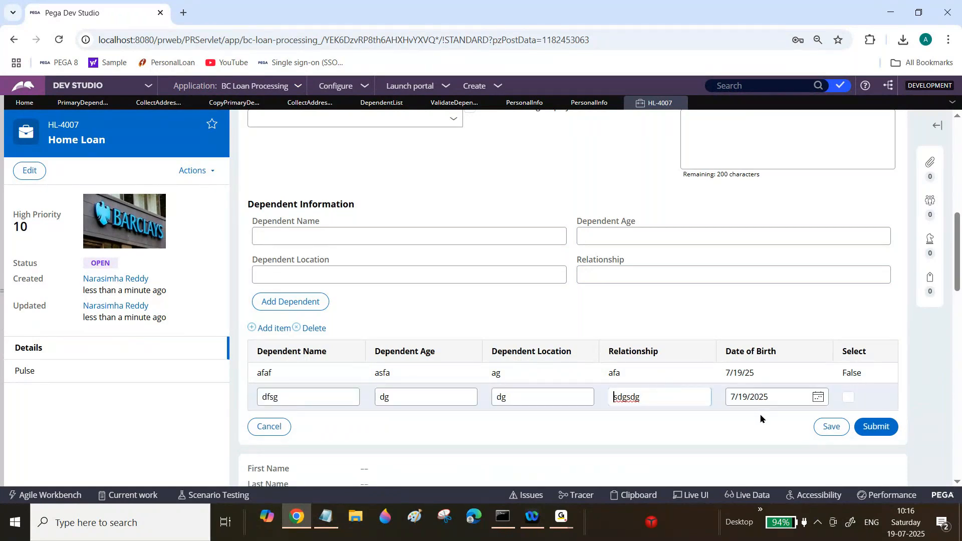
{"action": "left_click", "coordinate": [849, 399]}
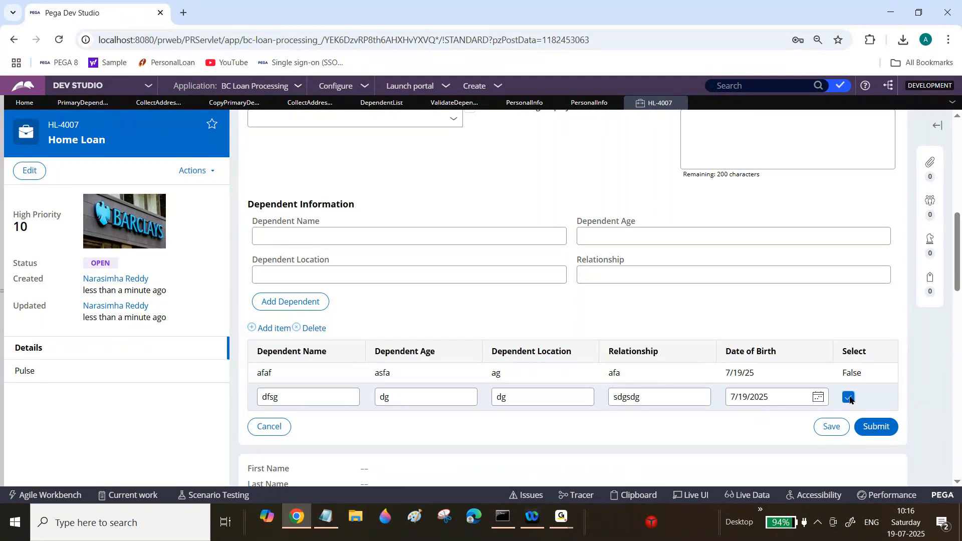
{"action": "left_click", "coordinate": [668, 373]}
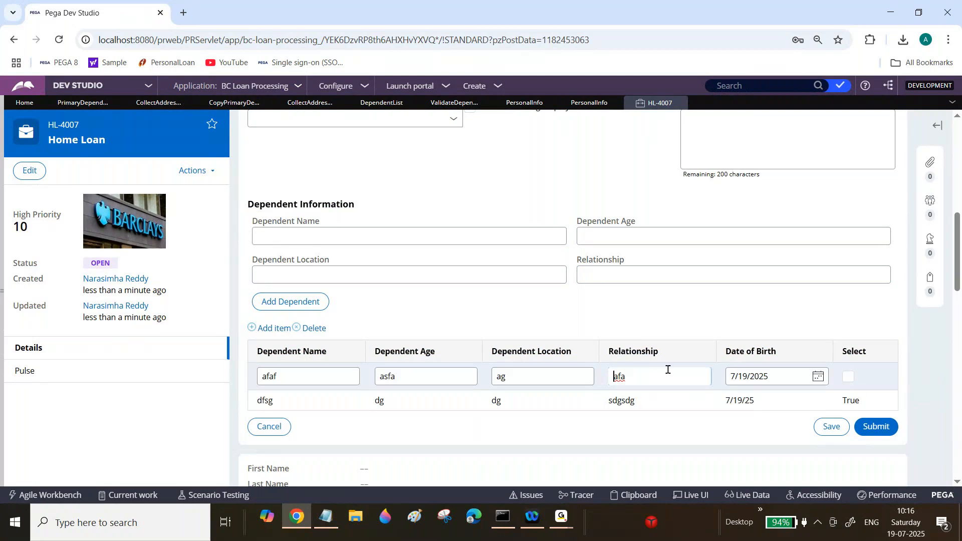
{"action": "left_click", "coordinate": [849, 379]}
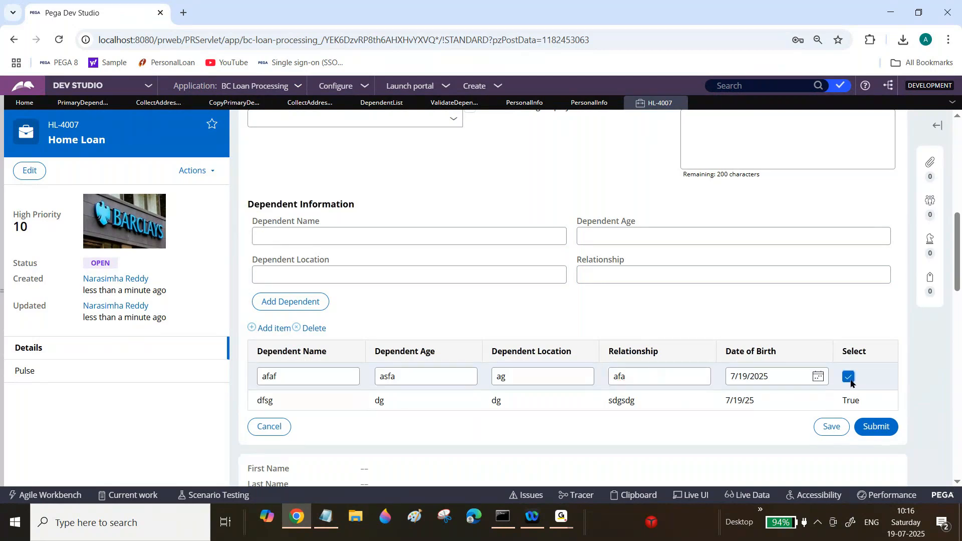
{"action": "left_click", "coordinate": [685, 433]}
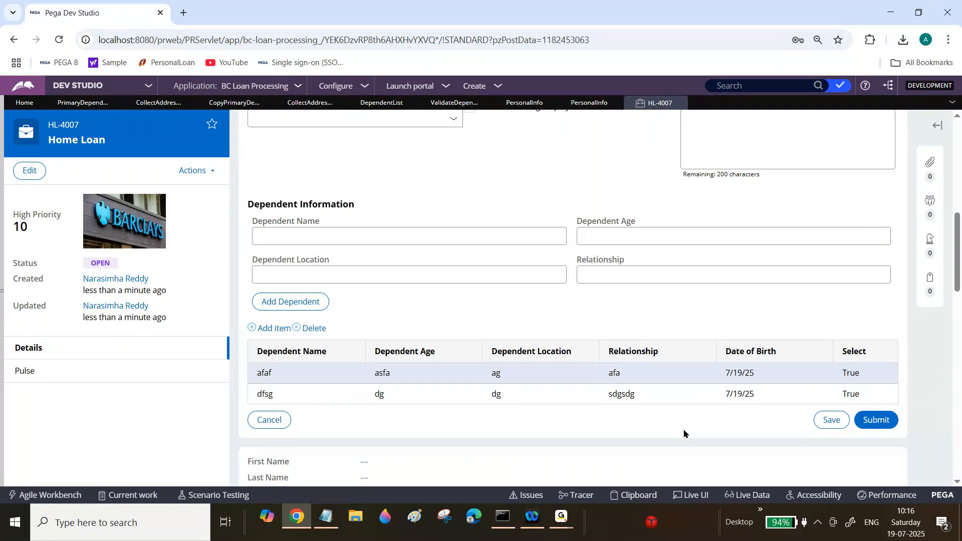
Step: Add a dependent with name asfs, age adsg, location adg and relationship dgs
{"action": "left_click", "coordinate": [429, 233]}
{"action": "type", "text": "asfs"}
{"action": "key", "text": "Tab"}
{"action": "type", "text": "adsg"}
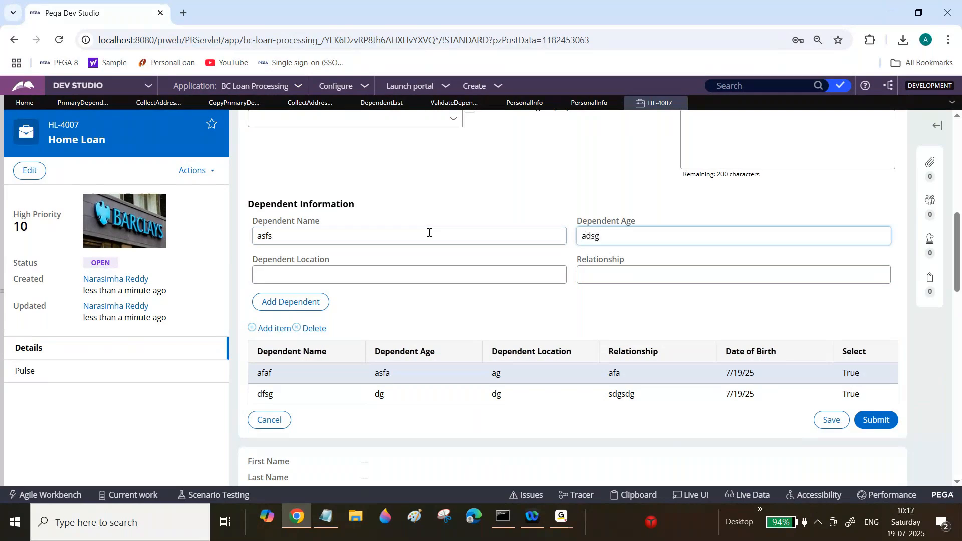
{"action": "key", "text": "Tab"}
{"action": "type", "text": "adg"}
{"action": "key", "text": "Tab"}
{"action": "type", "text": "dgs"}
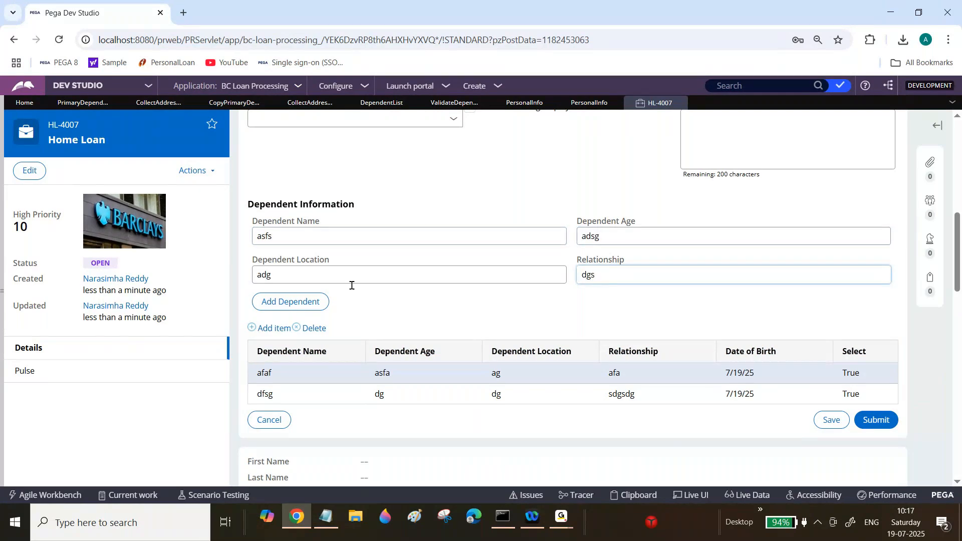
{"action": "left_click", "coordinate": [304, 302]}
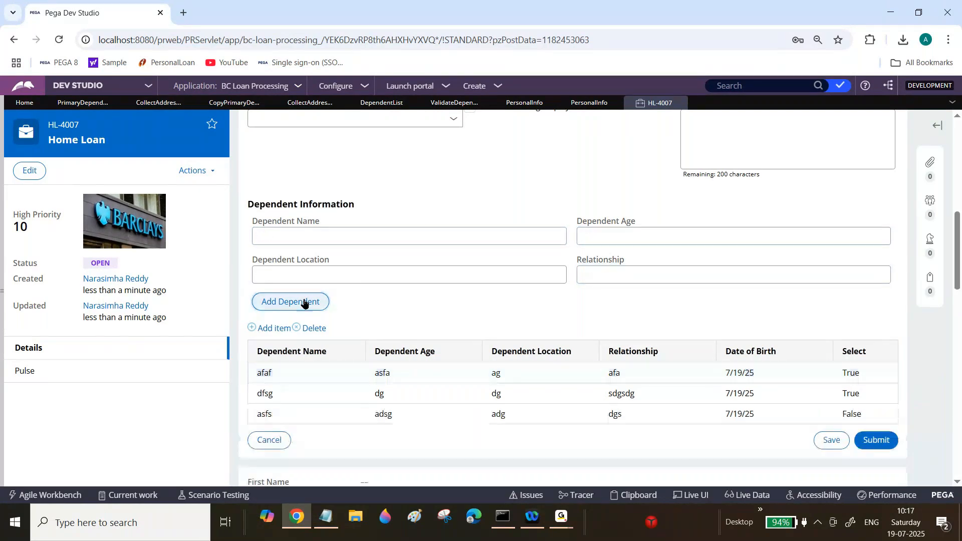
Step: Check the Select box on the asfs dependent row
{"action": "left_click", "coordinate": [848, 417]}
{"action": "left_click", "coordinate": [762, 445]}
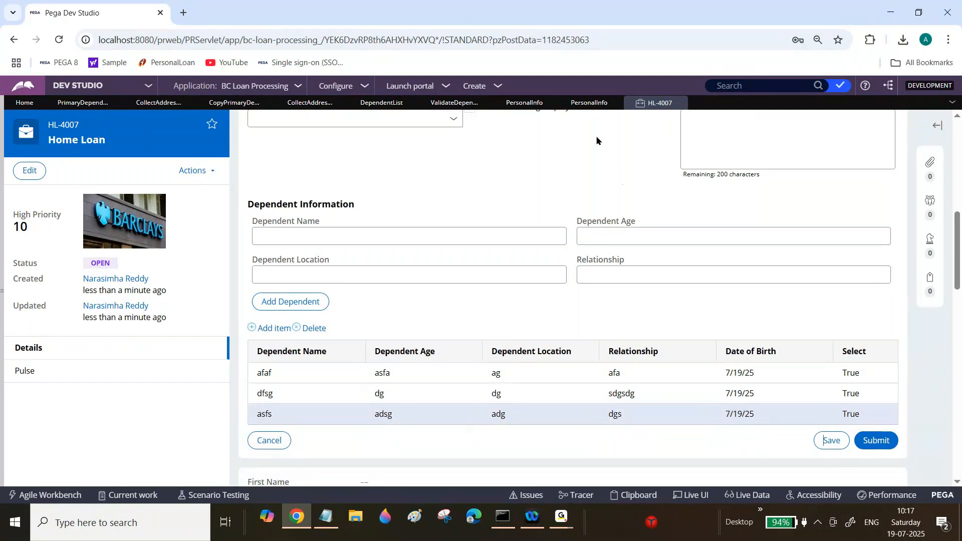
Step: Change the dependents table's inline edit mode to Rows always editable, submit, and save the section
{"action": "left_click", "coordinate": [589, 102]}
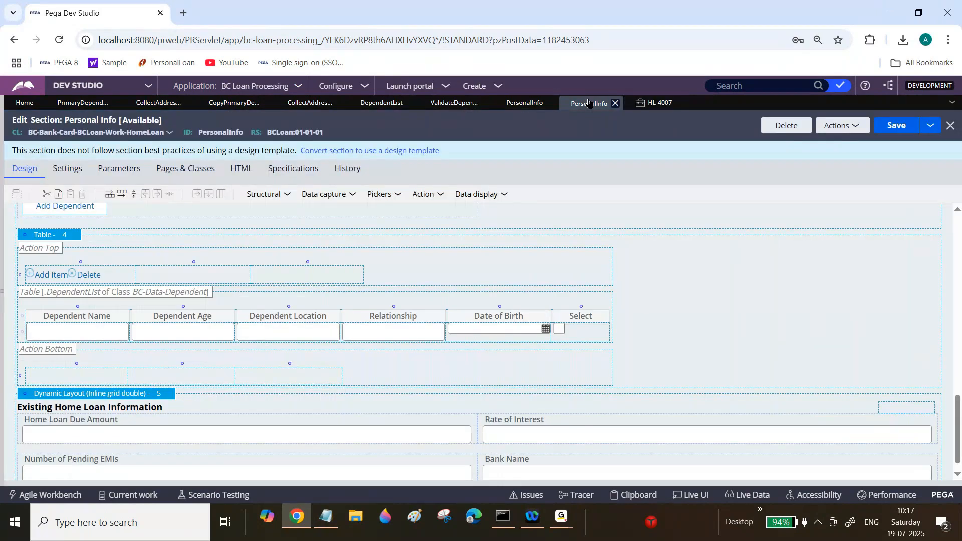
{"action": "double_click", "coordinate": [506, 266]}
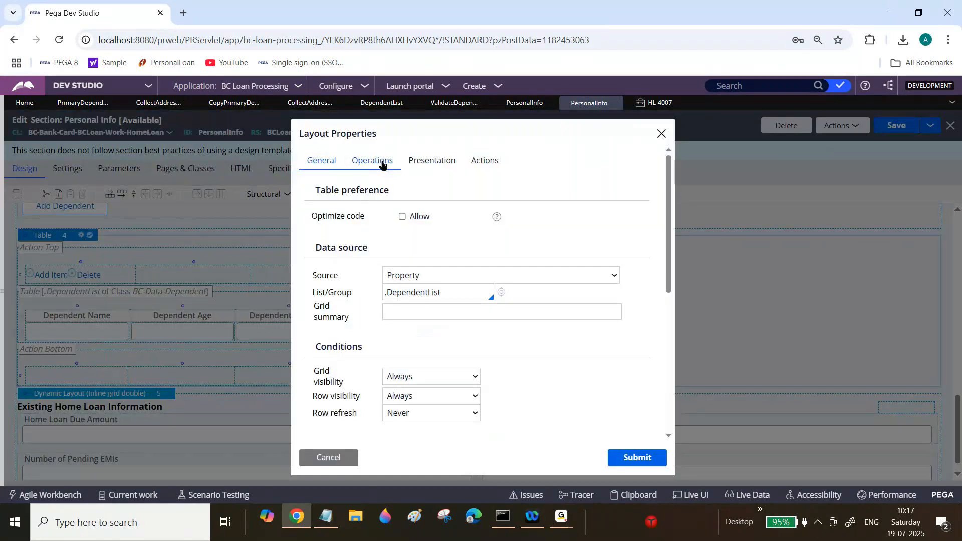
{"action": "left_click", "coordinate": [383, 165]}
{"action": "left_click", "coordinate": [508, 234]}
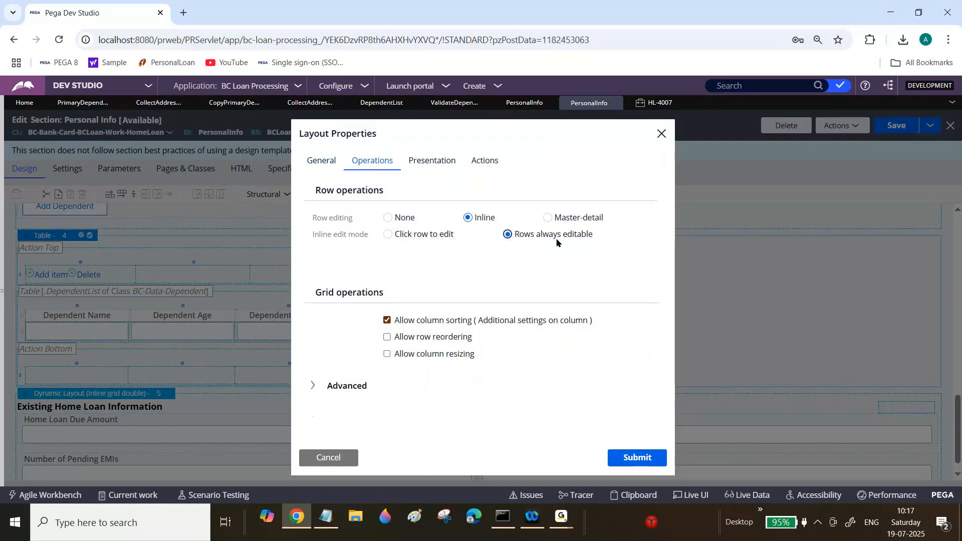
{"action": "left_click", "coordinate": [645, 462]}
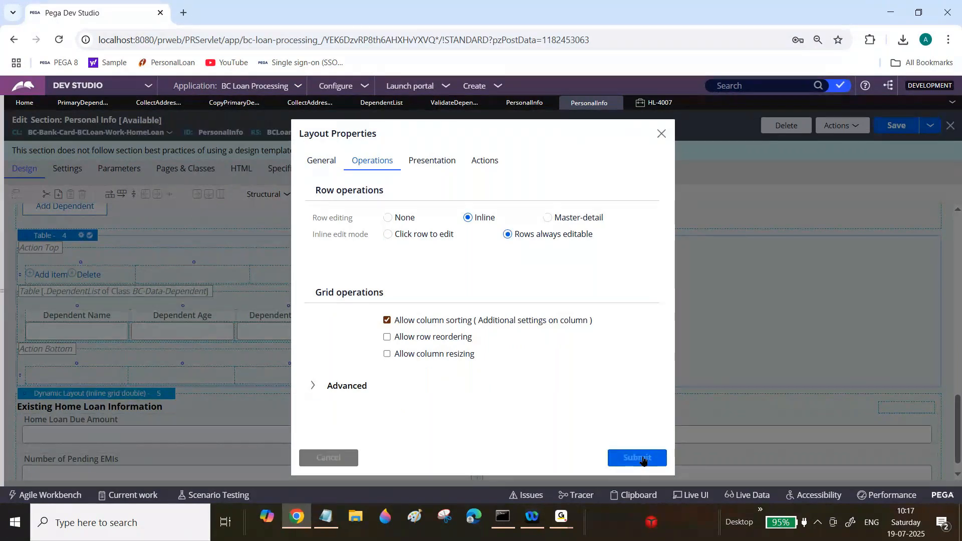
{"action": "left_click", "coordinate": [897, 125]}
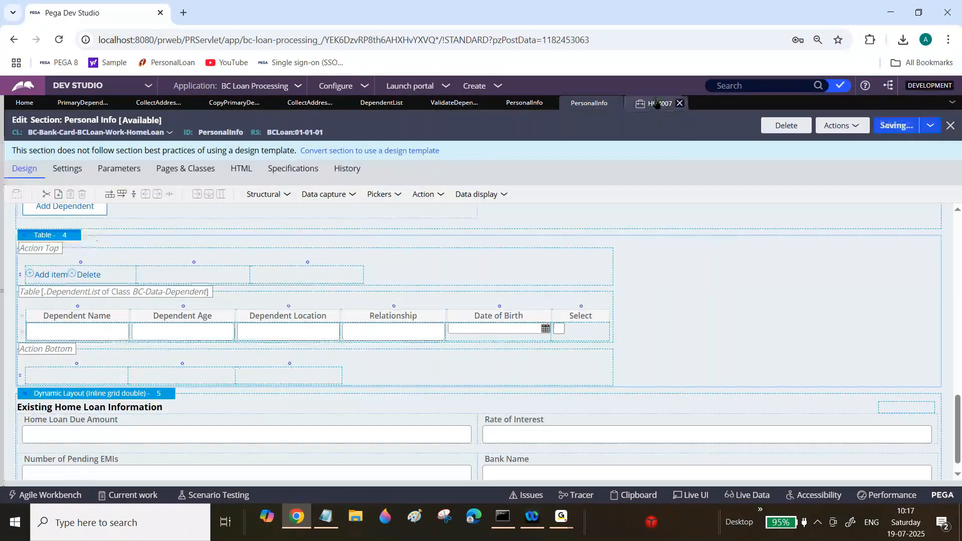
Step: Add a dependent with name fsdgdsg, age sg, location dg and relationship sdhd in the case
{"action": "left_click", "coordinate": [656, 103]}
{"action": "left_click", "coordinate": [447, 233]}
{"action": "type", "text": "fsdgdsg"}
{"action": "key", "text": "Tab"}
{"action": "type", "text": "sg"}
{"action": "key", "text": "Tab"}
{"action": "type", "text": "dg"}
{"action": "key", "text": "Tab"}
{"action": "type", "text": "s"}
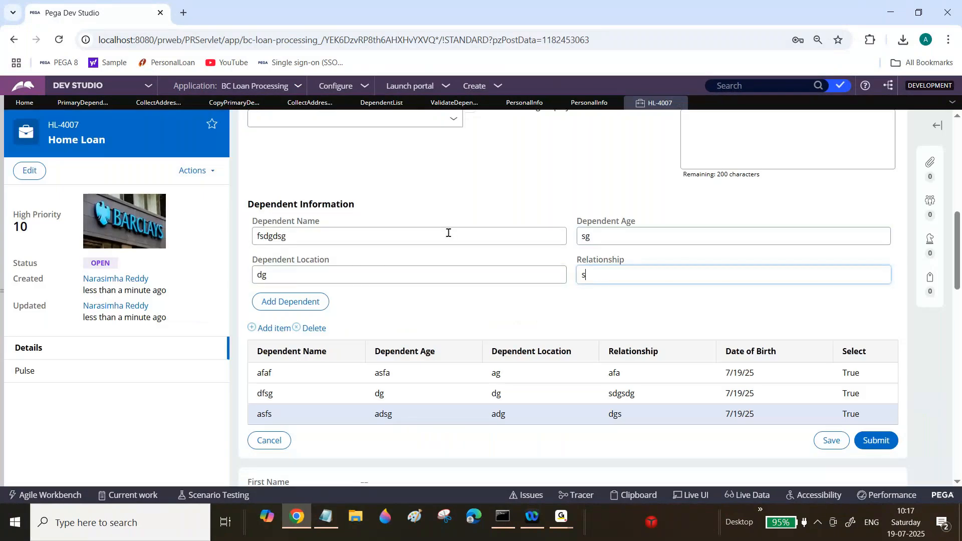
{"action": "type", "text": "dhd"}
{"action": "left_click", "coordinate": [309, 303]}
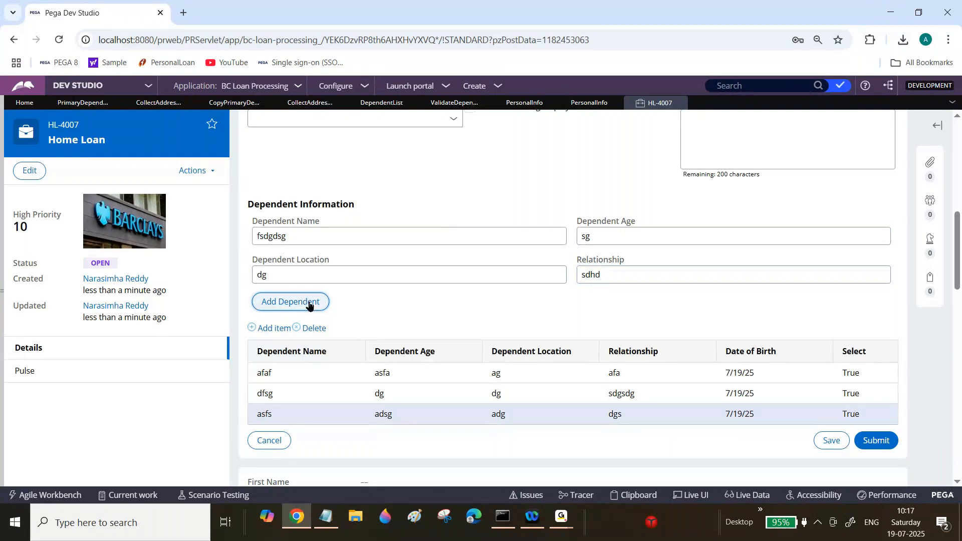
{"action": "left_click_drag", "start_coordinate": [958, 242], "coordinate": [961, 268]}
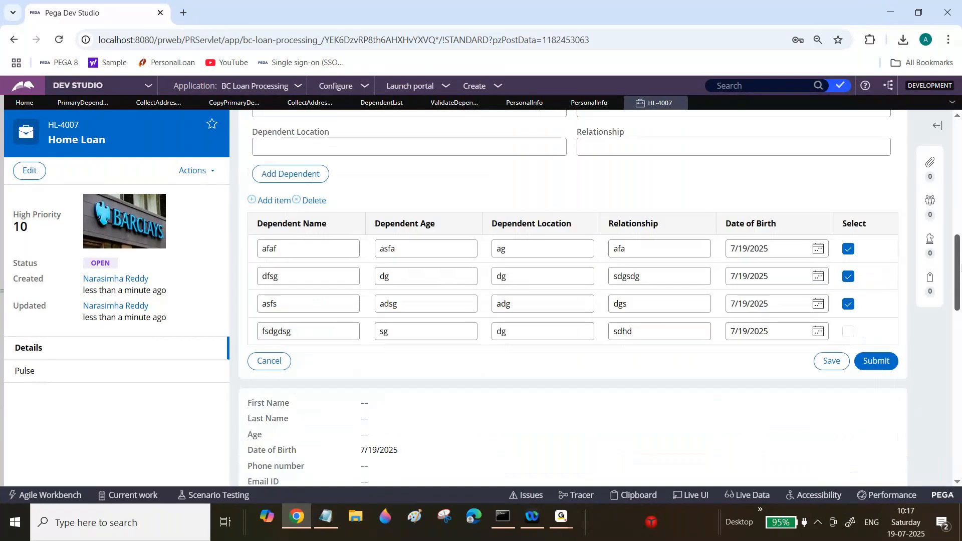
Step: Check Select on the fsdgdsg row and add a dependent with name afsd, age gd, location sdgds and relationship sdgs
{"action": "left_click", "coordinate": [847, 333]}
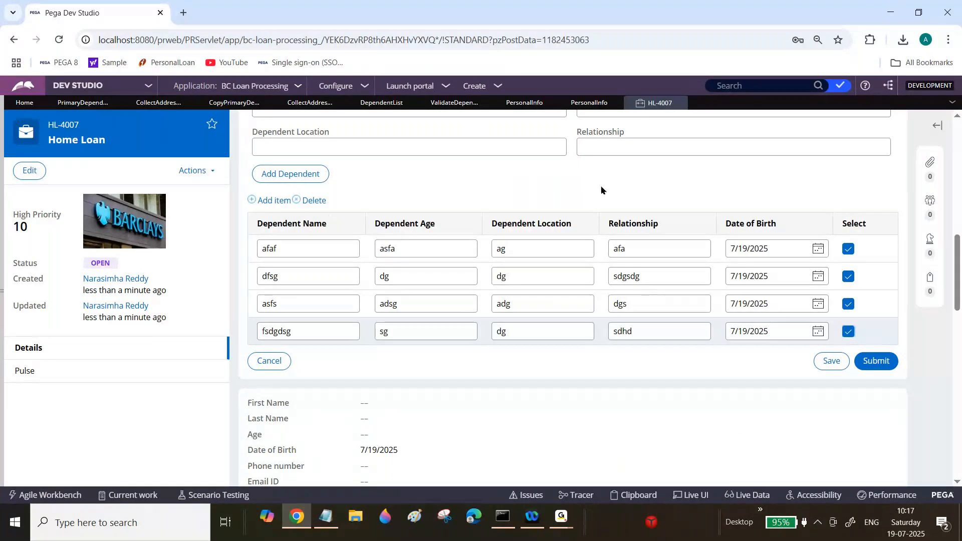
{"action": "scroll", "coordinate": [601, 190], "scroll_direction": "up", "scroll_amount": 2}
{"action": "left_click", "coordinate": [496, 198]}
{"action": "type", "text": "afsd"}
{"action": "key", "text": "Tab"}
{"action": "type", "text": "gd"}
{"action": "key", "text": "Tab"}
{"action": "type", "text": "sdgds"}
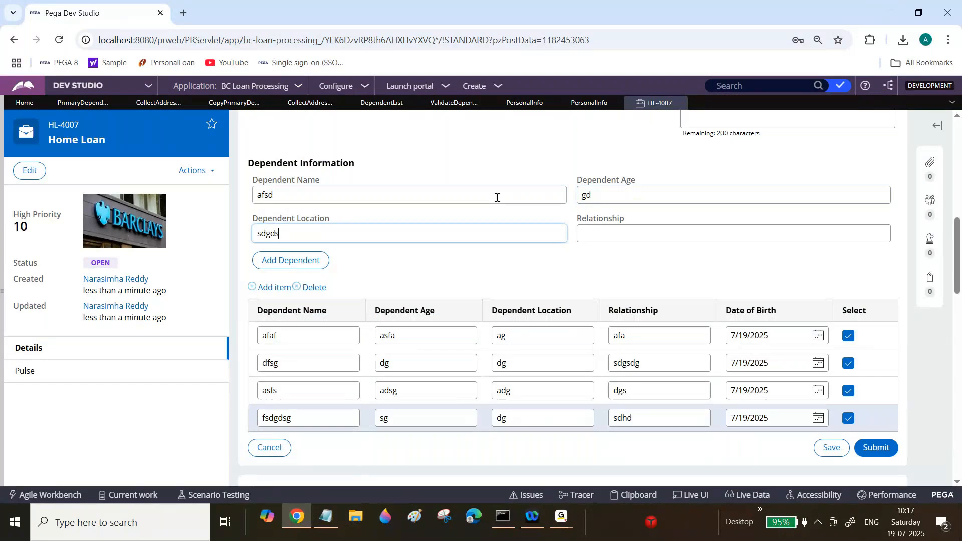
{"action": "key", "text": "Tab"}
{"action": "type", "text": "sdgs"}
{"action": "key", "text": "Tab"}
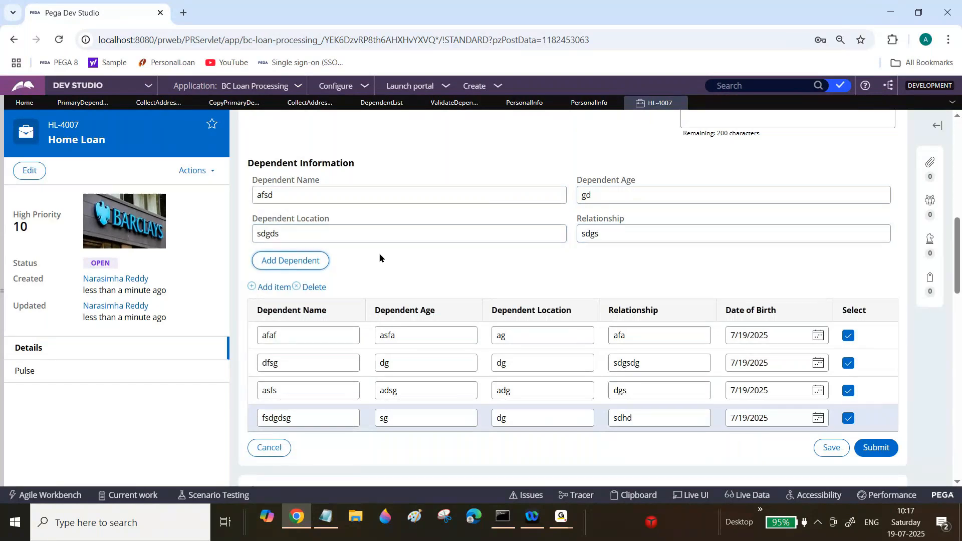
{"action": "left_click", "coordinate": [311, 261]}
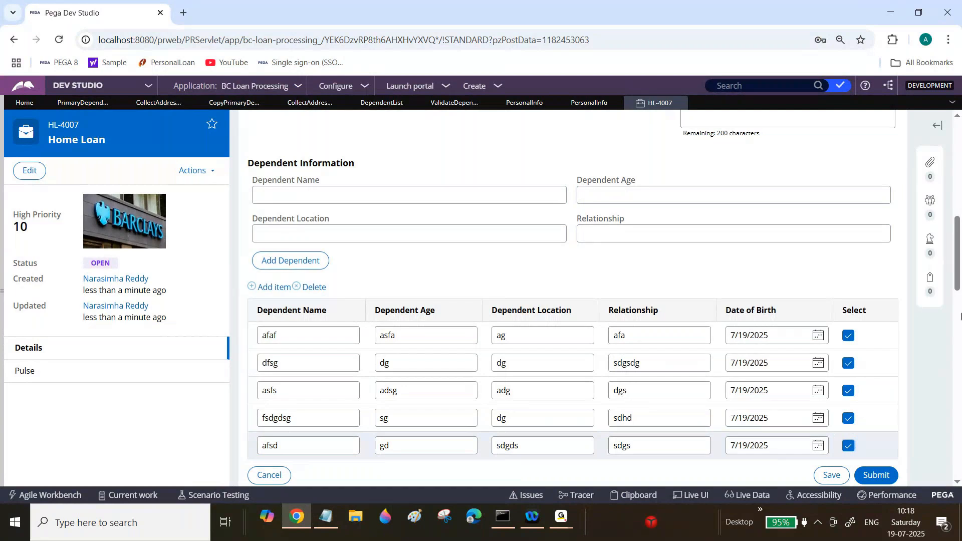
{"action": "scroll", "coordinate": [604, 319], "scroll_direction": "down", "scroll_amount": 2}
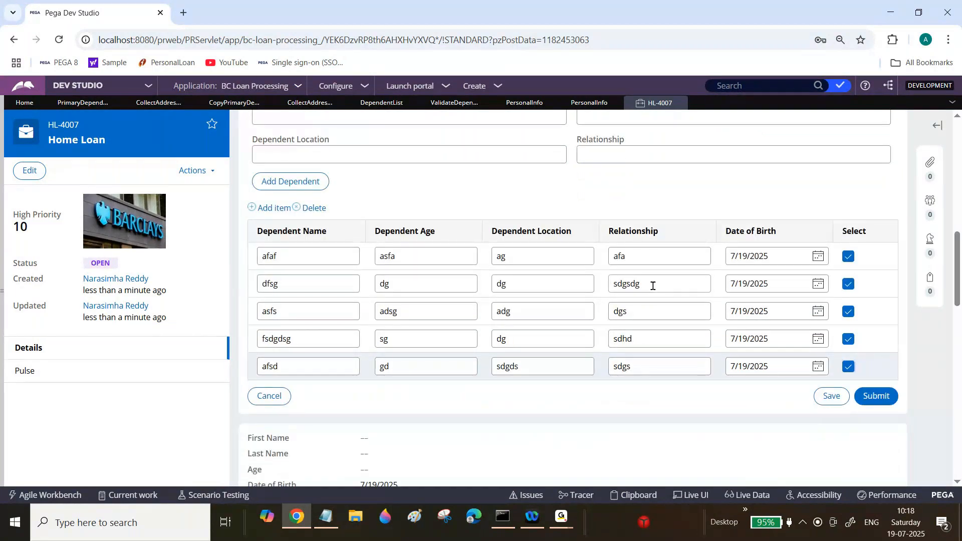
{"action": "left_click", "coordinate": [591, 103]}
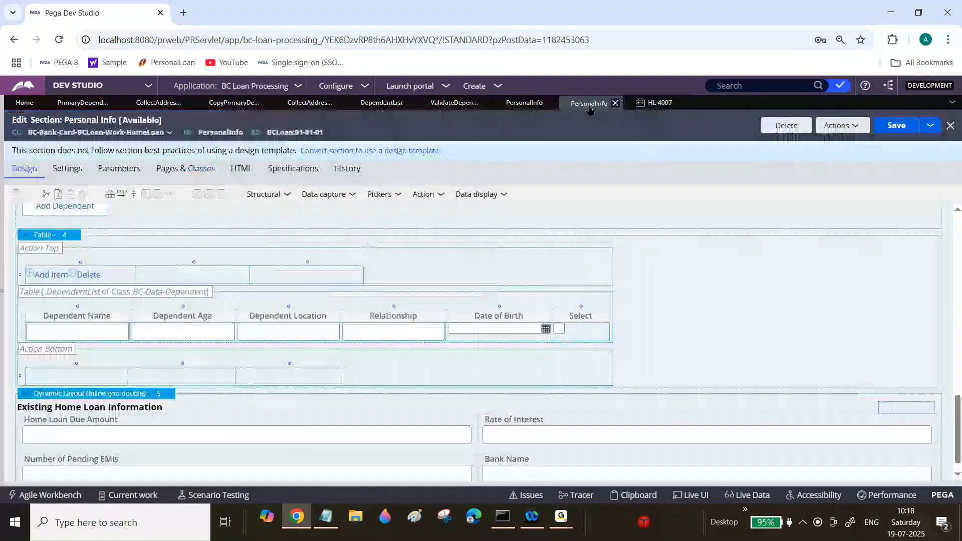
{"action": "mouse_move", "coordinate": [80, 238]}
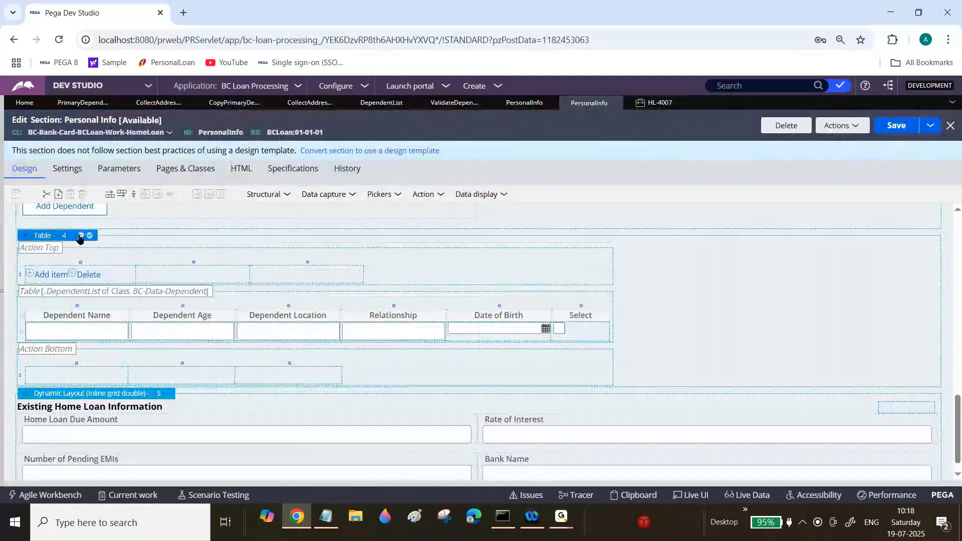
{"action": "left_click", "coordinate": [80, 237]}
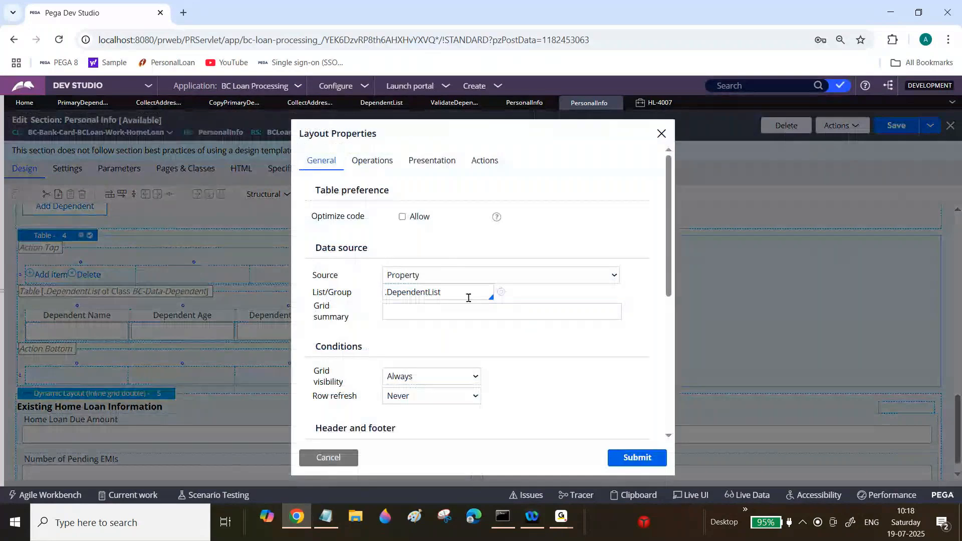
{"action": "left_click", "coordinate": [391, 171]}
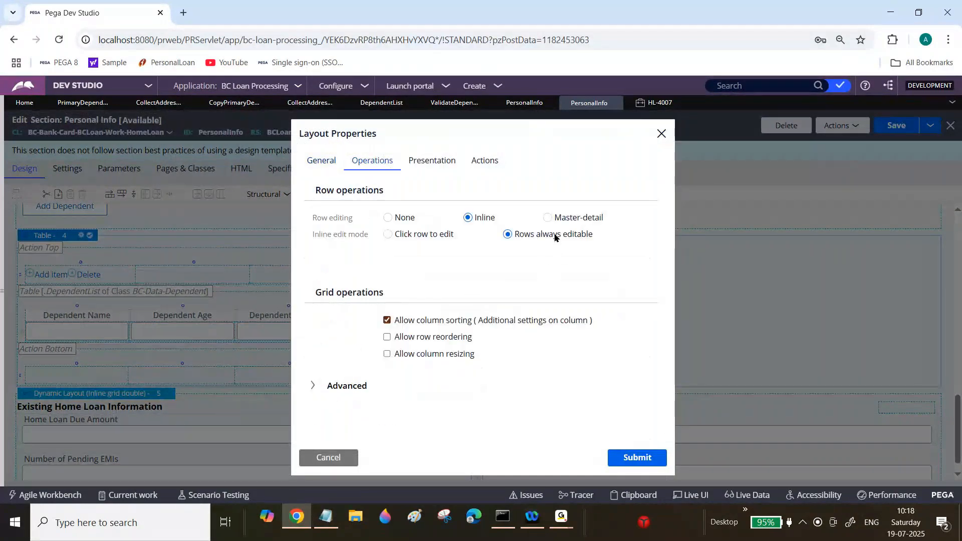
{"action": "left_click", "coordinate": [547, 218]}
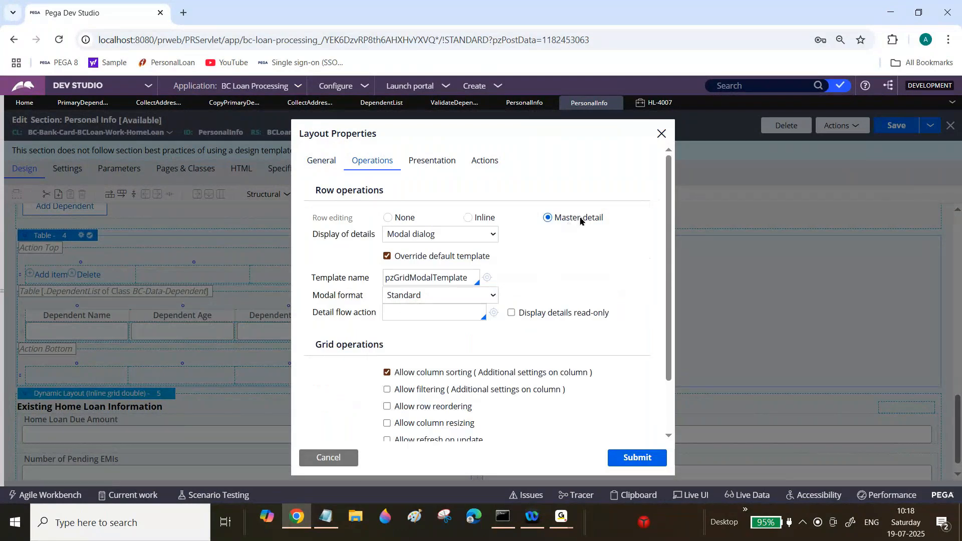
{"action": "left_click", "coordinate": [657, 103]}
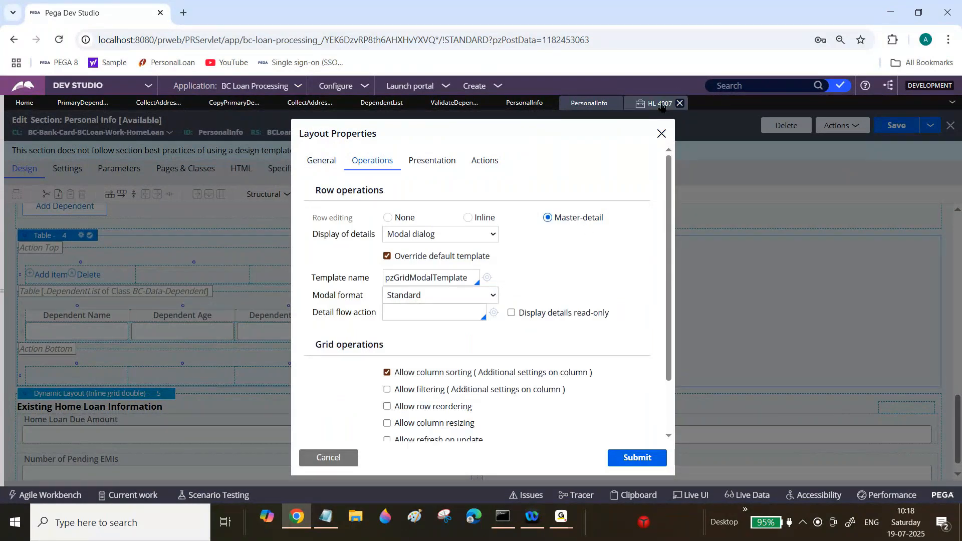
{"action": "double_click", "coordinate": [445, 305]}
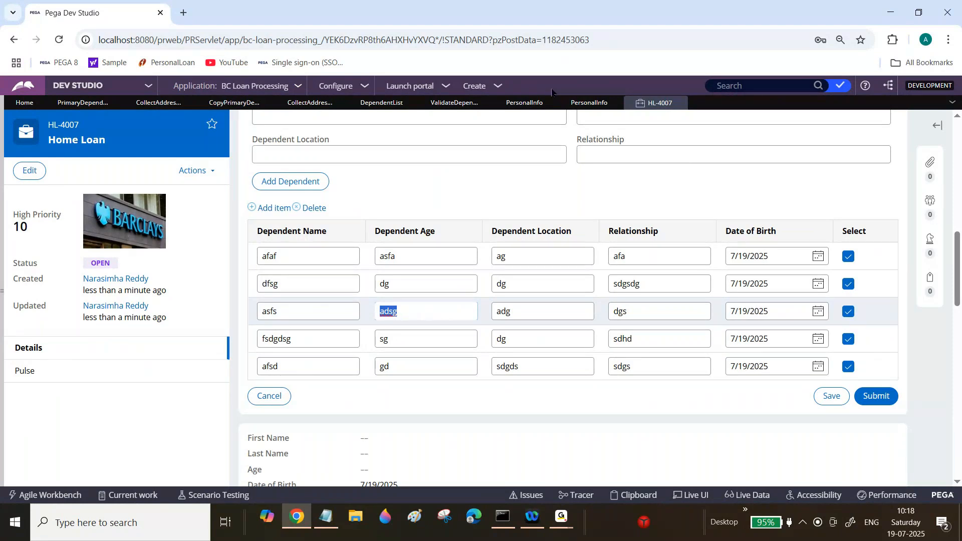
{"action": "left_click", "coordinate": [587, 102]}
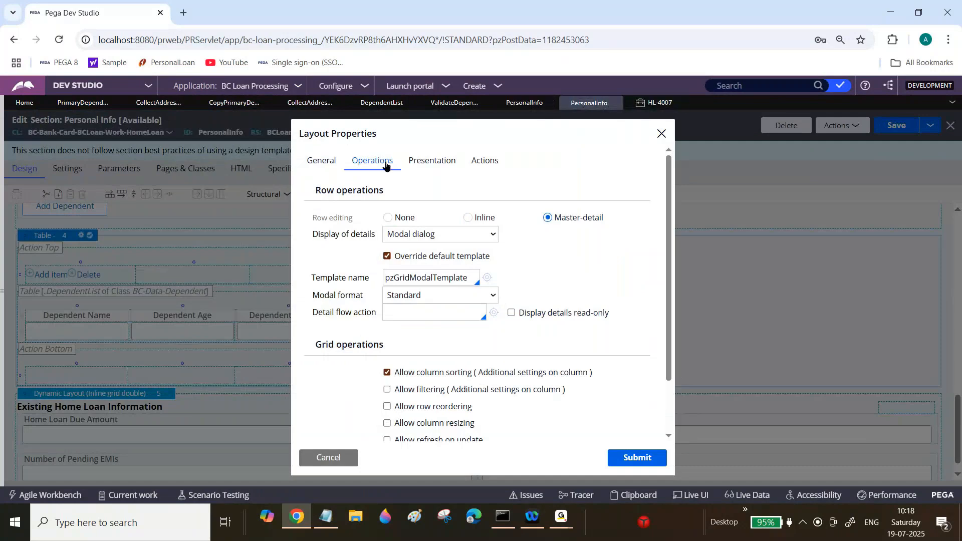
{"action": "left_click", "coordinate": [328, 457]}
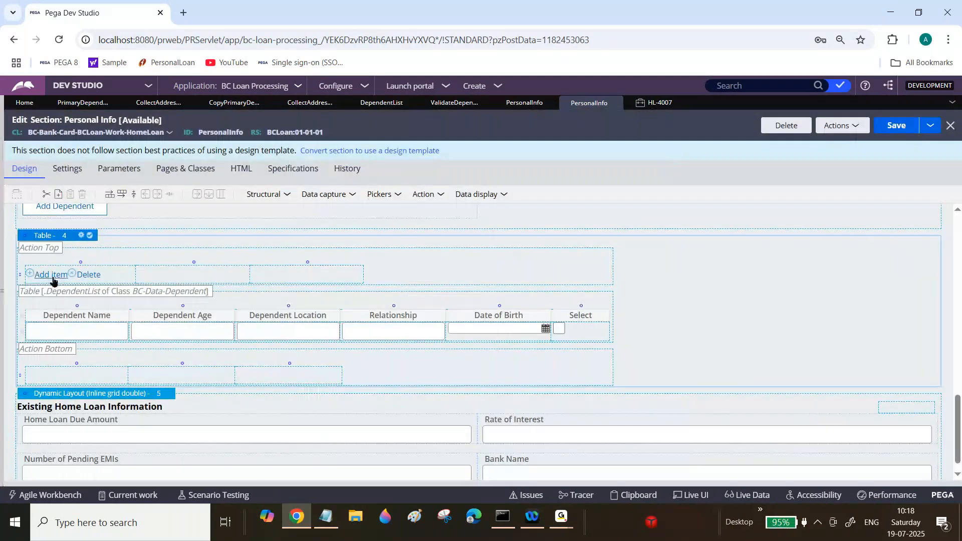
Step: Delete the afsd dependent row from the case's dependents table
{"action": "left_click", "coordinate": [660, 103]}
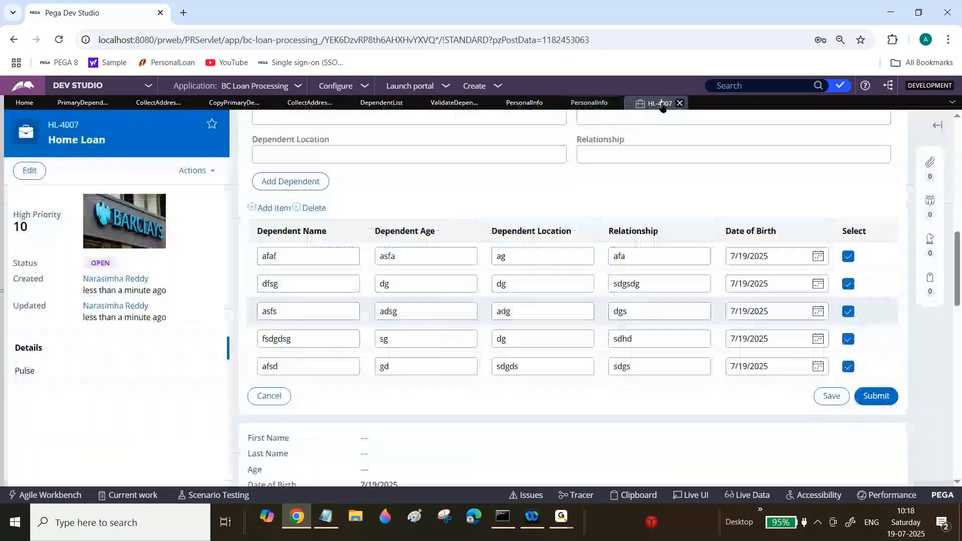
{"action": "left_click", "coordinate": [279, 211]}
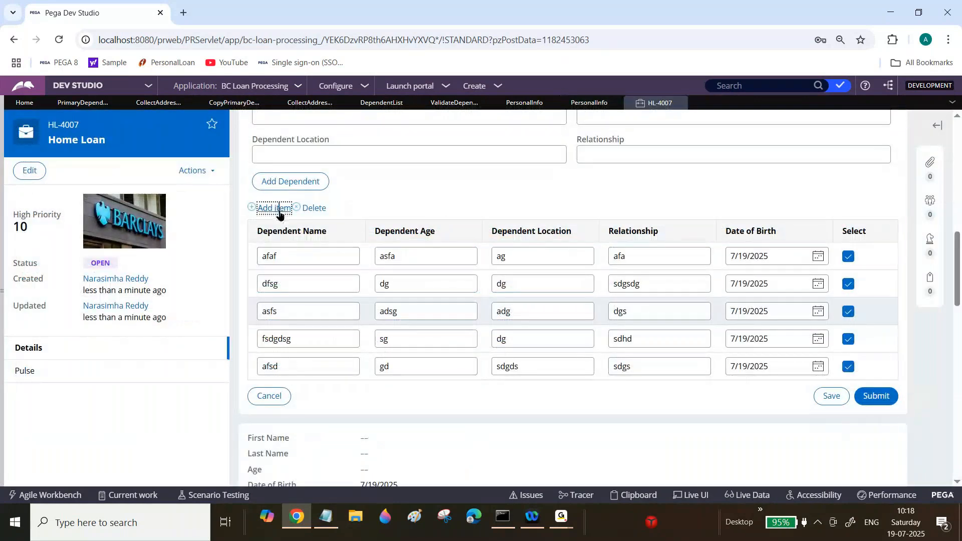
{"action": "left_click", "coordinate": [315, 210]}
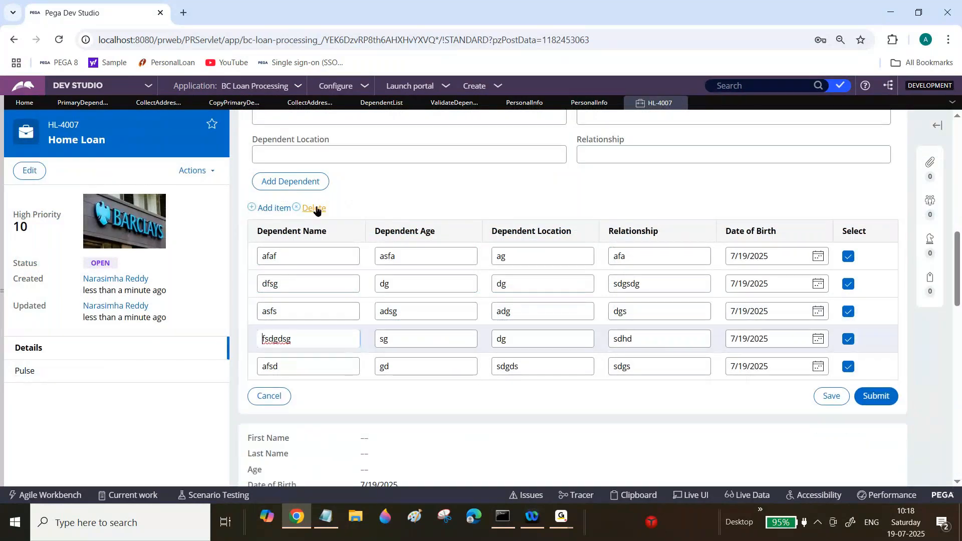
{"action": "left_click", "coordinate": [277, 209]}
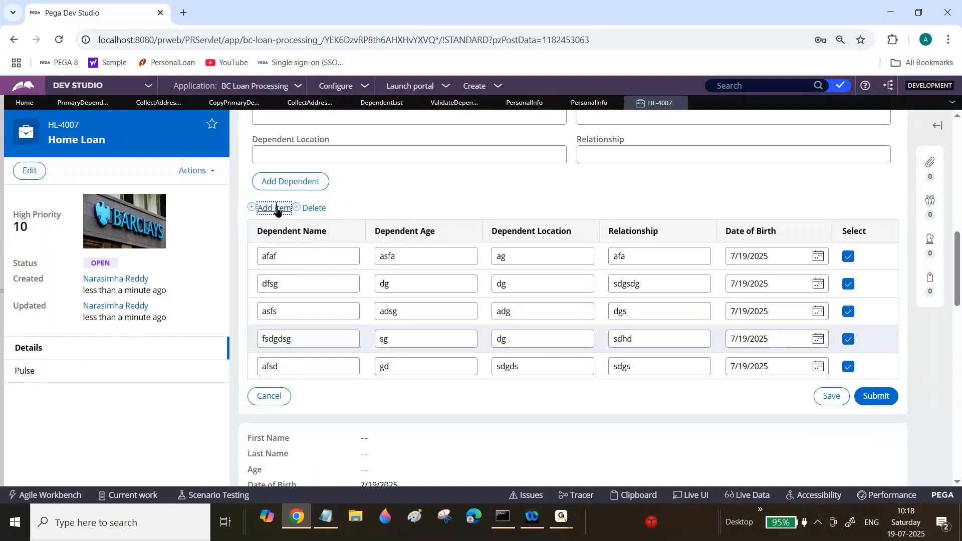
{"action": "left_click", "coordinate": [314, 208]}
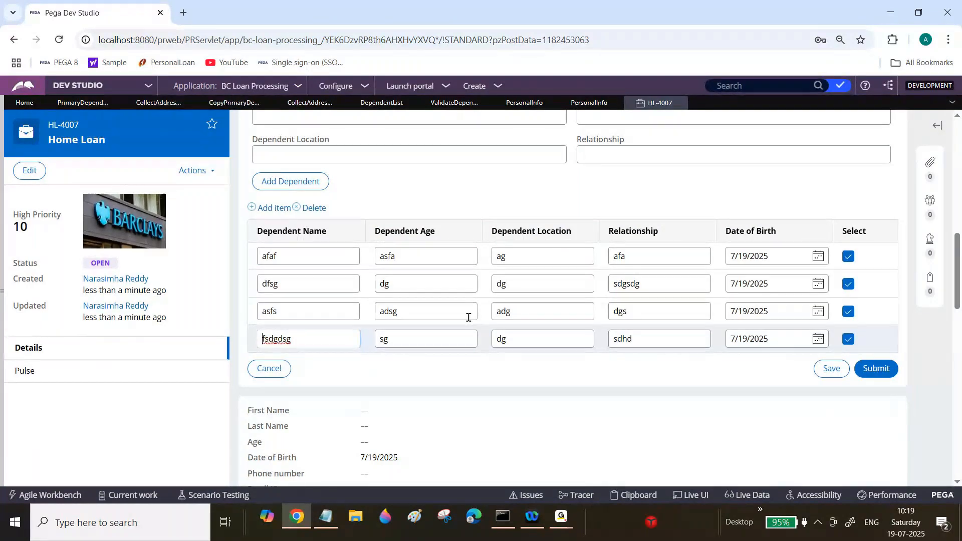
{"action": "double_click", "coordinate": [468, 317]}
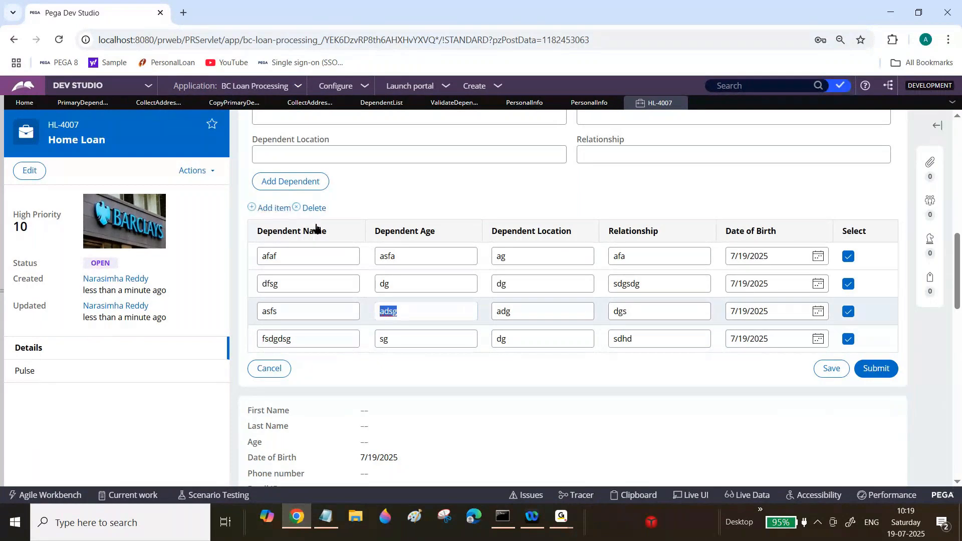
{"action": "left_click", "coordinate": [265, 208]}
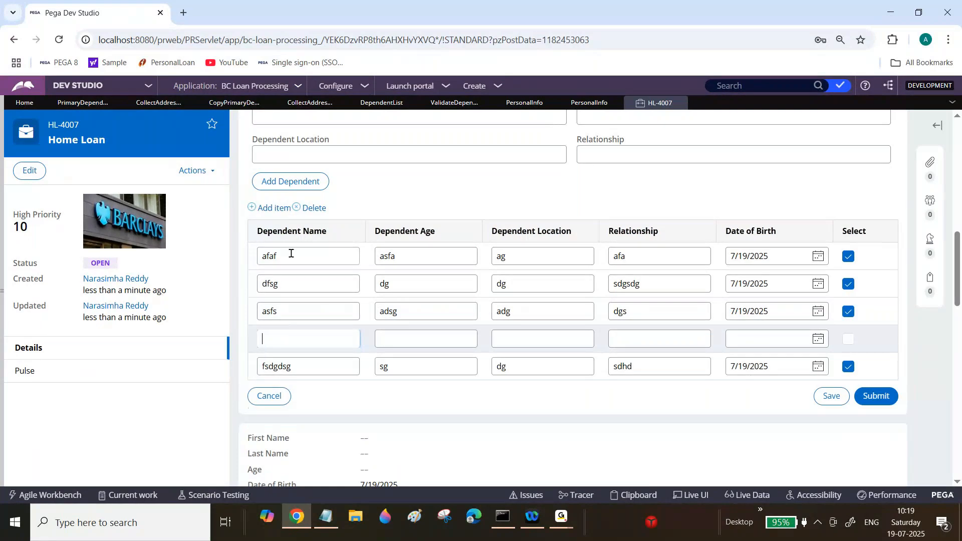
{"action": "left_click", "coordinate": [312, 208]}
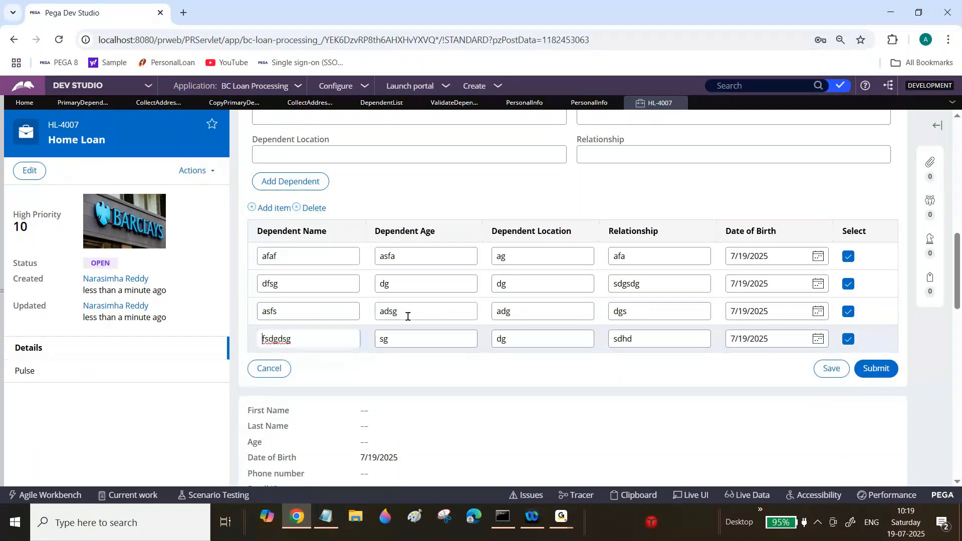
{"action": "double_click", "coordinate": [417, 311]}
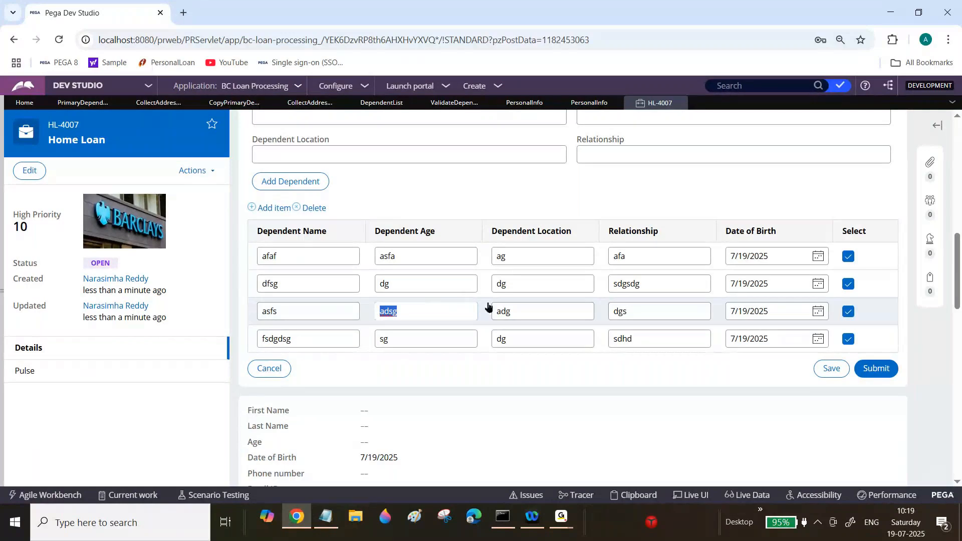
Step: Set the dependents table's row editing to Master-detail with detail flow action DependentDetails
{"action": "left_click", "coordinate": [594, 105]}
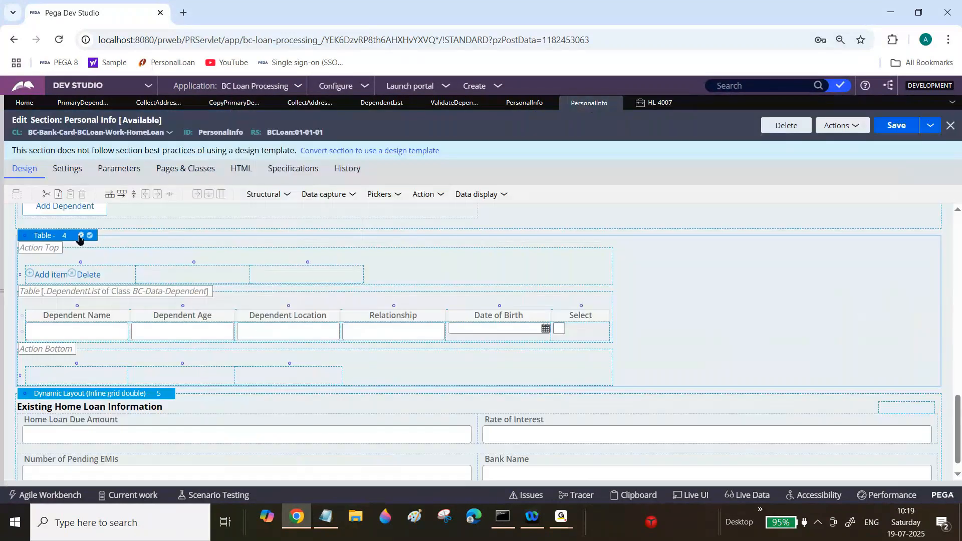
{"action": "left_click", "coordinate": [81, 236]}
{"action": "left_click", "coordinate": [373, 162]}
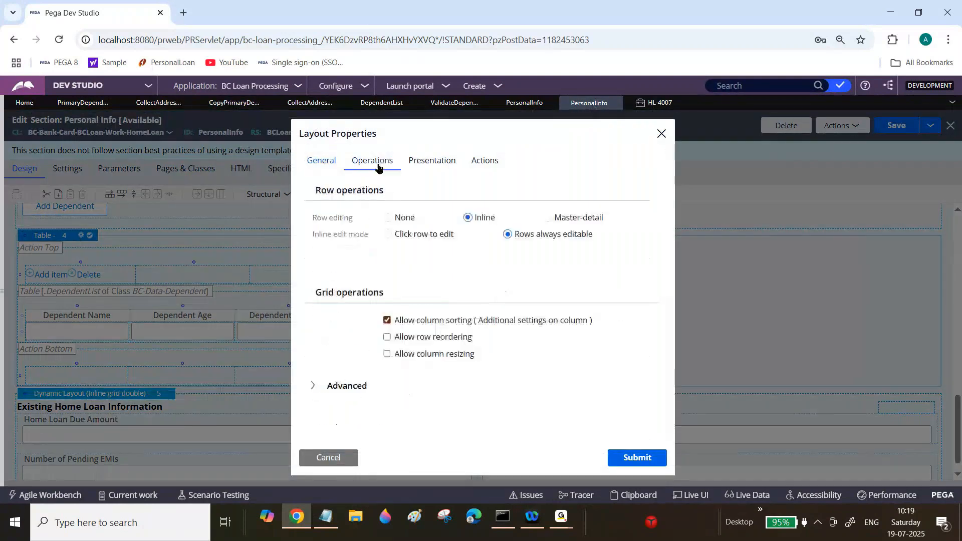
{"action": "left_click", "coordinate": [548, 218]}
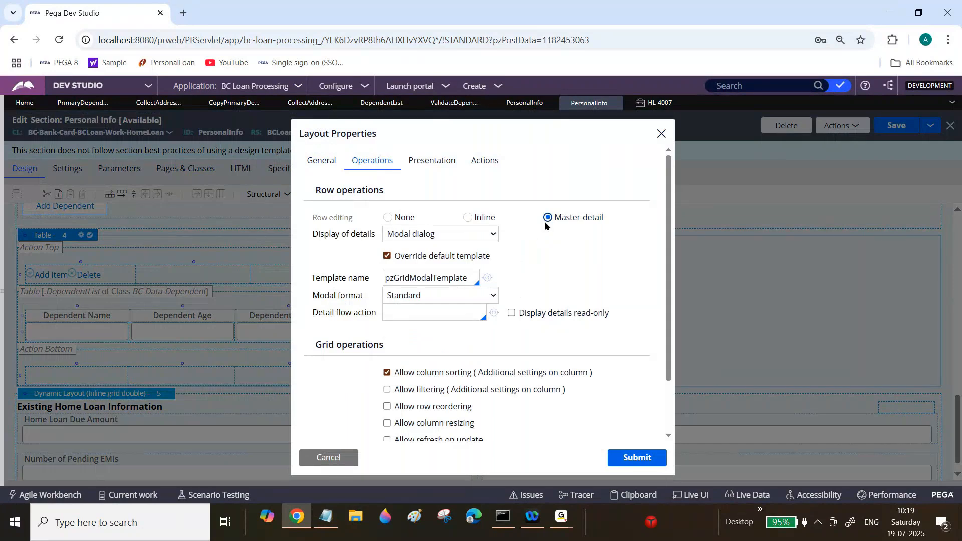
{"action": "left_click", "coordinate": [407, 310]}
{"action": "type", "text": "DependentDetails"}
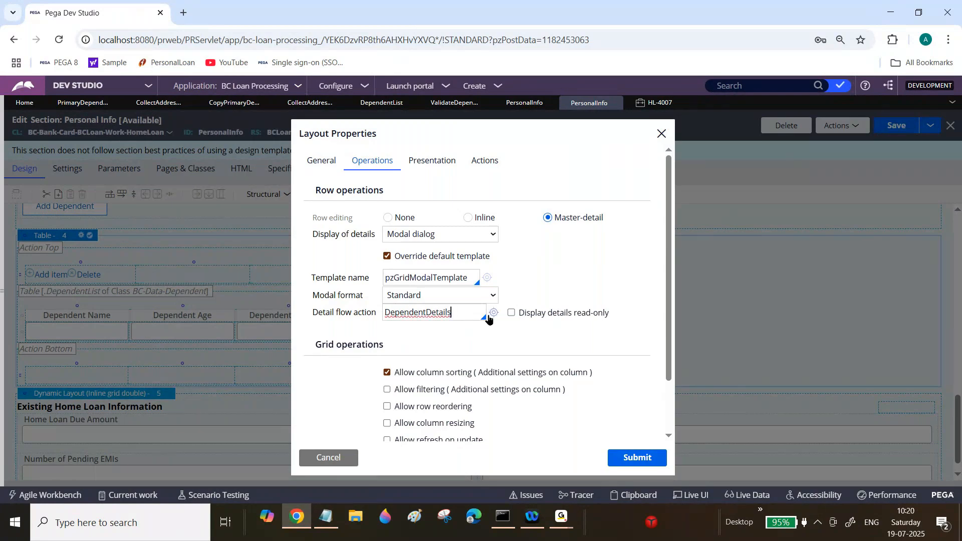
Step: Create the DependentDetails flow action applied to BC-Data-Dependent in the BCLoan ruleset
{"action": "left_click", "coordinate": [492, 314]}
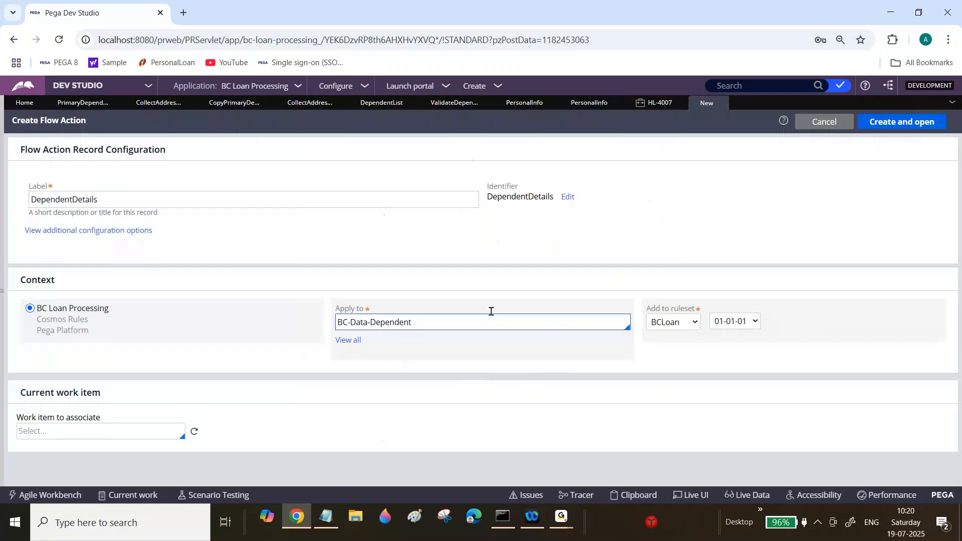
{"action": "left_click", "coordinate": [388, 323]}
{"action": "double_click", "coordinate": [391, 323]}
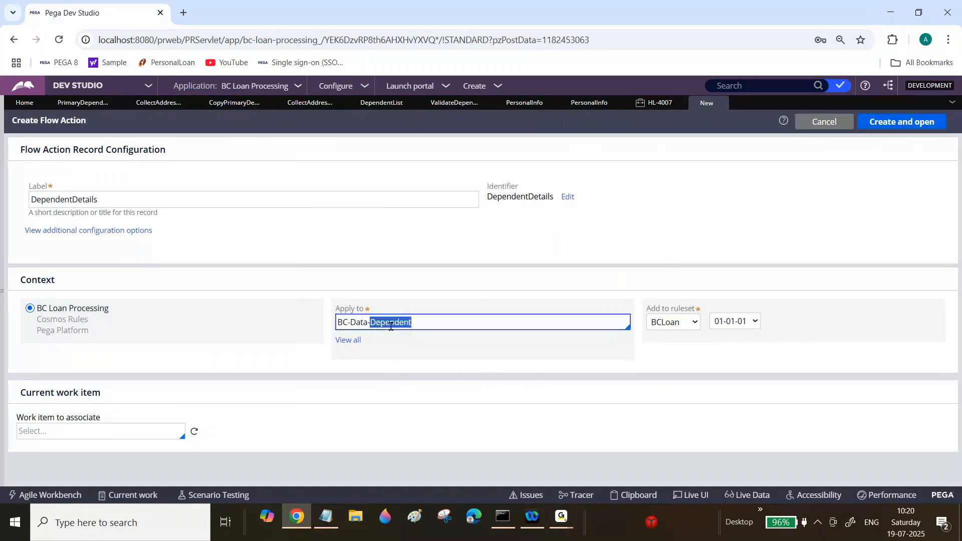
{"action": "key", "text": "ctrl+a"}
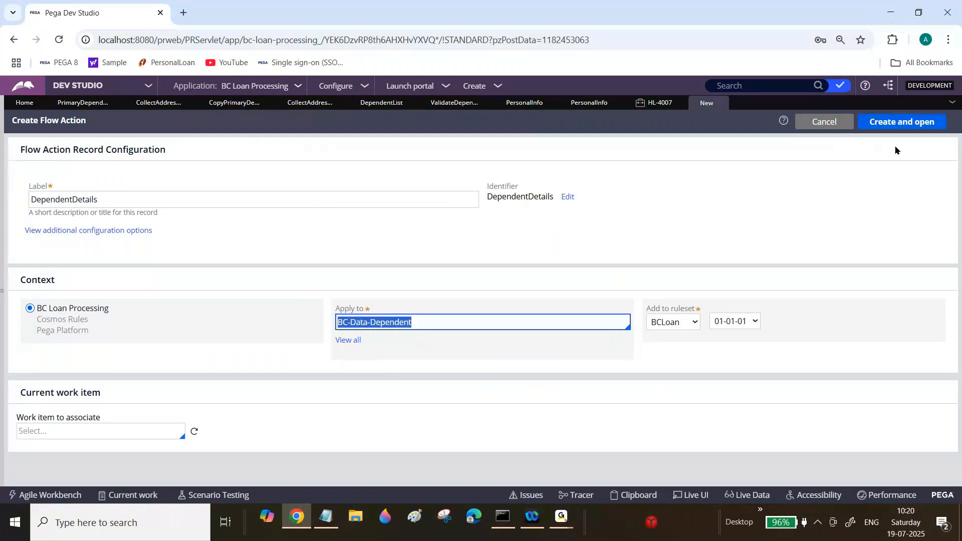
{"action": "left_click", "coordinate": [897, 126]}
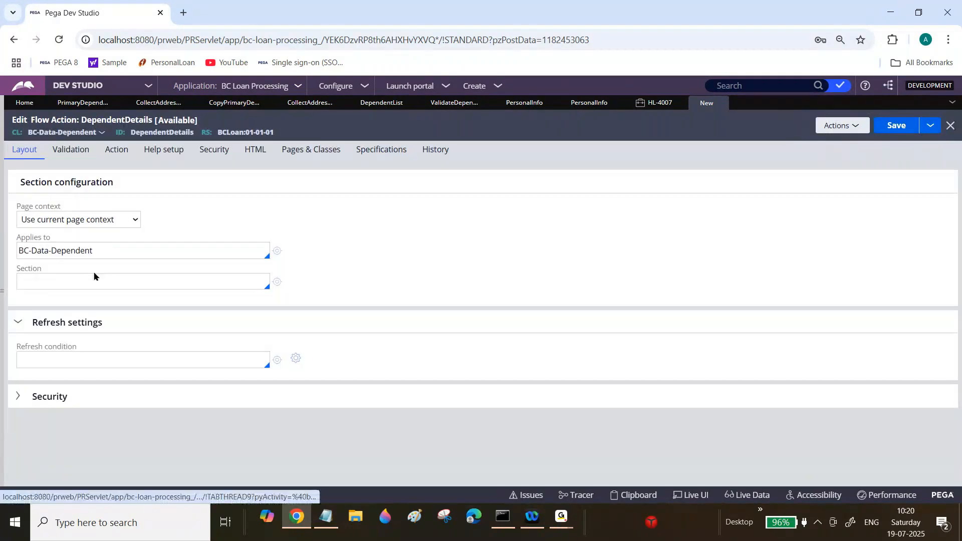
Step: Set the flow action's section to Dependent Details
{"action": "left_click", "coordinate": [94, 279]}
{"action": "type", "text": "De"}
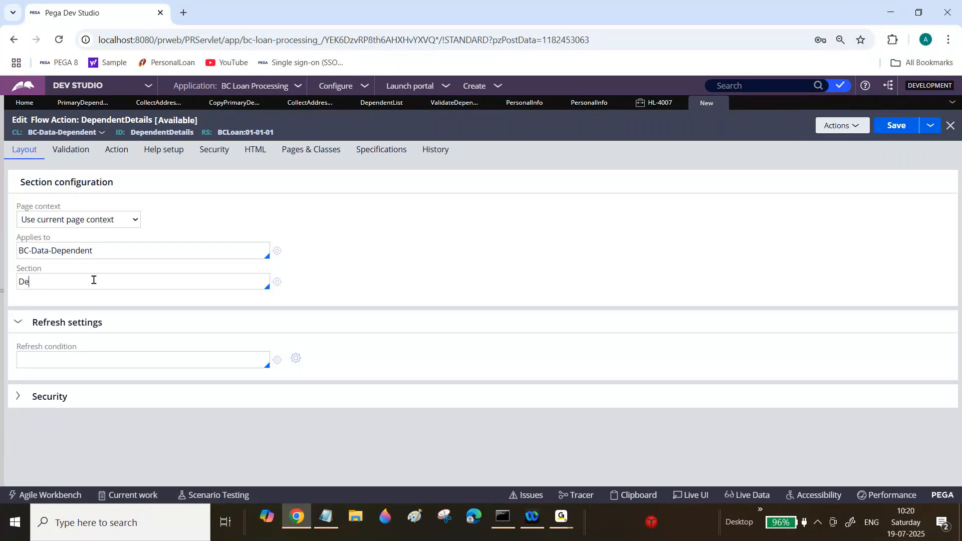
{"action": "type", "text": "pendent Details"}
Step: Create the DependentDetails section applied to BC-Data-Dependent from the flow action
{"action": "left_click", "coordinate": [277, 282]}
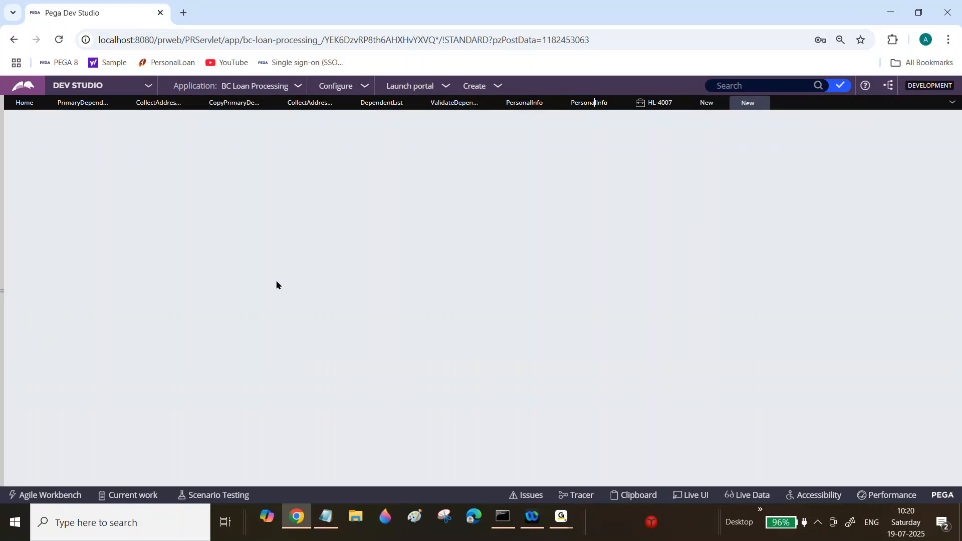
{"action": "left_click", "coordinate": [78, 199]}
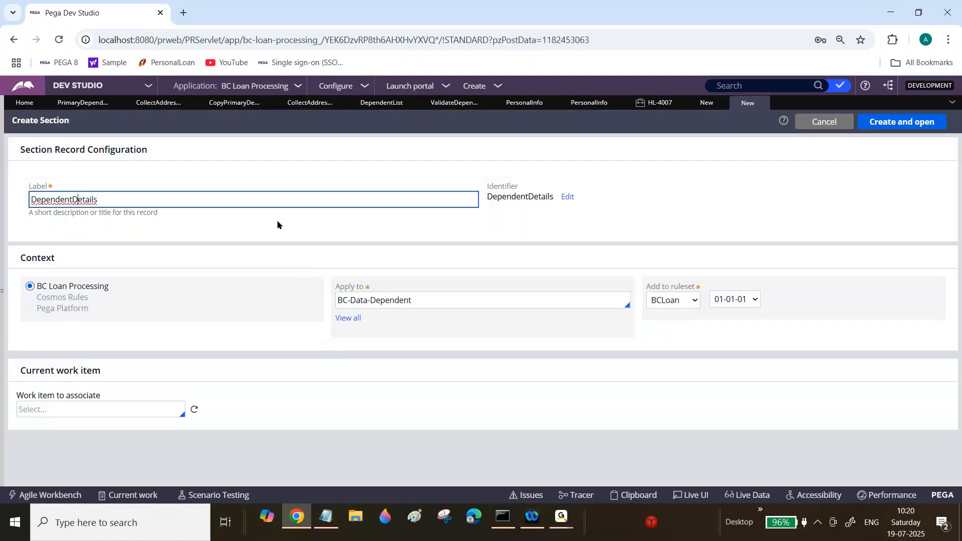
{"action": "key", "text": "Return"}
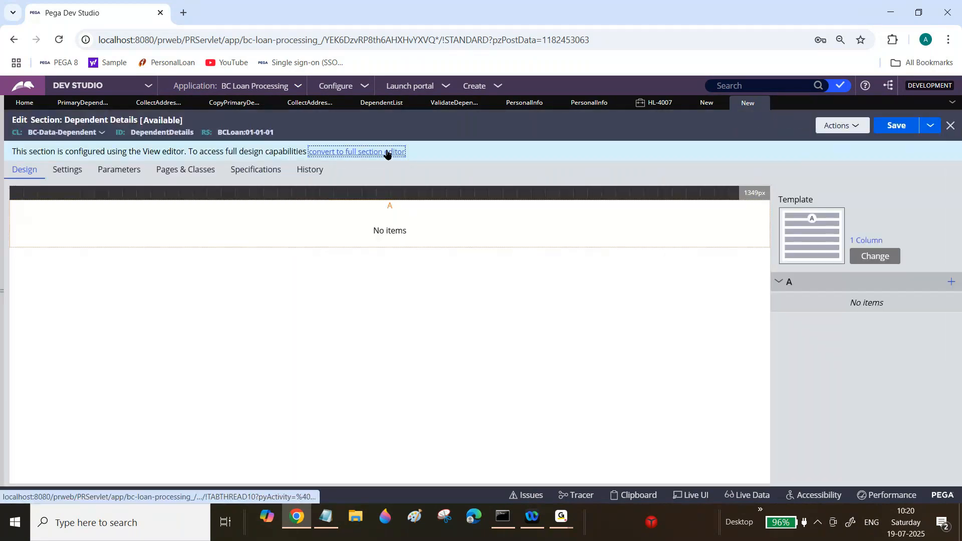
Step: Convert the Dependent Details section to the full section editor and set its dynamic layout format to Inline grid double
{"action": "left_click", "coordinate": [386, 151]}
{"action": "left_click", "coordinate": [633, 348]}
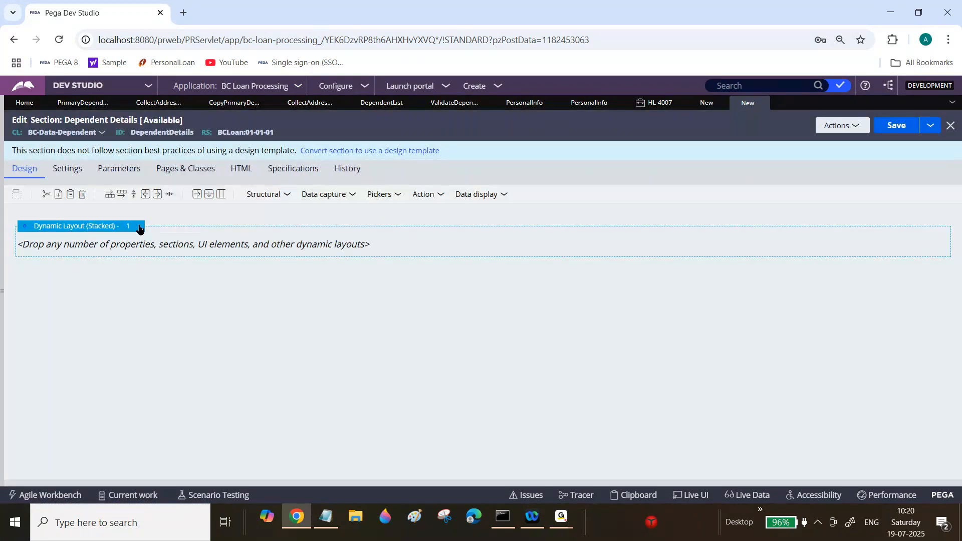
{"action": "left_click", "coordinate": [141, 228]}
{"action": "left_click", "coordinate": [144, 227]}
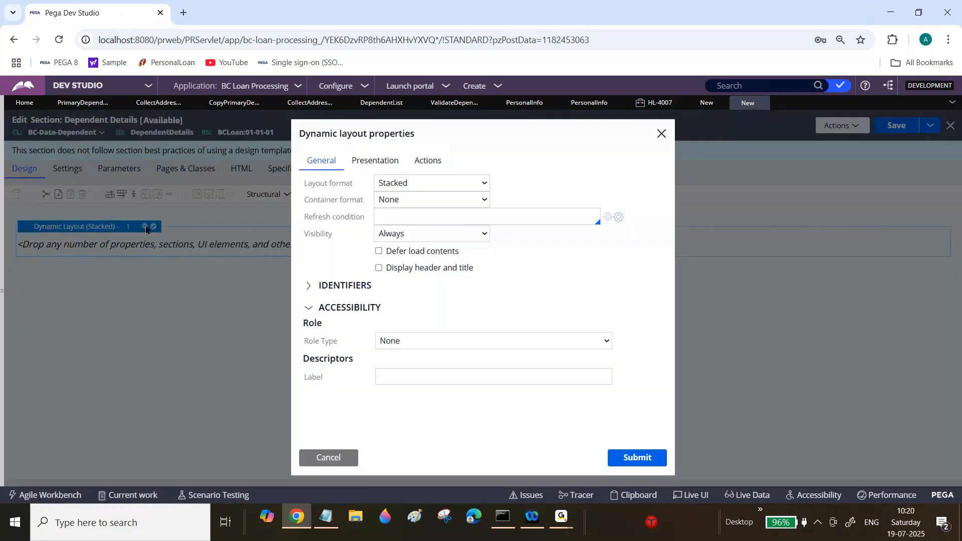
{"action": "left_click", "coordinate": [431, 183]}
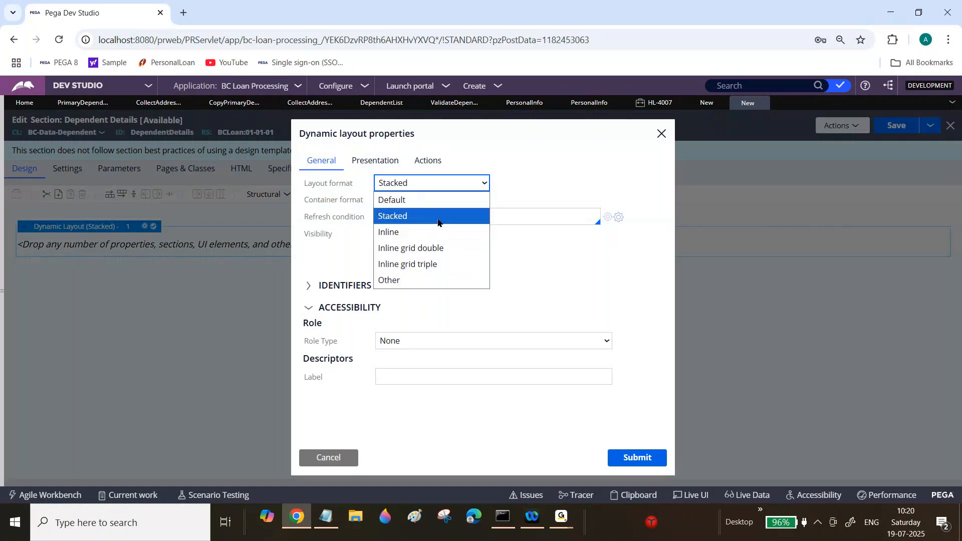
{"action": "left_click", "coordinate": [436, 247]}
{"action": "left_click", "coordinate": [637, 457]}
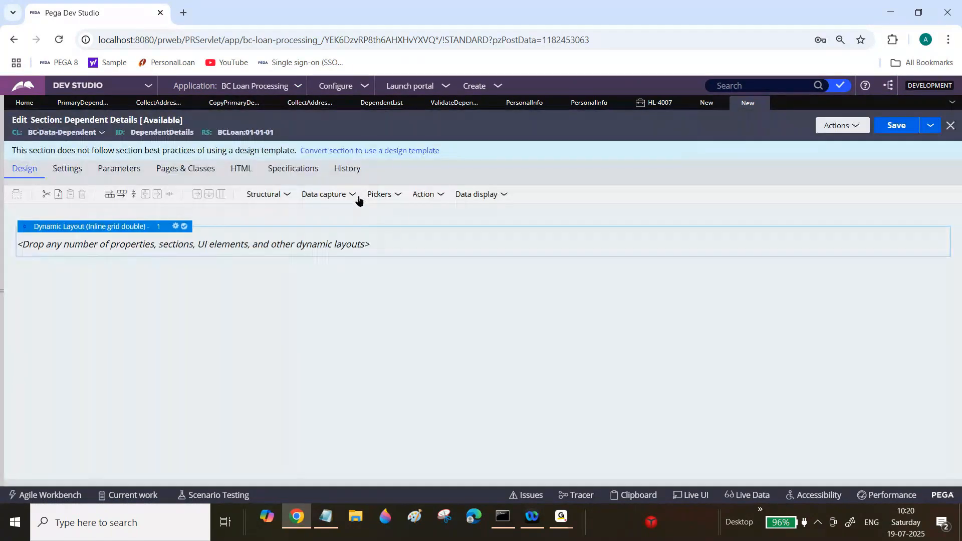
Step: Add four text input controls to the inline grid double layout
{"action": "left_click", "coordinate": [352, 194]}
{"action": "left_click_drag", "start_coordinate": [373, 216], "coordinate": [451, 239]}
{"action": "left_click", "coordinate": [353, 194]}
{"action": "left_click", "coordinate": [350, 200]}
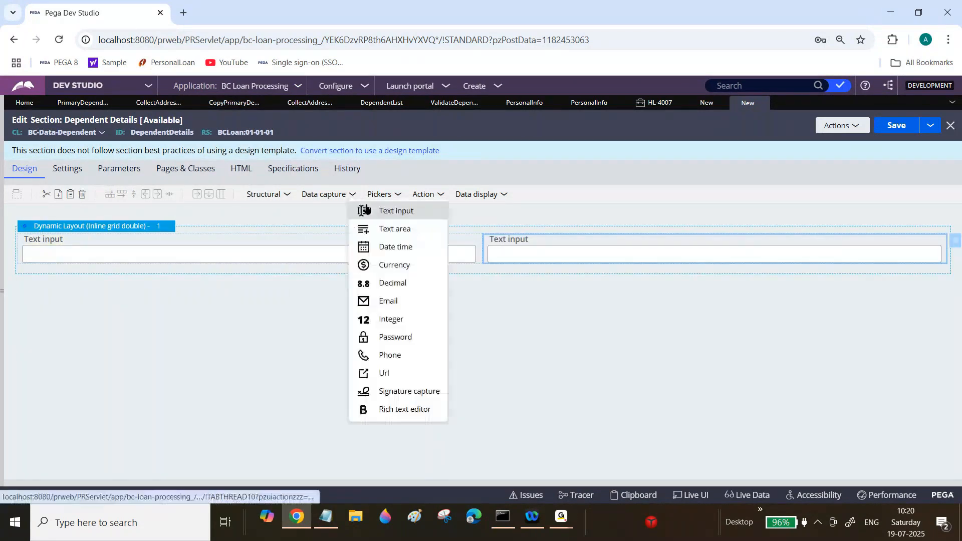
{"action": "left_click", "coordinate": [371, 211]}
{"action": "left_click", "coordinate": [353, 193]}
{"action": "left_click_drag", "start_coordinate": [371, 210], "coordinate": [509, 281]}
{"action": "left_click", "coordinate": [438, 249]}
Step: Bind the first text input to the .DependentName property
{"action": "double_click", "coordinate": [403, 245]}
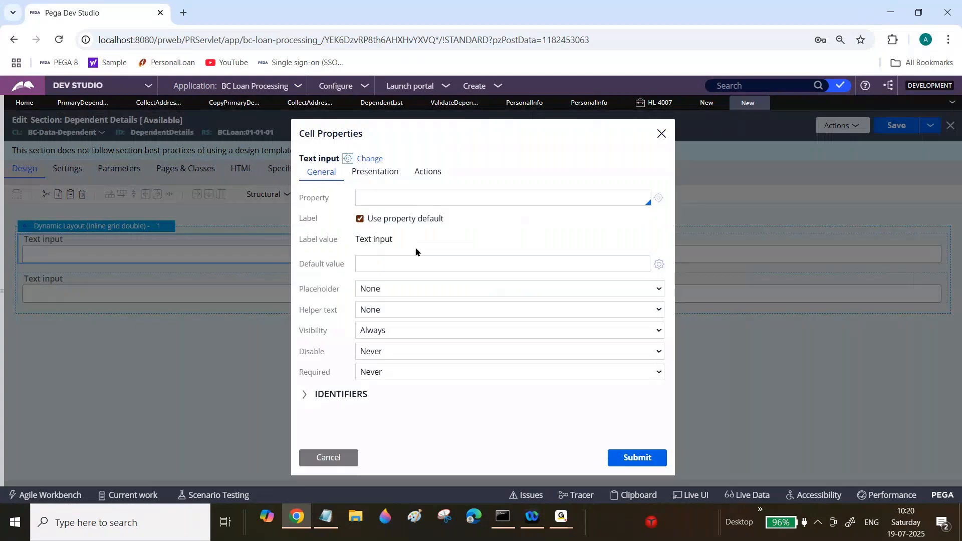
{"action": "type", "text": "."}
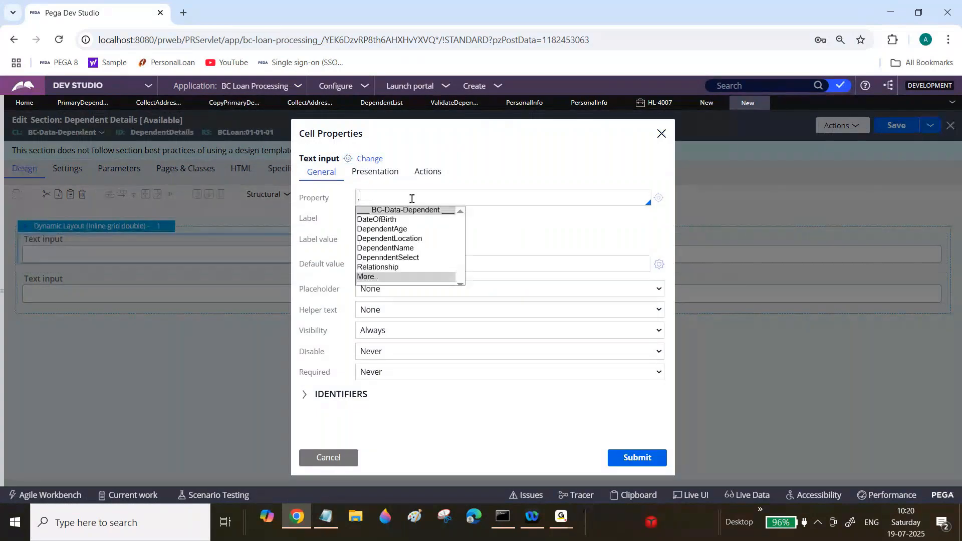
{"action": "left_click", "coordinate": [395, 249]}
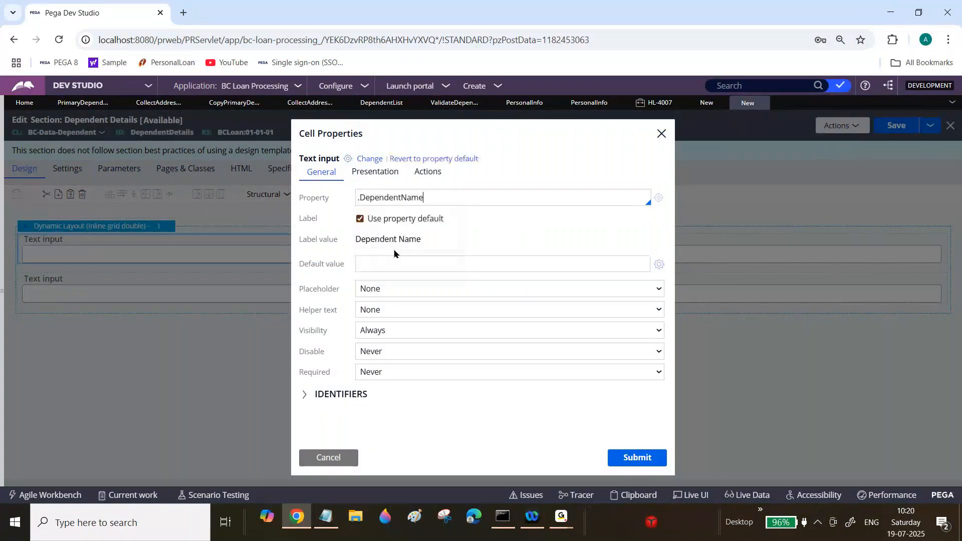
{"action": "left_click", "coordinate": [623, 457]}
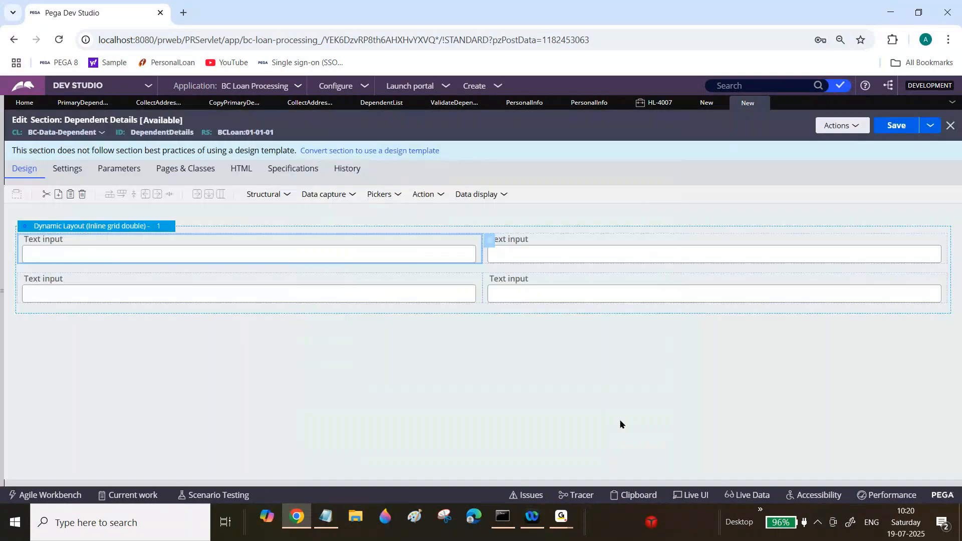
Step: Bind the second text input to the .DependentAge property
{"action": "left_click", "coordinate": [633, 258]}
{"action": "left_click", "coordinate": [955, 242]}
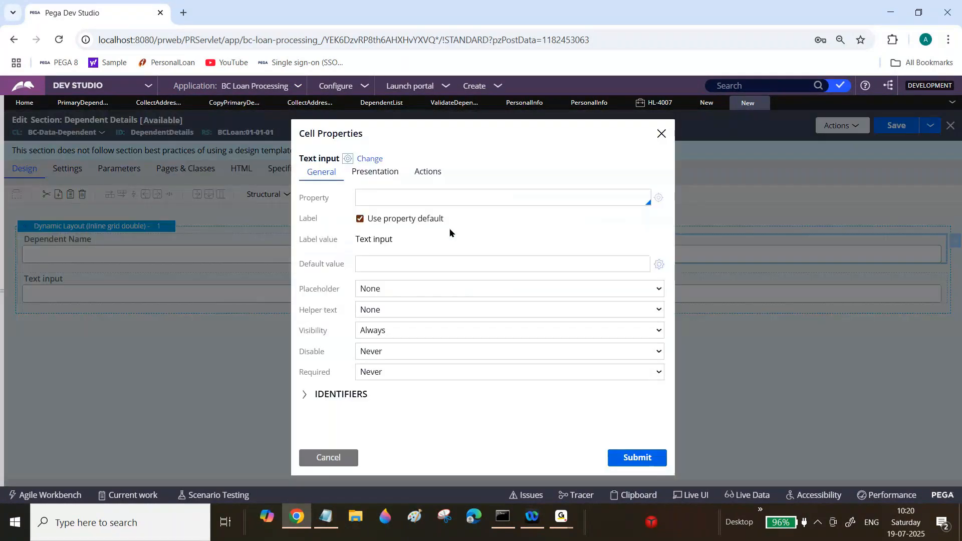
{"action": "left_click", "coordinate": [455, 198]}
{"action": "type", "text": "."}
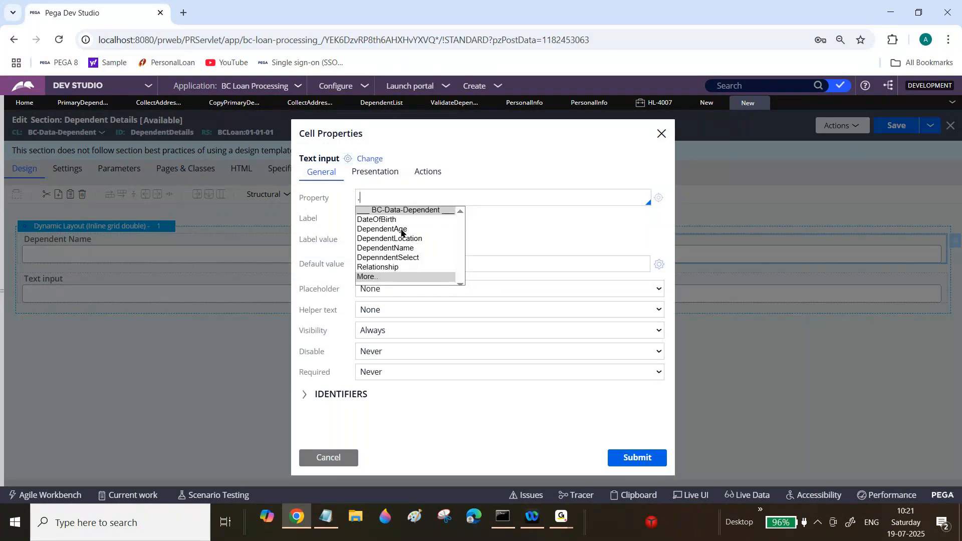
{"action": "left_click", "coordinate": [402, 230]}
{"action": "key", "text": "Return"}
Step: Bind the third text input to the .DependentLocation property
{"action": "left_click", "coordinate": [377, 291]}
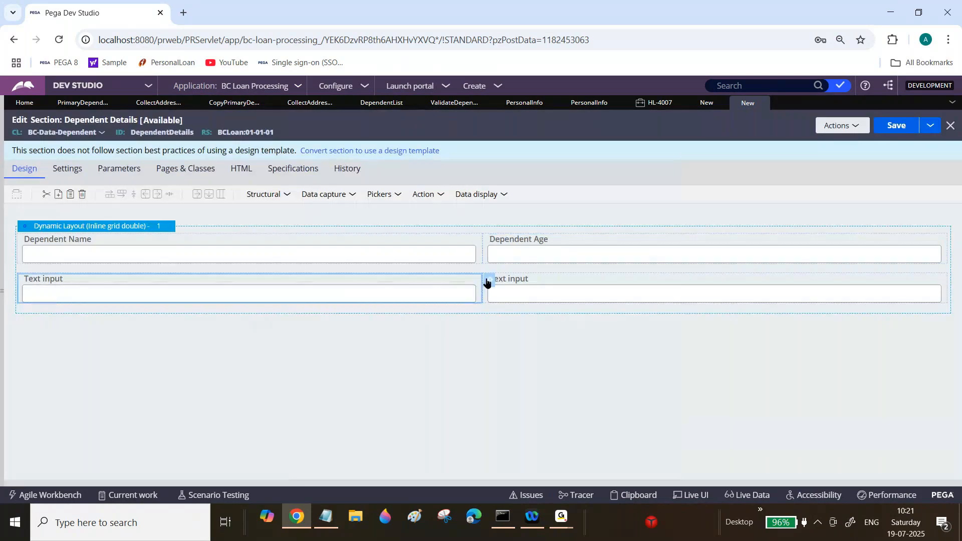
{"action": "left_click", "coordinate": [487, 282]}
{"action": "left_click", "coordinate": [382, 197]}
{"action": "type", "text": "."}
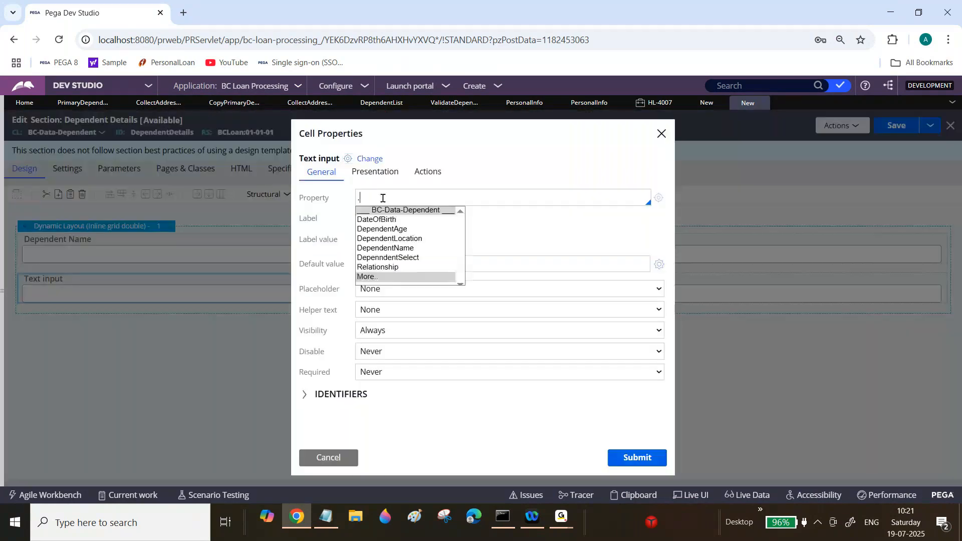
{"action": "left_click", "coordinate": [407, 237]}
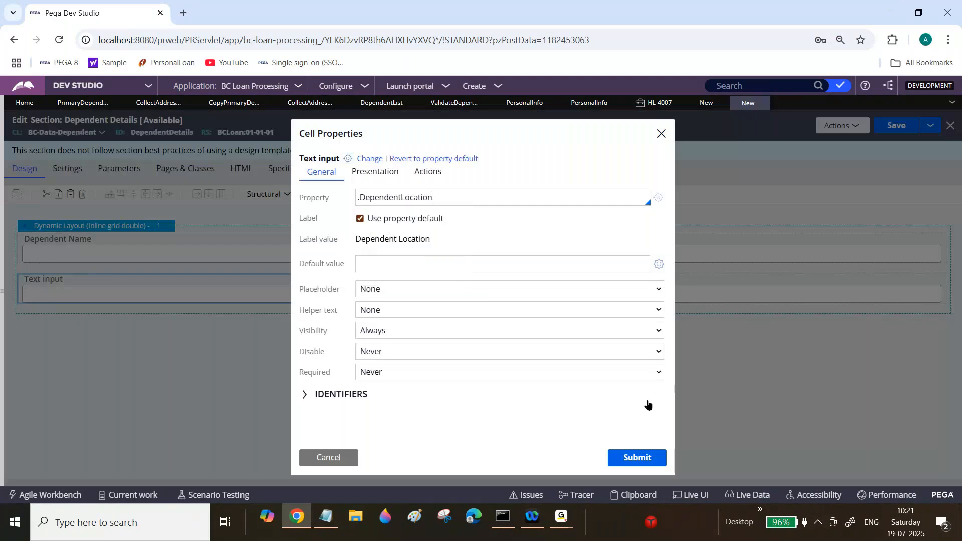
{"action": "left_click", "coordinate": [648, 464]}
Step: Bind the fourth text input to the .Relationship property and save the Dependent Details section
{"action": "left_click", "coordinate": [586, 292]}
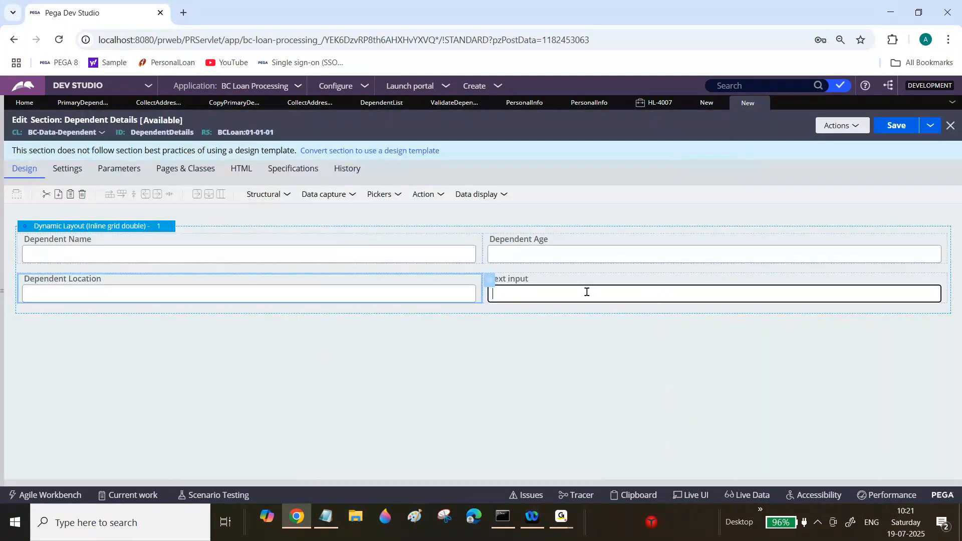
{"action": "left_click", "coordinate": [955, 281]}
{"action": "left_click", "coordinate": [400, 198]}
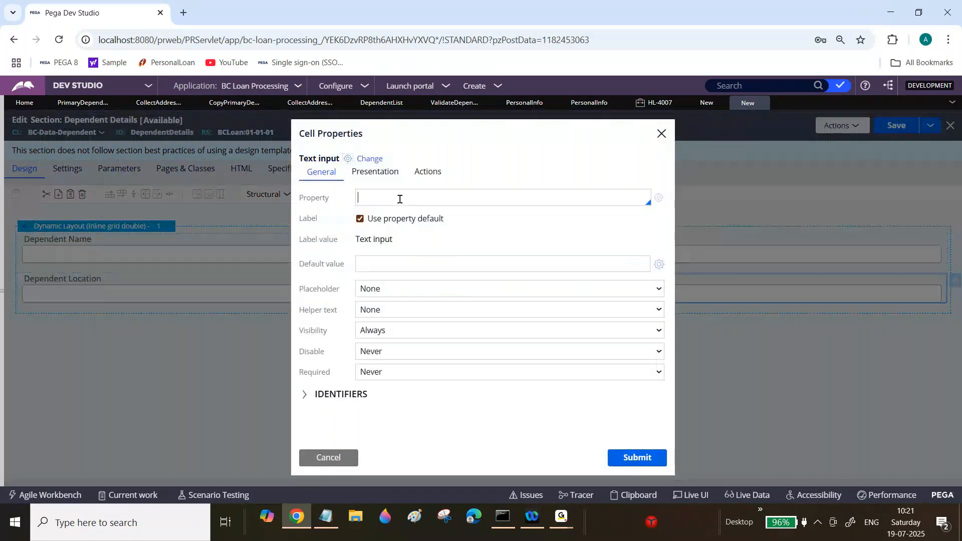
{"action": "type", "text": "."}
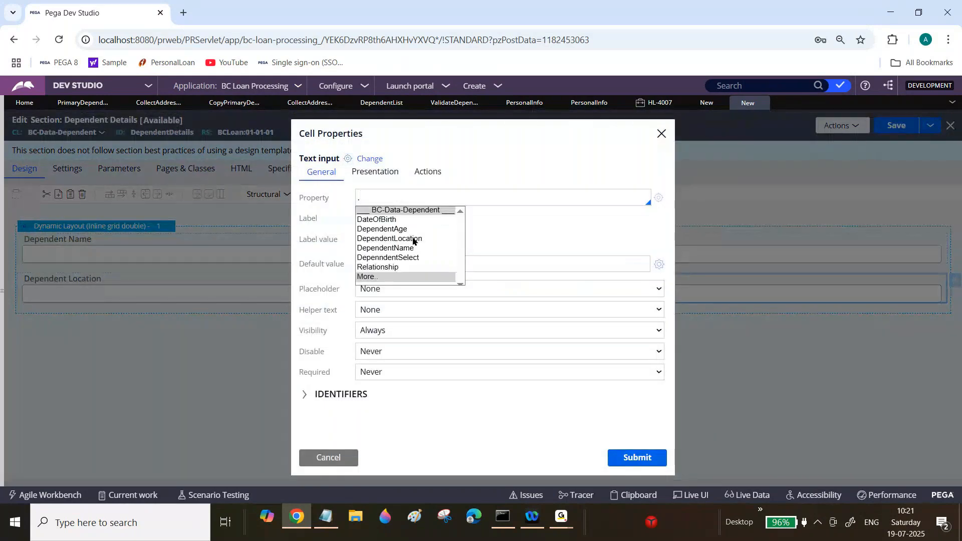
{"action": "left_click", "coordinate": [381, 267]}
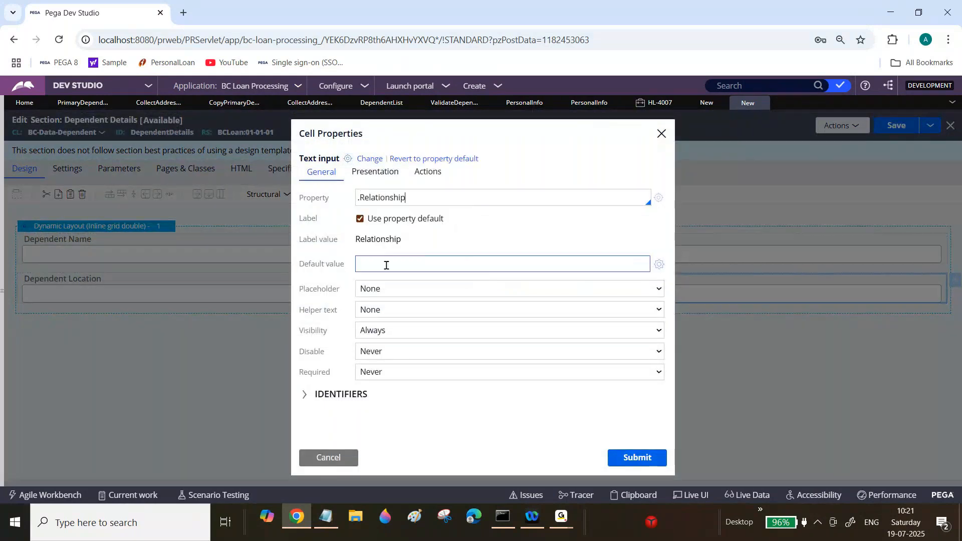
{"action": "left_click", "coordinate": [633, 456]}
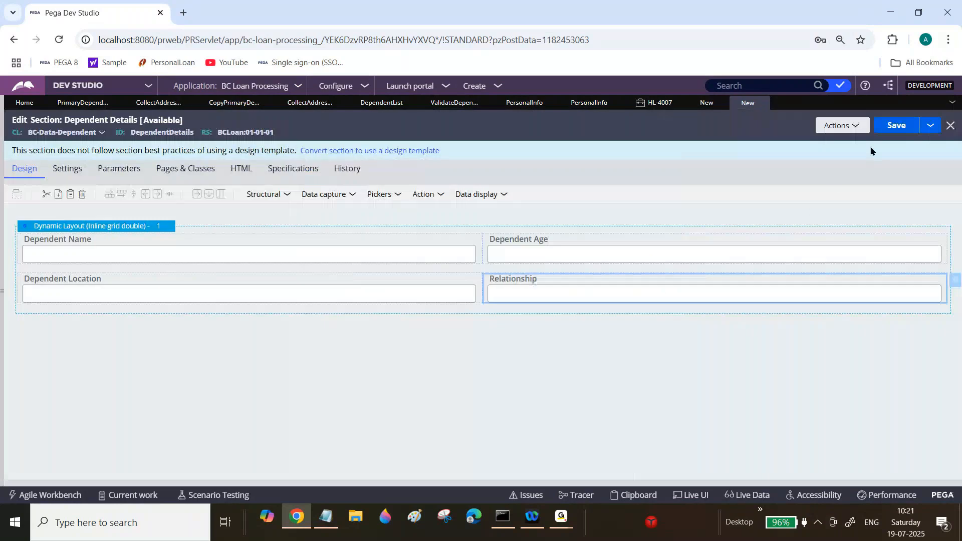
{"action": "left_click", "coordinate": [894, 126]}
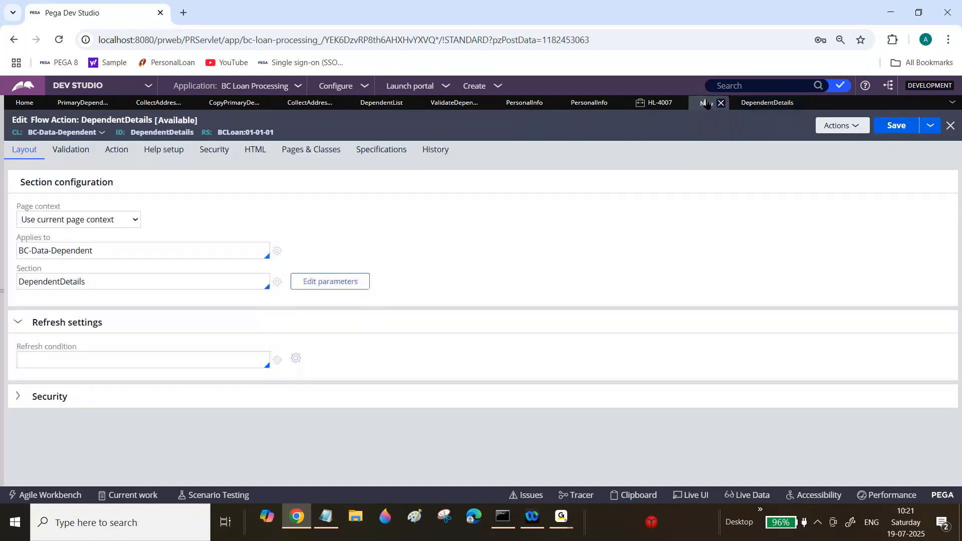
{"action": "left_click", "coordinate": [896, 127]}
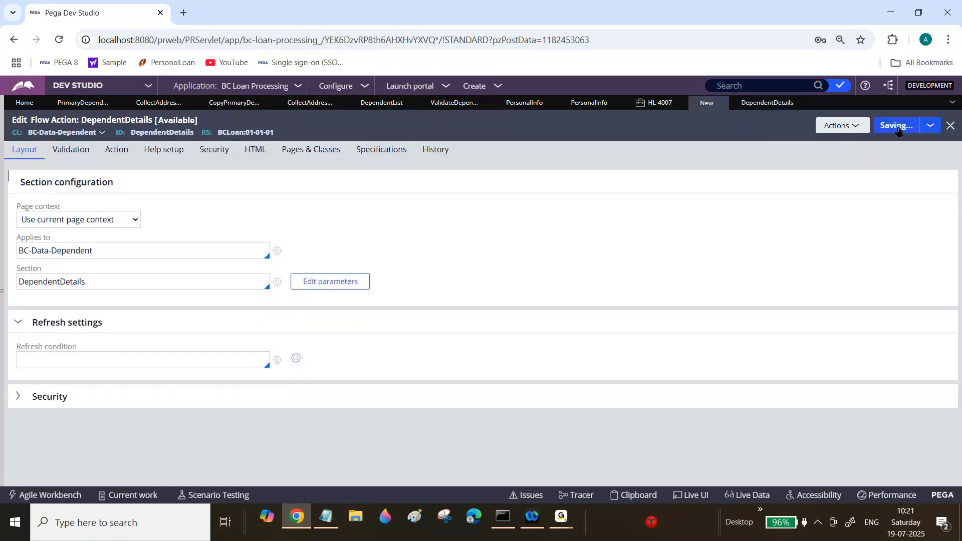
Step: Save the Personal Info section containing the dependents table
{"action": "left_click", "coordinate": [658, 104]}
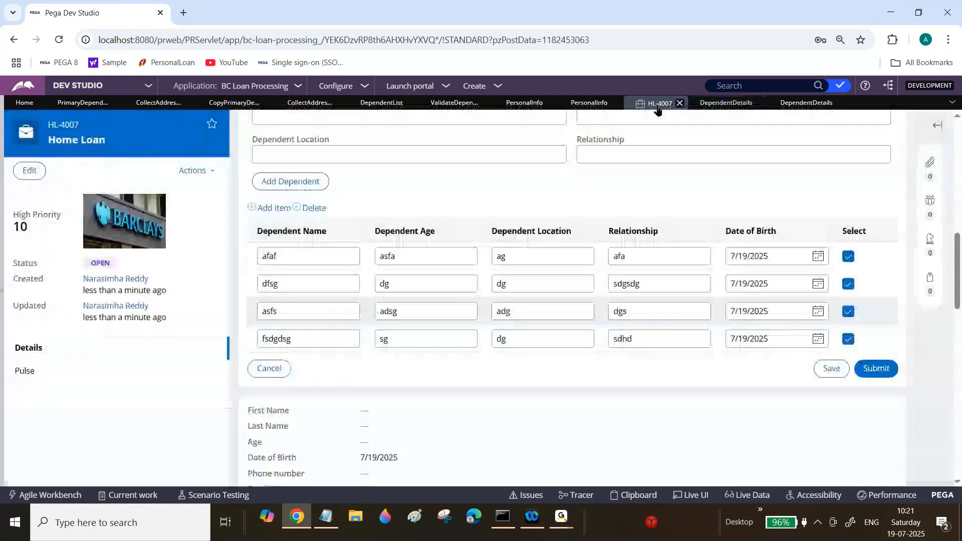
{"action": "scroll", "coordinate": [590, 279], "scroll_direction": "up", "scroll_amount": 2}
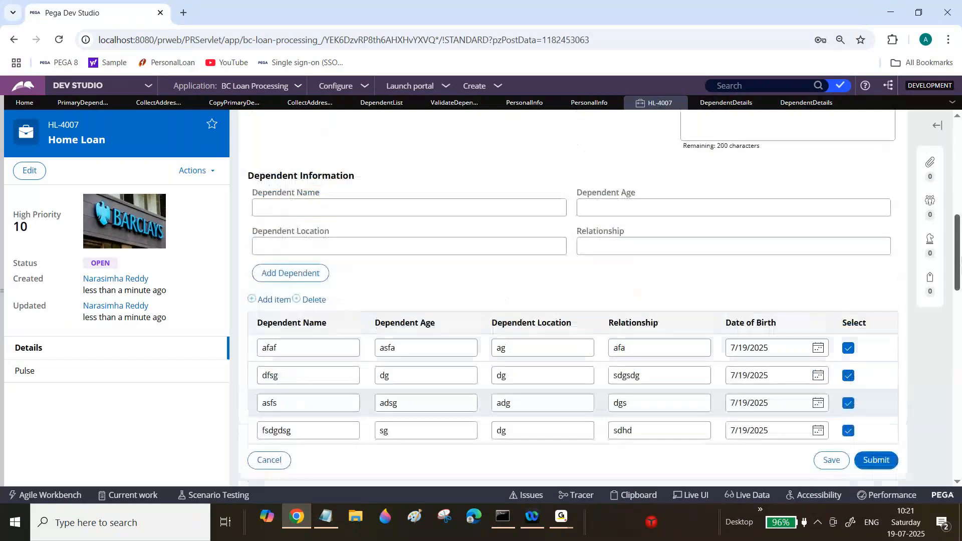
{"action": "scroll", "coordinate": [571, 280], "scroll_direction": "up", "scroll_amount": 1}
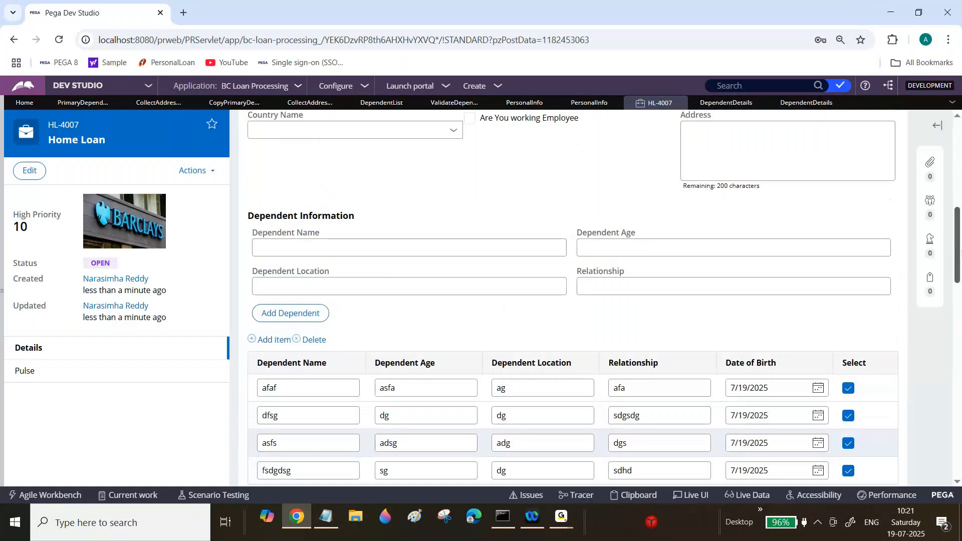
{"action": "left_click", "coordinate": [584, 104]}
{"action": "left_click", "coordinate": [635, 458]}
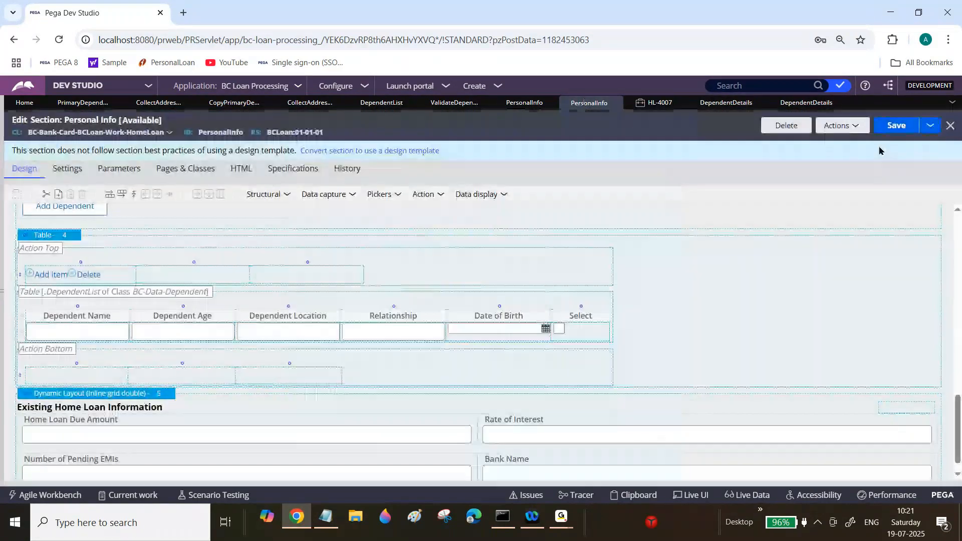
{"action": "left_click", "coordinate": [897, 126]}
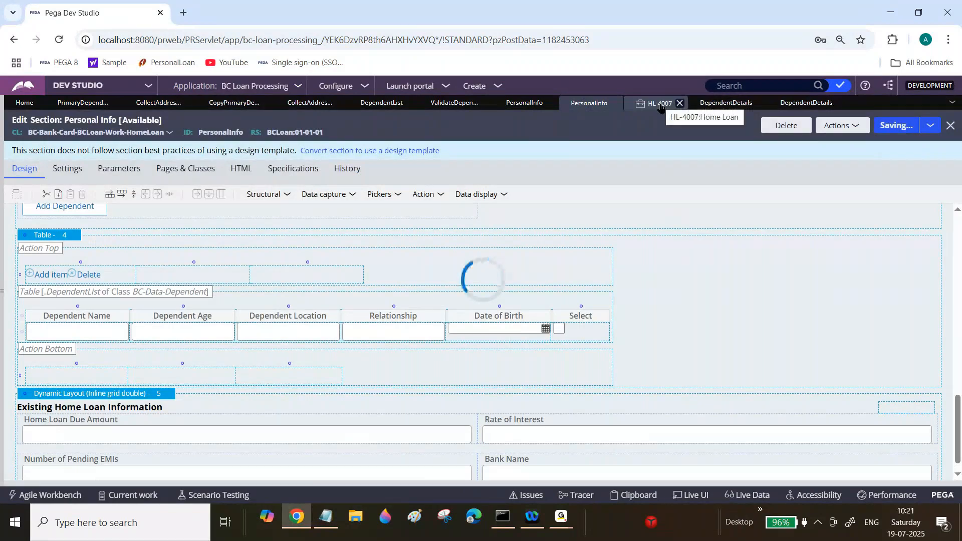
Step: In the Home Loan case, add a dependent with name saf, age fsdgs, location dg and relationship sgds
{"action": "left_click", "coordinate": [659, 104]}
{"action": "left_click", "coordinate": [333, 252]}
{"action": "type", "text": "saf"}
{"action": "key", "text": "Tab"}
{"action": "type", "text": "fsdgs"}
{"action": "key", "text": "Tab"}
{"action": "type", "text": "dg"}
{"action": "key", "text": "Tab"}
{"action": "type", "text": "sgds"}
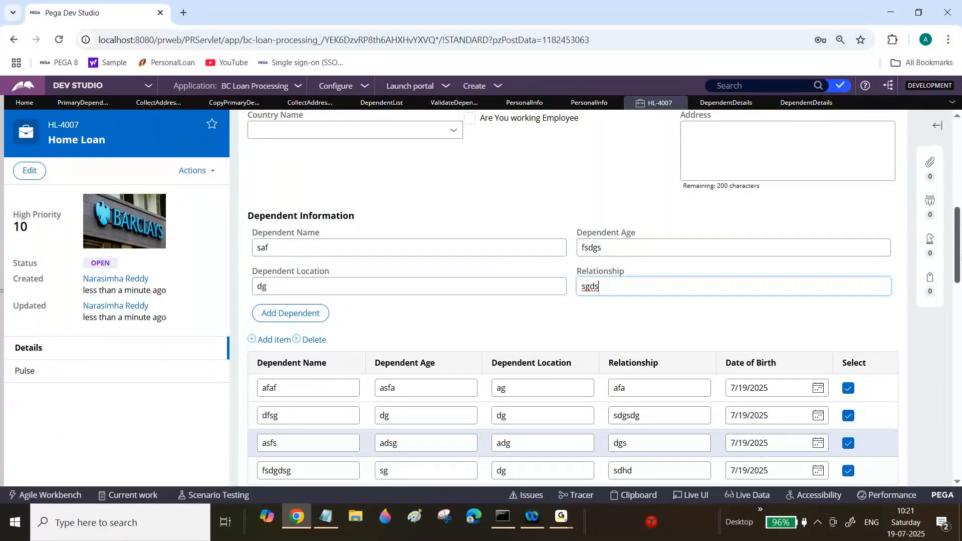
{"action": "scroll", "coordinate": [571, 301], "scroll_direction": "down", "scroll_amount": 3}
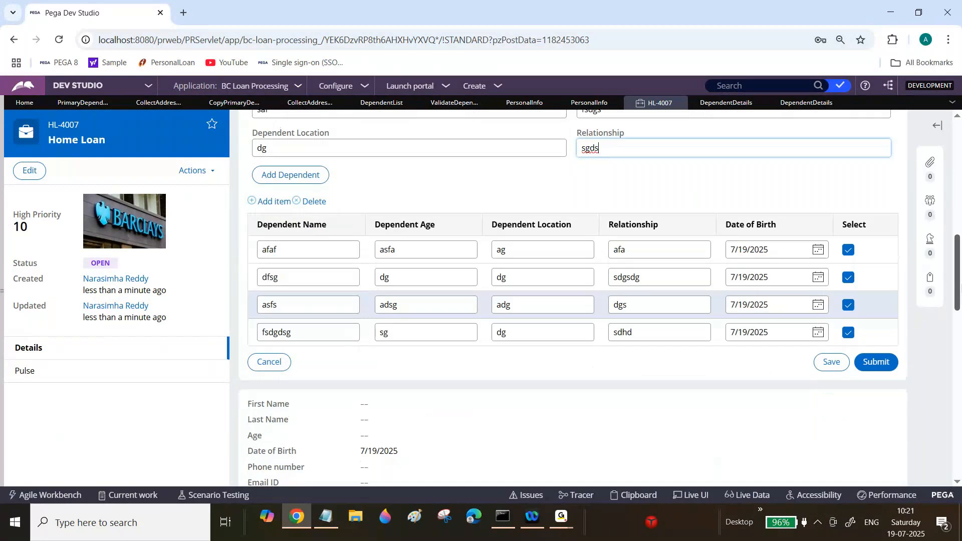
{"action": "scroll", "coordinate": [571, 296], "scroll_direction": "up", "scroll_amount": 2}
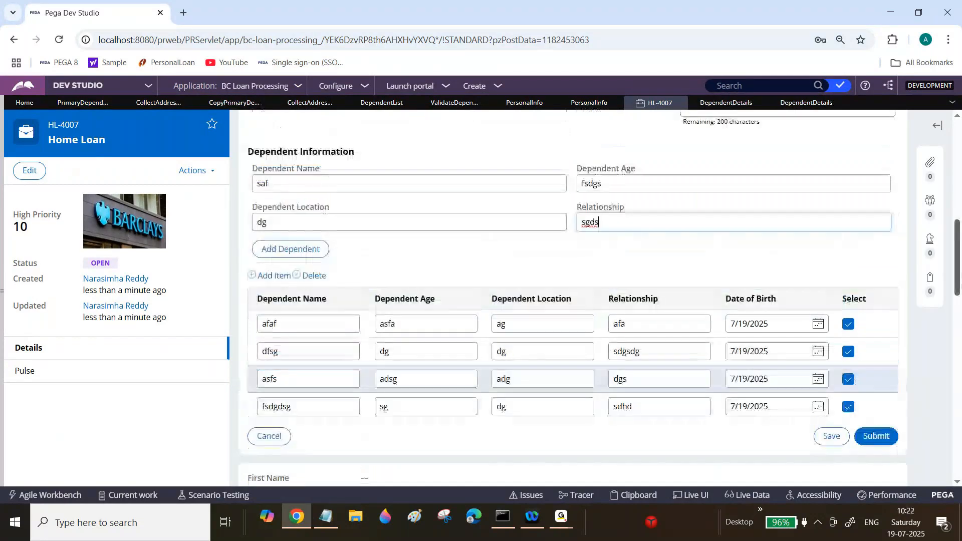
{"action": "left_click", "coordinate": [297, 248]}
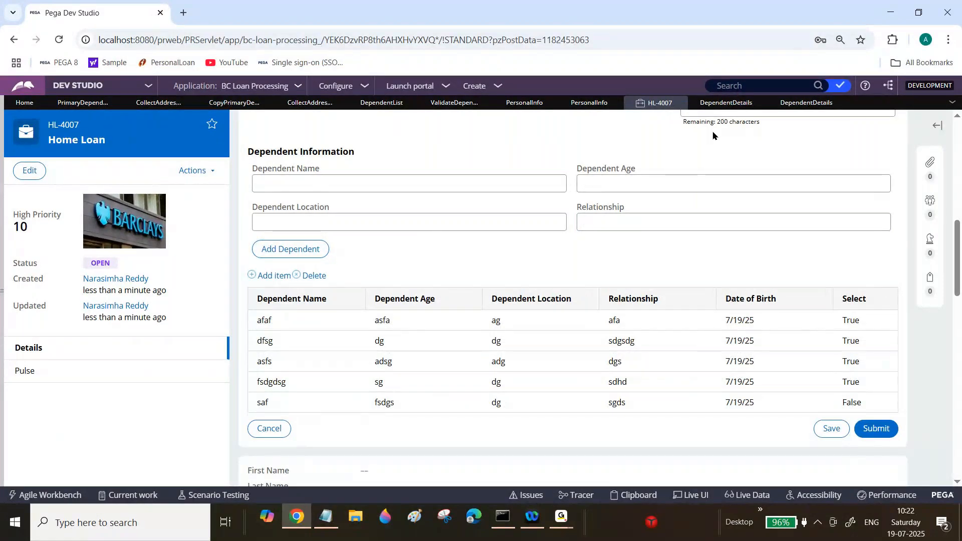
Step: Edit the third dependent row in its details dialog to name Kiran, age 23, location Chennai, relationship Father, and submit
{"action": "left_click", "coordinate": [590, 102]}
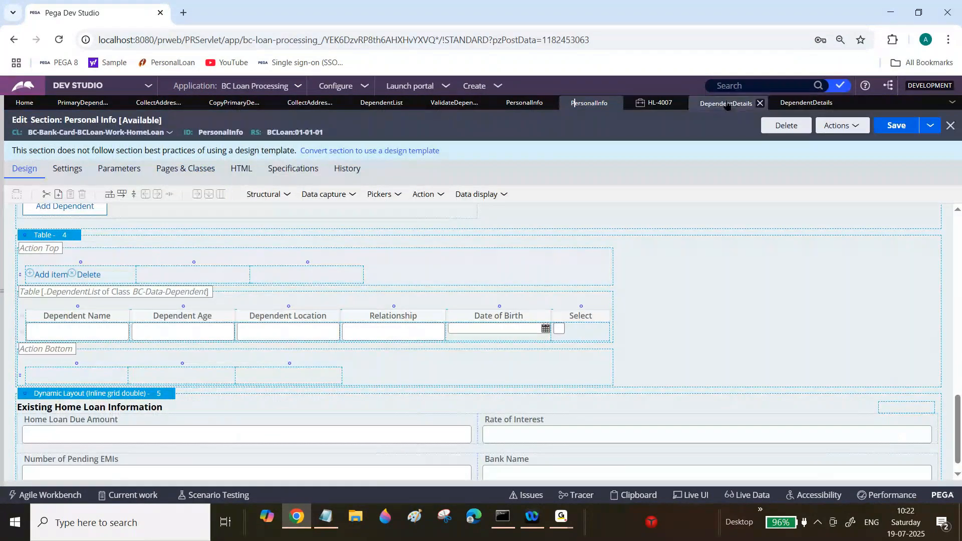
{"action": "left_click", "coordinate": [655, 103]}
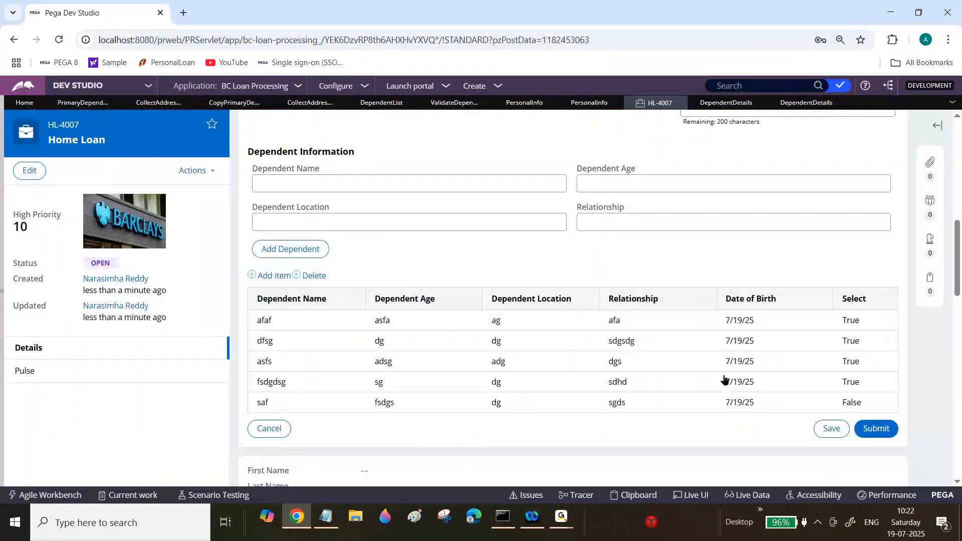
{"action": "left_click", "coordinate": [574, 366]}
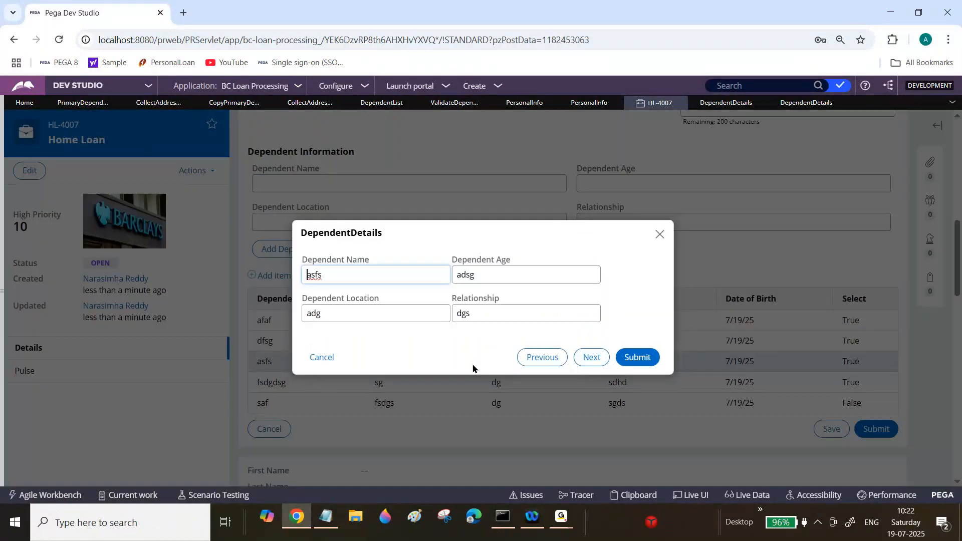
{"action": "double_click", "coordinate": [391, 282]}
{"action": "type", "text": "Kiran"}
{"action": "key", "text": "Tab"}
{"action": "type", "text": "23"}
{"action": "key", "text": "Tab"}
{"action": "type", "text": "Chennai"}
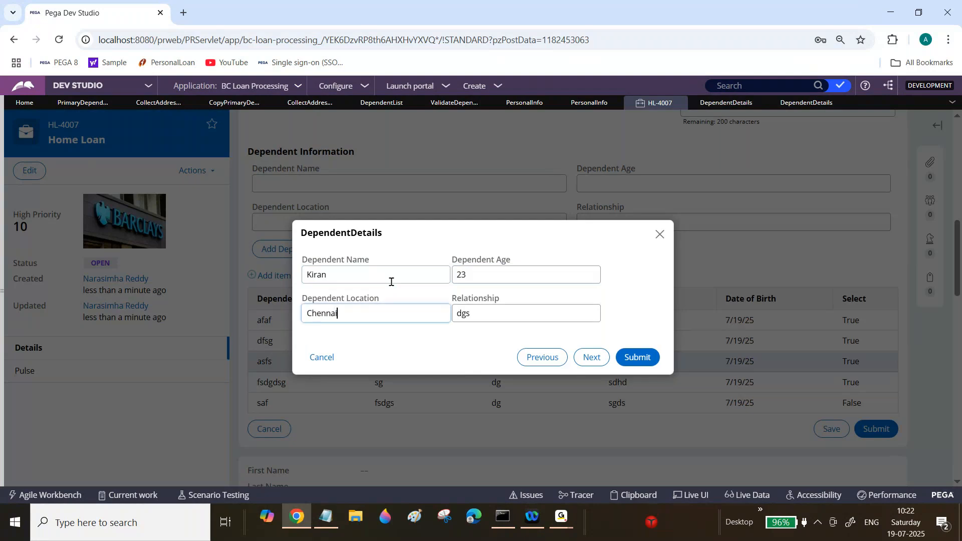
{"action": "key", "text": "Tab"}
{"action": "type", "text": "Father"}
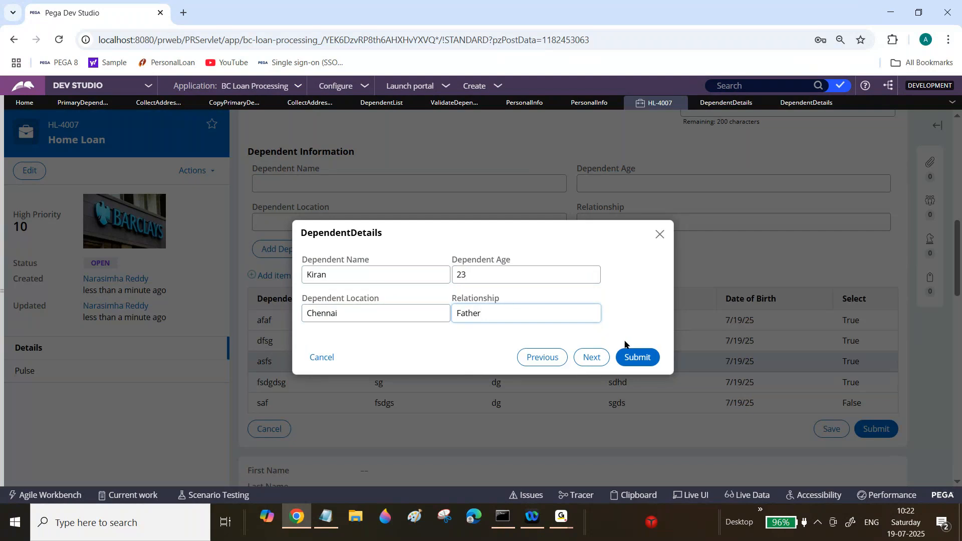
{"action": "left_click", "coordinate": [636, 357]}
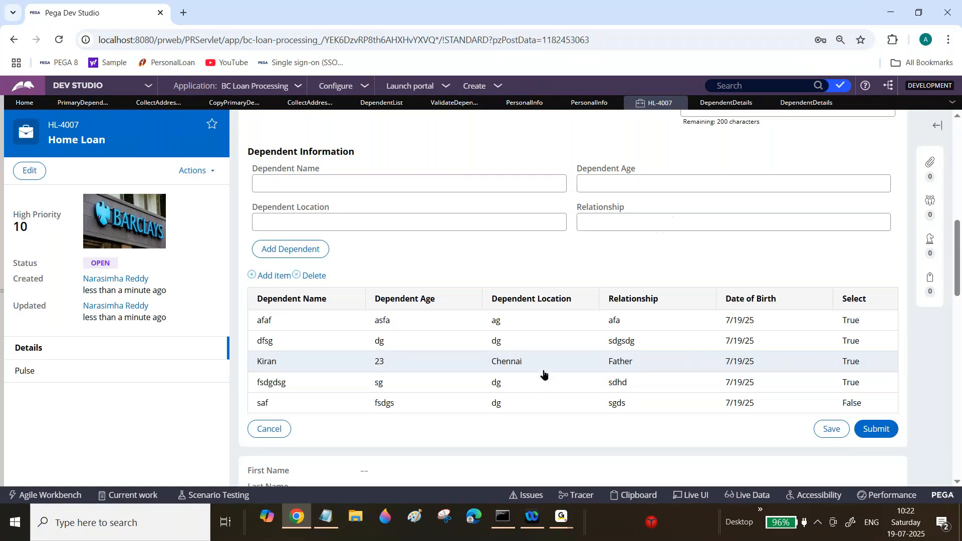
{"action": "left_click", "coordinate": [521, 384]}
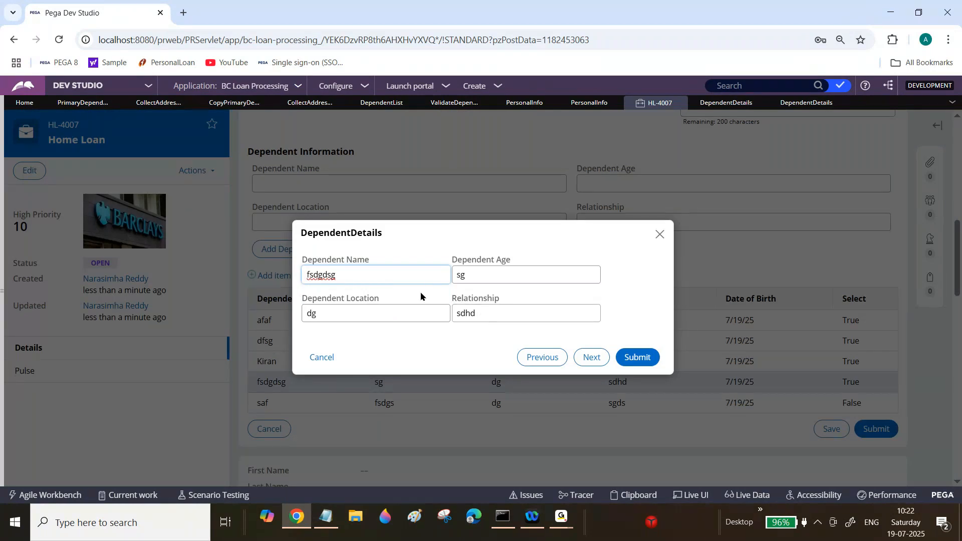
{"action": "double_click", "coordinate": [391, 274]}
{"action": "type", "text": "Lohitha"}
{"action": "key", "text": "Tab"}
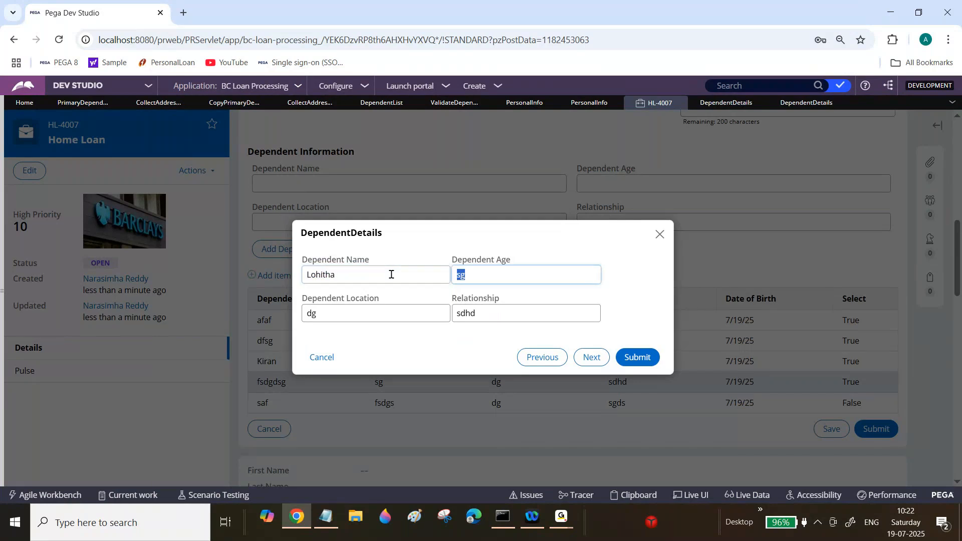
{"action": "type", "text": "21"}
{"action": "key", "text": "Tab"}
{"action": "type", "text": "C"}
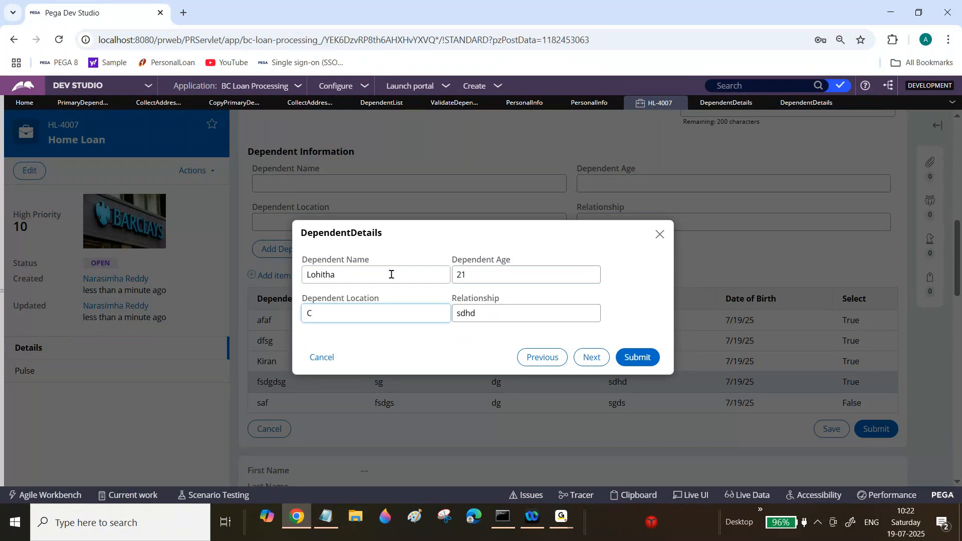
{"action": "key", "text": "BackSpace"}
{"action": "type", "text": "Hyderabad"}
{"action": "key", "text": "Tab"}
{"action": "type", "text": "Sis"}
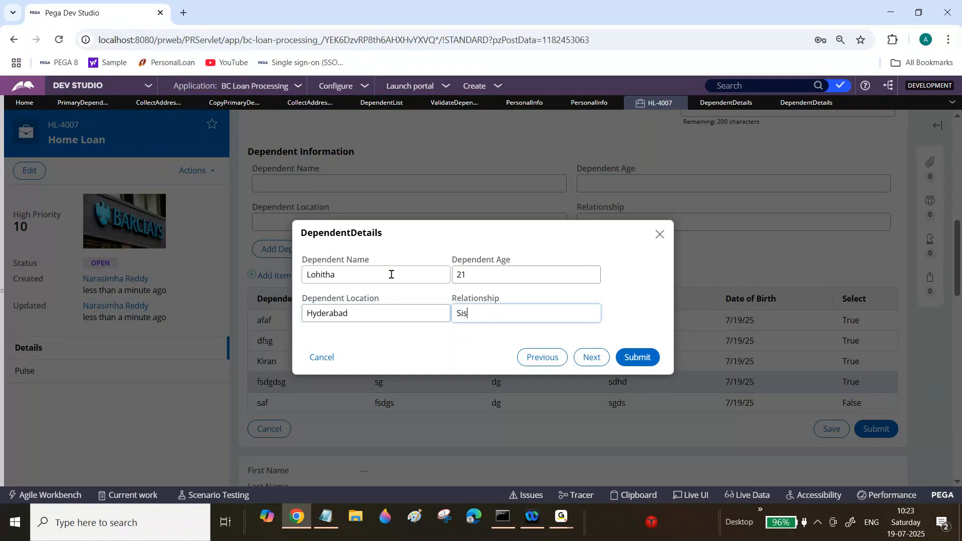
{"action": "type", "text": "ter"}
{"action": "key", "text": "Tab"}
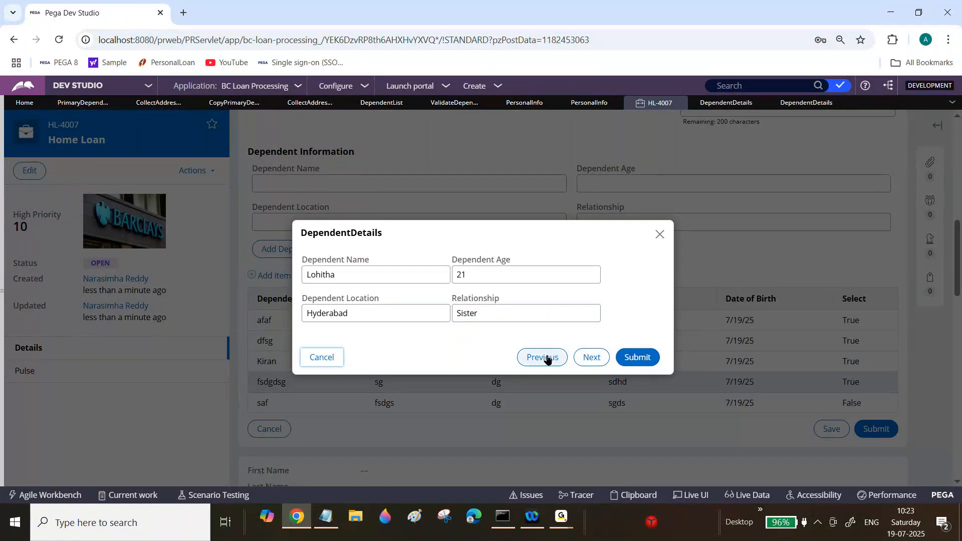
{"action": "left_click", "coordinate": [589, 358]}
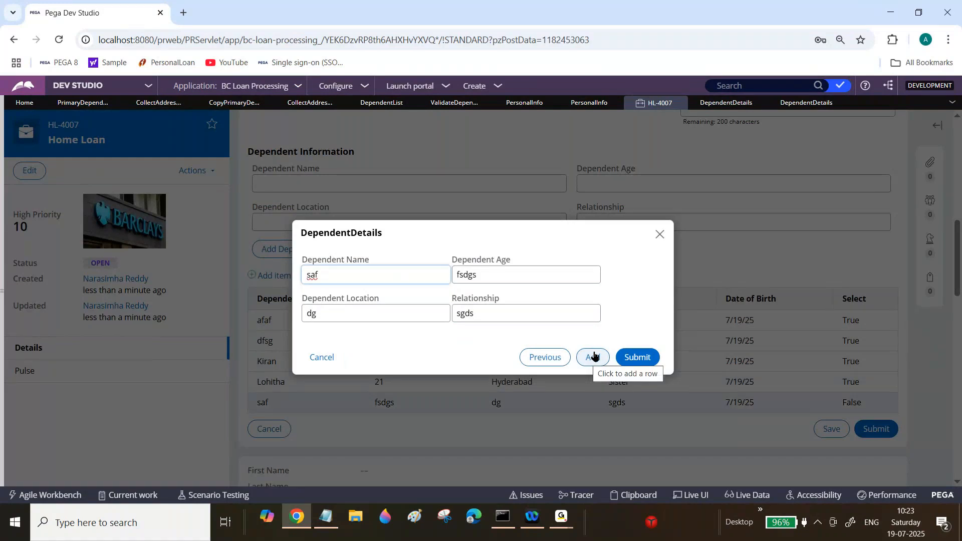
Step: Step backward and forward through the dependent rows in the details dialog
{"action": "left_click", "coordinate": [538, 359]}
{"action": "left_click", "coordinate": [539, 358]}
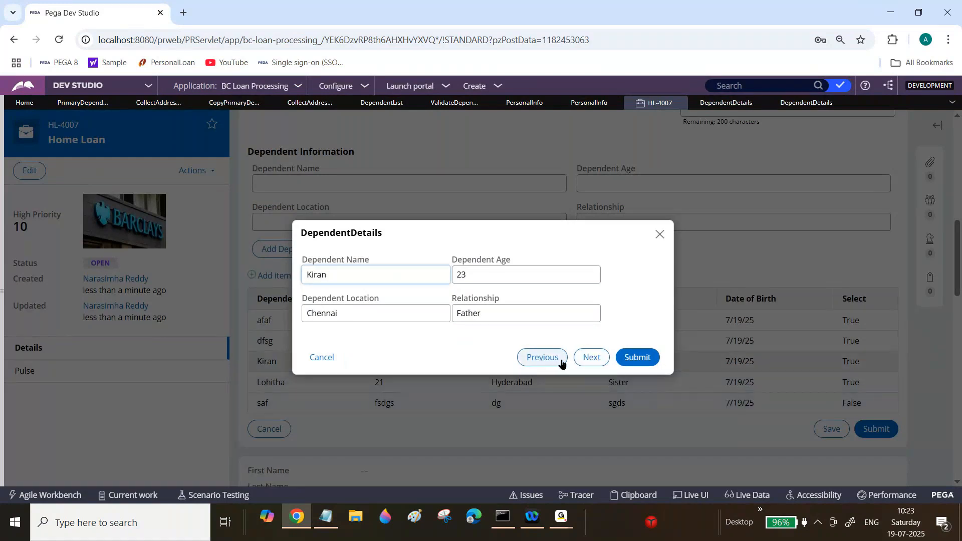
{"action": "left_click", "coordinate": [585, 363]}
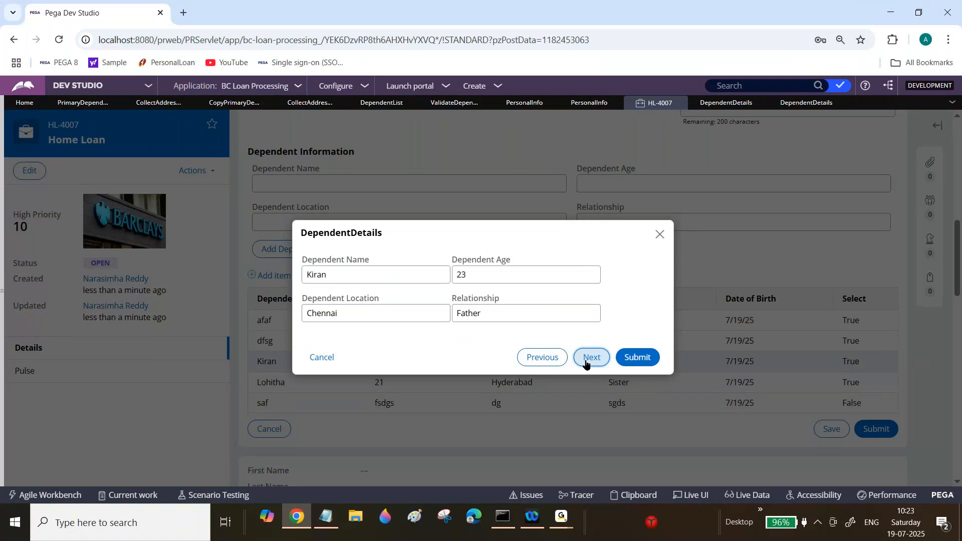
{"action": "left_click", "coordinate": [587, 362]}
Step: Add a new dependent row with name fsd, age asgs, location a and relationship dsg, and submit
{"action": "left_click", "coordinate": [592, 357]}
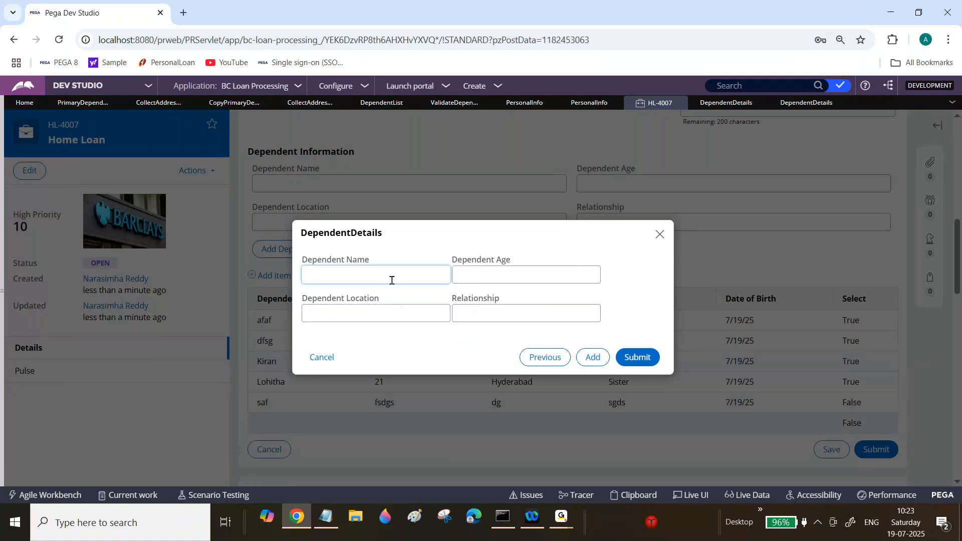
{"action": "type", "text": "fsd"}
{"action": "key", "text": "Tab"}
{"action": "type", "text": "asgs"}
{"action": "key", "text": "Tab"}
{"action": "type", "text": "a"}
{"action": "key", "text": "Tab"}
{"action": "type", "text": "dsg"}
{"action": "left_click", "coordinate": [652, 358]}
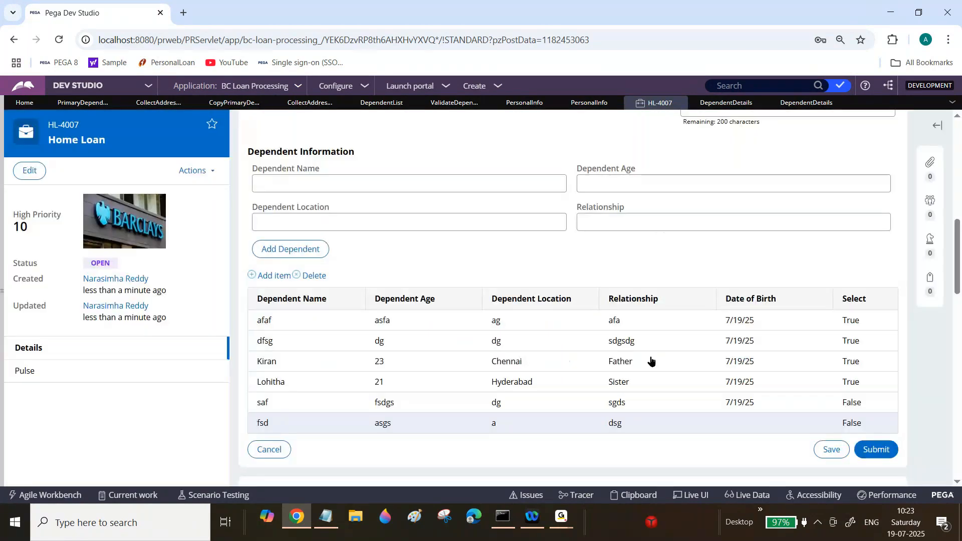
Step: Open the fsd dependent row, clear all four of its fields, and submit
{"action": "left_click", "coordinate": [534, 426]}
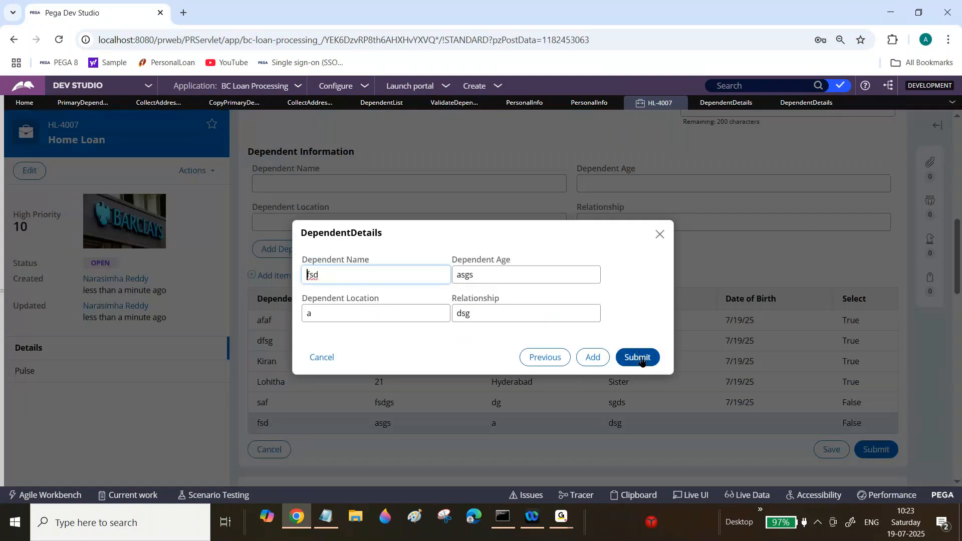
{"action": "double_click", "coordinate": [462, 311]}
{"action": "key", "text": "BackSpace"}
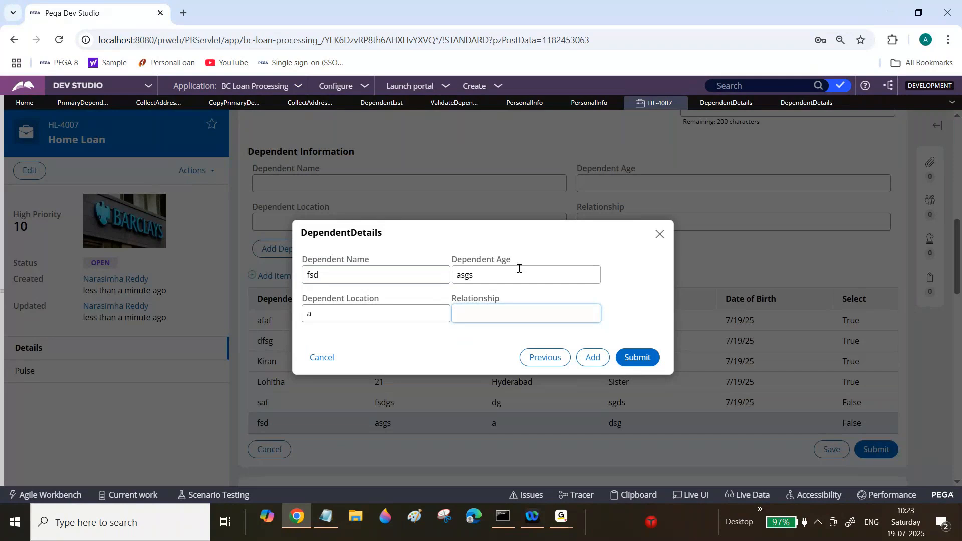
{"action": "left_click_drag", "start_coordinate": [452, 300], "coordinate": [500, 307]}
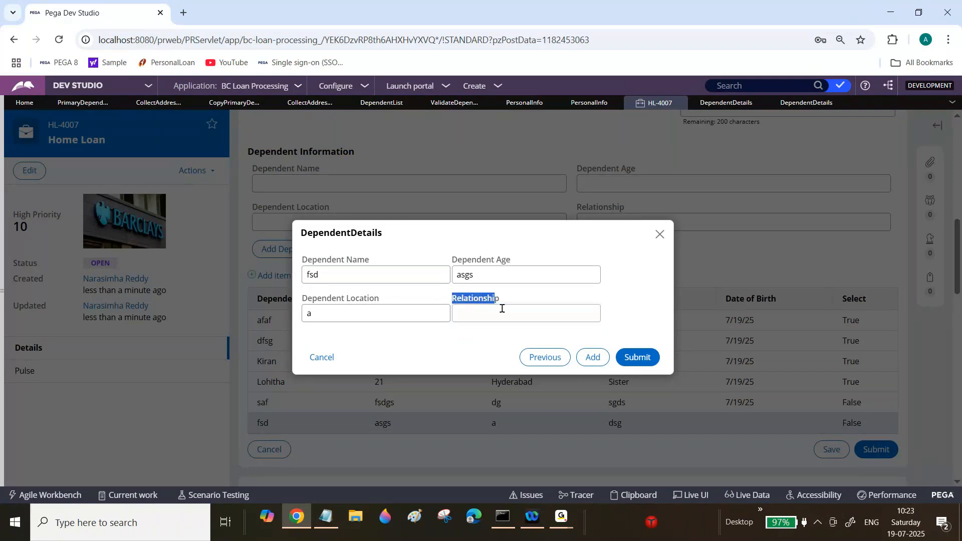
{"action": "double_click", "coordinate": [404, 275]}
{"action": "key", "text": "BackSpace"}
{"action": "double_click", "coordinate": [483, 275]}
{"action": "key", "text": "BackSpace"}
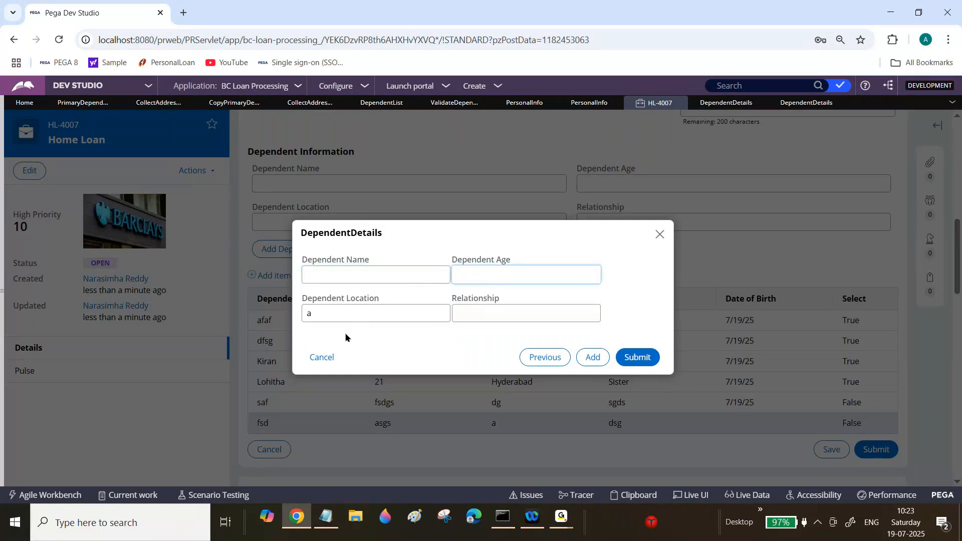
{"action": "double_click", "coordinate": [350, 315]}
{"action": "key", "text": "BackSpace"}
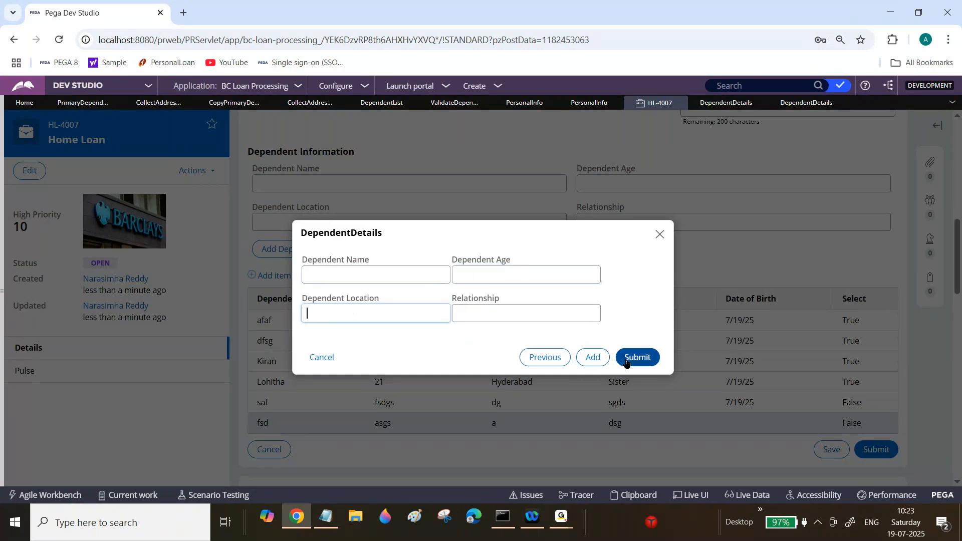
{"action": "left_click", "coordinate": [626, 359]}
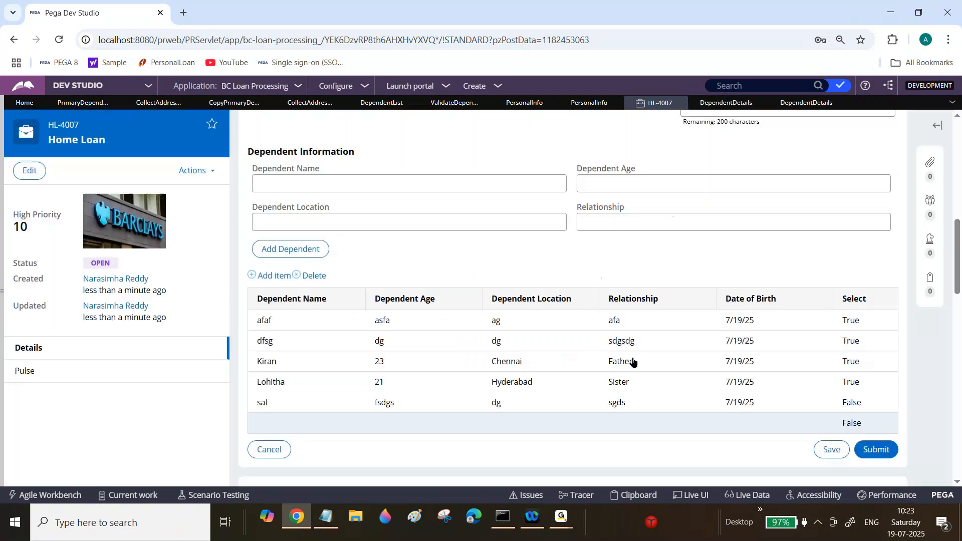
Step: Open the blank row's details, add further empty rows, and close the dialog
{"action": "left_click", "coordinate": [563, 427]}
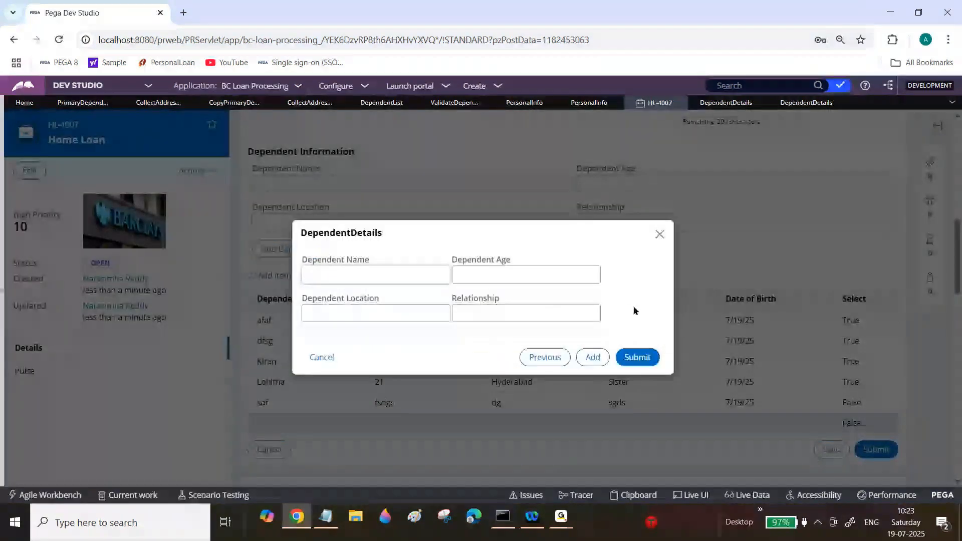
{"action": "left_click", "coordinate": [596, 358]}
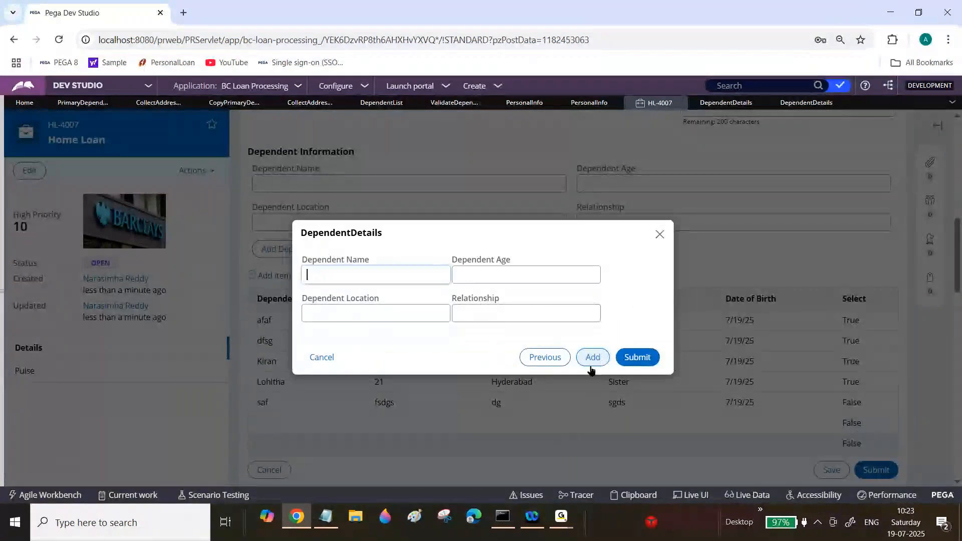
{"action": "left_click", "coordinate": [594, 358]}
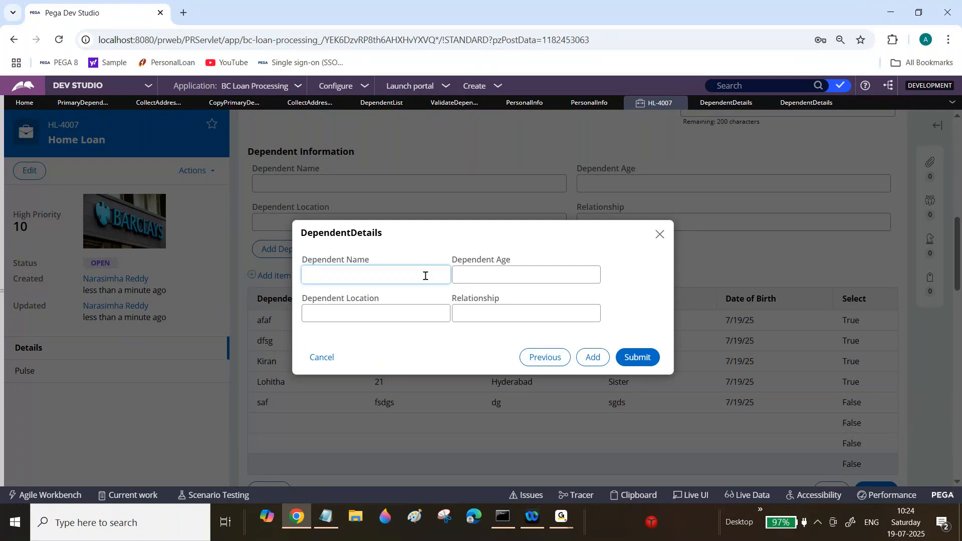
{"action": "left_click_drag", "start_coordinate": [327, 260], "coordinate": [370, 261]}
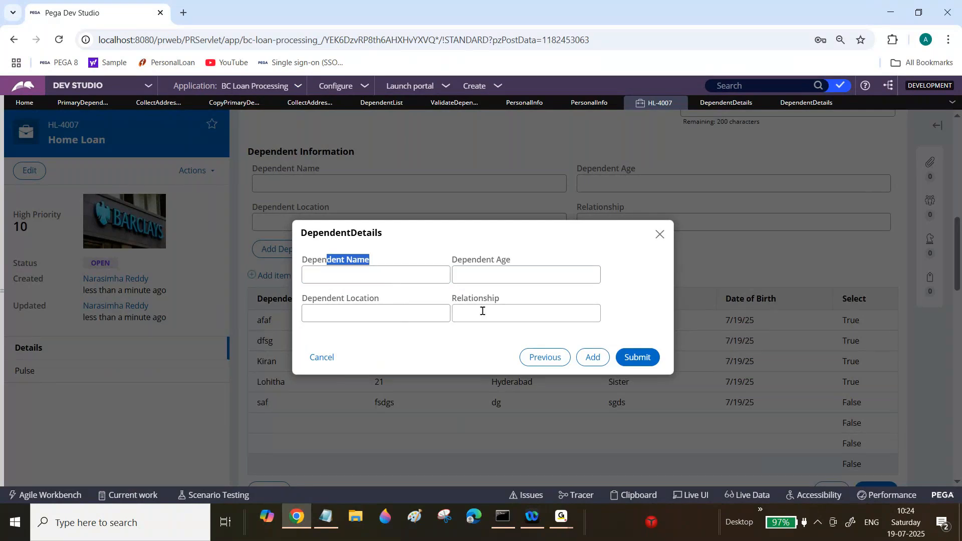
{"action": "left_click", "coordinate": [659, 234]}
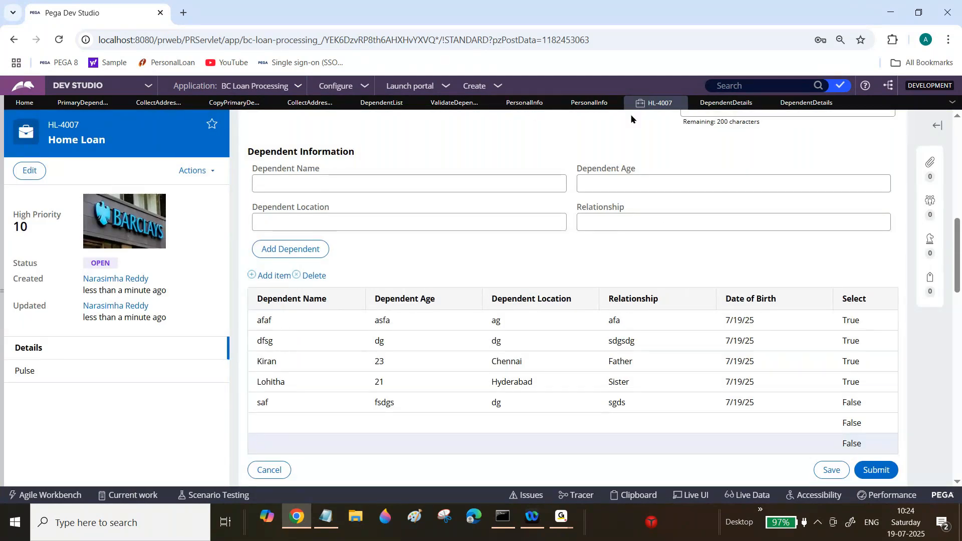
Step: Open the dependents table's layout properties in the Personal Info section and review its row and grid operations
{"action": "left_click", "coordinate": [591, 108]}
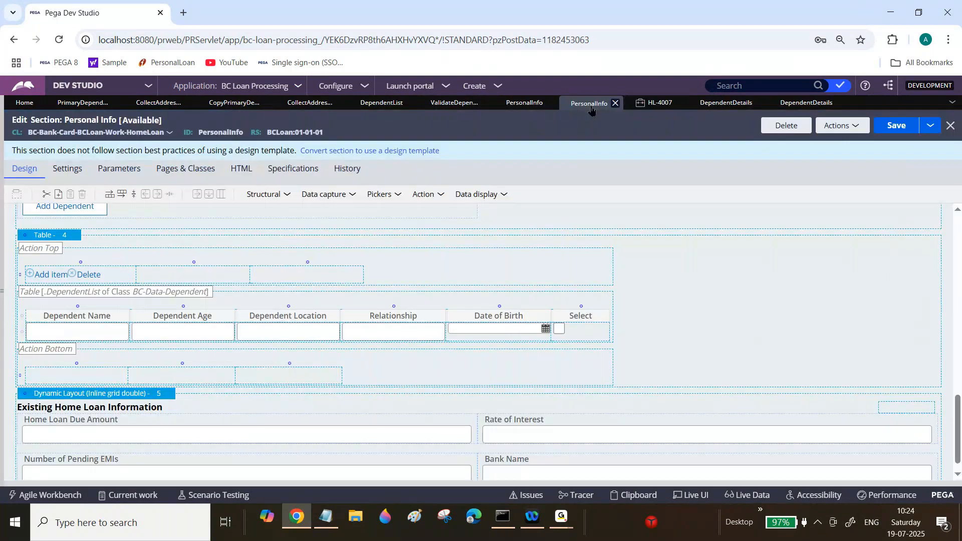
{"action": "double_click", "coordinate": [72, 236]}
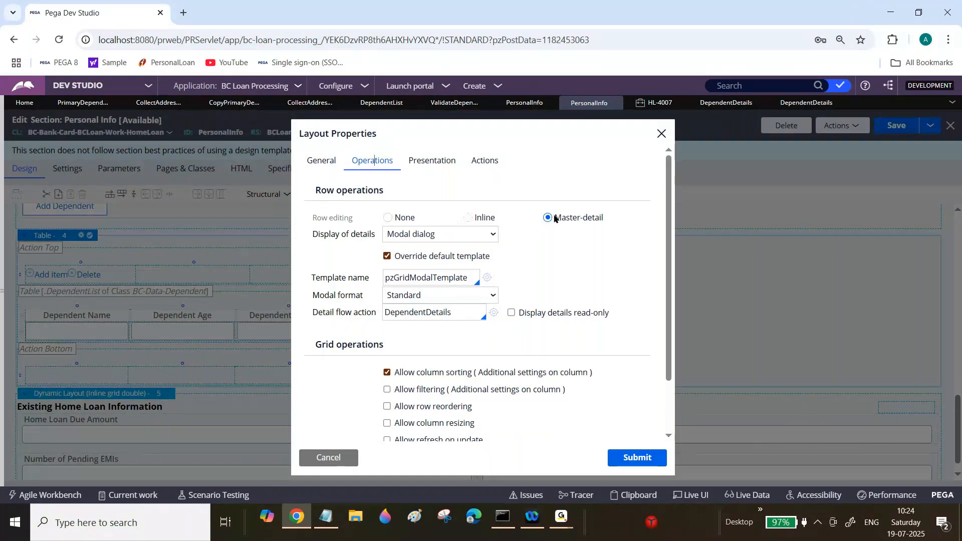
{"action": "left_click_drag", "start_coordinate": [668, 259], "coordinate": [663, 332]}
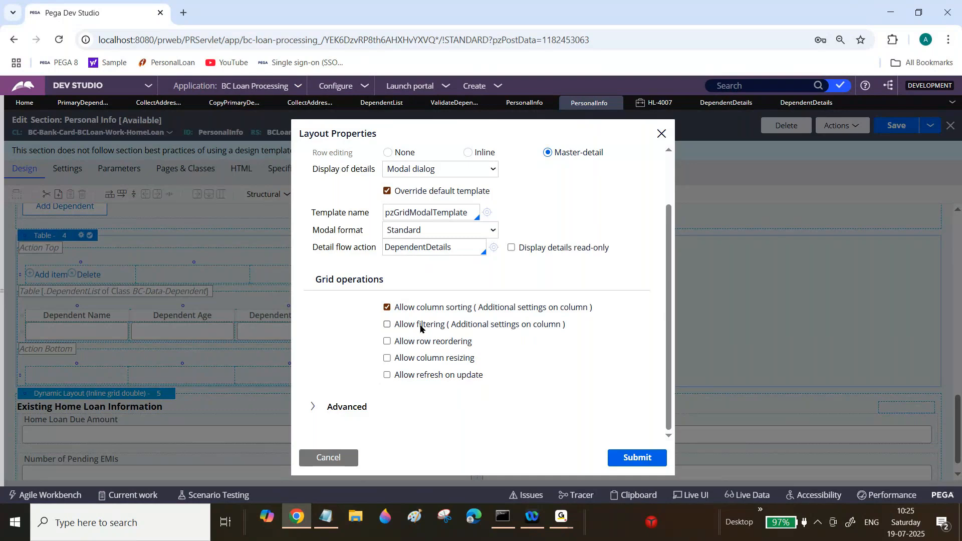
Step: Sort the case's dependents table by Dependent Name and then by Dependent Age
{"action": "left_click", "coordinate": [656, 102]}
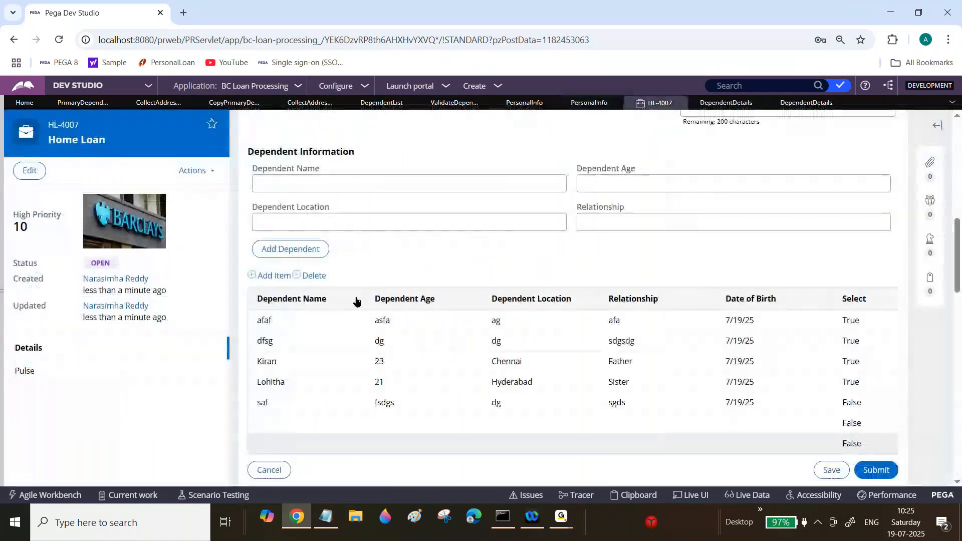
{"action": "left_click", "coordinate": [361, 301]}
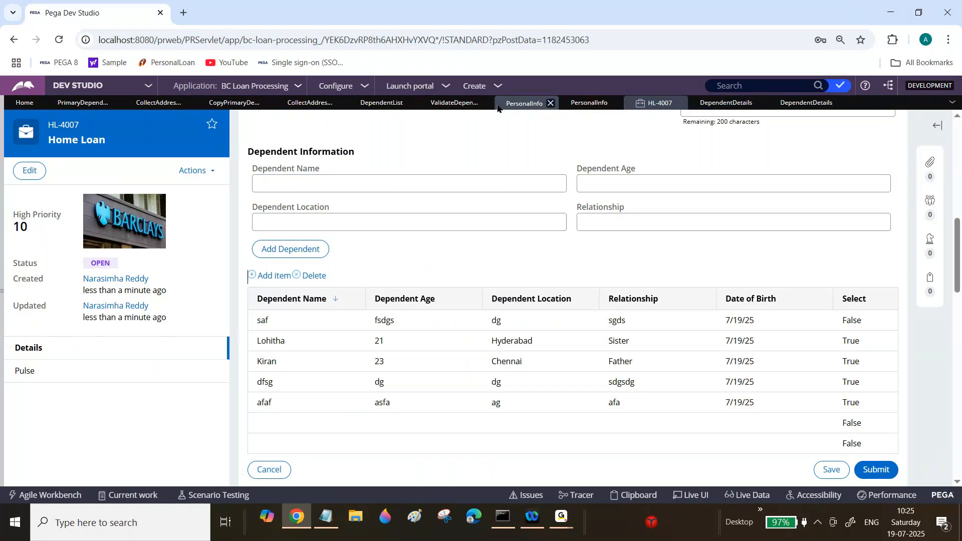
{"action": "left_click", "coordinate": [436, 303]}
{"action": "left_click", "coordinate": [438, 304]}
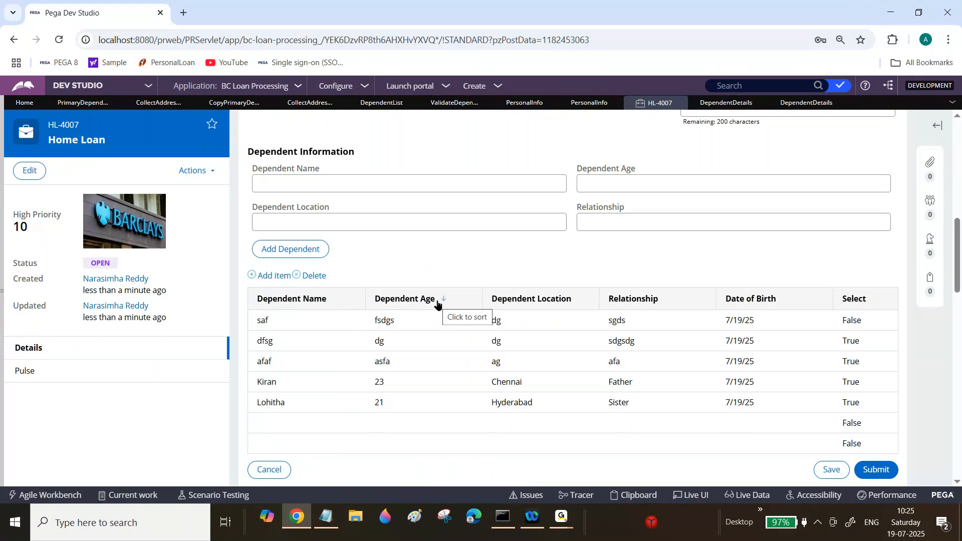
{"action": "left_click", "coordinate": [524, 104]}
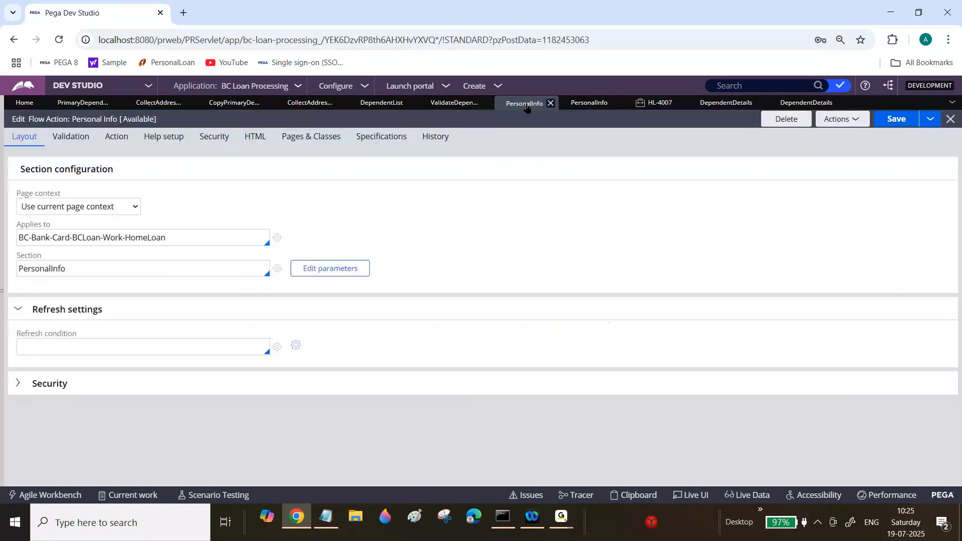
{"action": "left_click", "coordinate": [586, 103]}
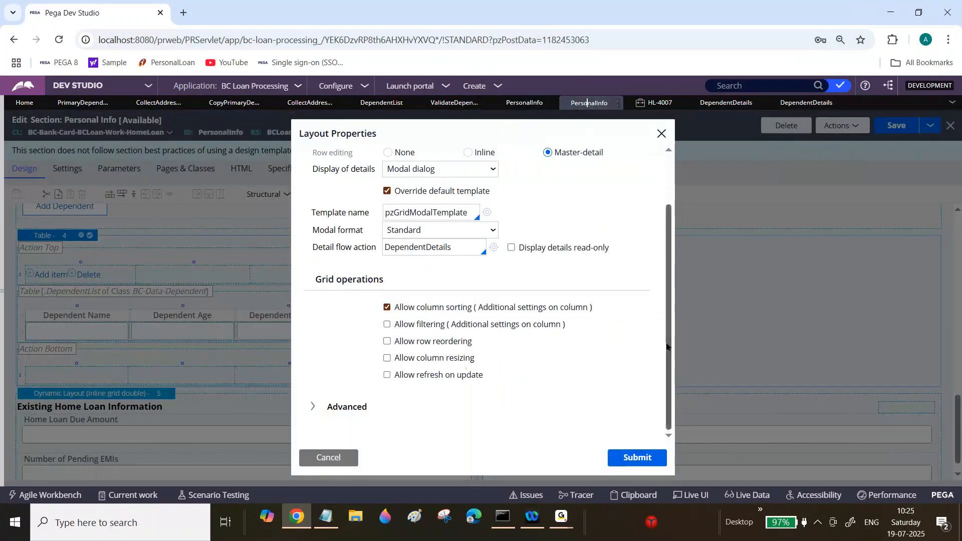
Step: Sort the case's dependents table by Dependent Location
{"action": "scroll", "coordinate": [667, 345], "scroll_direction": "up", "scroll_amount": 3}
{"action": "left_click_drag", "start_coordinate": [668, 283], "coordinate": [663, 333]}
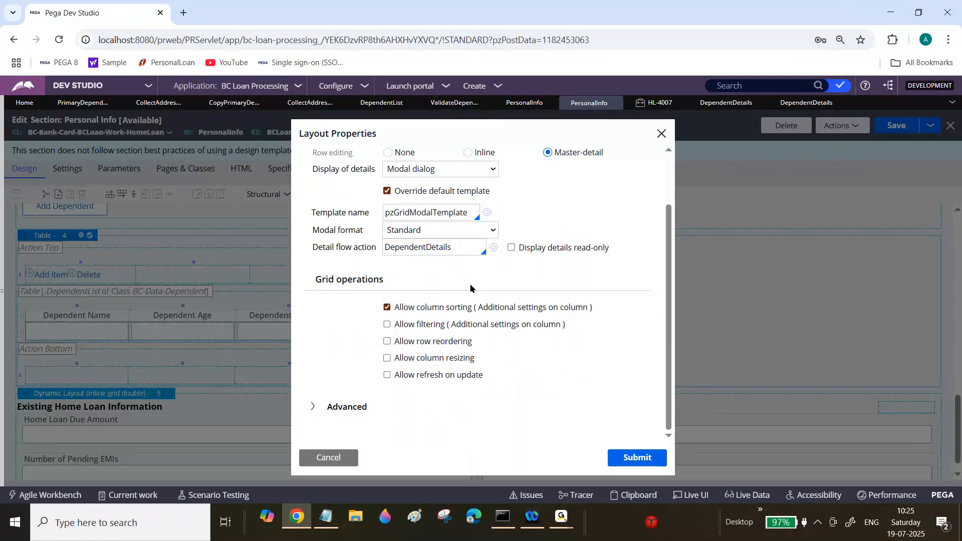
{"action": "left_click", "coordinate": [656, 103]}
{"action": "left_click", "coordinate": [540, 299]}
{"action": "left_click", "coordinate": [541, 300]}
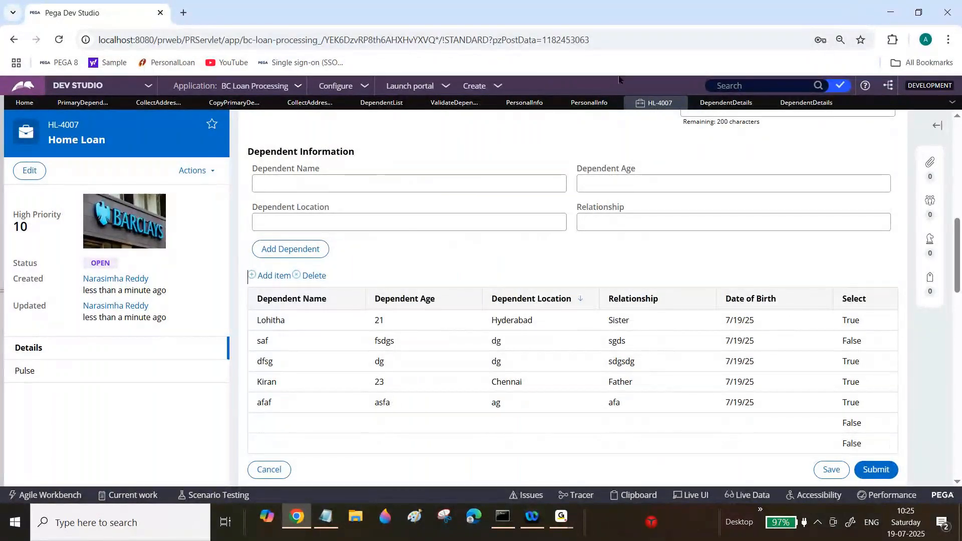
Step: Try enabling filtering, selected filter values first and row reordering on the dependents table, then clear those options
{"action": "left_click", "coordinate": [571, 106]}
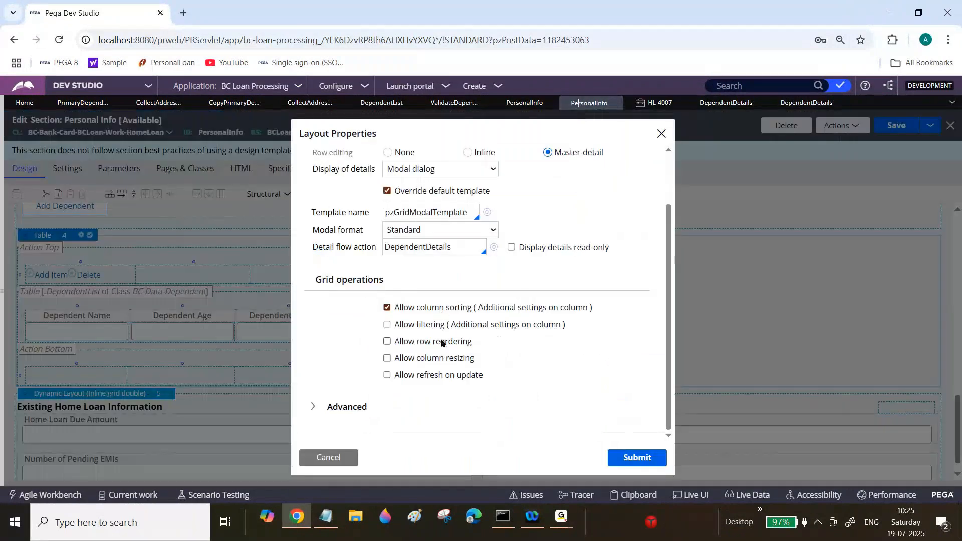
{"action": "left_click", "coordinate": [659, 103]}
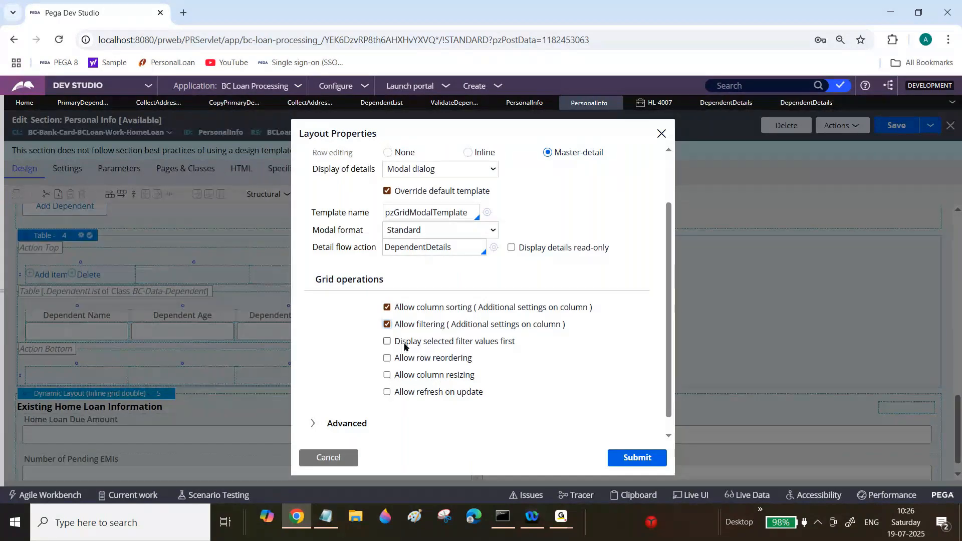
{"action": "left_click", "coordinate": [388, 343]}
{"action": "left_click", "coordinate": [387, 358]}
{"action": "left_click", "coordinate": [656, 103]}
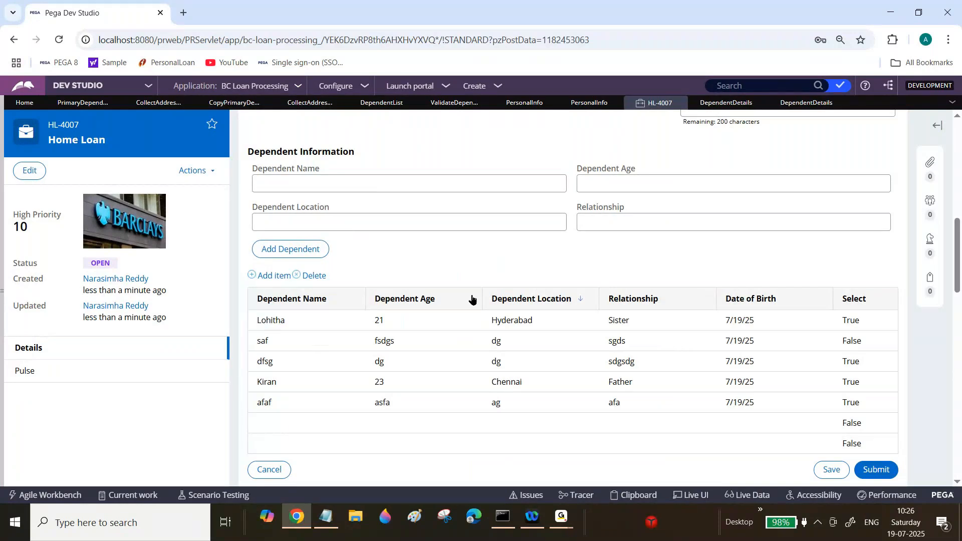
{"action": "left_click", "coordinate": [588, 103]}
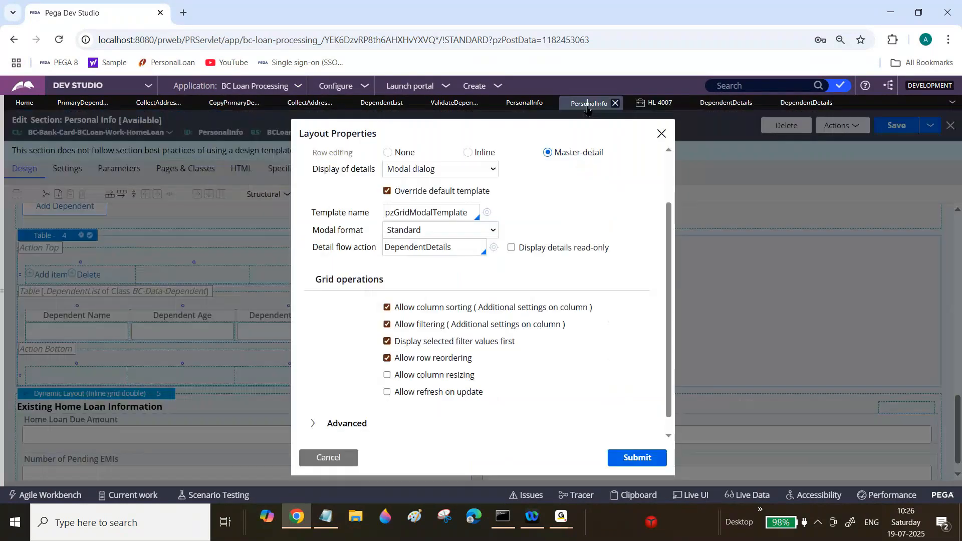
{"action": "left_click", "coordinate": [387, 358]}
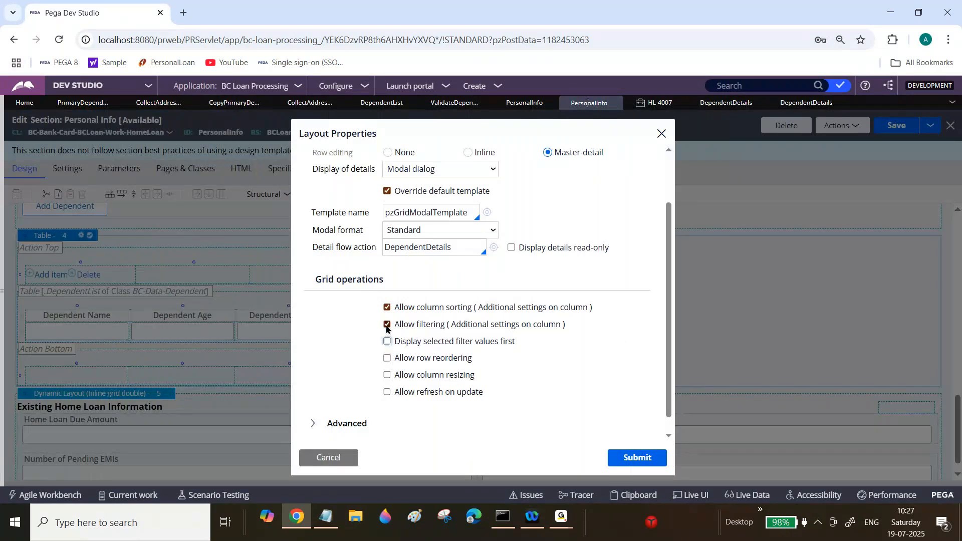
{"action": "left_click", "coordinate": [387, 324]}
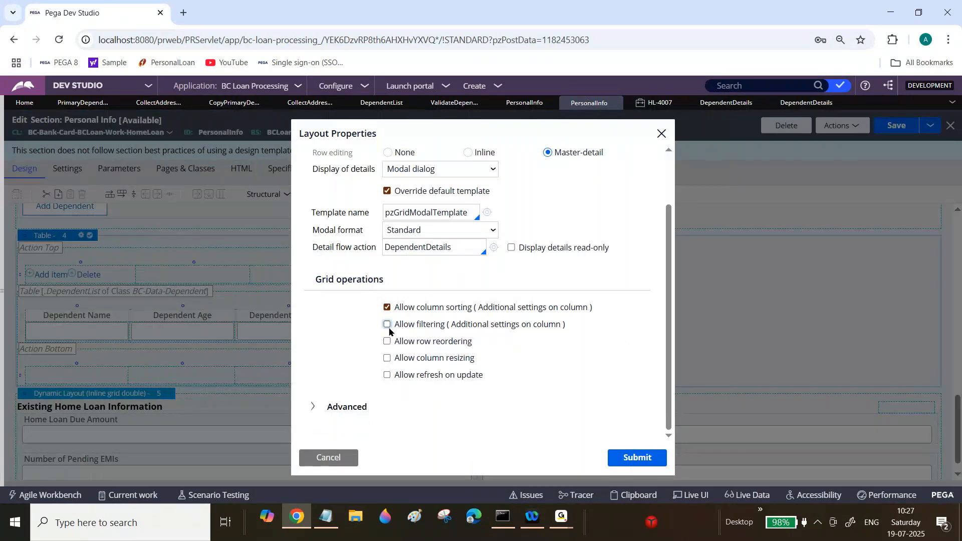
Step: Set the dependents table's row editing to Inline with rows always editable and submit the layout properties
{"action": "left_click", "coordinate": [467, 153]}
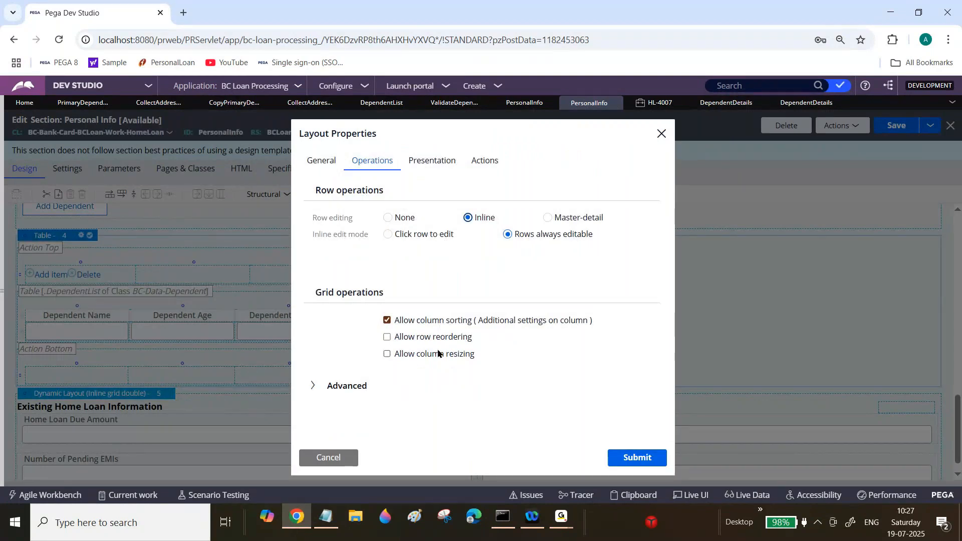
{"action": "left_click", "coordinate": [389, 234]}
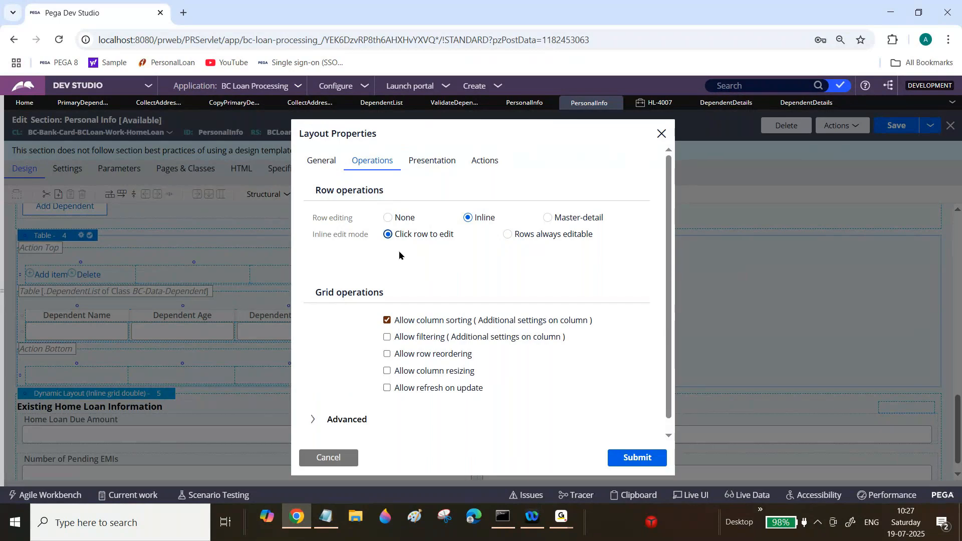
{"action": "left_click", "coordinate": [389, 218]}
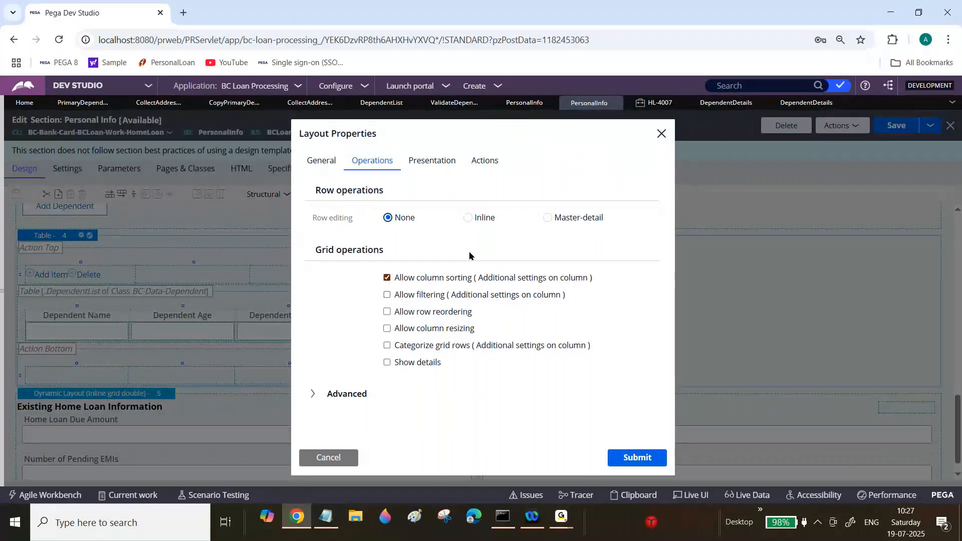
{"action": "left_click", "coordinate": [468, 218]}
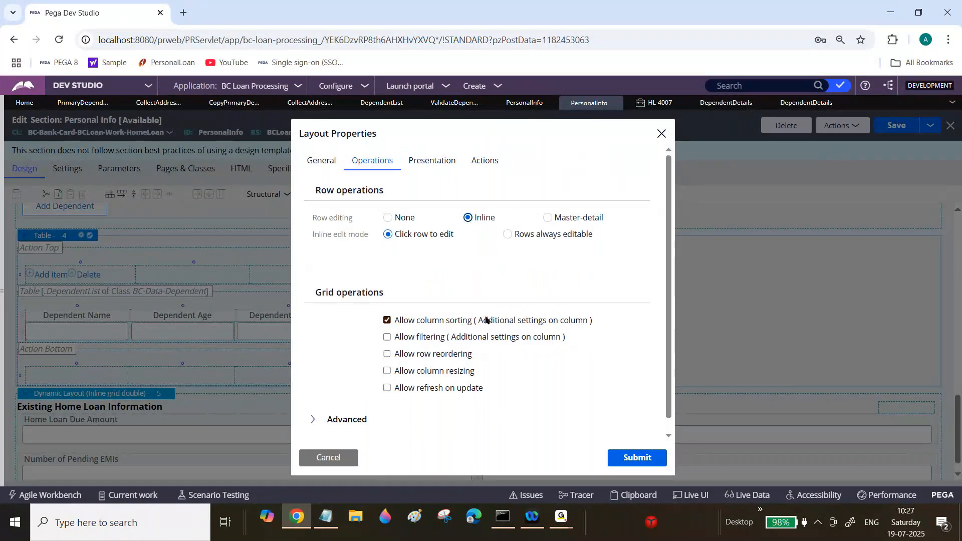
{"action": "left_click", "coordinate": [658, 103]}
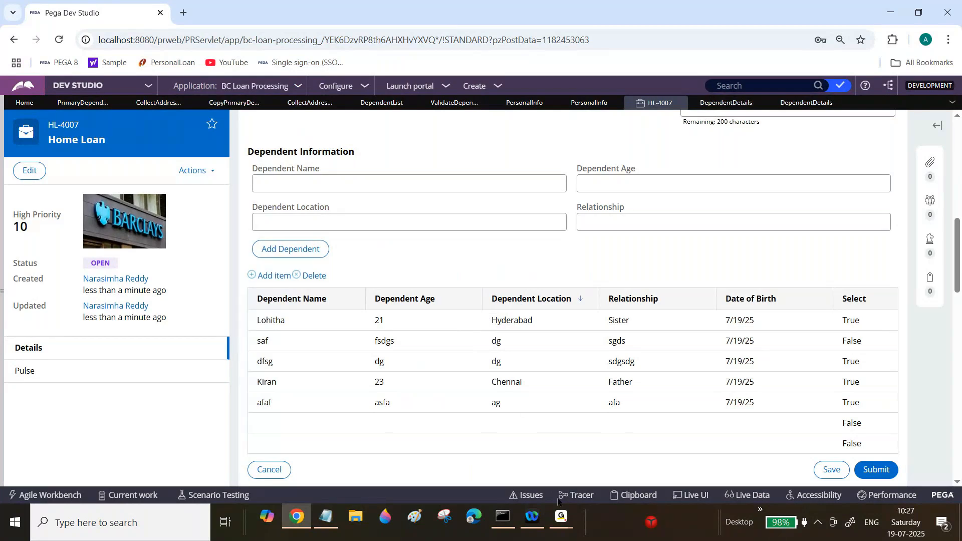
{"action": "mouse_move", "coordinate": [564, 528]}
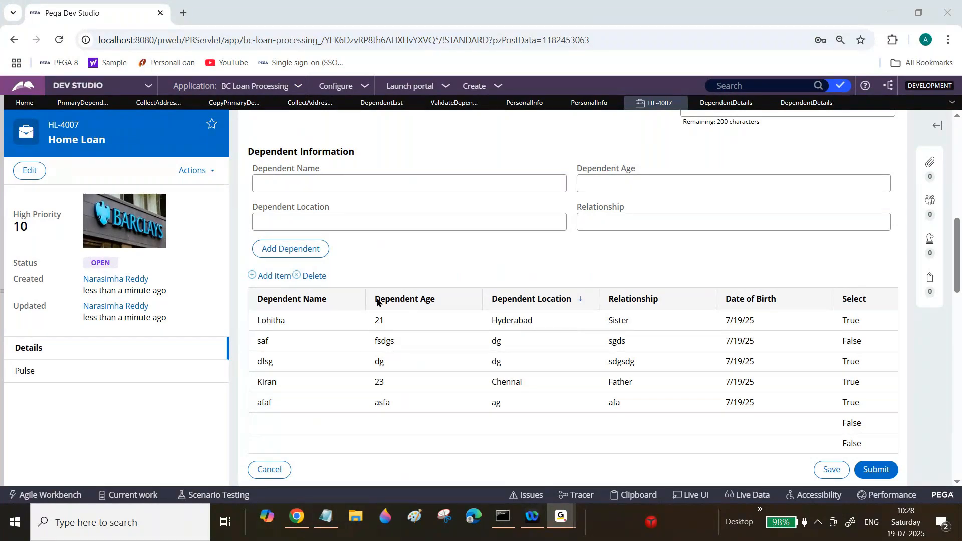
{"action": "left_click", "coordinate": [295, 516]}
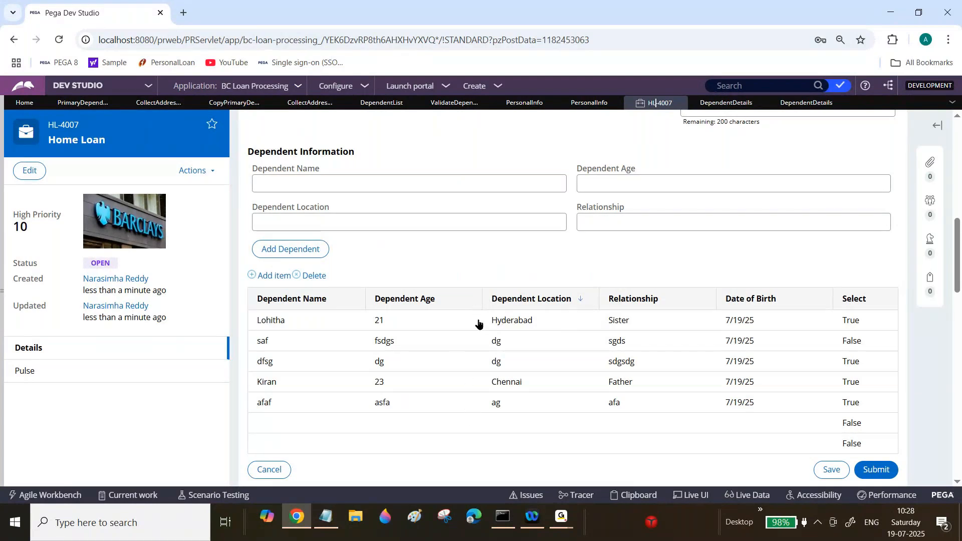
{"action": "left_click", "coordinate": [596, 109]}
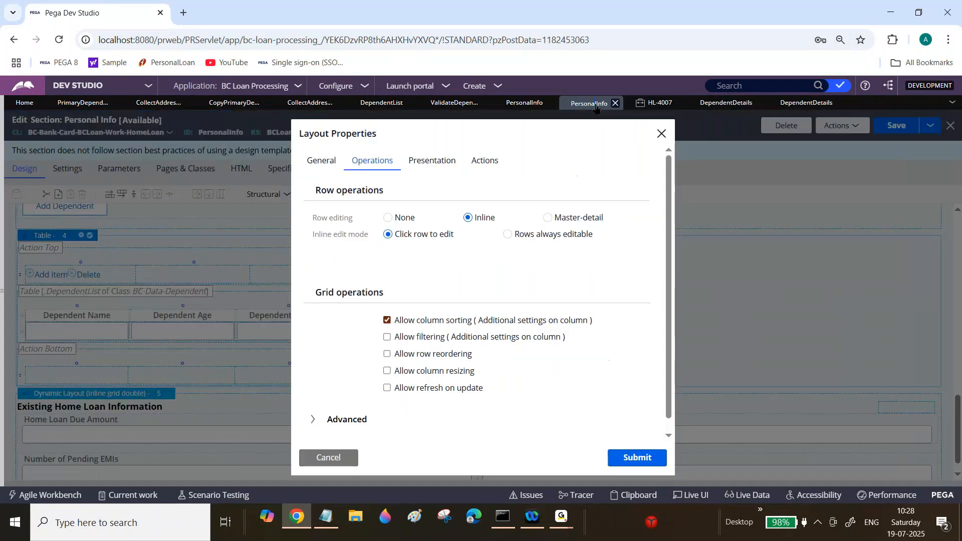
{"action": "left_click", "coordinate": [507, 235]}
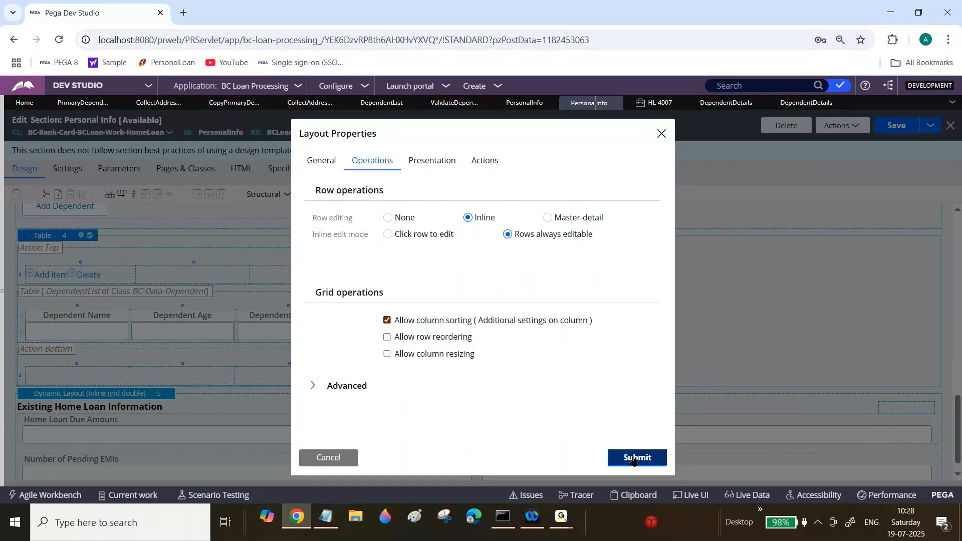
{"action": "left_click", "coordinate": [656, 105]}
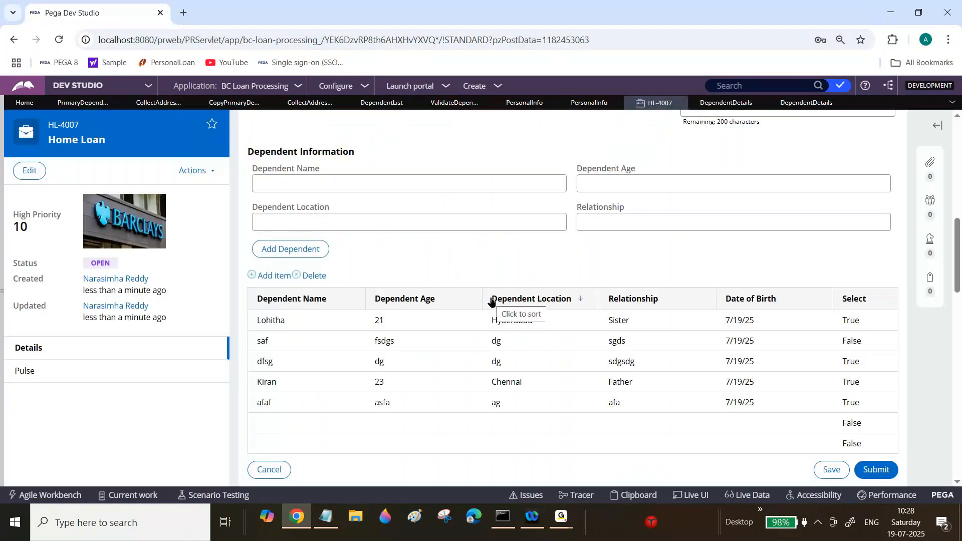
Step: Refresh the Home Loan case and discard its unsaved changes
{"action": "left_click", "coordinate": [205, 174]}
{"action": "left_click", "coordinate": [158, 266]}
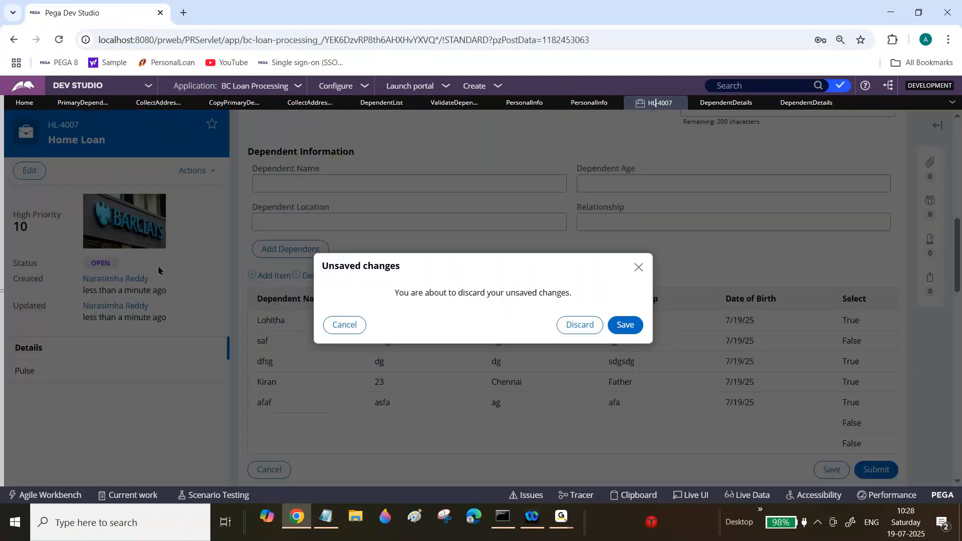
{"action": "left_click", "coordinate": [571, 326]}
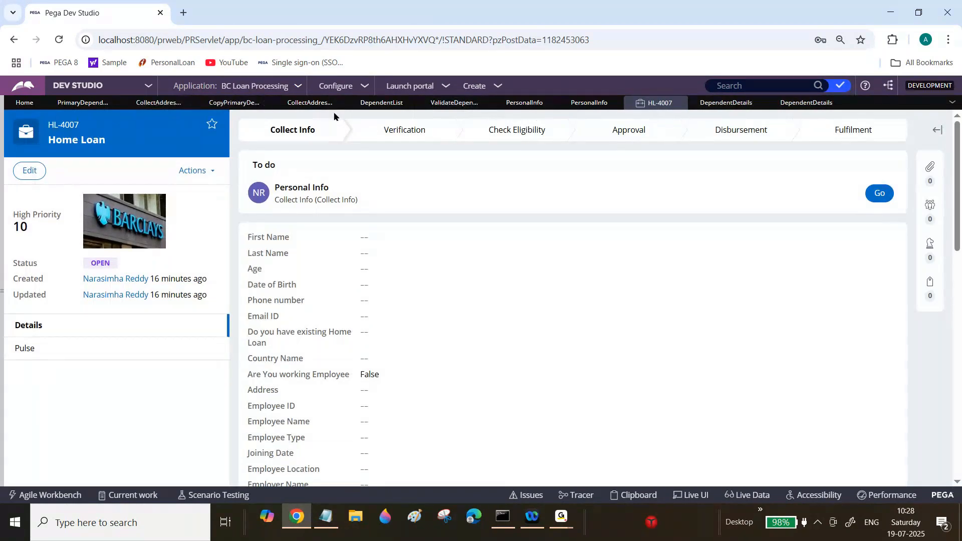
Step: Review the Collect Address Details flow action and section before returning to the Personal Info section
{"action": "left_click", "coordinate": [306, 103]}
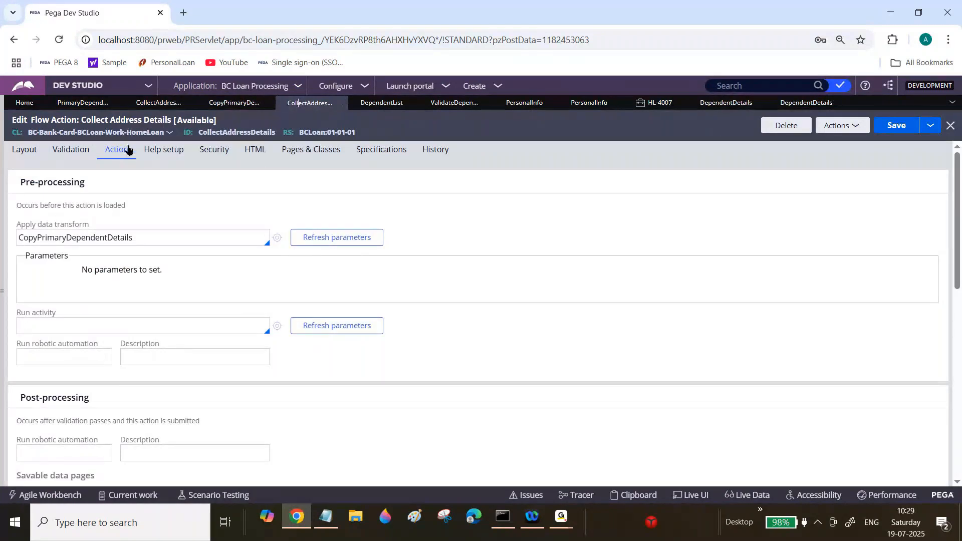
{"action": "left_click", "coordinate": [158, 102]}
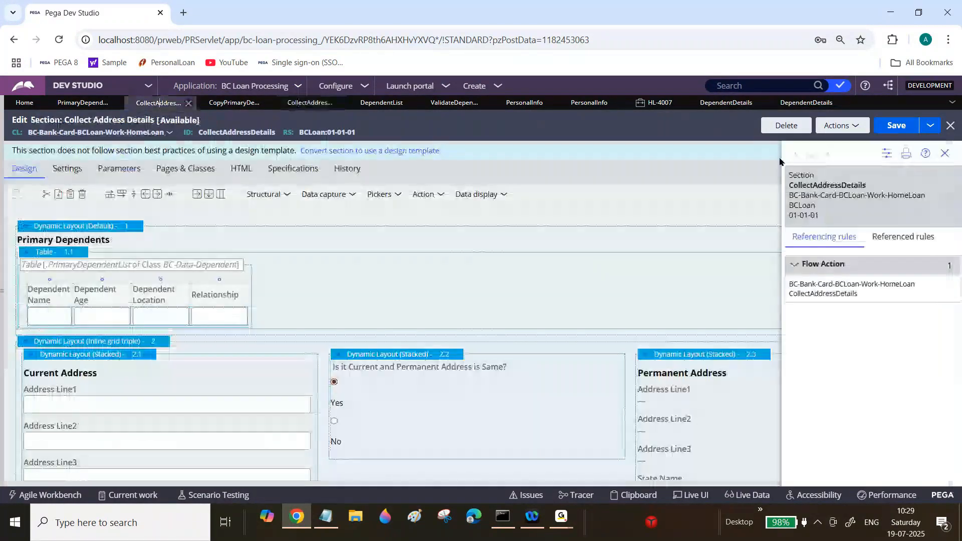
{"action": "left_click", "coordinate": [950, 157]}
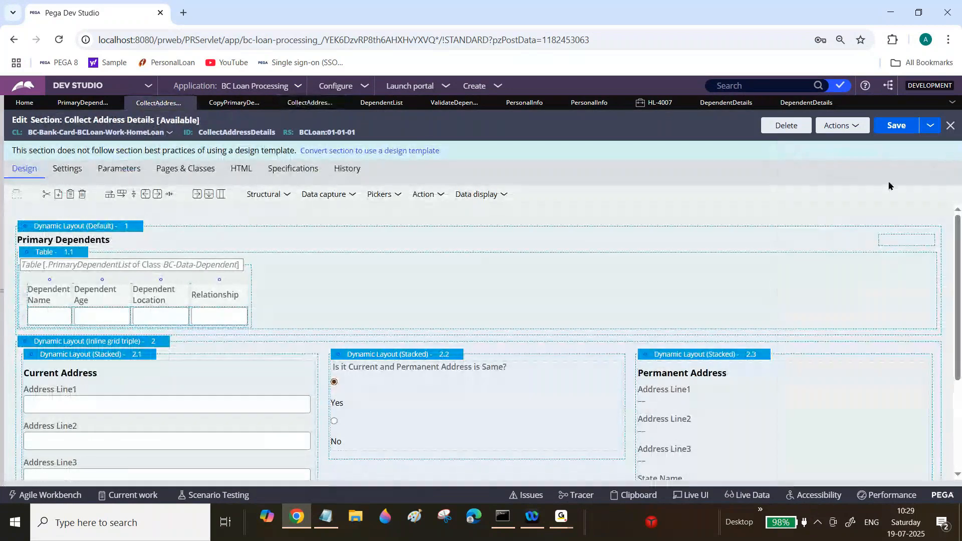
{"action": "left_click", "coordinate": [589, 103]}
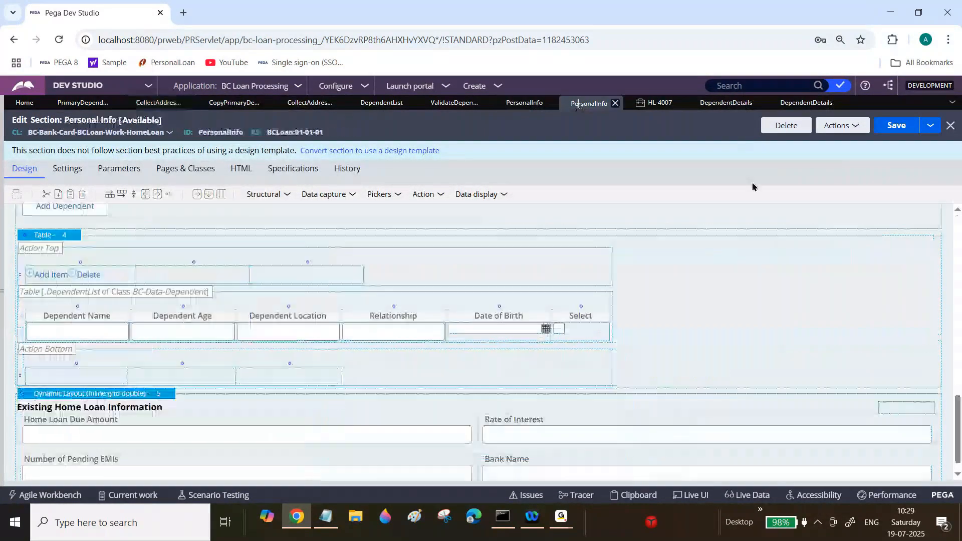
Step: Bind the dependents table's Select column cell to the .pySelected property
{"action": "left_click", "coordinate": [583, 334]}
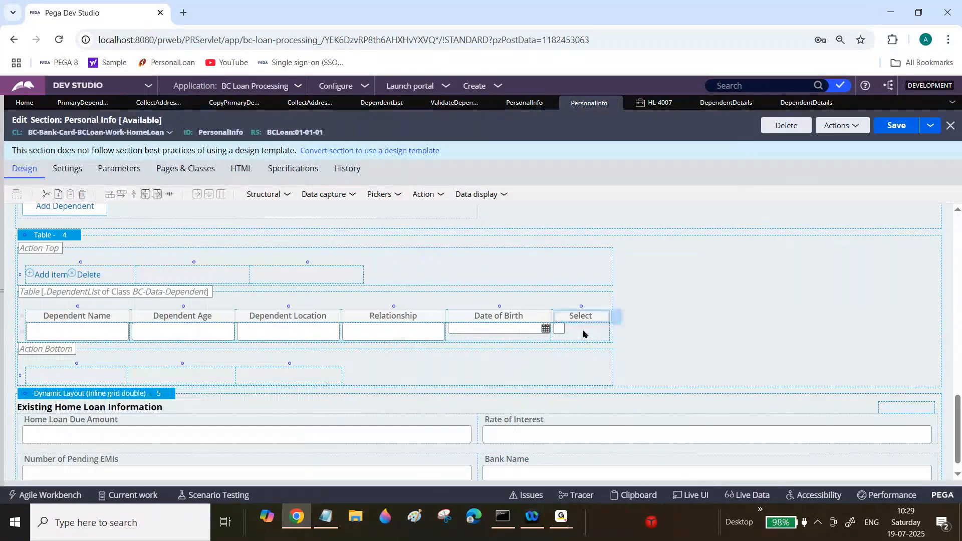
{"action": "double_click", "coordinate": [584, 334]}
{"action": "double_click", "coordinate": [429, 198]}
{"action": "key", "text": "BackSpace"}
{"action": "type", "text": "pySelect"}
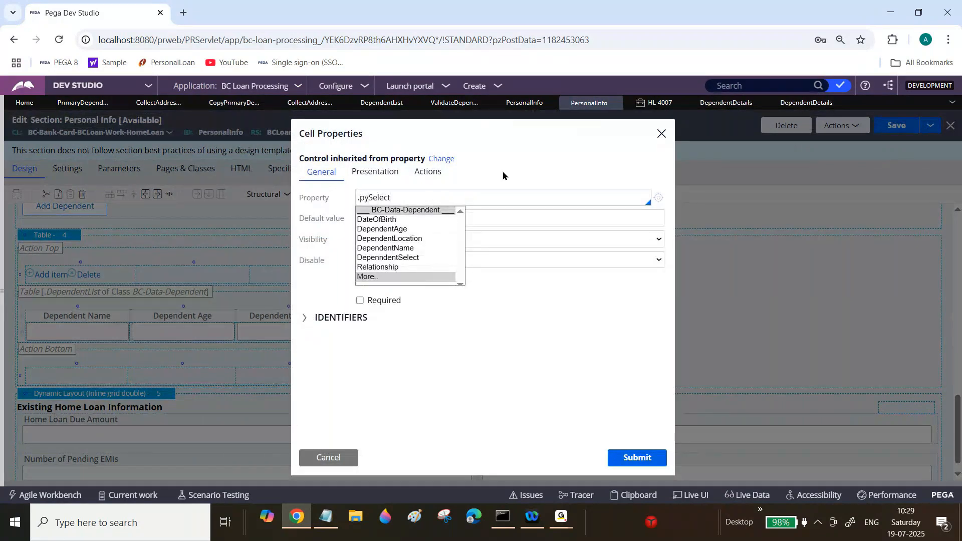
{"action": "left_click", "coordinate": [536, 159]}
{"action": "left_click", "coordinate": [416, 197]}
{"action": "type", "text": "ed"}
Step: Inspect the pySelected property's definition, then submit the cell properties and save the Personal Info section
{"action": "left_click", "coordinate": [659, 199]}
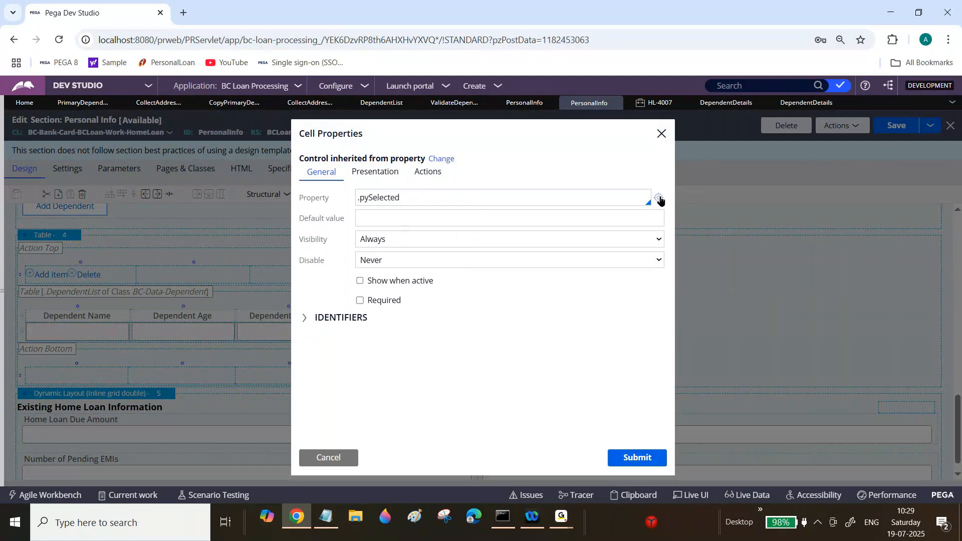
{"action": "left_click", "coordinate": [659, 199]}
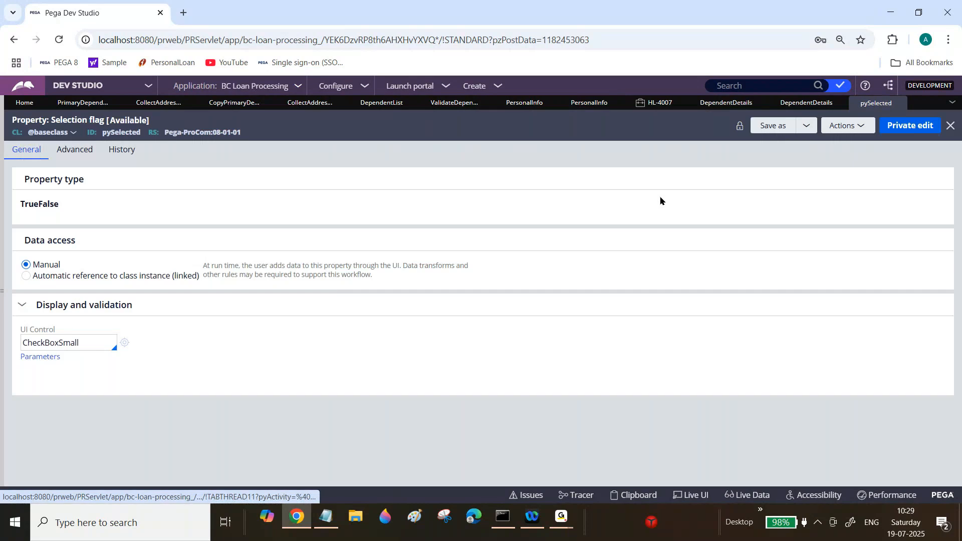
{"action": "double_click", "coordinate": [47, 202]}
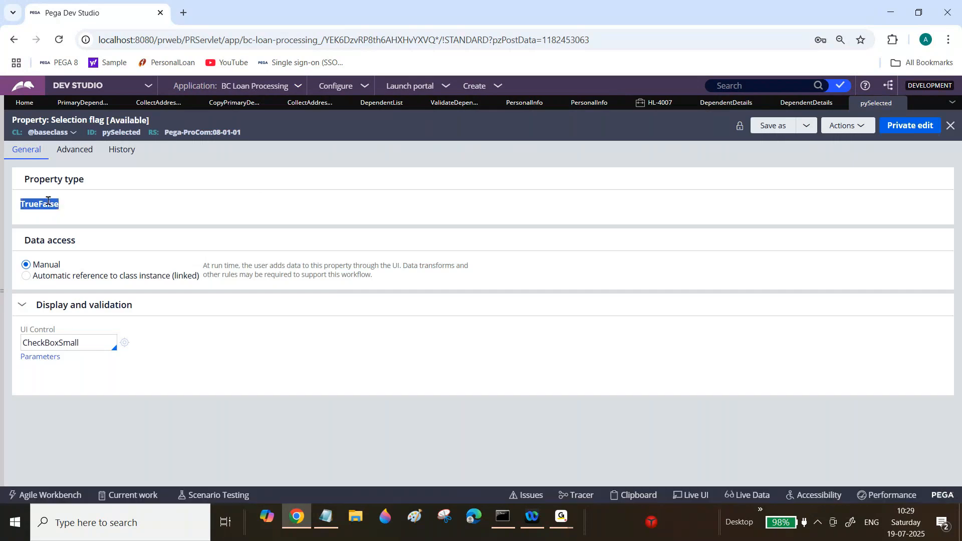
{"action": "left_click", "coordinate": [951, 126]}
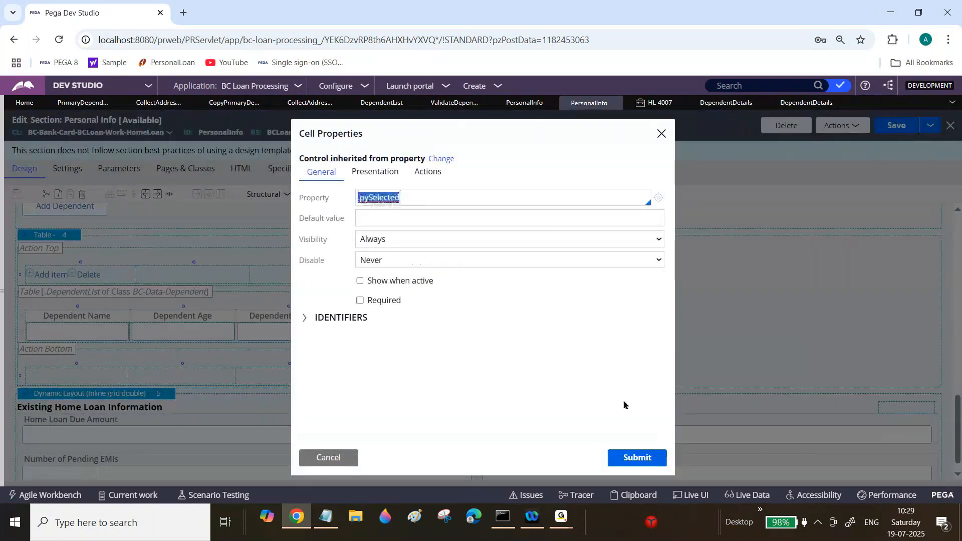
{"action": "left_click", "coordinate": [633, 456]}
{"action": "left_click", "coordinate": [901, 128]}
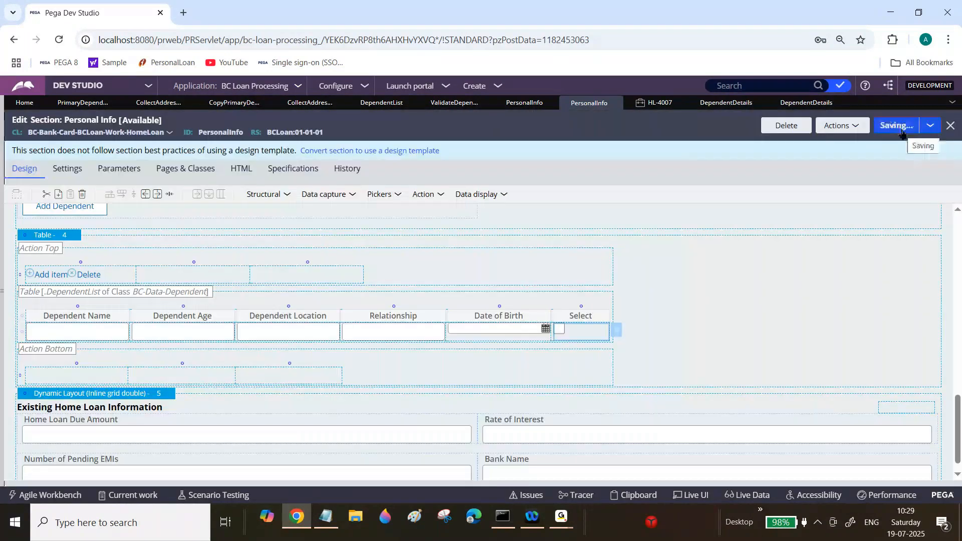
Step: Open the case's Personal Info assignment and add a dependent named fsdfsd, age sdf, location dsf, relationship sdg
{"action": "left_click", "coordinate": [659, 104]}
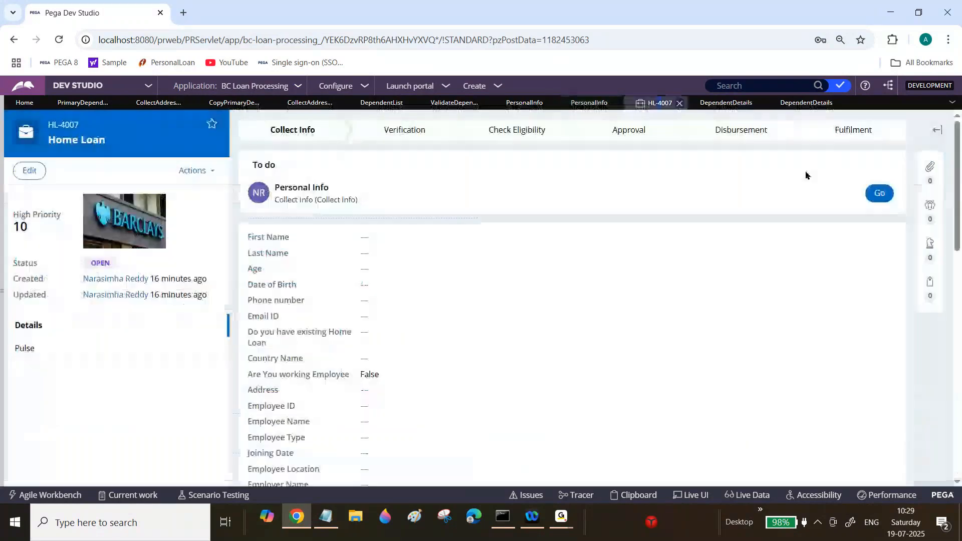
{"action": "left_click", "coordinate": [879, 194]}
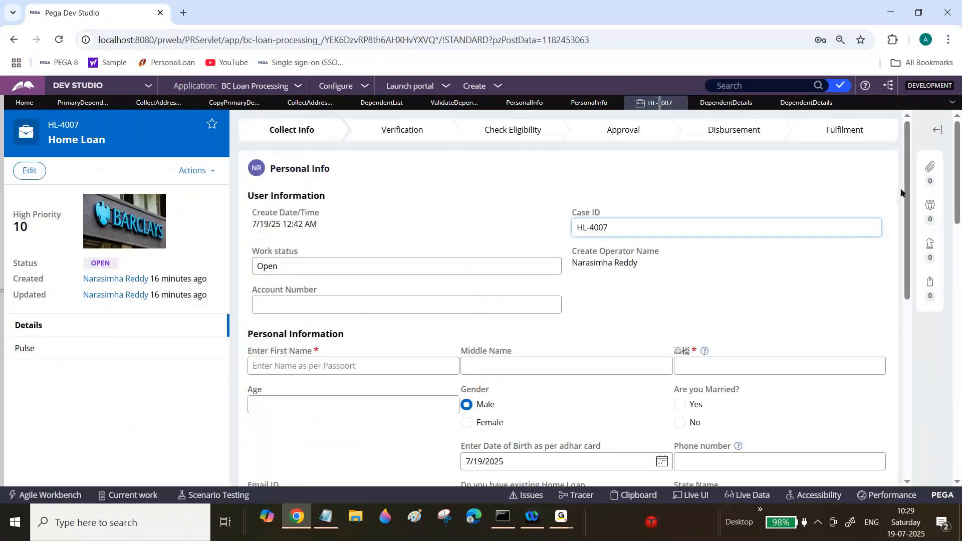
{"action": "left_click_drag", "start_coordinate": [907, 193], "coordinate": [907, 369]}
{"action": "left_click", "coordinate": [487, 298]}
{"action": "type", "text": "fsdfsd"}
{"action": "key", "text": "Tab"}
{"action": "type", "text": "sdf"}
{"action": "key", "text": "Tab"}
{"action": "type", "text": "dsf"}
{"action": "key", "text": "Tab"}
{"action": "type", "text": "sdg"}
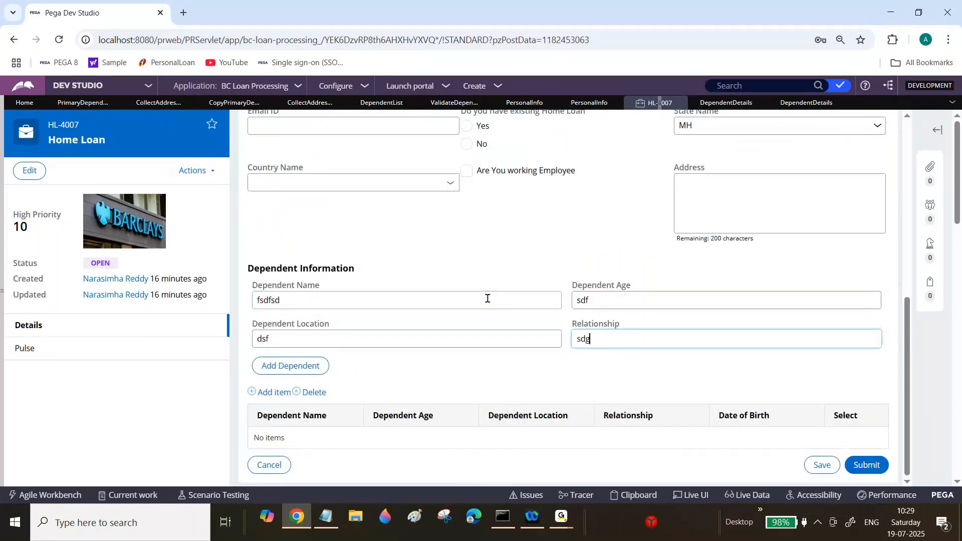
{"action": "left_click", "coordinate": [308, 368]}
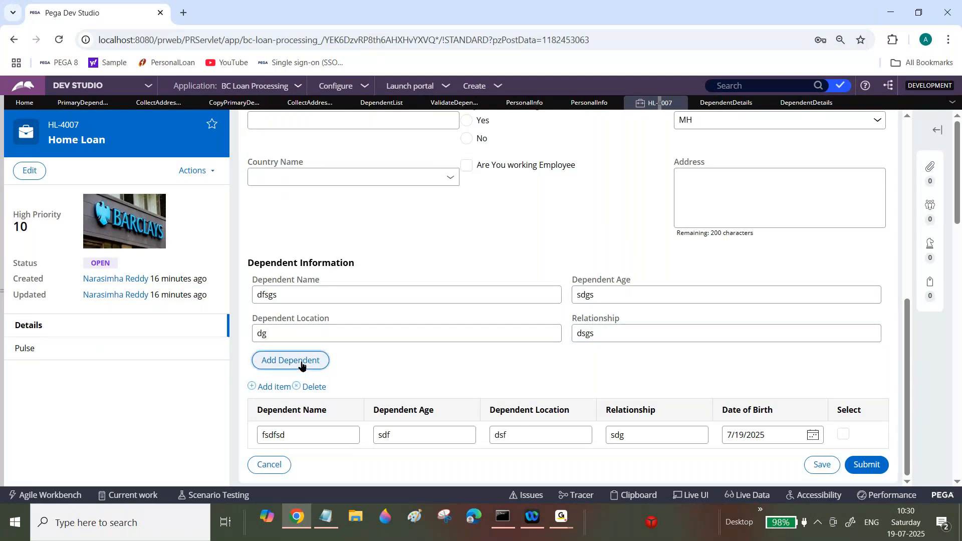
Step: Add the dependent dfsgs, then add another dependent dfsgs with age dgsd, location dggsd and relationship sdgsdg
{"action": "left_click", "coordinate": [300, 365]}
{"action": "left_click", "coordinate": [424, 270]}
{"action": "type", "text": "dfsgs"}
{"action": "key", "text": "Tab"}
{"action": "type", "text": "dgsd"}
{"action": "key", "text": "Tab"}
{"action": "type", "text": "dggsd"}
{"action": "key", "text": "Tab"}
{"action": "type", "text": "sdgsdg"}
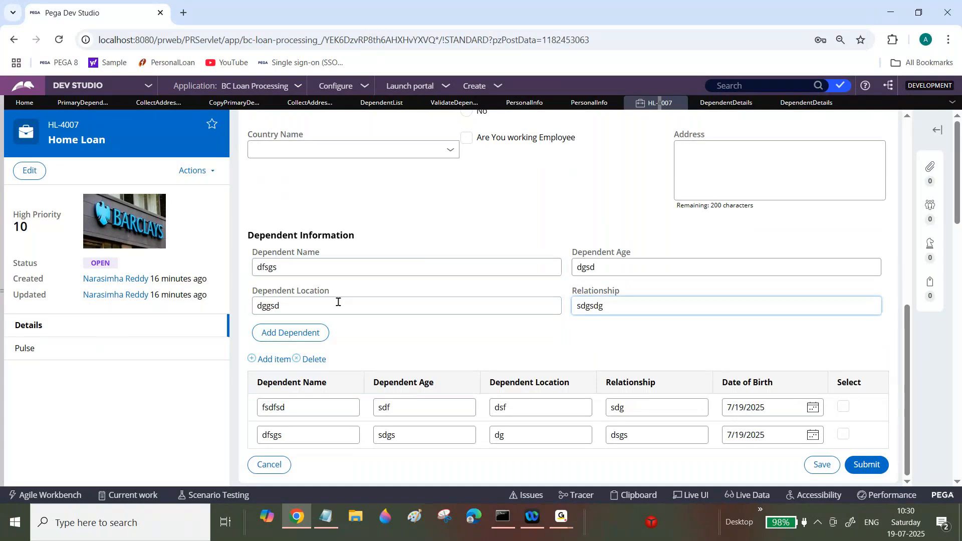
{"action": "left_click", "coordinate": [301, 334]}
Step: Add a dependent named sdvs with age sgd, location sg and relationship agsdg
{"action": "left_click", "coordinate": [435, 231]}
{"action": "type", "text": "sdvs"}
{"action": "key", "text": "Tab"}
{"action": "type", "text": "sgd"}
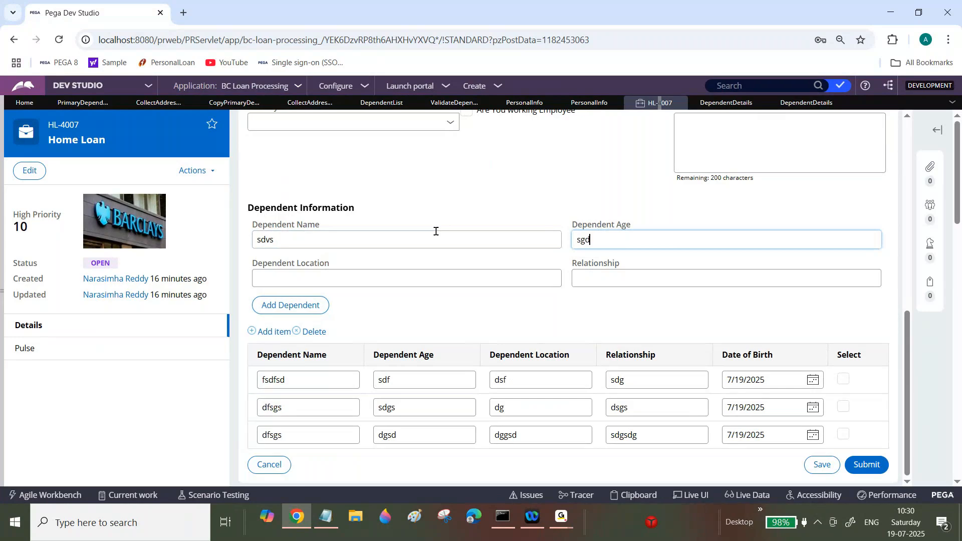
{"action": "key", "text": "Tab"}
{"action": "type", "text": "sg"}
{"action": "key", "text": "Tab"}
{"action": "type", "text": "agsdg"}
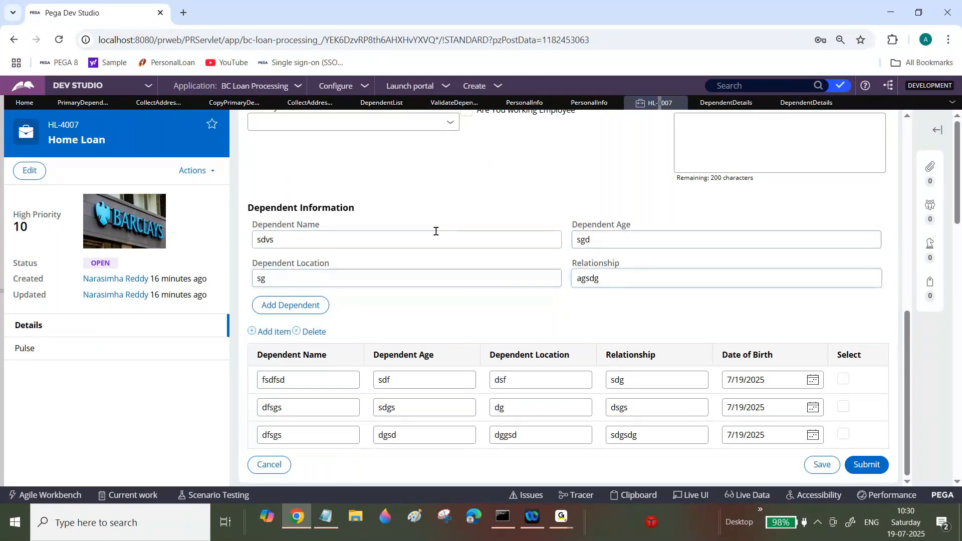
{"action": "left_click", "coordinate": [301, 308]}
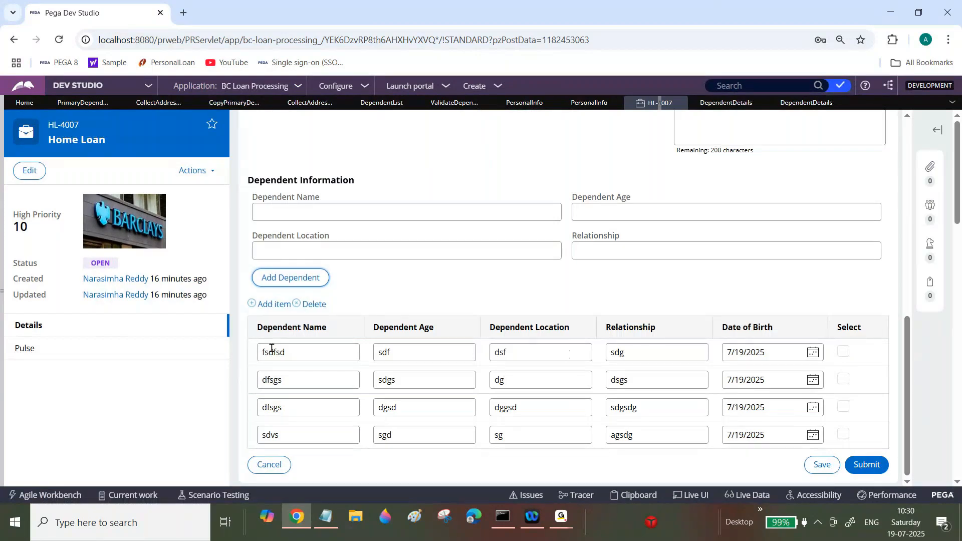
Step: Rename the four dependents in the table to Naveen, Bhanu, Raju and Rani
{"action": "double_click", "coordinate": [286, 352]}
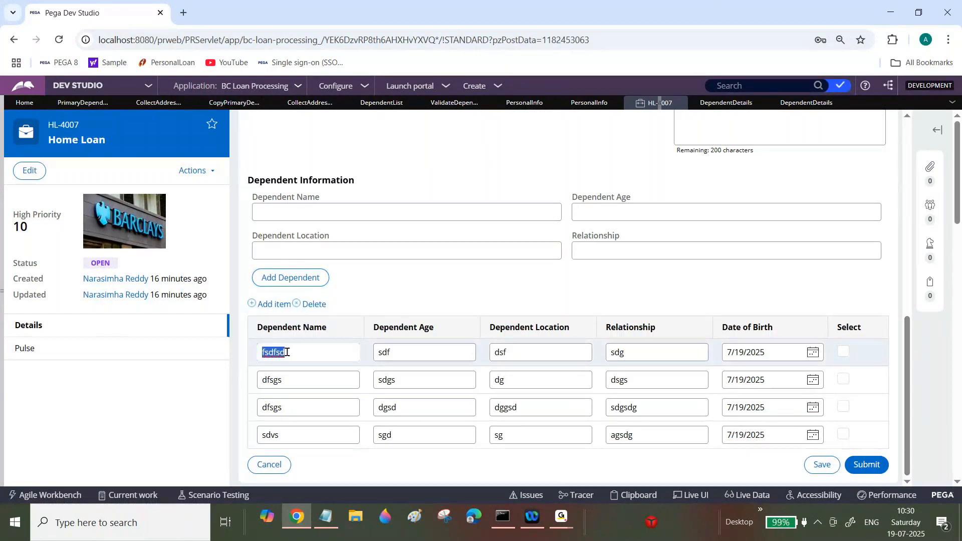
{"action": "type", "text": "Naveen"}
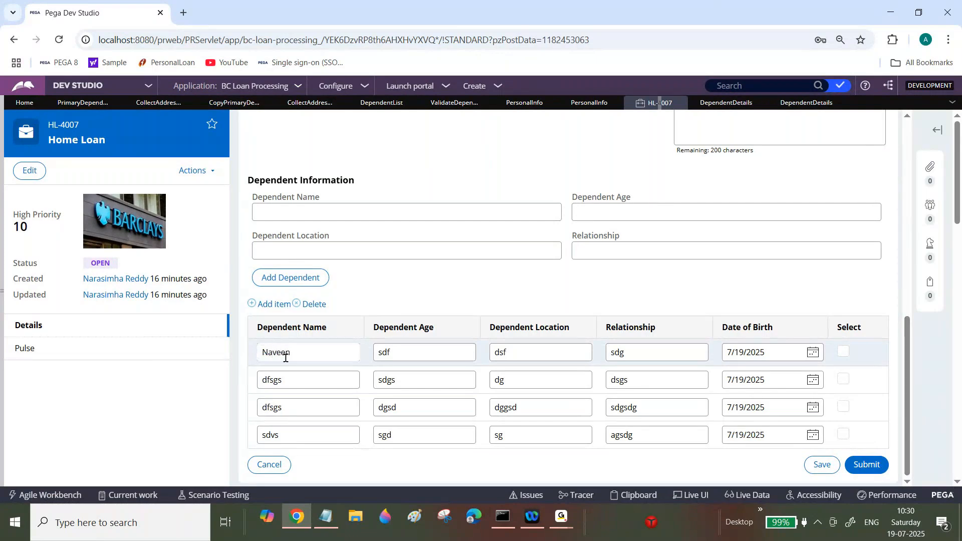
{"action": "double_click", "coordinate": [301, 377]}
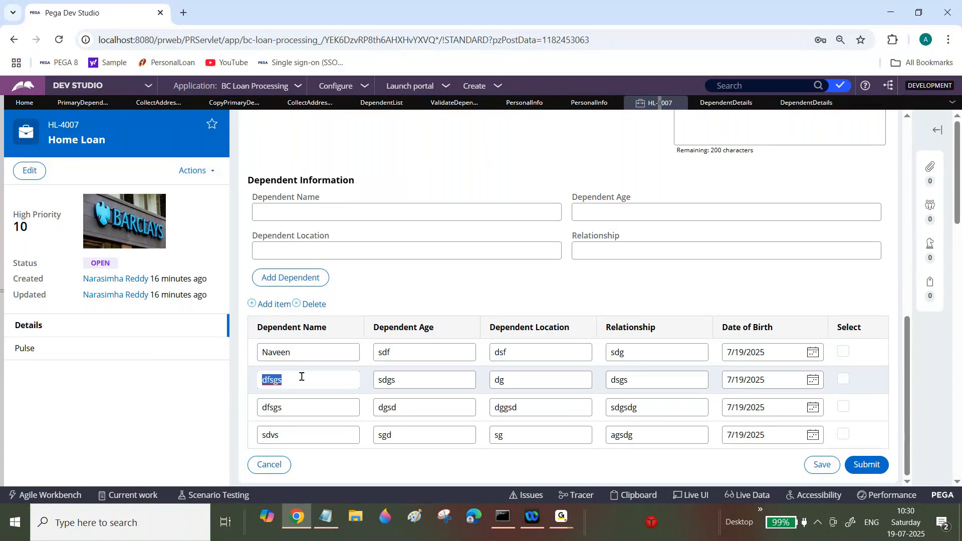
{"action": "type", "text": "Bhanu"}
{"action": "double_click", "coordinate": [300, 406]}
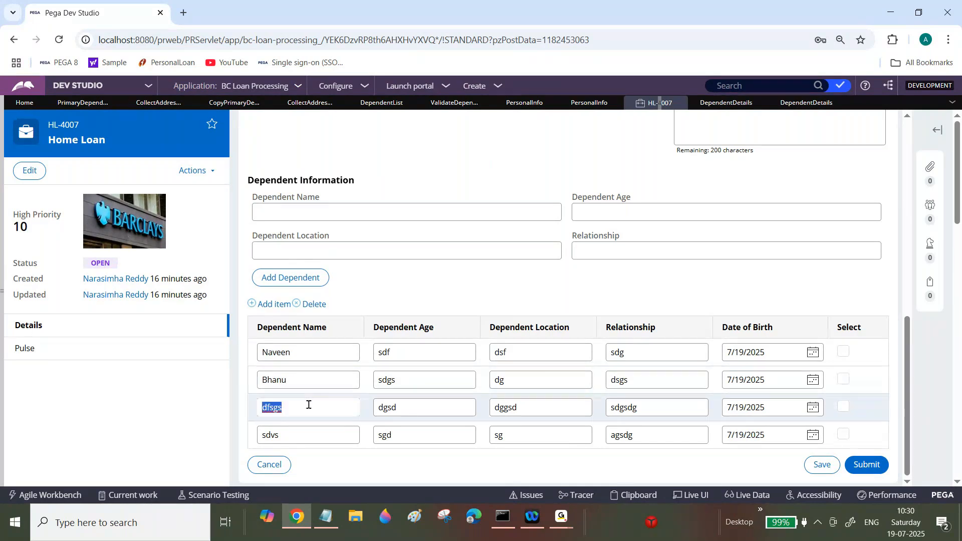
{"action": "type", "text": "Raju"}
{"action": "double_click", "coordinate": [296, 433]}
{"action": "type", "text": "Rani"}
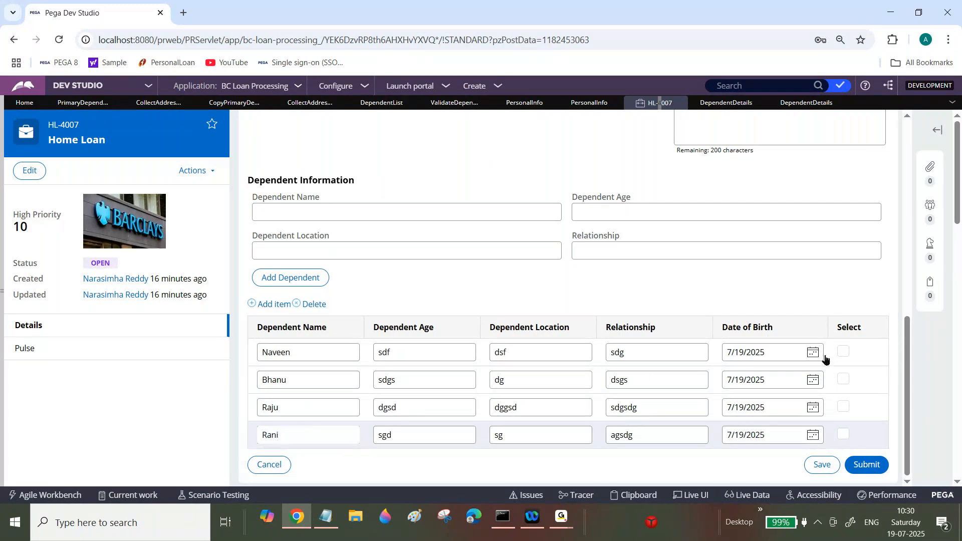
Step: Tick the Select checkbox for the Naveen and Rani rows
{"action": "left_click", "coordinate": [843, 351]}
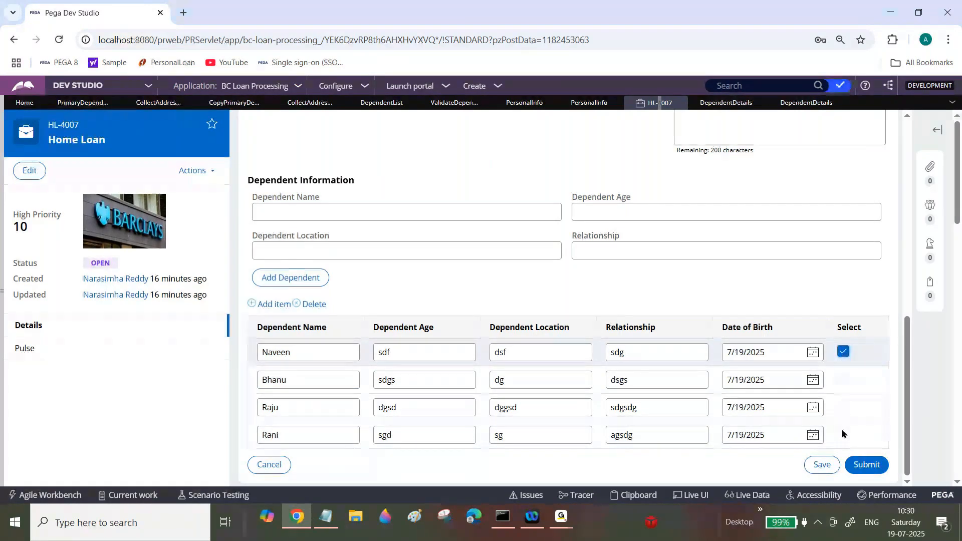
{"action": "left_click", "coordinate": [844, 435]}
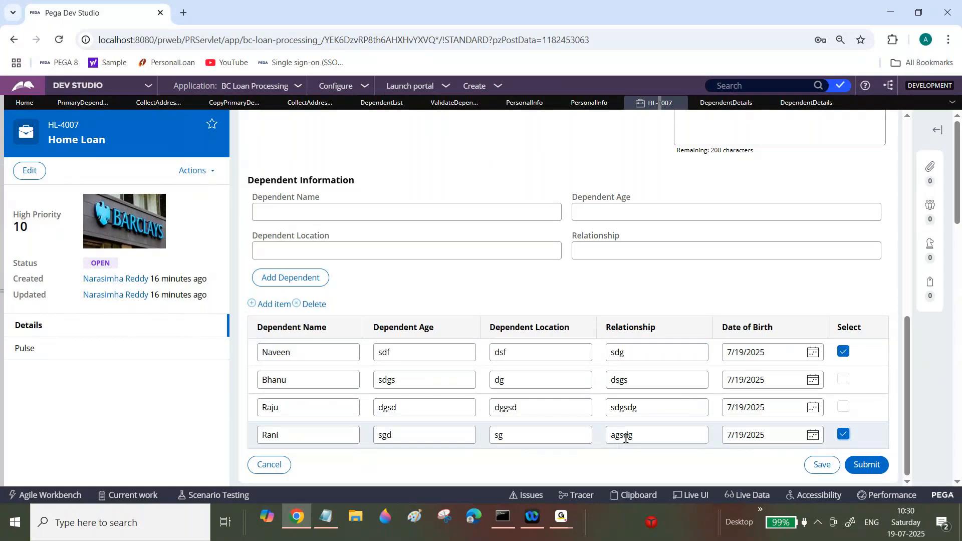
Step: Open the Clipboard viewer and browse the pyWorkPage entries before closing it
{"action": "left_click", "coordinate": [638, 496]}
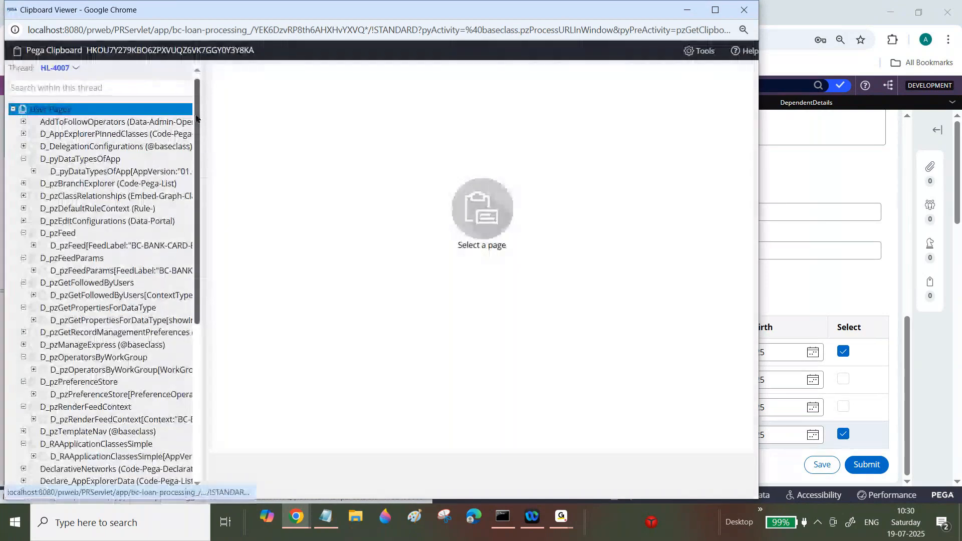
{"action": "scroll", "coordinate": [187, 408], "scroll_direction": "down", "scroll_amount": 5}
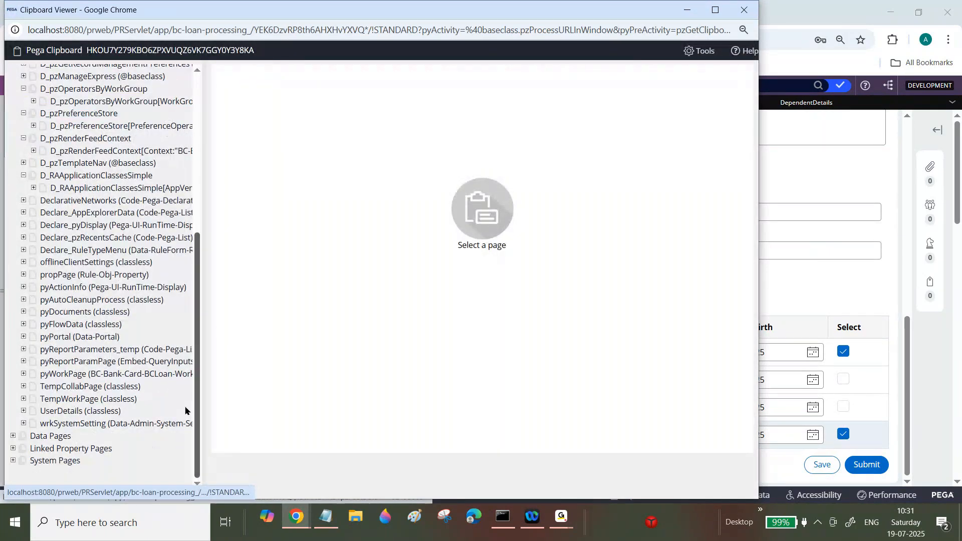
{"action": "left_click", "coordinate": [23, 374]}
{"action": "scroll", "coordinate": [197, 384], "scroll_direction": "down", "scroll_amount": 1}
{"action": "left_click_drag", "start_coordinate": [197, 384], "coordinate": [195, 427]}
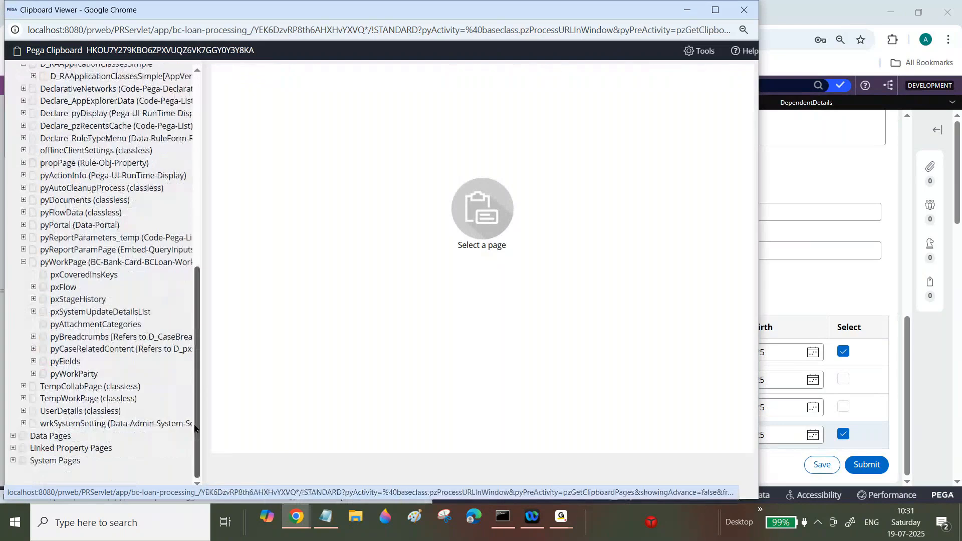
{"action": "left_click", "coordinate": [744, 10]}
Step: Attempt to submit, then fill in first name asfda, middle name af and the required last name asgsa
{"action": "left_click", "coordinate": [868, 471]}
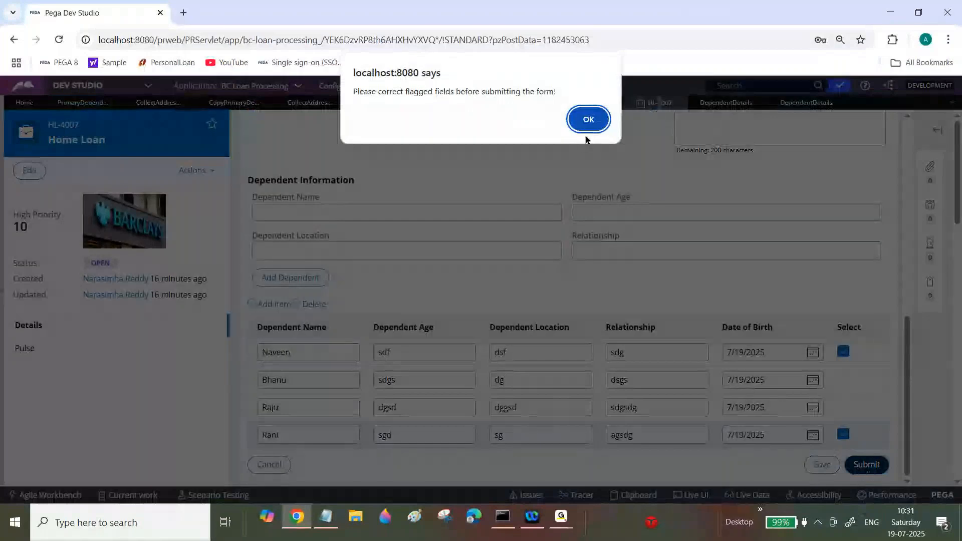
{"action": "left_click", "coordinate": [588, 118]}
{"action": "left_click", "coordinate": [449, 296]}
{"action": "type", "text": "asfda"}
{"action": "key", "text": "Tab"}
{"action": "type", "text": "a"}
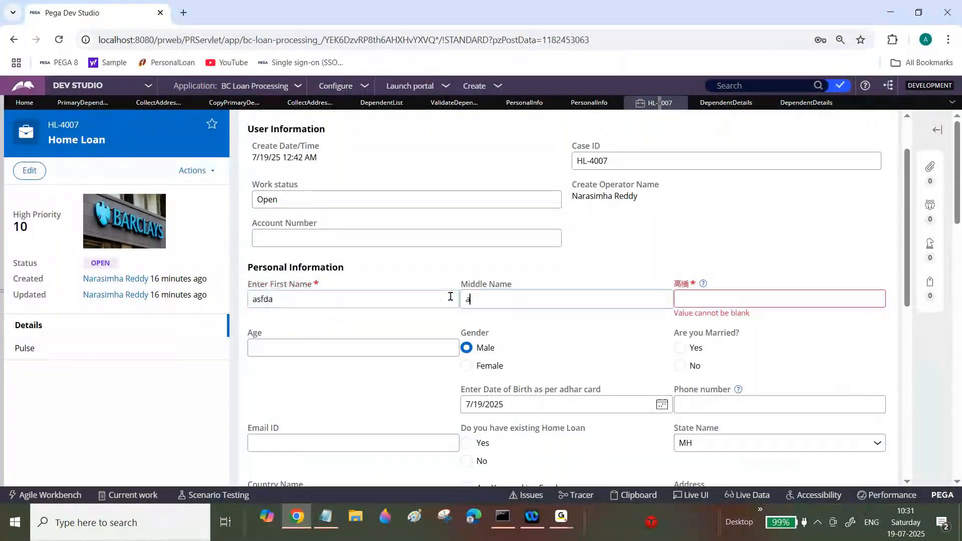
{"action": "type", "text": "f"}
{"action": "key", "text": "Tab"}
{"action": "type", "text": "asgsa"}
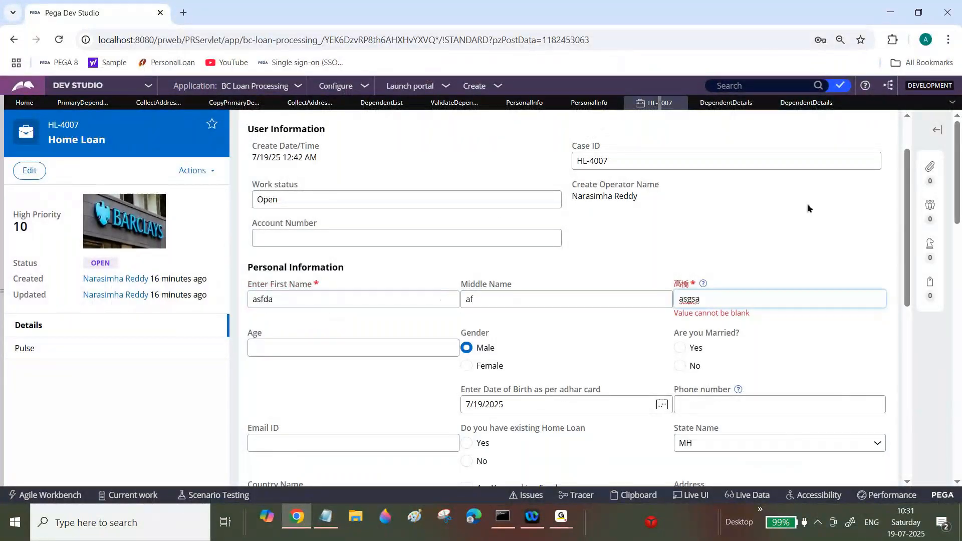
Step: Submit the Personal Info assignment with the dependents table
{"action": "left_click_drag", "start_coordinate": [906, 209], "coordinate": [907, 360]}
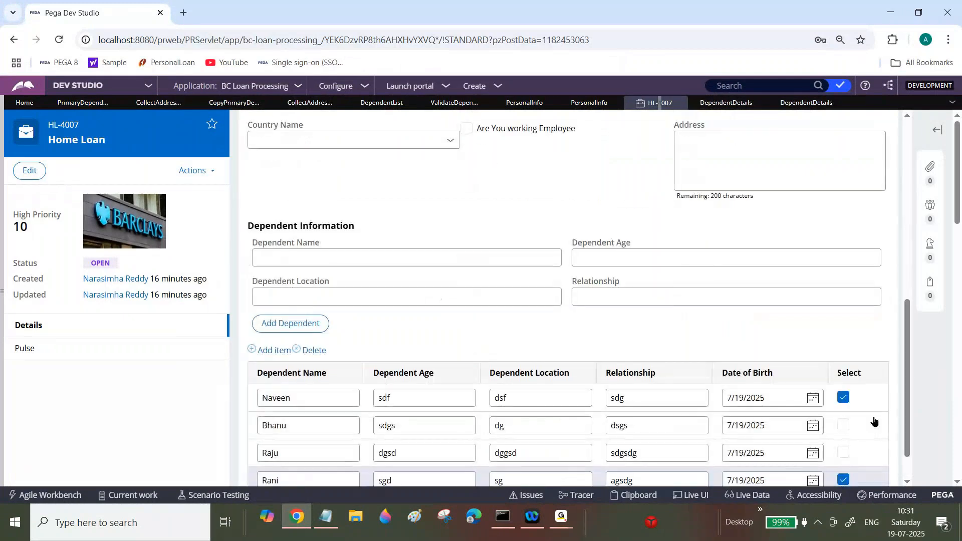
{"action": "left_click_drag", "start_coordinate": [905, 419], "coordinate": [908, 469]}
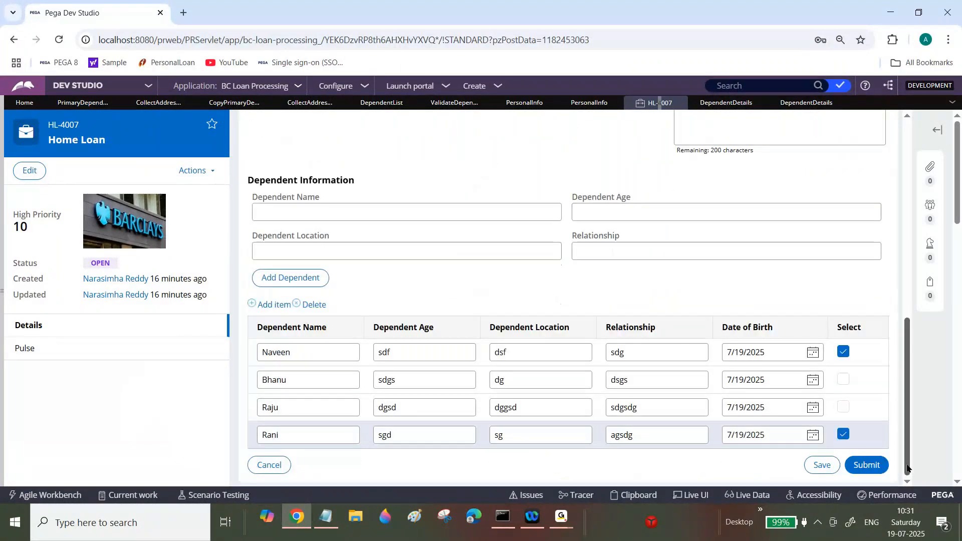
{"action": "left_click", "coordinate": [867, 464]}
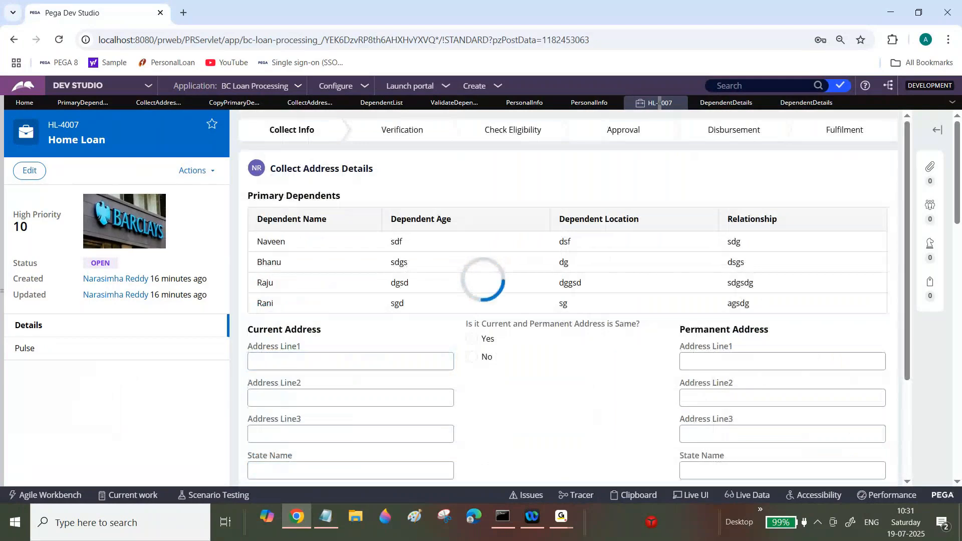
Step: Open the Clipboard viewer maximized and expand pyWorkPage's DependentList
{"action": "left_click", "coordinate": [639, 496]}
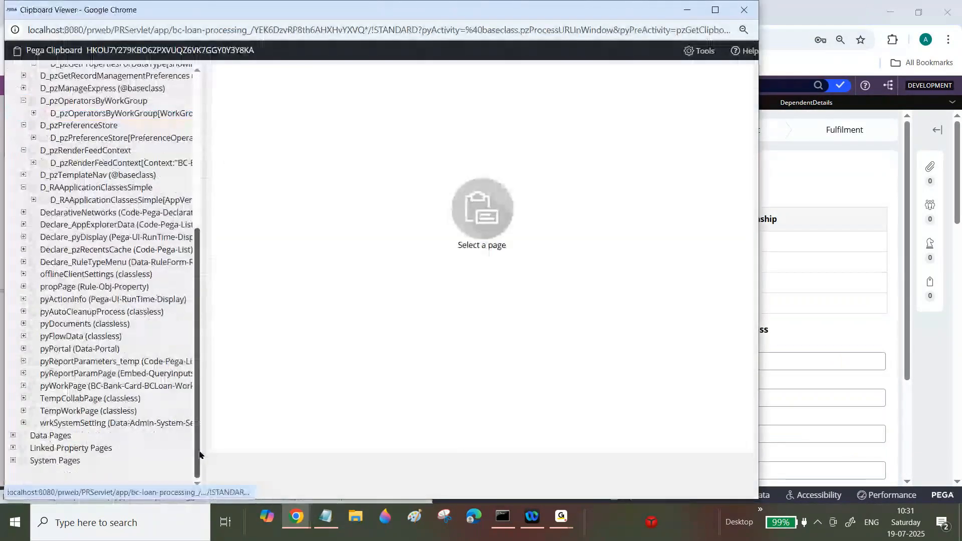
{"action": "left_click", "coordinate": [715, 10]}
{"action": "left_click", "coordinate": [19, 392]}
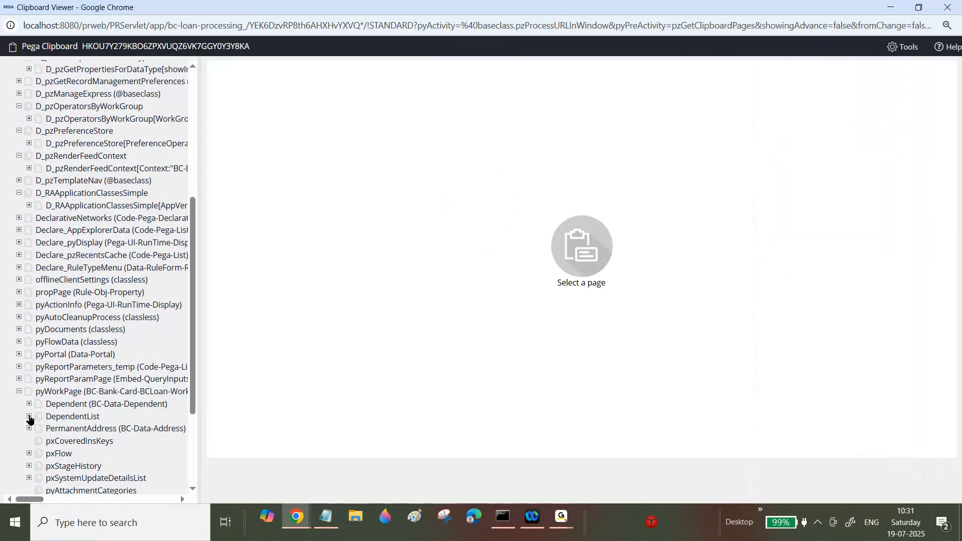
{"action": "scroll", "coordinate": [191, 333], "scroll_direction": "down", "scroll_amount": 2}
{"action": "left_click_drag", "start_coordinate": [200, 332], "coordinate": [365, 332]}
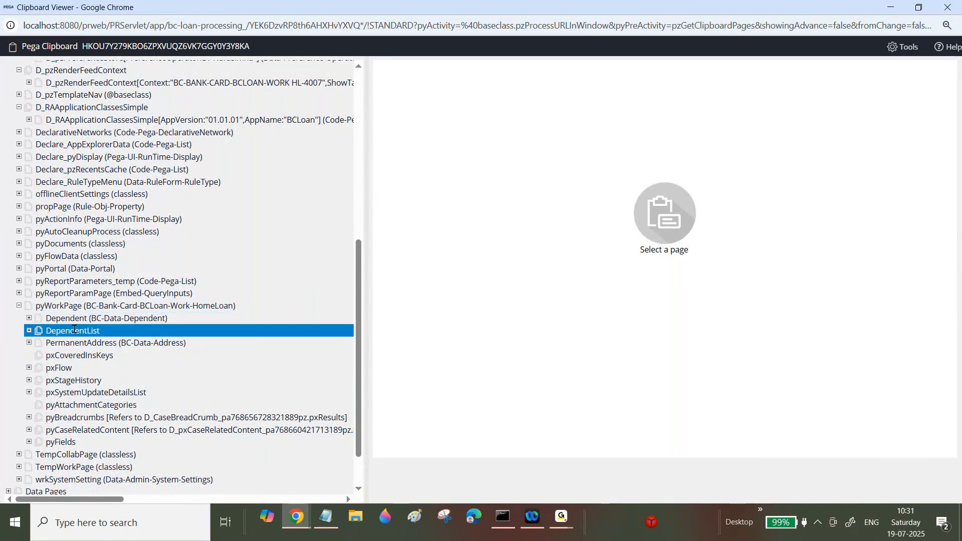
{"action": "left_click", "coordinate": [28, 331]}
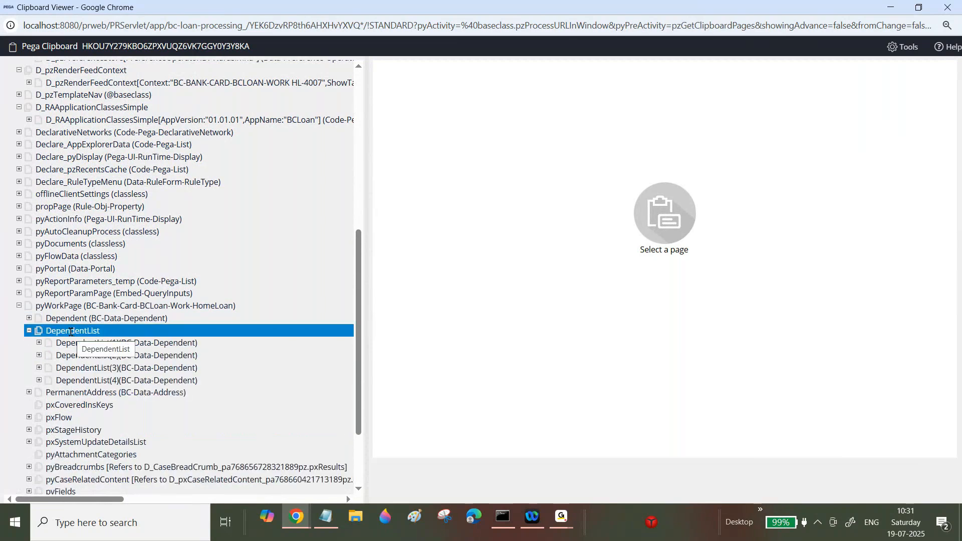
{"action": "left_click", "coordinate": [28, 331]}
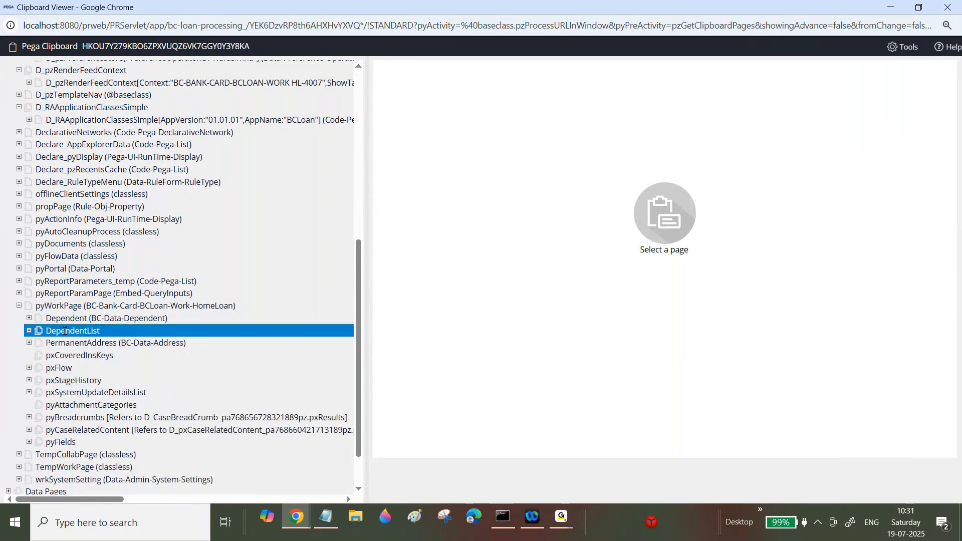
{"action": "left_click", "coordinate": [28, 331]}
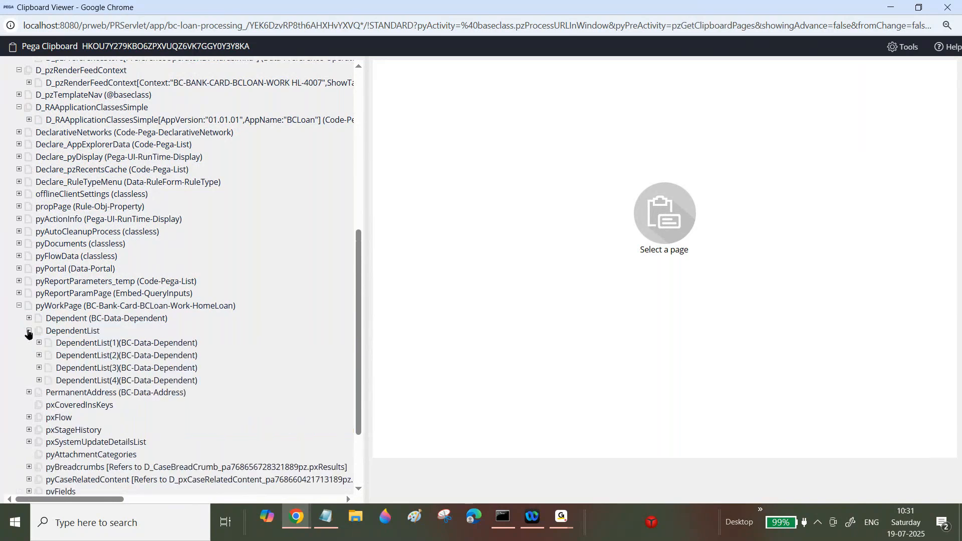
Step: Inspect the properties of the DependentList(1) clipboard page
{"action": "left_click", "coordinate": [101, 343]}
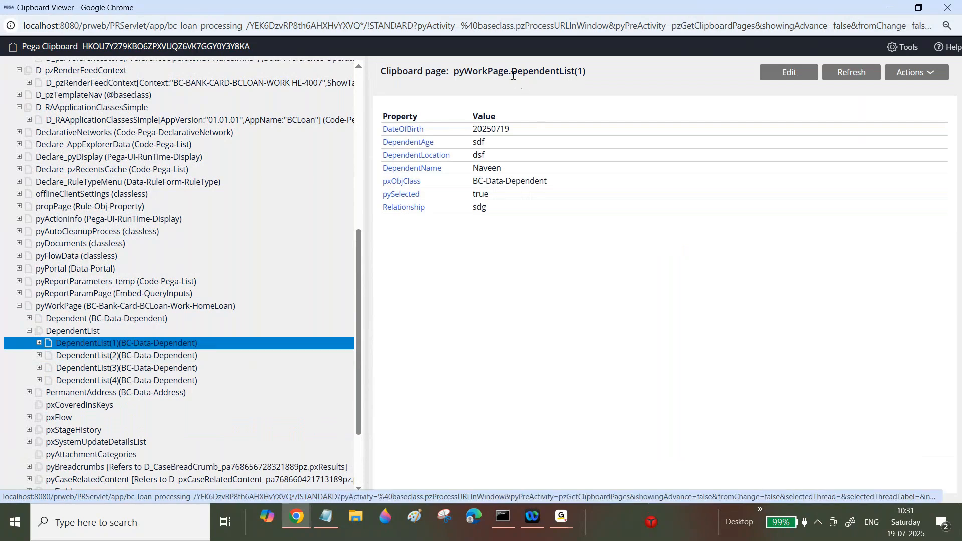
{"action": "left_click_drag", "start_coordinate": [512, 71], "coordinate": [584, 70]}
{"action": "left_click", "coordinate": [587, 74]}
{"action": "left_click_drag", "start_coordinate": [588, 73], "coordinate": [517, 72]}
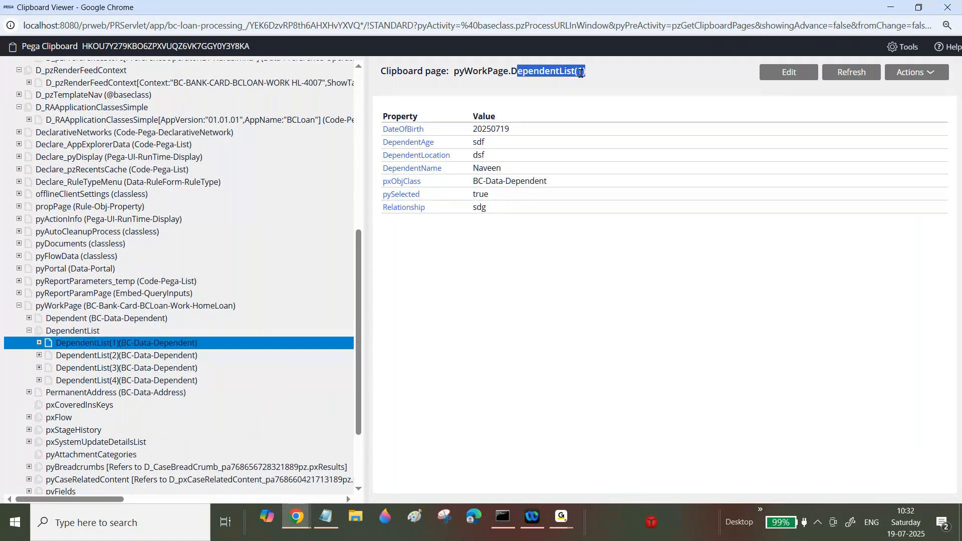
{"action": "left_click", "coordinate": [580, 73]}
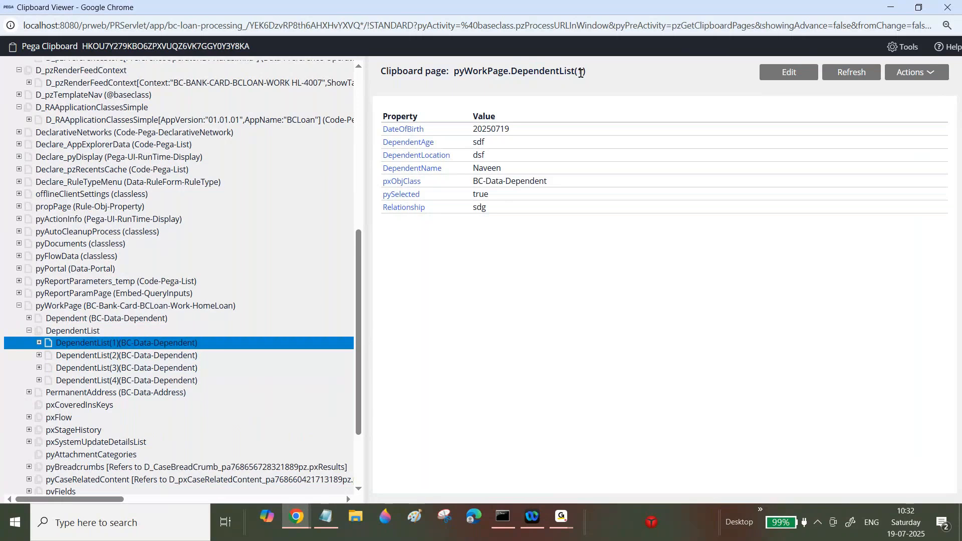
{"action": "left_click_drag", "start_coordinate": [575, 71], "coordinate": [601, 78]}
{"action": "left_click", "coordinate": [602, 80]}
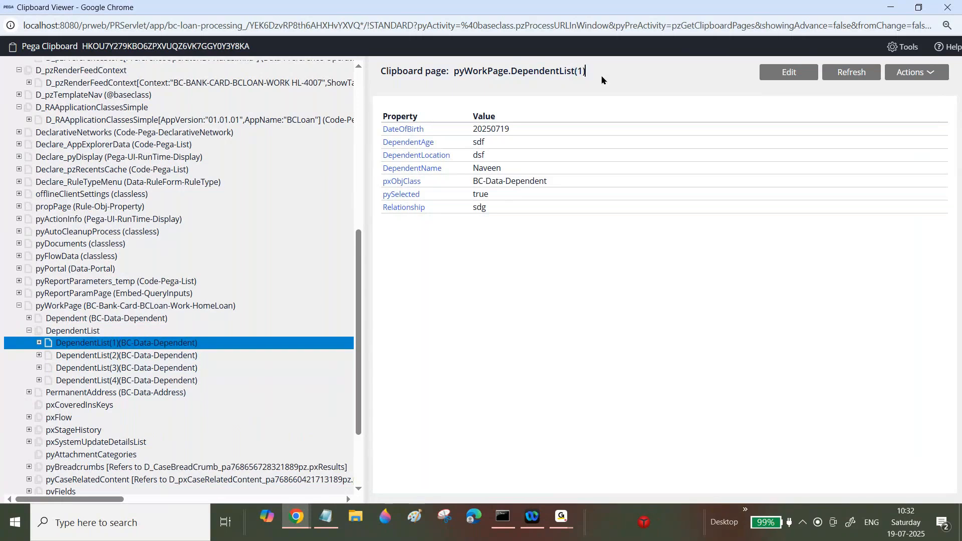
{"action": "double_click", "coordinate": [578, 70]}
{"action": "left_click", "coordinate": [586, 74]}
Step: Compare the pySelected values of the DependentList(2), (3) and (4) pages
{"action": "left_click", "coordinate": [108, 356]}
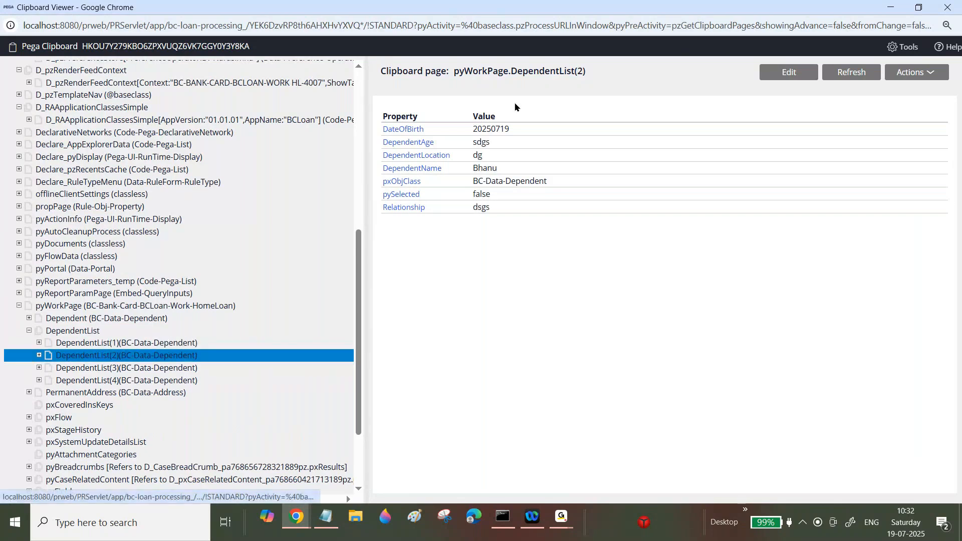
{"action": "left_click_drag", "start_coordinate": [503, 72], "coordinate": [590, 80]}
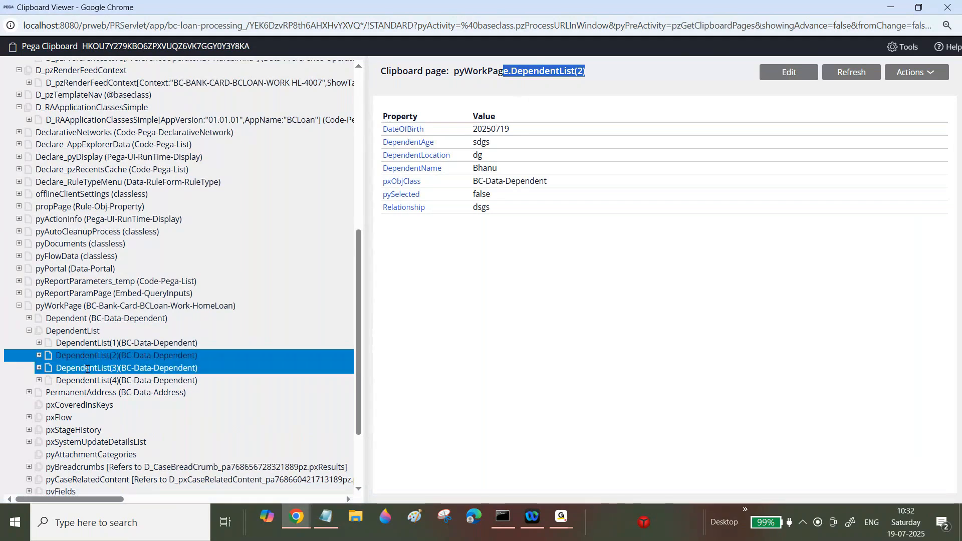
{"action": "left_click", "coordinate": [162, 365]}
{"action": "left_click", "coordinate": [107, 381]}
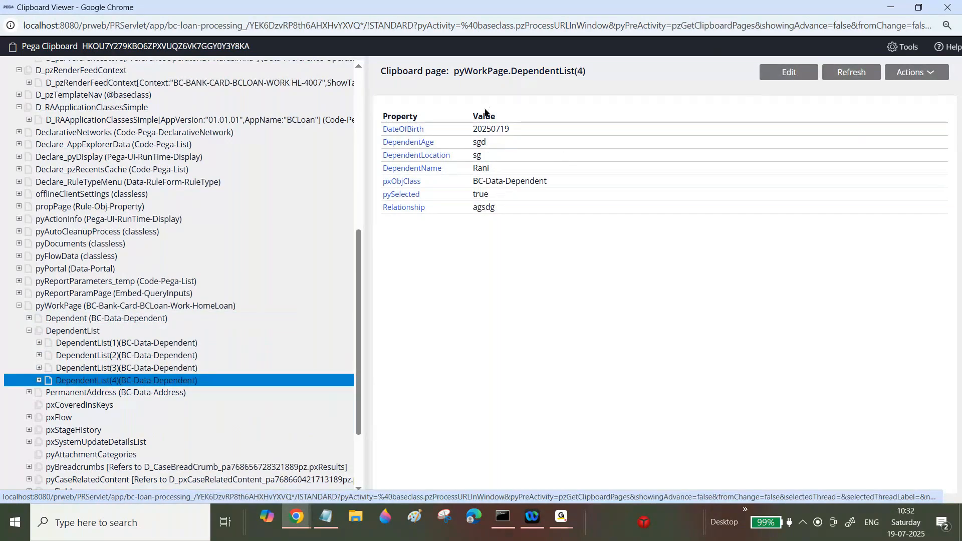
{"action": "double_click", "coordinate": [472, 196]}
{"action": "key", "text": "Up"}
{"action": "left_click_drag", "start_coordinate": [473, 195], "coordinate": [475, 197]}
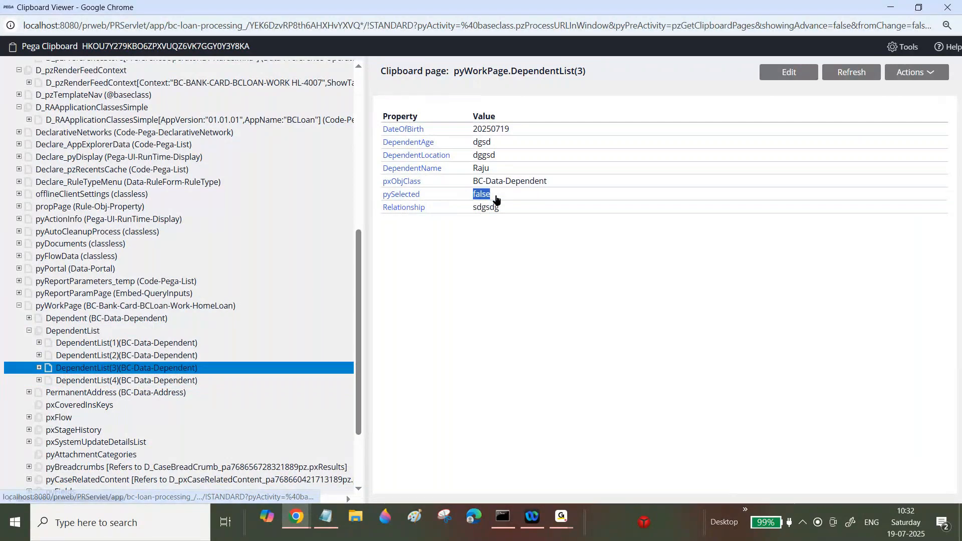
{"action": "key", "text": "Up"}
{"action": "left_click_drag", "start_coordinate": [473, 199], "coordinate": [497, 198]}
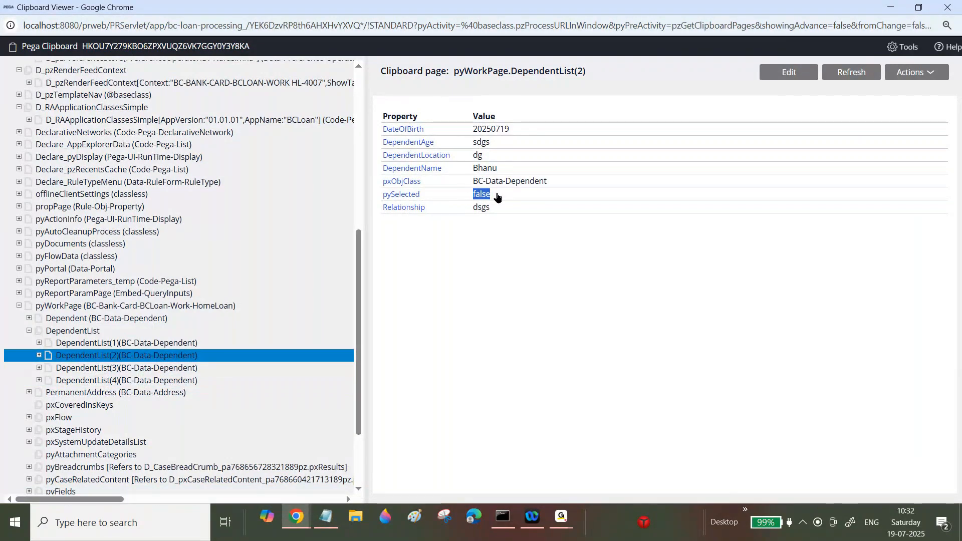
Step: Check the pySelected value of the DependentList(1) clipboard page and close the Clipboard viewer
{"action": "key", "text": "Up"}
{"action": "left_click_drag", "start_coordinate": [473, 196], "coordinate": [495, 199]}
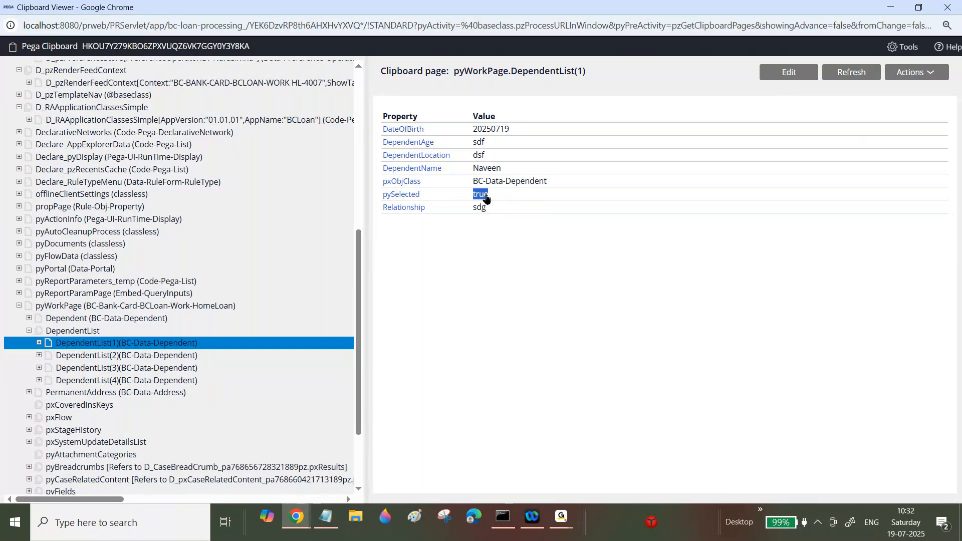
{"action": "left_click", "coordinate": [948, 9]}
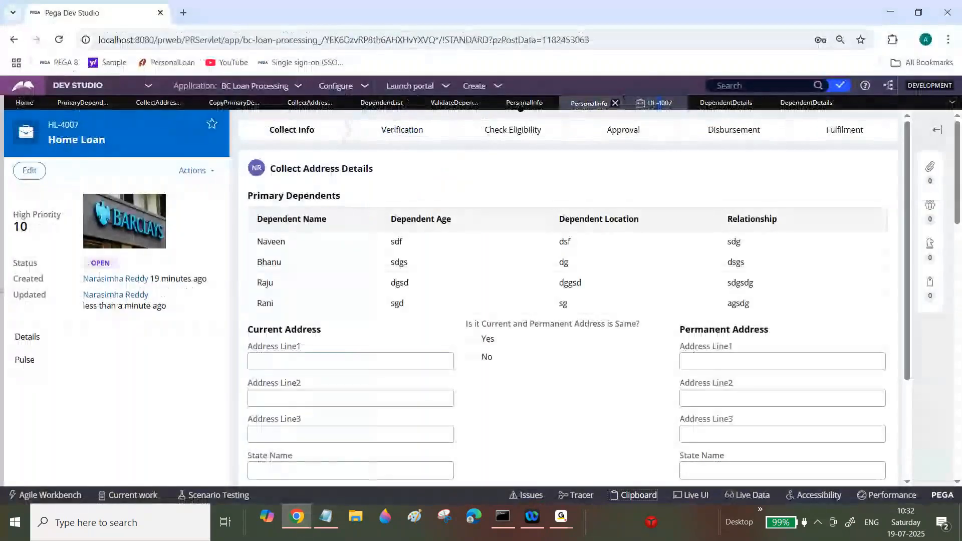
Step: Try to add the append condition .pySelected==true to the Append and Map to row of Copy Primary Dependent Details and save
{"action": "left_click", "coordinate": [240, 107]}
{"action": "left_click", "coordinate": [224, 249]}
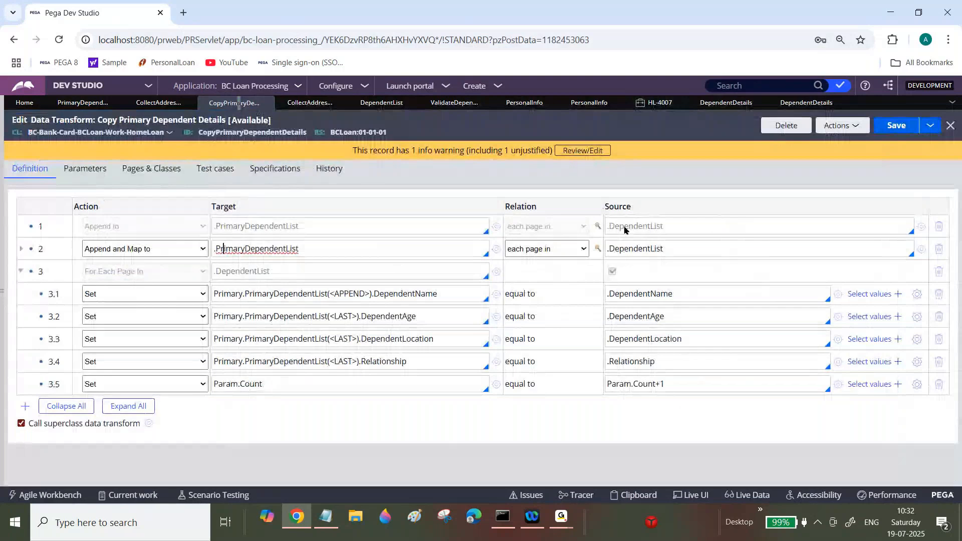
{"action": "triple_click", "coordinate": [627, 248]}
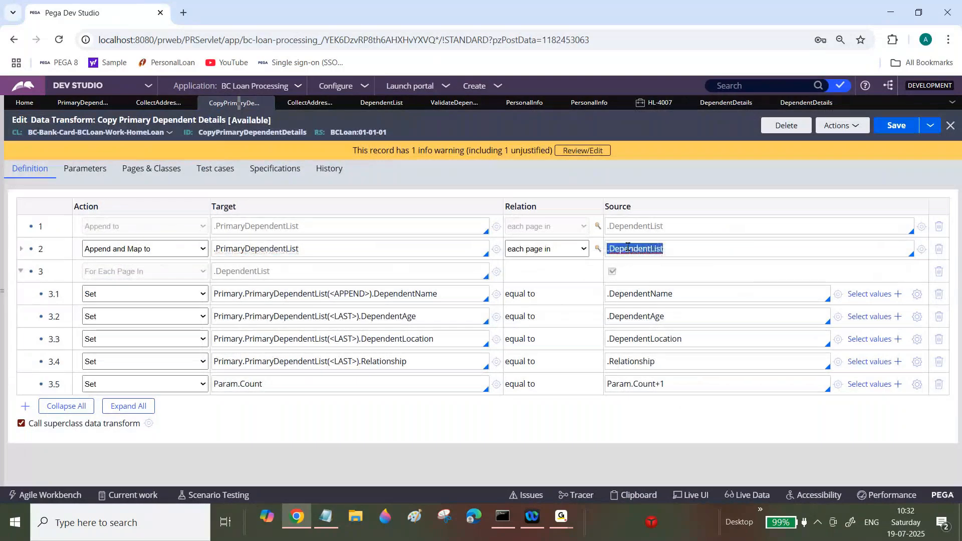
{"action": "left_click", "coordinate": [160, 246]}
{"action": "left_click", "coordinate": [21, 271]}
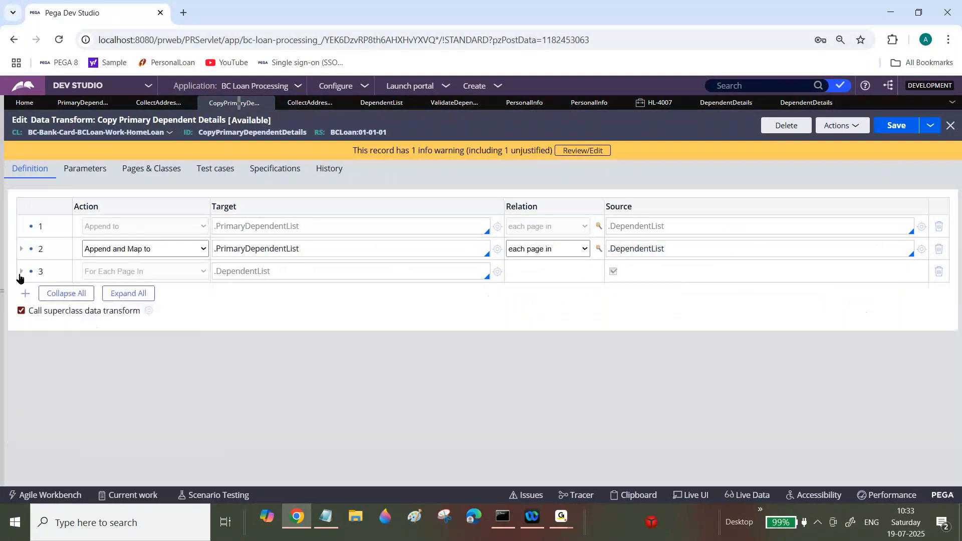
{"action": "left_click", "coordinate": [599, 249]}
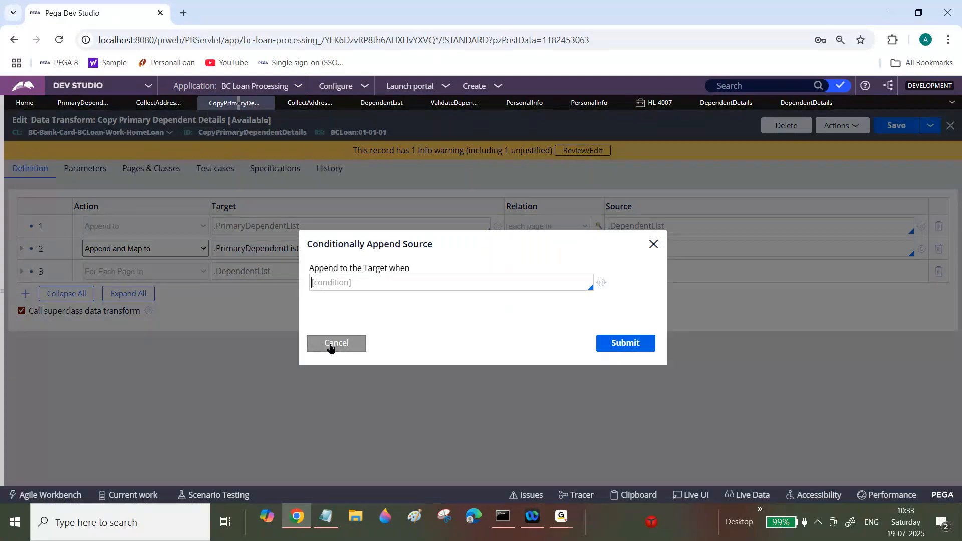
{"action": "type", "text": ".p"}
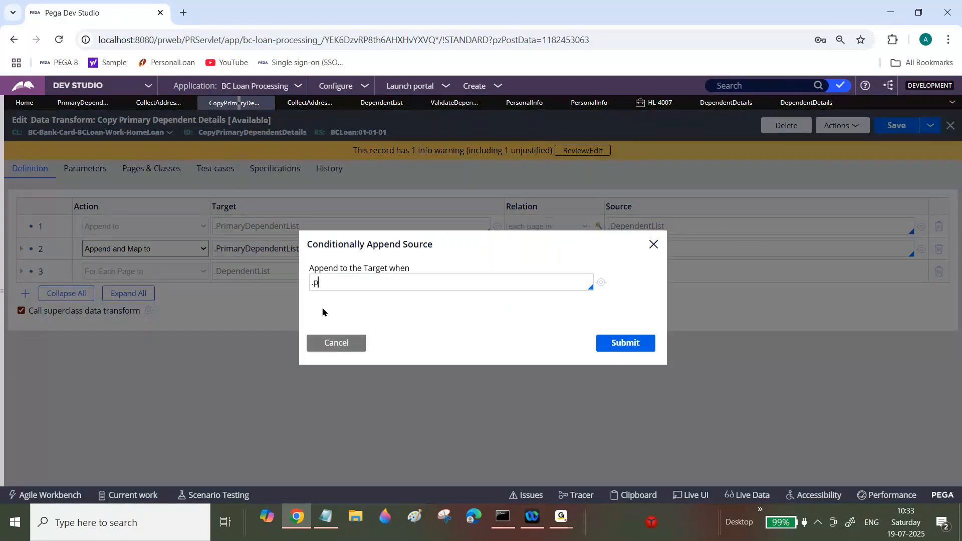
{"action": "type", "text": "ySelected==true"}
{"action": "left_click", "coordinate": [623, 348]}
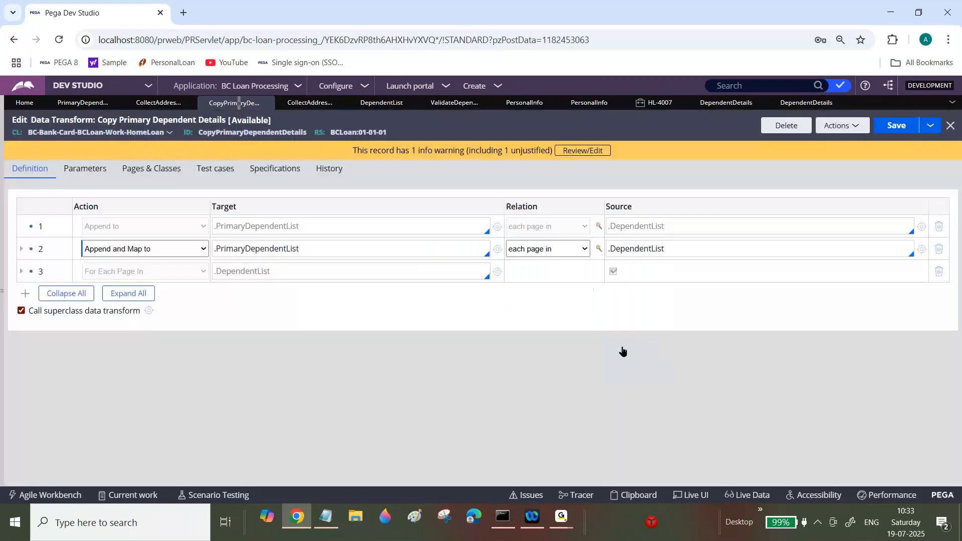
{"action": "left_click", "coordinate": [903, 124]}
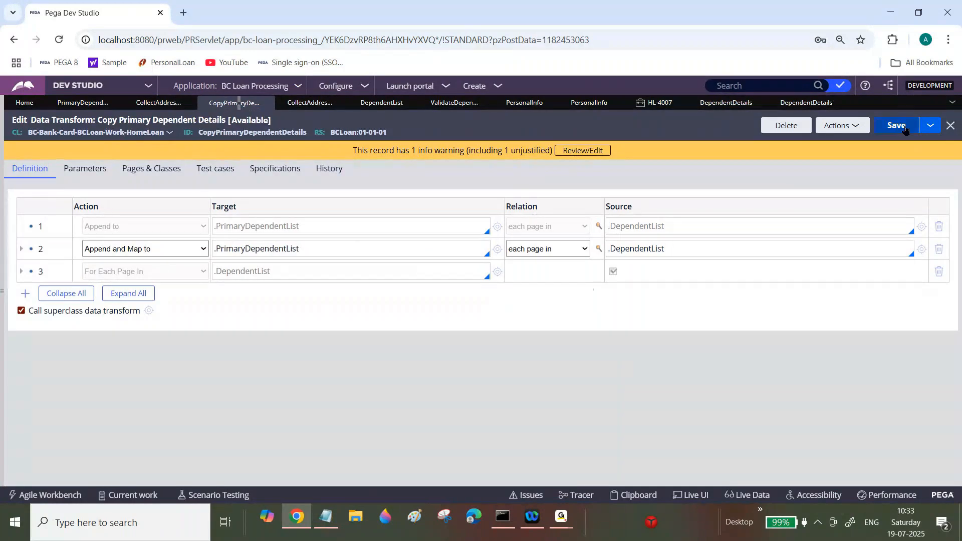
Step: Create a new Home Loan case and close the HL-4007 case tab
{"action": "left_click", "coordinate": [475, 86]}
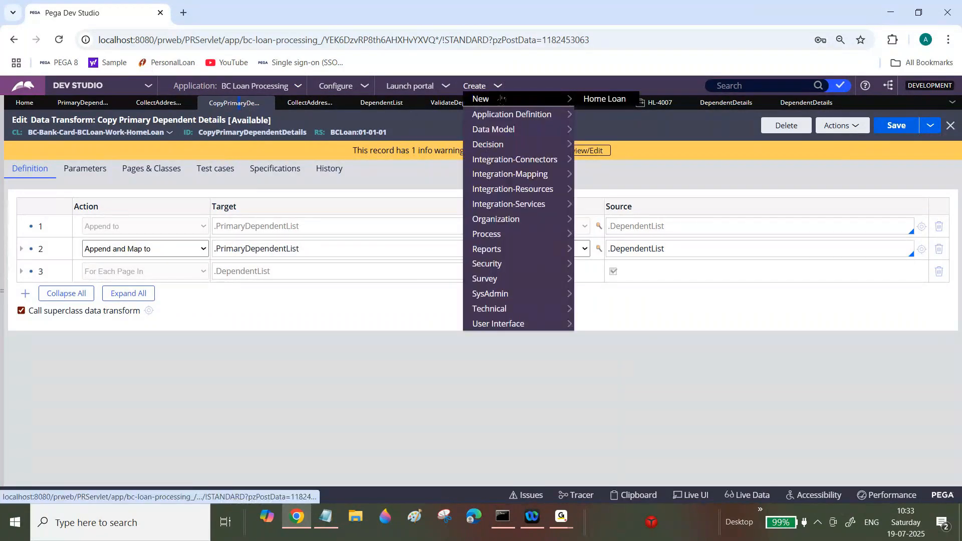
{"action": "left_click", "coordinate": [596, 104]}
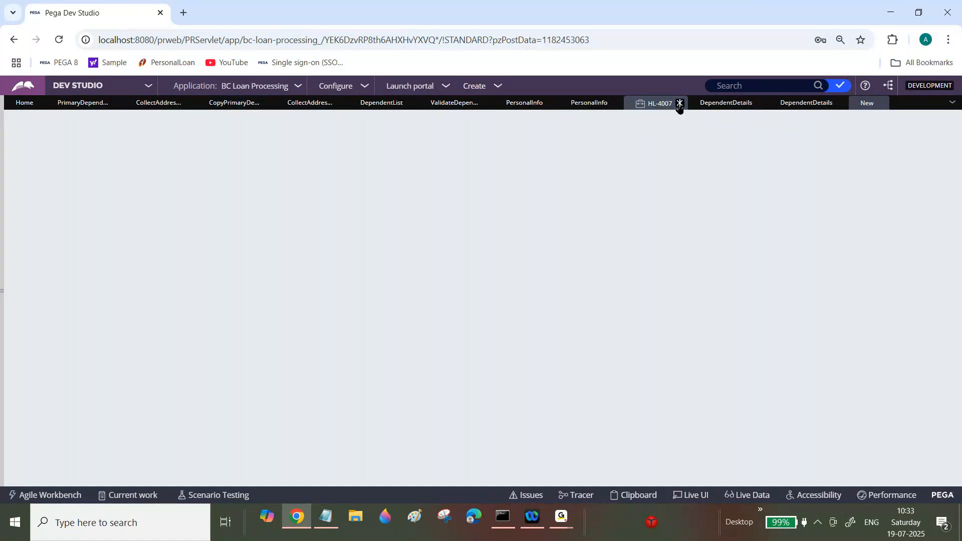
{"action": "left_click_drag", "start_coordinate": [679, 104], "coordinate": [808, 200]}
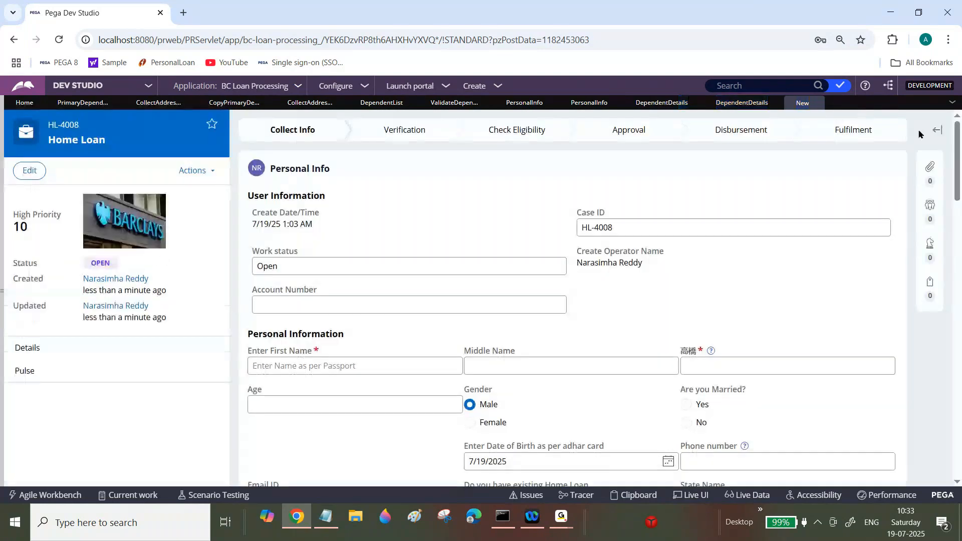
Step: Fill in the applicant's first, middle and last name fields with test values
{"action": "scroll", "coordinate": [920, 134], "scroll_direction": "down", "scroll_amount": 3}
{"action": "left_click", "coordinate": [439, 197]}
{"action": "type", "text": "afs"}
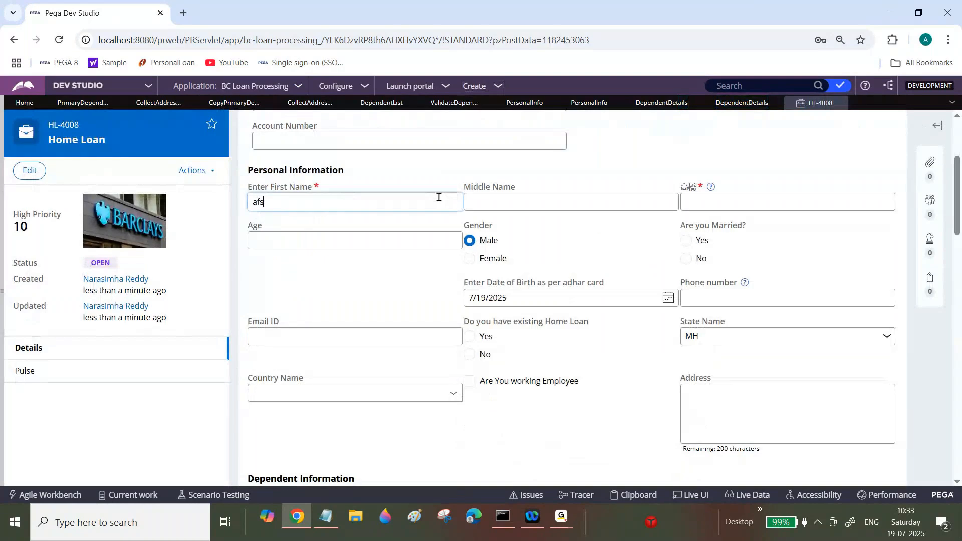
{"action": "key", "text": "Tab"}
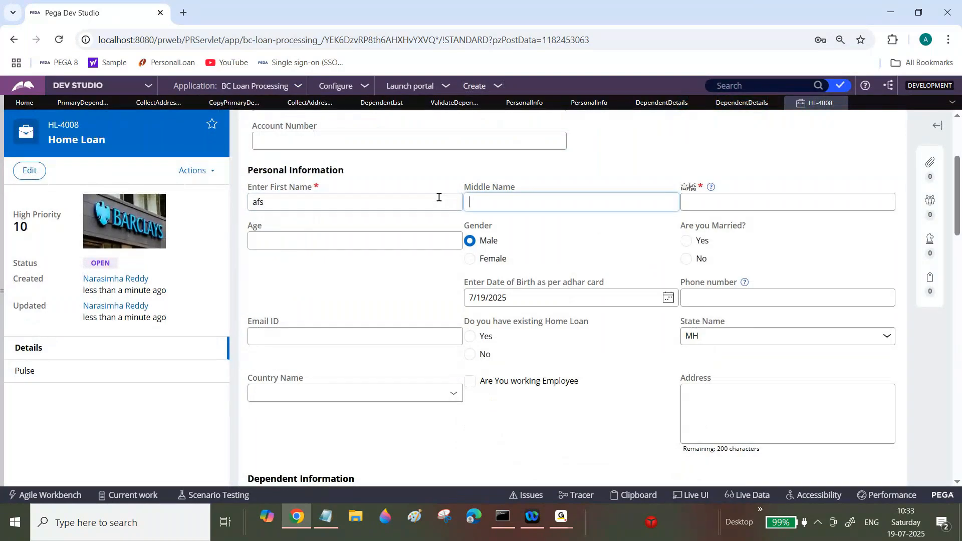
{"action": "type", "text": "a"}
{"action": "key", "text": "Tab"}
{"action": "type", "text": "aaf"}
Step: Add a dependent with test name, age dgsg, location sgs and relationship sgd
{"action": "left_click_drag", "start_coordinate": [957, 209], "coordinate": [959, 279]}
{"action": "left_click", "coordinate": [548, 192]}
{"action": "type", "text": "afsdsdf"}
{"action": "key", "text": "Tab"}
{"action": "type", "text": "dgsg"}
{"action": "key", "text": "Tab"}
{"action": "type", "text": "sgs"}
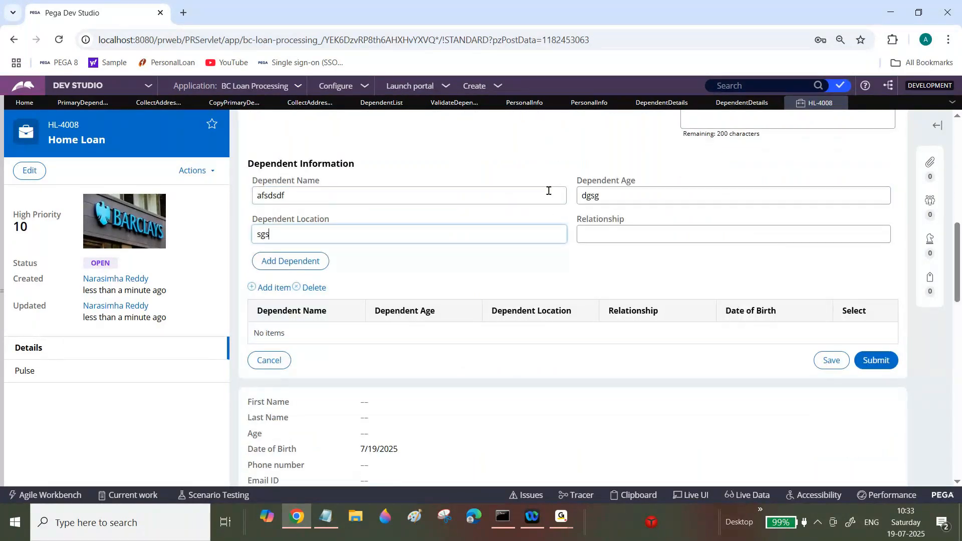
{"action": "key", "text": "Tab"}
{"action": "type", "text": "sgd"}
{"action": "left_click", "coordinate": [303, 263]}
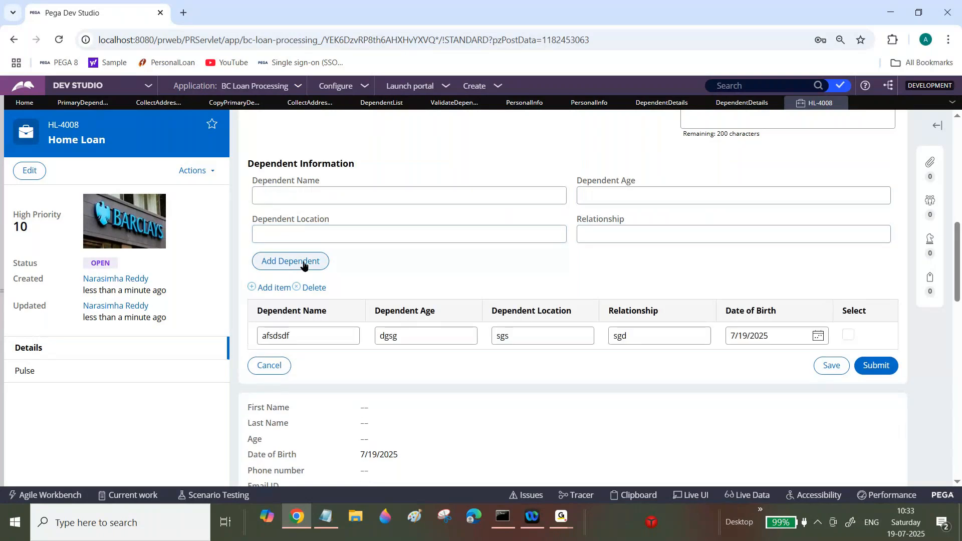
Step: Add a second dependent with test name, age dsgdsg, location gdfgdfg and relationship dsgsg
{"action": "left_click", "coordinate": [399, 198]}
{"action": "type", "text": "dsfsdf"}
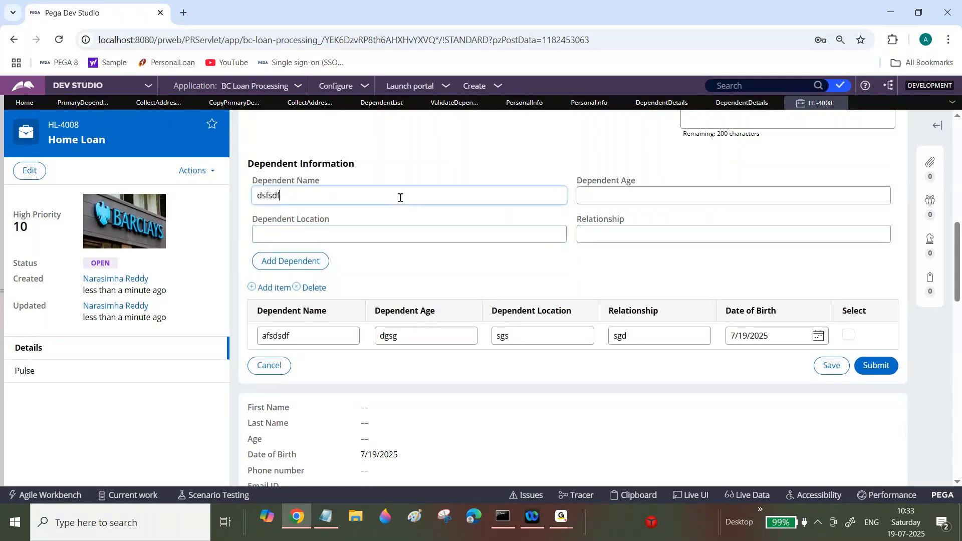
{"action": "type", "text": "s"}
{"action": "key", "text": "Tab"}
{"action": "type", "text": "dsgdsg"}
{"action": "key", "text": "Tab"}
{"action": "type", "text": "gdfgdfg"}
{"action": "key", "text": "Tab"}
{"action": "type", "text": "dsgsg"}
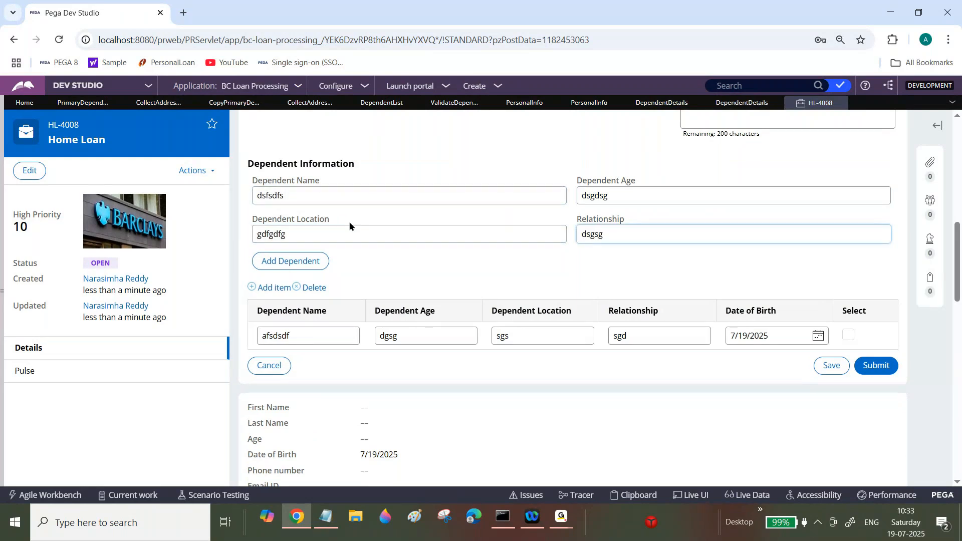
{"action": "left_click", "coordinate": [305, 260]}
Step: Add a third dependent with test name, age dgsd, location sdgs and relationship sddgsdg
{"action": "left_click", "coordinate": [366, 195]}
{"action": "type", "text": "a"}
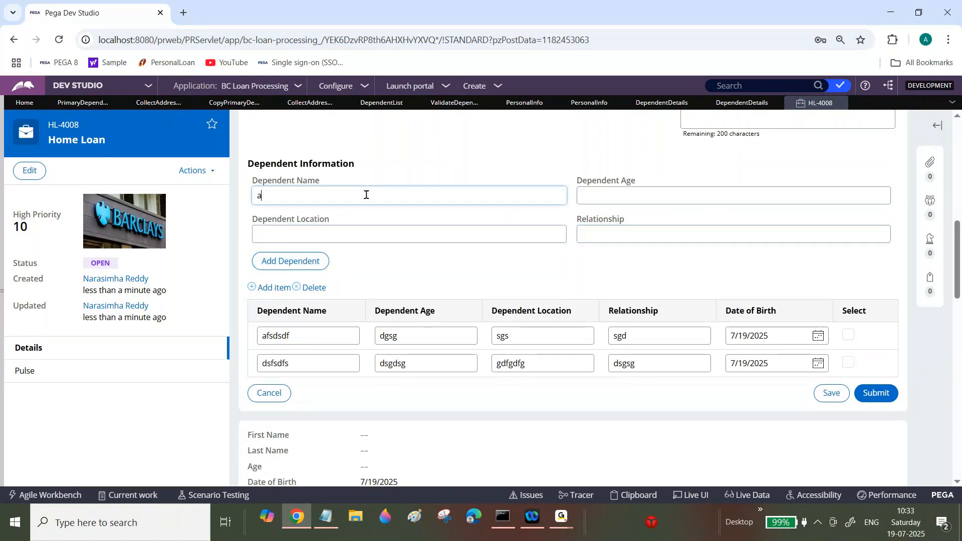
{"action": "type", "text": "fsafsaf"}
{"action": "key", "text": "Tab"}
{"action": "type", "text": "dgsd"}
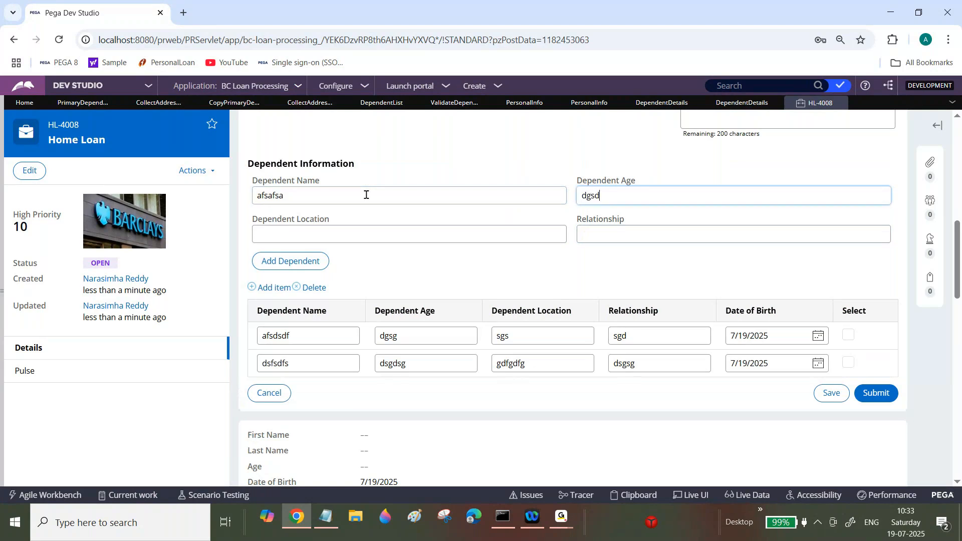
{"action": "key", "text": "Tab"}
{"action": "type", "text": "sdgs"}
{"action": "key", "text": "Tab"}
{"action": "type", "text": "sddgsdg"}
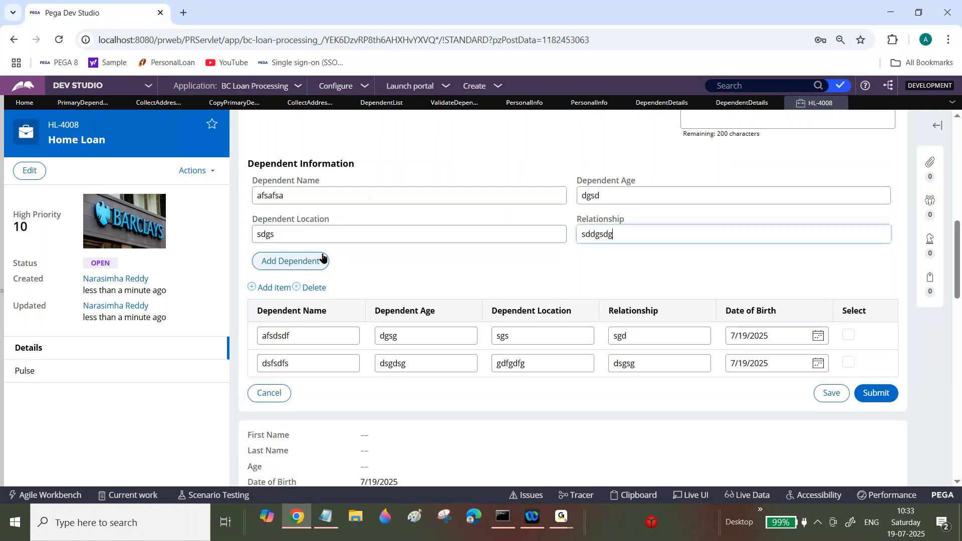
{"action": "left_click", "coordinate": [302, 269]}
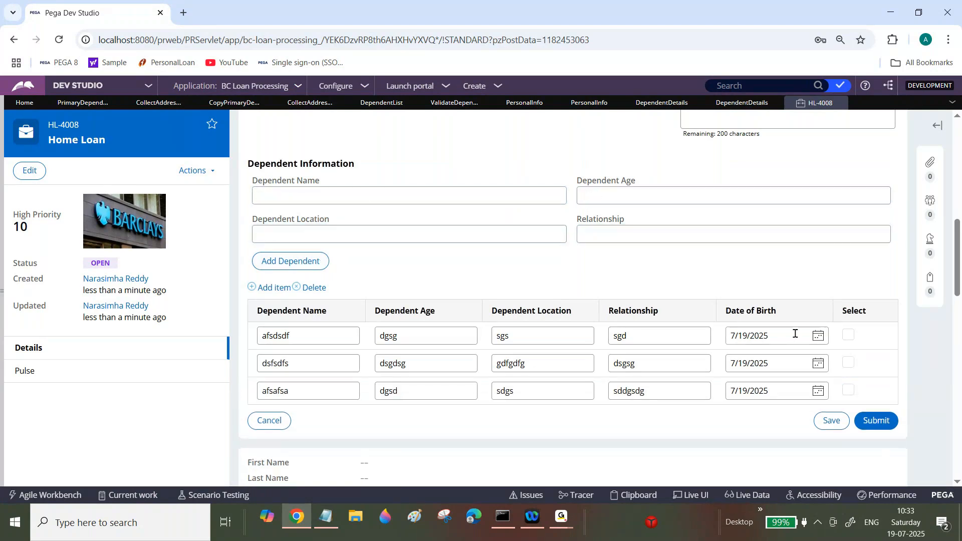
Step: Select the first and third dependents in the table and submit the Personal Info assignment
{"action": "left_click", "coordinate": [848, 335]}
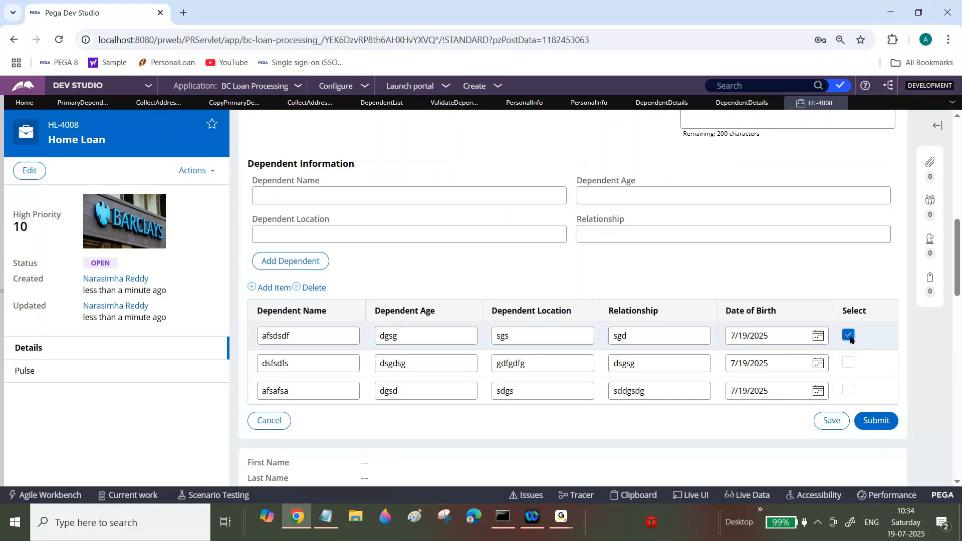
{"action": "left_click", "coordinate": [849, 389]}
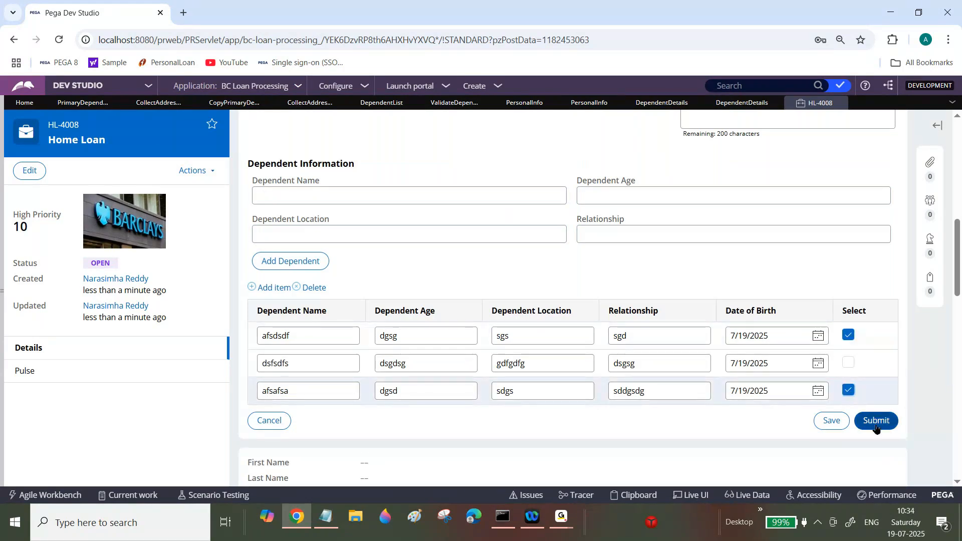
{"action": "left_click", "coordinate": [876, 422]}
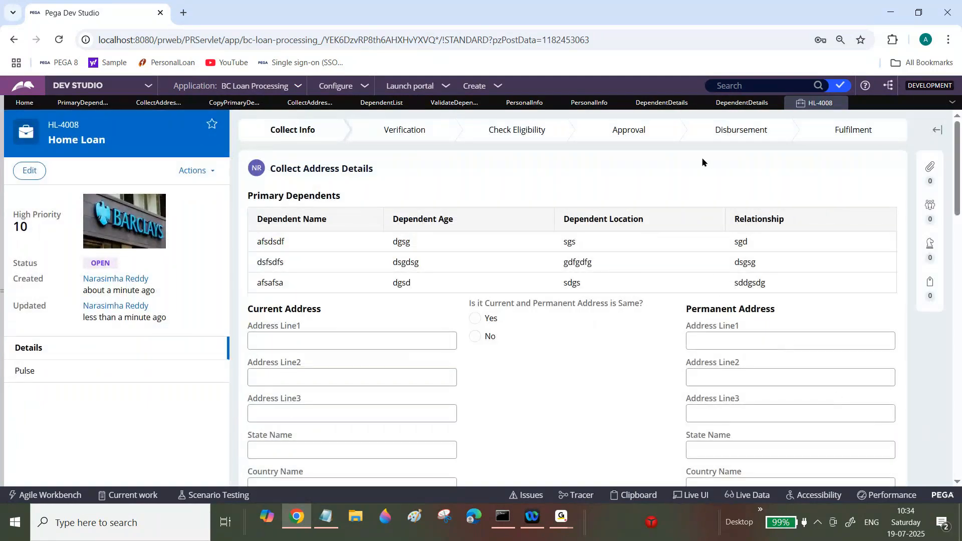
Step: Review the DependentDetails flow action and the Personal Info section rules
{"action": "left_click", "coordinate": [687, 103]}
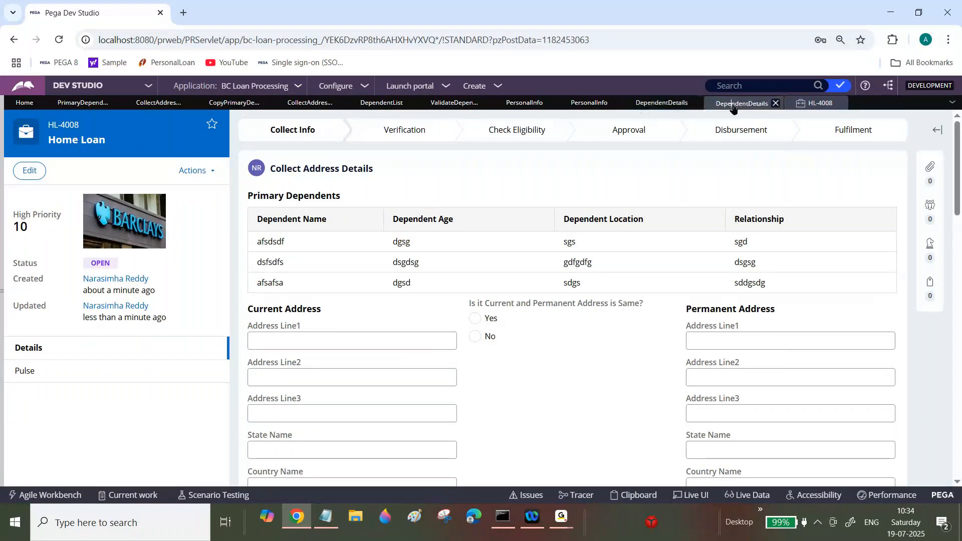
{"action": "left_click", "coordinate": [674, 103]}
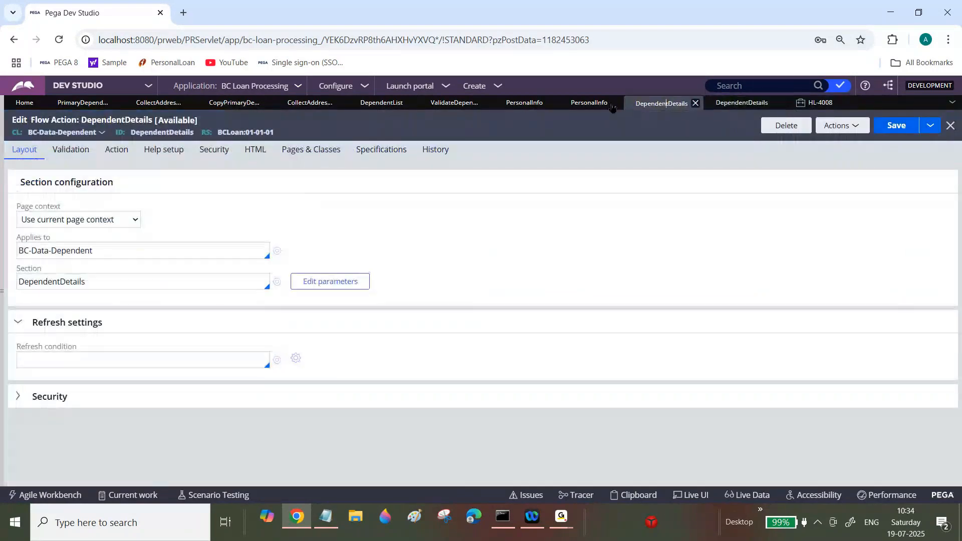
{"action": "left_click", "coordinate": [590, 104]}
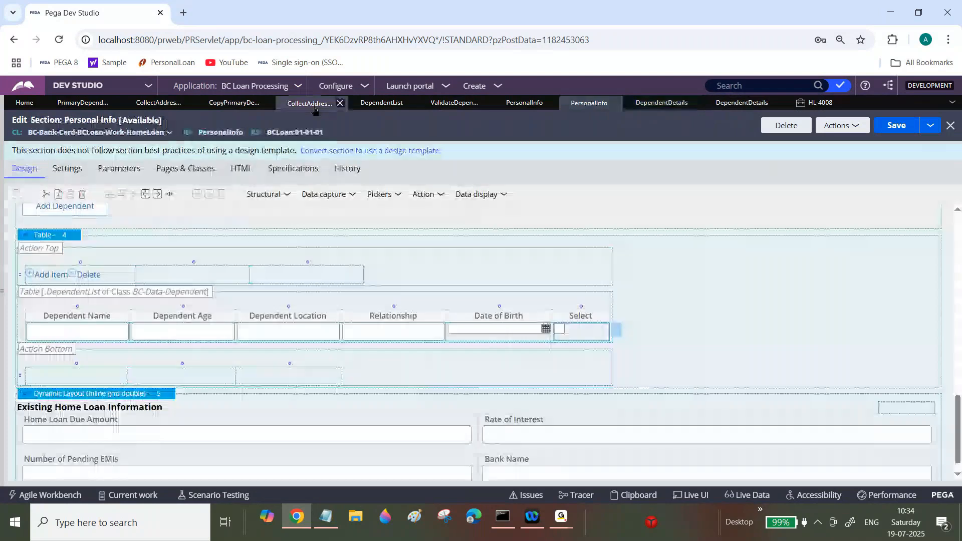
Step: Refresh the Copy Primary Dependent Details data transform, set the Append and Map to condition to .pySelected==true, and save
{"action": "left_click", "coordinate": [268, 104]}
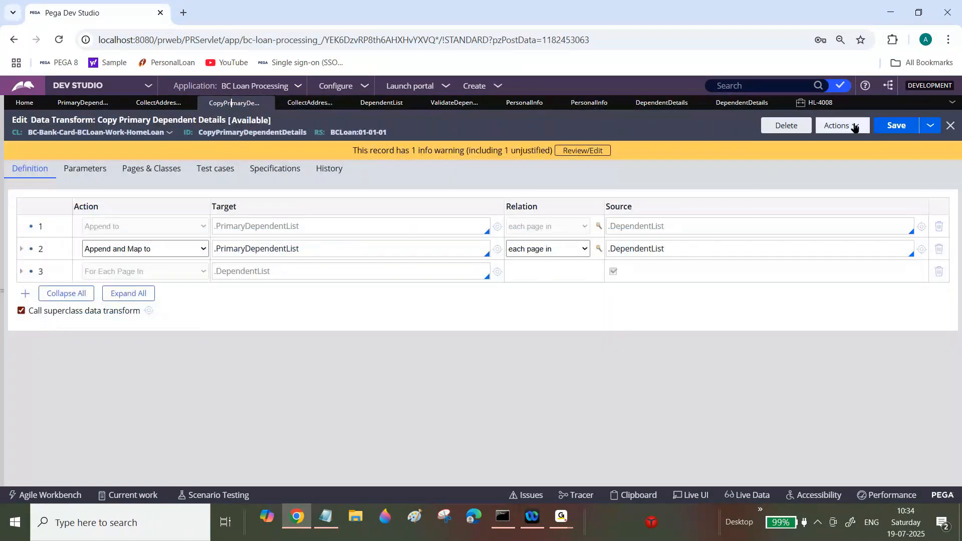
{"action": "left_click", "coordinate": [854, 127]}
{"action": "left_click", "coordinate": [802, 173]}
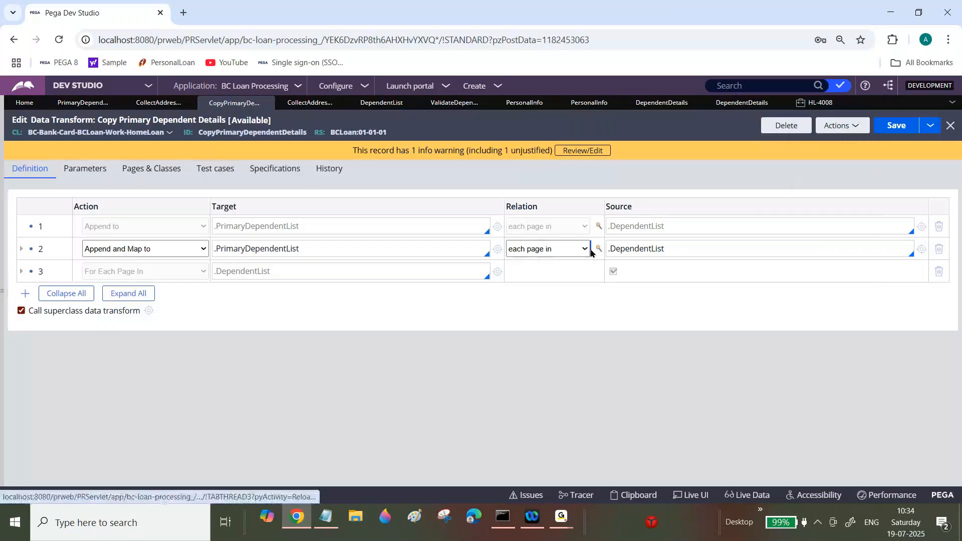
{"action": "left_click", "coordinate": [599, 249]}
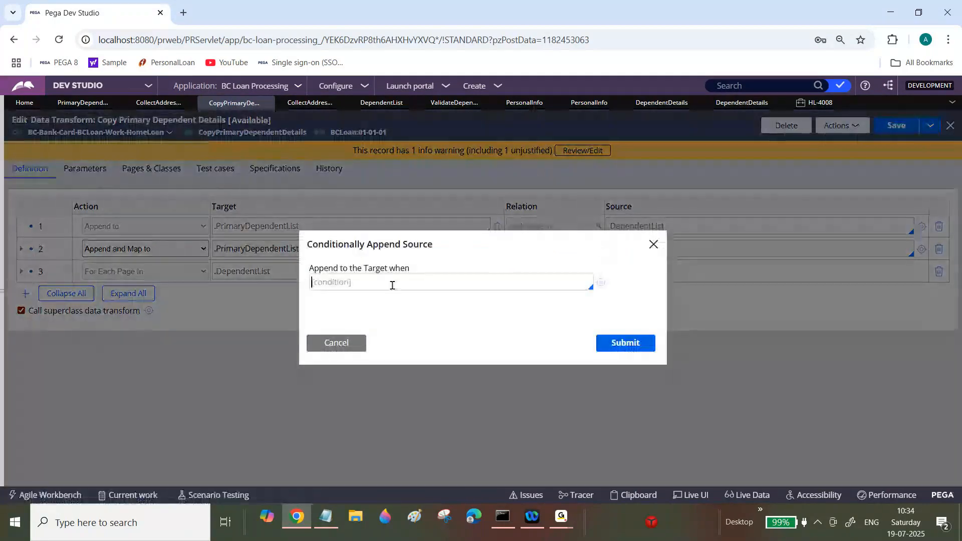
{"action": "left_click", "coordinate": [369, 286]}
{"action": "type", "text": ".pySelected"}
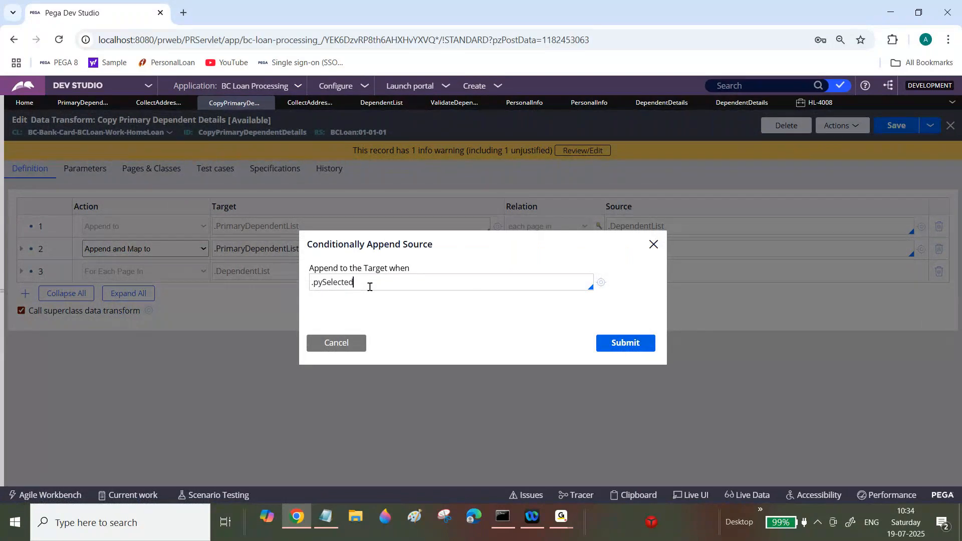
{"action": "type", "text": "==true"}
{"action": "key", "text": "BackSpace"}
{"action": "key", "text": "BackSpace"}
{"action": "key", "text": "BackSpace"}
{"action": "key", "text": "BackSpace"}
{"action": "type", "text": "true"}
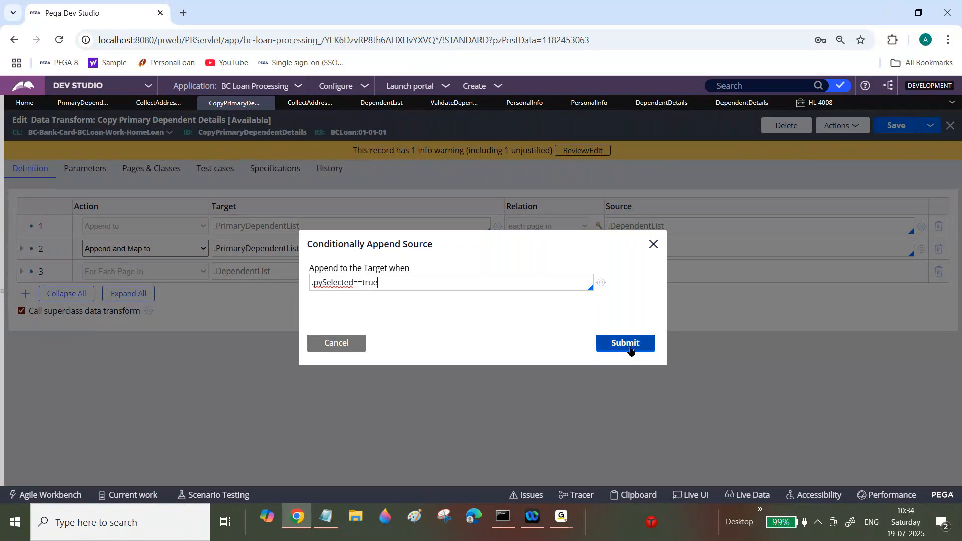
{"action": "left_click", "coordinate": [626, 344]}
{"action": "left_click", "coordinate": [900, 129]}
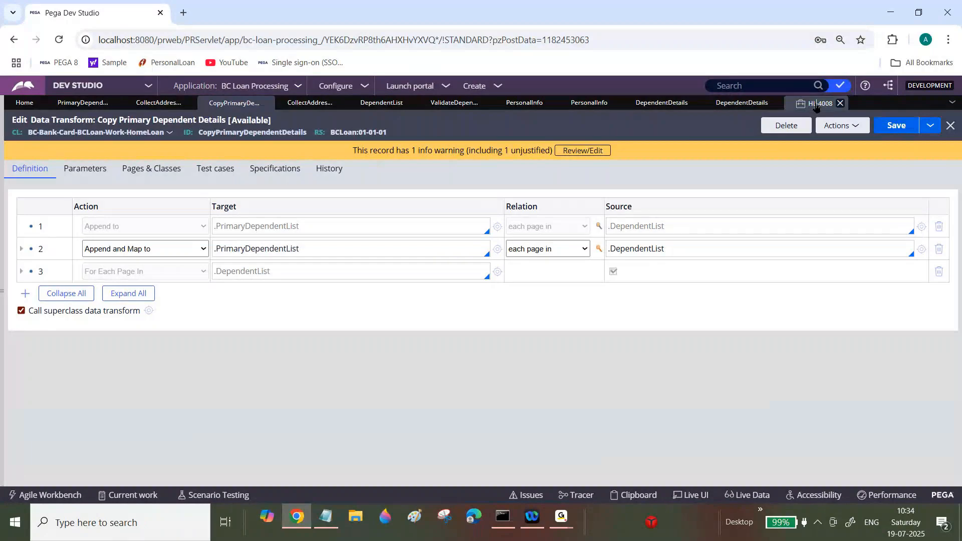
Step: Refresh the HL-4008 case and reopen its Address Info assignment
{"action": "left_click", "coordinate": [816, 104]}
{"action": "left_click", "coordinate": [195, 170]}
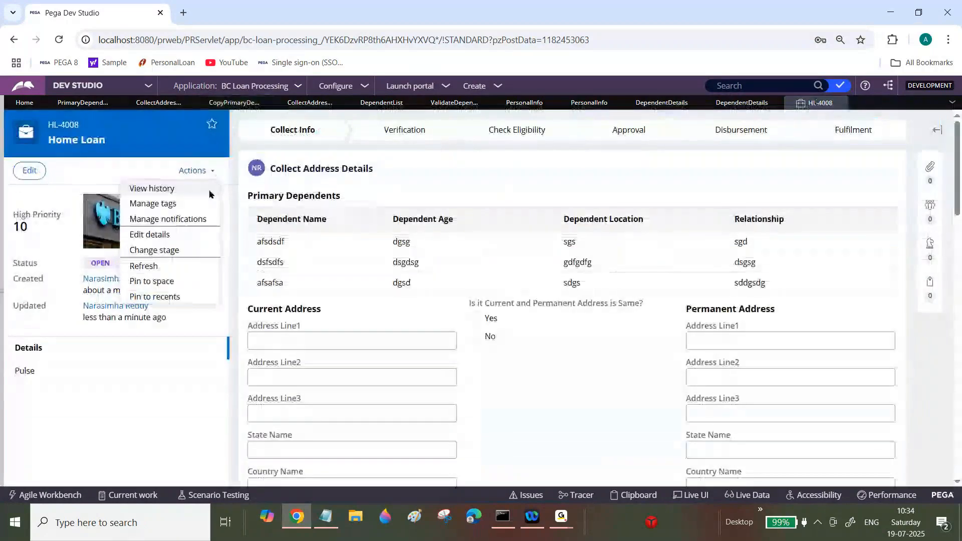
{"action": "left_click", "coordinate": [153, 267]}
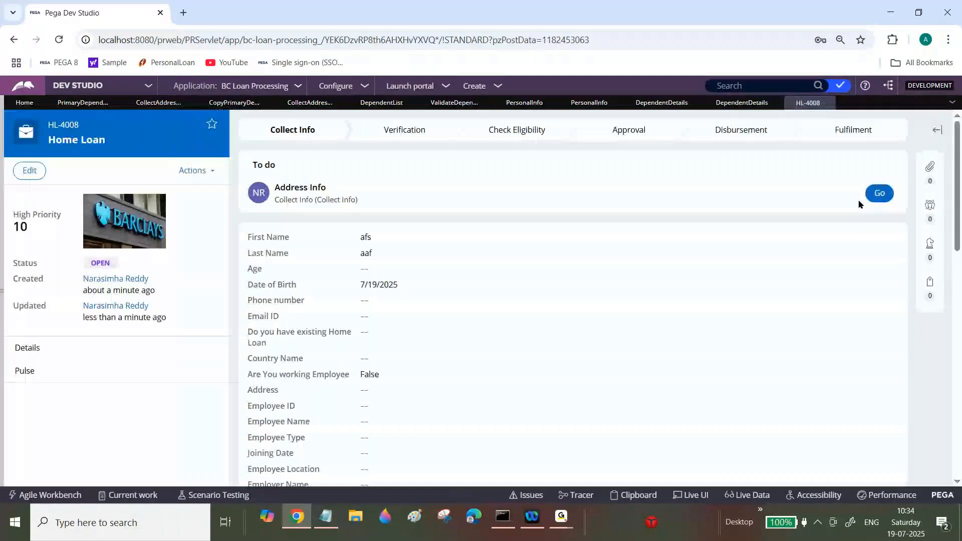
{"action": "left_click", "coordinate": [880, 193]}
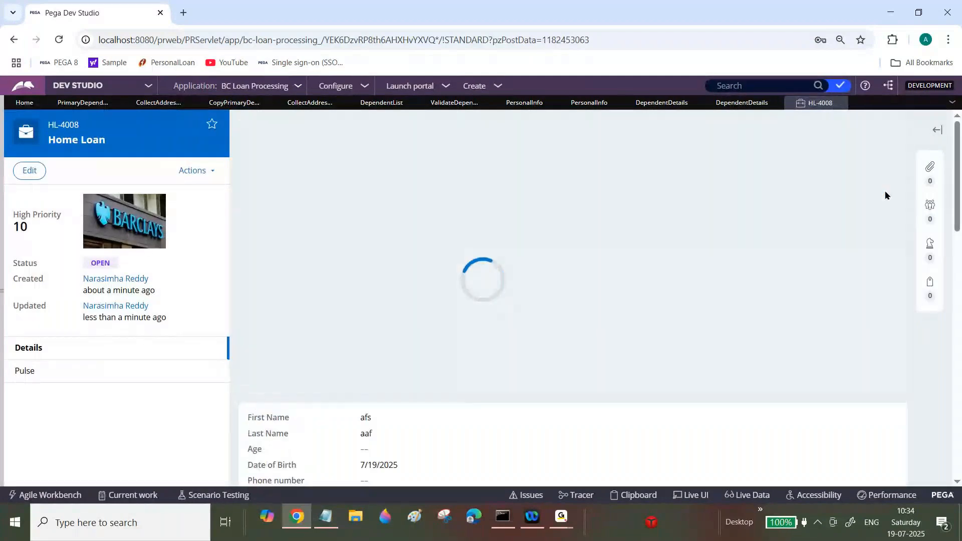
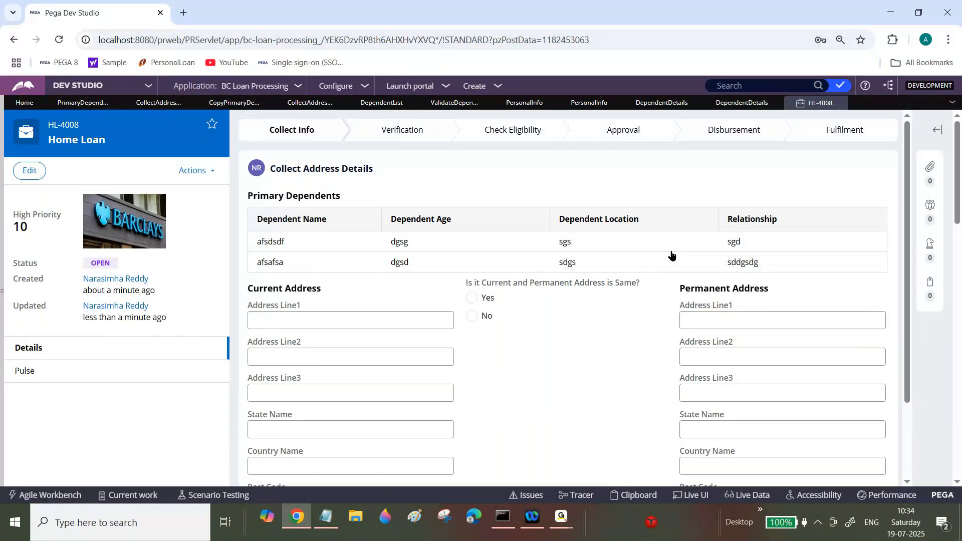
Step: Create a new Home Loan case
{"action": "left_click", "coordinate": [492, 90]}
{"action": "mouse_move", "coordinate": [517, 102]}
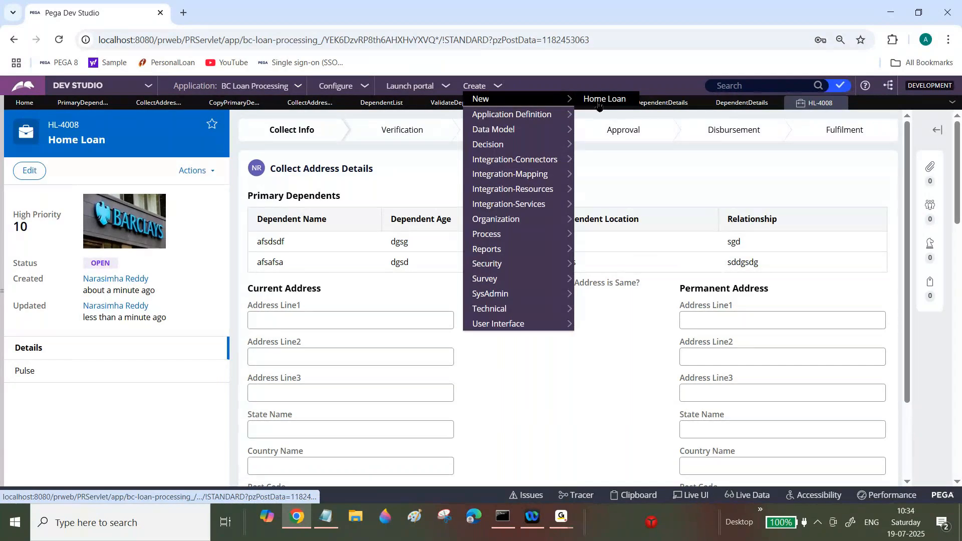
{"action": "left_click", "coordinate": [601, 99]}
{"action": "left_click", "coordinate": [840, 103]}
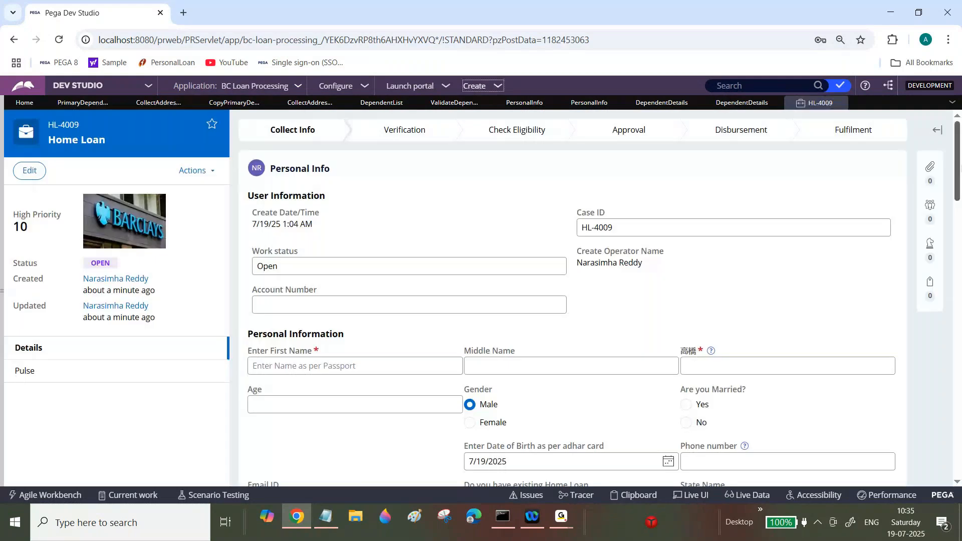
Step: Fill in the first name afsdfs, middle name a, and last name adfsdf in Personal Information
{"action": "left_click_drag", "start_coordinate": [960, 170], "coordinate": [960, 203]}
{"action": "left_click", "coordinate": [405, 205]}
{"action": "type", "text": "afsdfs"}
{"action": "key", "text": "Tab"}
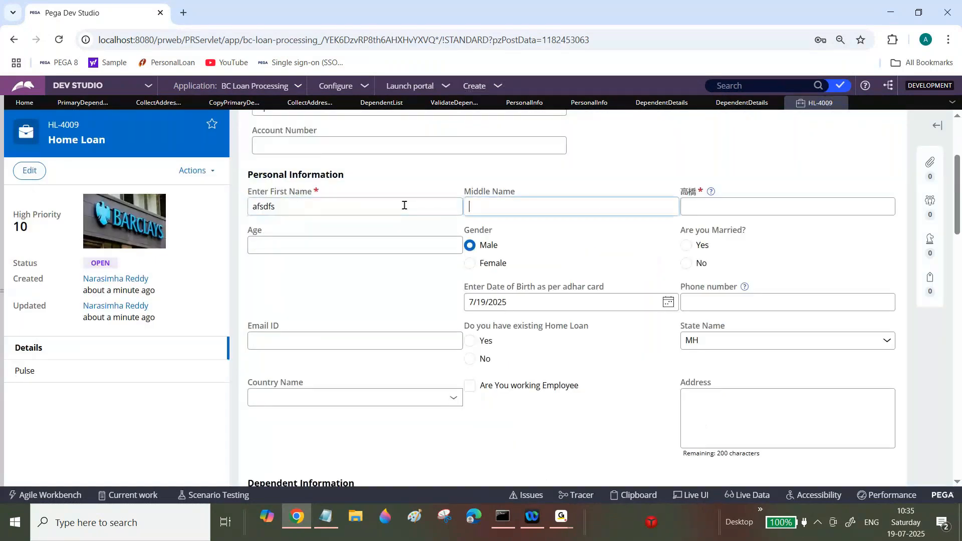
{"action": "type", "text": "a"}
{"action": "key", "text": "Tab"}
{"action": "type", "text": "adfsdf"}
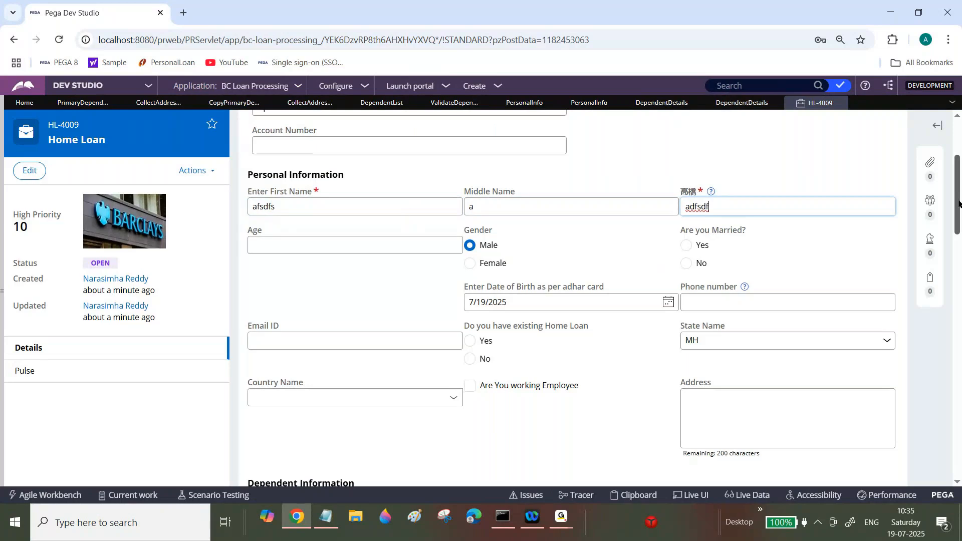
Step: Add a dependent named afsdfsd with age aga, location dg, and relationship dgsdg
{"action": "left_click_drag", "start_coordinate": [959, 203], "coordinate": [959, 257]}
{"action": "scroll", "coordinate": [455, 206], "scroll_direction": "down", "scroll_amount": 1}
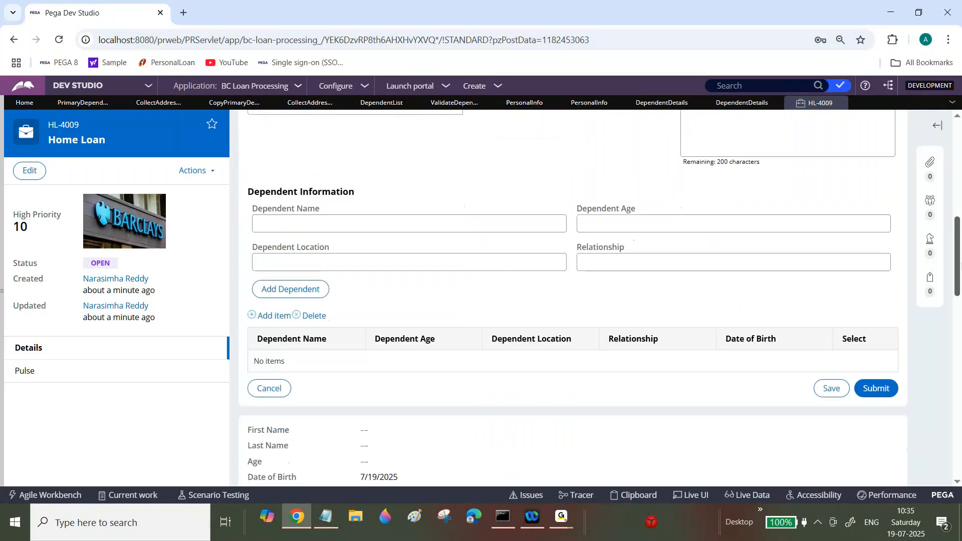
{"action": "left_click", "coordinate": [453, 214]}
{"action": "type", "text": "afsdfsd"}
{"action": "key", "text": "Tab"}
{"action": "type", "text": "aga"}
{"action": "key", "text": "Tab"}
{"action": "type", "text": "dg"}
{"action": "key", "text": "Tab"}
{"action": "type", "text": "dg"}
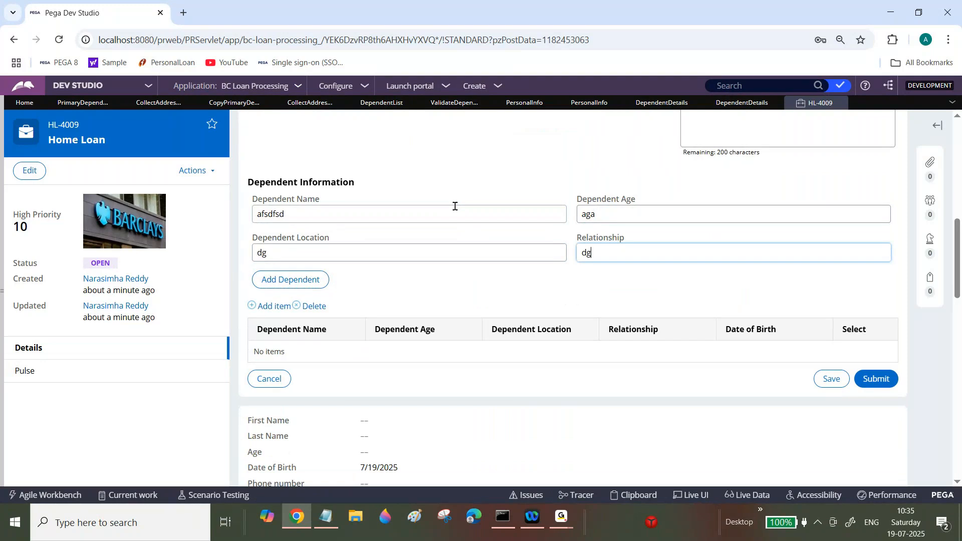
{"action": "type", "text": "sdg"}
{"action": "left_click", "coordinate": [277, 279]}
Step: Add a second dependent named asdads with age adfd, location afas, and relationship afsfd
{"action": "left_click", "coordinate": [344, 218]}
{"action": "type", "text": "asdads"}
{"action": "key", "text": "Tab"}
{"action": "type", "text": "adfd"}
{"action": "key", "text": "Tab"}
{"action": "type", "text": "afas"}
{"action": "key", "text": "Tab"}
{"action": "type", "text": "afsfd"}
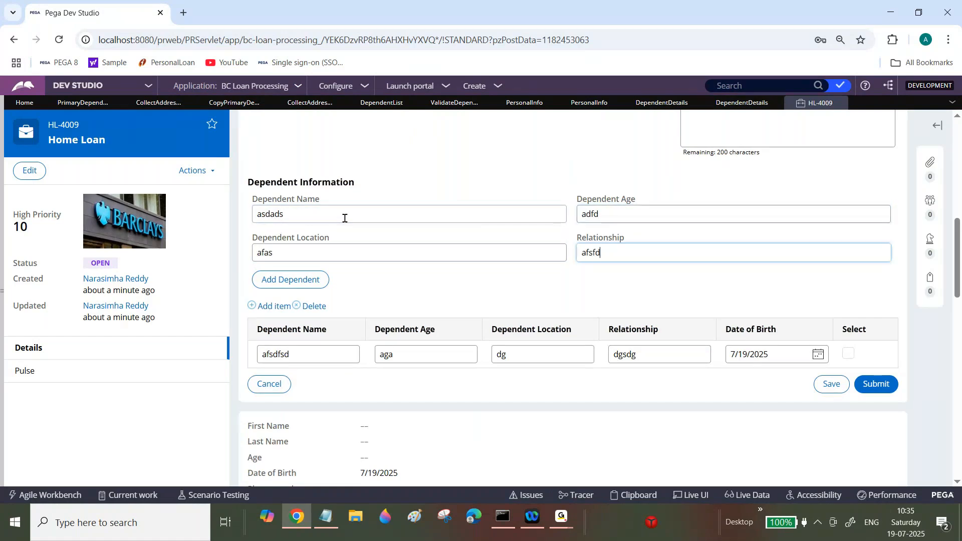
{"action": "left_click", "coordinate": [311, 280]}
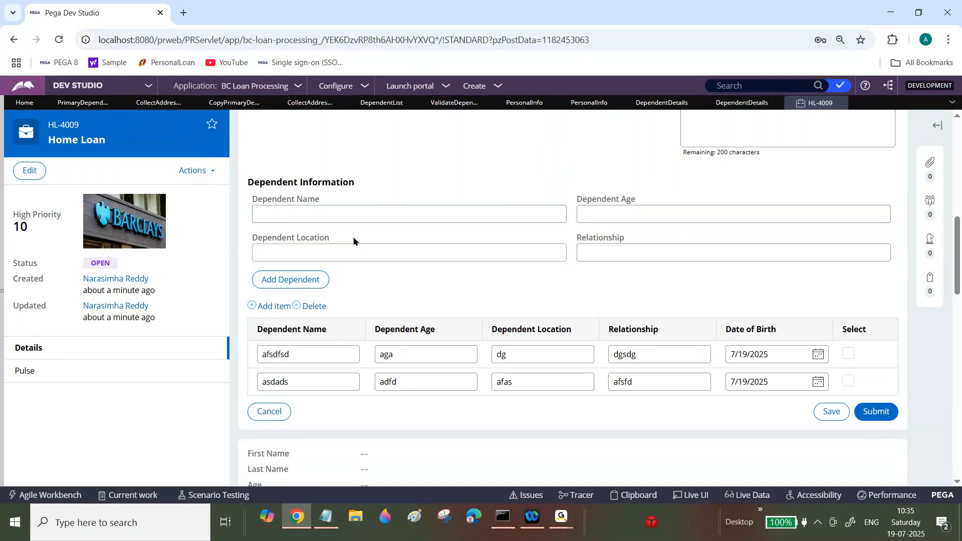
Step: Add a third dependent named adfsfsd with age sdgsd, location dsgs, and relationship sdgsdg
{"action": "left_click", "coordinate": [383, 215]}
{"action": "type", "text": "adfsfsd"}
{"action": "key", "text": "Tab"}
{"action": "type", "text": "sdgsd"}
{"action": "key", "text": "Tab"}
{"action": "type", "text": "dsgs"}
{"action": "key", "text": "Tab"}
{"action": "type", "text": "sdgsdg"}
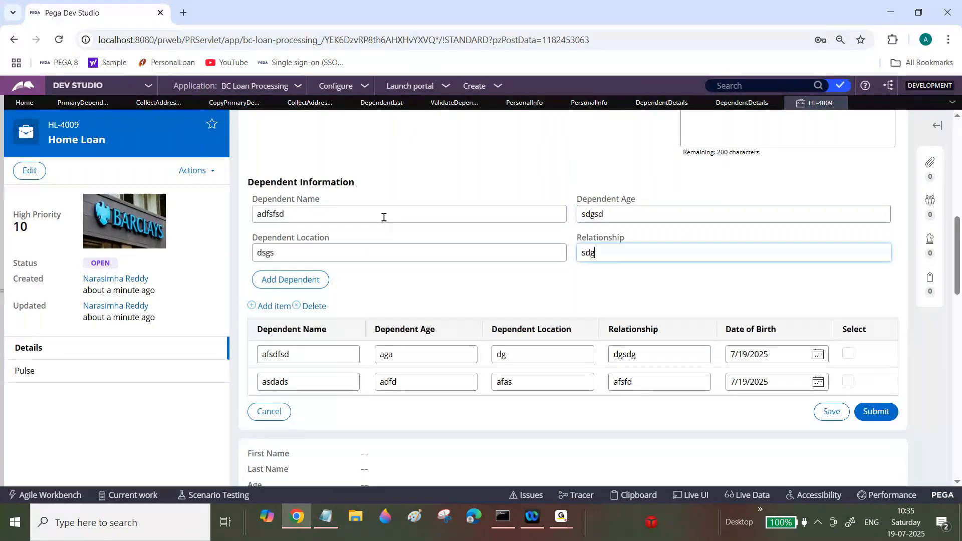
{"action": "left_click", "coordinate": [297, 282]}
Step: Add a fourth dependent named afsd with age fdh, location shg, and relationship sdgs
{"action": "left_click", "coordinate": [347, 216]}
{"action": "type", "text": "afsd"}
{"action": "key", "text": "Tab"}
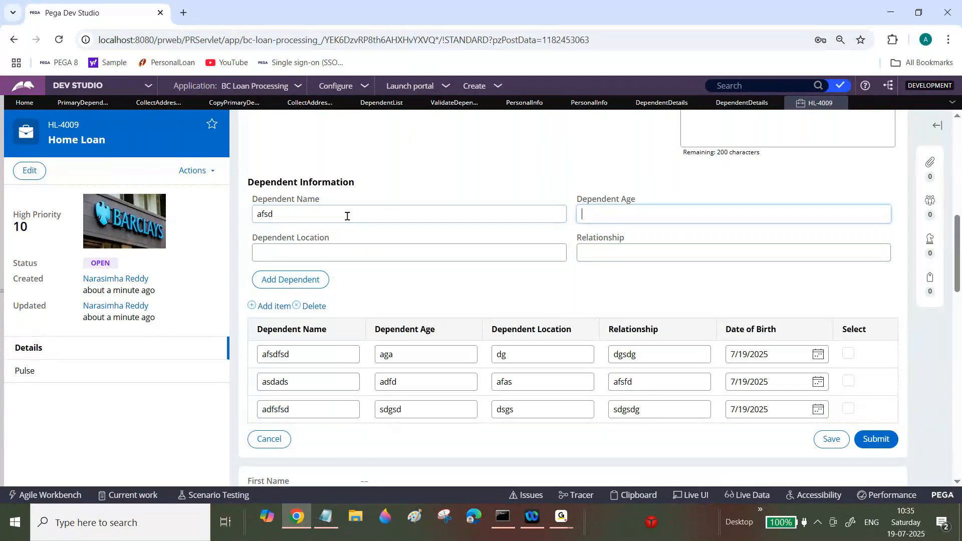
{"action": "type", "text": "fdh"}
{"action": "key", "text": "Tab"}
{"action": "type", "text": "shg"}
{"action": "key", "text": "Tab"}
{"action": "type", "text": "sdgs"}
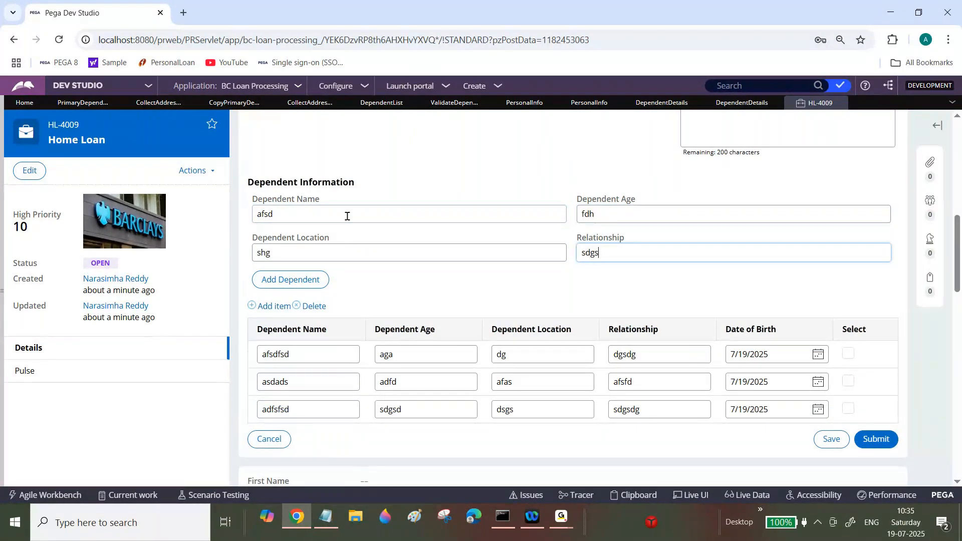
{"action": "left_click", "coordinate": [293, 286]}
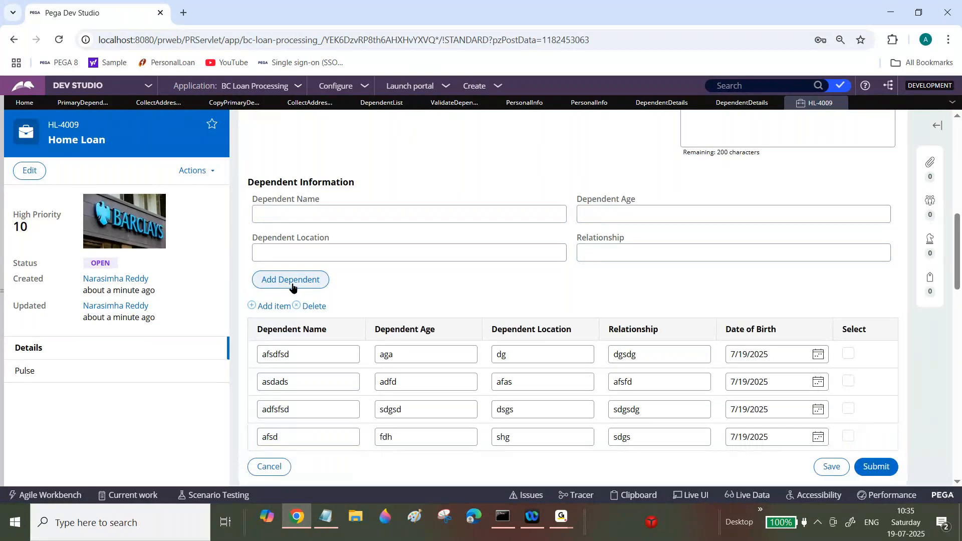
Step: Rename the third dependent in the table to Suman
{"action": "double_click", "coordinate": [331, 404]}
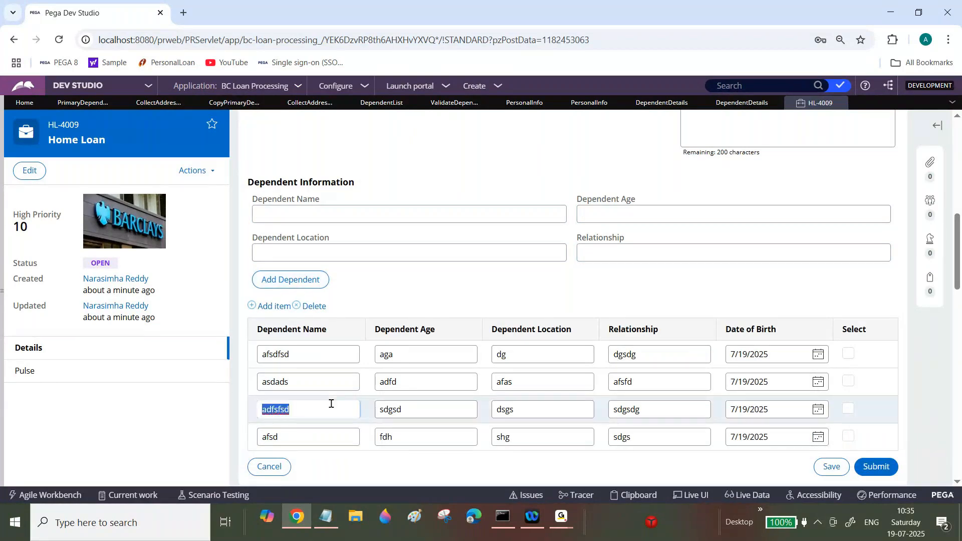
{"action": "type", "text": "Suman"}
Step: Select only the Suman dependent and submit the Personal Info assignment
{"action": "left_click", "coordinate": [848, 408]}
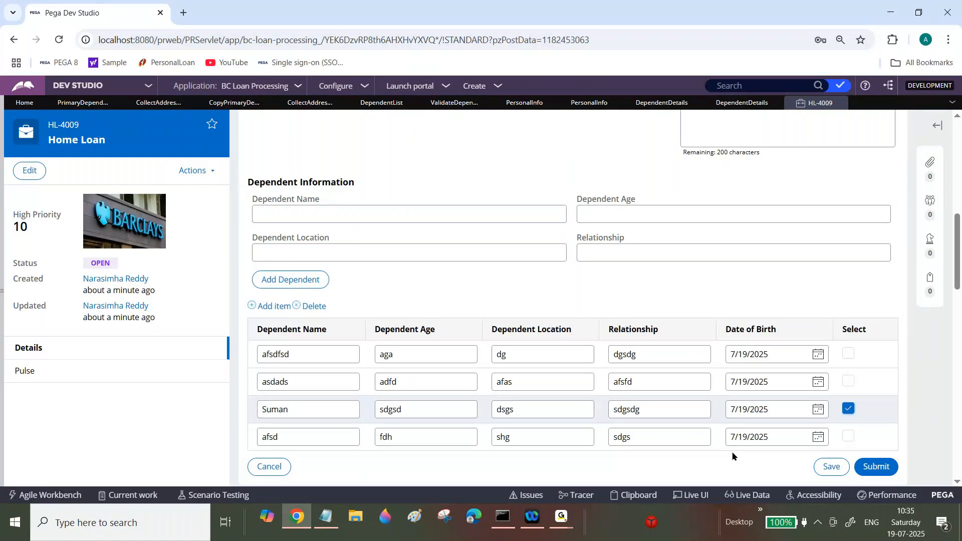
{"action": "left_click", "coordinate": [876, 466]}
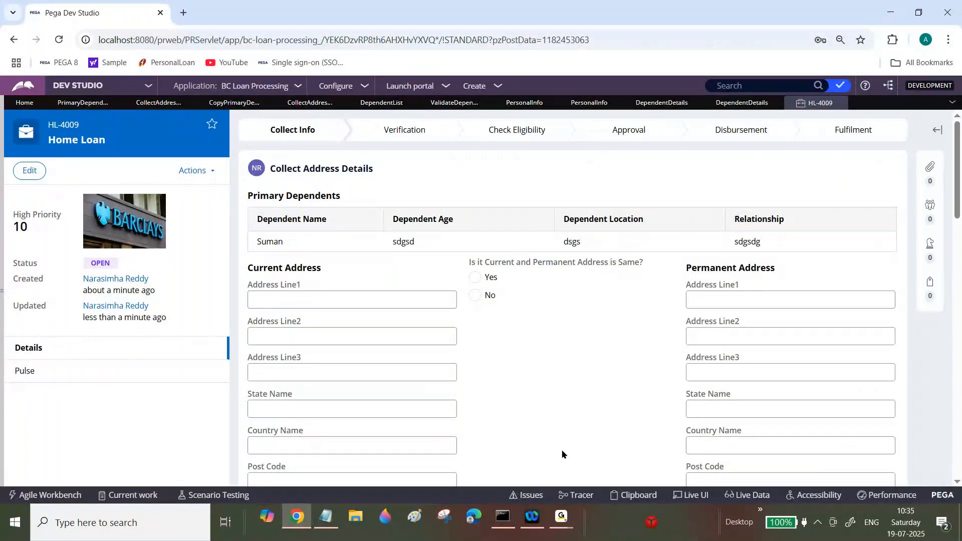
{"action": "mouse_move", "coordinate": [567, 505]}
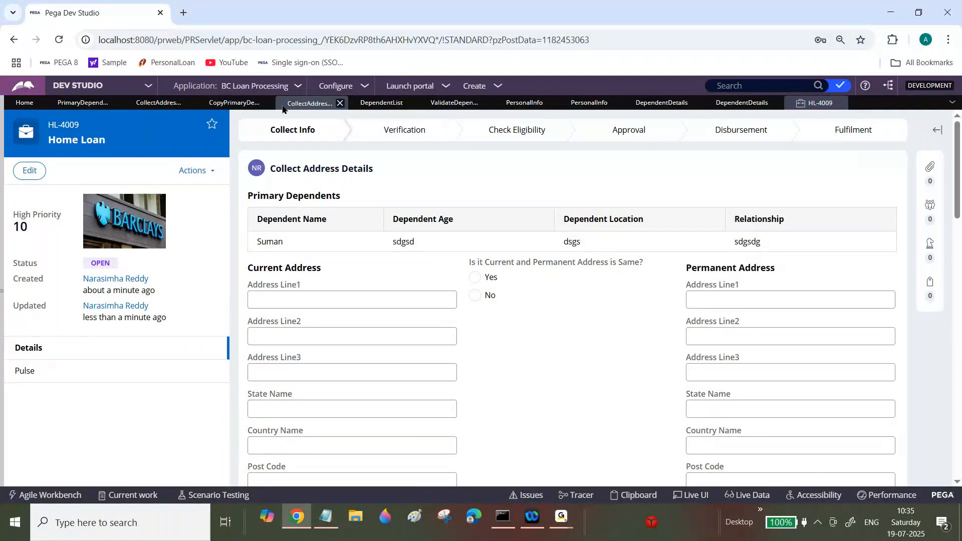
Step: Disable the Append and Map to row in the Copy Primary Dependent Details data transform
{"action": "left_click", "coordinate": [240, 103]}
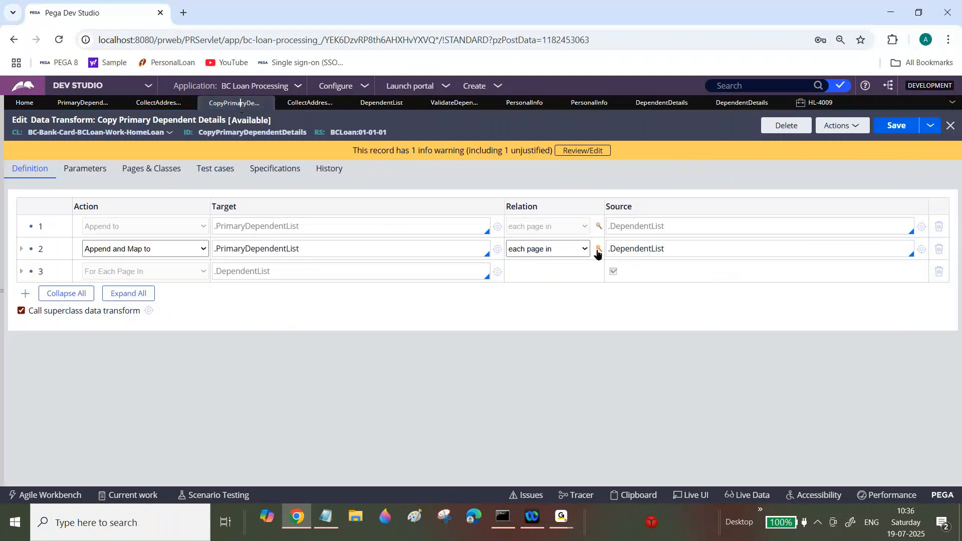
{"action": "left_click", "coordinate": [597, 251]}
{"action": "left_click", "coordinate": [334, 344]}
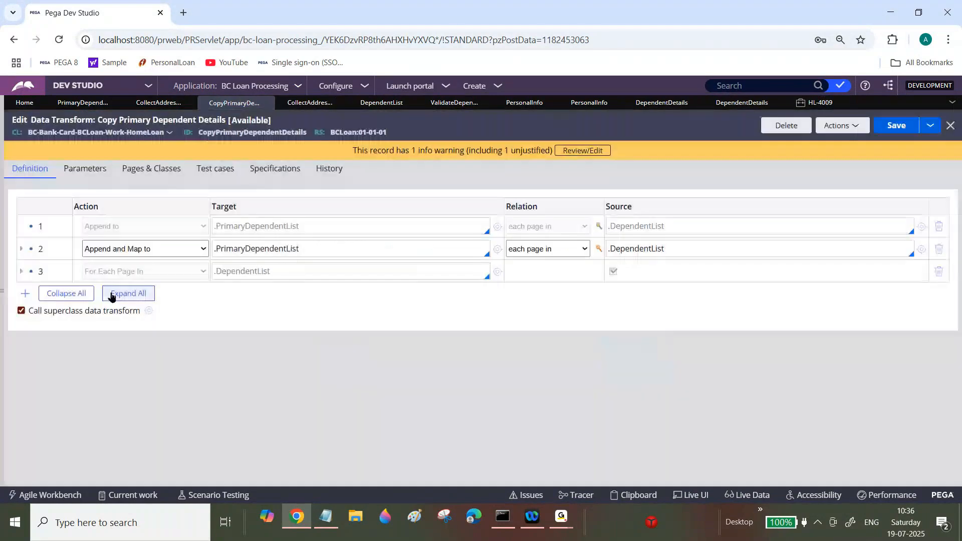
{"action": "right_click", "coordinate": [49, 247]}
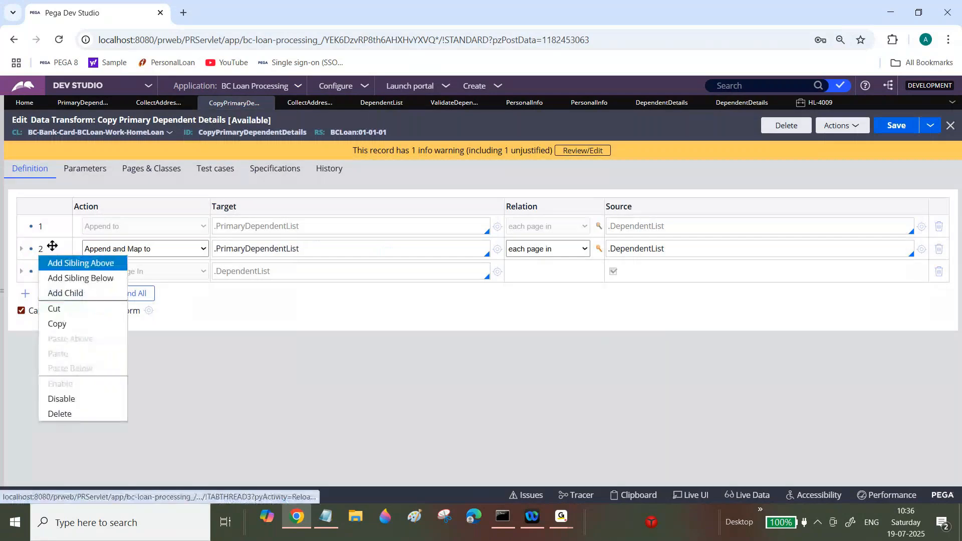
{"action": "left_click", "coordinate": [60, 398]}
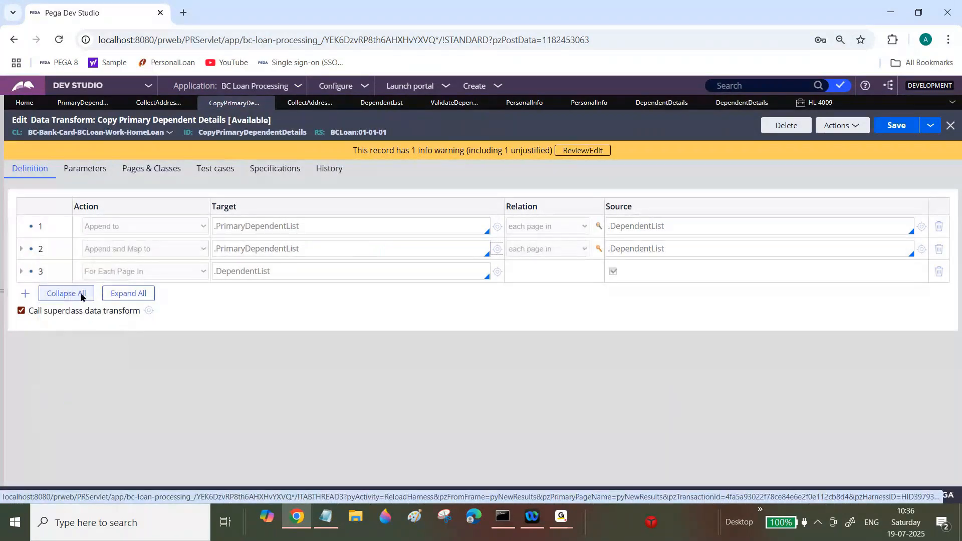
Step: Enable the For Each Page In row over .DependentList and save the data transform
{"action": "right_click", "coordinate": [47, 271]}
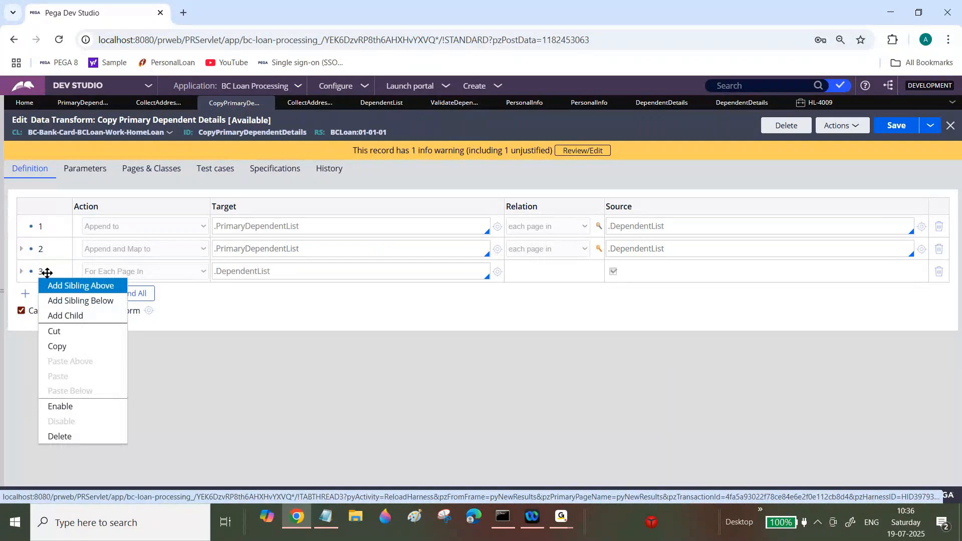
{"action": "left_click", "coordinate": [68, 347]}
{"action": "double_click", "coordinate": [241, 266]}
{"action": "left_click_drag", "start_coordinate": [241, 266], "coordinate": [82, 272]}
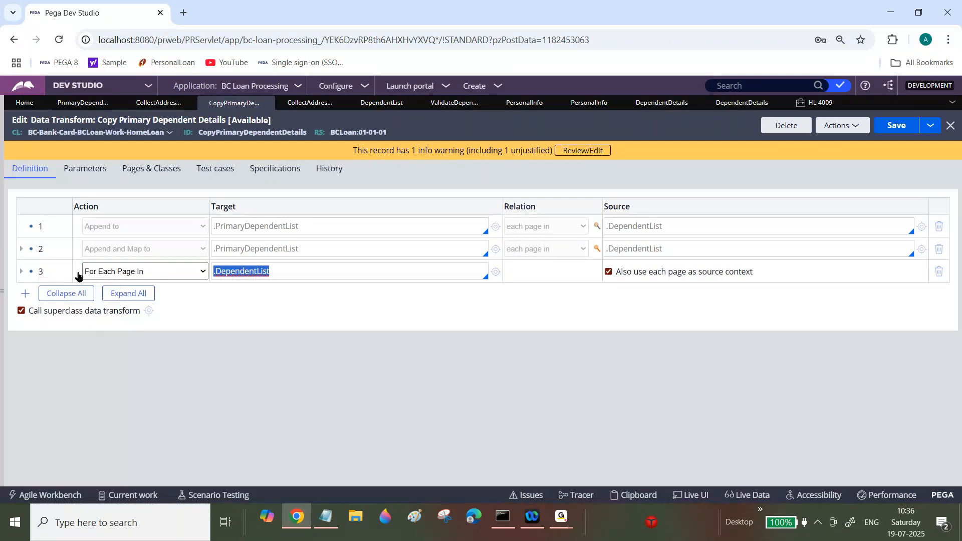
{"action": "left_click", "coordinate": [20, 271]}
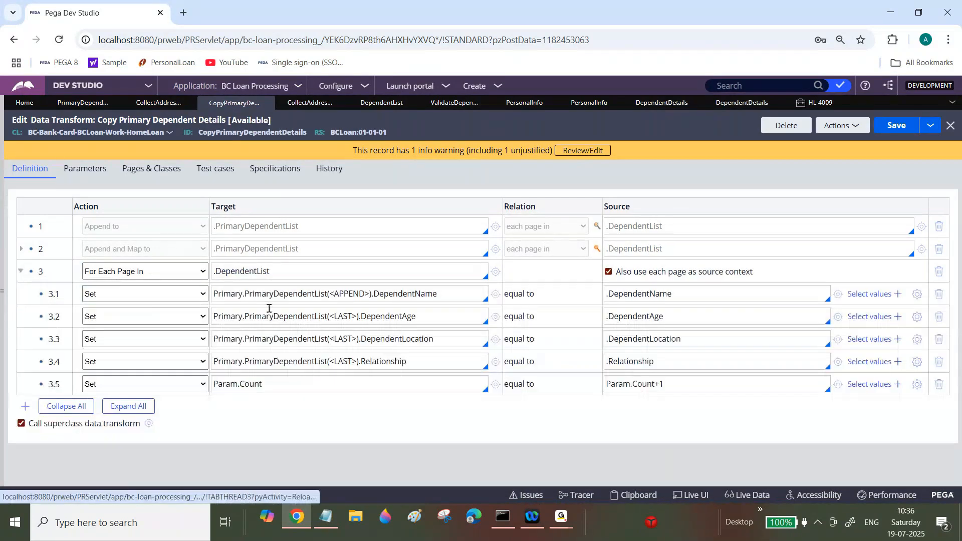
{"action": "left_click", "coordinate": [914, 129]}
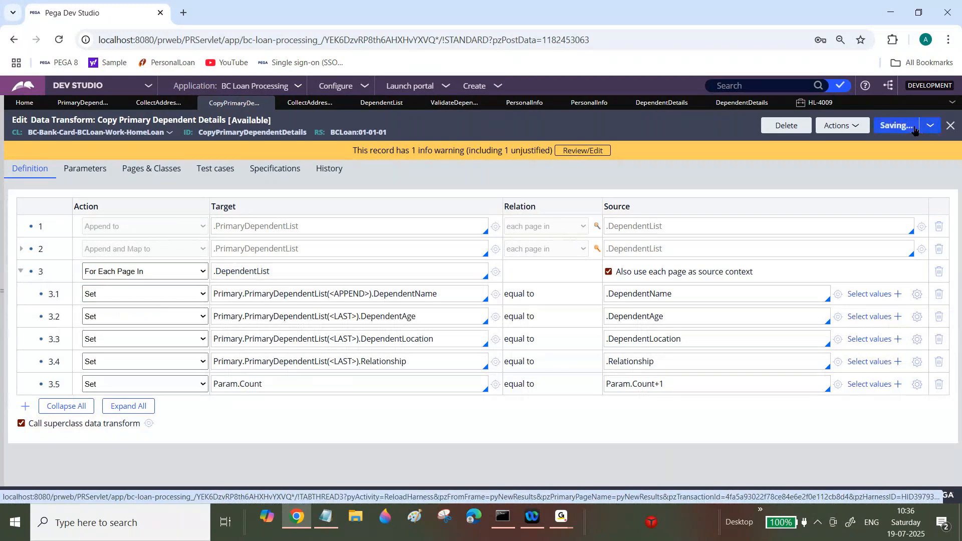
Step: Add a When step at the top of the For Each Page In loop with condition .pySelected==true
{"action": "triple_click", "coordinate": [252, 271]}
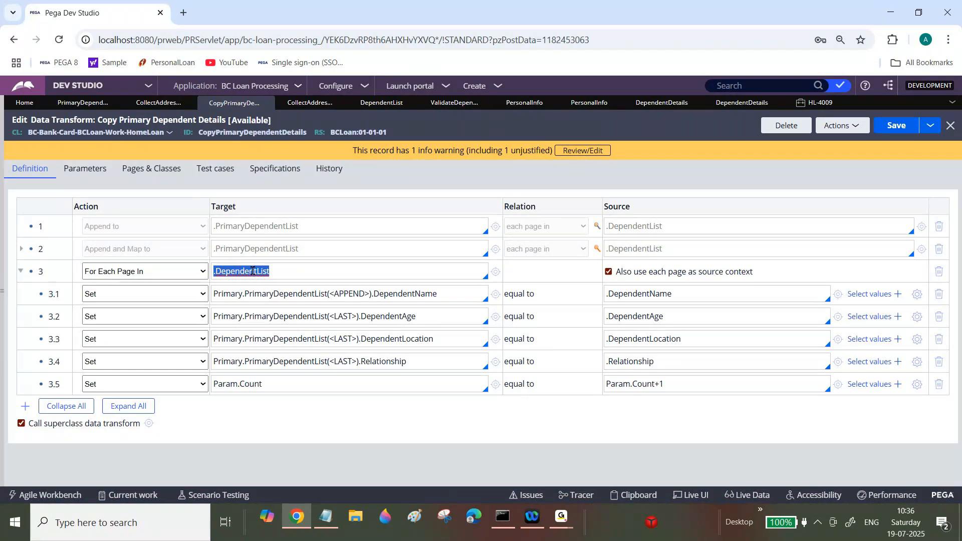
{"action": "right_click", "coordinate": [52, 294]}
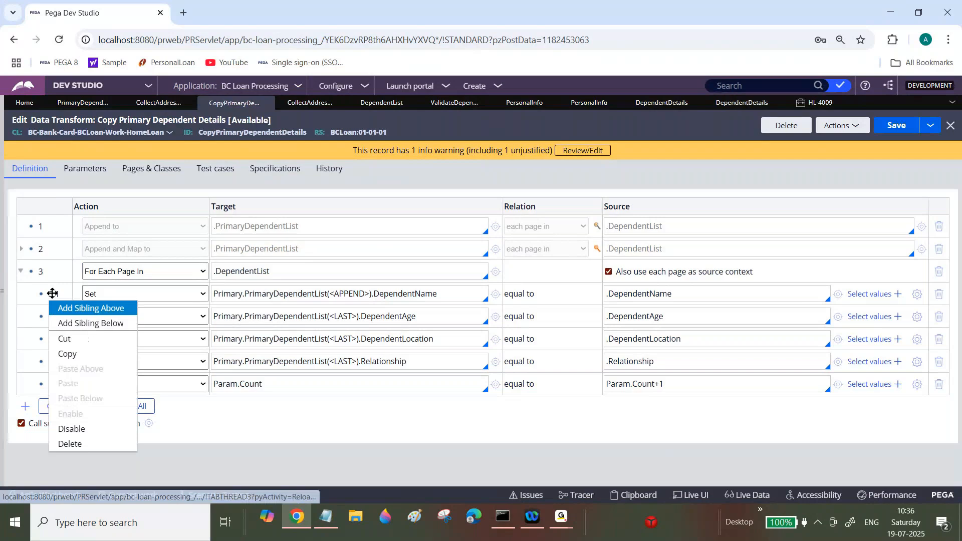
{"action": "left_click", "coordinate": [91, 308]}
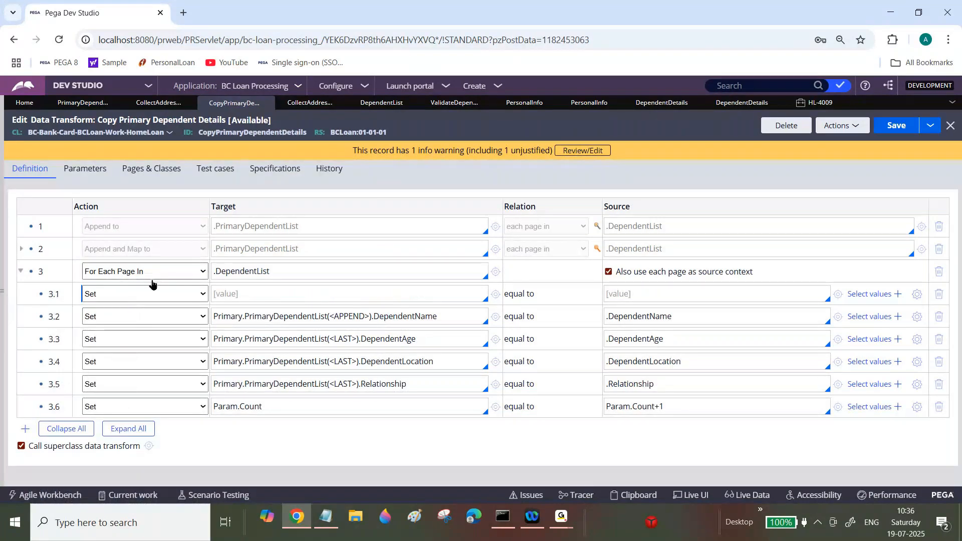
{"action": "left_click", "coordinate": [197, 295]}
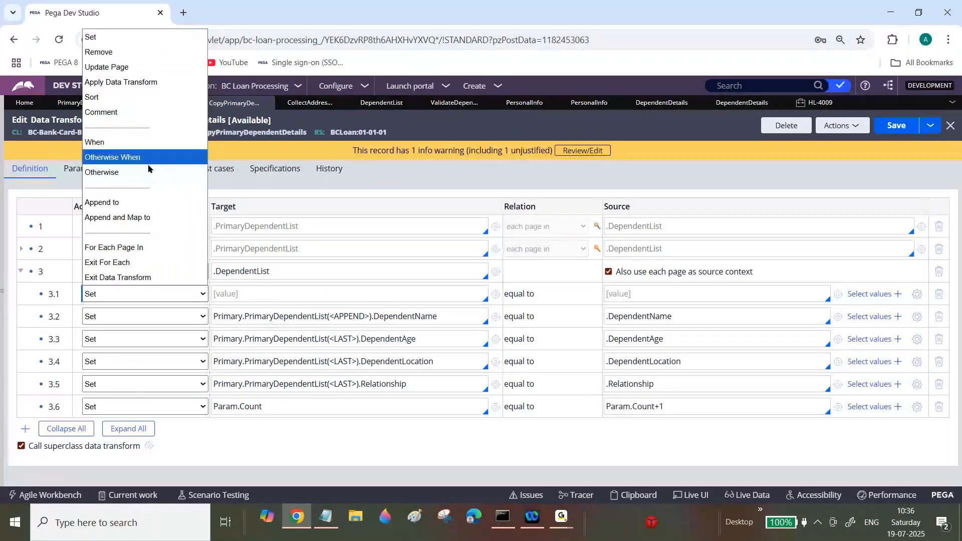
{"action": "left_click", "coordinate": [145, 149]}
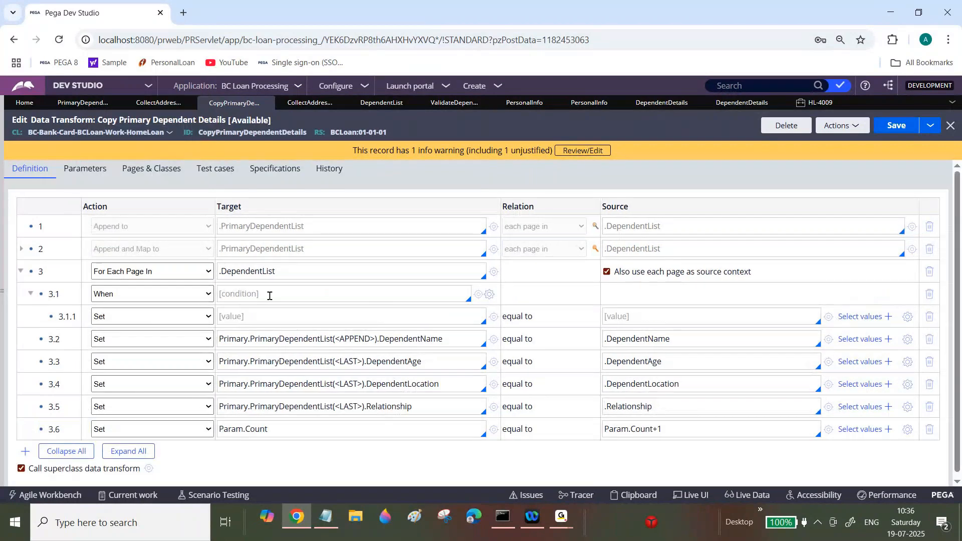
{"action": "left_click", "coordinate": [269, 295]}
{"action": "type", "text": "."}
{"action": "double_click", "coordinate": [249, 271]}
{"action": "key", "text": "ctrl+a"}
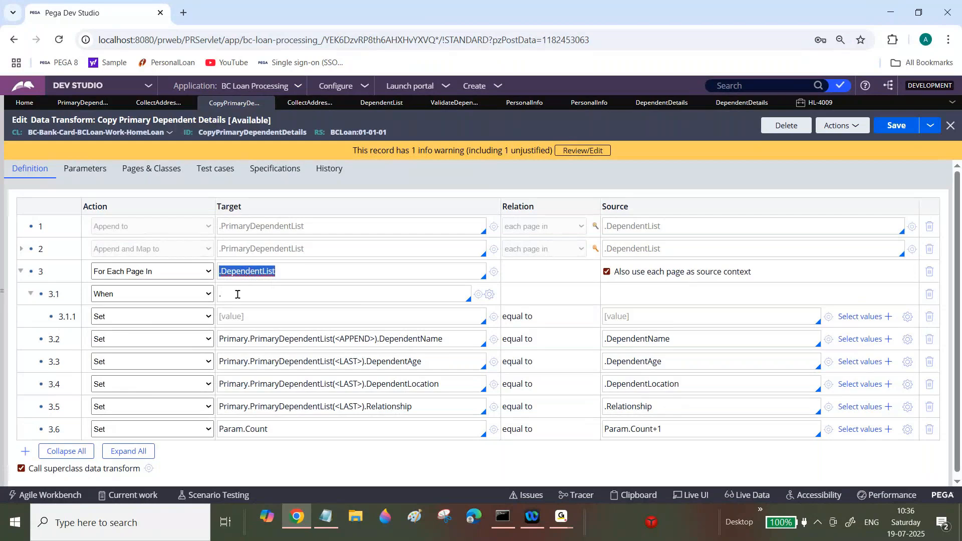
{"action": "left_click", "coordinate": [237, 294]}
{"action": "type", "text": "pySelec"}
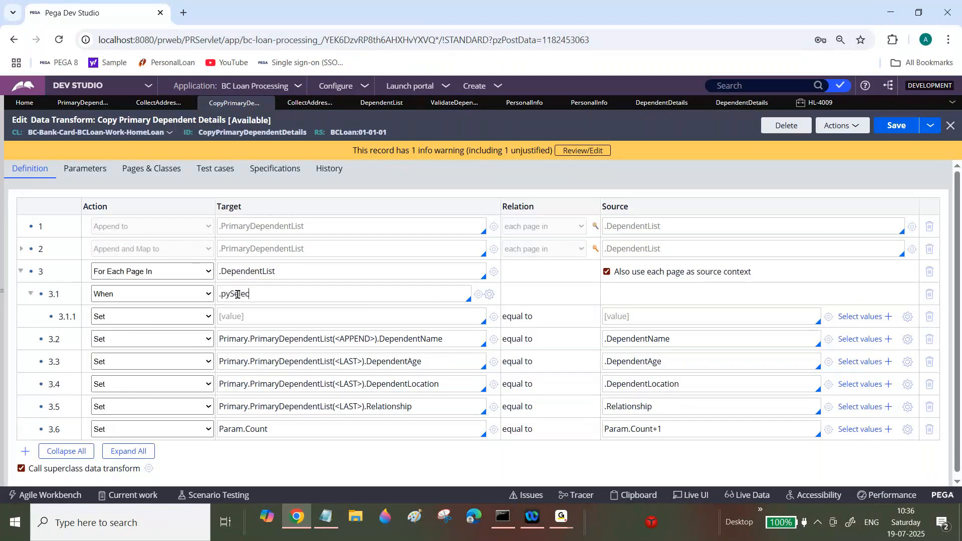
{"action": "type", "text": "ted==true"}
Step: Move the four Set rows and the Param.Count row inside the When condition
{"action": "left_click", "coordinate": [47, 317]}
{"action": "left_click_drag", "start_coordinate": [43, 312], "coordinate": [57, 306]}
{"action": "left_click_drag", "start_coordinate": [63, 365], "coordinate": [42, 329]}
{"action": "left_click_drag", "start_coordinate": [61, 385], "coordinate": [42, 349]}
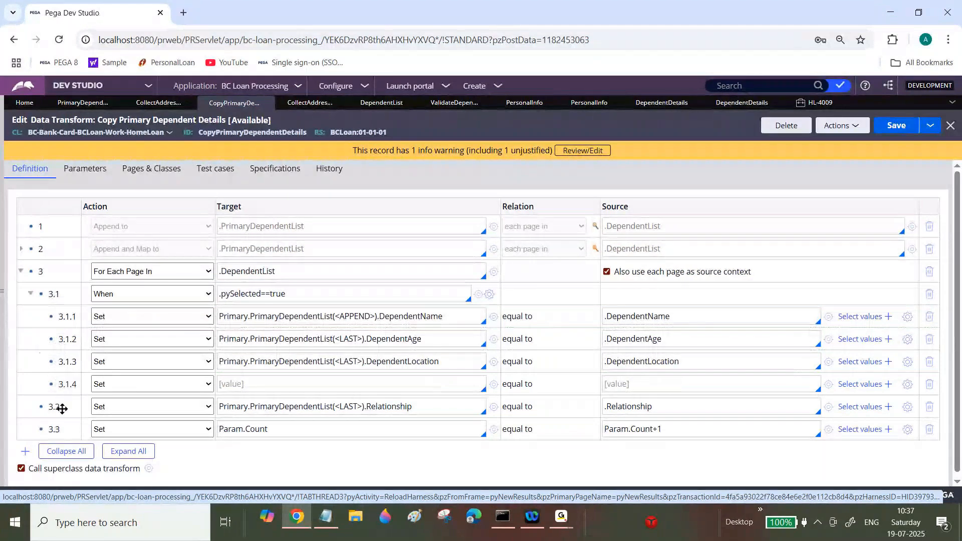
{"action": "left_click_drag", "start_coordinate": [62, 409], "coordinate": [49, 386]}
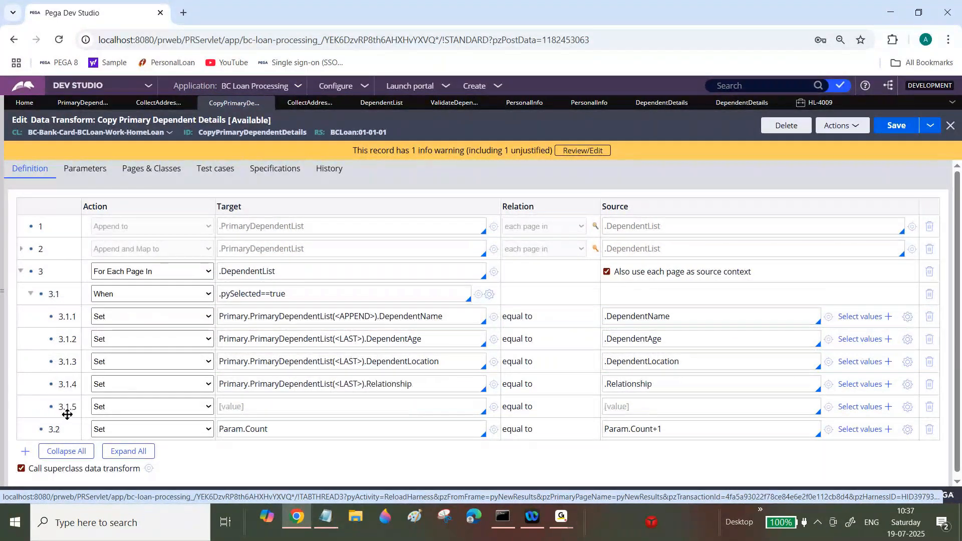
{"action": "left_click_drag", "start_coordinate": [62, 428], "coordinate": [53, 396]}
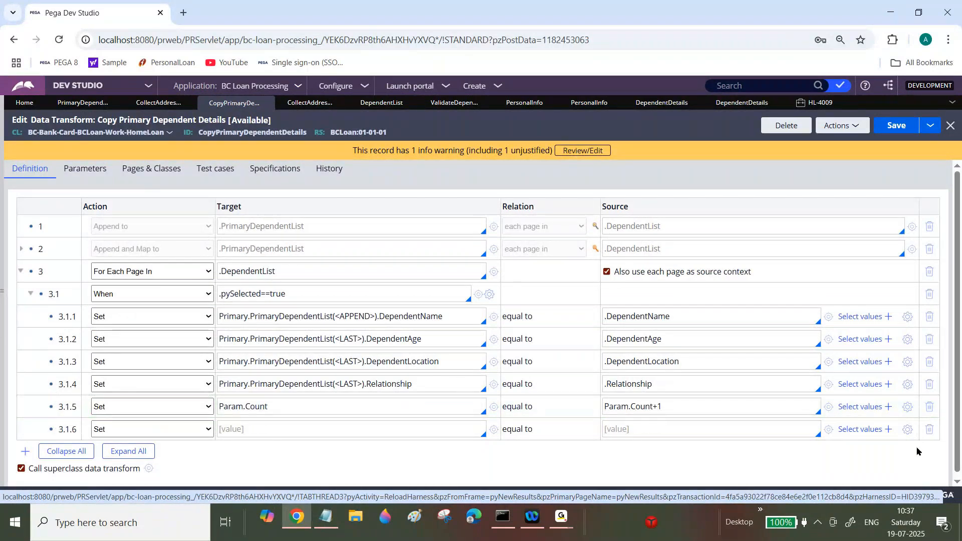
Step: Delete the empty Set row and the Param.Count row from the When block
{"action": "left_click", "coordinate": [929, 429]}
{"action": "left_click", "coordinate": [938, 407]}
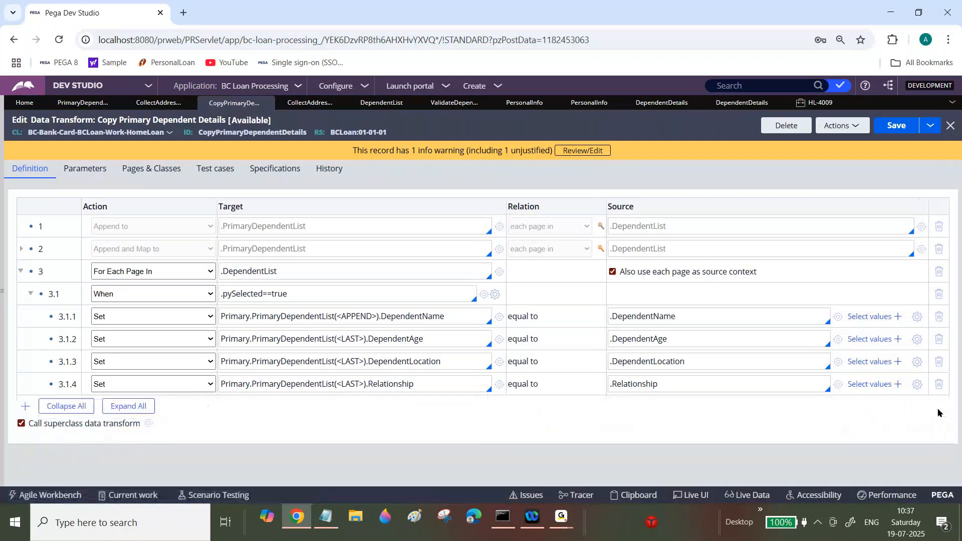
Step: Save the Copy Primary Dependent Details data transform
{"action": "left_click", "coordinate": [909, 132]}
{"action": "triple_click", "coordinate": [249, 272]}
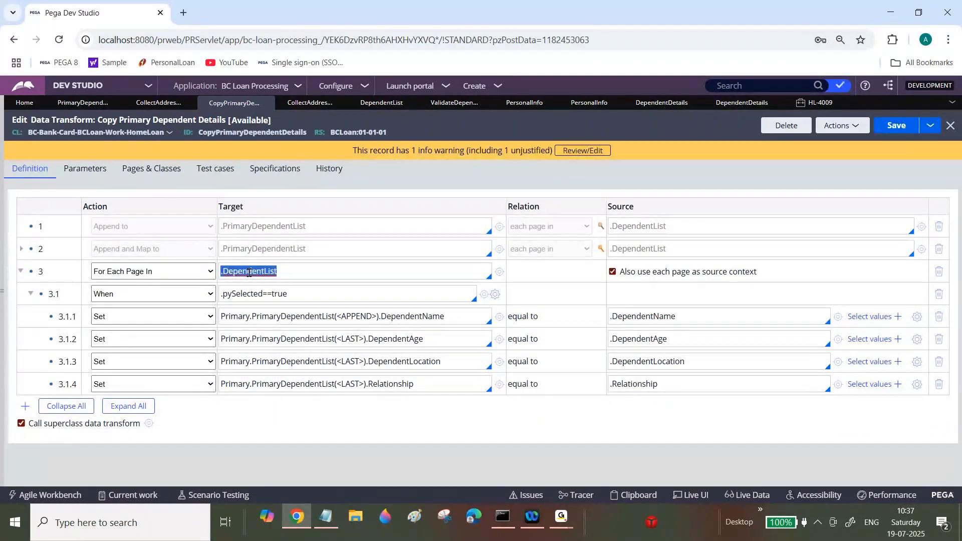
{"action": "triple_click", "coordinate": [258, 295]}
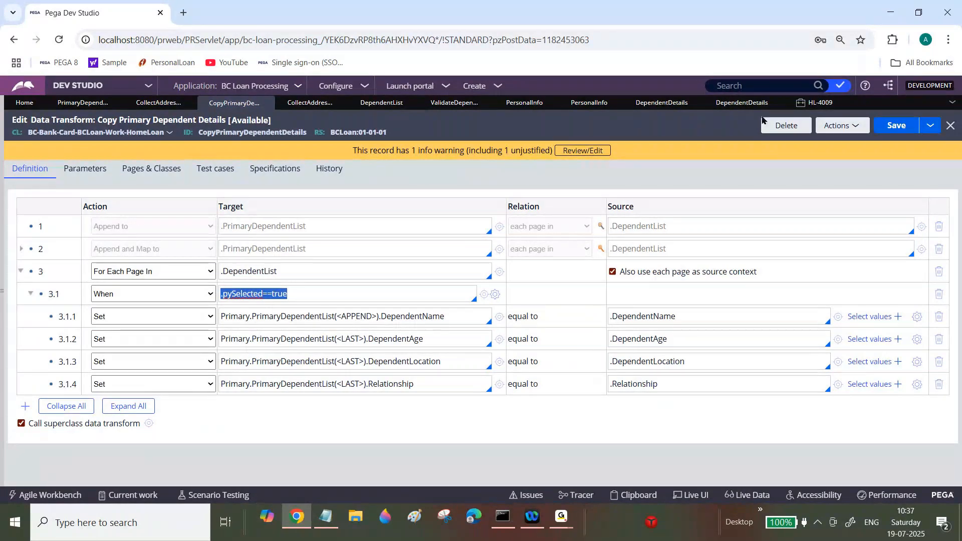
Step: Open the HL-4010 case and enter sample first, middle and last names on the Personal Info form
{"action": "left_click", "coordinate": [840, 103]}
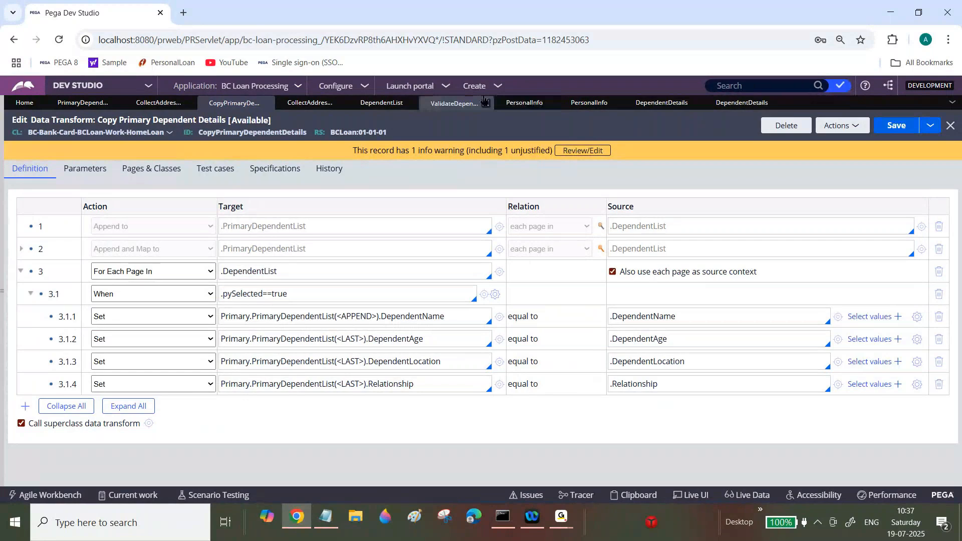
{"action": "left_click", "coordinate": [595, 104]}
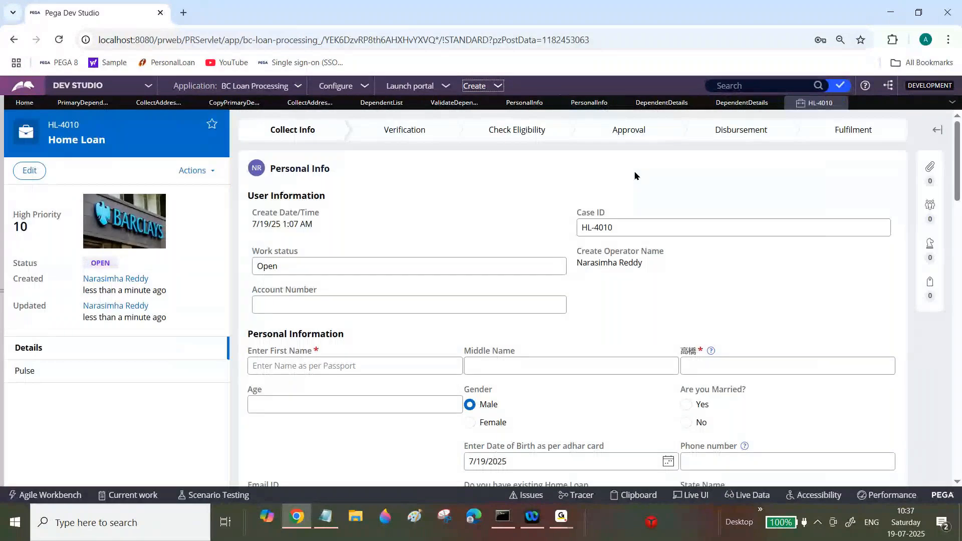
{"action": "scroll", "coordinate": [453, 191], "scroll_direction": "down", "scroll_amount": 3}
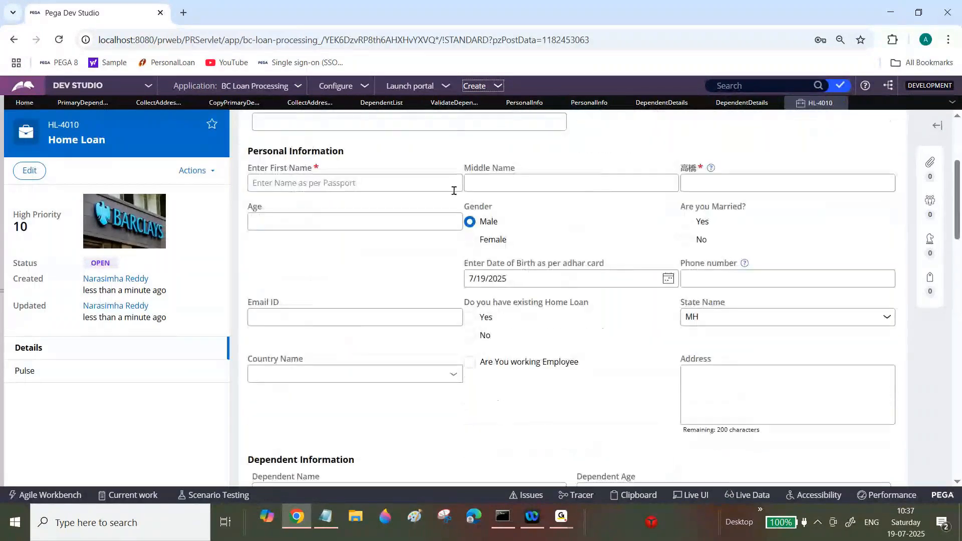
{"action": "left_click", "coordinate": [441, 181]}
{"action": "type", "text": "fsdfsdf"}
{"action": "key", "text": "Tab"}
{"action": "type", "text": "af"}
{"action": "key", "text": "Tab"}
{"action": "type", "text": "asfasf"}
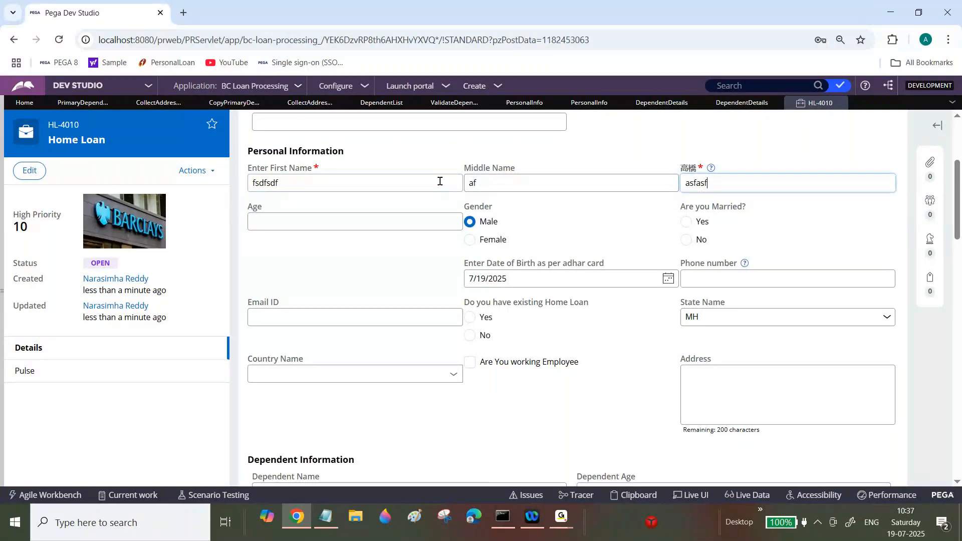
{"action": "left_click_drag", "start_coordinate": [953, 199], "coordinate": [959, 247]}
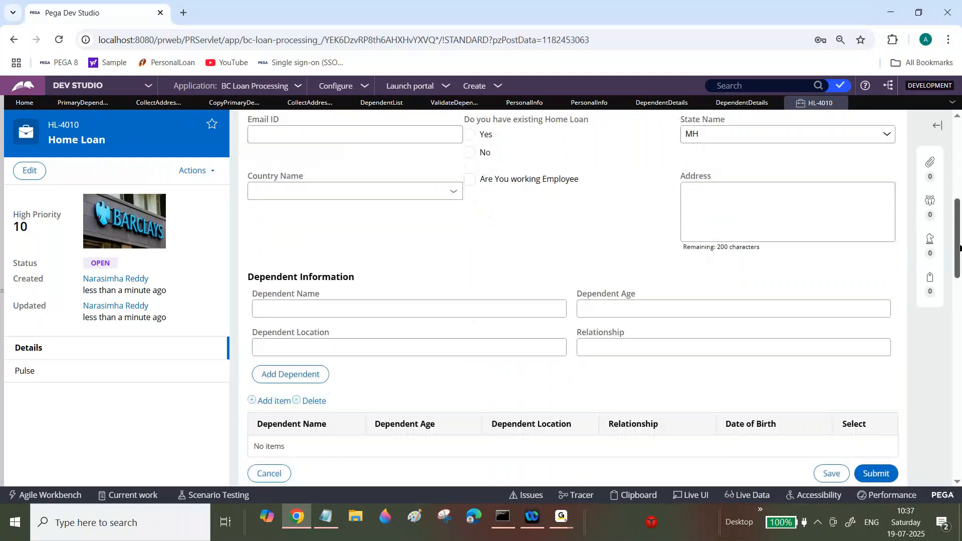
Step: Enter a first dependent's name, age, location and relationship, and add it to the dependent list
{"action": "left_click", "coordinate": [486, 307]}
{"action": "type", "text": "afasf"}
{"action": "key", "text": "Tab"}
{"action": "type", "text": "afa"}
{"action": "key", "text": "Tab"}
{"action": "type", "text": "agfsdg"}
{"action": "key", "text": "Tab"}
{"action": "type", "text": "sdgsdg"}
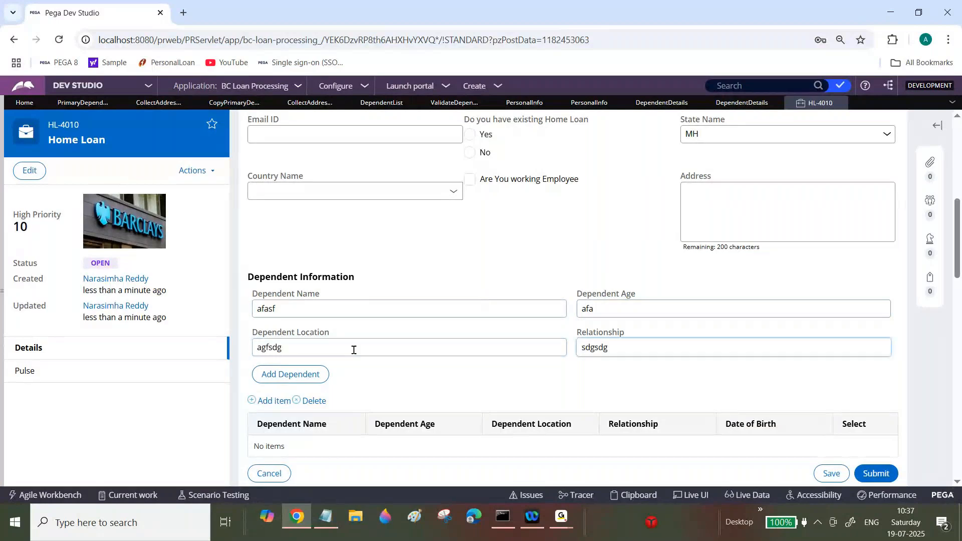
{"action": "left_click", "coordinate": [311, 377]}
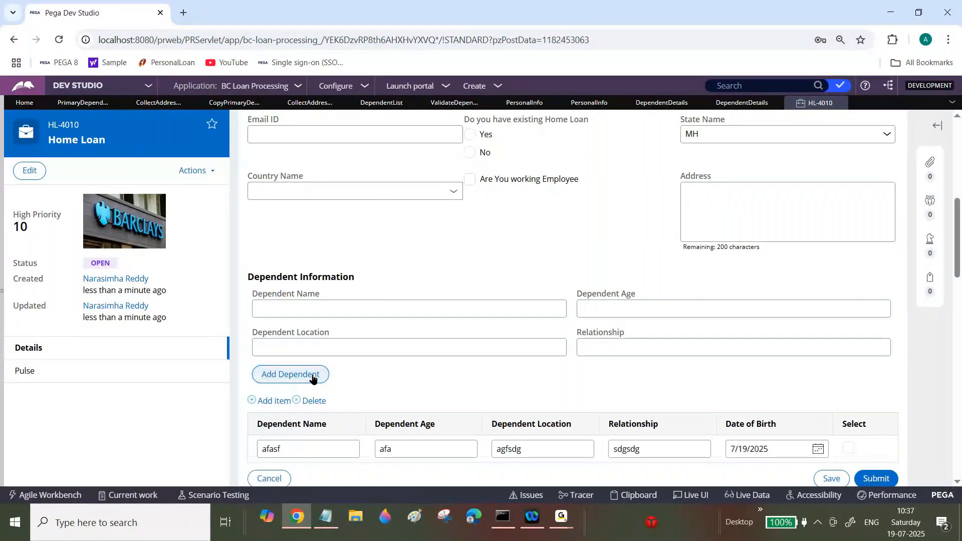
Step: Enter a second dependent's details and add it to the dependent list
{"action": "left_click", "coordinate": [361, 308]}
{"action": "type", "text": "adfsdg"}
{"action": "key", "text": "Tab"}
{"action": "type", "text": "sdg"}
{"action": "key", "text": "Tab"}
{"action": "type", "text": "dsgs"}
{"action": "key", "text": "Tab"}
{"action": "type", "text": "gdfd"}
{"action": "left_click", "coordinate": [291, 374]}
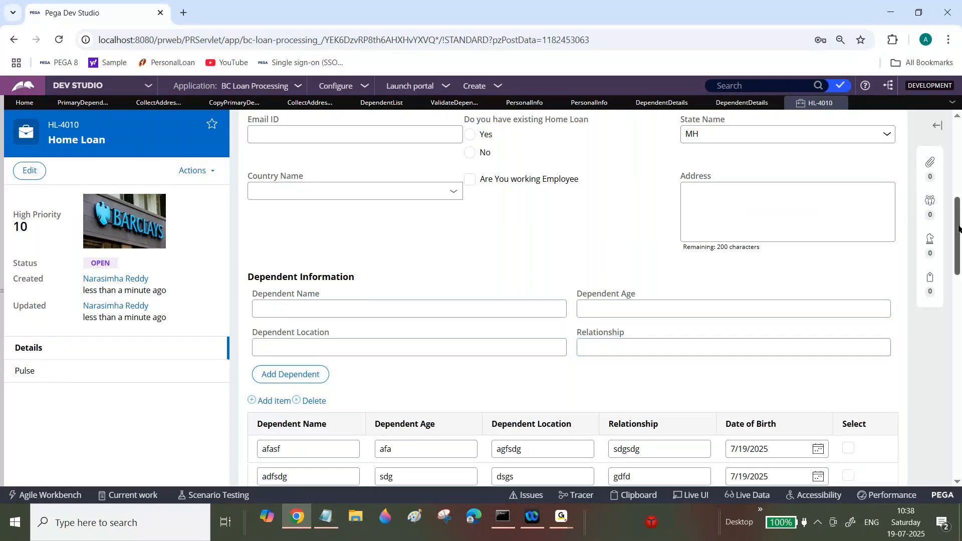
Step: Select only the first dependent, submit the form, and close the case tab
{"action": "left_click_drag", "start_coordinate": [958, 228], "coordinate": [894, 268]}
{"action": "left_click", "coordinate": [848, 266]}
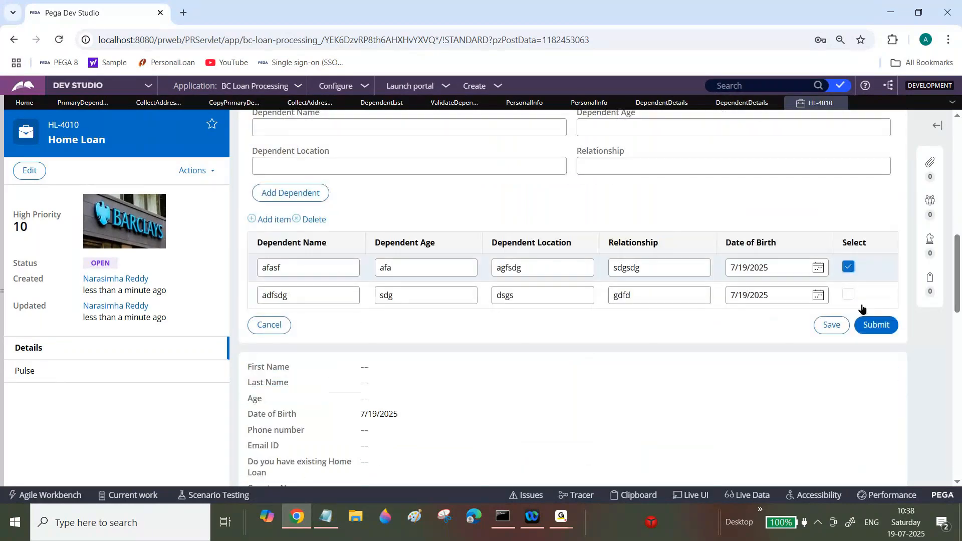
{"action": "left_click", "coordinate": [875, 328]}
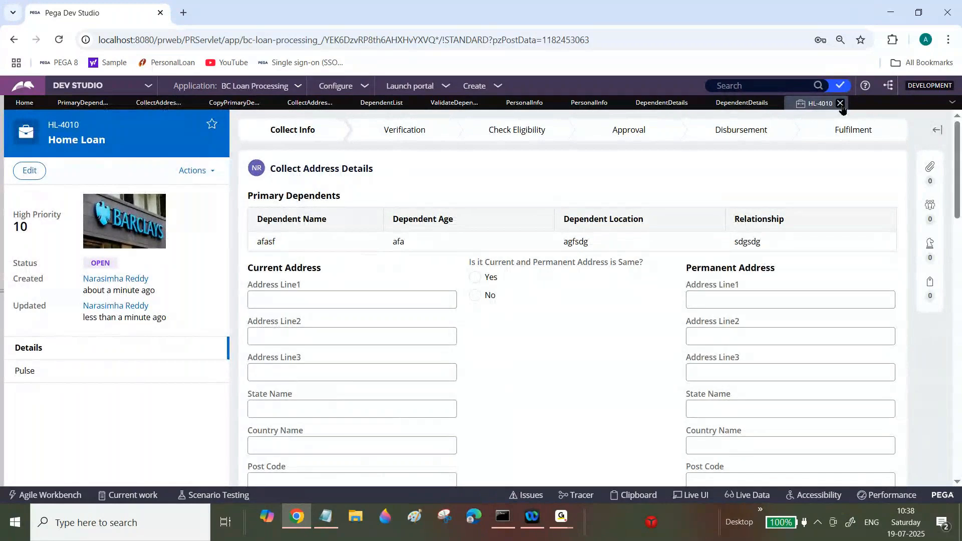
{"action": "left_click", "coordinate": [840, 103]}
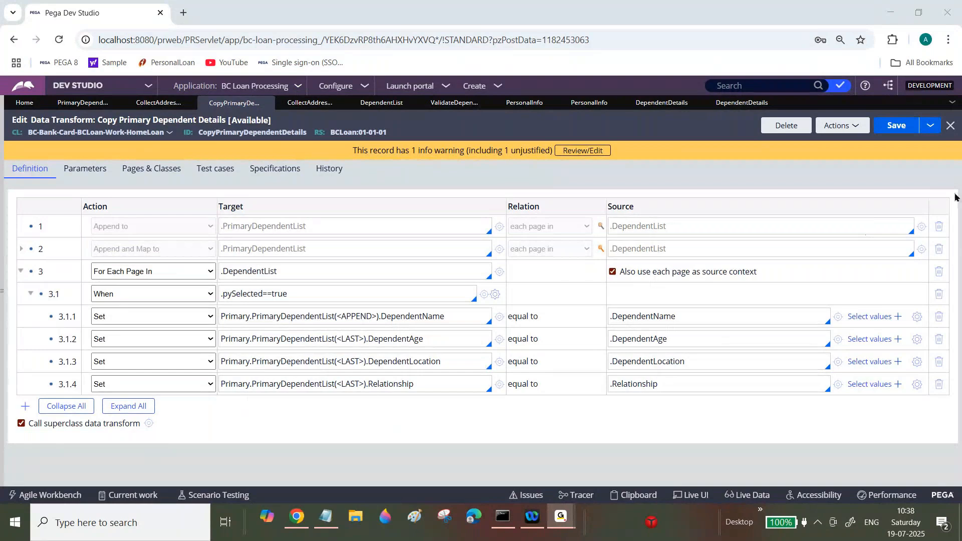
Step: Switch to Notepad and type a 'Students' heading at the end of the notes
{"action": "left_click", "coordinate": [326, 519]}
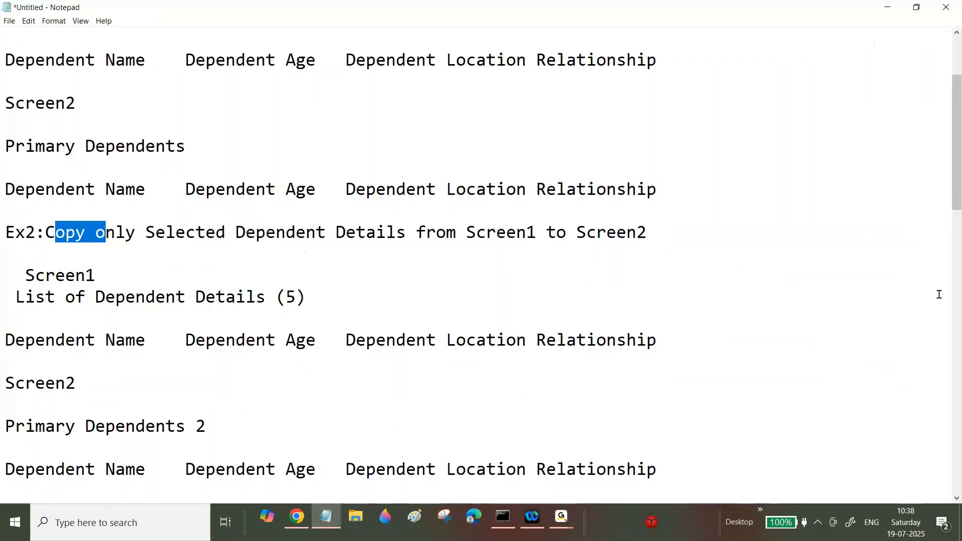
{"action": "left_click_drag", "start_coordinate": [957, 142], "coordinate": [957, 424]}
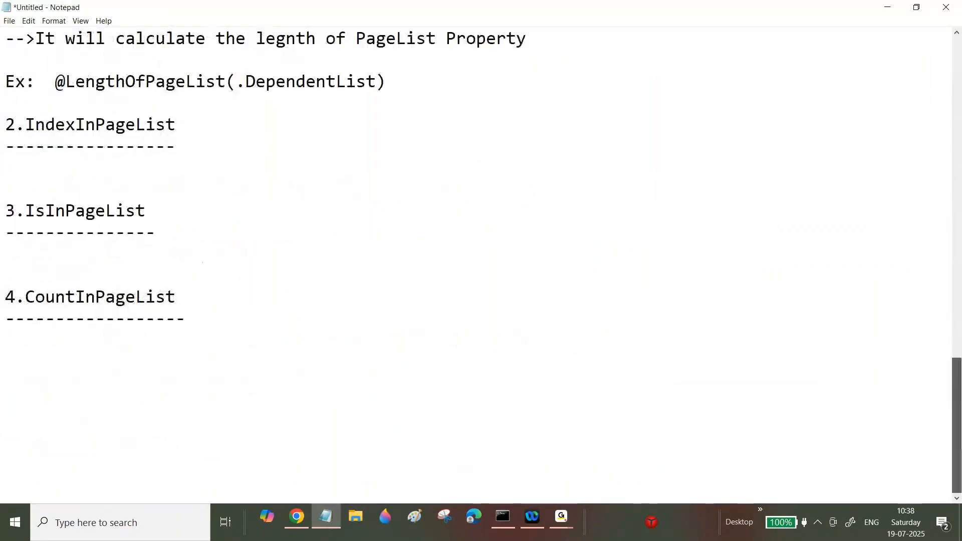
{"action": "key", "text": "Return"}
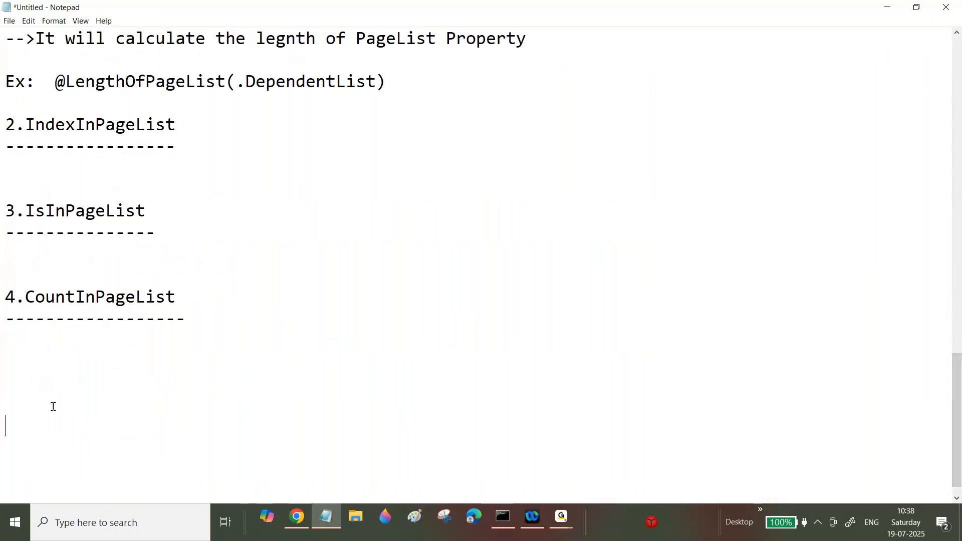
{"action": "type", "text": "Looking"}
{"action": "key", "text": "BackSpace"}
{"action": "key", "text": "BackSpace"}
{"action": "key", "text": "BackSpace"}
{"action": "type", "text": "inf"}
{"action": "key", "text": "BackSpace"}
{"action": "key", "text": "BackSpace"}
{"action": "key", "text": "BackSpace"}
{"action": "key", "text": "BackSpace"}
{"action": "key", "text": "BackSpace"}
{"action": "key", "text": "BackSpace"}
{"action": "key", "text": "BackSpace"}
{"action": "key", "text": "BackSpace"}
{"action": "key", "text": "Return"}
{"action": "key", "text": "Return"}
{"action": "type", "text": "Student"}
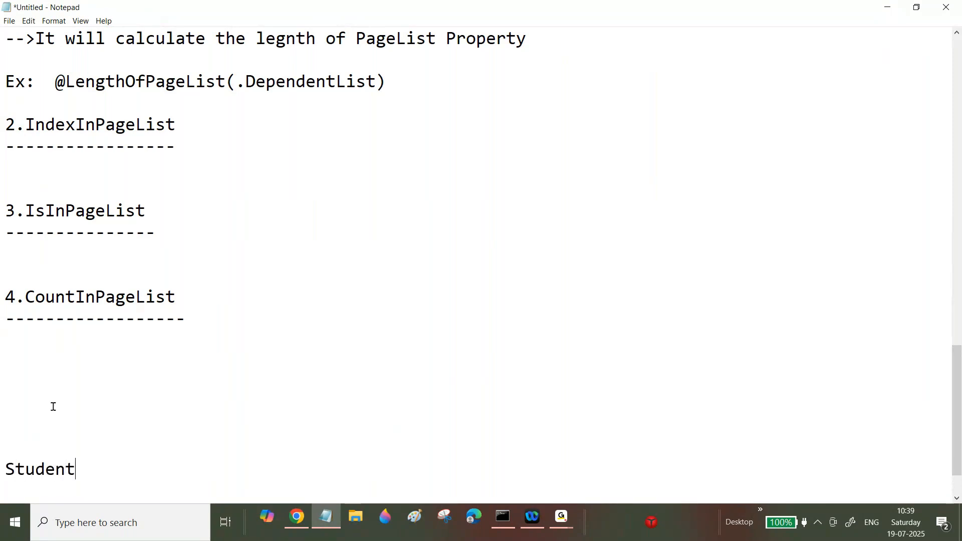
{"action": "type", "text": "Li"}
{"action": "key", "text": "BackSpace"}
{"action": "key", "text": "BackSpace"}
{"action": "type", "text": "s"}
Step: Add a sample student name two lines below the Students heading
{"action": "key", "text": "Return"}
{"action": "key", "text": "Return"}
{"action": "type", "text": "Sucharitha"}
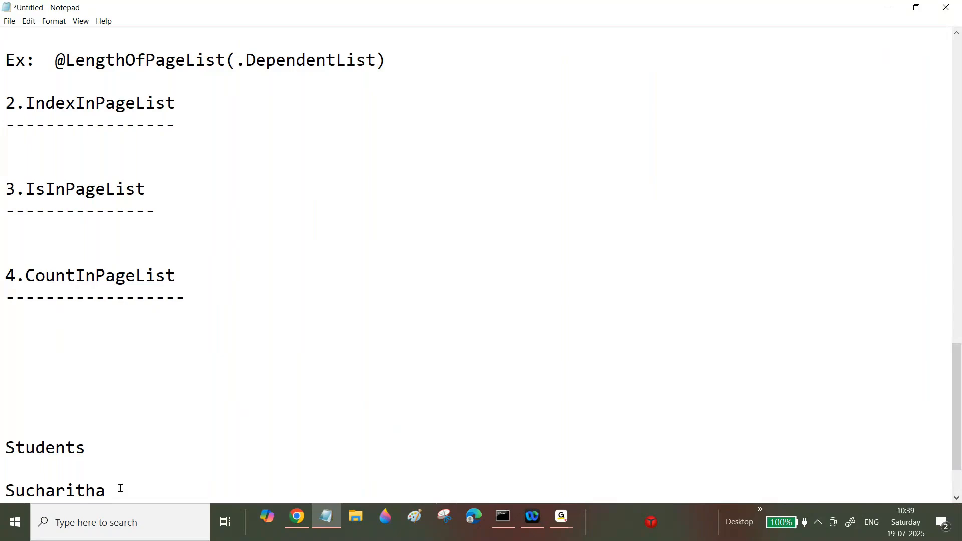
{"action": "left_click_drag", "start_coordinate": [25, 491], "coordinate": [65, 491]}
{"action": "left_click", "coordinate": [36, 469]}
{"action": "key", "text": "Return"}
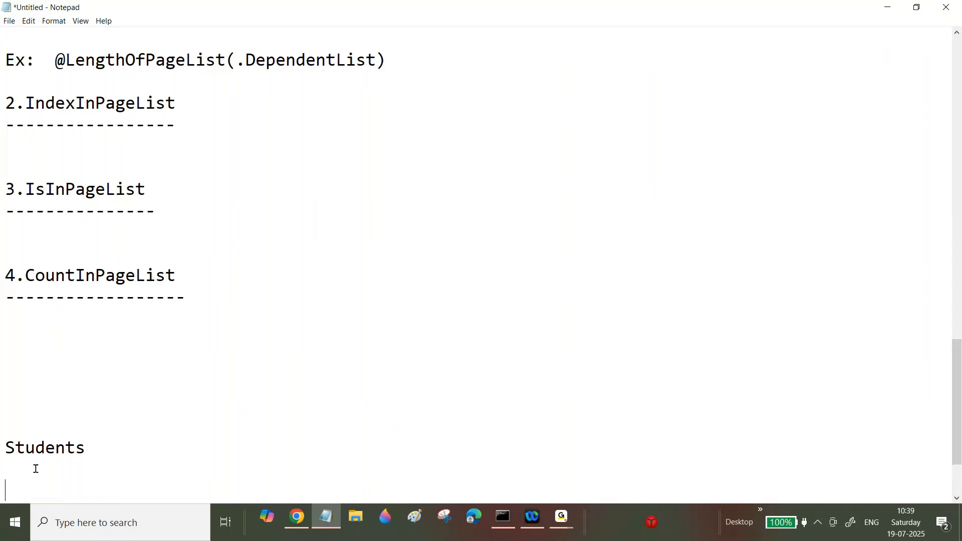
{"action": "key", "text": "Down"}
{"action": "key", "text": "Down"}
{"action": "key", "text": "Down"}
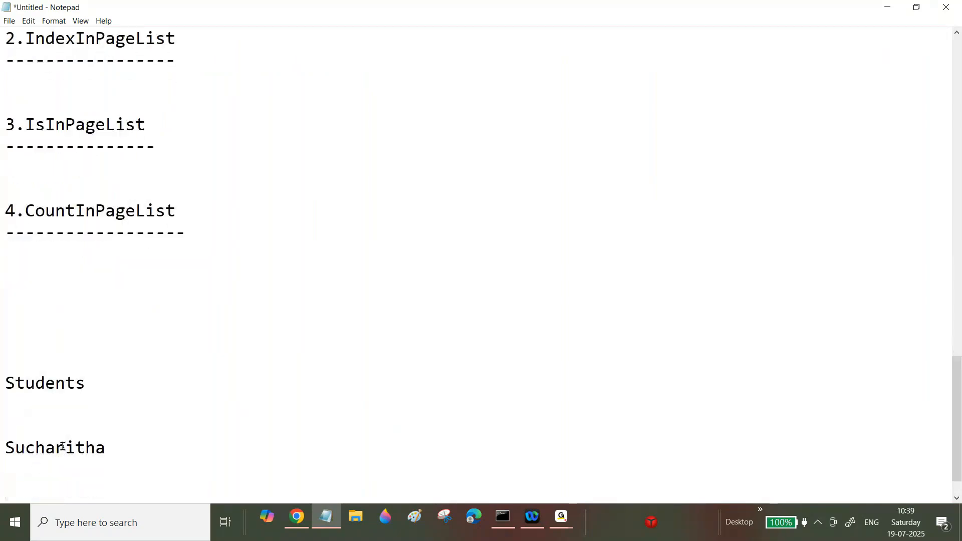
Step: Insert the line 'Student ID STudent Name Student Age Student Location' under the Students heading
{"action": "left_click", "coordinate": [95, 381]}
{"action": "left_click_drag", "start_coordinate": [95, 381], "coordinate": [2, 379]}
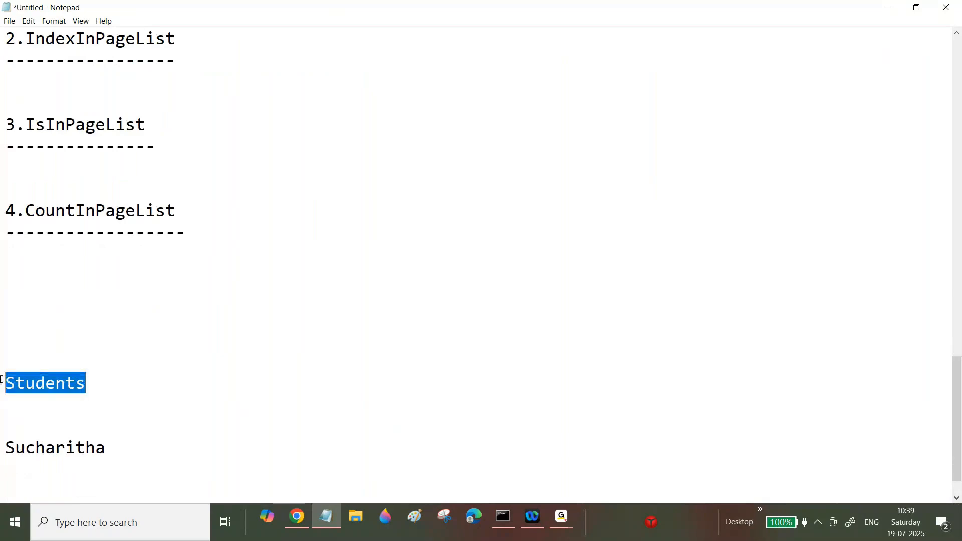
{"action": "left_click", "coordinate": [162, 376]}
{"action": "key", "text": "Return"}
{"action": "type", "text": "Student ID STudent Name Student Age Student Location"}
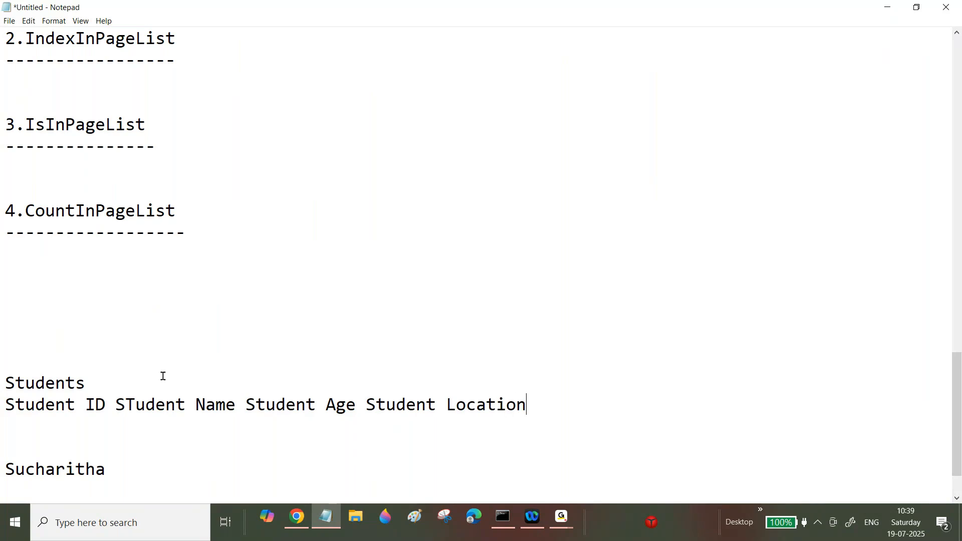
{"action": "scroll", "coordinate": [591, 414], "scroll_direction": "down", "scroll_amount": 1}
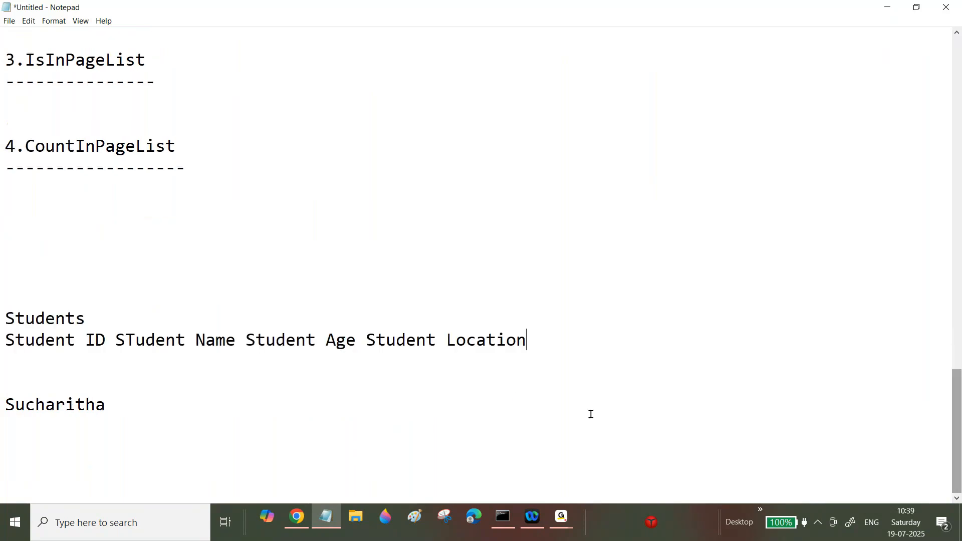
Step: Append '--->' after the sample student name
{"action": "mouse_move", "coordinate": [4, 405]}
{"action": "left_mouse_down"}
{"action": "mouse_move", "coordinate": [95, 404]}
{"action": "mouse_move", "coordinate": [2, 402]}
{"action": "left_mouse_up"}
{"action": "left_click", "coordinate": [118, 402]}
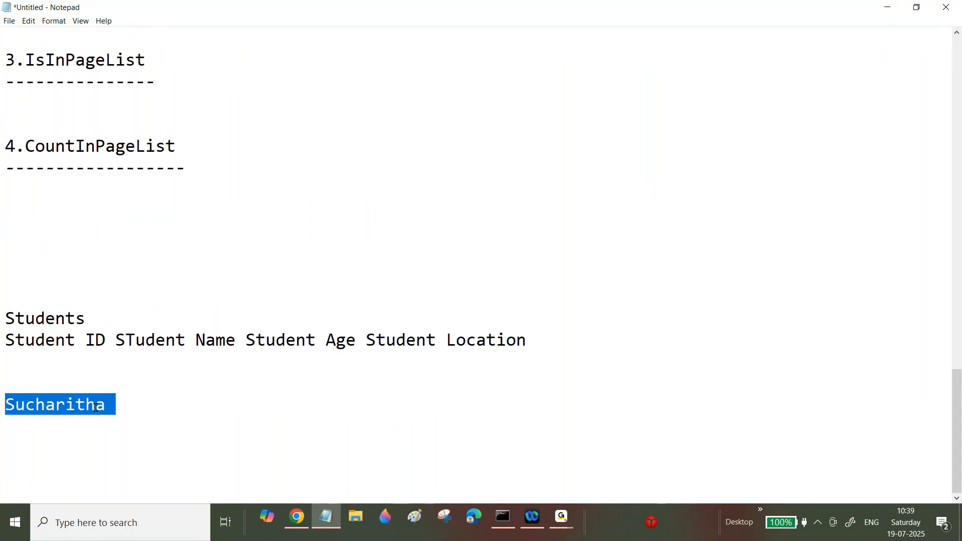
{"action": "left_click_drag", "start_coordinate": [247, 340], "coordinate": [455, 341]}
{"action": "left_click_drag", "start_coordinate": [4, 341], "coordinate": [91, 341]}
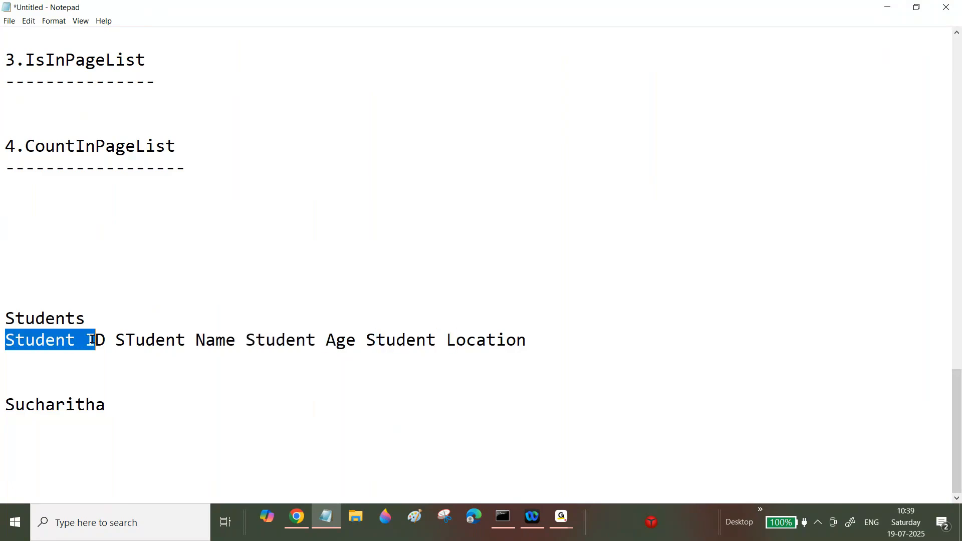
{"action": "left_click_drag", "start_coordinate": [106, 405], "coordinate": [2, 399]}
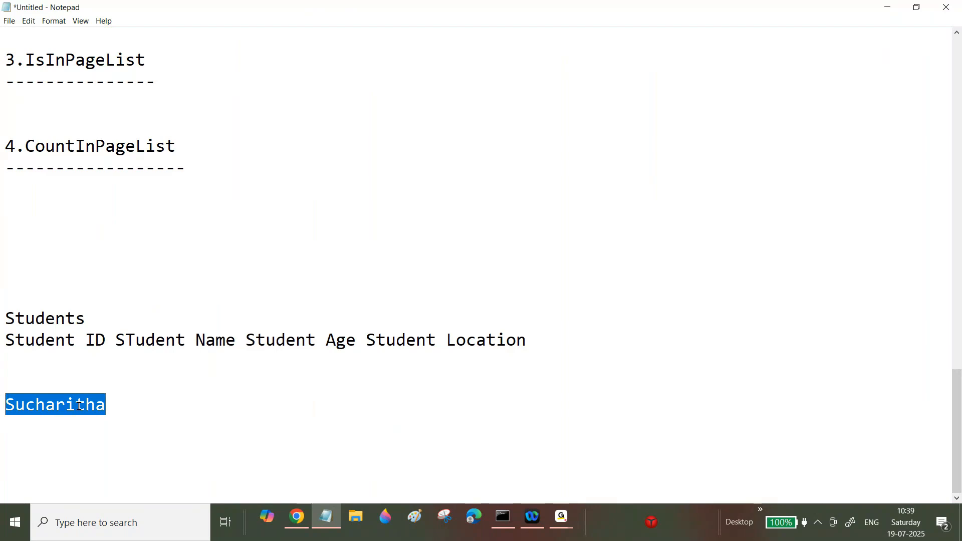
{"action": "left_click", "coordinate": [119, 403]}
{"action": "key", "text": "BackSpace"}
{"action": "type", "text": "--->S"}
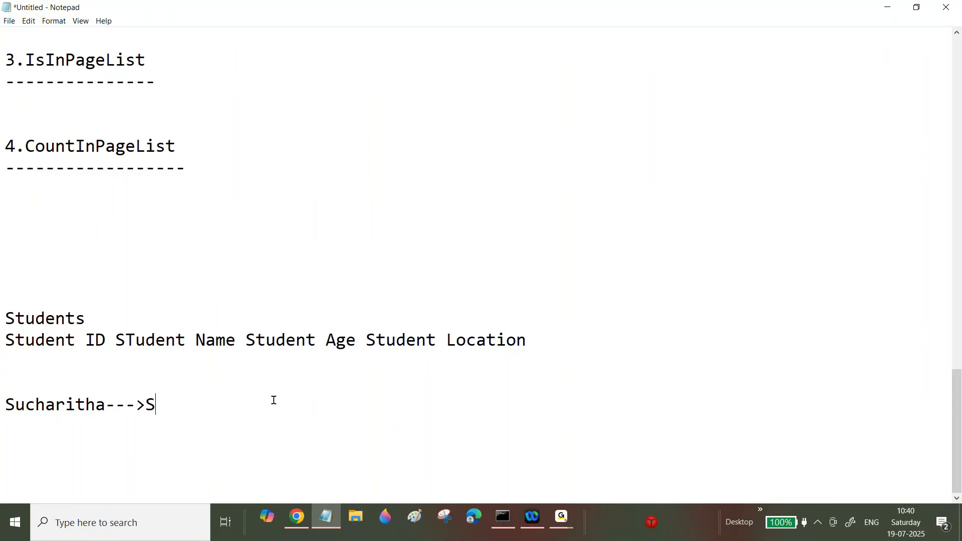
Step: Continue the student name line with 'Student Name'
{"action": "left_click_drag", "start_coordinate": [3, 404], "coordinate": [95, 404]}
{"action": "left_click_drag", "start_coordinate": [15, 340], "coordinate": [101, 341]}
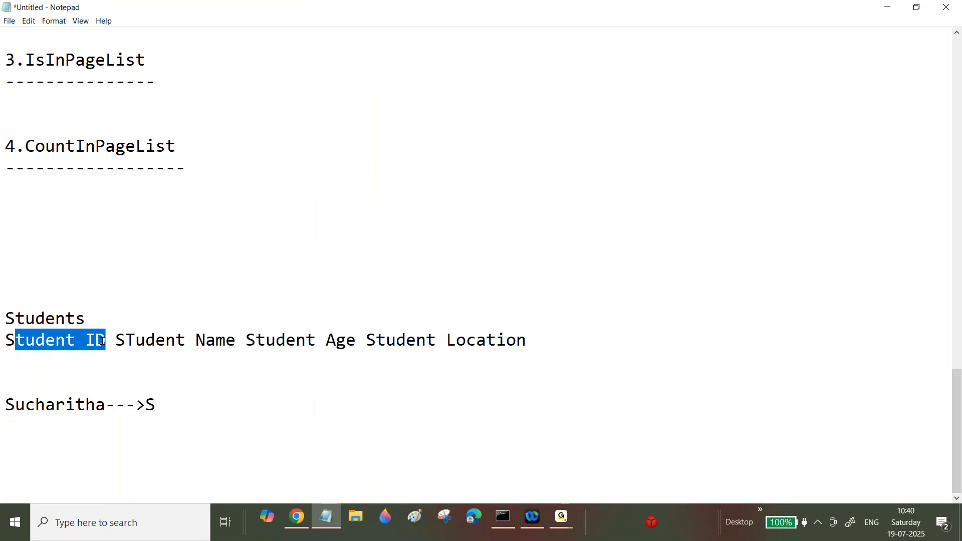
{"action": "left_click", "coordinate": [175, 403]}
{"action": "type", "text": "udent"}
{"action": "key", "text": "BackSpace"}
{"action": "key", "text": "BackSpace"}
{"action": "key", "text": "BackSpace"}
{"action": "key", "text": "BackSpace"}
{"action": "key", "text": "BackSpace"}
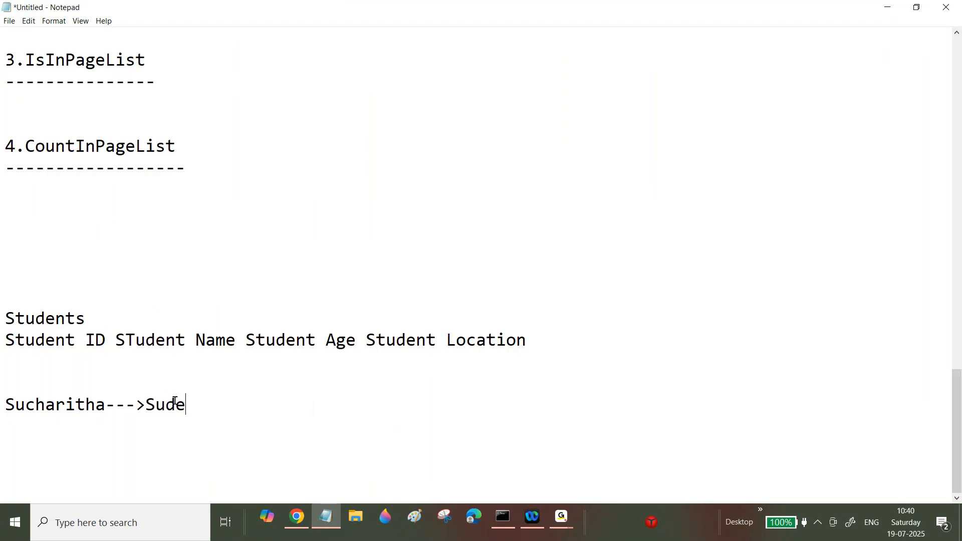
{"action": "type", "text": "tu"}
{"action": "key", "text": "BackSpace"}
{"action": "type", "text": "udent Name"}
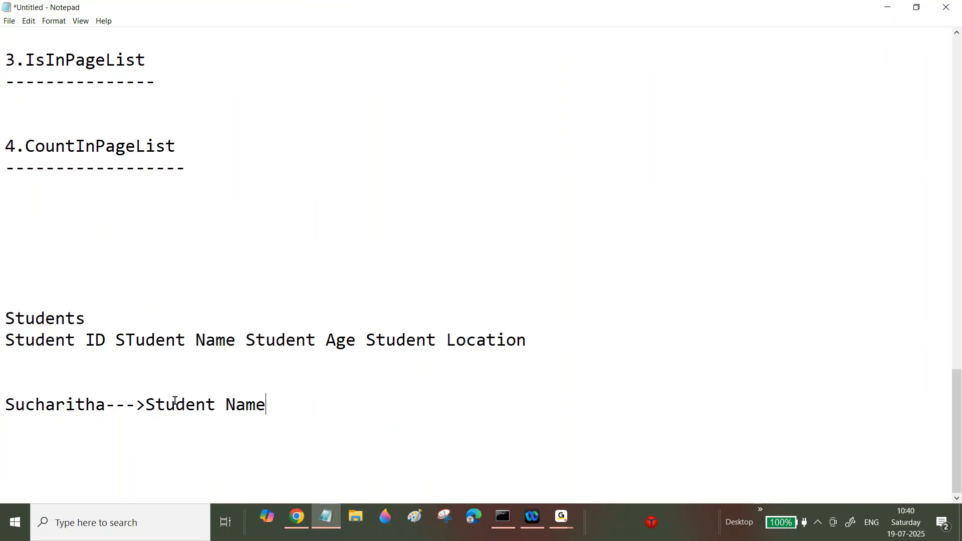
Step: Add a label line 'Looking For Lookking At' above the student name line
{"action": "left_click", "coordinate": [22, 382]}
{"action": "type", "text": "Looking For"}
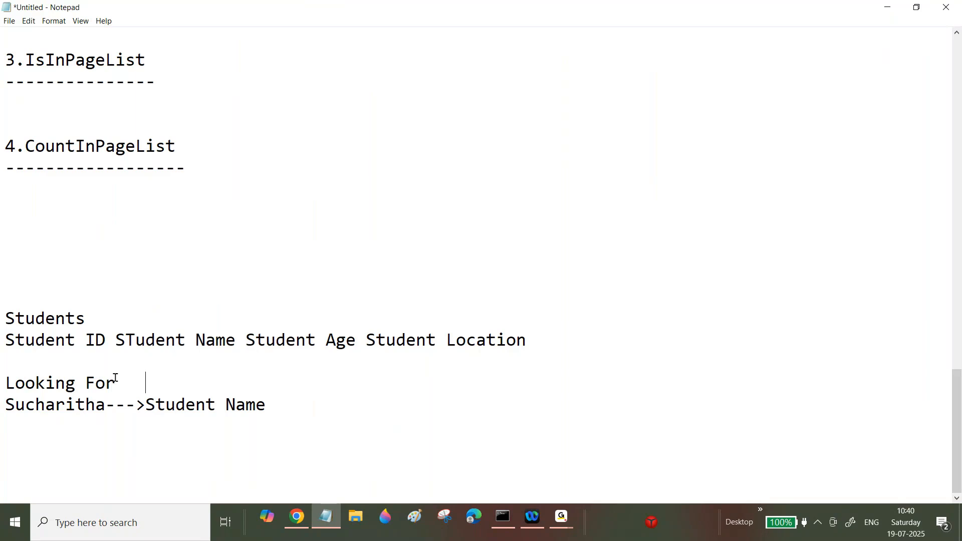
{"action": "type", "text": "   Lookking At"}
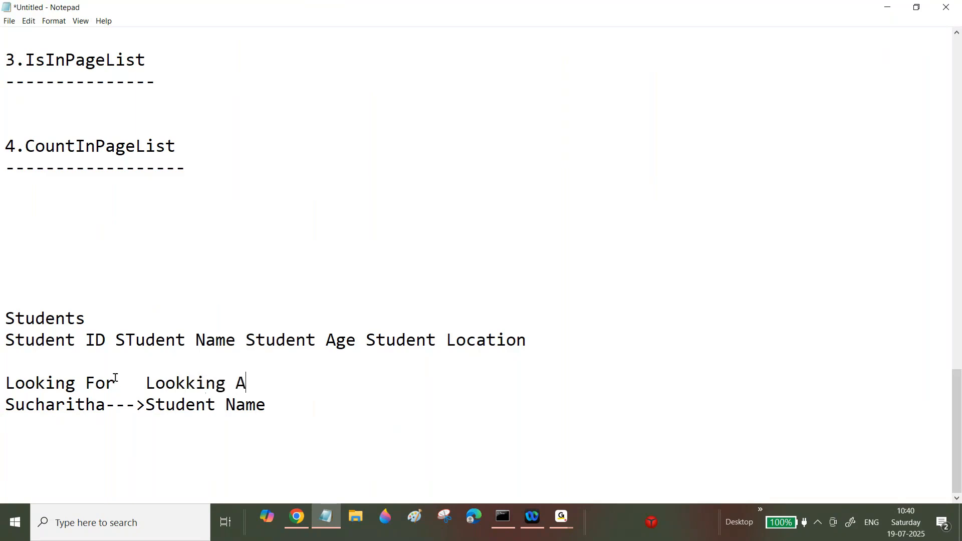
Step: Append '-->' after Student Name on the example line
{"action": "left_click_drag", "start_coordinate": [145, 404], "coordinate": [270, 401]}
{"action": "left_click", "coordinate": [269, 401]}
{"action": "type", "text": "-->"}
{"action": "left_click_drag", "start_coordinate": [6, 319], "coordinate": [93, 314]}
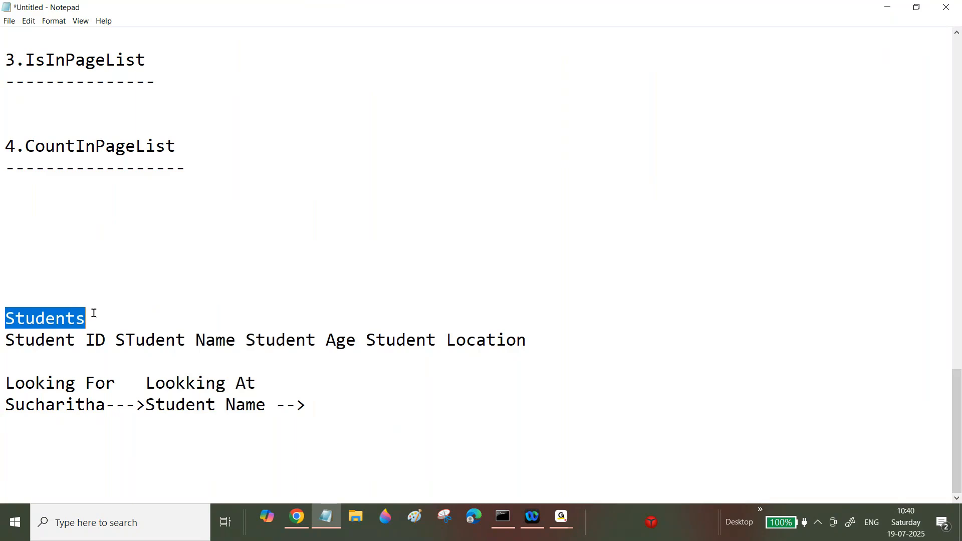
{"action": "left_click", "coordinate": [94, 313]}
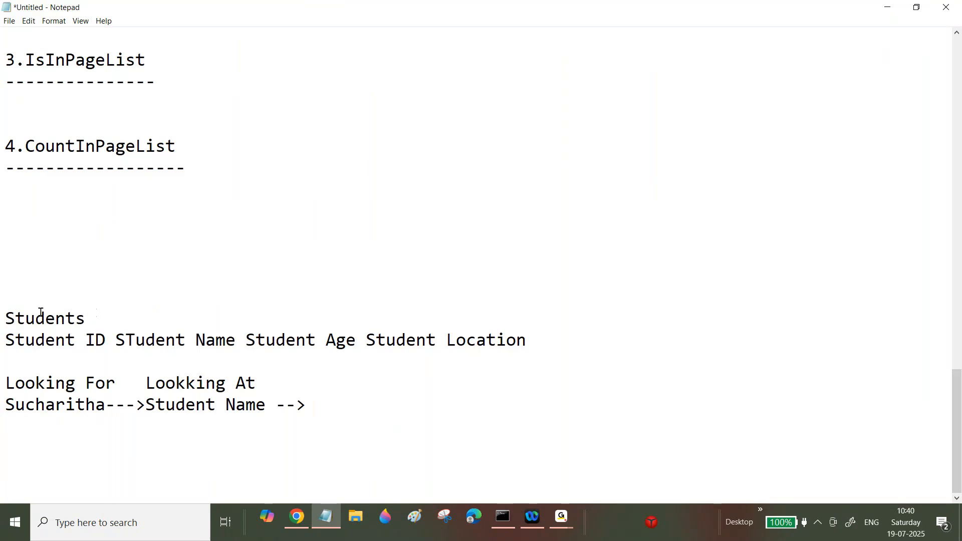
Step: Add the label 'LookingIn' to the label line and append 'Students' to the example line
{"action": "left_click", "coordinate": [297, 382]}
{"action": "type", "text": "LookingIn"}
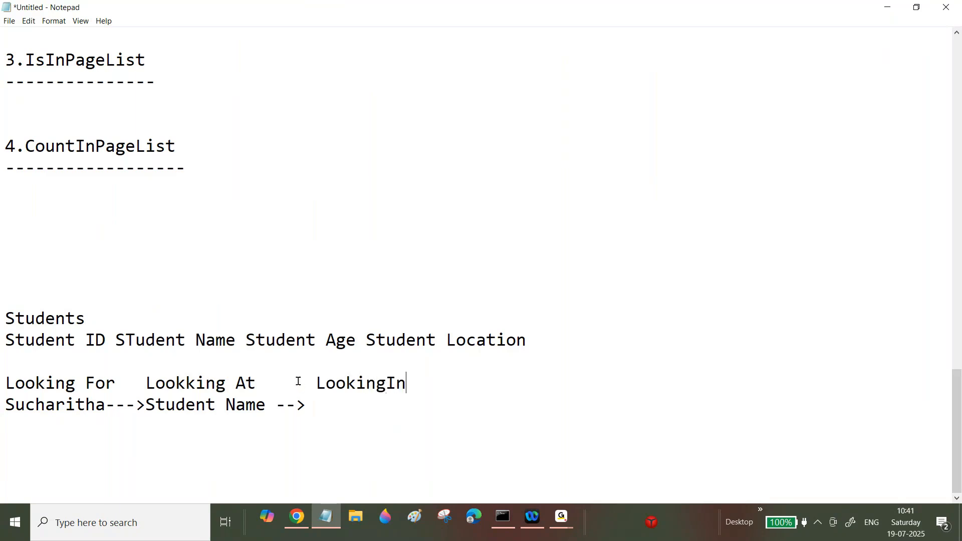
{"action": "left_click", "coordinate": [319, 404]}
{"action": "type", "text": "Students"}
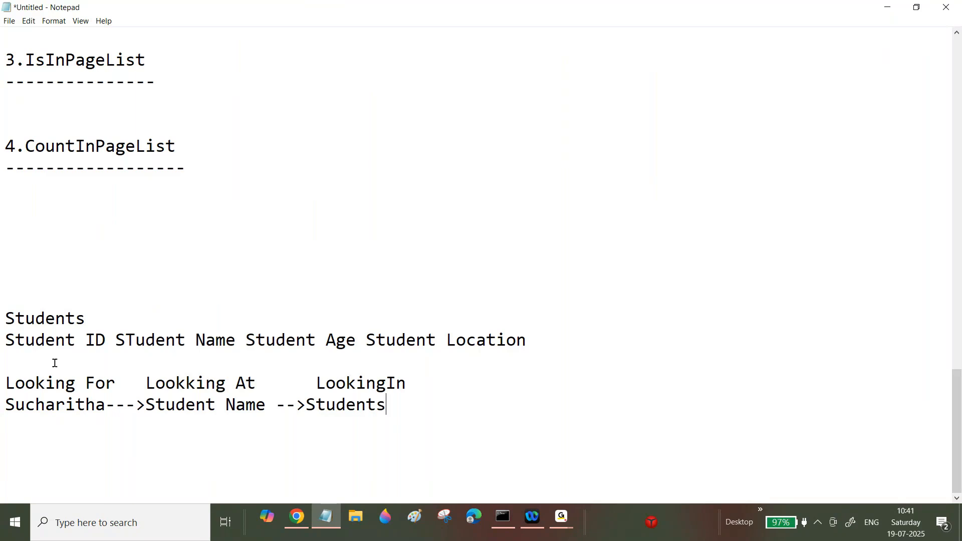
Step: Highlight the Looking For, Looking At and LookingIn parts of the Students example to explain them
{"action": "left_click_drag", "start_coordinate": [6, 382], "coordinate": [115, 389]}
{"action": "left_click_drag", "start_coordinate": [59, 404], "coordinate": [84, 405]}
{"action": "left_click", "coordinate": [155, 382]}
{"action": "double_click", "coordinate": [155, 382]}
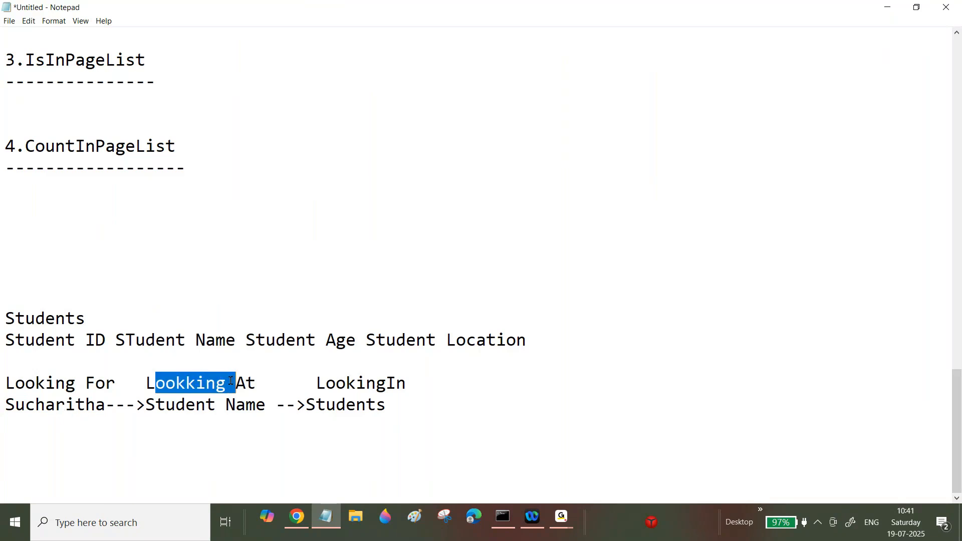
{"action": "left_click_drag", "start_coordinate": [177, 405], "coordinate": [238, 404]}
{"action": "left_click_drag", "start_coordinate": [315, 382], "coordinate": [404, 385]}
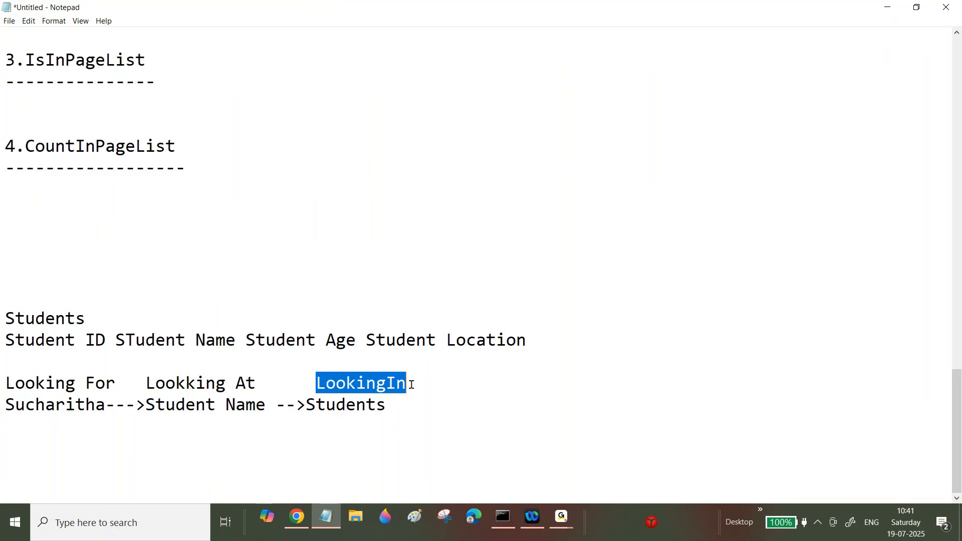
{"action": "left_click_drag", "start_coordinate": [315, 404], "coordinate": [8, 369]}
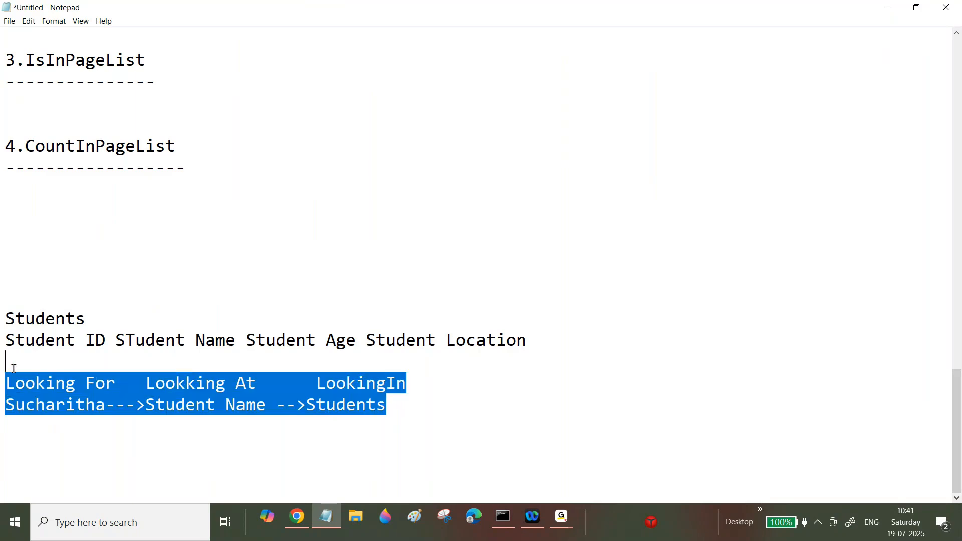
Step: Add a 'ProductList' heading a few lines below the Students example
{"action": "left_click", "coordinate": [407, 398]}
{"action": "key", "text": "Return"}
{"action": "key", "text": "Return"}
{"action": "key", "text": "Return"}
{"action": "type", "text": "Products"}
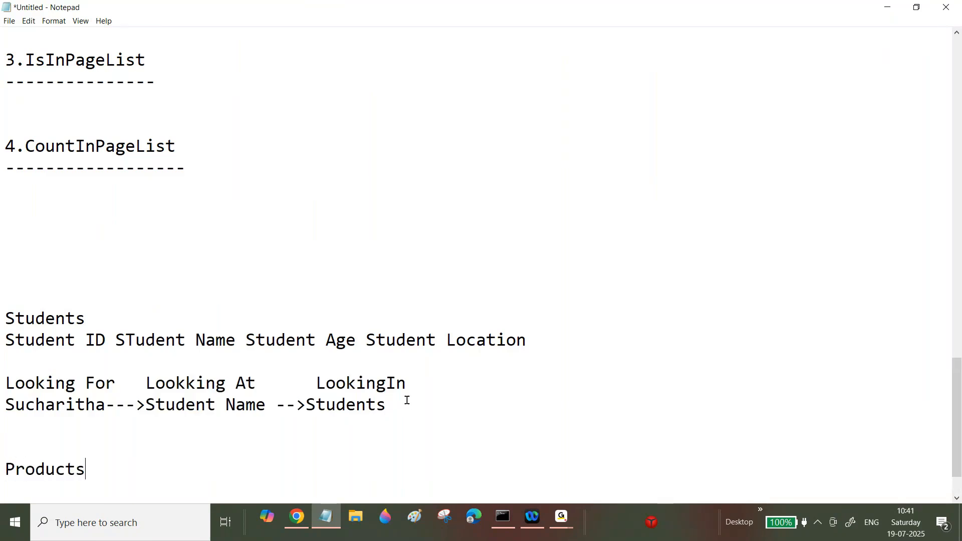
{"action": "key", "text": "BackSpace"}
{"action": "type", "text": "List"}
Step: Add a label line 'Looking For Looking At LookingIn' with the value 111 beneath it
{"action": "key", "text": "Return"}
{"action": "key", "text": "Return"}
{"action": "type", "text": "Looking For "}
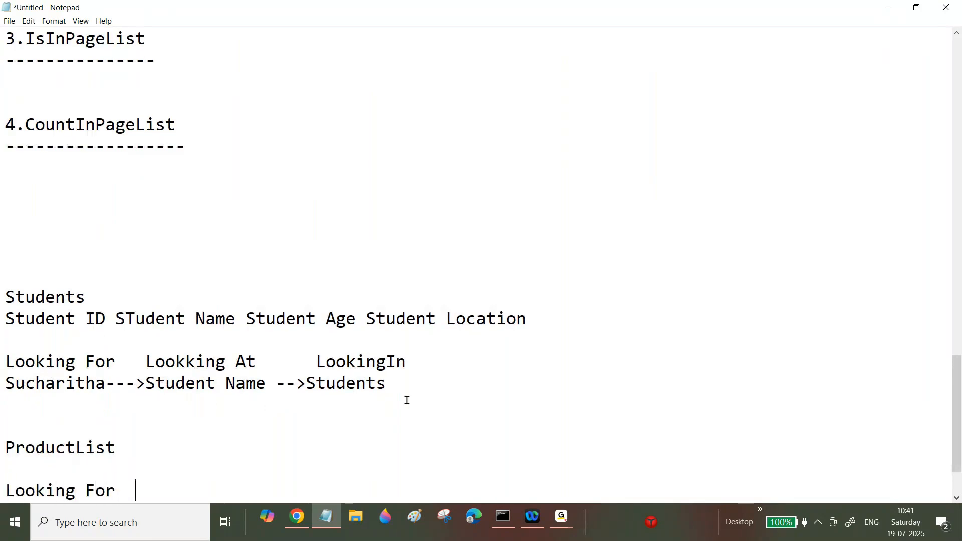
{"action": "type", "text": " Looking At "}
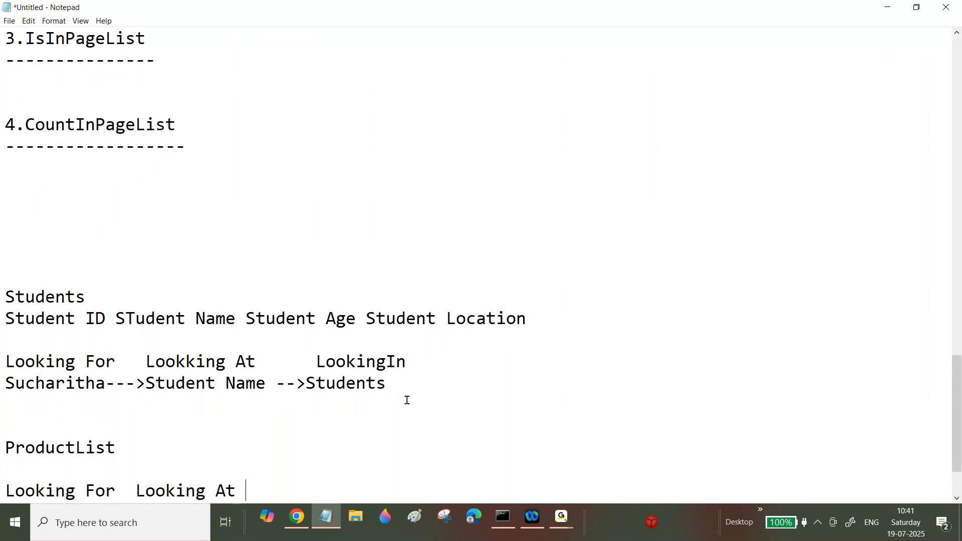
{"action": "type", "text": "LookingI"}
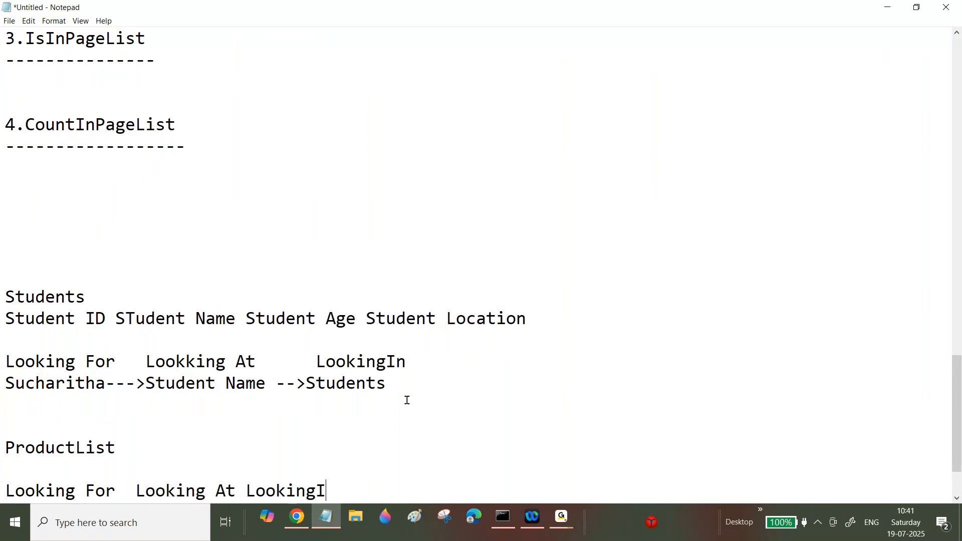
{"action": "type", "text": "n"}
{"action": "key", "text": "Return"}
{"action": "type", "text": "111"}
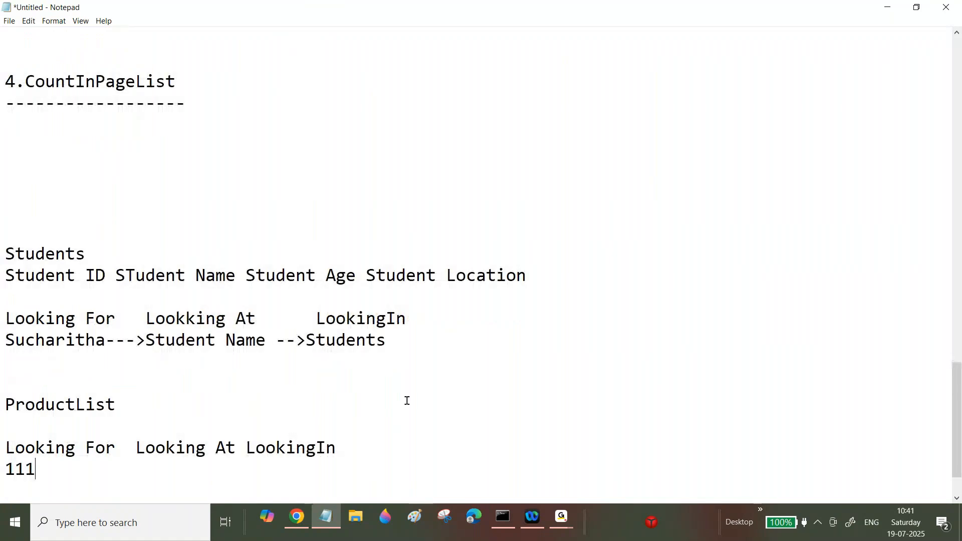
Step: Add the column line 'ProductID ProductName ProductPrice Rating' under the ProductList heading
{"action": "left_click_drag", "start_coordinate": [5, 469], "coordinate": [36, 469]}
{"action": "left_click", "coordinate": [136, 411]}
{"action": "key", "text": "Return"}
{"action": "type", "text": "Prod"}
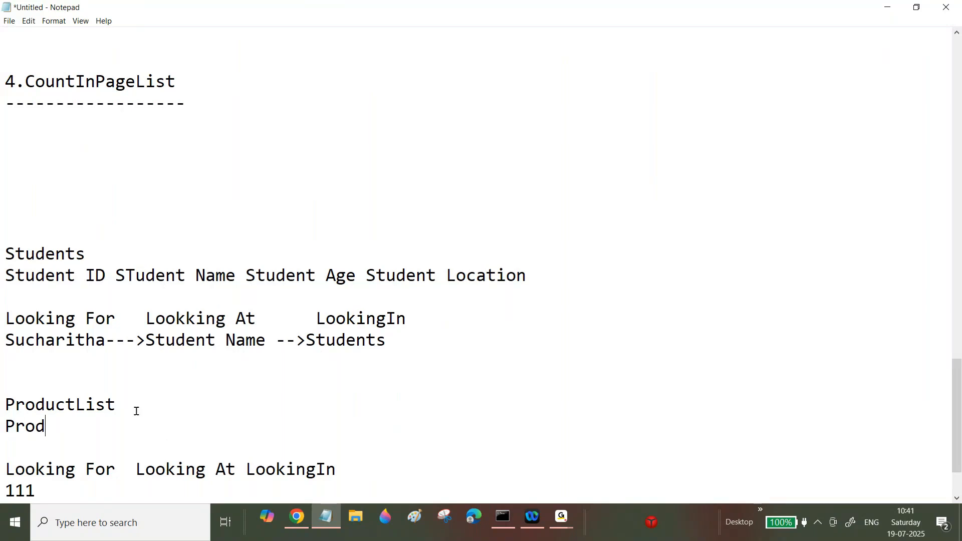
{"action": "type", "text": "uctID ProductName  Prod"}
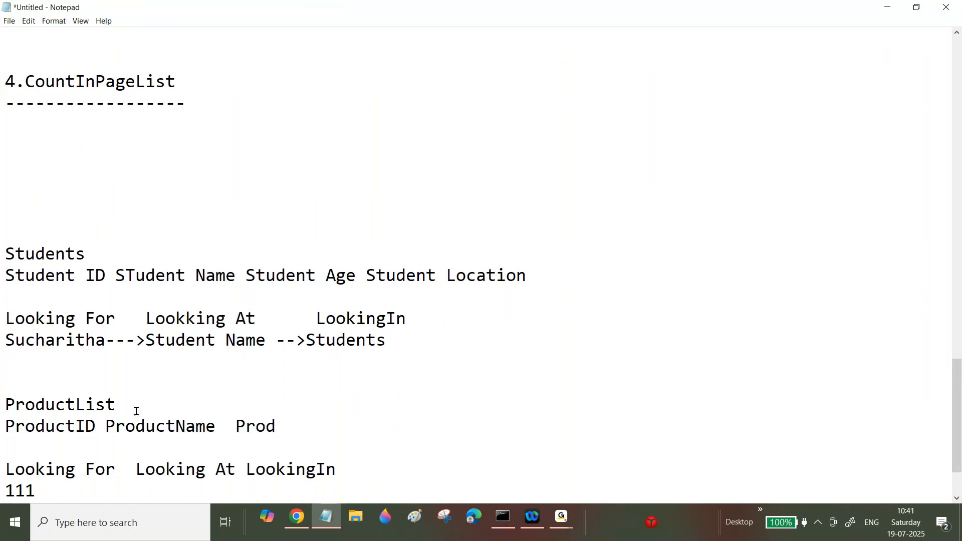
{"action": "type", "text": "cut"}
{"action": "key", "text": "BackSpace"}
{"action": "key", "text": "BackSpace"}
{"action": "key", "text": "BackSpace"}
{"action": "type", "text": "uctPrice"}
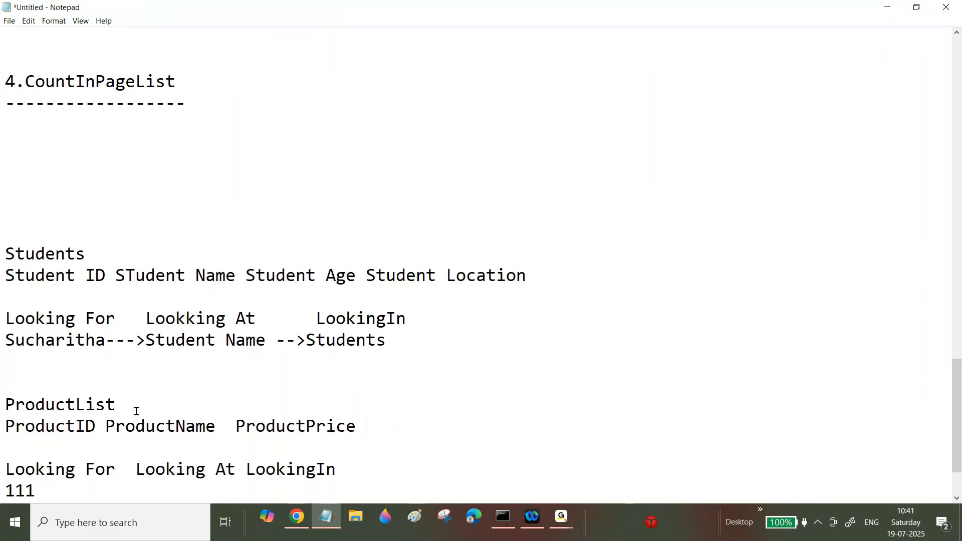
{"action": "type", "text": "  Rating"}
Step: Complete the product example line with 'ProductID' and 'ProductList' under the Looking At and LookingIn labels
{"action": "scroll", "coordinate": [200, 408], "scroll_direction": "down", "scroll_amount": 2}
{"action": "left_click_drag", "start_coordinate": [1, 384], "coordinate": [37, 402]}
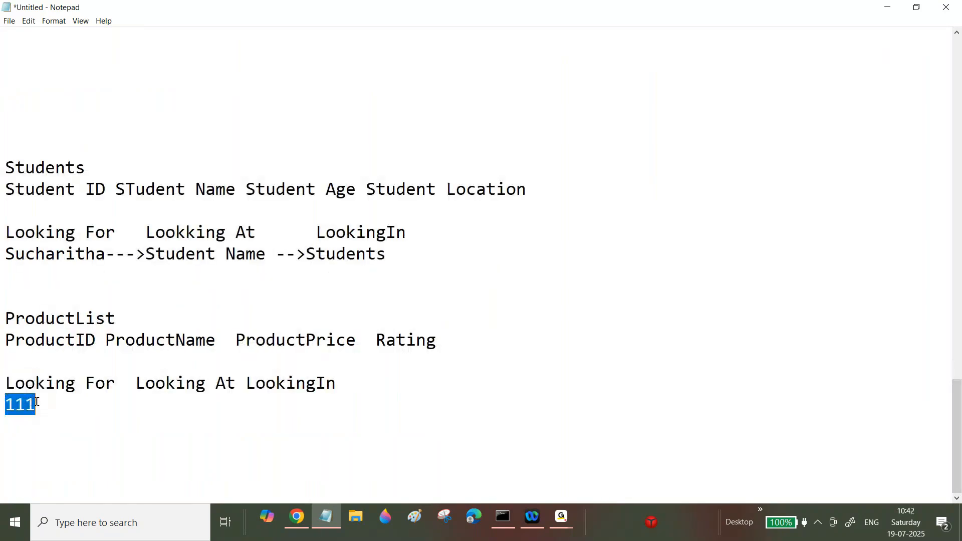
{"action": "left_click_drag", "start_coordinate": [15, 384], "coordinate": [118, 382]}
{"action": "left_click", "coordinate": [56, 399]}
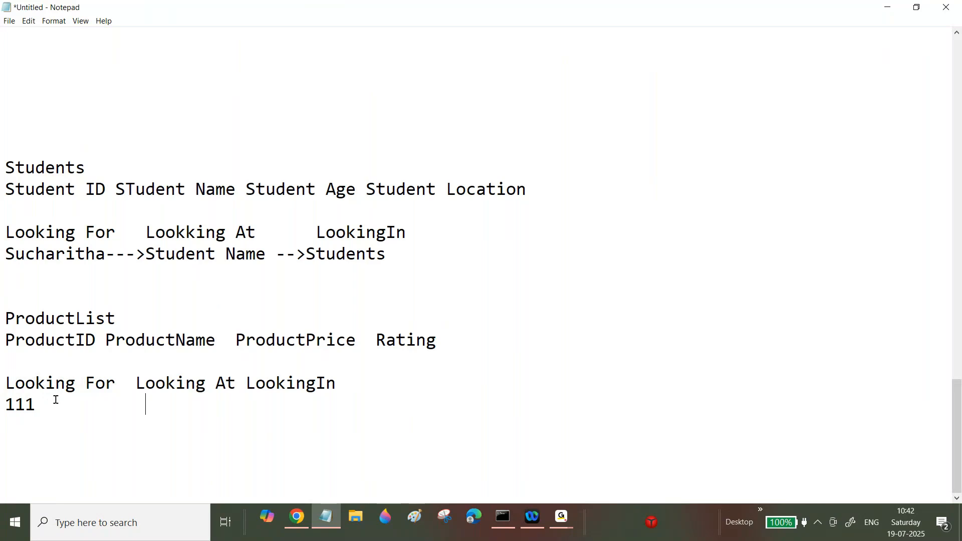
{"action": "type", "text": "P"}
{"action": "left_click", "coordinate": [245, 384]}
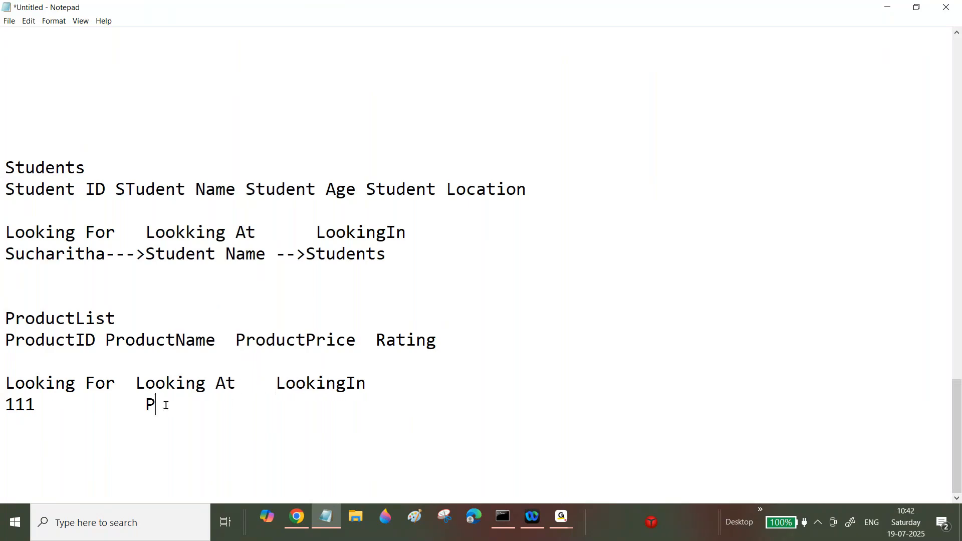
{"action": "type", "text": "roductID"}
{"action": "left_click_drag", "start_coordinate": [276, 383], "coordinate": [377, 384]}
{"action": "left_click", "coordinate": [313, 405]}
{"action": "type", "text": "ProductList"}
{"action": "left_click_drag", "start_coordinate": [384, 410], "coordinate": [1, 175]}
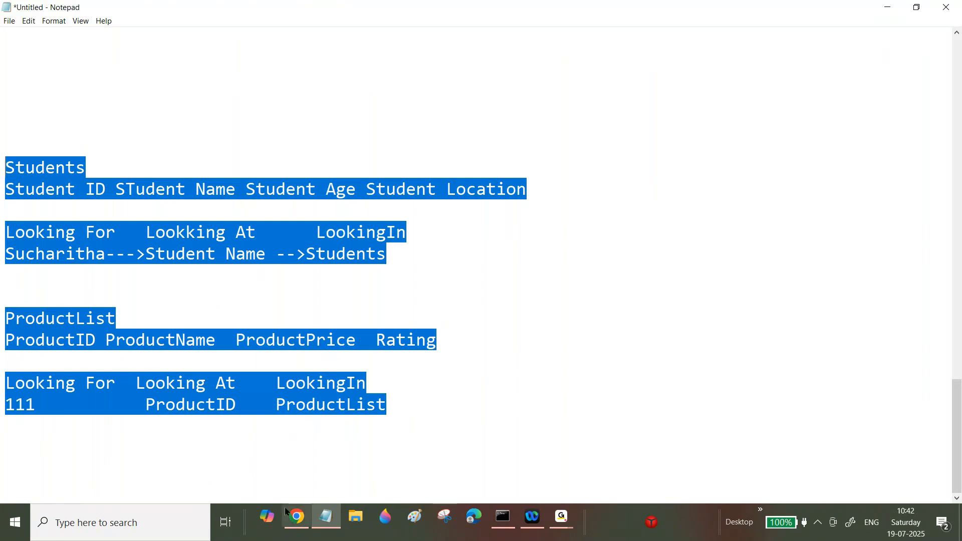
Step: Switch to the browser and create a new Home Loan case
{"action": "left_click", "coordinate": [295, 523]}
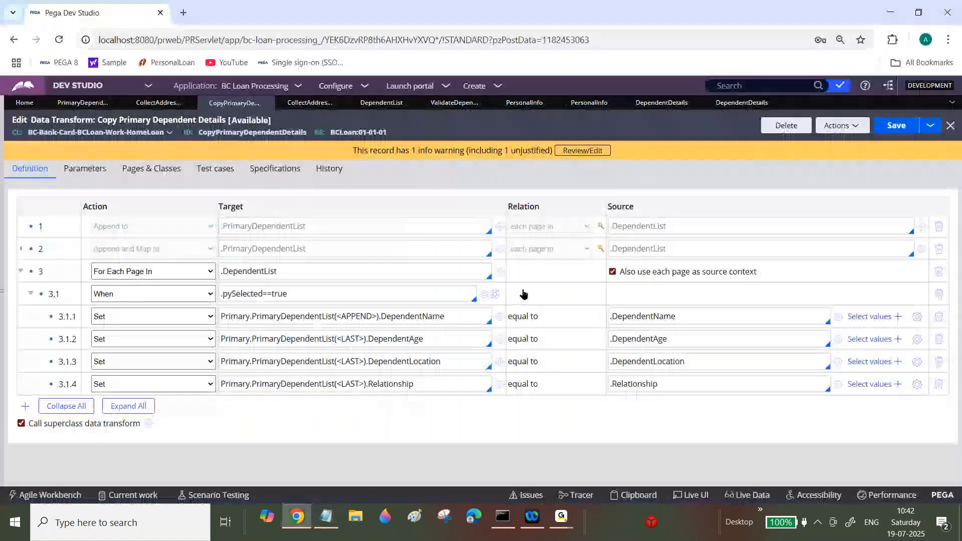
{"action": "mouse_move", "coordinate": [481, 87]}
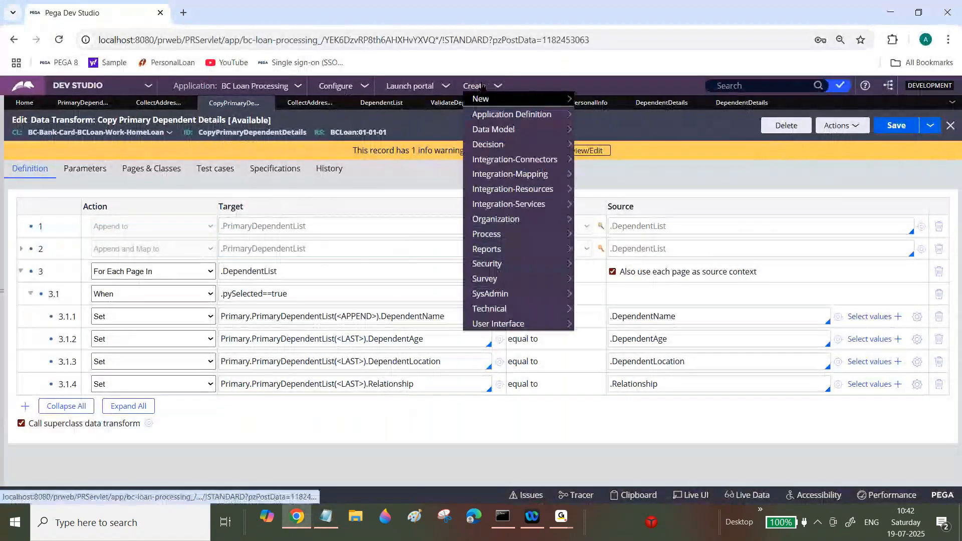
{"action": "left_click", "coordinate": [481, 98]}
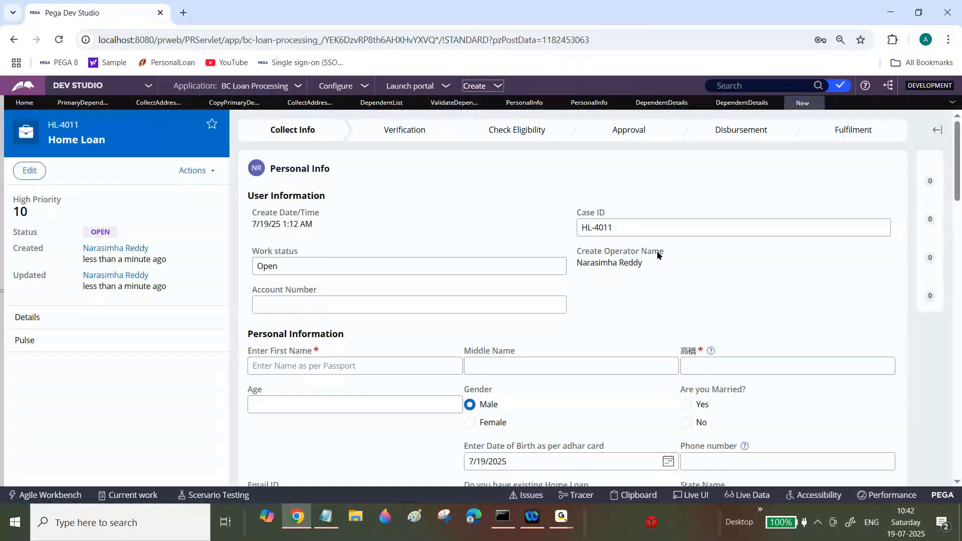
Step: Fill in the first, middle and last name fields with placeholder text
{"action": "left_click", "coordinate": [423, 367]}
{"action": "type", "text": "asfaf"}
{"action": "key", "text": "Tab"}
{"action": "type", "text": "asf"}
{"action": "key", "text": "Tab"}
{"action": "type", "text": "asfa"}
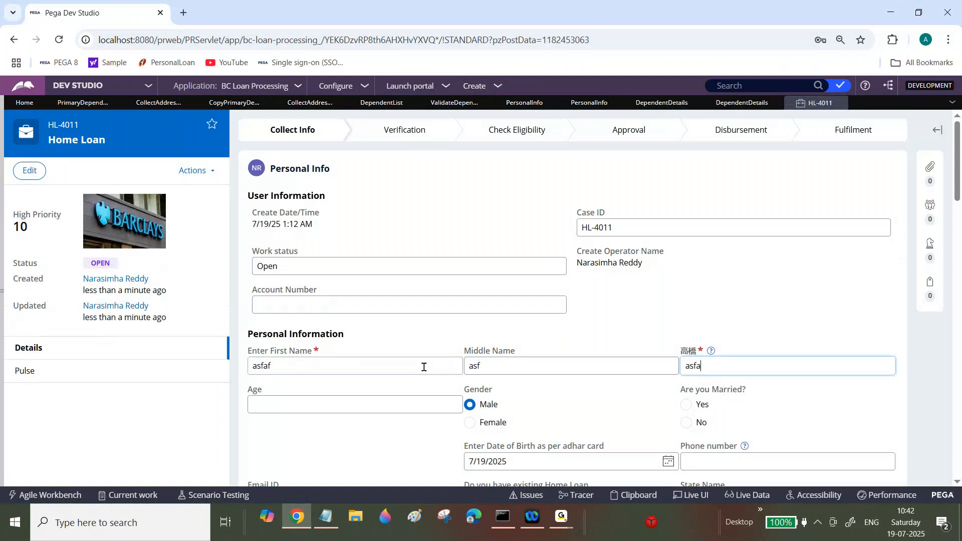
Step: Add a first dependent with name asfa, age asfa, location ag and relationship af
{"action": "scroll", "coordinate": [423, 368], "scroll_direction": "down", "scroll_amount": 9}
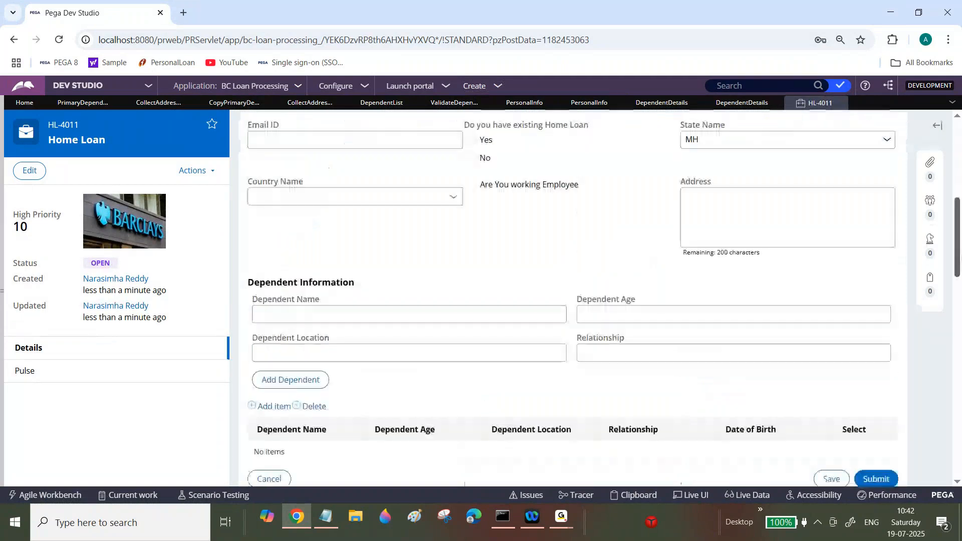
{"action": "left_click", "coordinate": [541, 212]}
{"action": "type", "text": "asfa"}
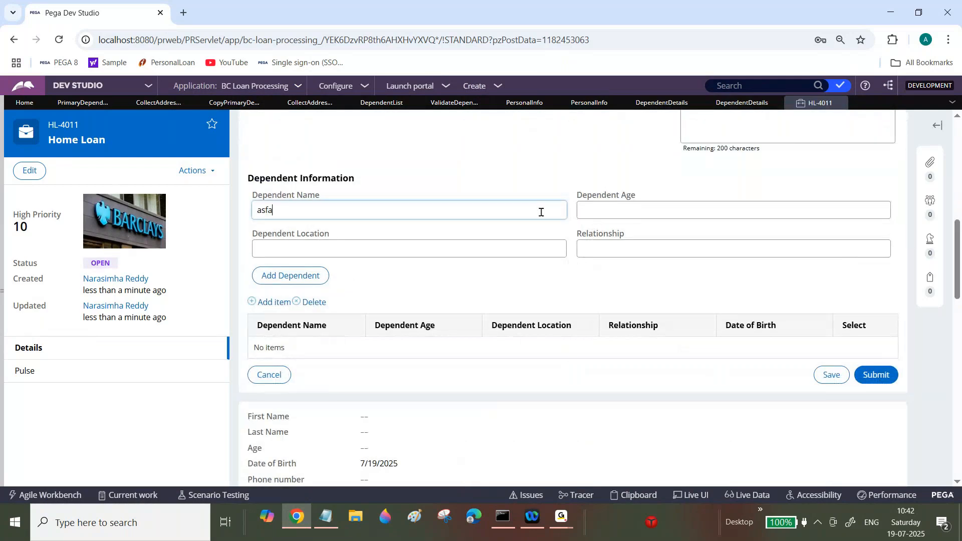
{"action": "key", "text": "Tab"}
{"action": "type", "text": "asfa"}
{"action": "key", "text": "Tab"}
{"action": "type", "text": "ag"}
{"action": "key", "text": "Tab"}
{"action": "type", "text": "af"}
{"action": "left_click", "coordinate": [318, 277]}
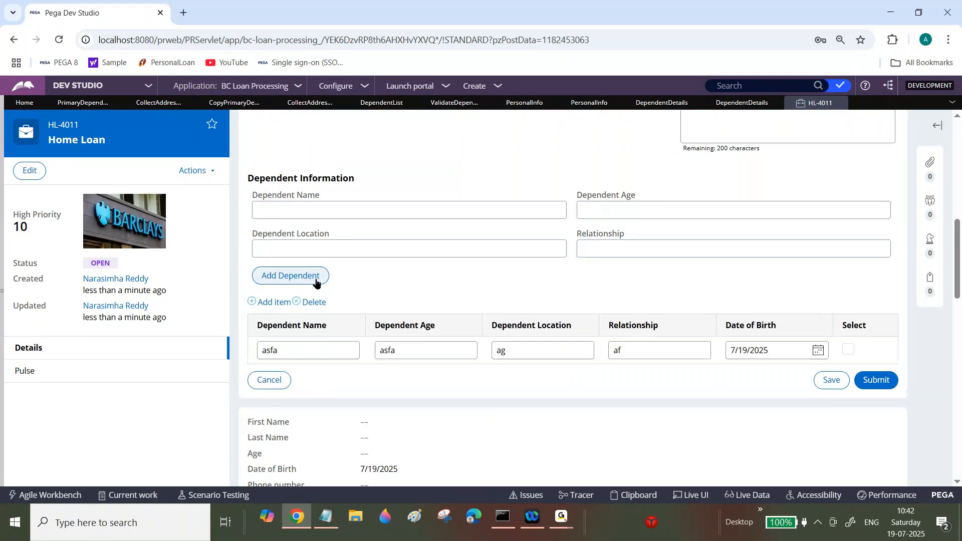
Step: Add a second dependent with name sfds, age fas, location dg and relationship sdgs
{"action": "left_click", "coordinate": [380, 210]}
{"action": "type", "text": "sfds"}
{"action": "key", "text": "Tab"}
{"action": "type", "text": "fas"}
{"action": "key", "text": "Tab"}
{"action": "type", "text": "dg"}
{"action": "key", "text": "Tab"}
{"action": "type", "text": "sdgs"}
Step: Add a third dependent with name saf, age fa, location safa and relationship af
{"action": "key", "text": "Tab"}
{"action": "left_click", "coordinate": [286, 278]}
{"action": "left_click", "coordinate": [335, 211]}
{"action": "type", "text": "saf"}
{"action": "key", "text": "Tab"}
{"action": "type", "text": "fa"}
{"action": "key", "text": "Tab"}
{"action": "type", "text": "safa"}
{"action": "key", "text": "Tab"}
{"action": "type", "text": "af"}
{"action": "left_click", "coordinate": [291, 277]}
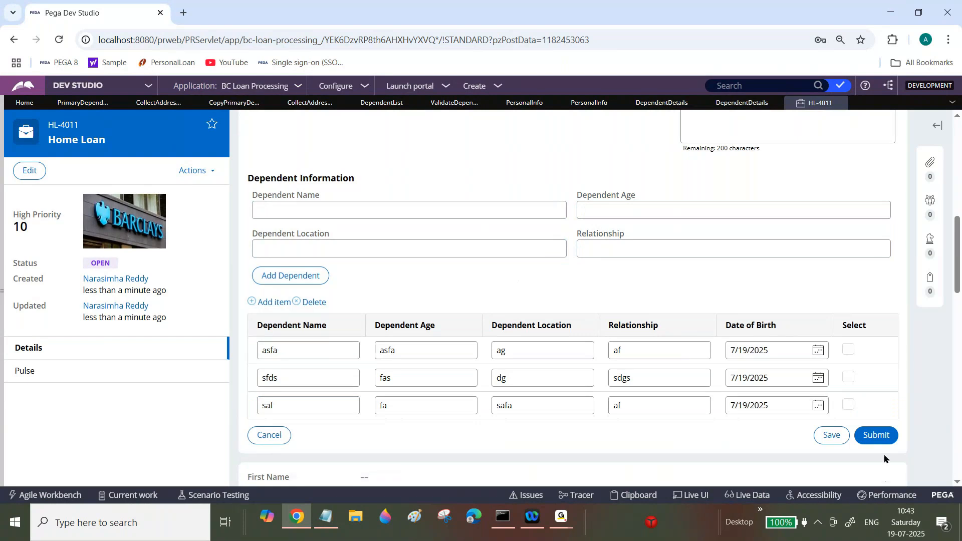
Step: Submit the dependent details and close the case tab
{"action": "left_click", "coordinate": [883, 439]}
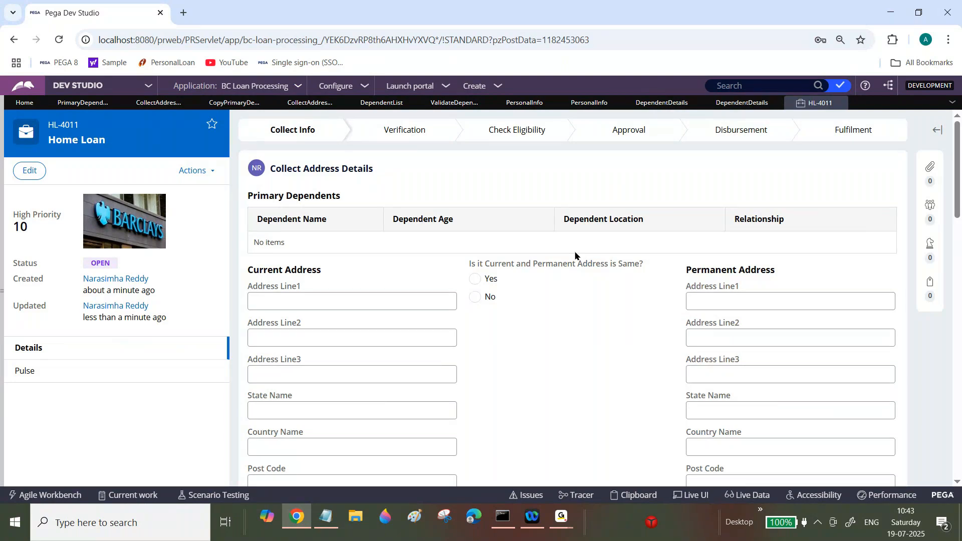
{"action": "left_click", "coordinate": [561, 519]}
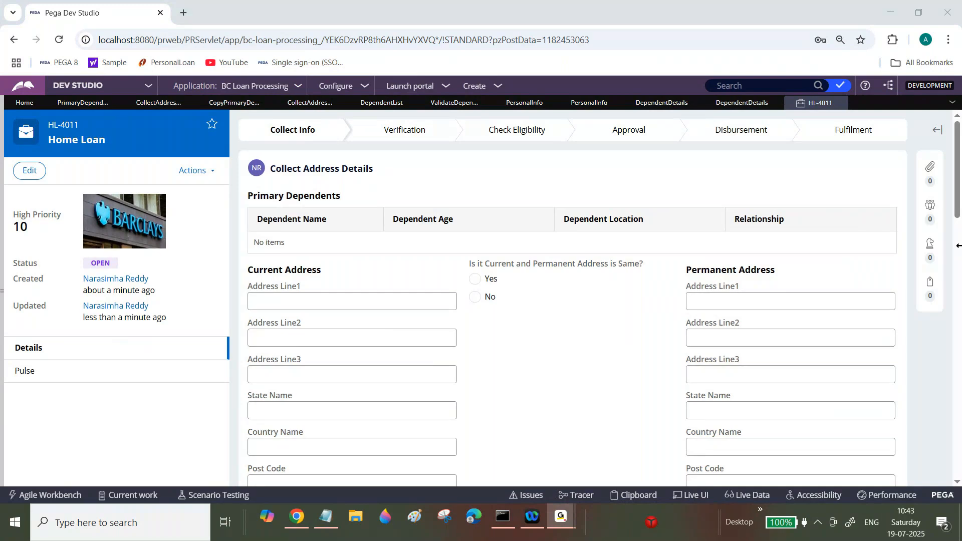
{"action": "left_click", "coordinate": [294, 523]}
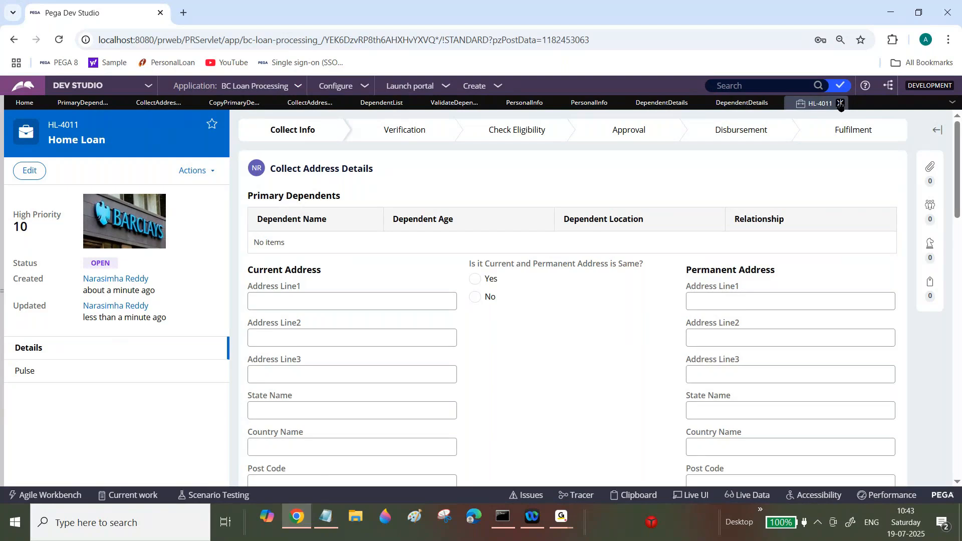
{"action": "left_click", "coordinate": [840, 104]}
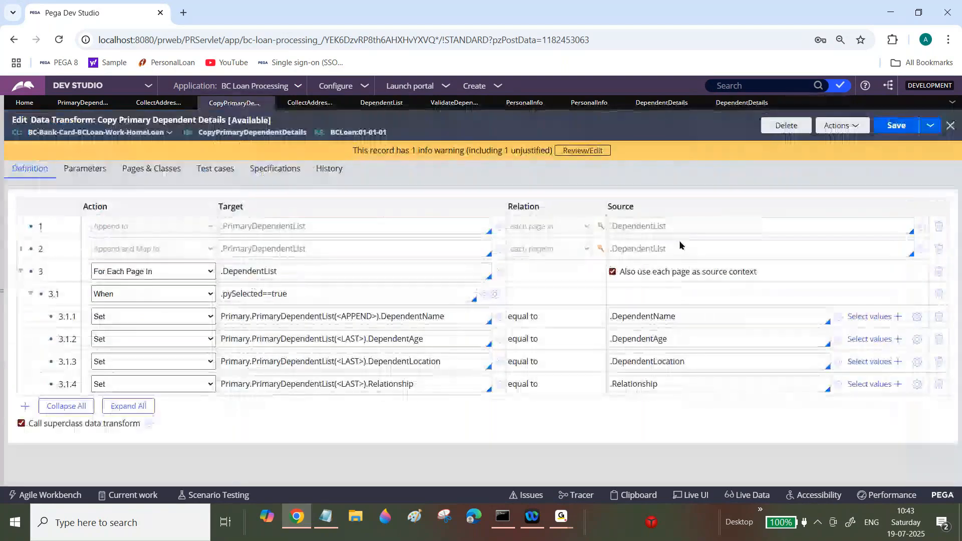
Step: Open the Validate Dependent Details data transform and close the DependentList tab
{"action": "left_click", "coordinate": [470, 109]}
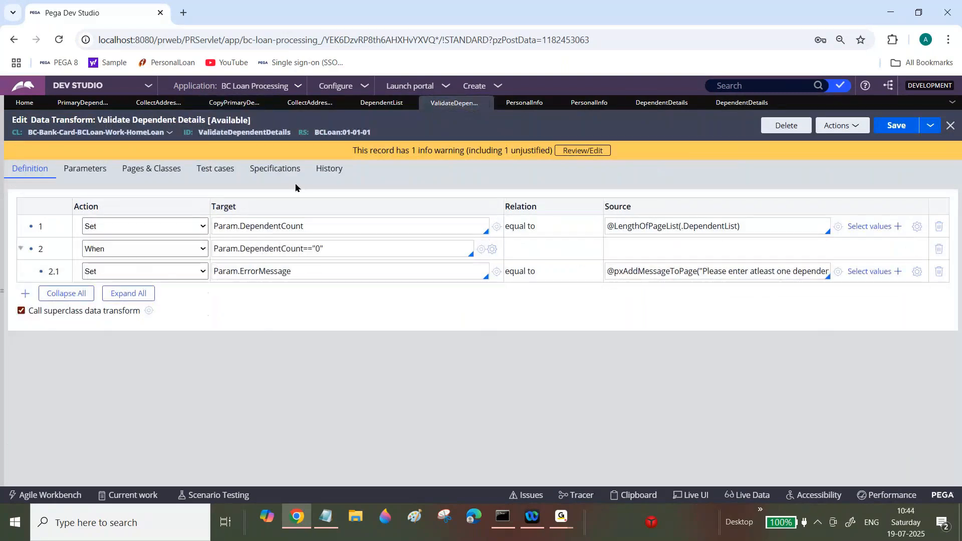
{"action": "left_click", "coordinate": [415, 103]}
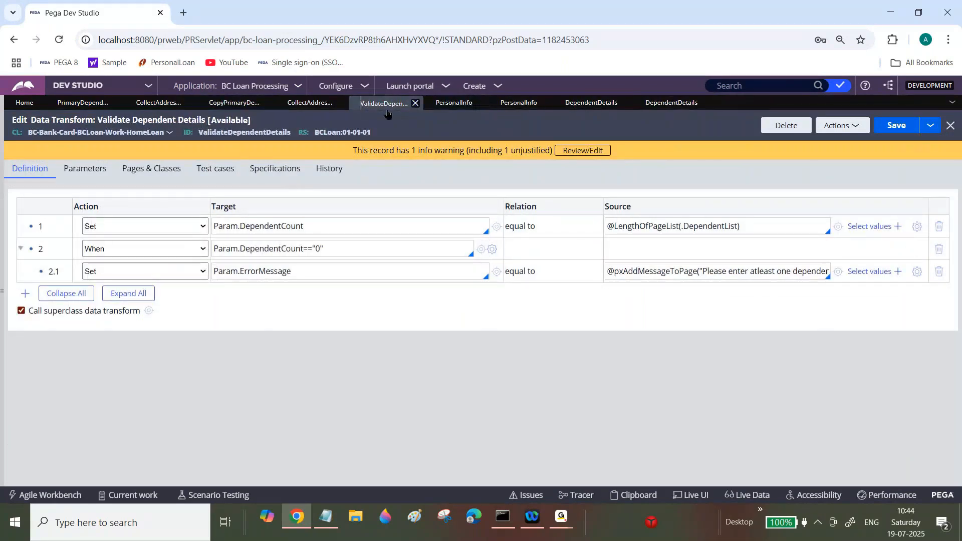
{"action": "triple_click", "coordinate": [251, 250]}
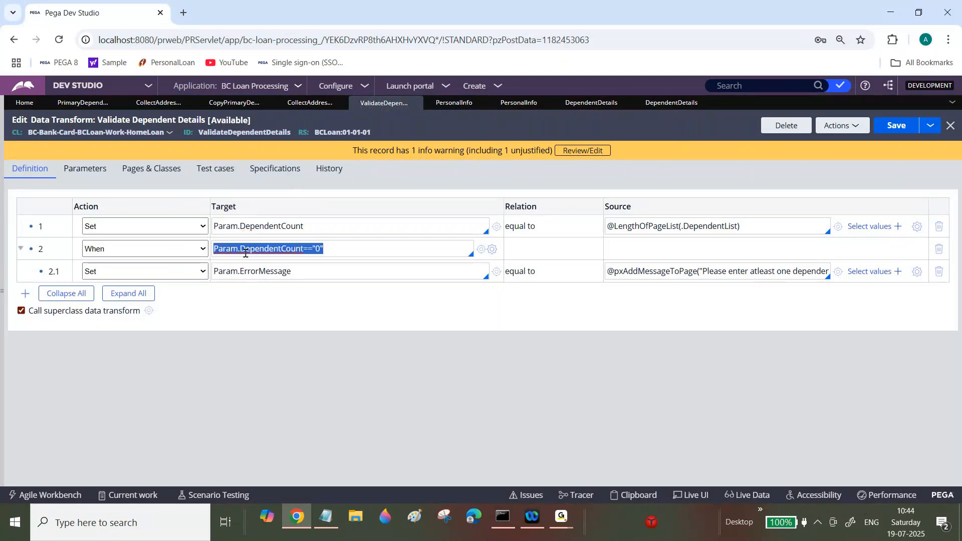
Step: Add a new Set row to the data transform with target Param.DependentCheck
{"action": "left_click", "coordinate": [25, 293]}
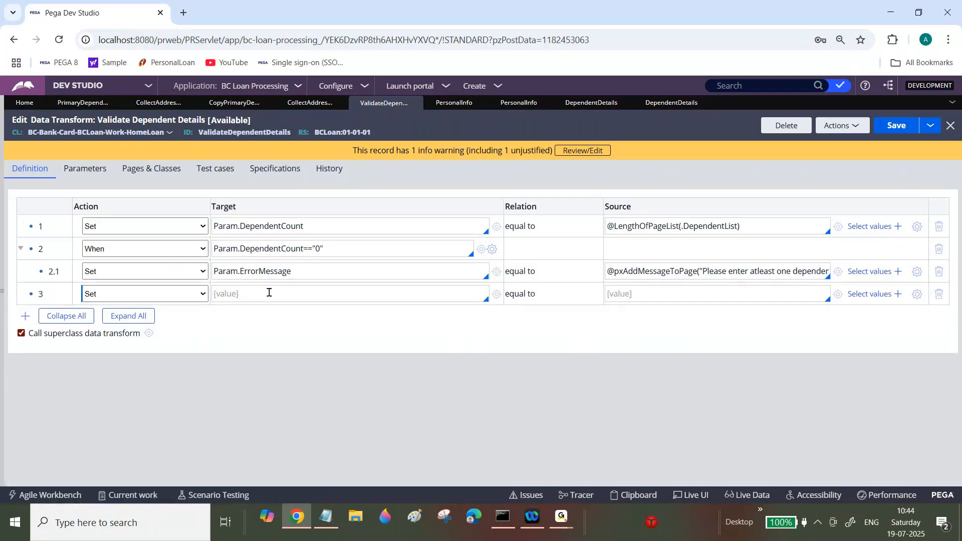
{"action": "triple_click", "coordinate": [323, 277]}
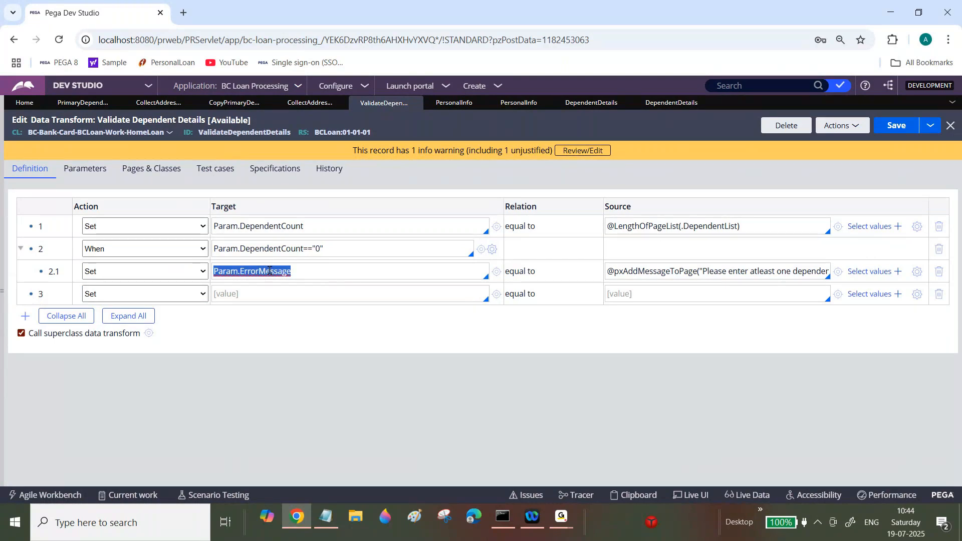
{"action": "left_click", "coordinate": [270, 293]}
{"action": "type", "text": "Param."}
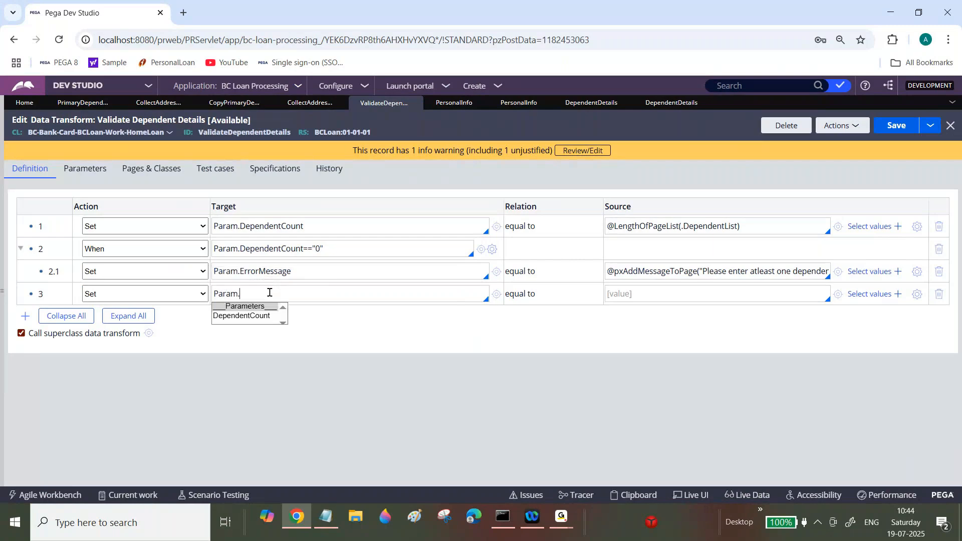
{"action": "type", "text": "DependentCheck"}
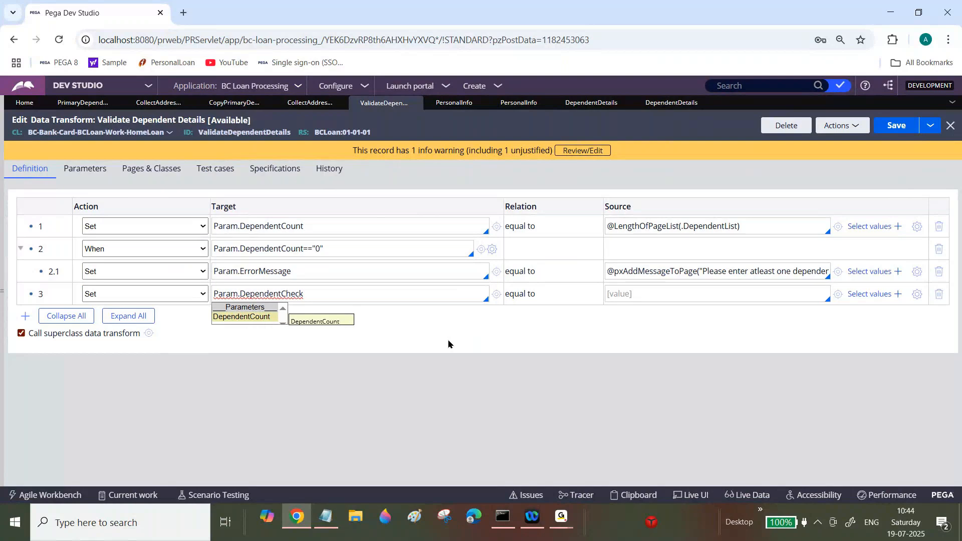
Step: Open the expression builder for the new row's source, search the functions for IsInPageList and insert it
{"action": "left_click", "coordinate": [917, 295]}
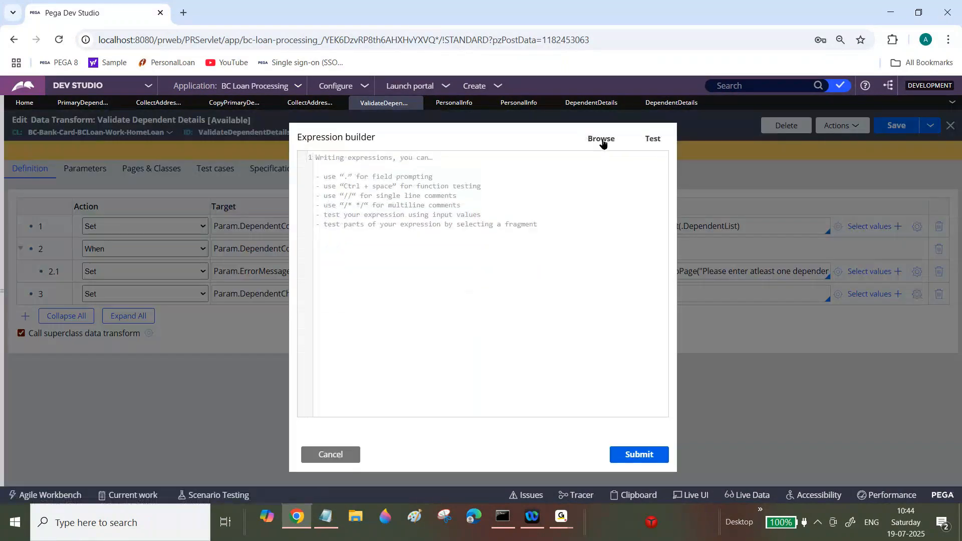
{"action": "left_click", "coordinate": [603, 142]}
{"action": "left_click", "coordinate": [314, 171]}
{"action": "type", "text": "Is"}
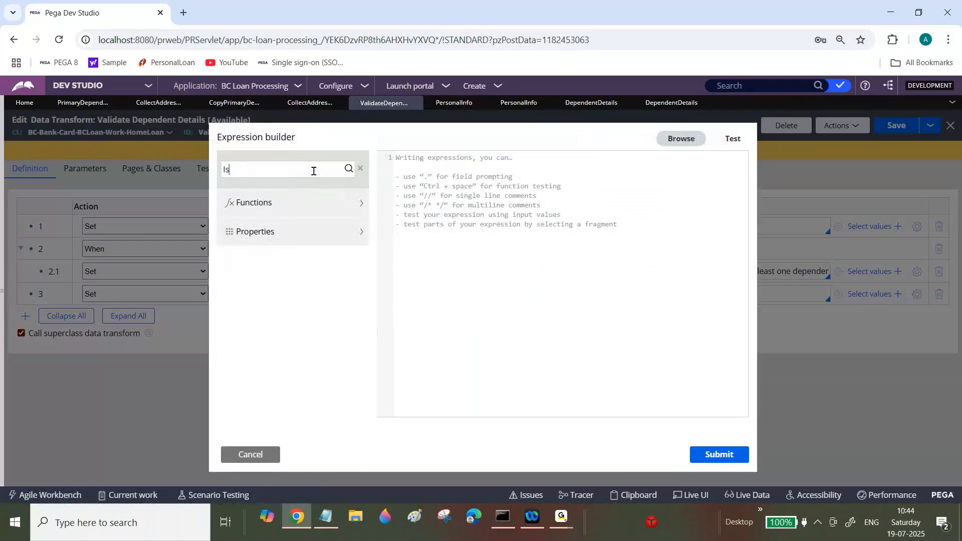
{"action": "type", "text": "InPageList"}
{"action": "mouse_move", "coordinate": [561, 519]}
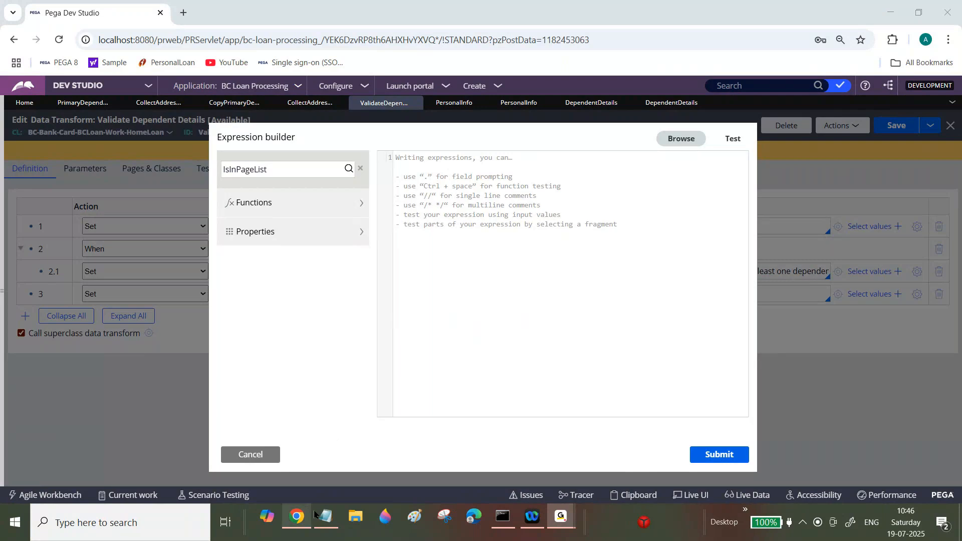
{"action": "left_click", "coordinate": [326, 516]}
{"action": "left_click", "coordinate": [297, 521]}
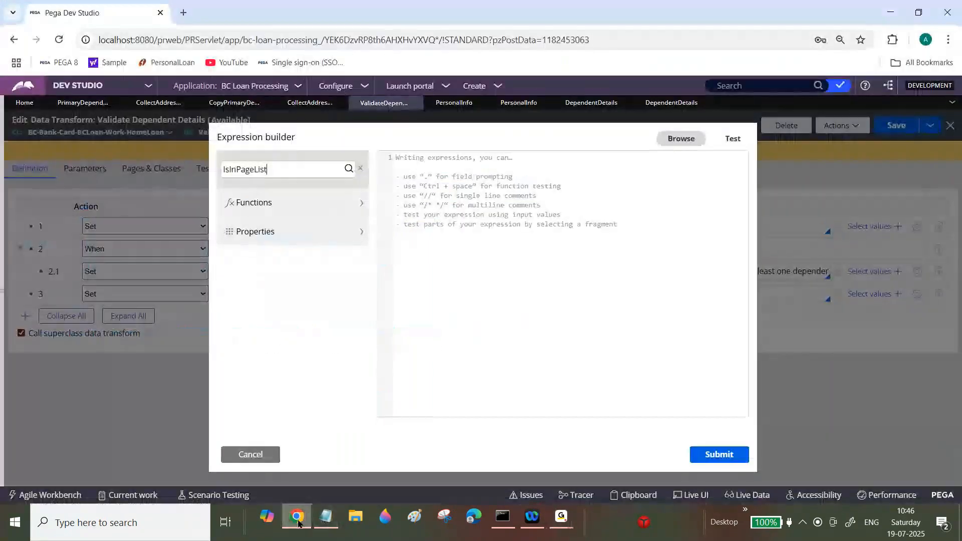
{"action": "left_click", "coordinate": [348, 168]}
{"action": "mouse_move", "coordinate": [282, 227]}
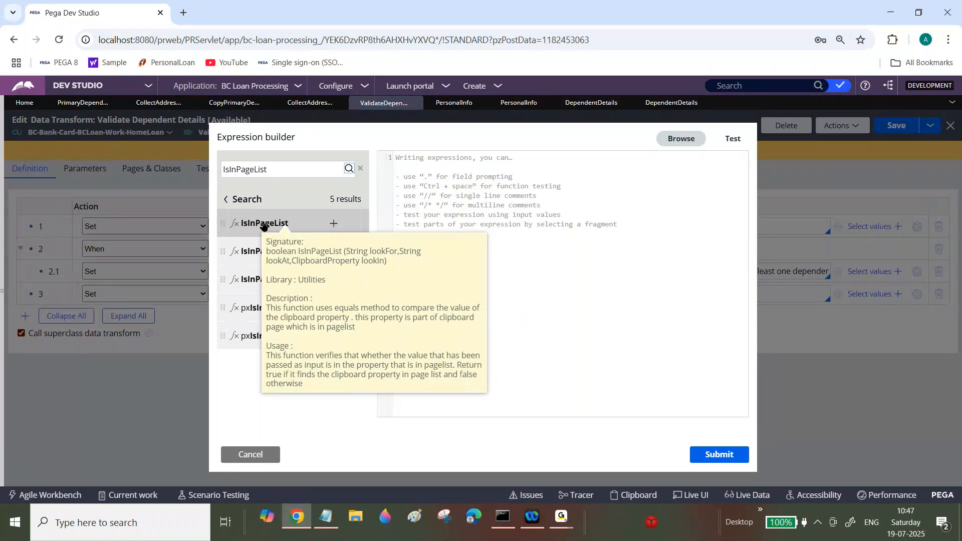
{"action": "left_click", "coordinate": [335, 224]}
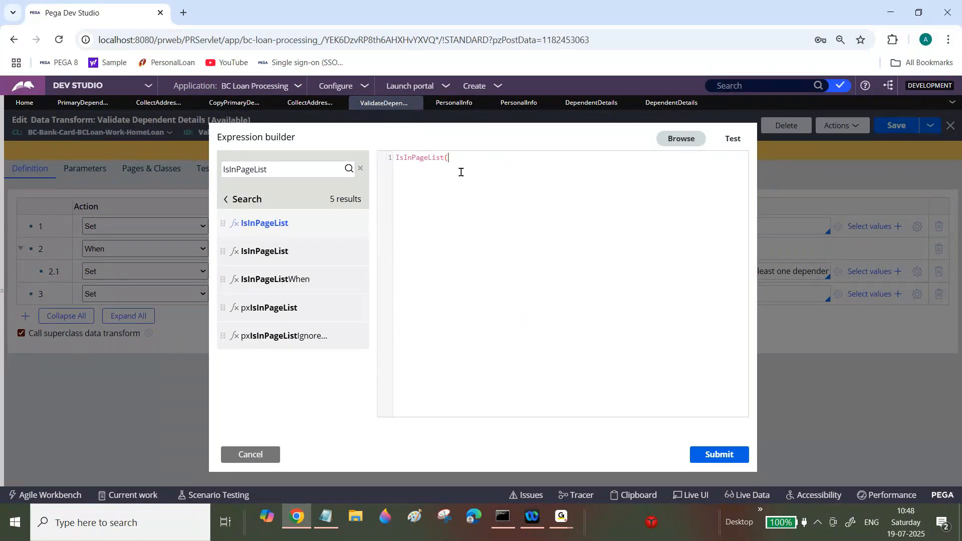
Step: Complete the expression as IsInPageList("true",".pySelected",.DependentList) and submit it
{"action": "type", "text": "\""}
{"action": "key", "text": "Left"}
{"action": "type", "text": "true"}
{"action": "key", "text": "Right"}
{"action": "type", "text": ",\"\""}
{"action": "type", "text": "."}
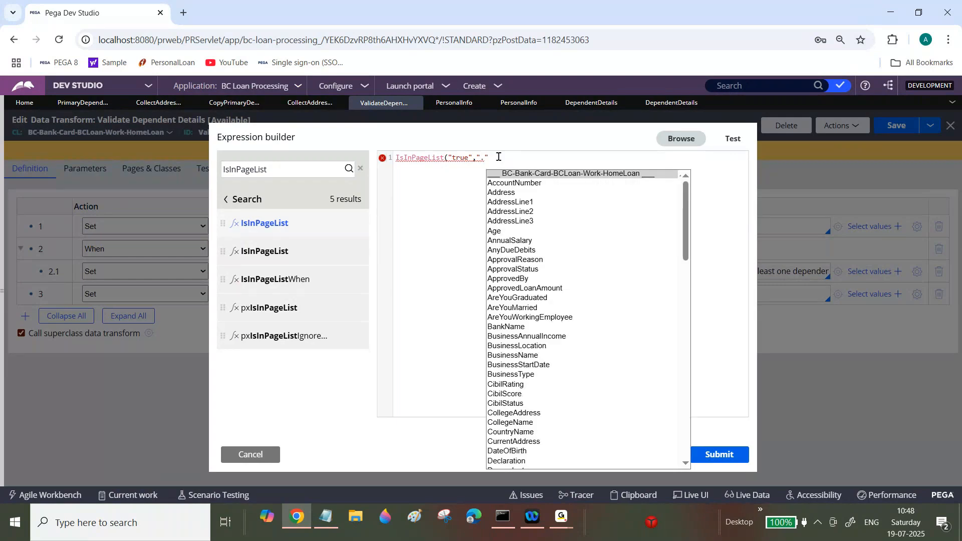
{"action": "type", "text": "p"}
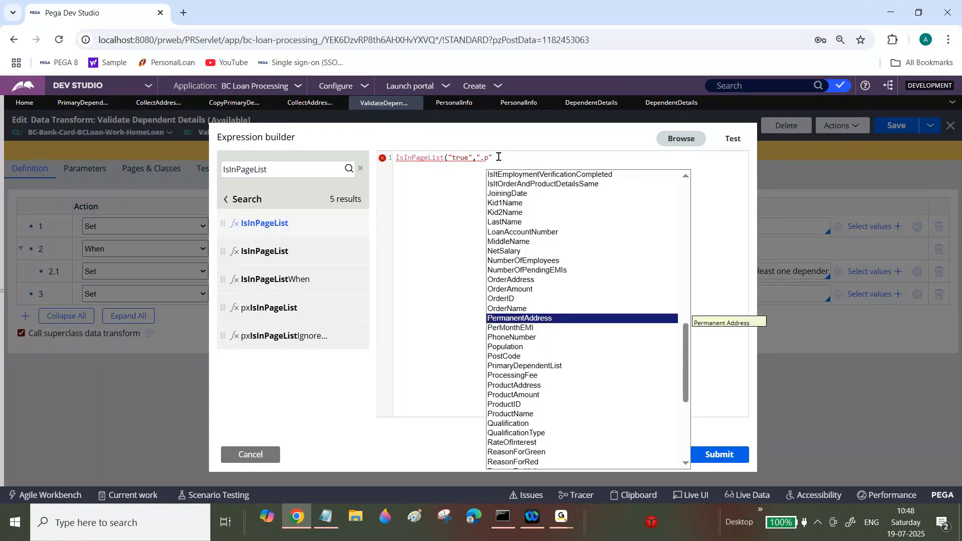
{"action": "type", "text": "yS"}
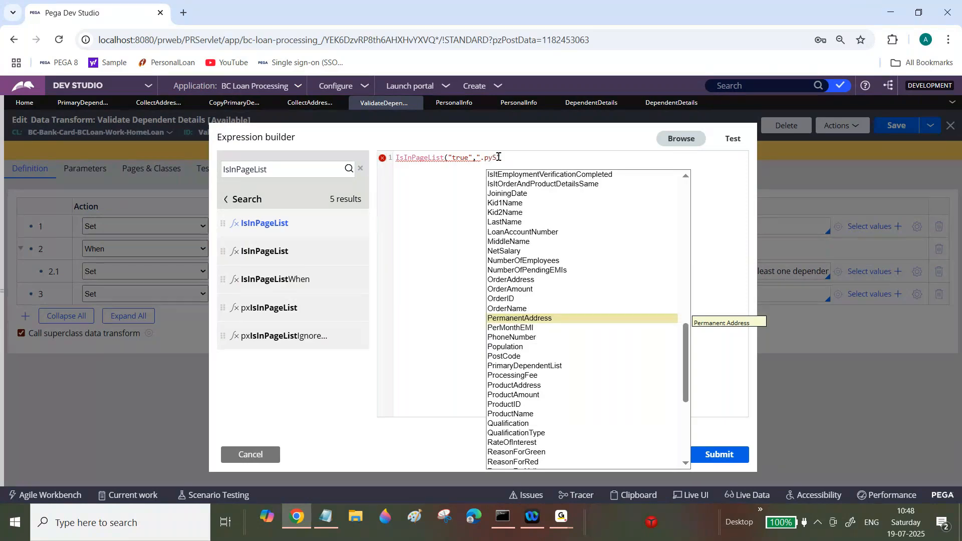
{"action": "type", "text": "elected\""}
{"action": "left_click", "coordinate": [563, 157]}
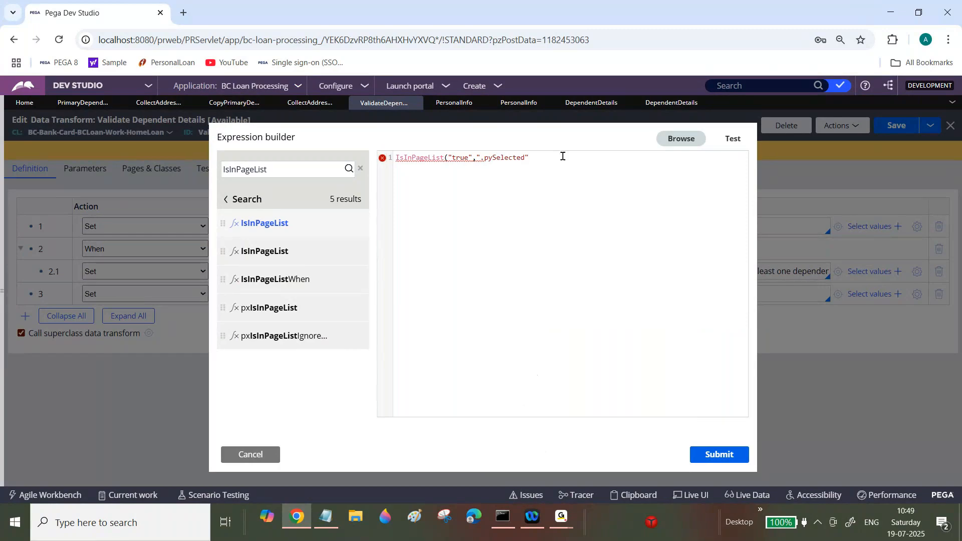
{"action": "type", "text": ",.Depe"}
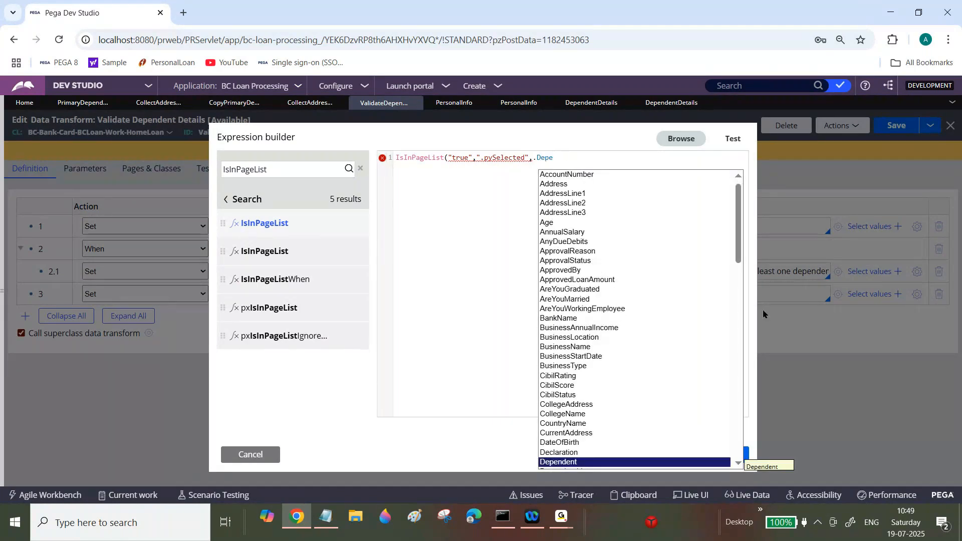
{"action": "scroll", "coordinate": [573, 424], "scroll_direction": "down", "scroll_amount": 2}
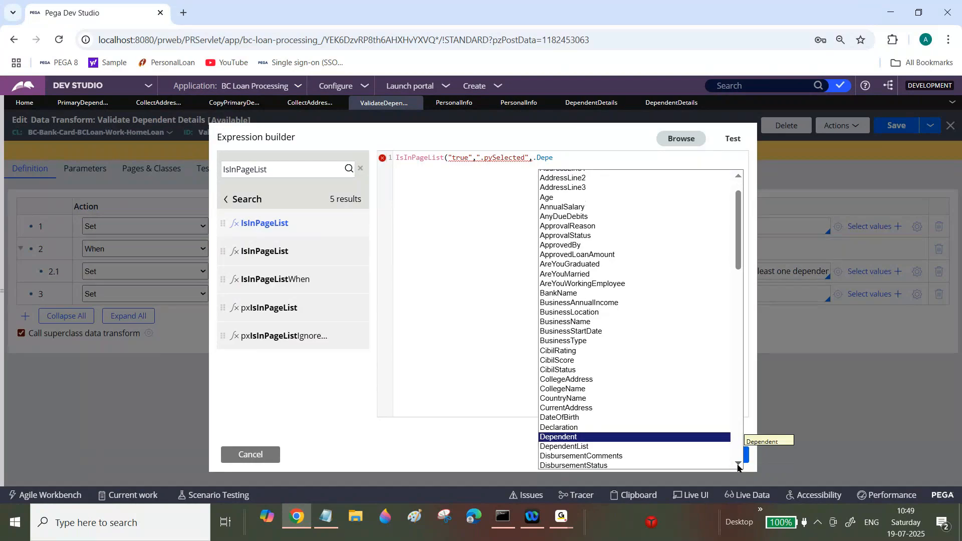
{"action": "left_click", "coordinate": [573, 423]}
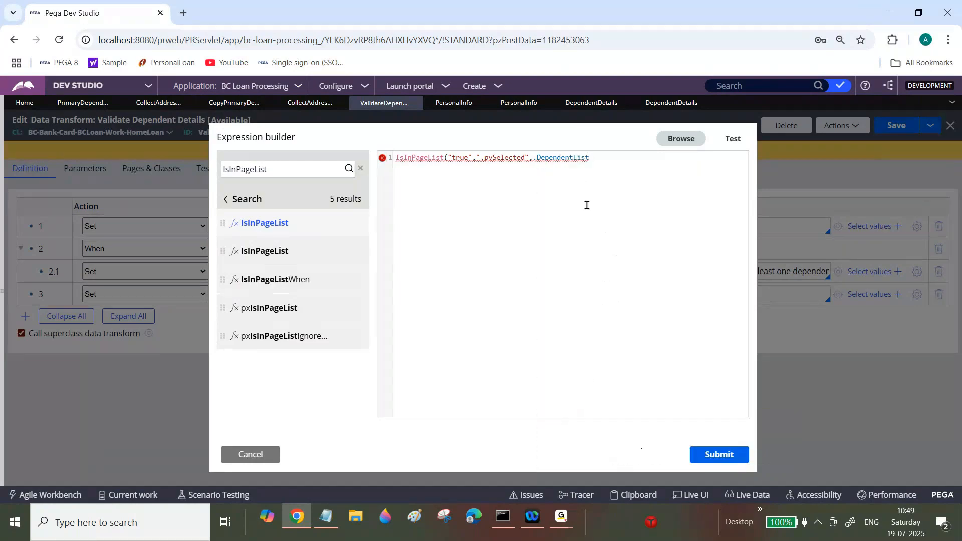
{"action": "type", "text": ")"}
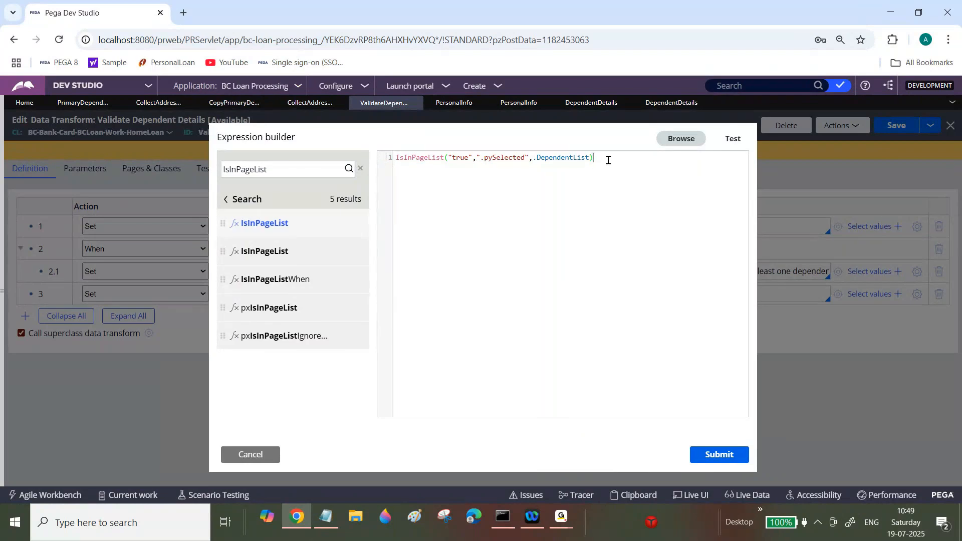
{"action": "left_click", "coordinate": [724, 460]}
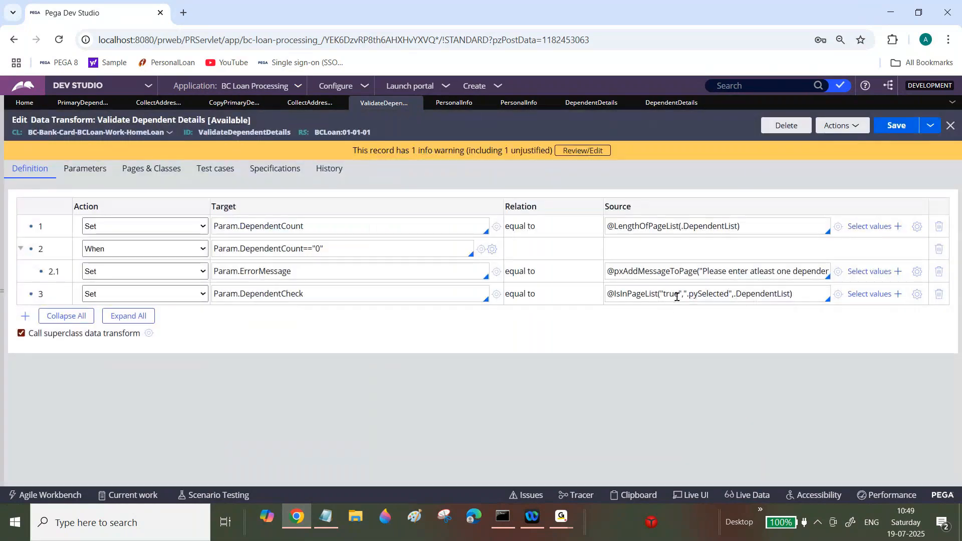
Step: Copy the IsInPageList source expression and paste it into Notepad as the example under the IsInPageList heading
{"action": "triple_click", "coordinate": [677, 297]}
{"action": "key", "text": "alt+Tab"}
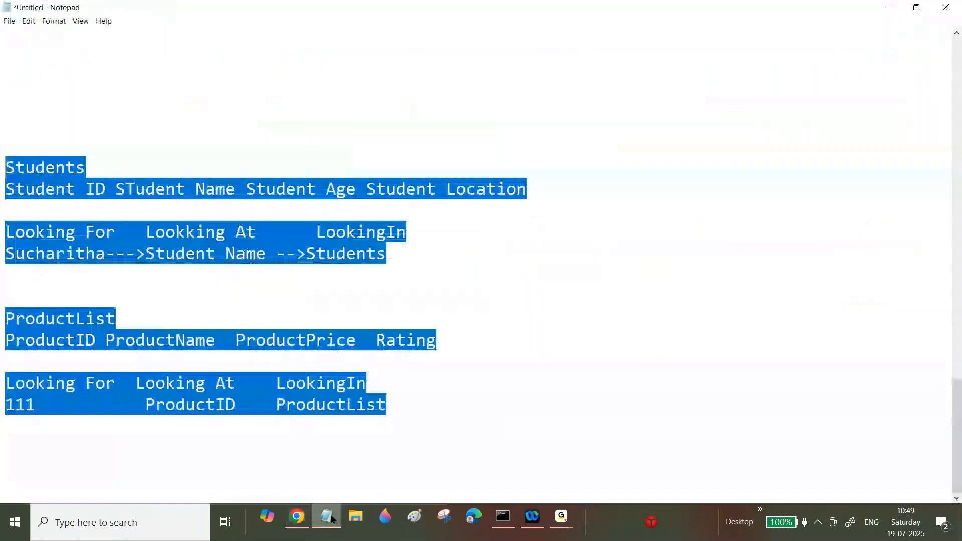
{"action": "left_click_drag", "start_coordinate": [958, 441], "coordinate": [958, 348]}
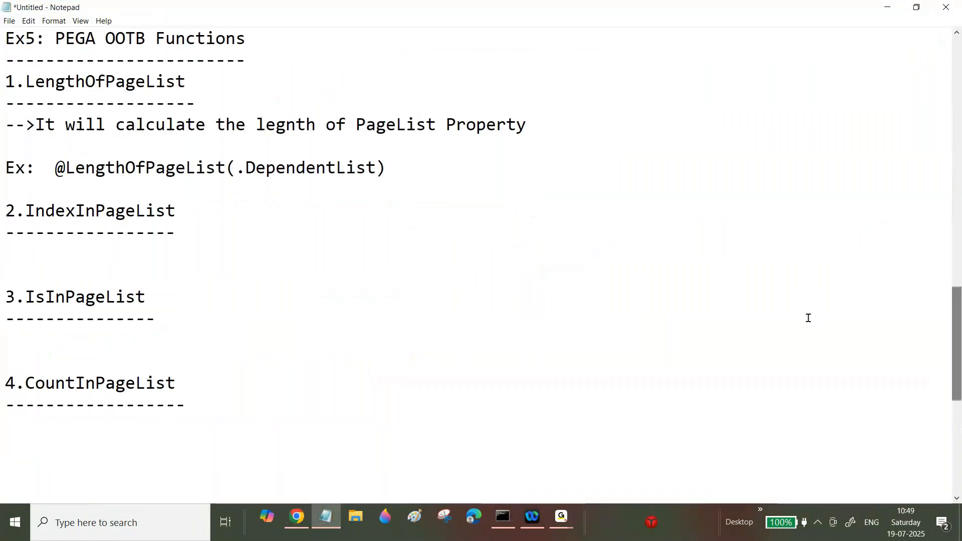
{"action": "left_click", "coordinate": [178, 324]}
{"action": "key", "text": "Return"}
{"action": "key", "text": "Return"}
{"action": "key", "text": "Return"}
{"action": "type", "text": "Wx"}
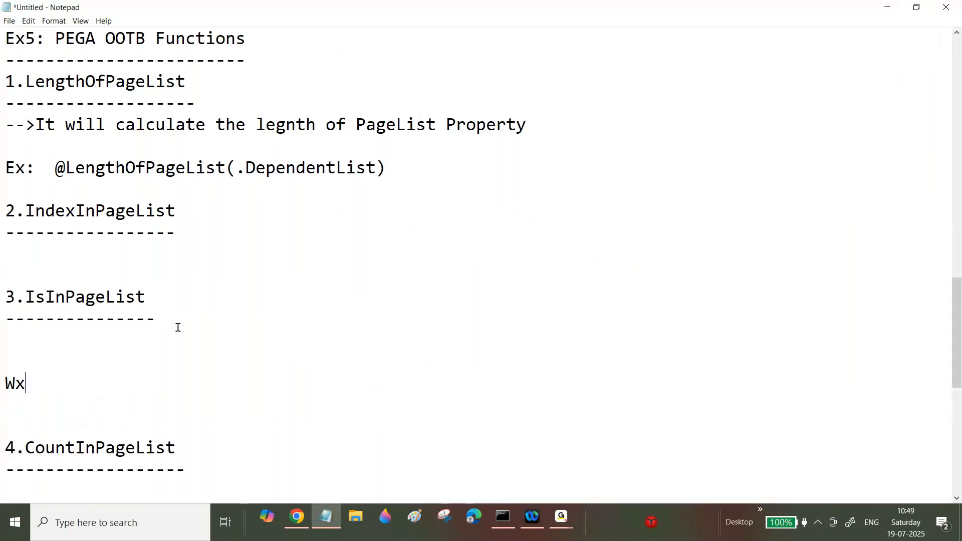
{"action": "key", "text": "BackSpace"}
{"action": "key", "text": "BackSpace"}
{"action": "type", "text": "Ex: @IsInPageList(\"true\",\".pySelected\",.DependentList)"}
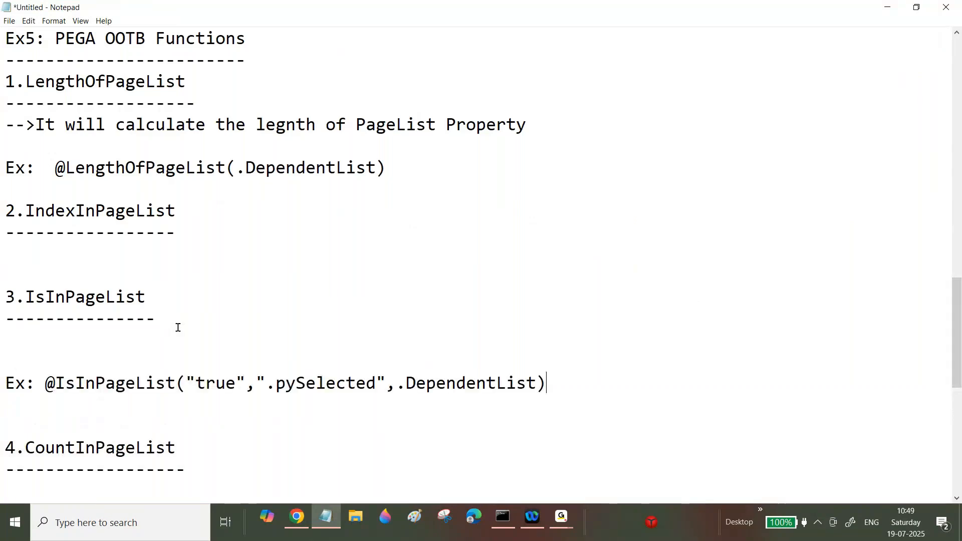
Step: Add the description "-->It will check whether whether Property value present in PageList Property or not" under the IsInPageList heading
{"action": "left_click", "coordinate": [170, 316]}
{"action": "key", "text": "Return"}
{"action": "type", "text": "--"}
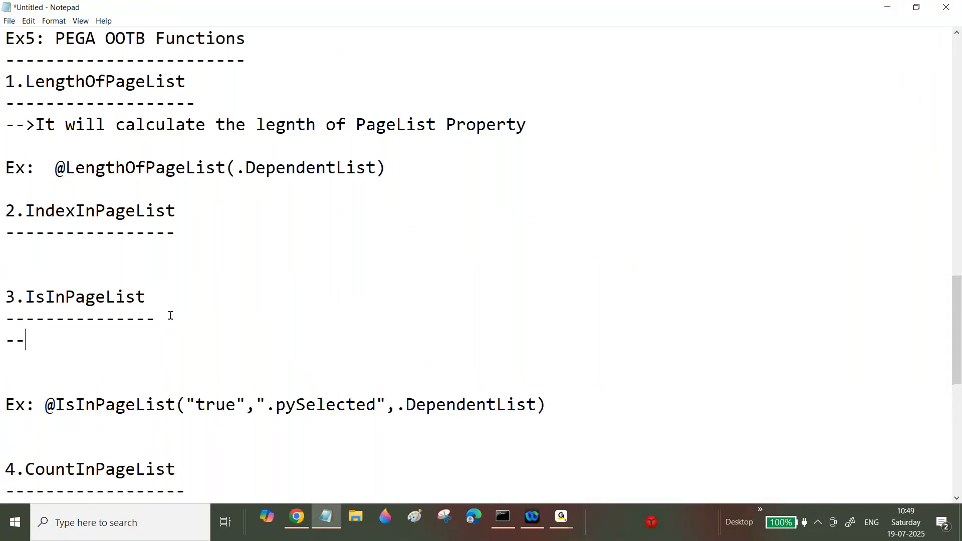
{"action": "type", "text": ">It will che"}
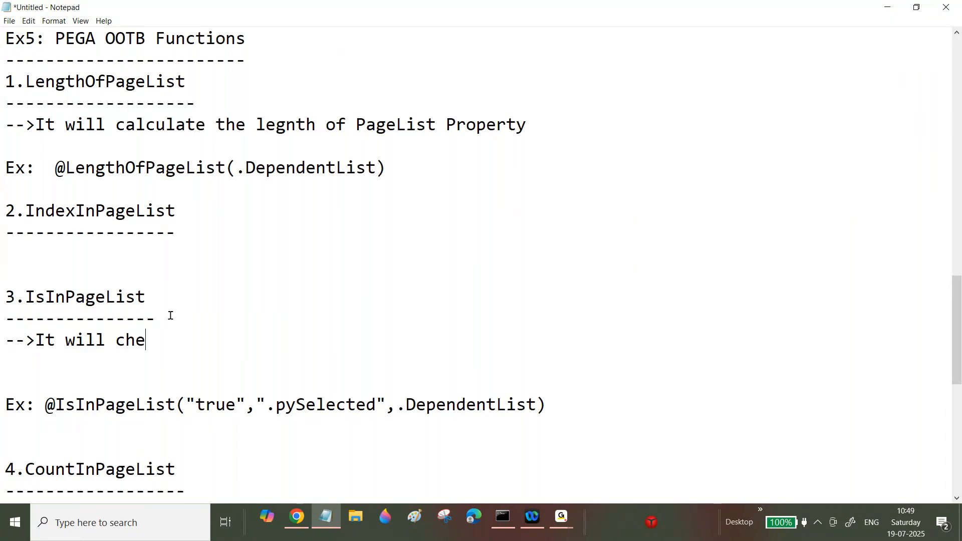
{"action": "type", "text": "ck whetehr"}
{"action": "key", "text": "BackSpace"}
{"action": "key", "text": "BackSpace"}
{"action": "key", "text": "BackSpace"}
{"action": "key", "text": "BackSpace"}
{"action": "type", "text": "her"}
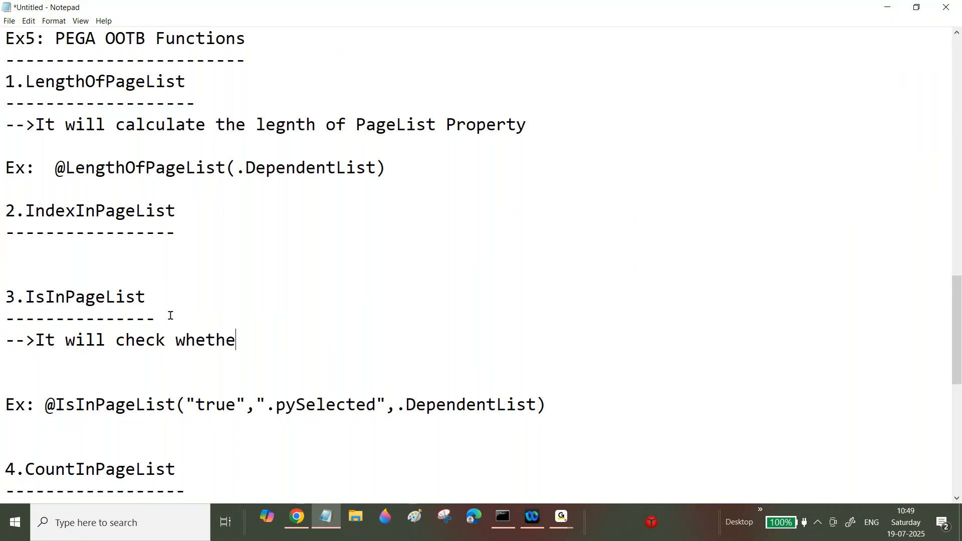
{"action": "type", "text": " whether whether"}
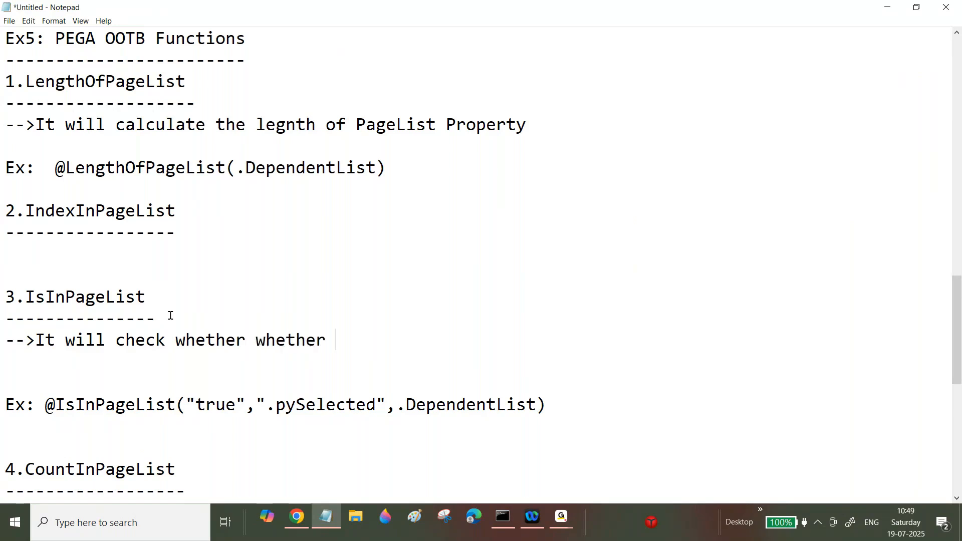
{"action": "type", "text": "Property "}
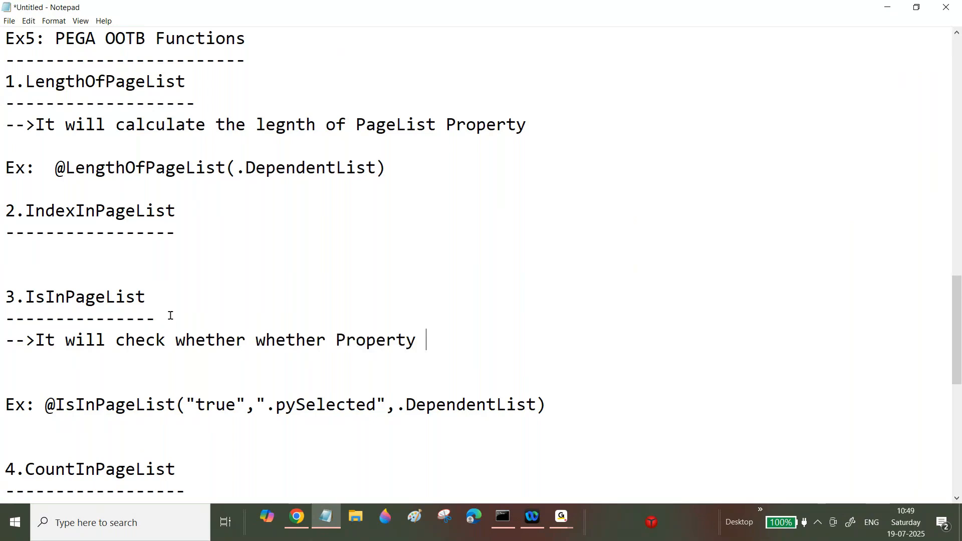
{"action": "type", "text": "value pr"}
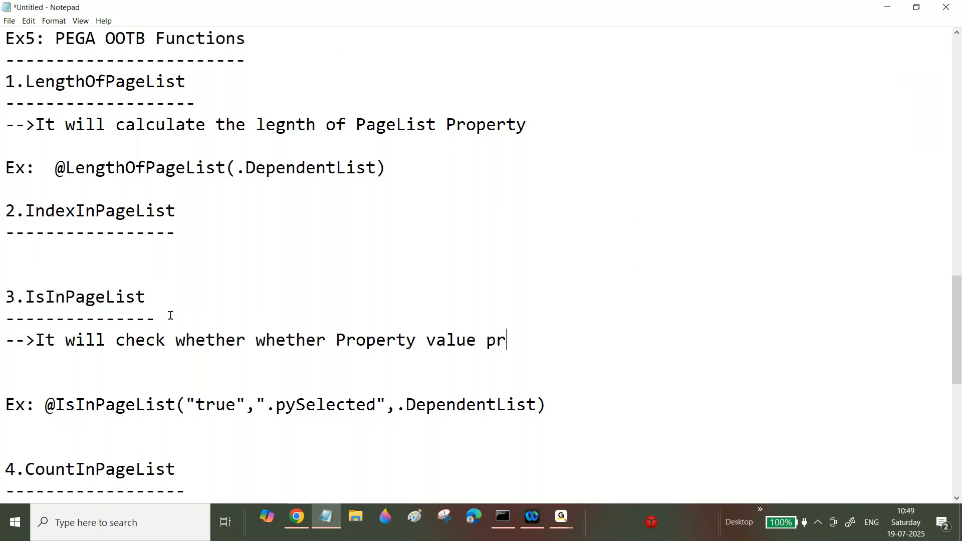
{"action": "type", "text": "esent in "}
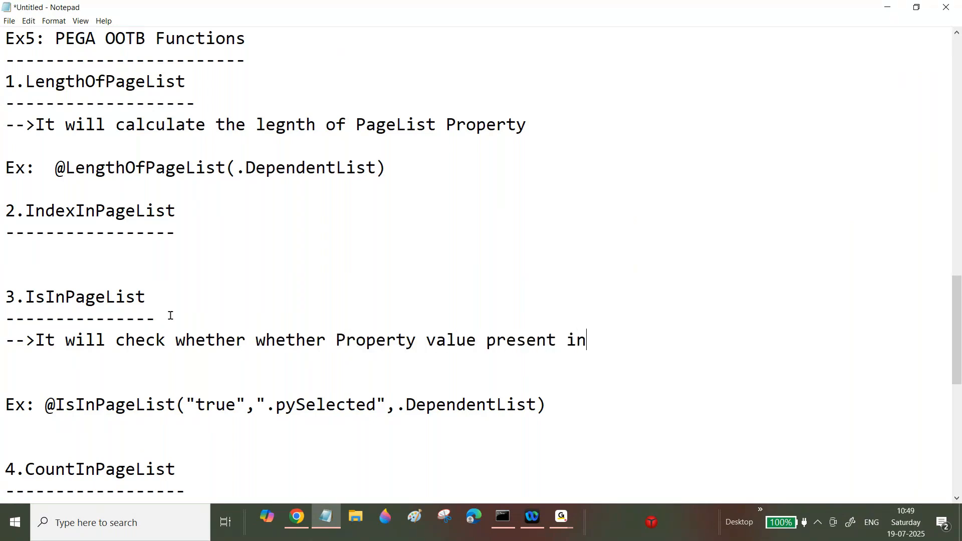
{"action": "type", "text": "PageList"}
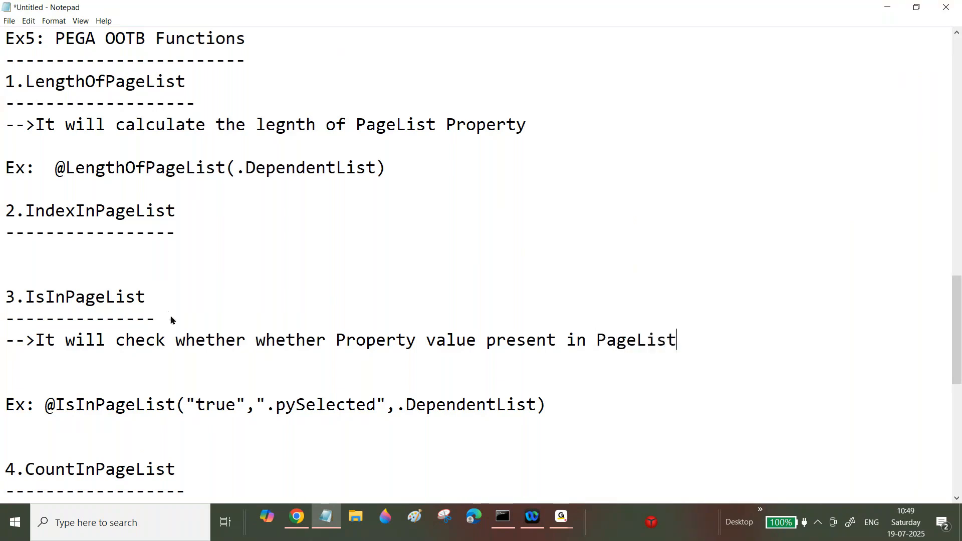
{"action": "type", "text": " Property or not"}
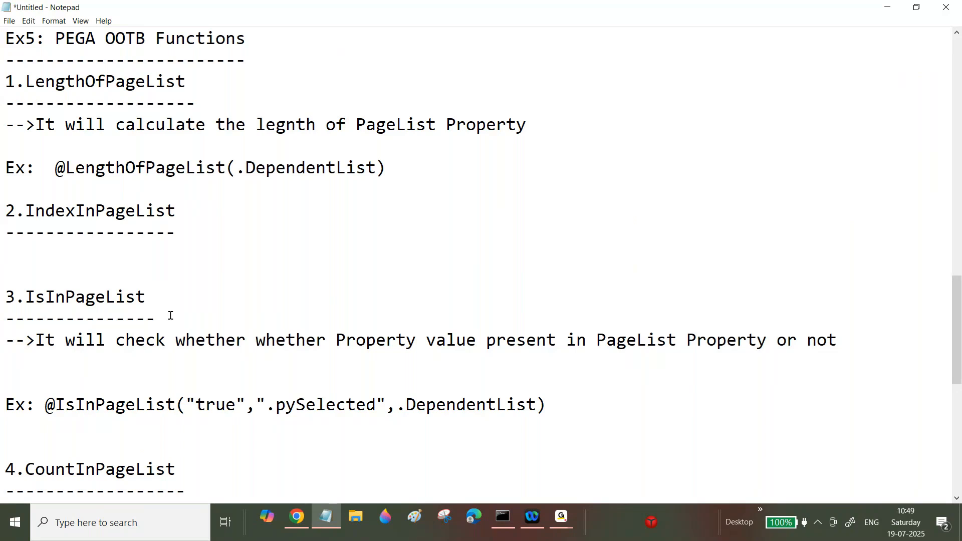
{"action": "key", "text": "BackSpace"}
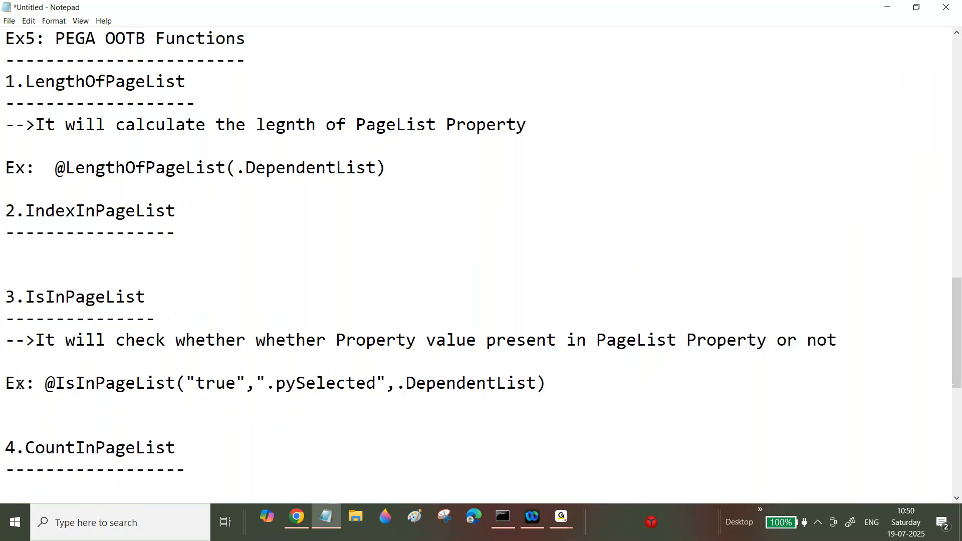
Step: Return to the data transform and add a fourth row
{"action": "left_click", "coordinate": [286, 509]}
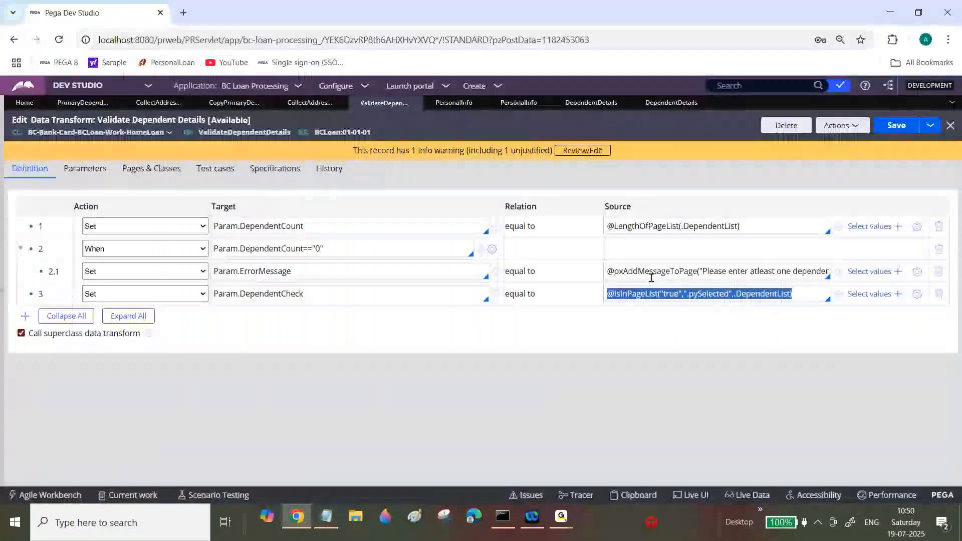
{"action": "left_click", "coordinate": [25, 316]}
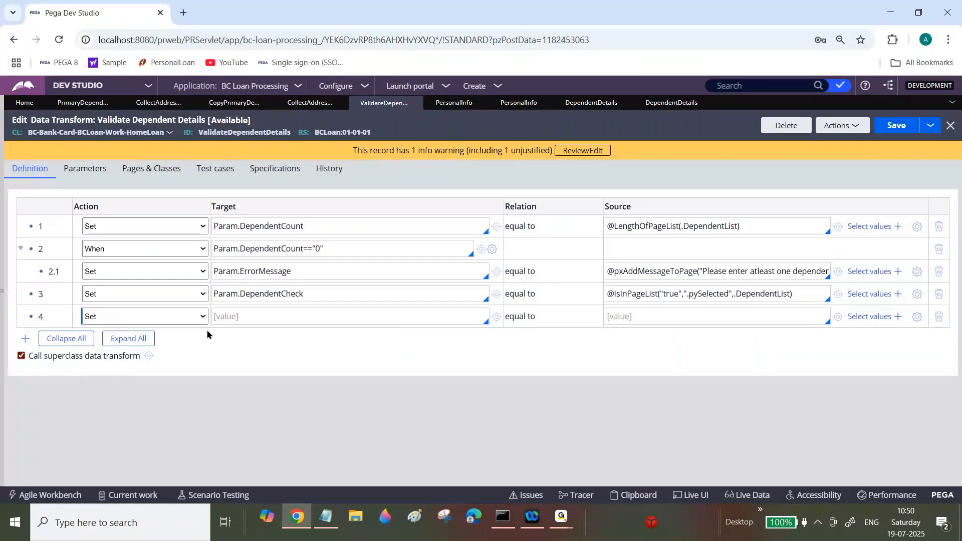
Step: Turn the fourth row into a When condition Param.DependentCheck==false
{"action": "left_click", "coordinate": [200, 316]}
{"action": "left_click", "coordinate": [133, 163]}
{"action": "left_click", "coordinate": [295, 320]}
{"action": "type", "text": "Param.DependentCheck"}
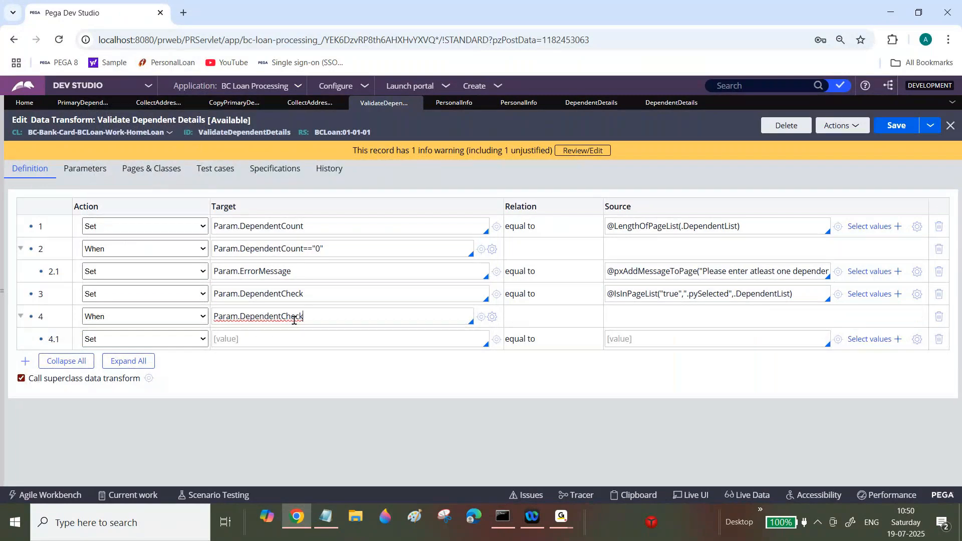
{"action": "type", "text": "==false"}
Step: Set row 4.1's target to Param.ErrorMessage and copy row 2.1's pxAddMessageToPage expression into its source
{"action": "double_click", "coordinate": [282, 274]}
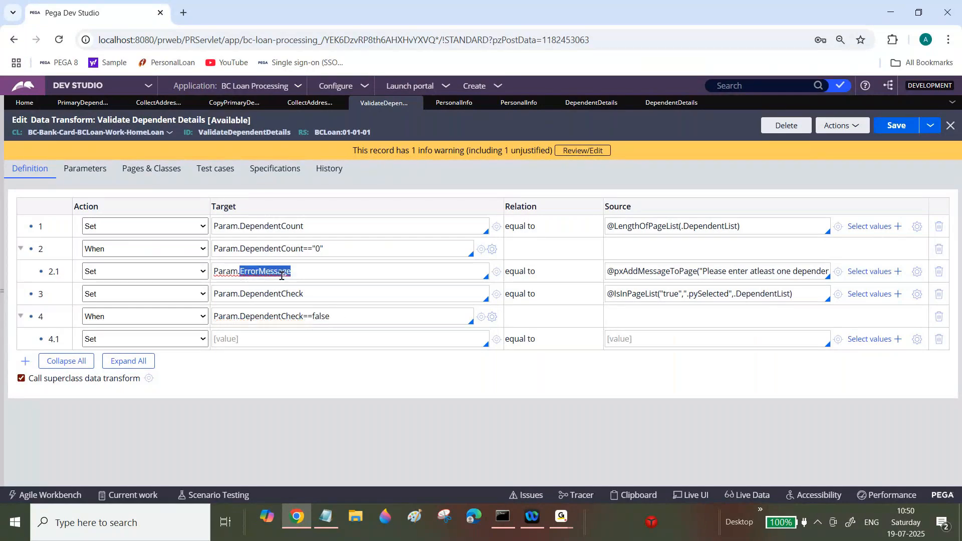
{"action": "left_click", "coordinate": [275, 335]}
{"action": "type", "text": "Param.ErrorMessage"}
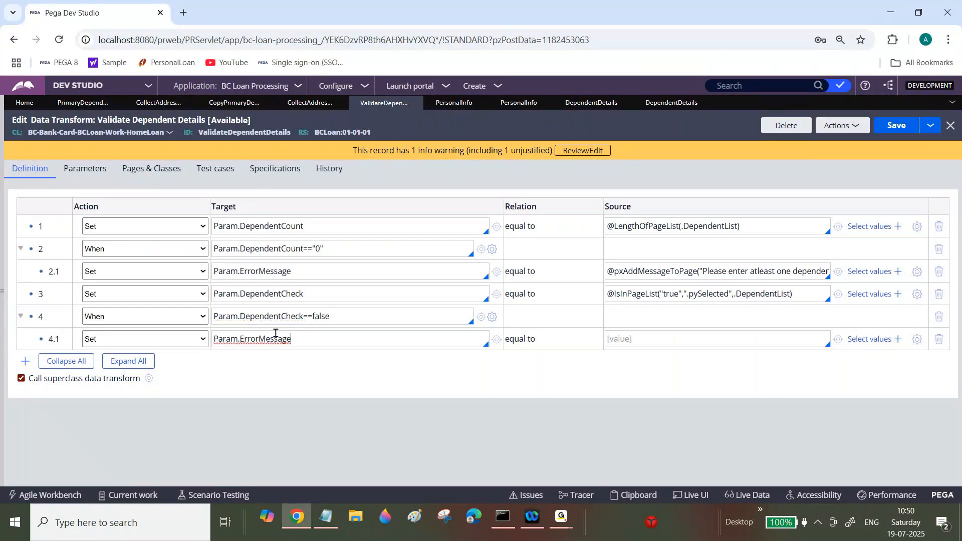
{"action": "triple_click", "coordinate": [778, 269]}
{"action": "key", "text": "ctrl+c"}
{"action": "left_click", "coordinate": [699, 334]}
{"action": "key", "text": "ctrl+v"}
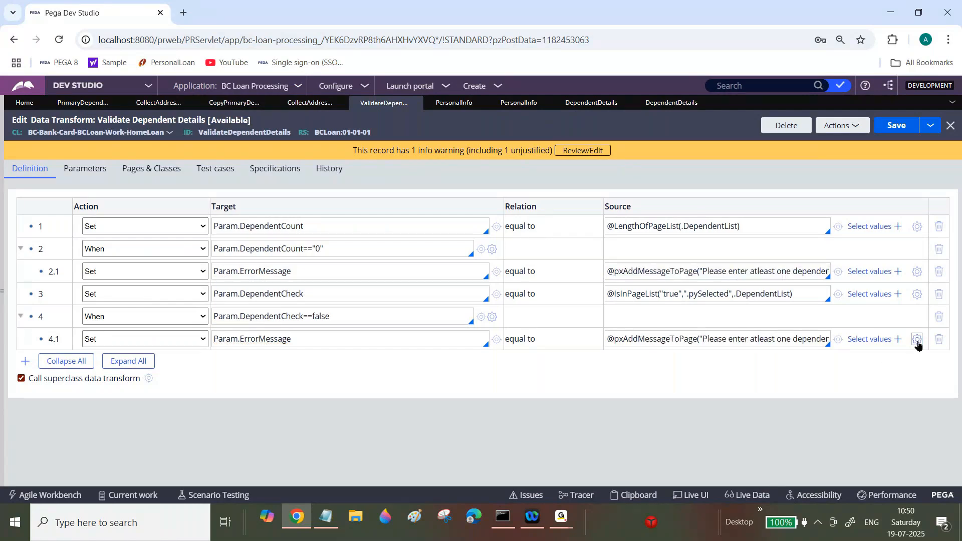
Step: Edit row 4.1's message to "Please select atleast one dependent details" in the expression builder
{"action": "left_click", "coordinate": [917, 341]}
{"action": "double_click", "coordinate": [446, 157]}
{"action": "type", "text": "select"}
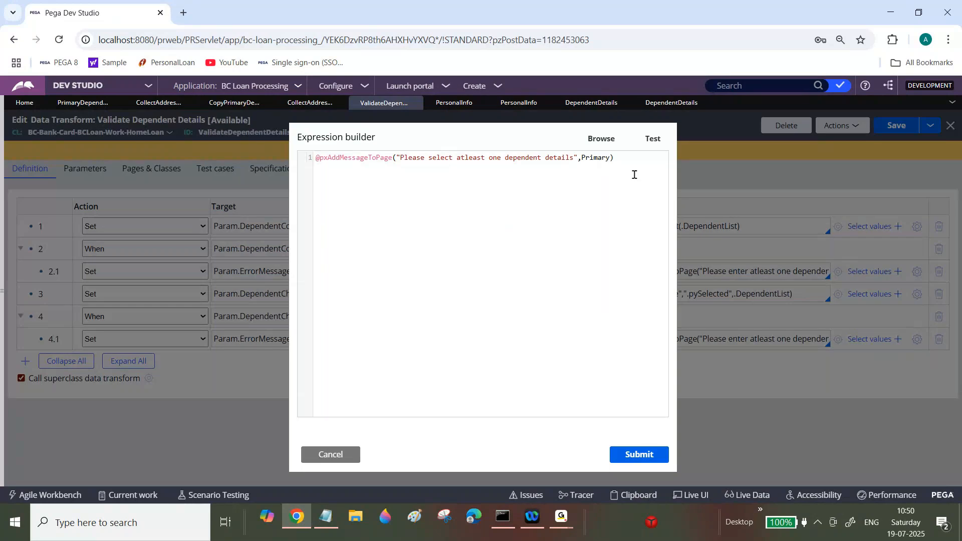
{"action": "left_click", "coordinate": [648, 461]}
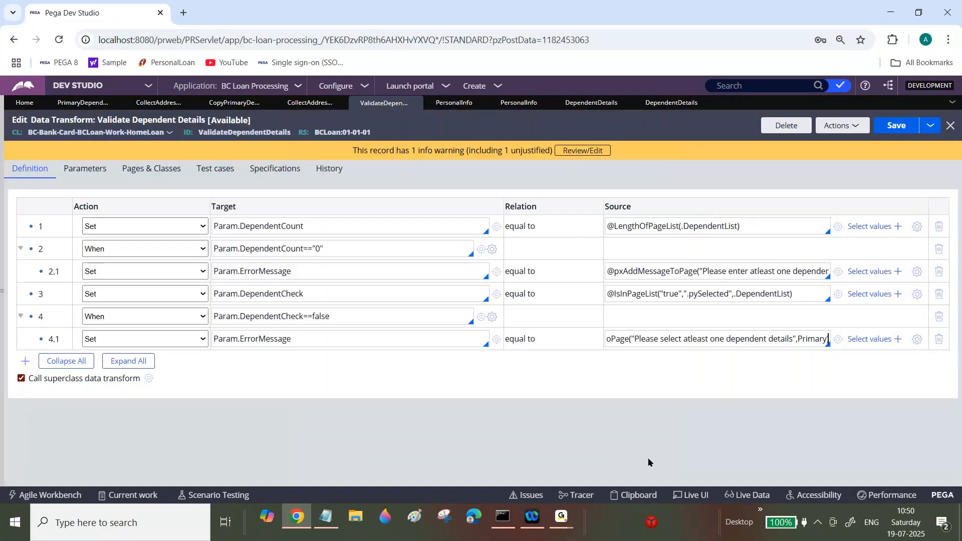
Step: Save the data transform
{"action": "left_click", "coordinate": [314, 271]}
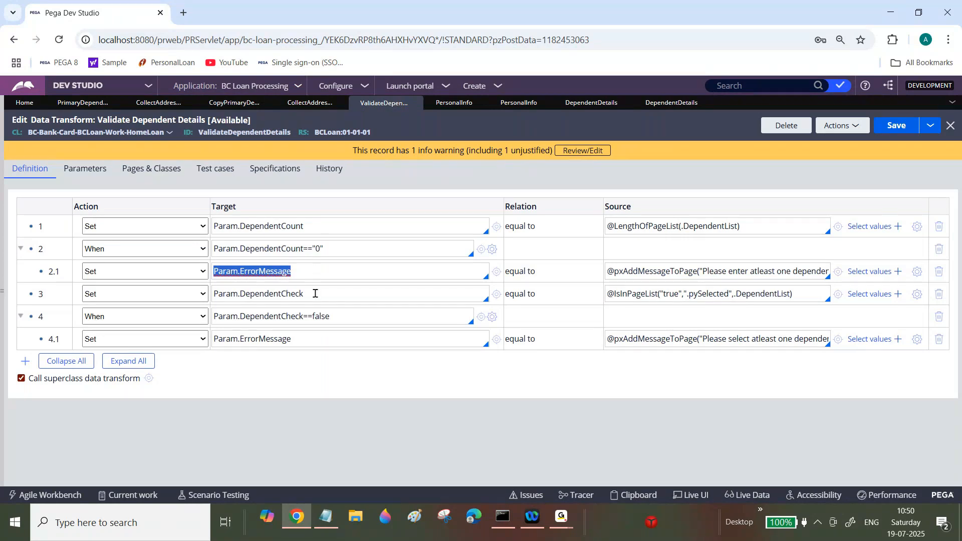
{"action": "left_click", "coordinate": [896, 125]}
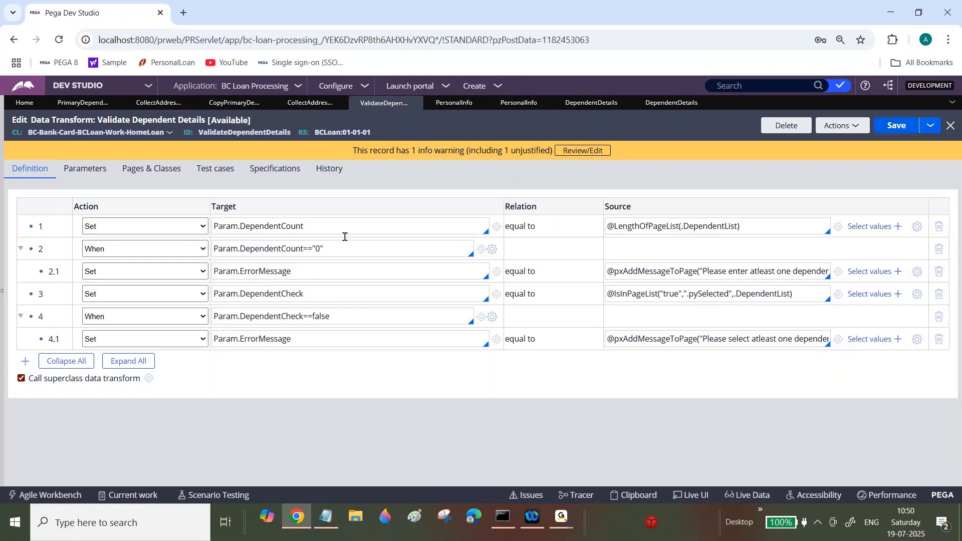
{"action": "double_click", "coordinate": [679, 272]}
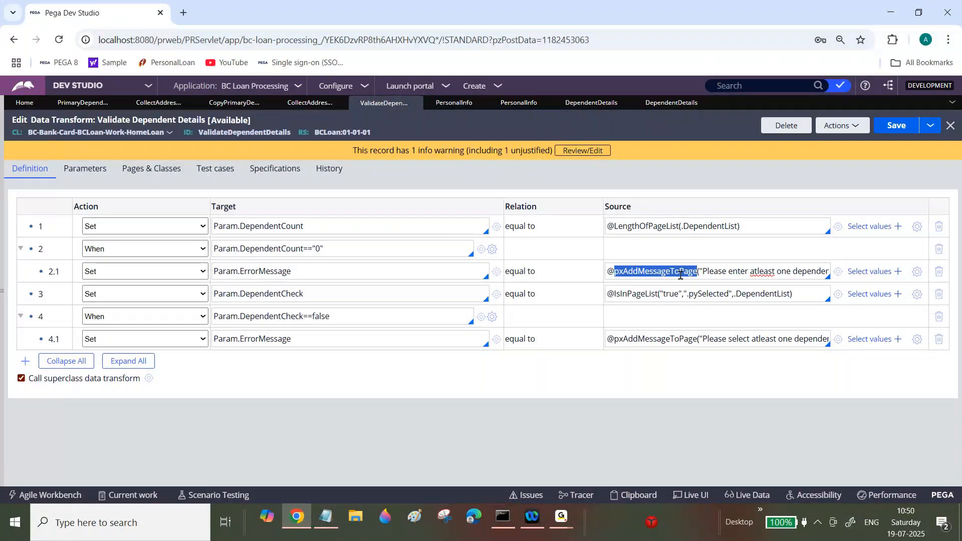
{"action": "double_click", "coordinate": [715, 339]}
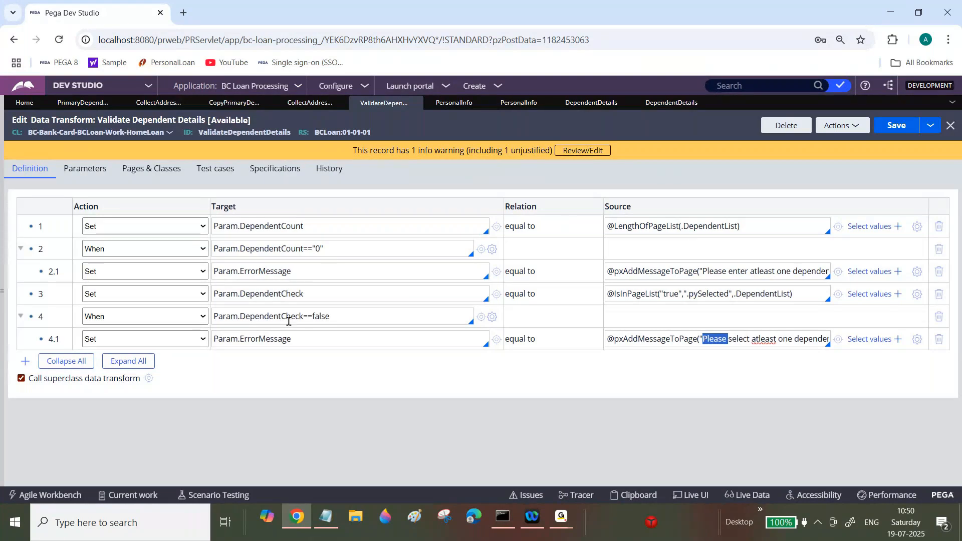
Step: Insert row 2.2 with the Exit Data Transform action under the first When condition and save
{"action": "left_click", "coordinate": [300, 275]}
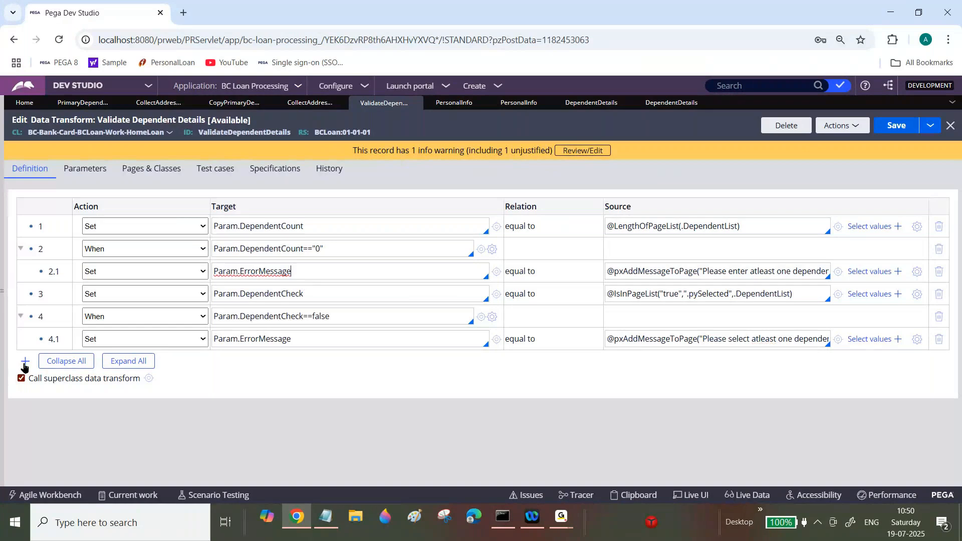
{"action": "left_click", "coordinate": [24, 364]}
{"action": "left_click", "coordinate": [174, 295]}
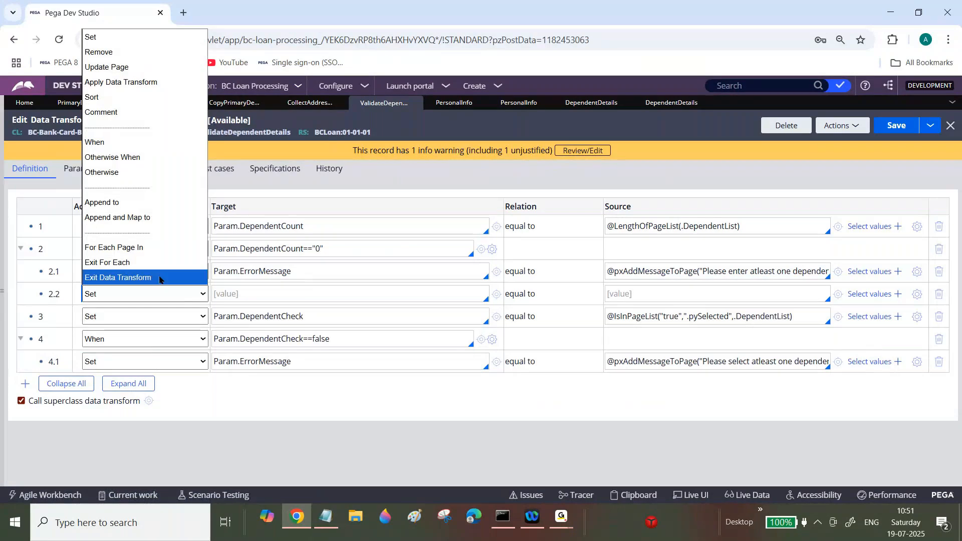
{"action": "left_click", "coordinate": [159, 277]}
{"action": "left_click", "coordinate": [901, 132]}
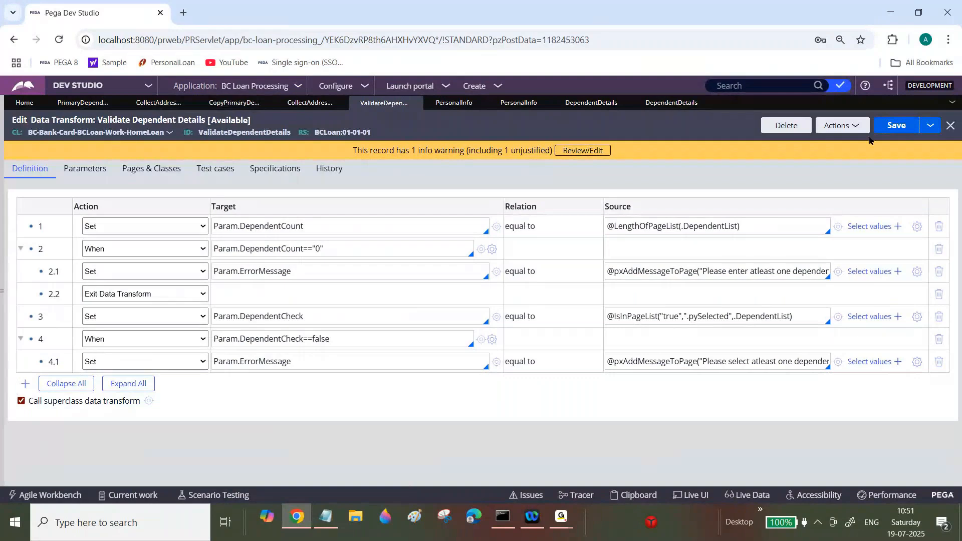
Step: Create a new Home Loan case and enter placeholder first, middle and last names
{"action": "left_click", "coordinate": [474, 86]}
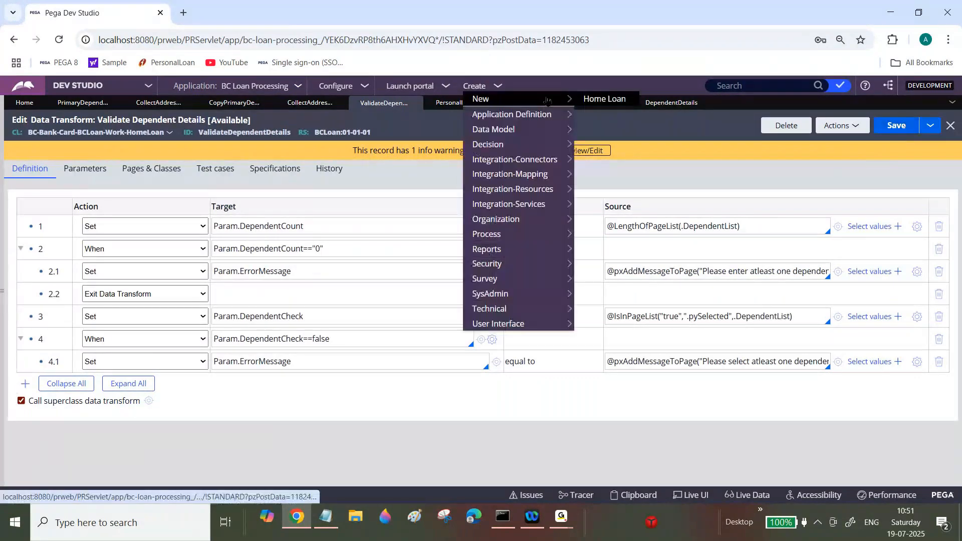
{"action": "left_click", "coordinate": [599, 100]}
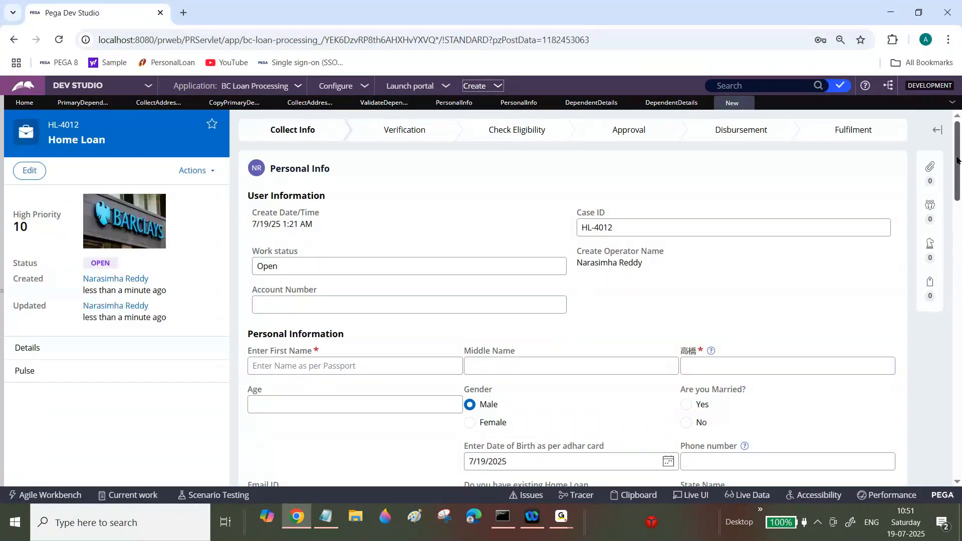
{"action": "scroll", "coordinate": [407, 213], "scroll_direction": "down", "scroll_amount": 3}
{"action": "left_click", "coordinate": [407, 213]}
{"action": "type", "text": "asfas"}
{"action": "key", "text": "Tab"}
{"action": "type", "text": "a"}
{"action": "key", "text": "Tab"}
{"action": "type", "text": "af"}
{"action": "key", "text": "Tab"}
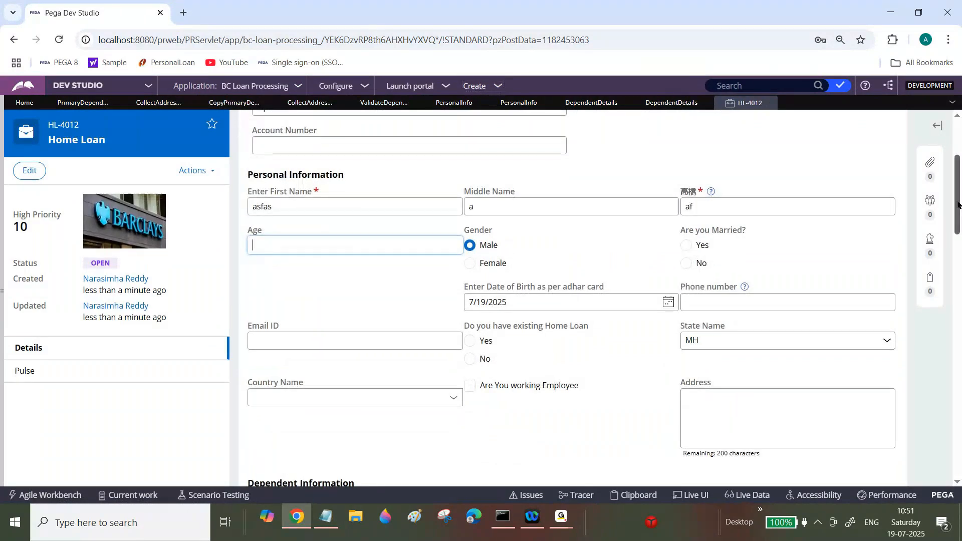
Step: Submit the Personal Info form without any dependents
{"action": "scroll", "coordinate": [571, 296], "scroll_direction": "down", "scroll_amount": 4}
{"action": "scroll", "coordinate": [897, 351], "scroll_direction": "down", "scroll_amount": 2}
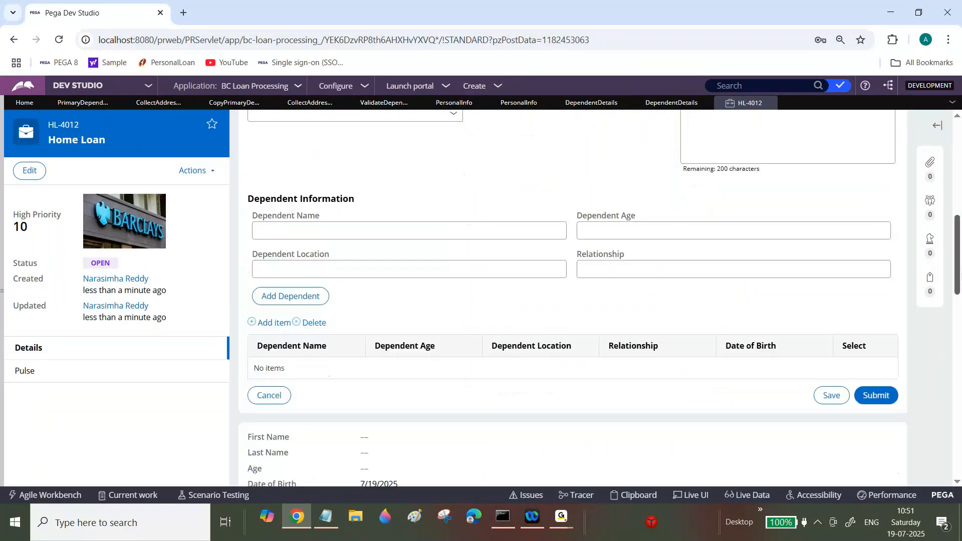
{"action": "left_click", "coordinate": [879, 361]}
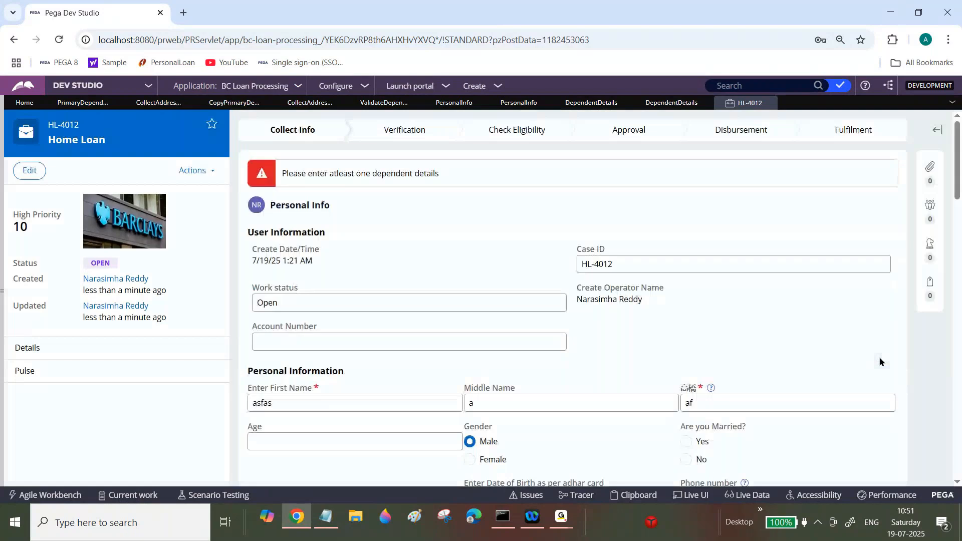
Step: Add a dependent row to the list with placeholder name, age, location and relationship values
{"action": "scroll", "coordinate": [959, 197], "scroll_direction": "down", "scroll_amount": 1}
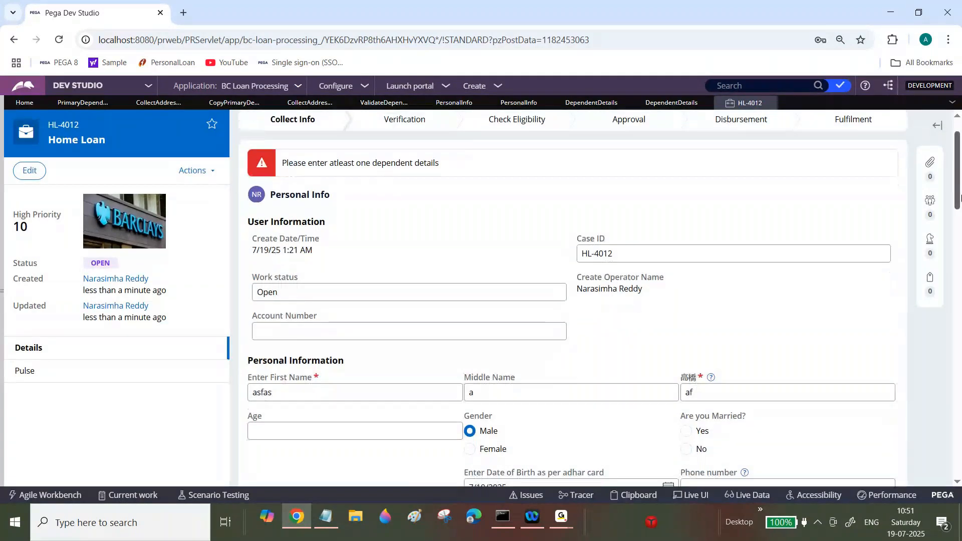
{"action": "scroll", "coordinate": [960, 197], "scroll_direction": "down", "scroll_amount": 10}
{"action": "left_click", "coordinate": [526, 188]}
{"action": "type", "text": "afas"}
{"action": "key", "text": "Tab"}
{"action": "type", "text": "ag"}
{"action": "key", "text": "Tab"}
{"action": "type", "text": "dg"}
{"action": "key", "text": "Tab"}
{"action": "type", "text": "dg"}
{"action": "left_click", "coordinate": [284, 253]}
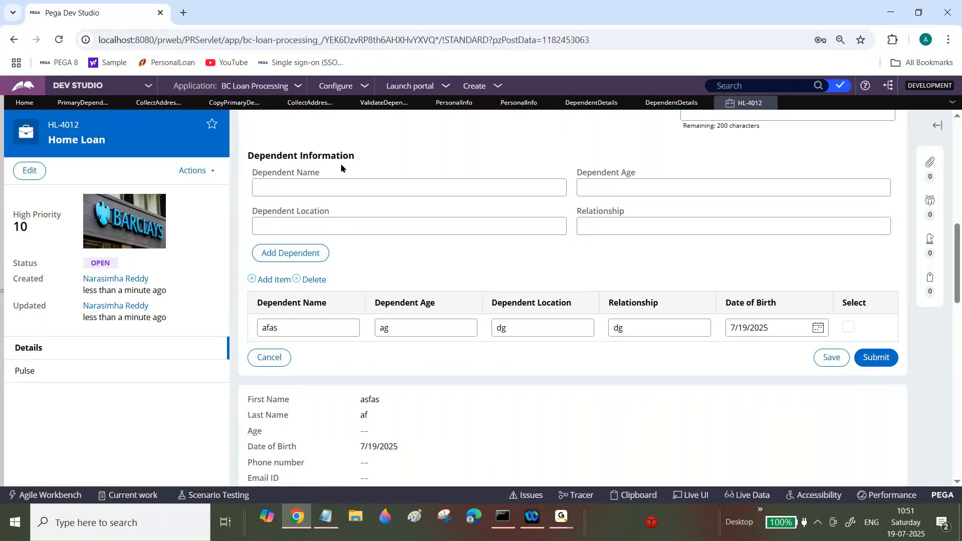
Step: Fill the Dependent Information fields with placeholder values and add the dependent
{"action": "left_click", "coordinate": [353, 189]}
{"action": "type", "text": "asfa"}
{"action": "key", "text": "Tab"}
{"action": "type", "text": "dg"}
{"action": "key", "text": "Tab"}
{"action": "type", "text": "g"}
{"action": "key", "text": "Tab"}
{"action": "type", "text": "sdg"}
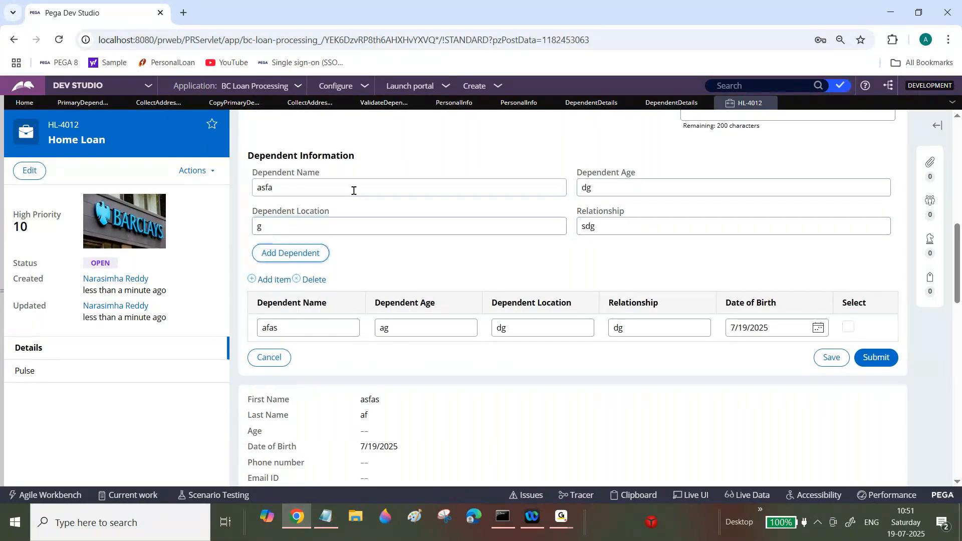
{"action": "left_click", "coordinate": [294, 254]}
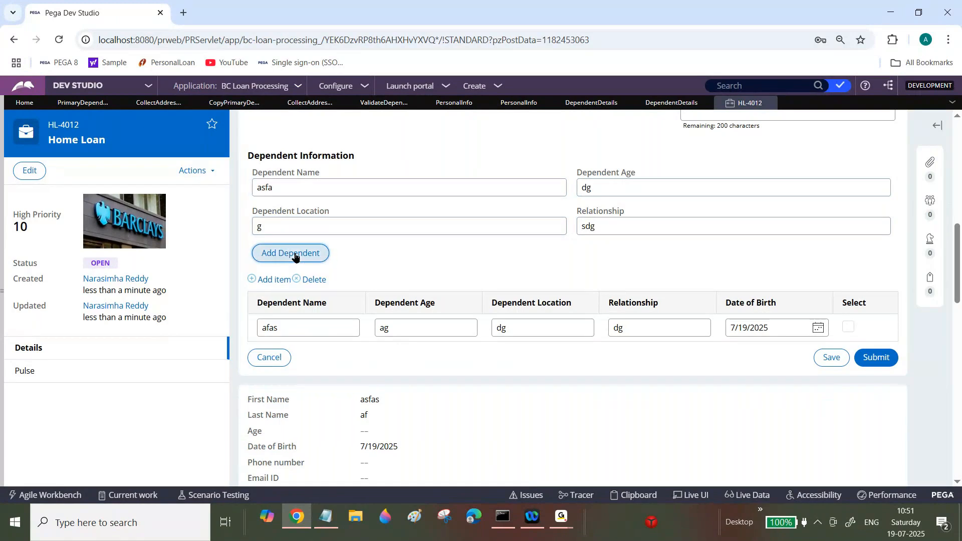
Step: Submit the form, select the first dependent row, and submit again
{"action": "left_click", "coordinate": [881, 387]}
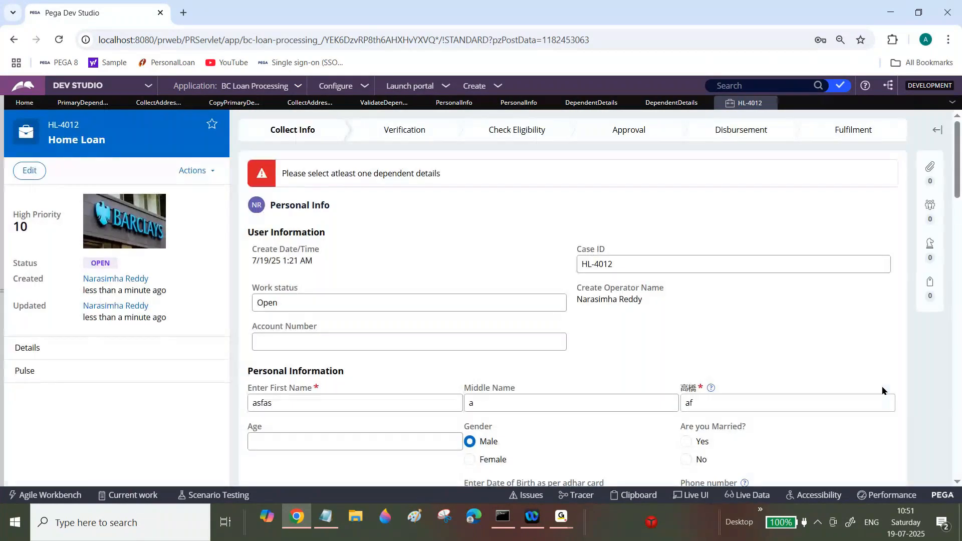
{"action": "left_click_drag", "start_coordinate": [958, 183], "coordinate": [959, 298]}
{"action": "left_click", "coordinate": [849, 249]}
{"action": "left_click", "coordinate": [875, 308]}
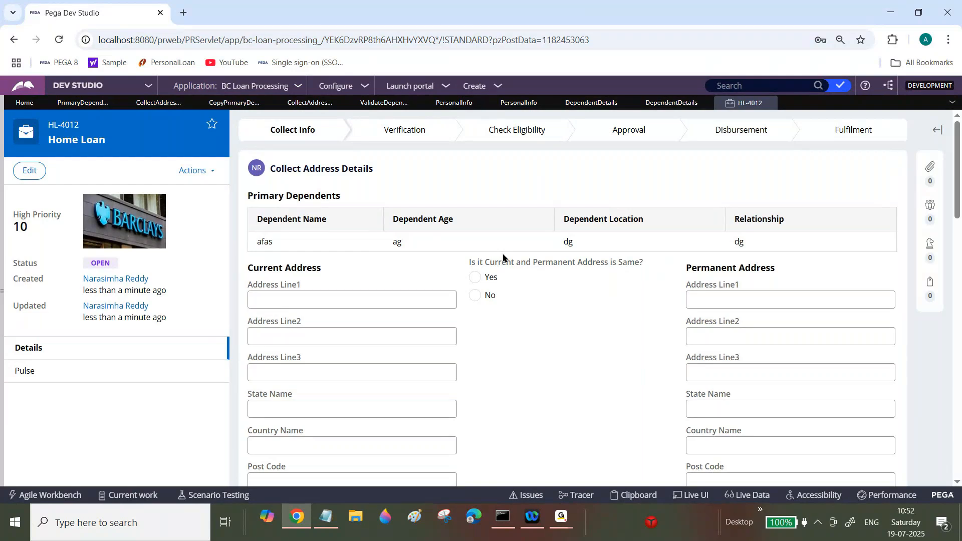
{"action": "left_click", "coordinate": [768, 103]}
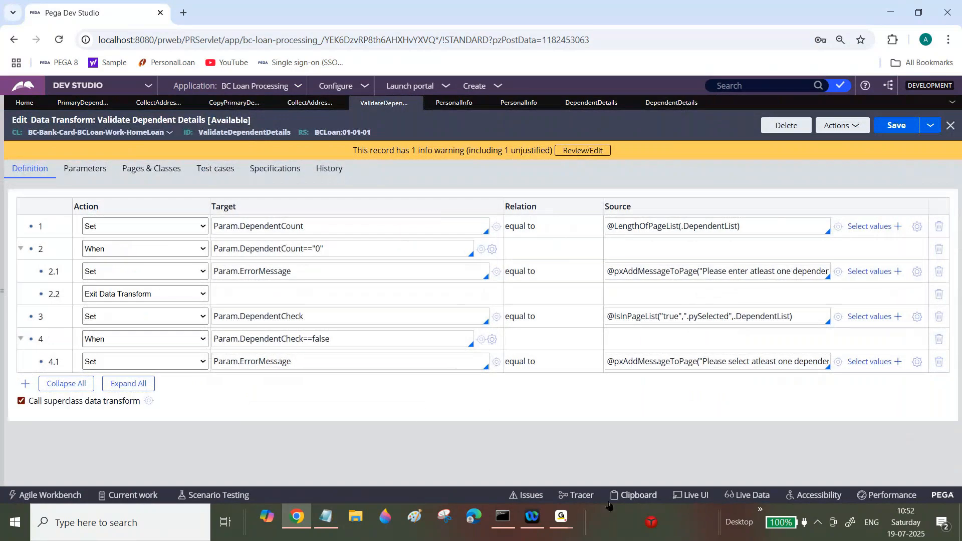
{"action": "left_click", "coordinate": [561, 518]}
{"action": "left_click", "coordinate": [630, 449]}
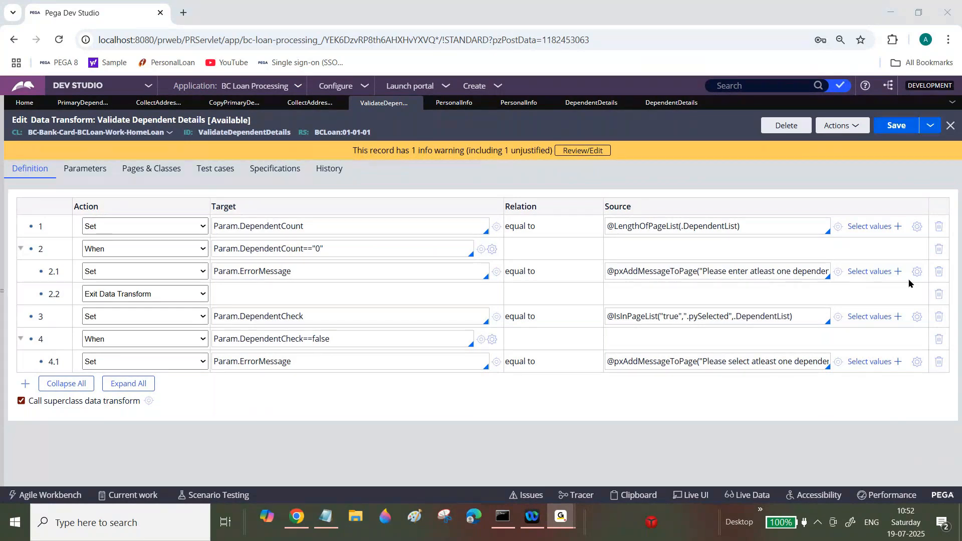
{"action": "left_click", "coordinate": [297, 520]}
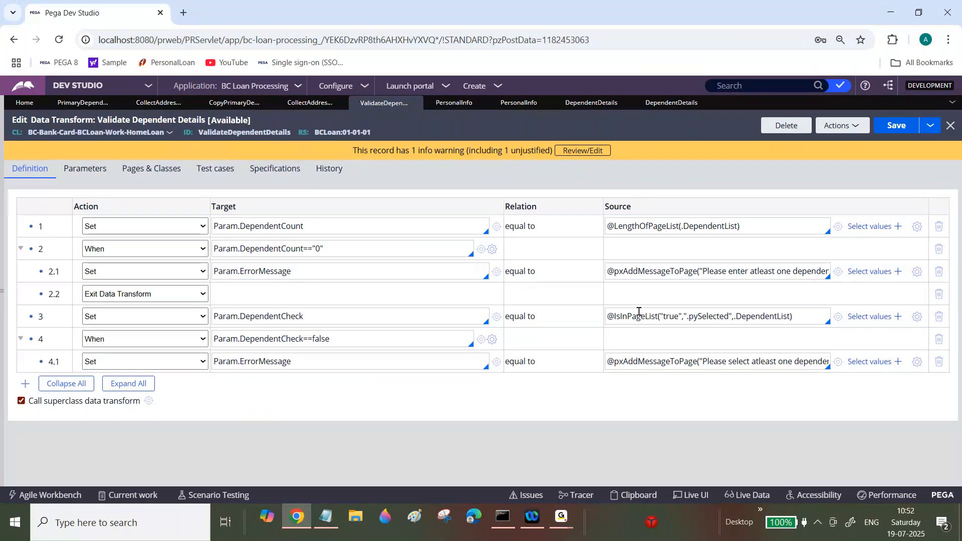
{"action": "left_click", "coordinate": [560, 521]}
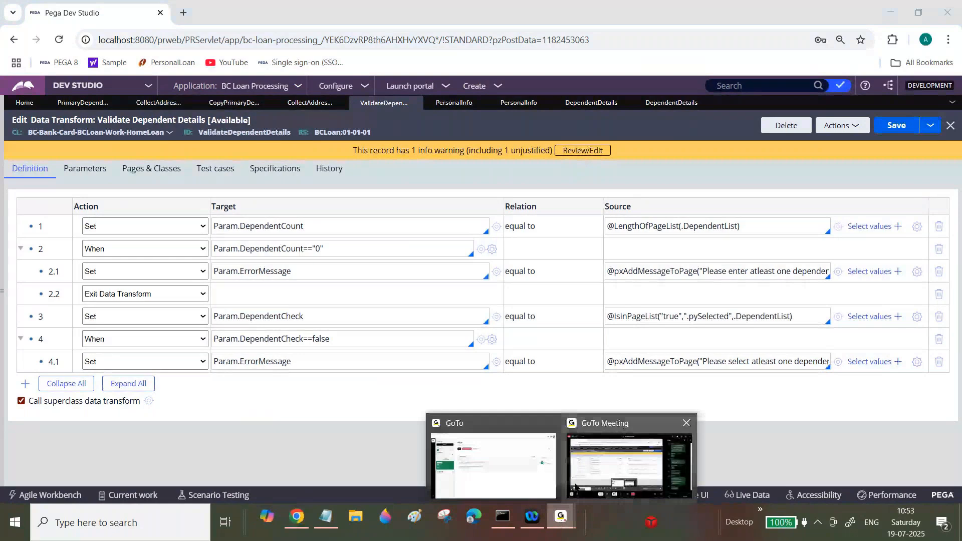
{"action": "left_click", "coordinate": [591, 471]}
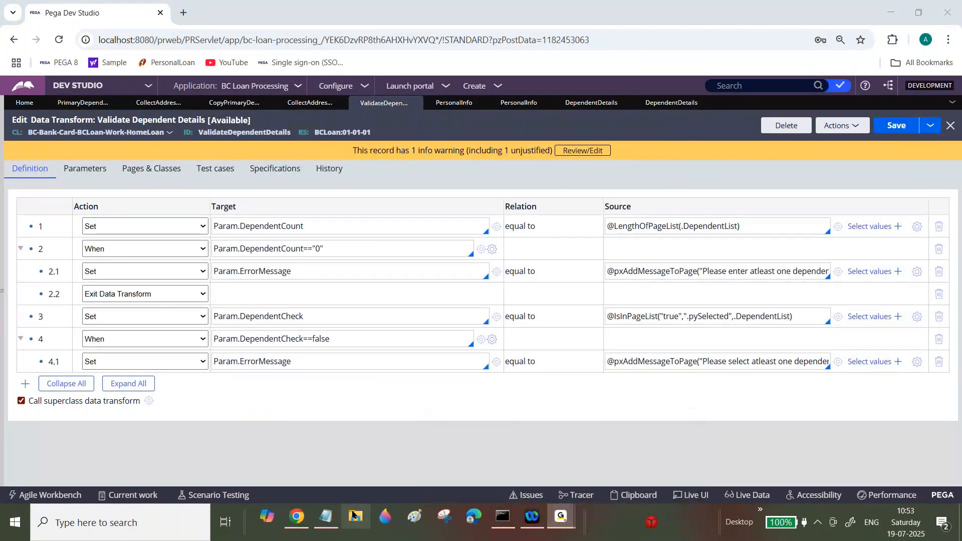
{"action": "left_click", "coordinate": [302, 525]}
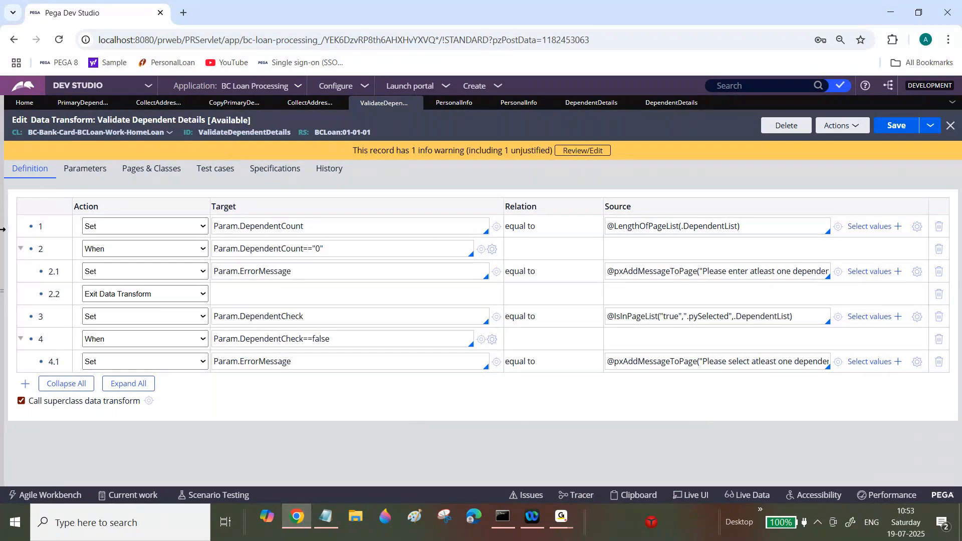
Step: Reopen case HL-4012 from the HomeLoan class instances and resume its Address Info assignment
{"action": "left_click", "coordinate": [2, 290]}
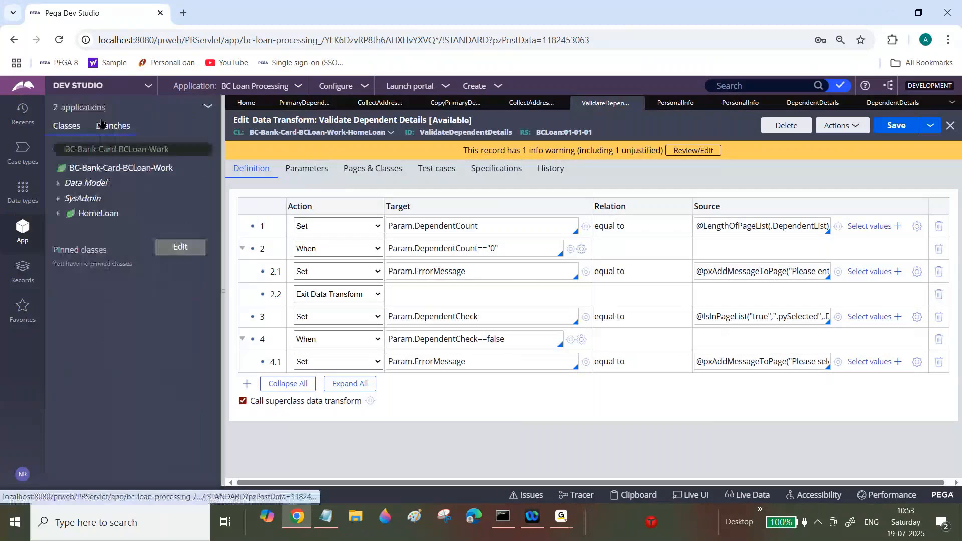
{"action": "left_click", "coordinate": [90, 216]}
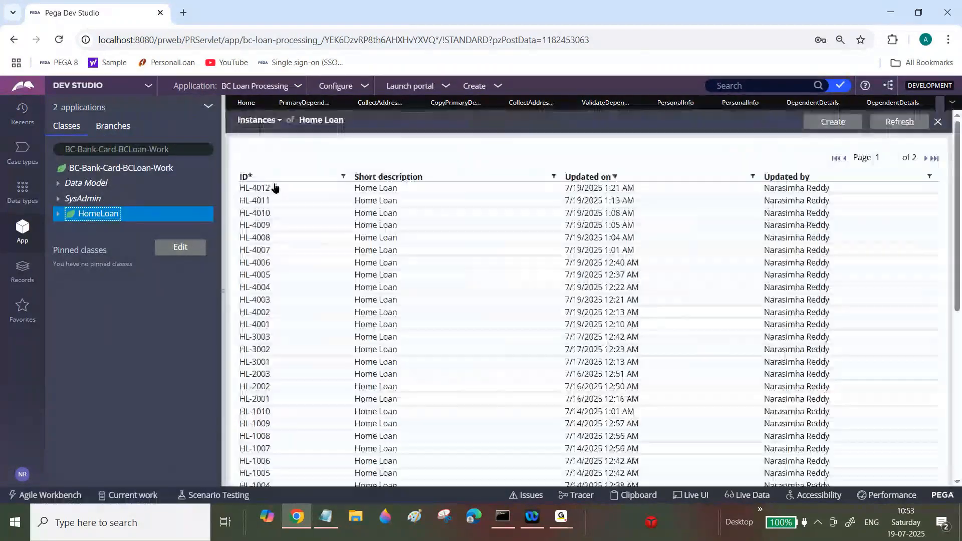
{"action": "double_click", "coordinate": [275, 188]}
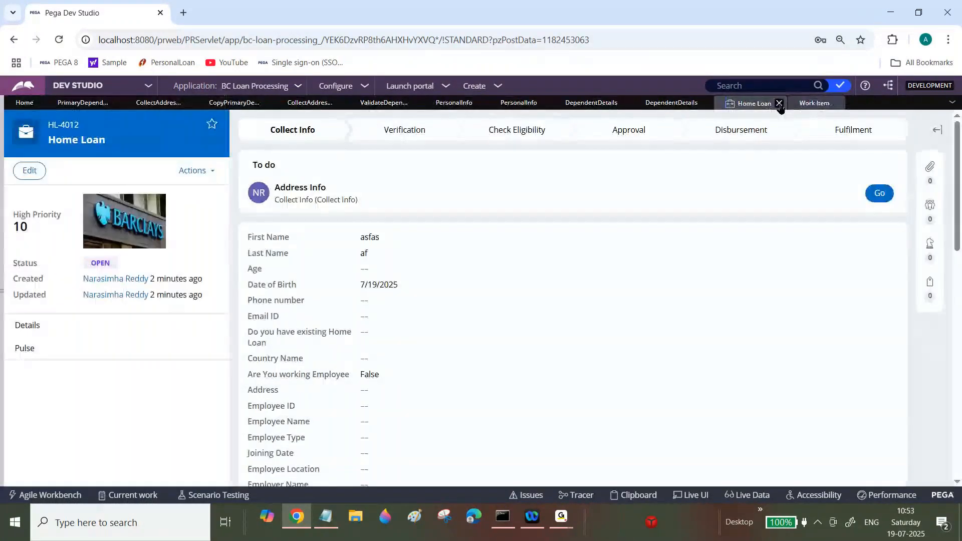
{"action": "left_click", "coordinate": [880, 194]}
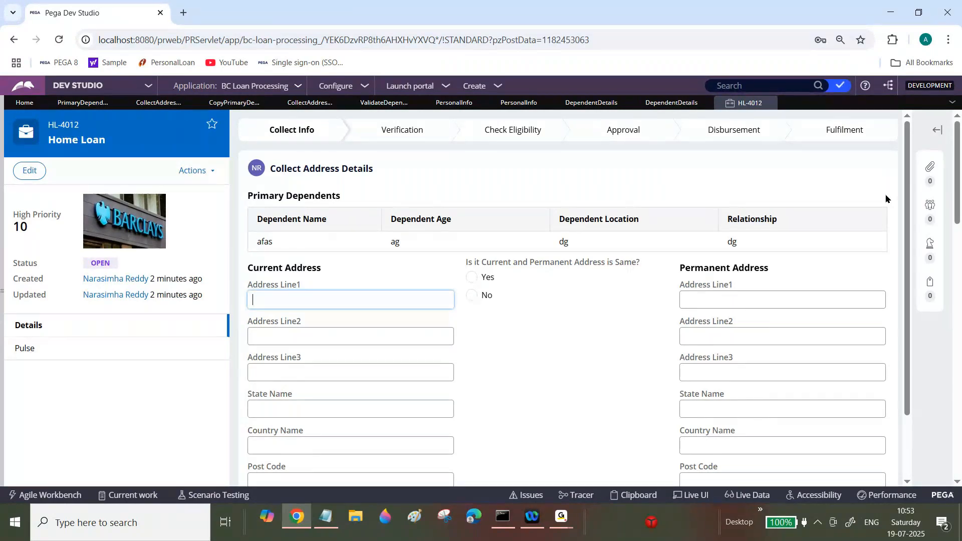
Step: Create a new Home Loan case
{"action": "left_click", "coordinate": [482, 86]}
{"action": "mouse_move", "coordinate": [541, 100]}
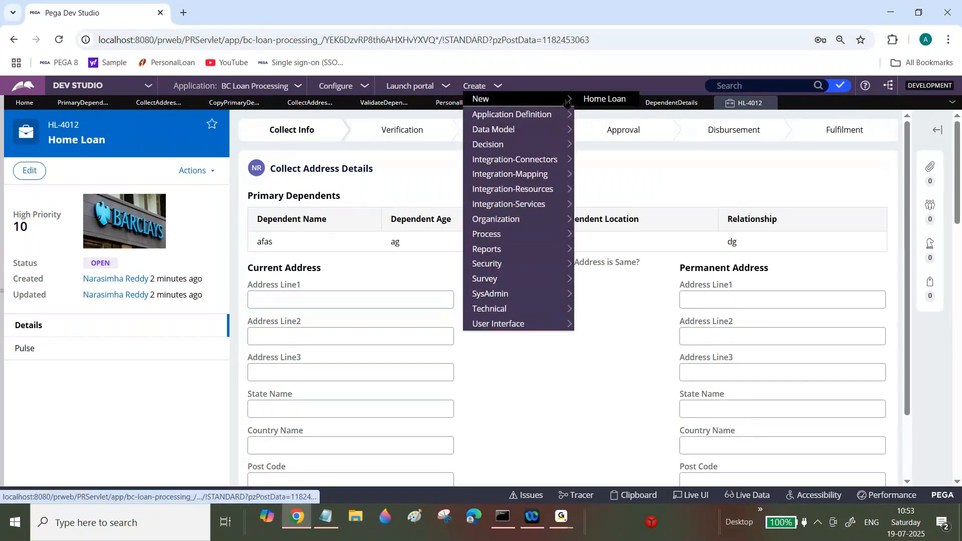
{"action": "left_click", "coordinate": [593, 102]}
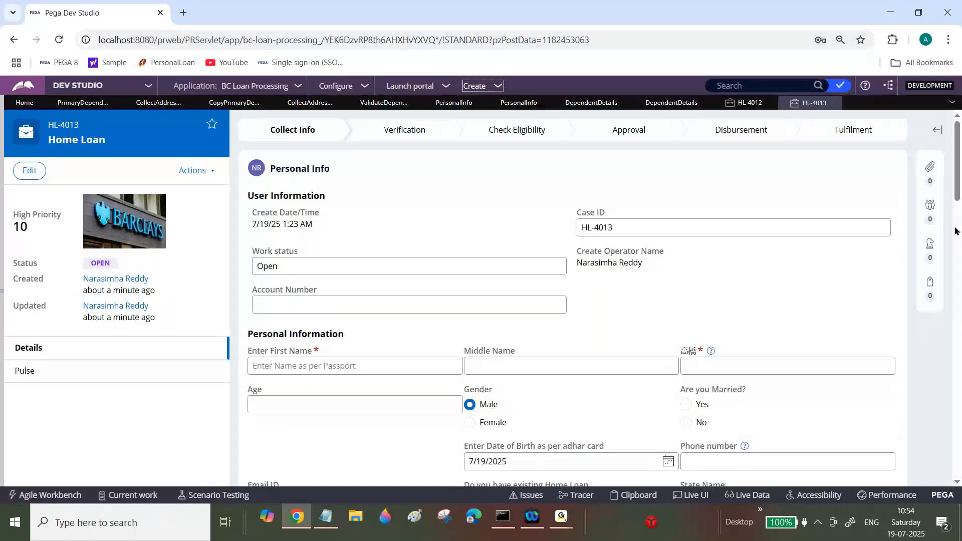
Step: Add four empty rows to the dependent list in the Personal Info form
{"action": "scroll", "coordinate": [955, 231], "scroll_direction": "down", "scroll_amount": 10}
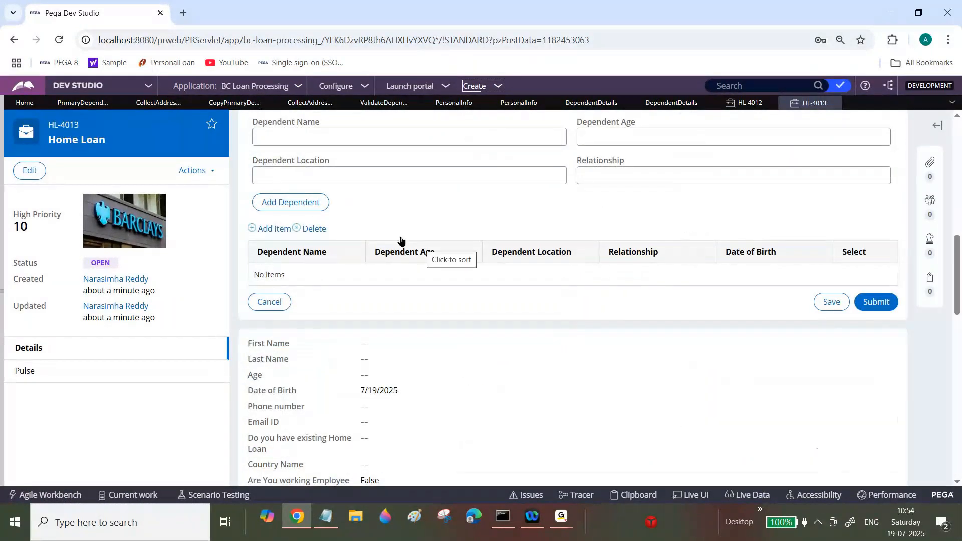
{"action": "left_click", "coordinate": [270, 229]}
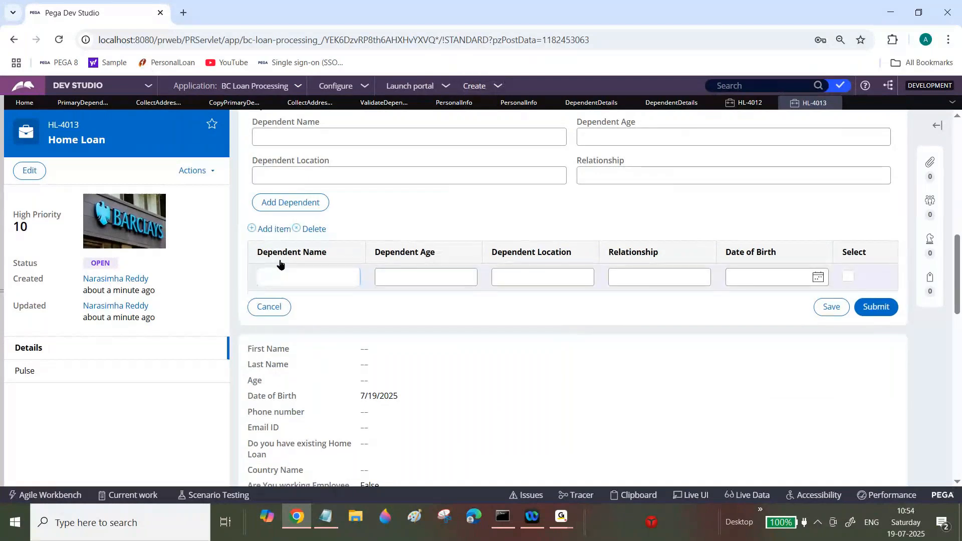
{"action": "left_click", "coordinate": [278, 229]}
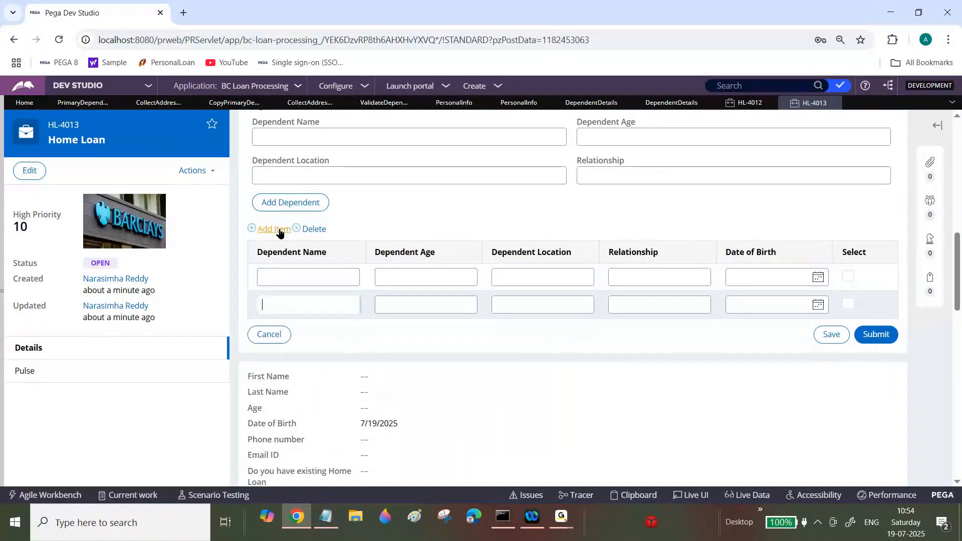
{"action": "left_click", "coordinate": [279, 231]}
{"action": "left_click", "coordinate": [279, 232]}
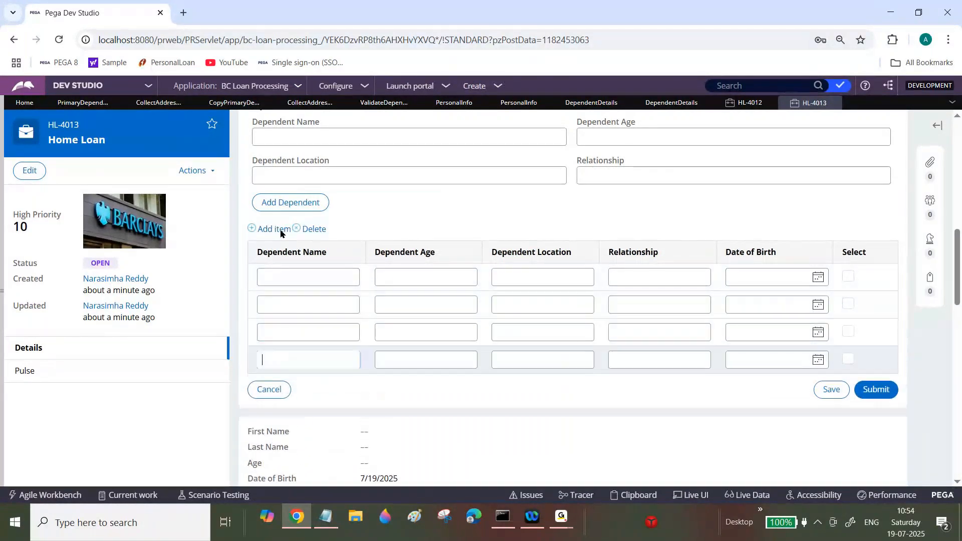
{"action": "left_click", "coordinate": [322, 278]}
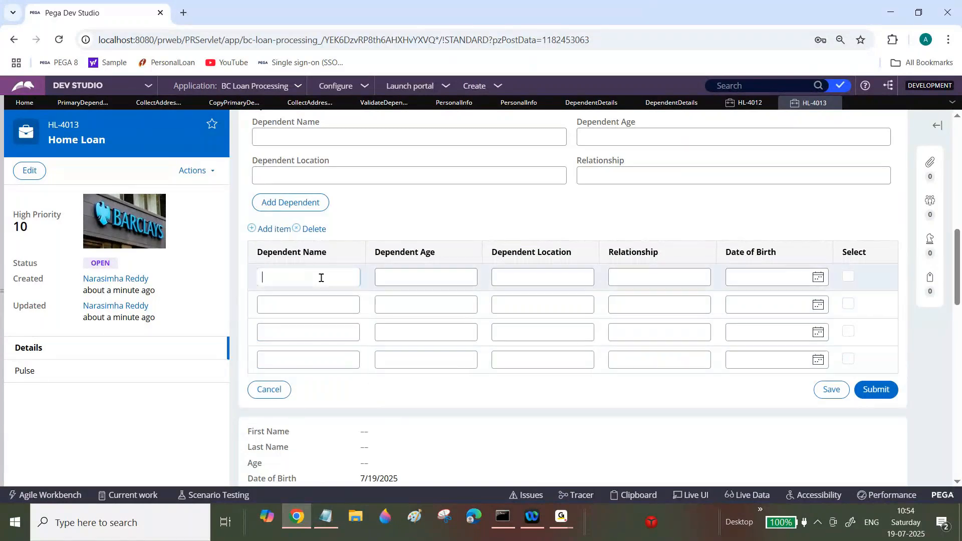
Step: Select all four dependent rows
{"action": "left_click", "coordinate": [847, 277]}
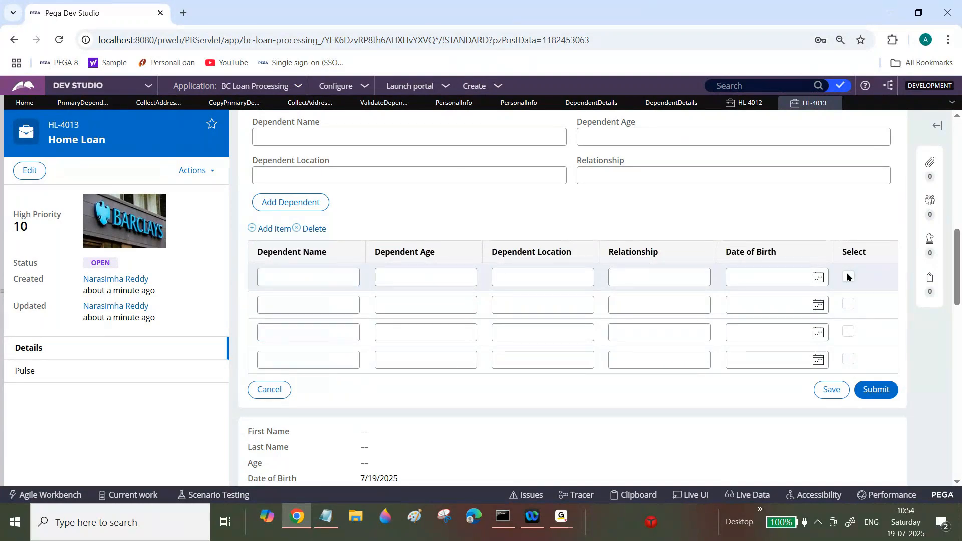
{"action": "left_click", "coordinate": [847, 277]}
{"action": "left_click", "coordinate": [848, 304]}
{"action": "left_click", "coordinate": [847, 331]}
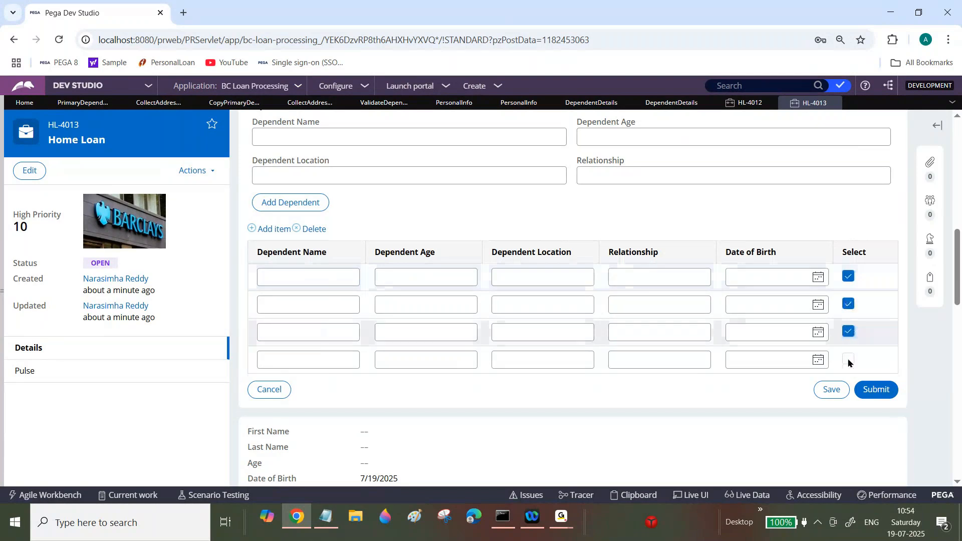
{"action": "left_click", "coordinate": [848, 359]}
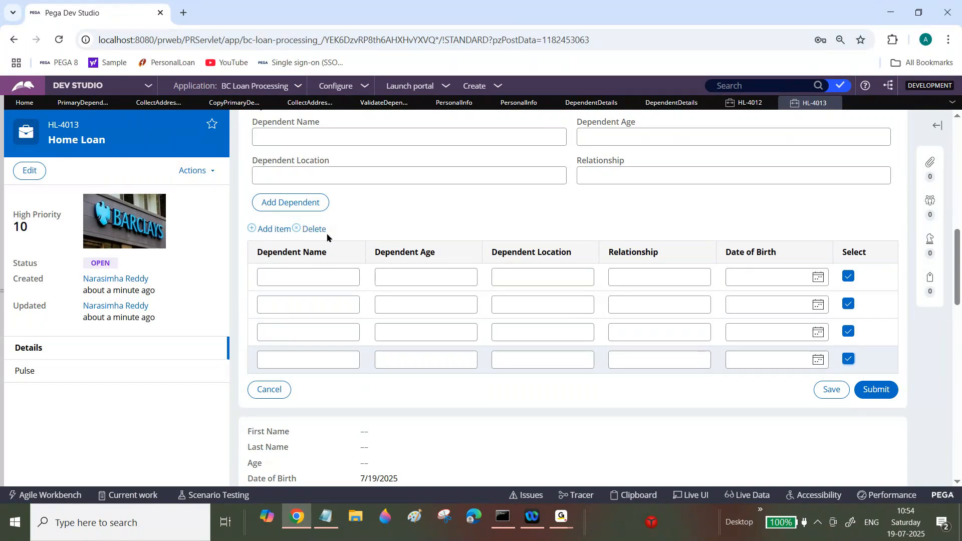
Step: Delete three of the dependent rows from the list
{"action": "left_click", "coordinate": [312, 231]}
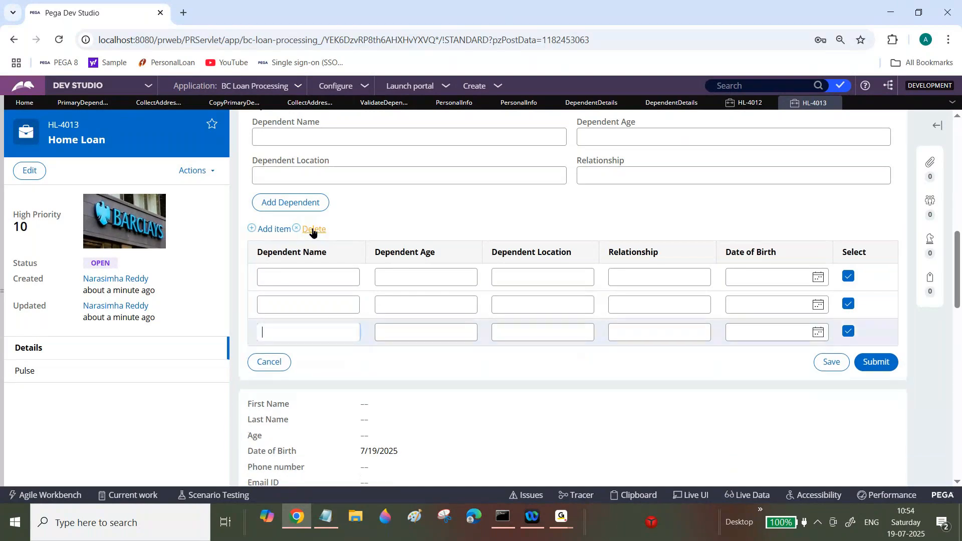
{"action": "left_click", "coordinate": [312, 230]}
{"action": "left_click", "coordinate": [313, 230]}
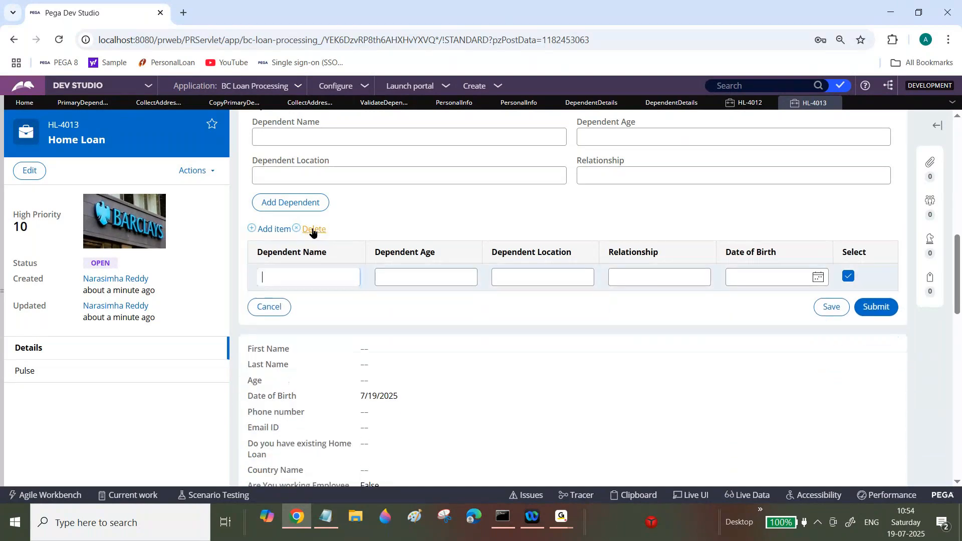
Step: Add four more empty rows to the dependent list
{"action": "left_click", "coordinate": [278, 229]}
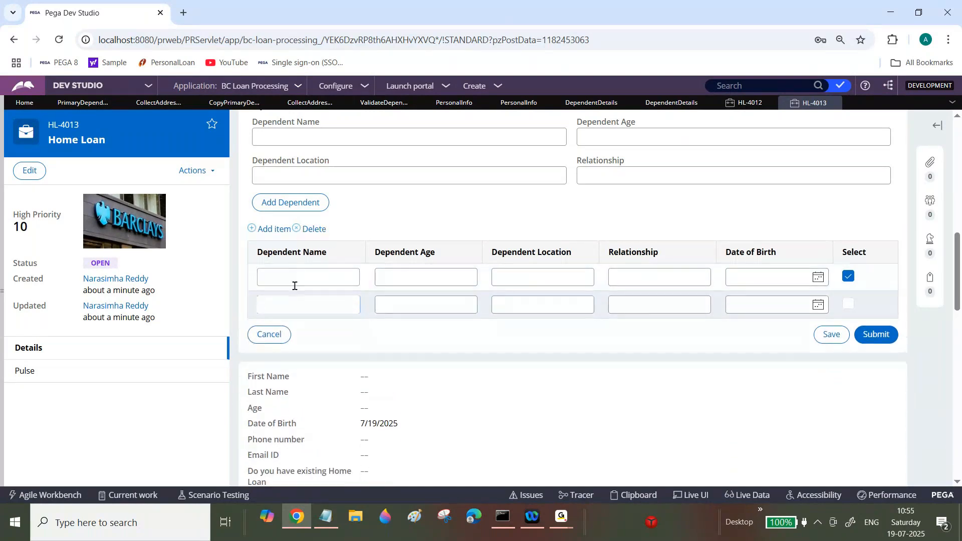
{"action": "left_click", "coordinate": [278, 231]}
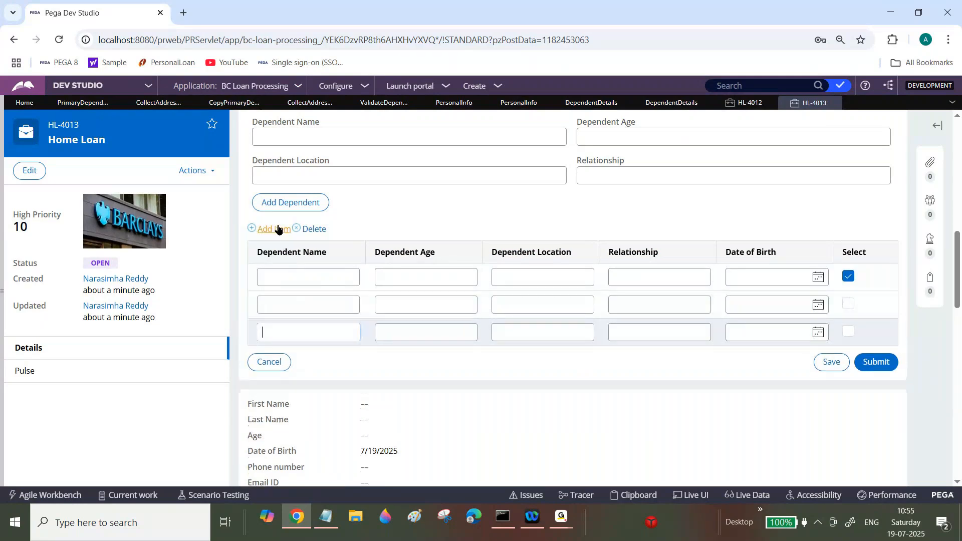
{"action": "left_click", "coordinate": [278, 231]}
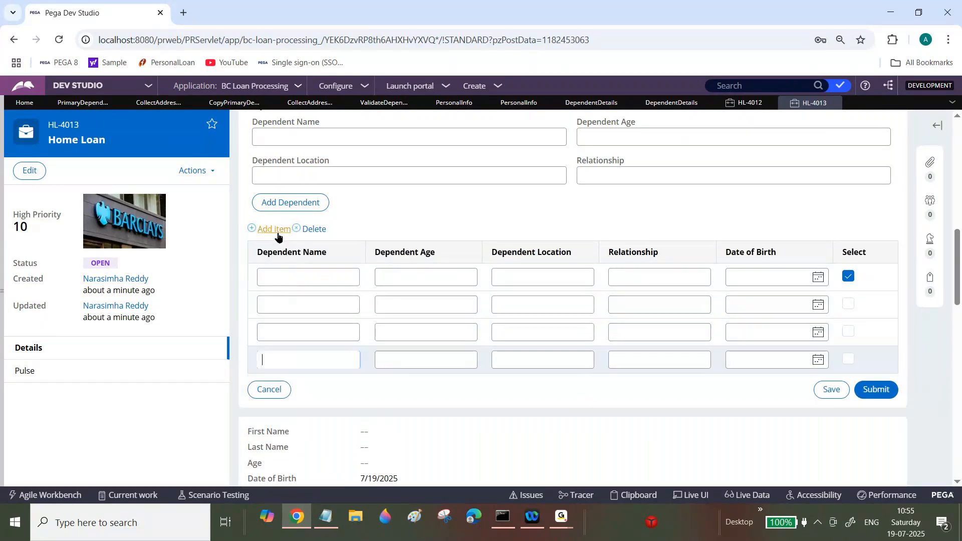
{"action": "left_click", "coordinate": [278, 231]}
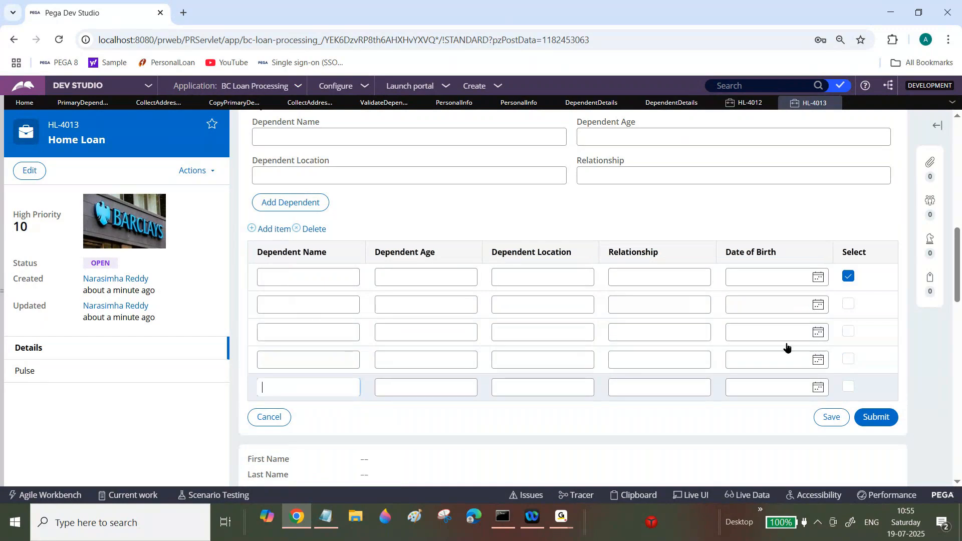
Step: Select the four newly added dependent rows so all five are selected
{"action": "left_click", "coordinate": [848, 303]}
{"action": "left_click", "coordinate": [848, 331]}
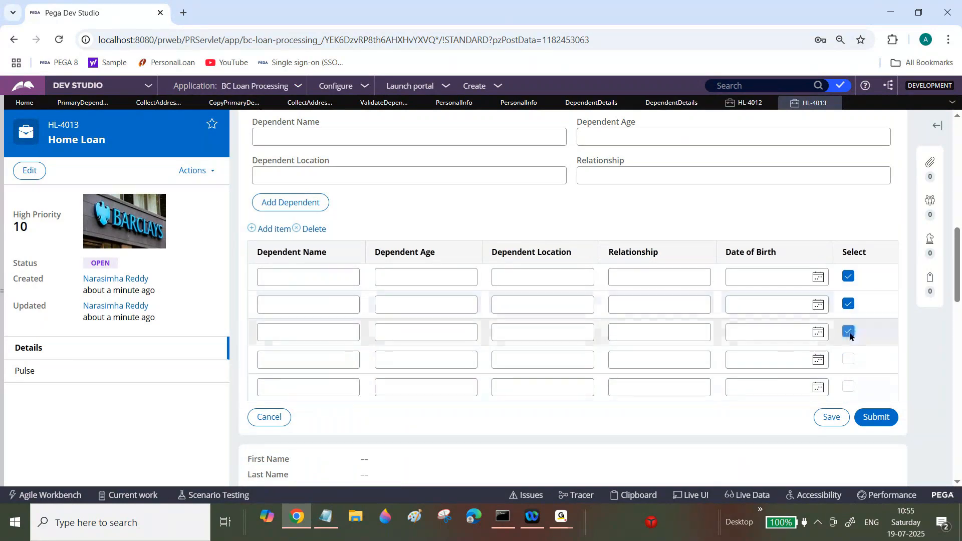
{"action": "left_click", "coordinate": [848, 358]}
{"action": "left_click", "coordinate": [848, 387]}
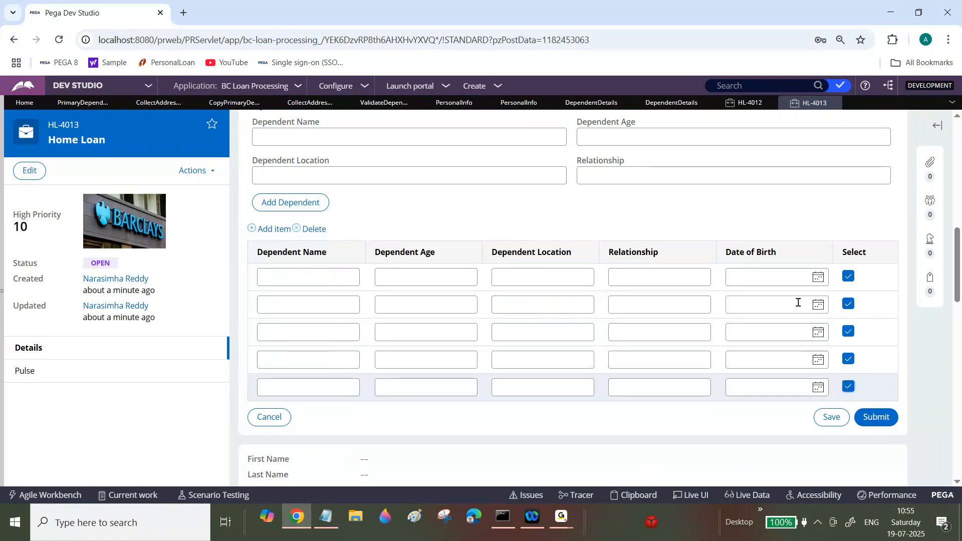
Step: Switch to Notepad and add an Assignment heading with an underline and a numbered item 1
{"action": "key", "text": "alt+Tab"}
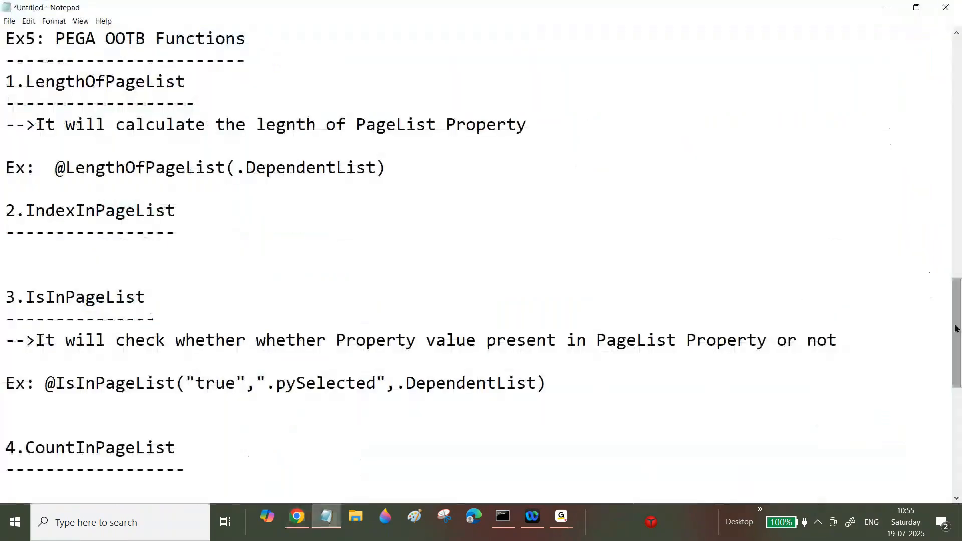
{"action": "left_click_drag", "start_coordinate": [956, 328], "coordinate": [956, 440]}
{"action": "left_click", "coordinate": [444, 404]}
{"action": "key", "text": "Return"}
{"action": "key", "text": "Return"}
{"action": "key", "text": "Return"}
{"action": "type", "text": "A"}
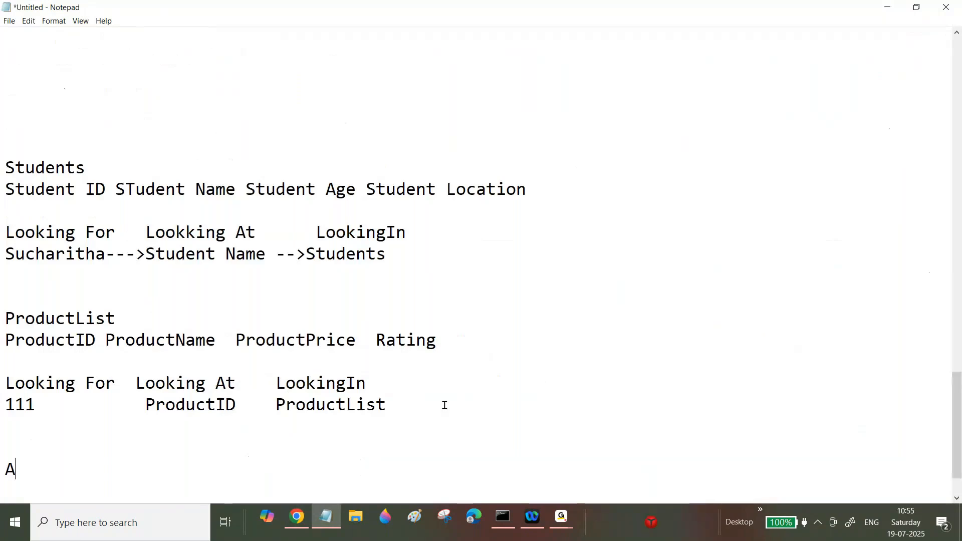
{"action": "type", "text": "ssignment"}
{"action": "key", "text": "Return"}
{"action": "type", "text": "----------"}
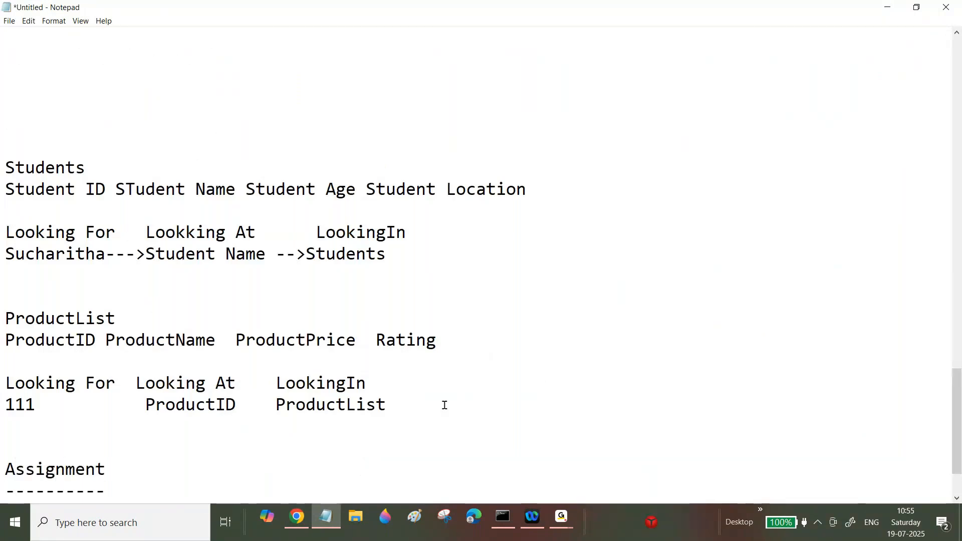
{"action": "key", "text": "Return"}
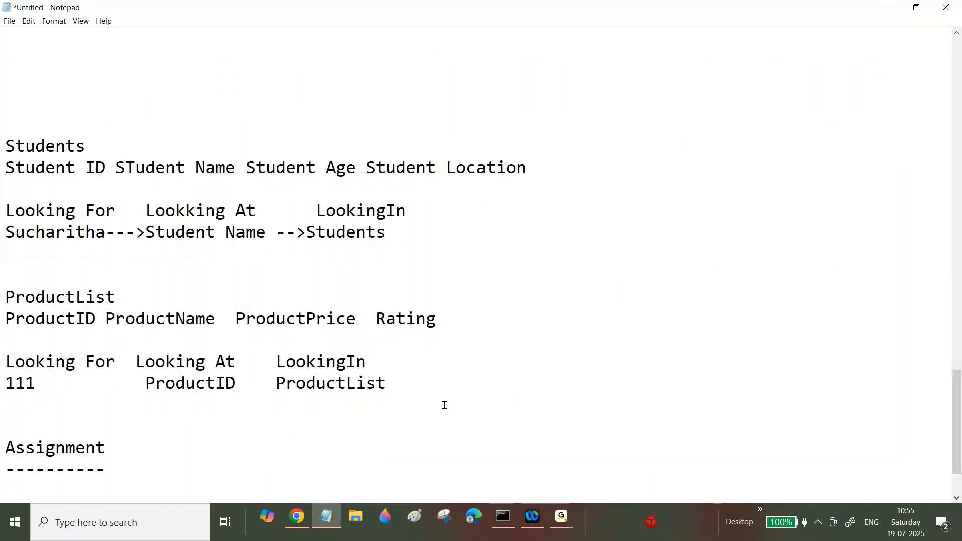
{"action": "type", "text": "1"}
{"action": "key", "text": "BackSpace"}
{"action": "type", "text": "1."}
Step: Return to the case, add another dependent row, and select it along with the others
{"action": "left_click", "coordinate": [299, 524]}
{"action": "left_click", "coordinate": [848, 277]}
{"action": "left_click", "coordinate": [848, 277]}
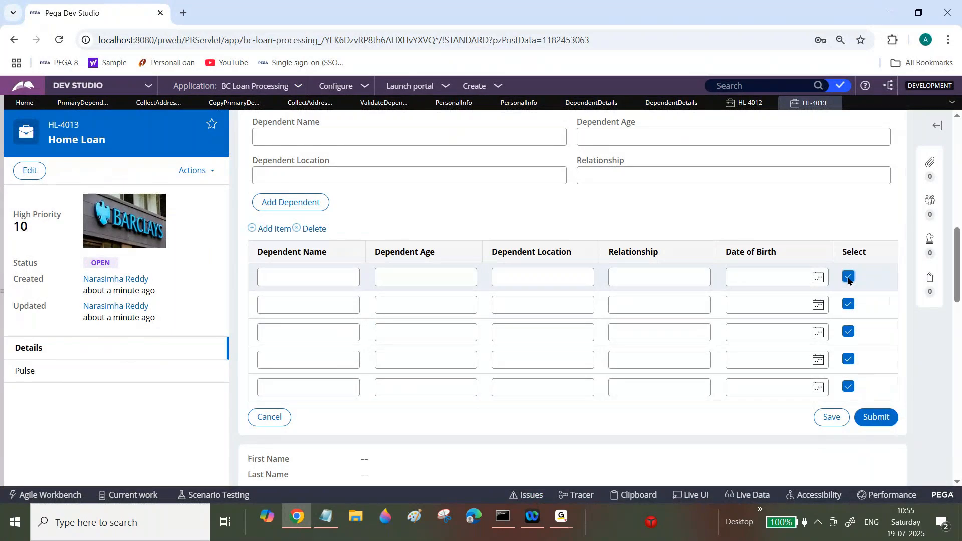
{"action": "left_click", "coordinate": [274, 229]}
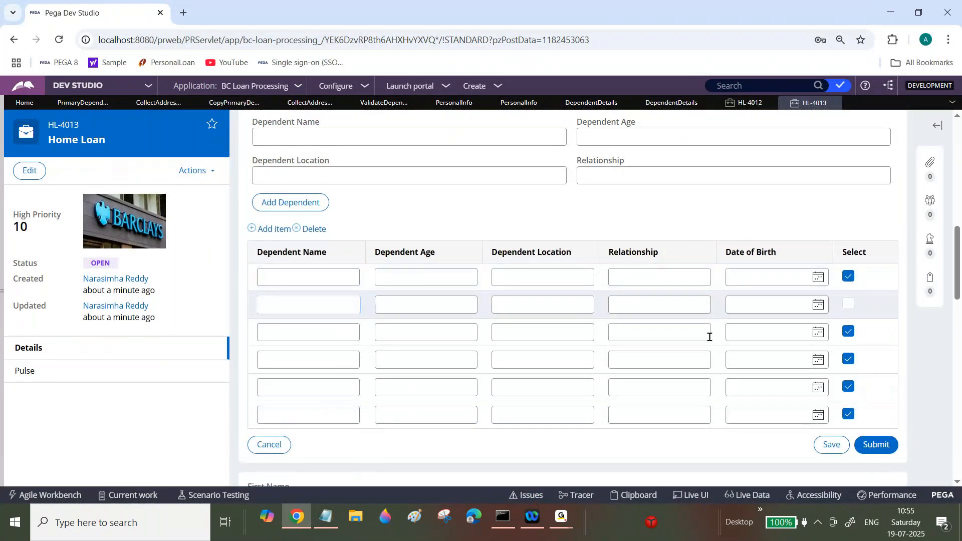
{"action": "left_click", "coordinate": [848, 306]}
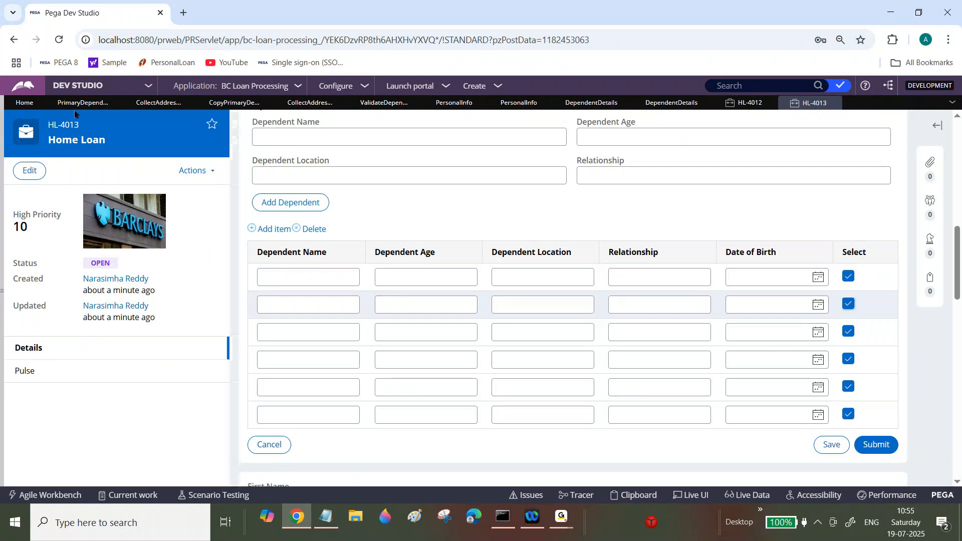
Step: Open the Personal Info section and the cell properties of the Select column header
{"action": "left_click", "coordinate": [158, 102]}
{"action": "left_click", "coordinate": [310, 103]}
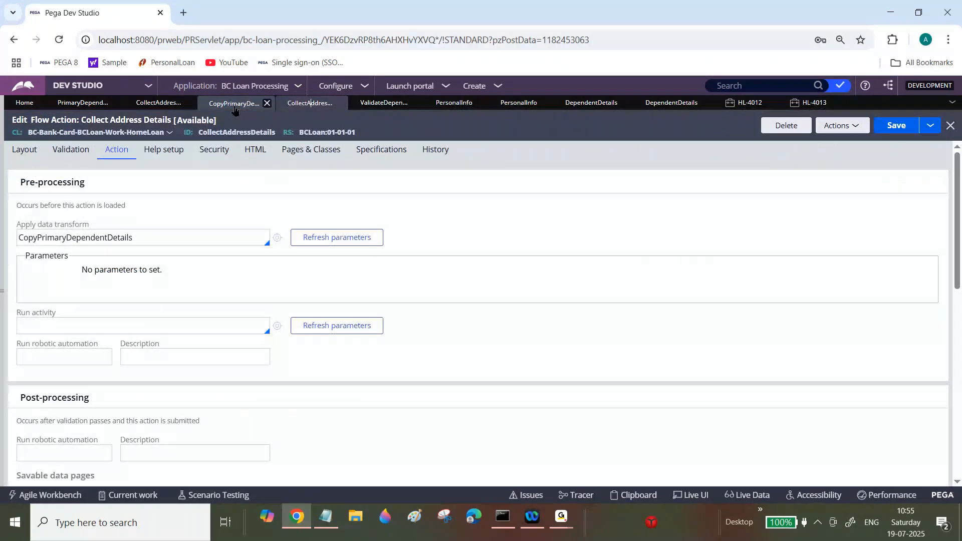
{"action": "left_click", "coordinate": [153, 103]}
{"action": "left_click_drag", "start_coordinate": [958, 336], "coordinate": [958, 281]}
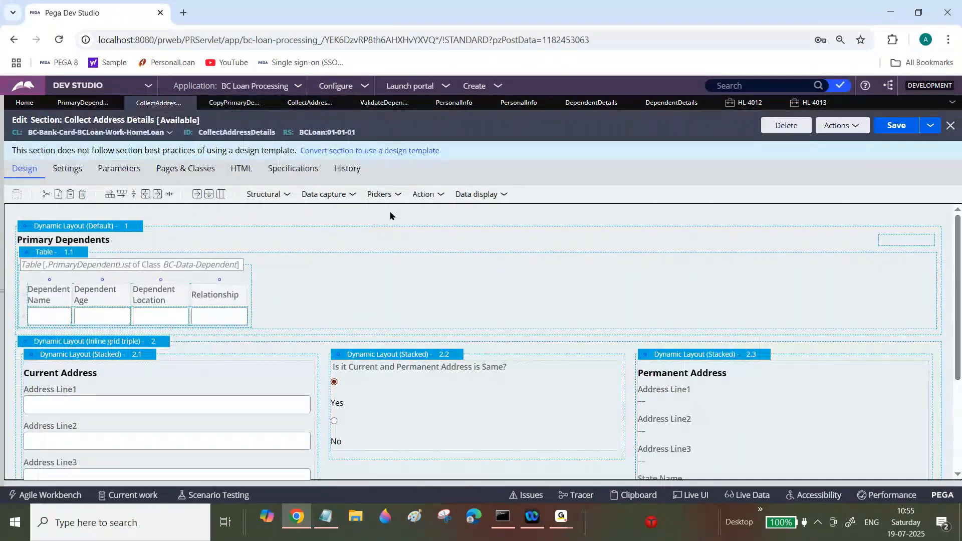
{"action": "left_click", "coordinate": [309, 102]}
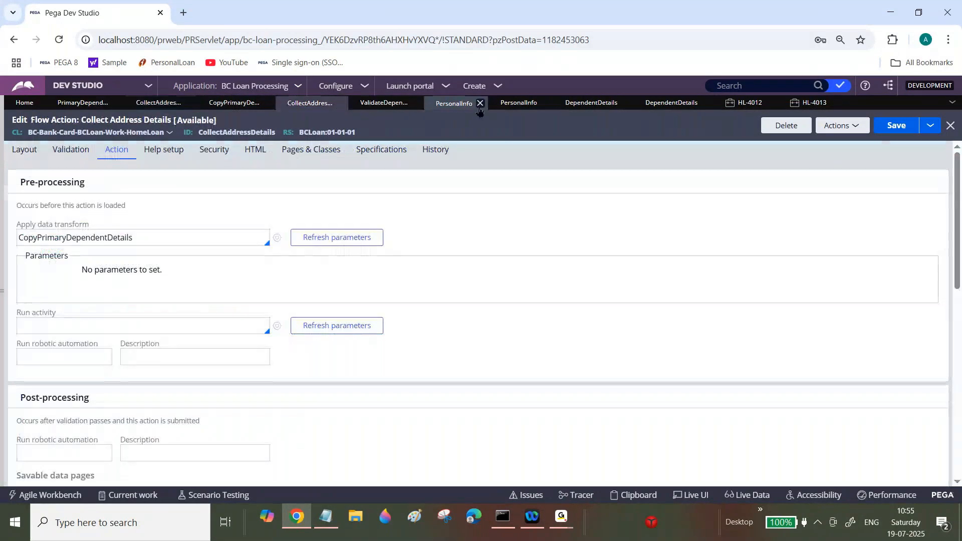
{"action": "left_click", "coordinate": [506, 103]}
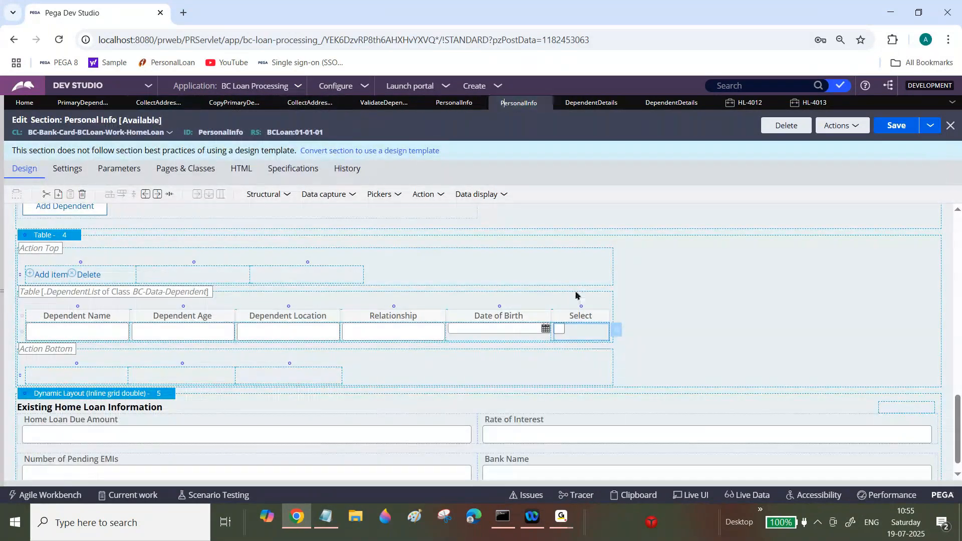
{"action": "left_click", "coordinate": [579, 315]}
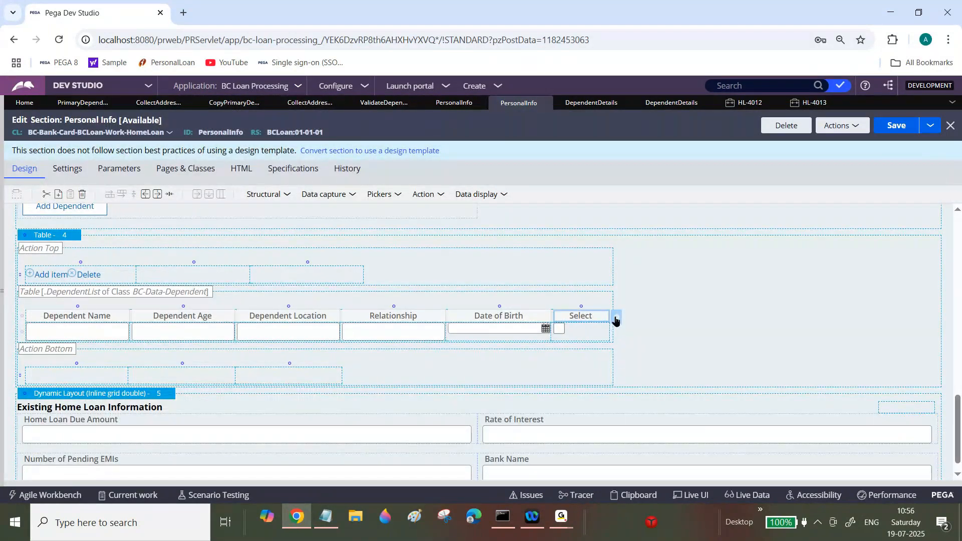
{"action": "left_click", "coordinate": [617, 320]}
Step: Clear the Select header cell's value and change its control to a Checkbox
{"action": "left_click", "coordinate": [424, 199]}
{"action": "key", "text": "ctrl+a"}
{"action": "type", "text": ".py"}
{"action": "key", "text": "BackSpace"}
{"action": "key", "text": "BackSpace"}
{"action": "key", "text": "BackSpace"}
{"action": "left_click", "coordinate": [343, 159]}
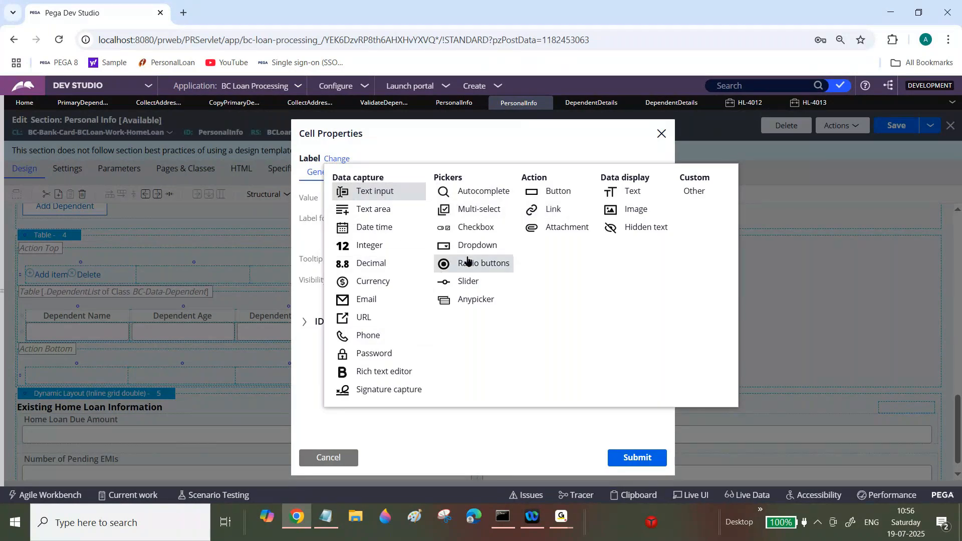
{"action": "left_click", "coordinate": [470, 283]}
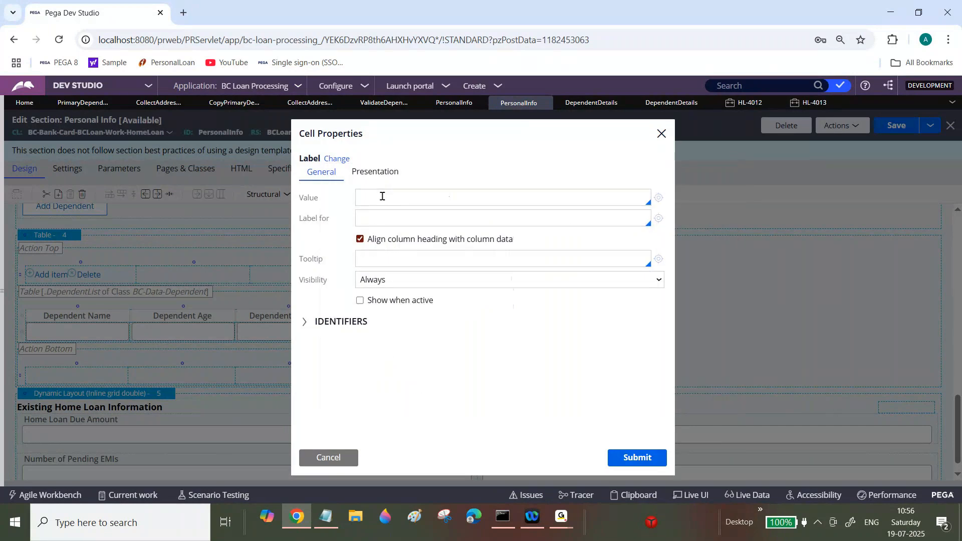
Step: Bind the header checkbox to the property .pySelectAll, submit the cell properties, and save the section
{"action": "type", "text": ".p"}
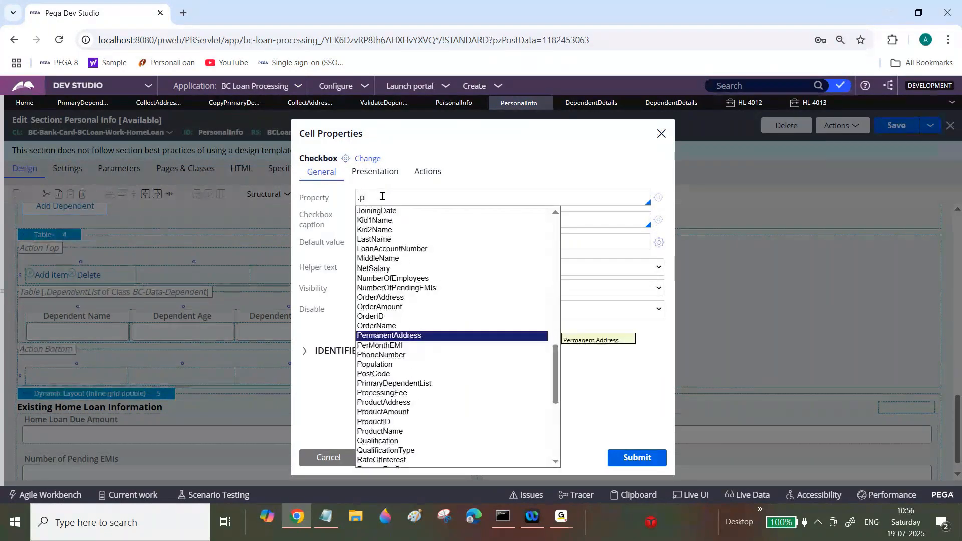
{"action": "type", "text": "ySele"}
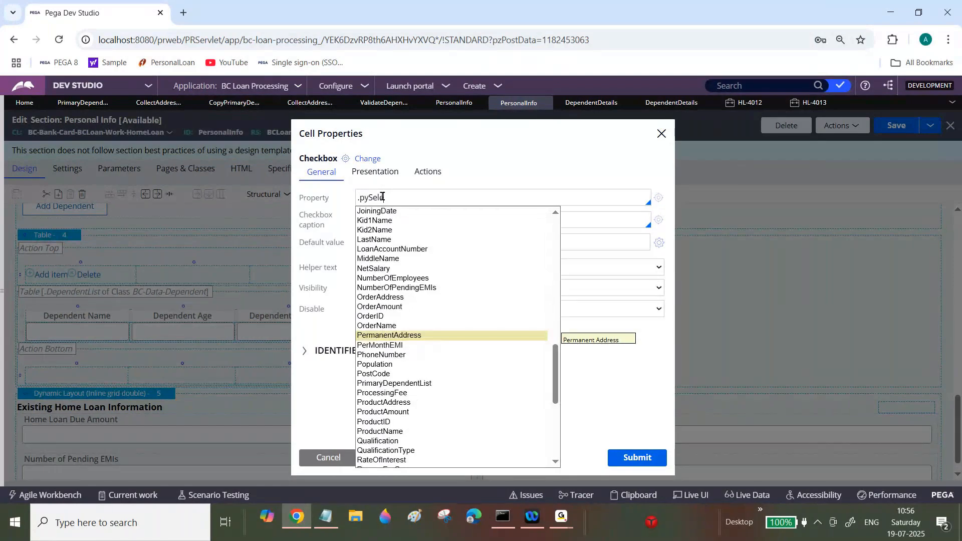
{"action": "type", "text": "ctAll"}
{"action": "left_click", "coordinate": [580, 163]}
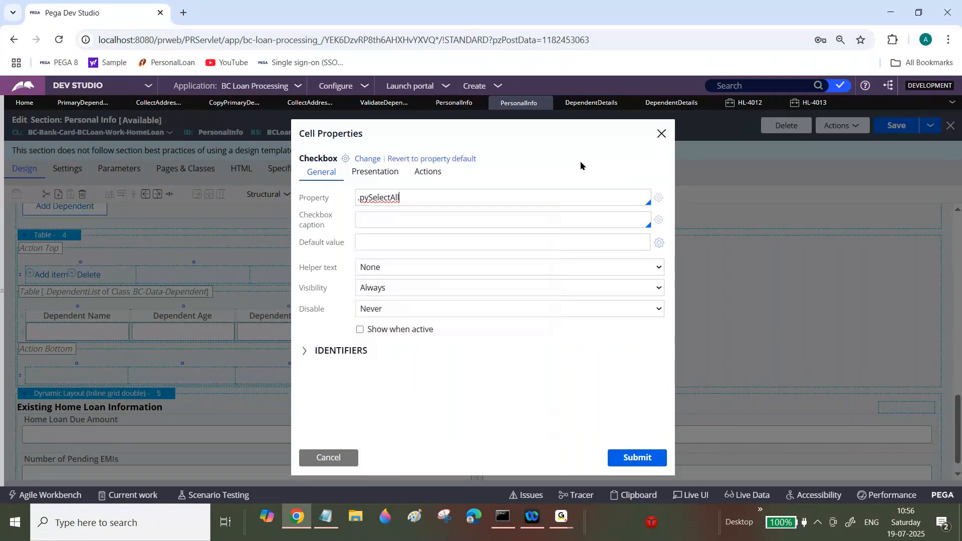
{"action": "left_click", "coordinate": [638, 460]}
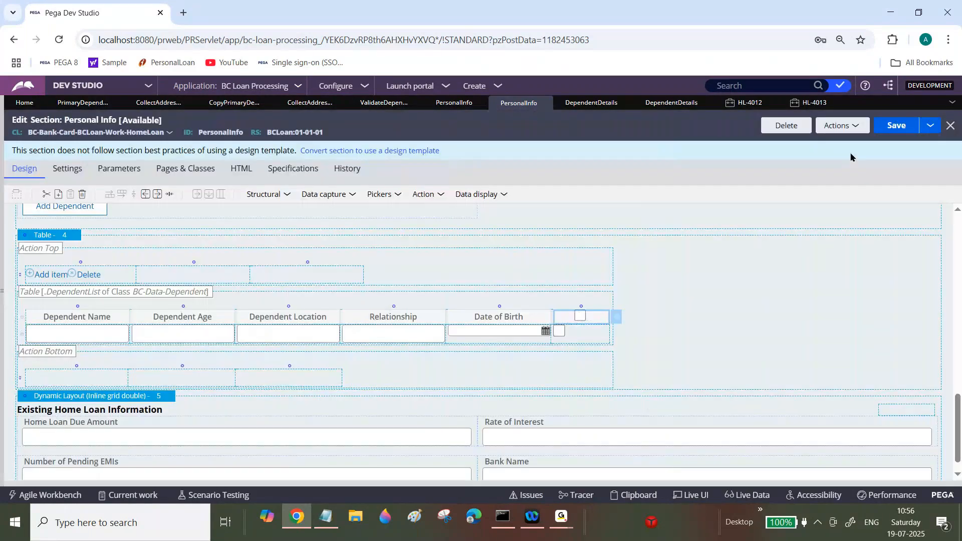
{"action": "left_click", "coordinate": [897, 126]}
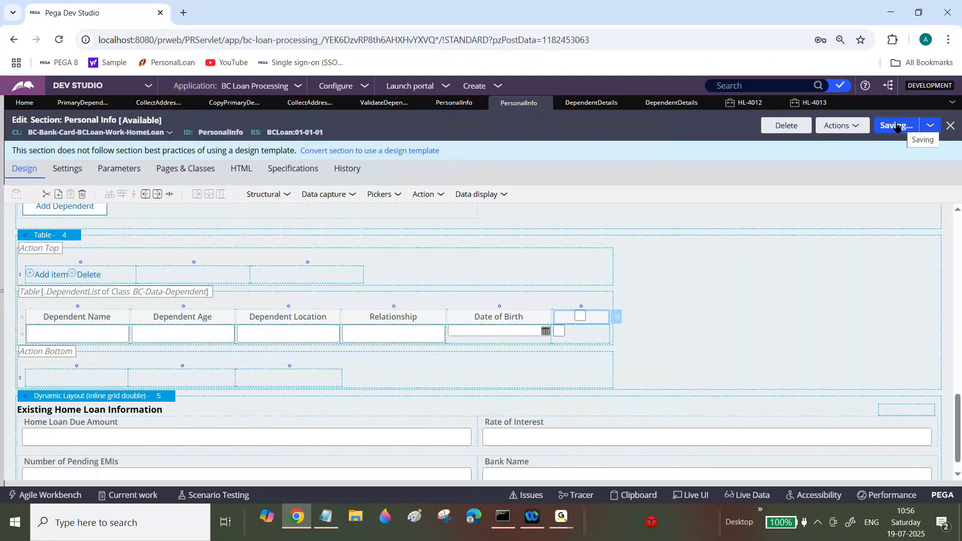
Step: Switch to case HL-4013, refresh it discarding unsaved changes, and reopen the Personal Info assignment
{"action": "left_click", "coordinate": [809, 102]}
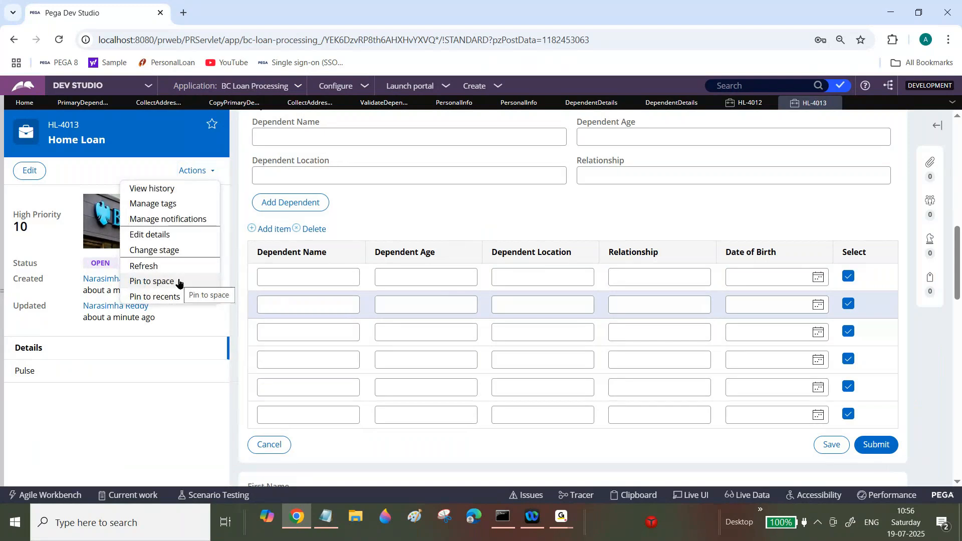
{"action": "left_click", "coordinate": [167, 268]}
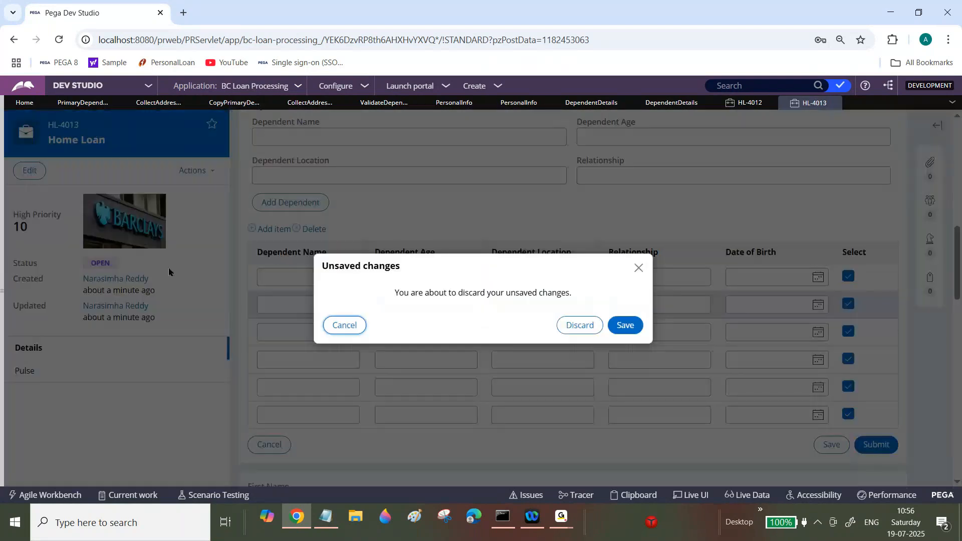
{"action": "left_click", "coordinate": [573, 326]}
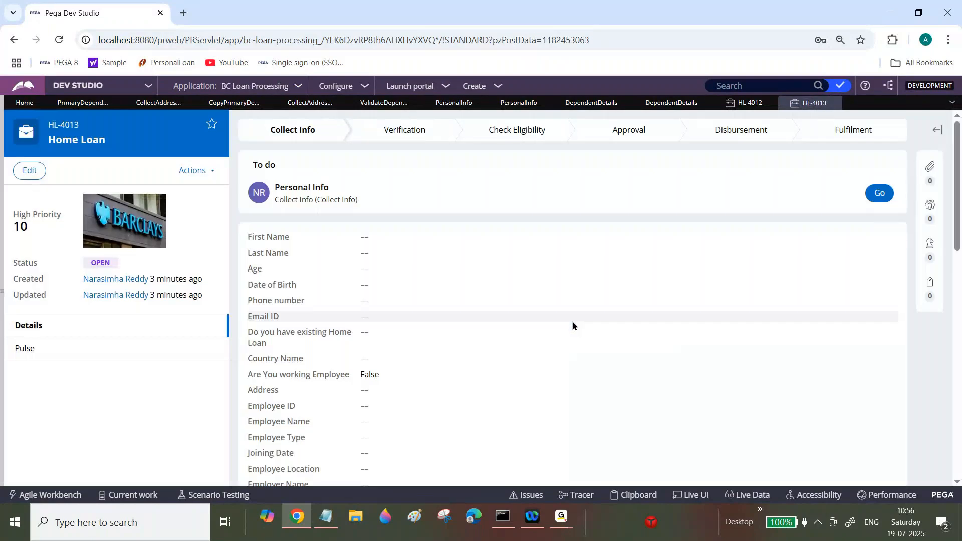
{"action": "left_click", "coordinate": [879, 193]}
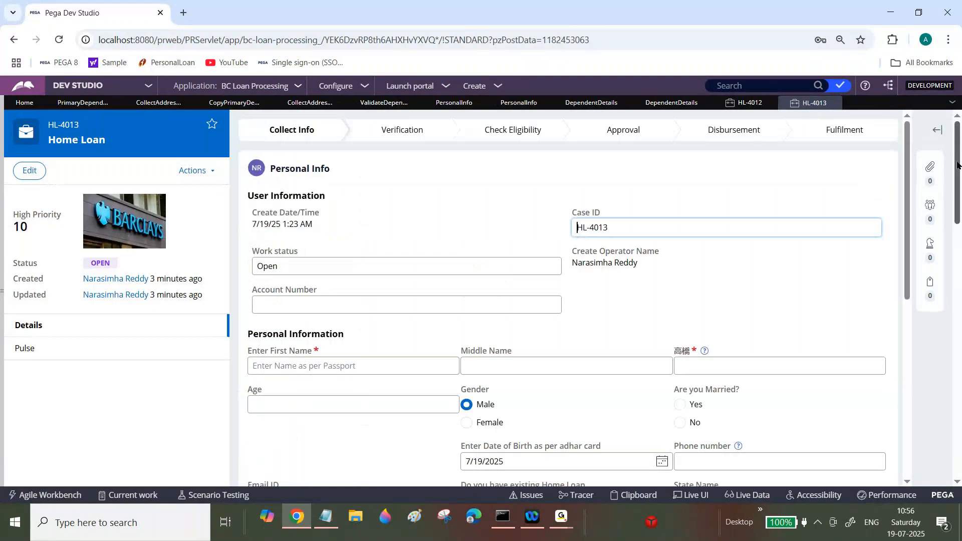
Step: Add a dependent with name adf, age ag, location aga and relationship asfga to the table
{"action": "left_click_drag", "start_coordinate": [957, 162], "coordinate": [959, 198]}
{"action": "left_click_drag", "start_coordinate": [908, 152], "coordinate": [912, 343]}
{"action": "mouse_move", "coordinate": [958, 211]}
{"action": "left_mouse_down"}
{"action": "mouse_move", "coordinate": [961, 236]}
{"action": "mouse_move", "coordinate": [960, 212]}
{"action": "left_mouse_up"}
{"action": "left_click_drag", "start_coordinate": [323, 160], "coordinate": [315, 164]}
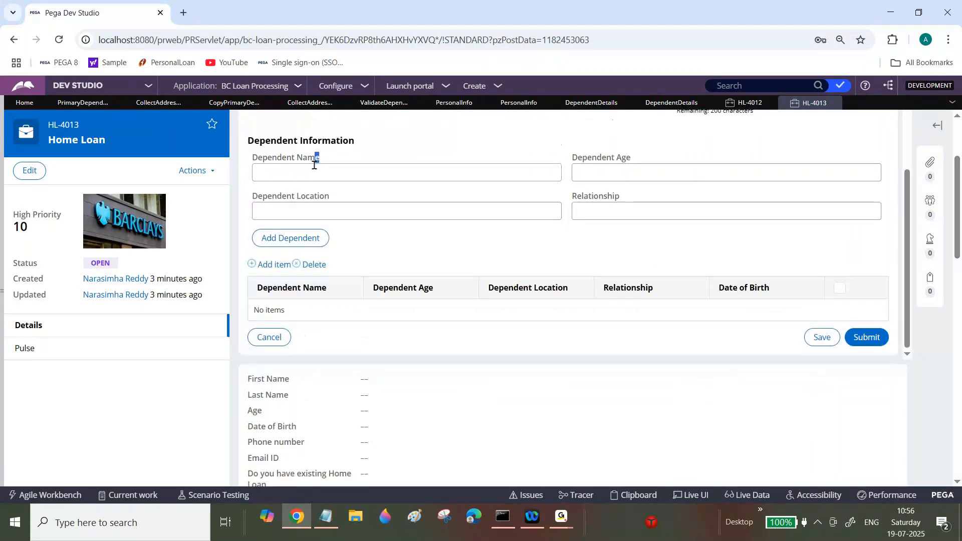
{"action": "left_click", "coordinate": [315, 170]}
{"action": "type", "text": "adf"}
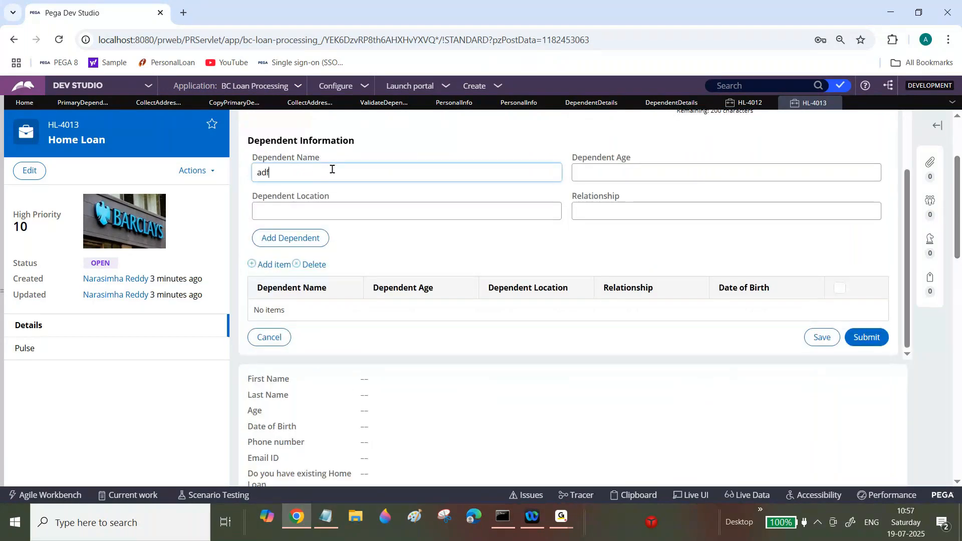
{"action": "key", "text": "Tab"}
{"action": "type", "text": "ag"}
{"action": "key", "text": "Tab"}
{"action": "type", "text": "aga"}
{"action": "key", "text": "Tab"}
{"action": "type", "text": "asfga"}
{"action": "key", "text": "Tab"}
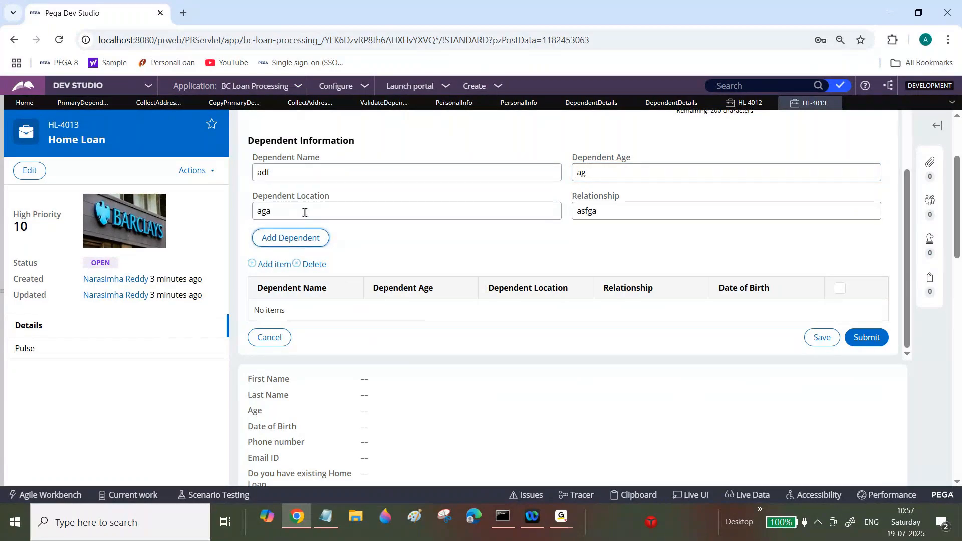
{"action": "left_click", "coordinate": [302, 242]}
Step: Add a second dependent with name fdsafsd, age aggd, location ag and relationship safsa
{"action": "left_click", "coordinate": [330, 167]}
{"action": "type", "text": "fdsafsd"}
{"action": "key", "text": "Tab"}
{"action": "type", "text": "aggd"}
{"action": "key", "text": "Tab"}
{"action": "type", "text": "ag"}
{"action": "key", "text": "Tab"}
{"action": "type", "text": "safsa"}
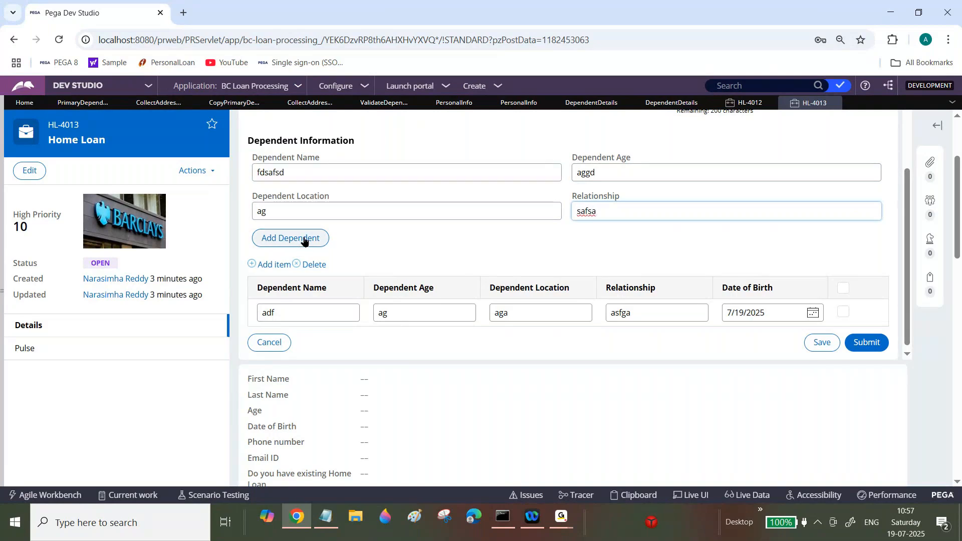
{"action": "left_click", "coordinate": [302, 238]}
Step: Add a third dependent with name fsafsd, age sdg, location sdgs and relationship dsgs
{"action": "left_click", "coordinate": [341, 168]}
{"action": "type", "text": "fsafsd"}
{"action": "key", "text": "Tab"}
{"action": "type", "text": "sdg"}
{"action": "key", "text": "Tab"}
{"action": "type", "text": "sdgs"}
{"action": "key", "text": "Tab"}
{"action": "type", "text": "dsgs"}
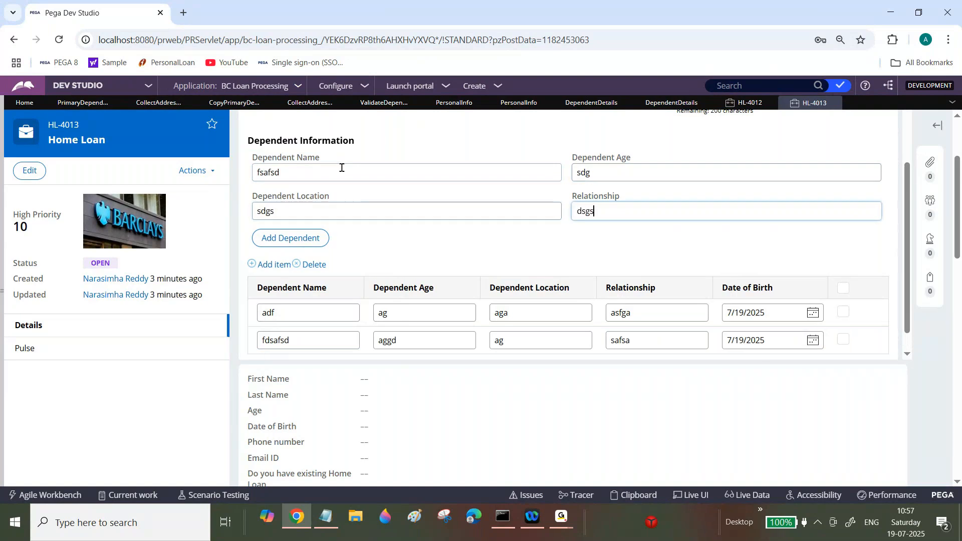
{"action": "left_click", "coordinate": [277, 243]}
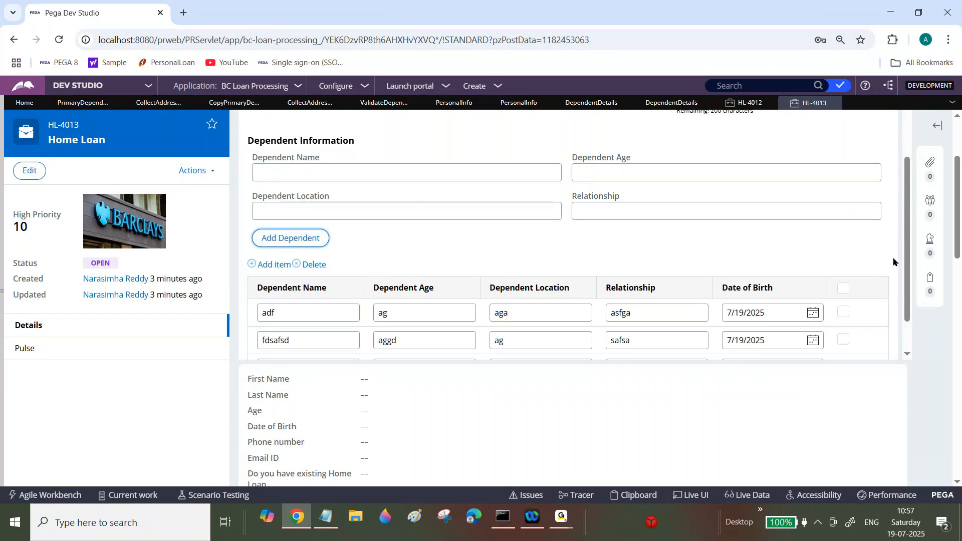
Step: Test the select-all header checkbox by toggling it and the row checkboxes in the dependent table
{"action": "scroll", "coordinate": [882, 255], "scroll_direction": "down", "scroll_amount": 1}
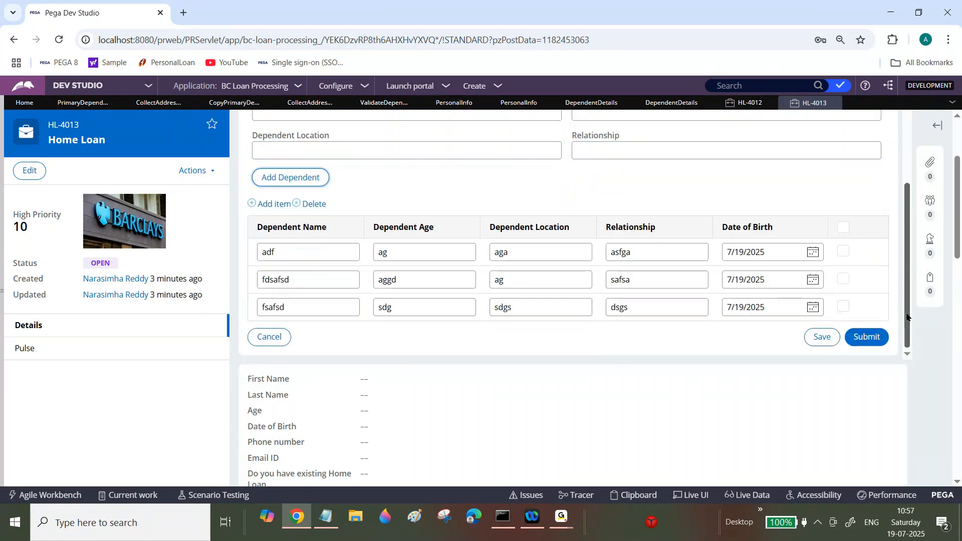
{"action": "left_click", "coordinate": [846, 229]}
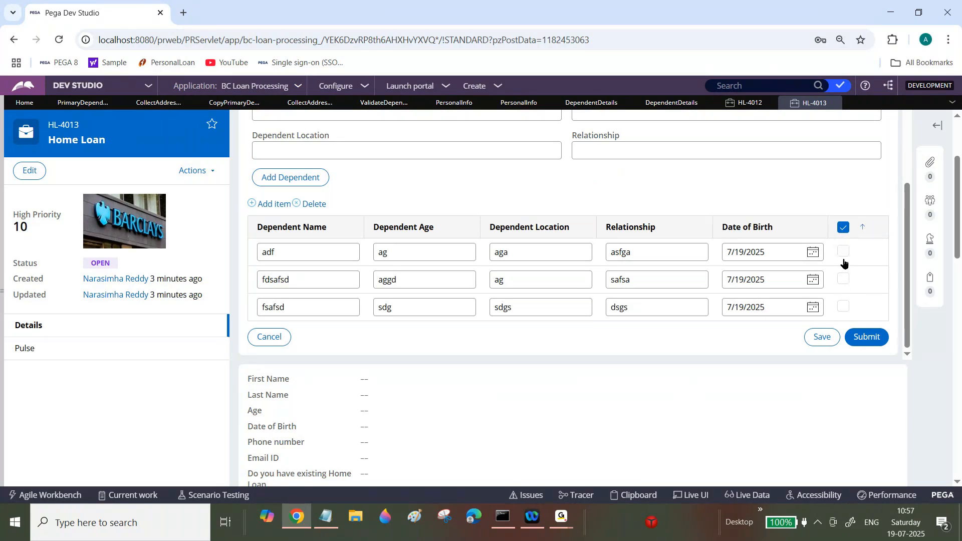
{"action": "left_click", "coordinate": [843, 230]}
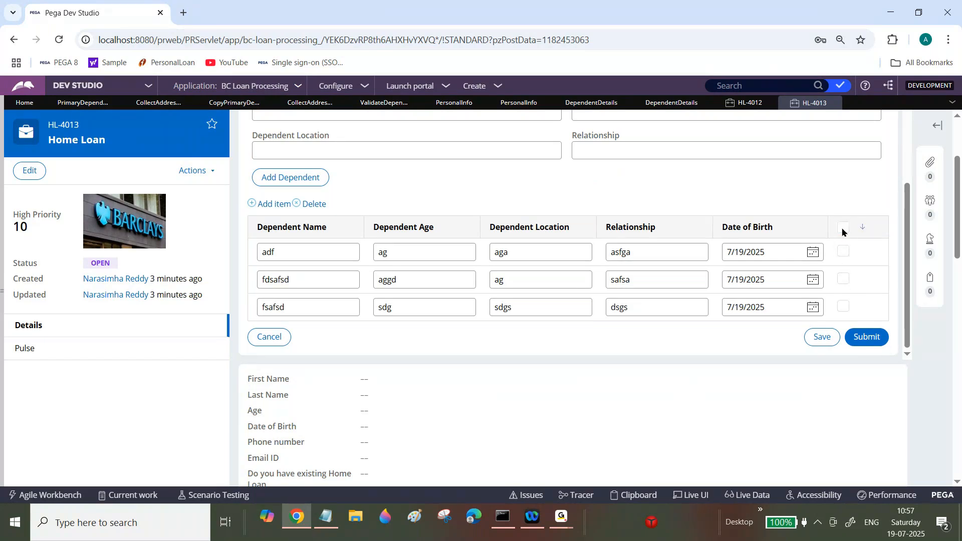
{"action": "left_click", "coordinate": [846, 283]}
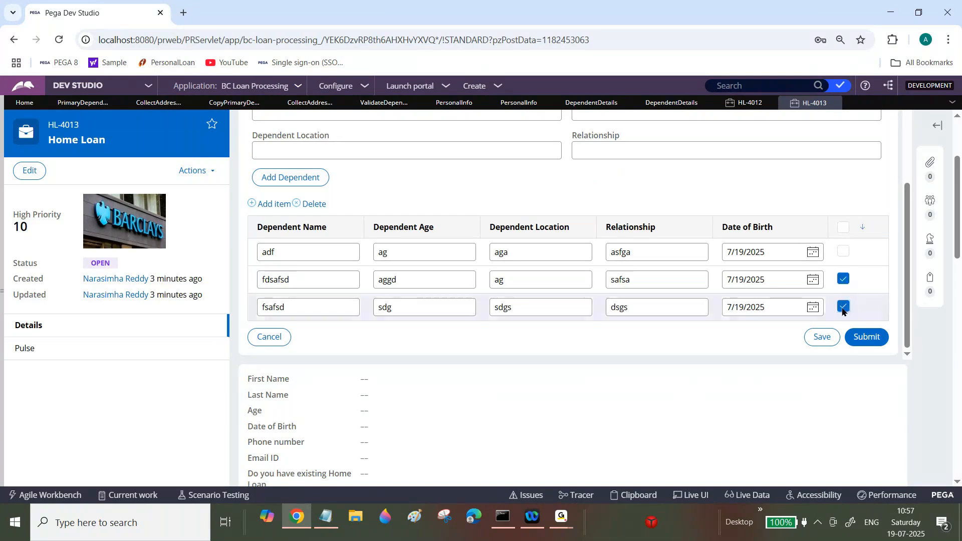
{"action": "left_click", "coordinate": [843, 280]}
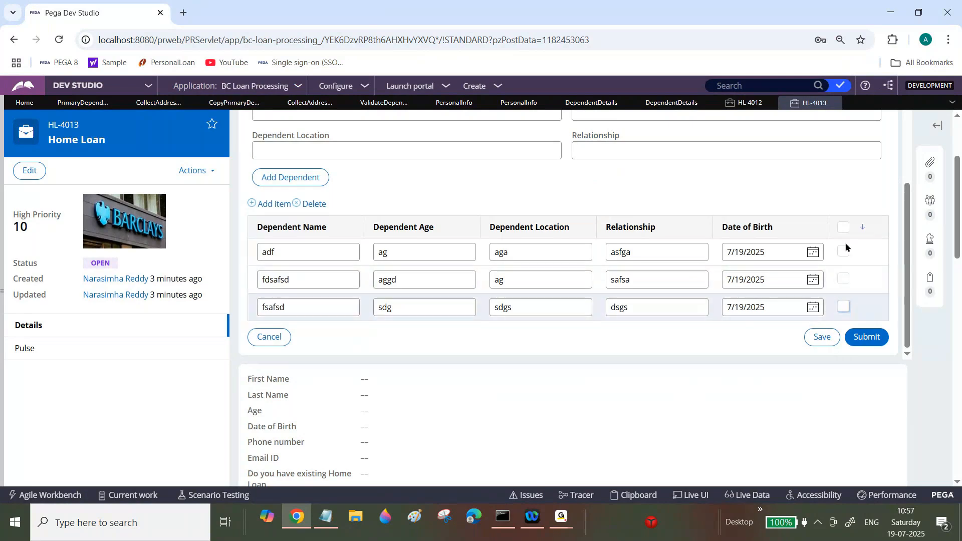
{"action": "left_click", "coordinate": [844, 228]}
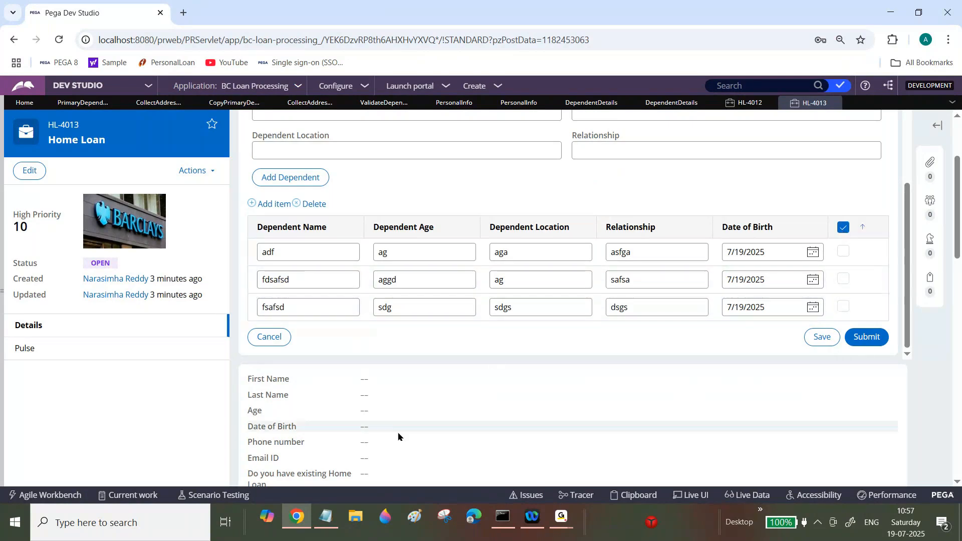
Step: Switch to Notepad, write SelectALL as assignment item 1, and start item 2
{"action": "left_click", "coordinate": [335, 519]}
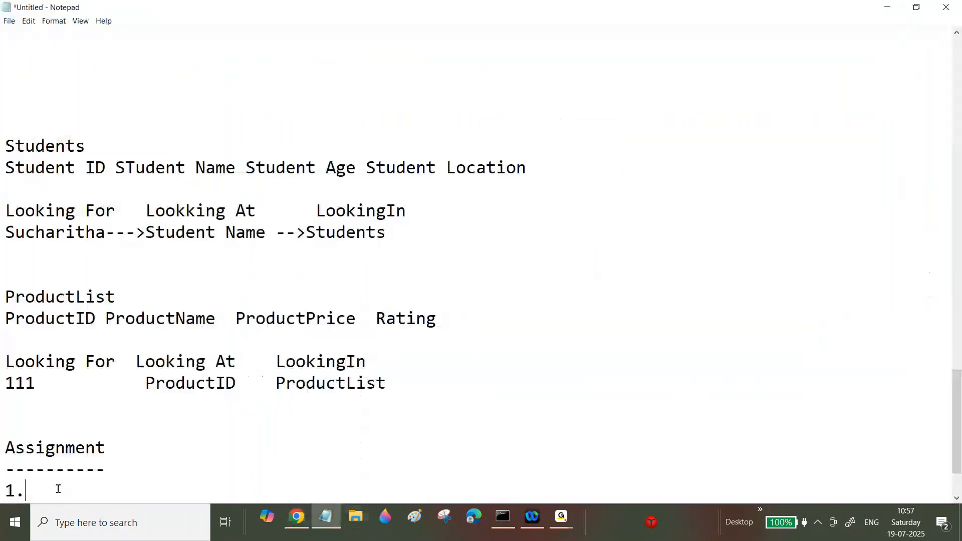
{"action": "type", "text": "Select"}
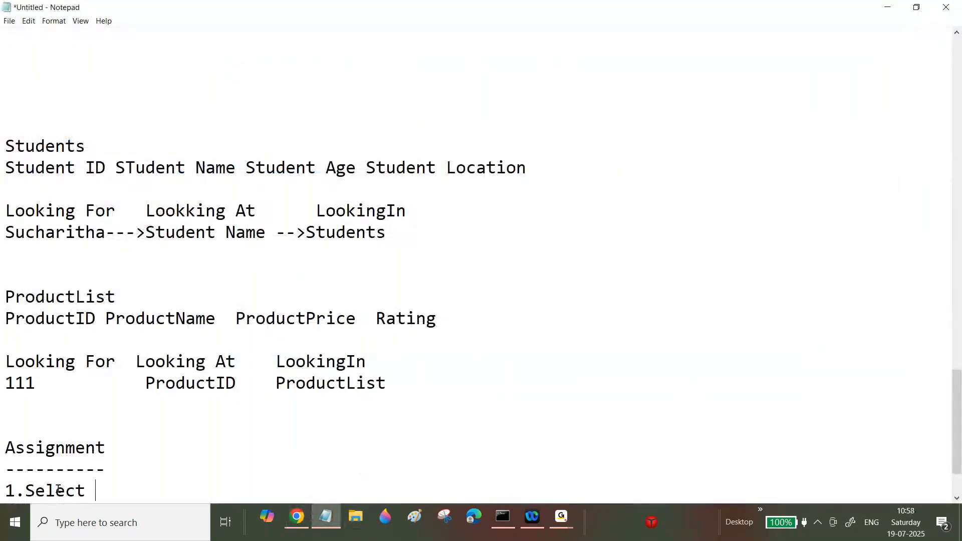
{"action": "key", "text": "BackSpace"}
{"action": "type", "text": "ALL"}
{"action": "key", "text": "Return"}
{"action": "key", "text": "Return"}
{"action": "type", "text": "2."}
Step: Return to the case, toggle the select-all checkbox again, and check each of the three dependent rows
{"action": "left_click", "coordinate": [305, 525]}
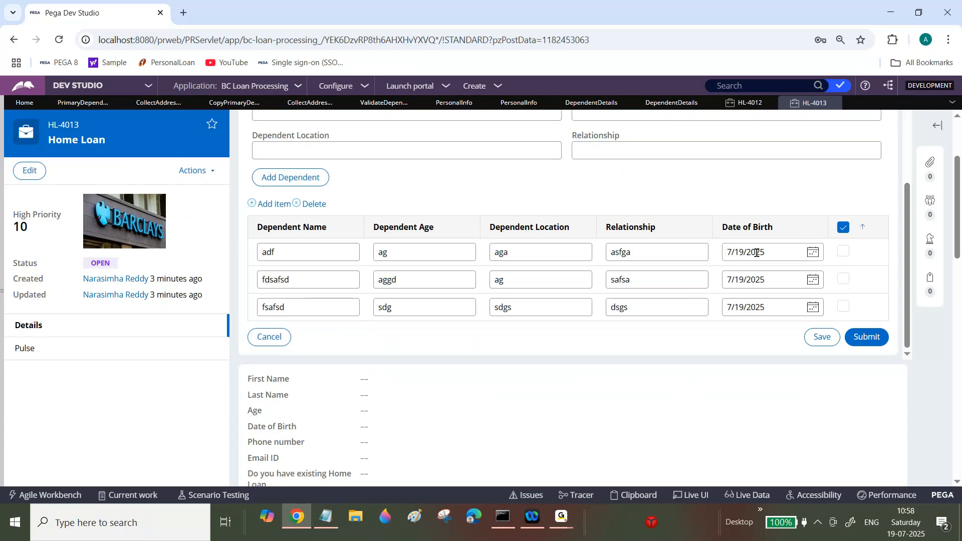
{"action": "left_click", "coordinate": [845, 228]}
{"action": "left_click", "coordinate": [845, 229]}
{"action": "left_click", "coordinate": [843, 227]}
{"action": "left_click", "coordinate": [843, 251]}
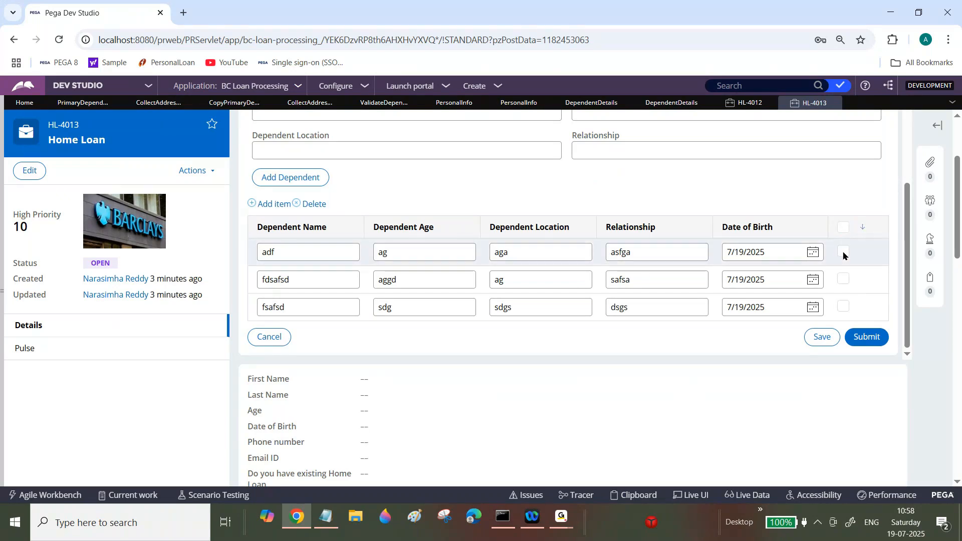
{"action": "left_click", "coordinate": [843, 279]}
{"action": "left_click", "coordinate": [843, 306]}
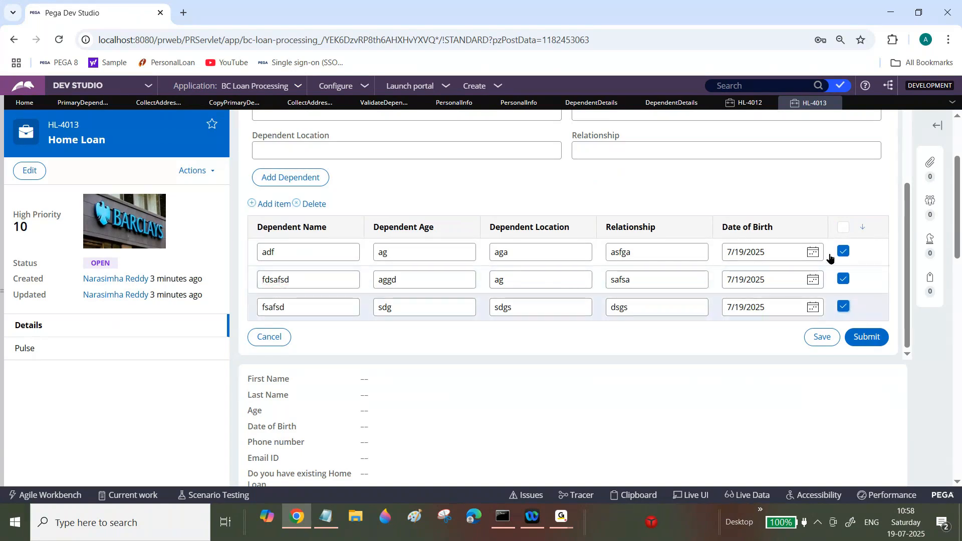
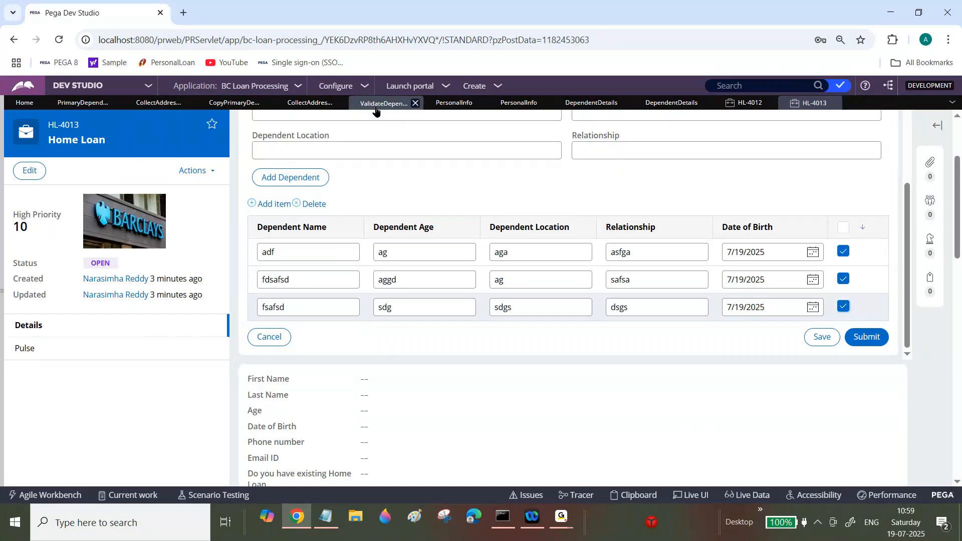
Step: Review the open rule tabs and switch to the Personal Info section
{"action": "left_click", "coordinate": [310, 102]}
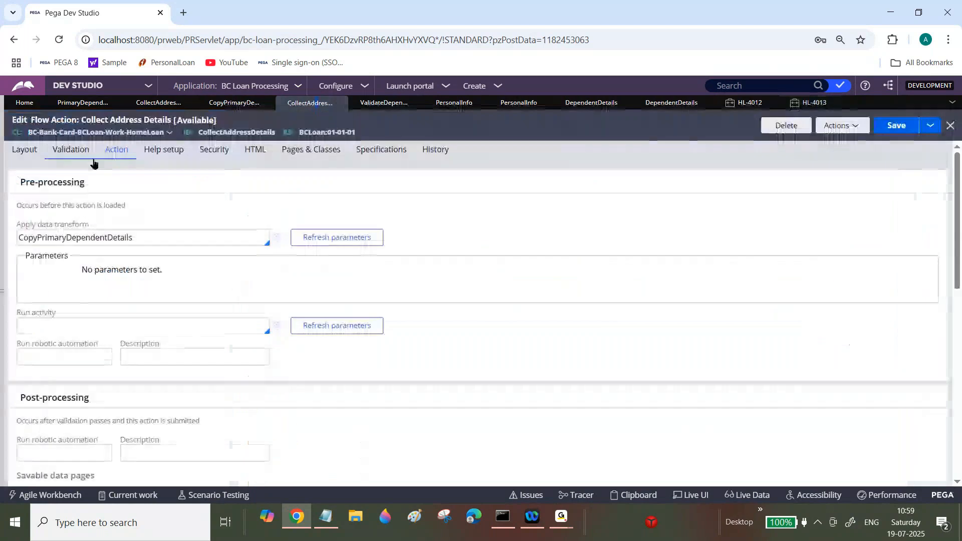
{"action": "left_click", "coordinate": [245, 105]}
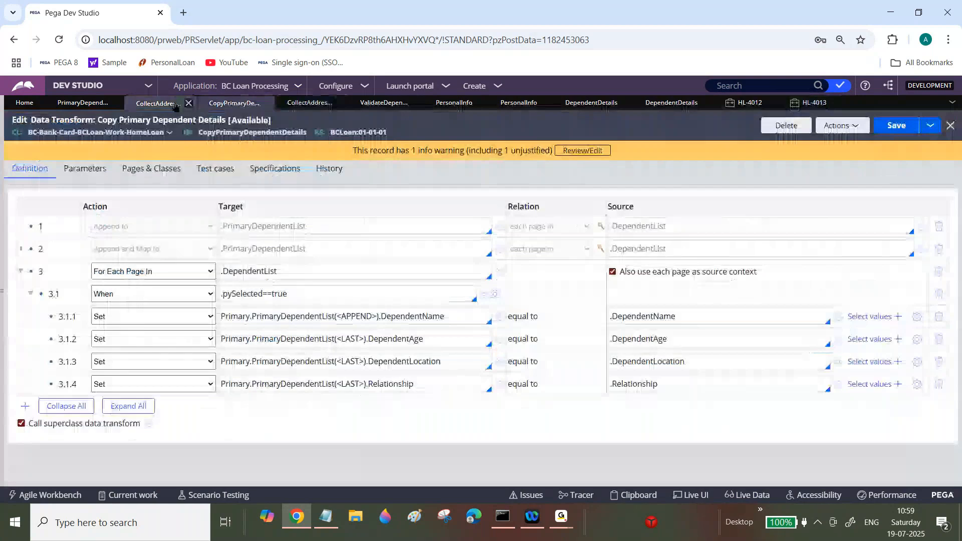
{"action": "left_click", "coordinate": [158, 104]}
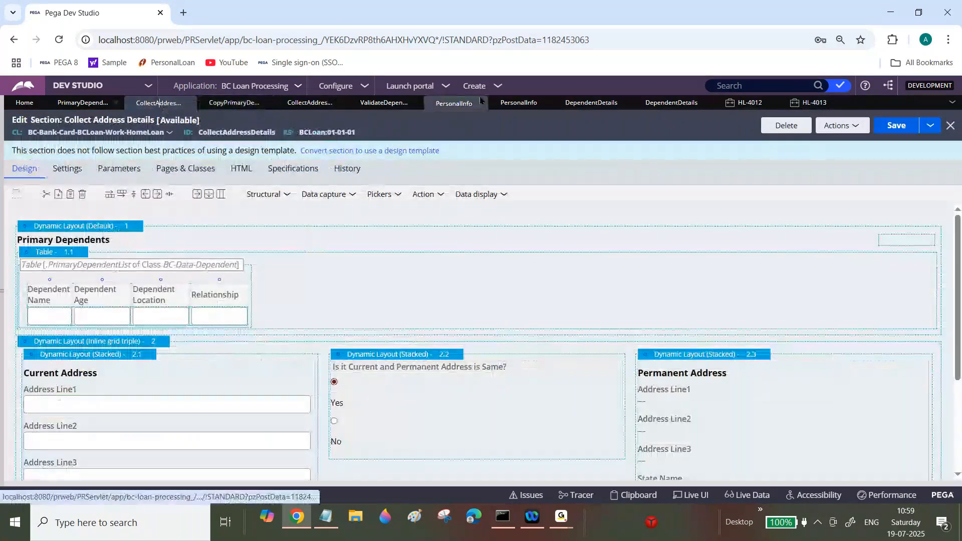
{"action": "left_click", "coordinate": [515, 104]}
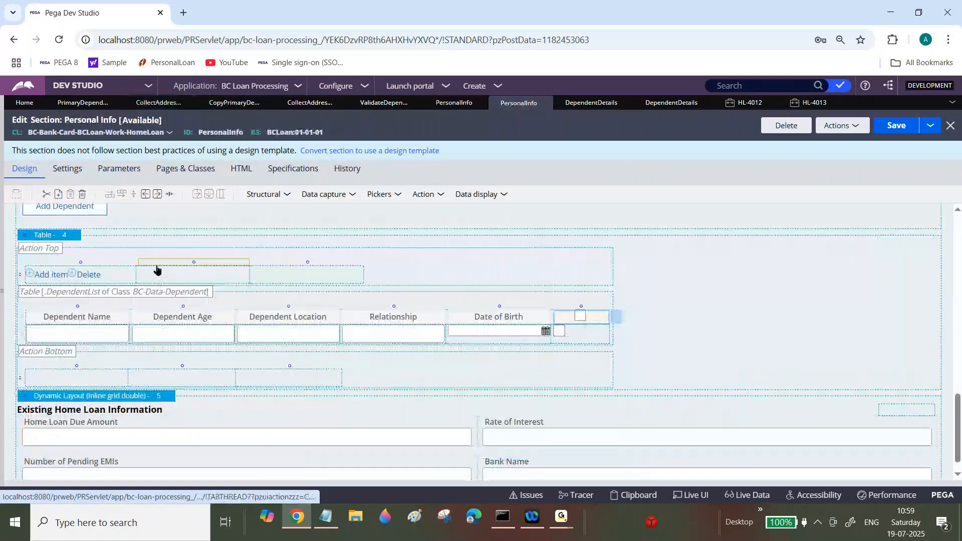
Step: Add a button into the empty cell beside Add item and Delete above the dependent table
{"action": "left_click", "coordinate": [158, 271]}
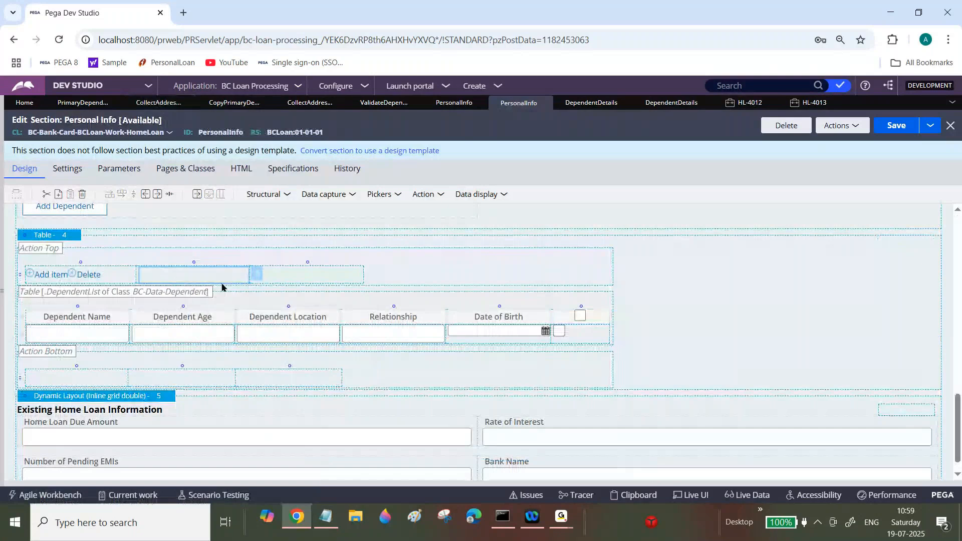
{"action": "left_click", "coordinate": [290, 335]}
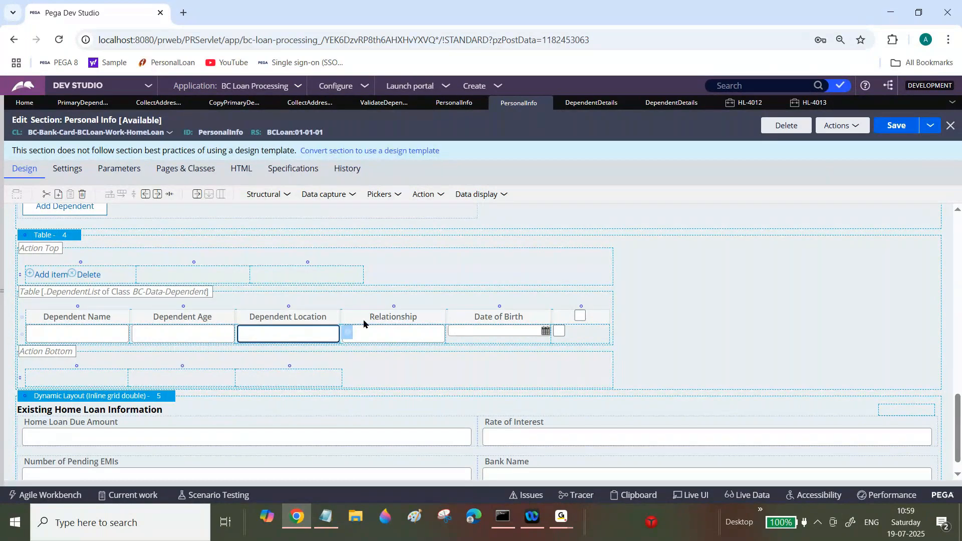
{"action": "left_click", "coordinate": [187, 277]}
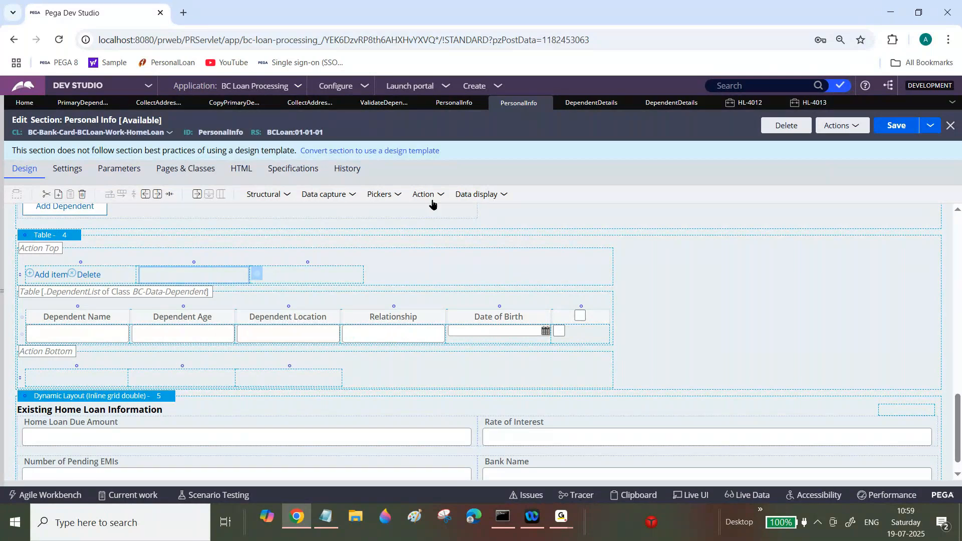
{"action": "left_click", "coordinate": [441, 194]}
{"action": "left_click_drag", "start_coordinate": [469, 210], "coordinate": [243, 275]}
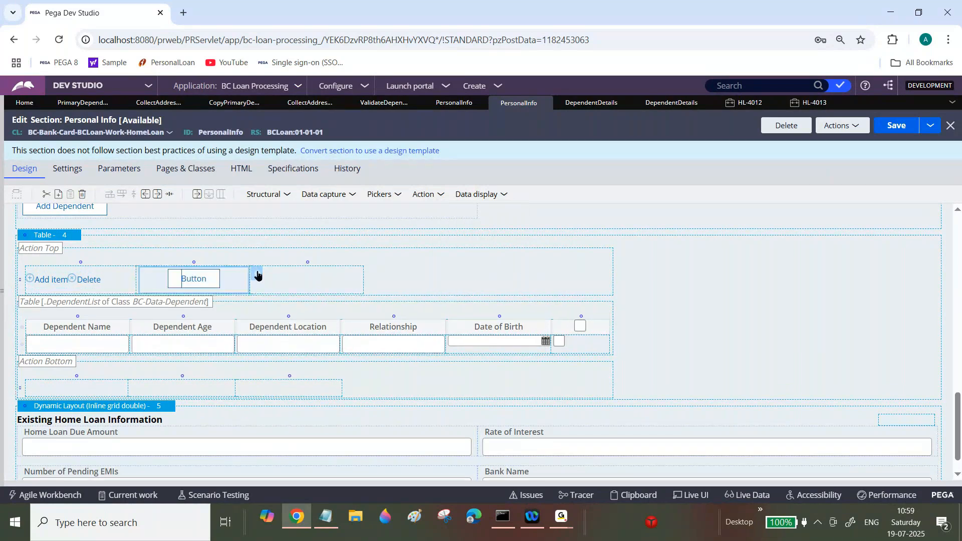
Step: Open the new button's cell properties and set its caption text to DeleteAll
{"action": "left_click", "coordinate": [259, 274]}
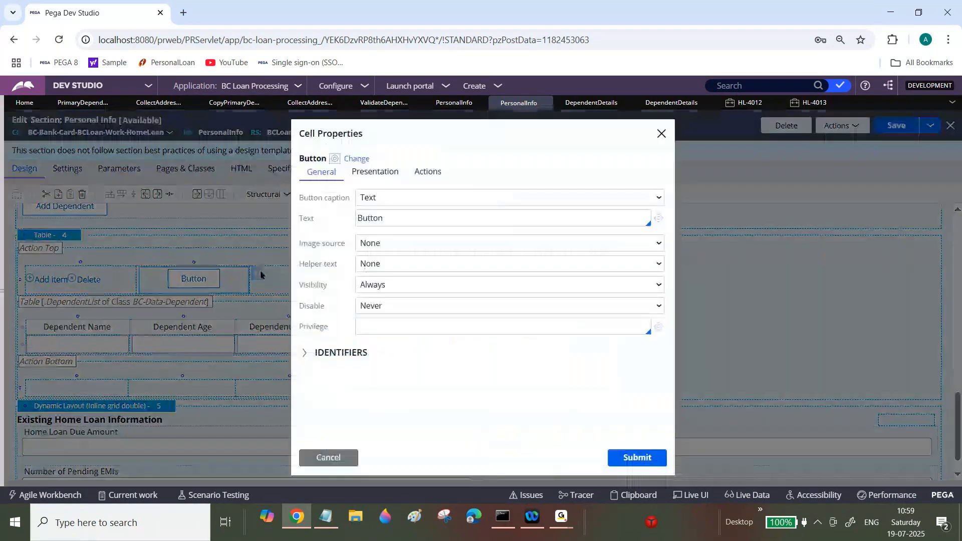
{"action": "double_click", "coordinate": [420, 214]}
{"action": "type", "text": "DeleteALL"}
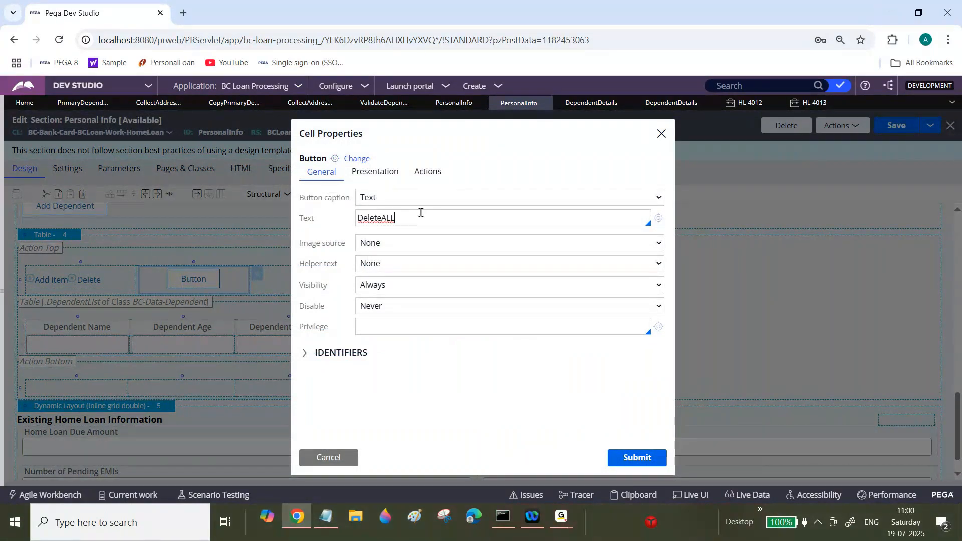
{"action": "key", "text": "BackSpace"}
{"action": "key", "text": "BackSpace"}
{"action": "key", "text": "BackSpace"}
{"action": "type", "text": "All"}
Step: Add a Click event to the button with a refresh of this section action
{"action": "left_click", "coordinate": [428, 172]}
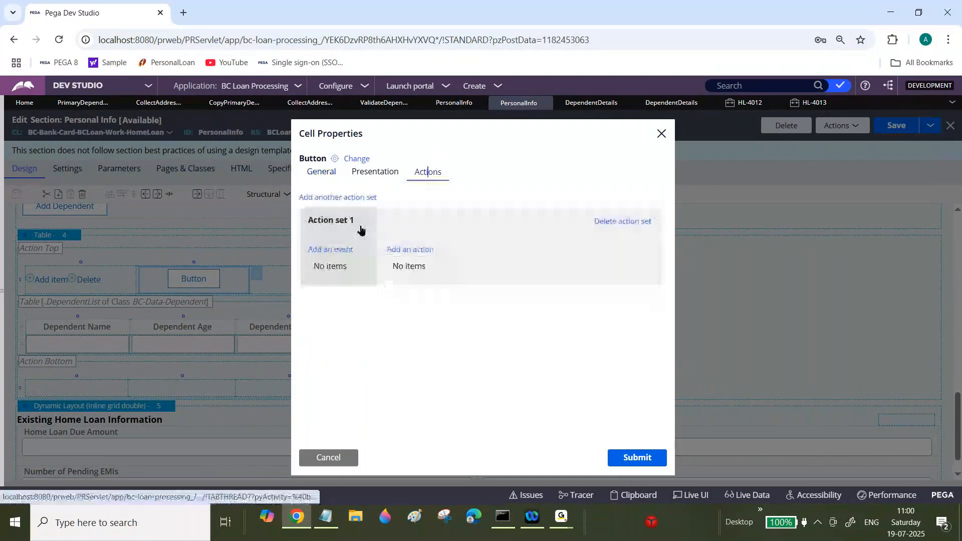
{"action": "left_click", "coordinate": [330, 249]}
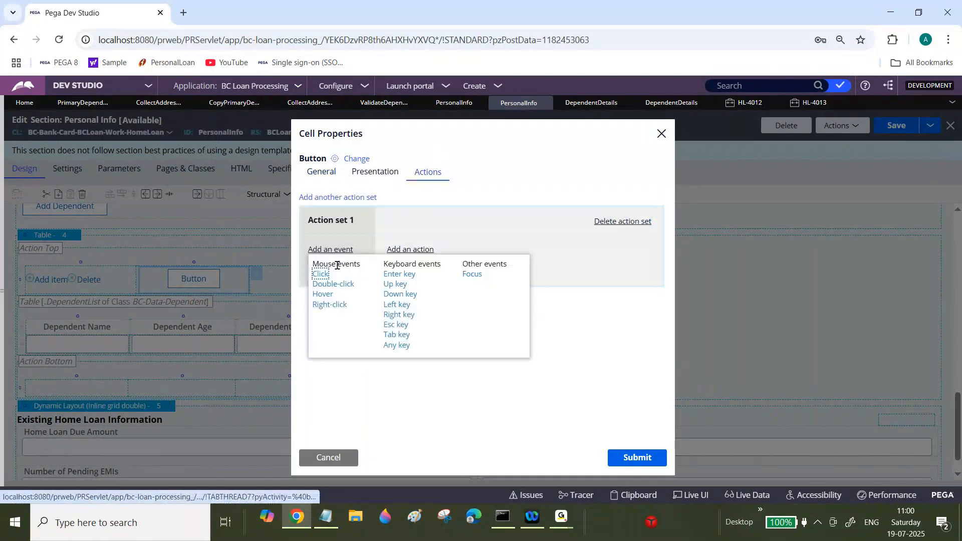
{"action": "left_click", "coordinate": [321, 273]}
{"action": "left_click", "coordinate": [400, 250]}
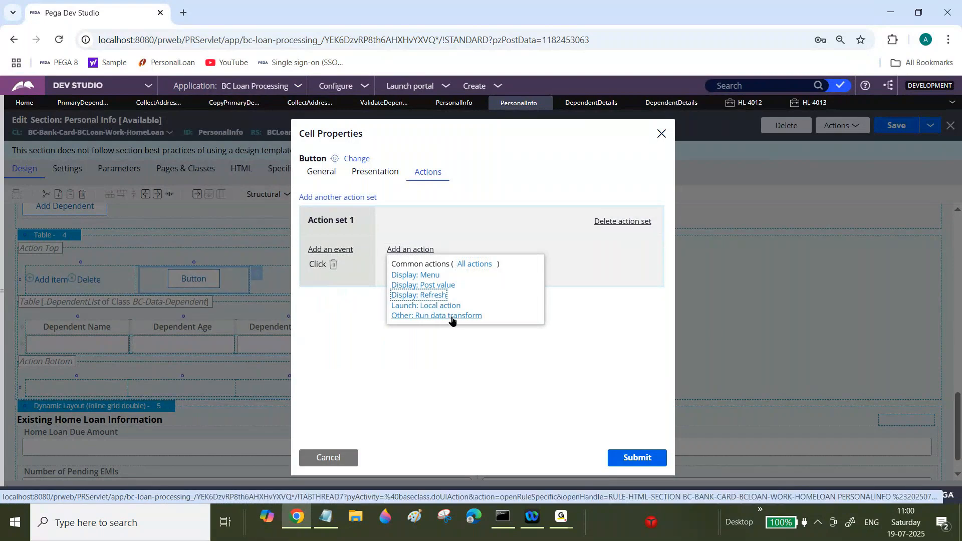
{"action": "left_click", "coordinate": [480, 353]}
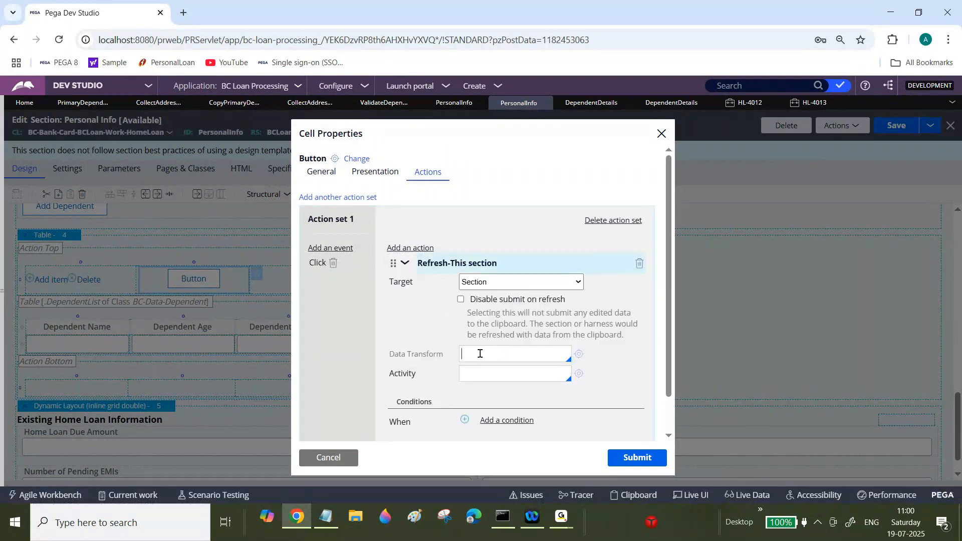
Step: Set the refresh data transform to DeleteDependentDetails and create and open that new data transform
{"action": "type", "text": "DeleteDependent"}
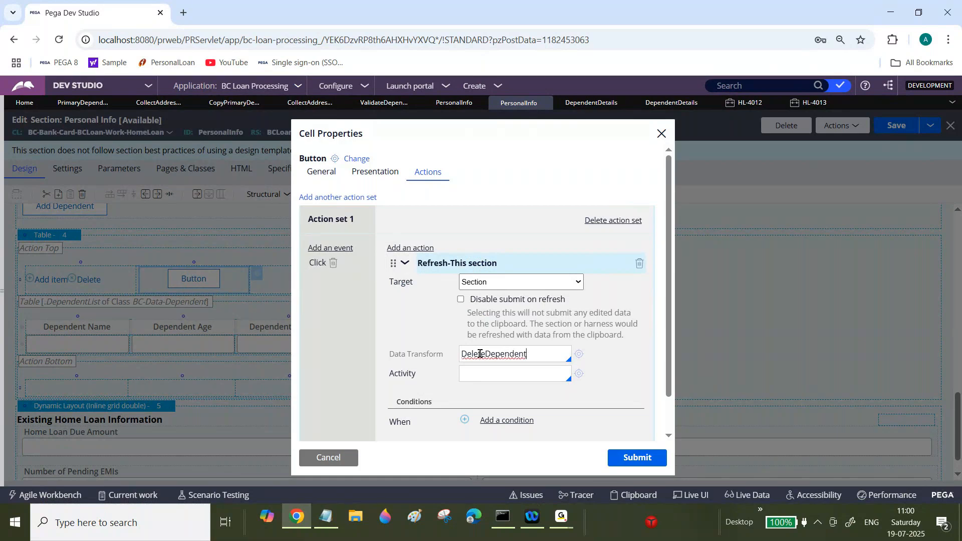
{"action": "type", "text": "Details"}
{"action": "left_click", "coordinate": [580, 354]}
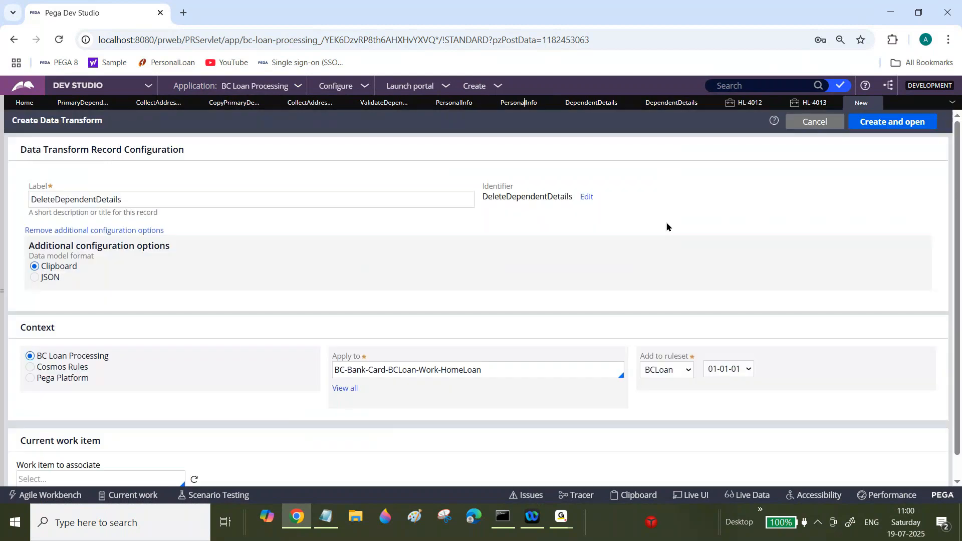
{"action": "left_click", "coordinate": [878, 123]}
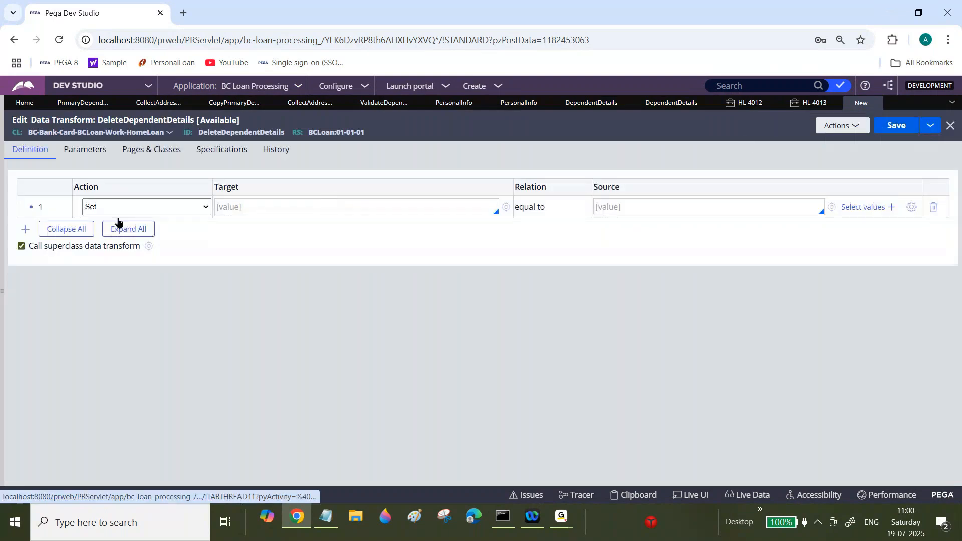
Step: Add a For Each Page In step over .DependentList, using each page as source context
{"action": "left_click", "coordinate": [164, 208]}
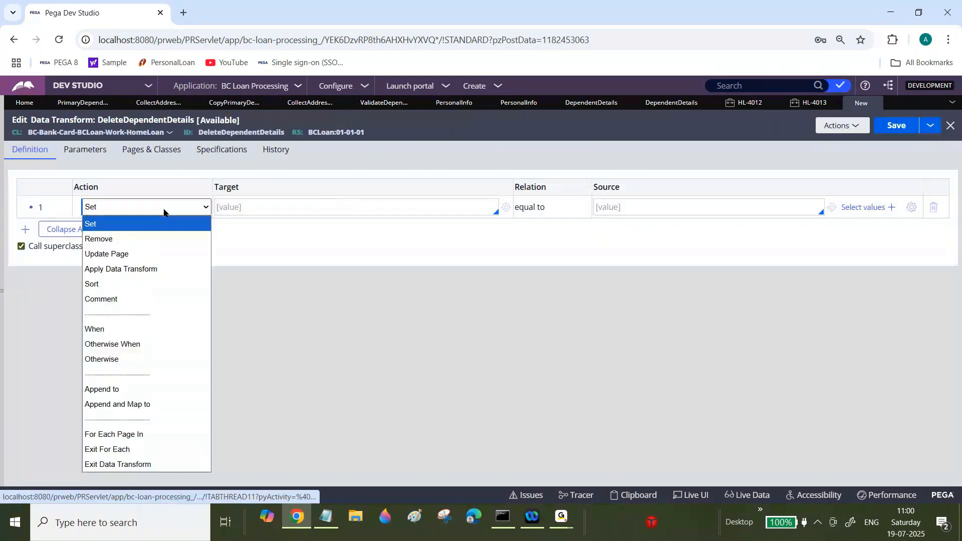
{"action": "left_click", "coordinate": [122, 433]}
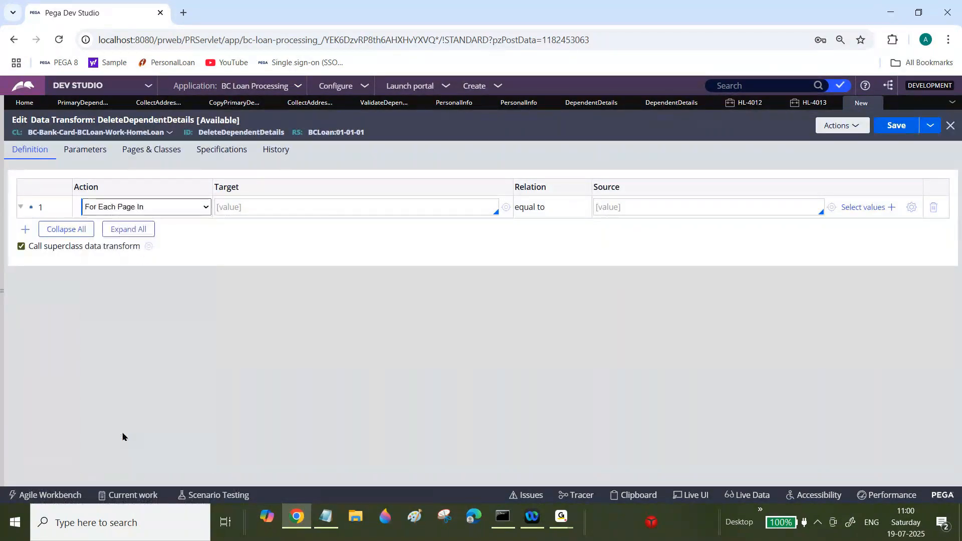
{"action": "left_click", "coordinate": [272, 207]}
{"action": "type", "text": ".De"}
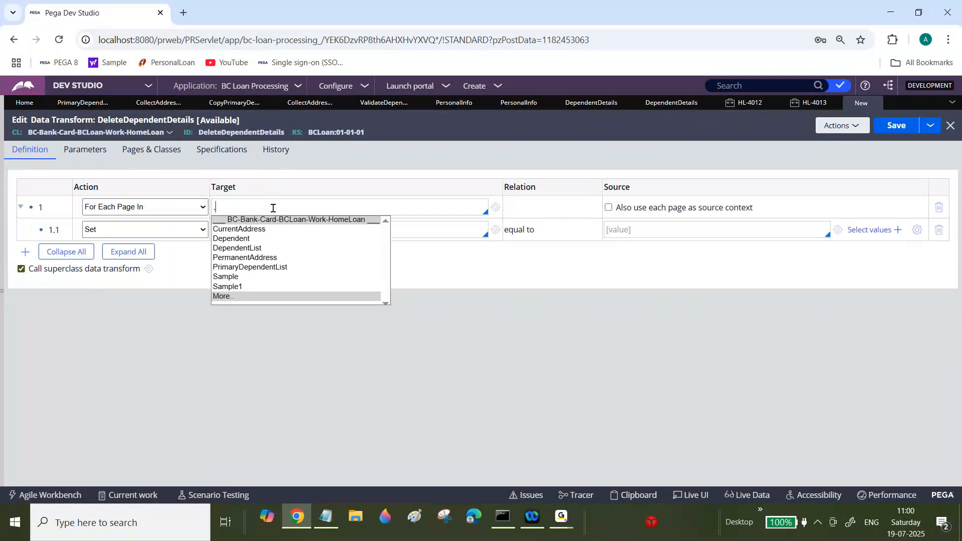
{"action": "left_click", "coordinate": [253, 248]}
{"action": "triple_click", "coordinate": [265, 209]}
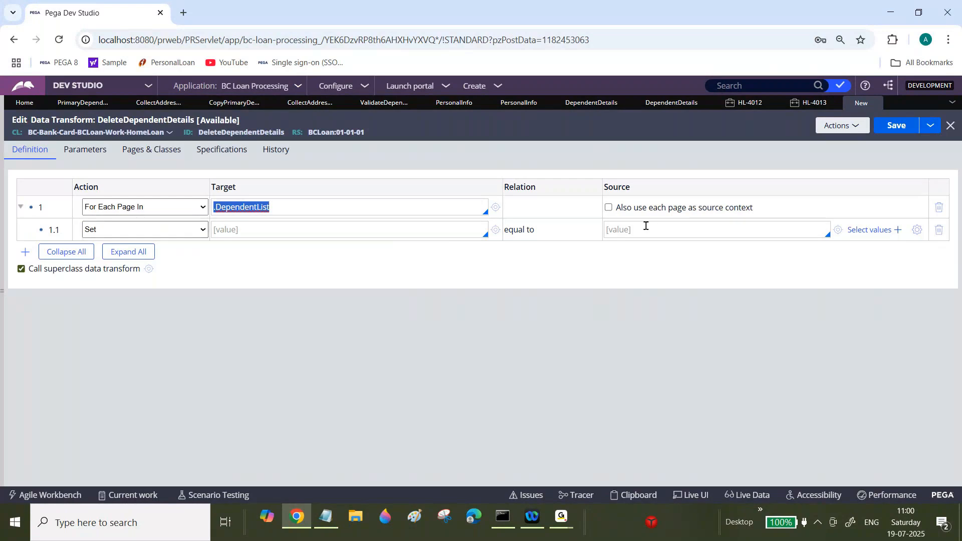
{"action": "left_click", "coordinate": [609, 207]}
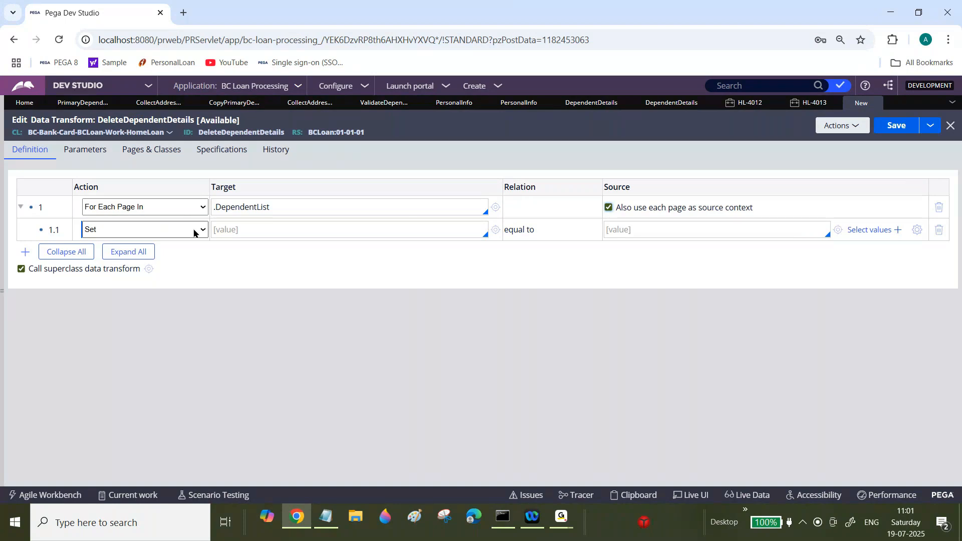
{"action": "left_click", "coordinate": [345, 232]}
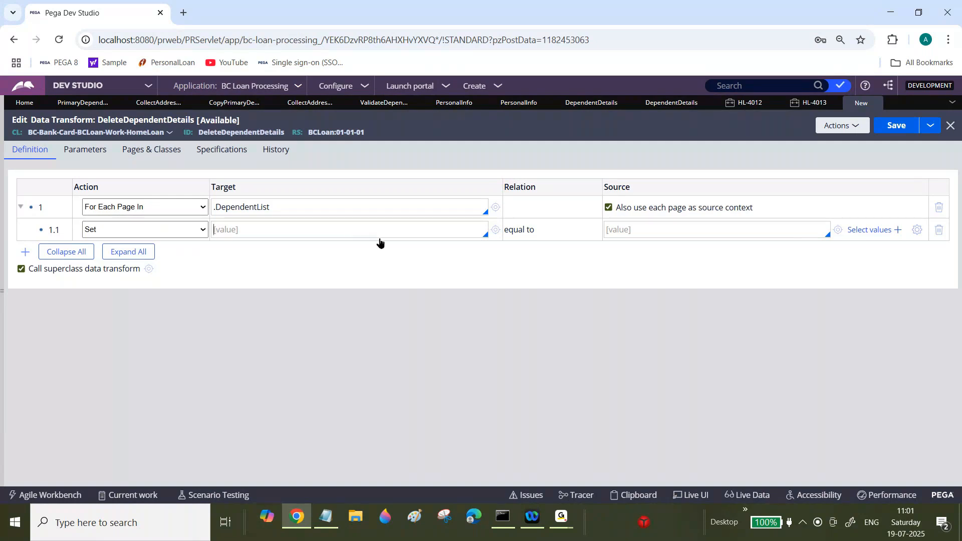
{"action": "left_click", "coordinate": [247, 210]}
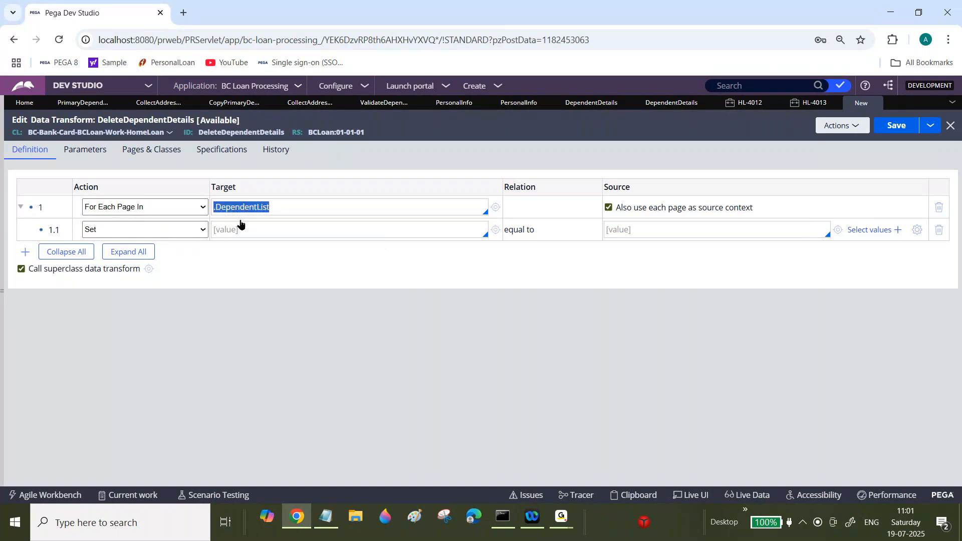
{"action": "double_click", "coordinate": [247, 209]}
{"action": "left_click", "coordinate": [260, 229]}
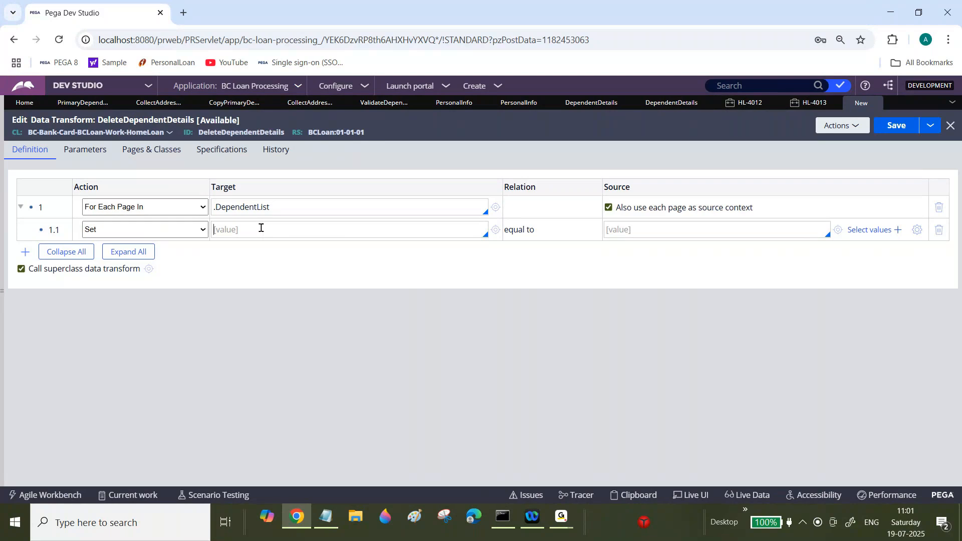
Step: Change the first step's action to Remove, confirming deletion of its child row
{"action": "left_click", "coordinate": [203, 207]}
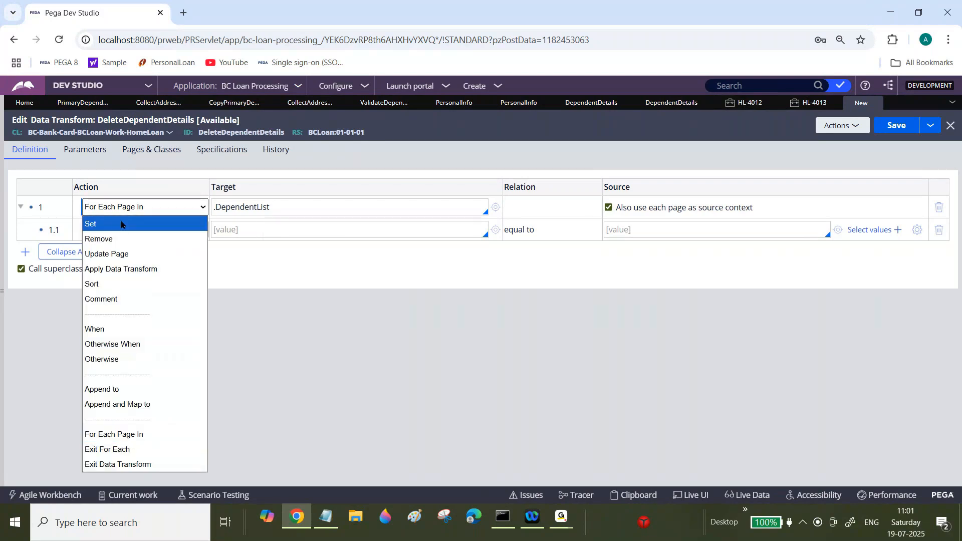
{"action": "left_click", "coordinate": [121, 240]}
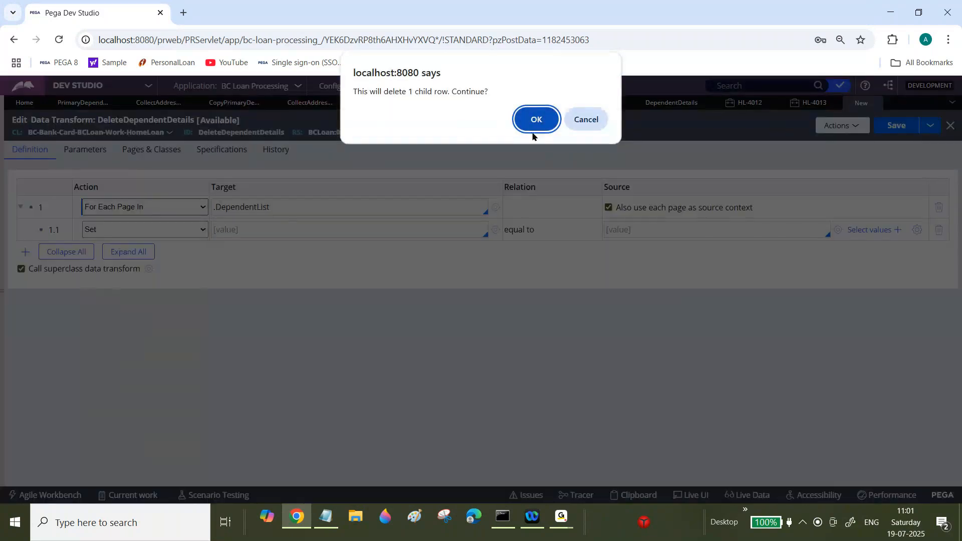
{"action": "left_click", "coordinate": [533, 129]}
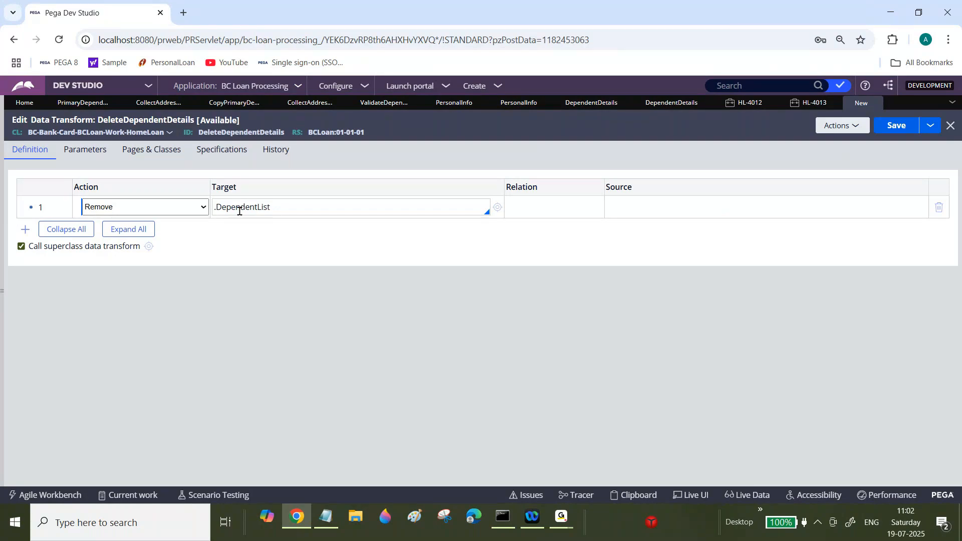
Step: Add a second step below the Remove of .DependentList
{"action": "double_click", "coordinate": [239, 209]}
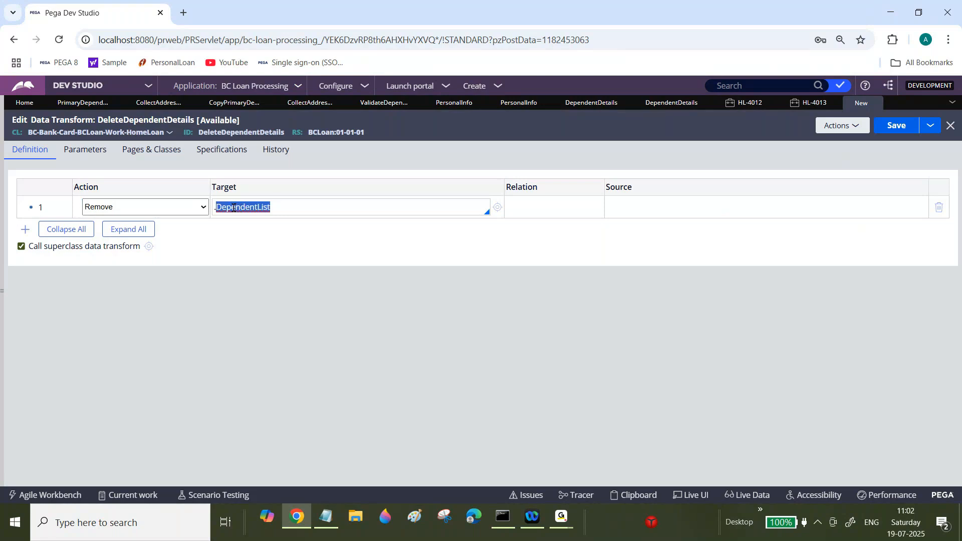
{"action": "left_click", "coordinate": [24, 229]}
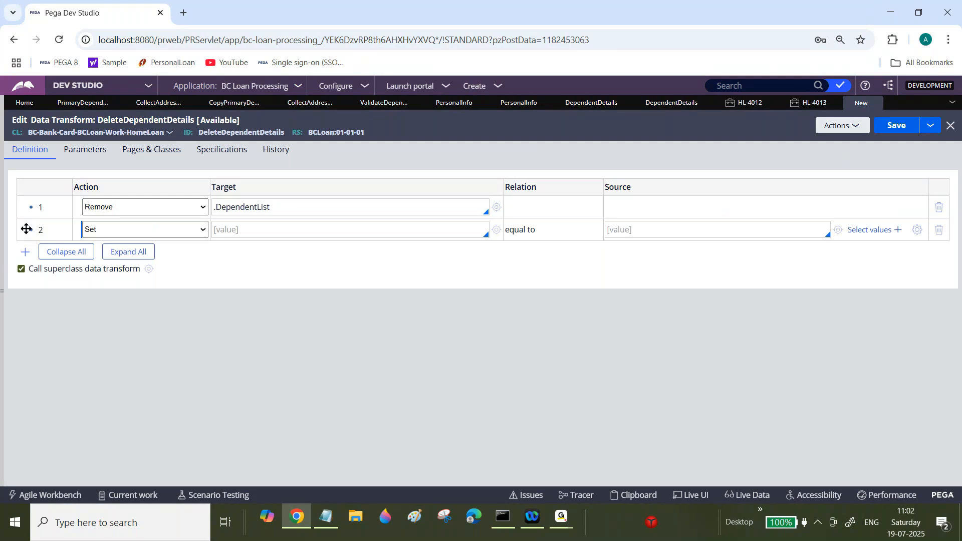
{"action": "double_click", "coordinate": [280, 202]}
{"action": "key", "text": "ctrl+a"}
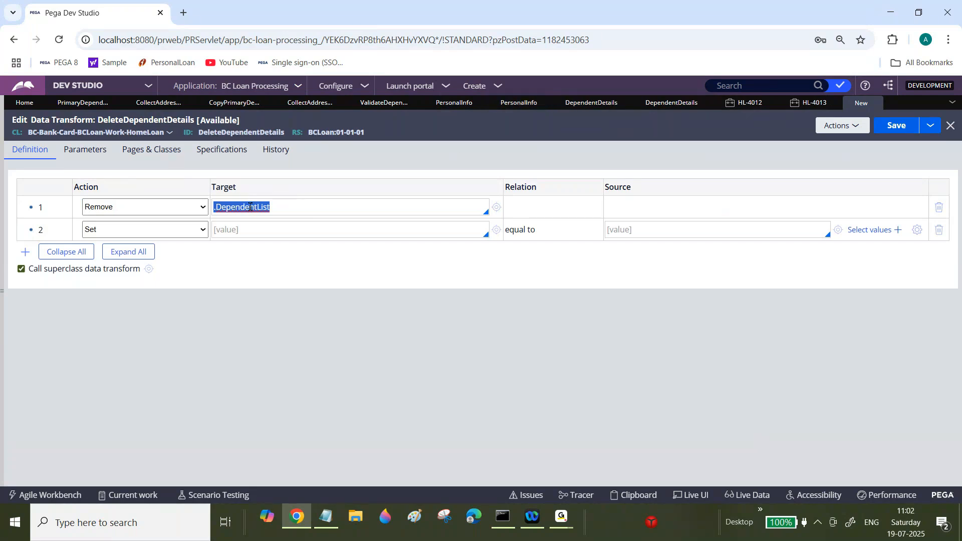
Step: Switch to case HL-4013 and clear the selection boxes of all three dependent rows
{"action": "left_click", "coordinate": [810, 114]}
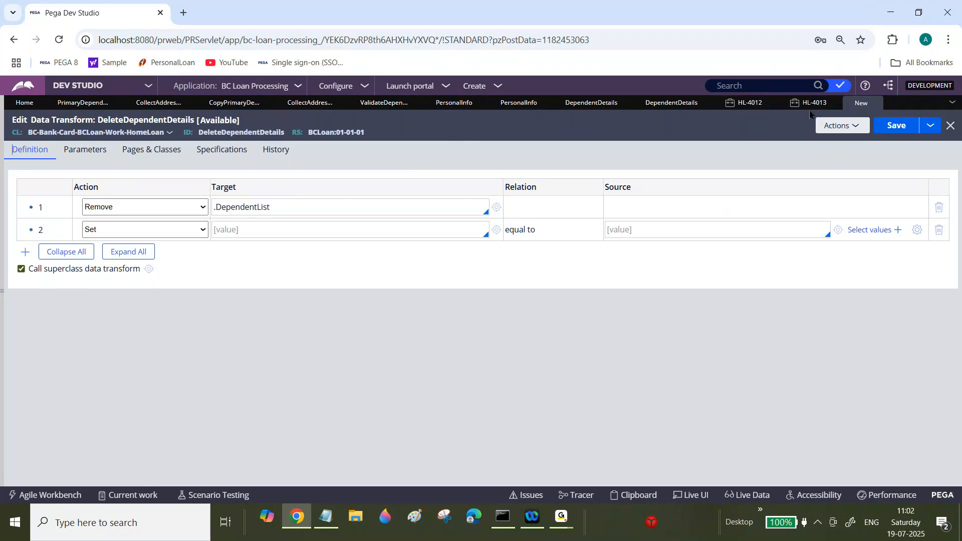
{"action": "left_click", "coordinate": [809, 103]}
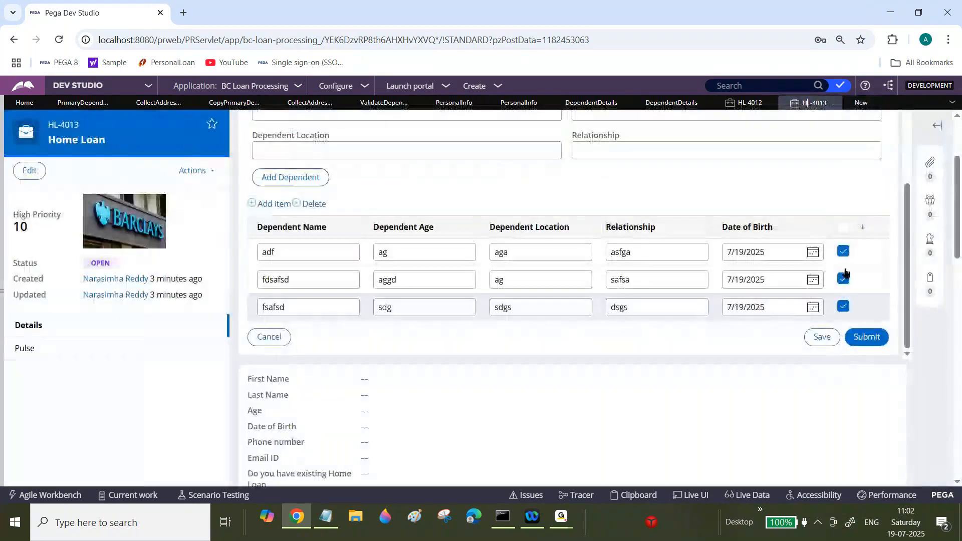
{"action": "left_click", "coordinate": [844, 252]}
{"action": "left_click", "coordinate": [844, 279]}
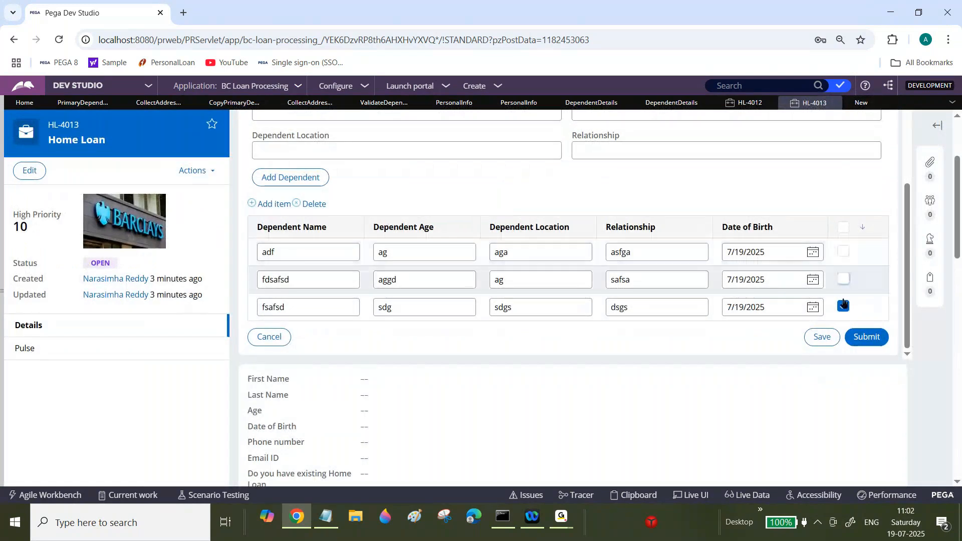
{"action": "left_click", "coordinate": [843, 306]}
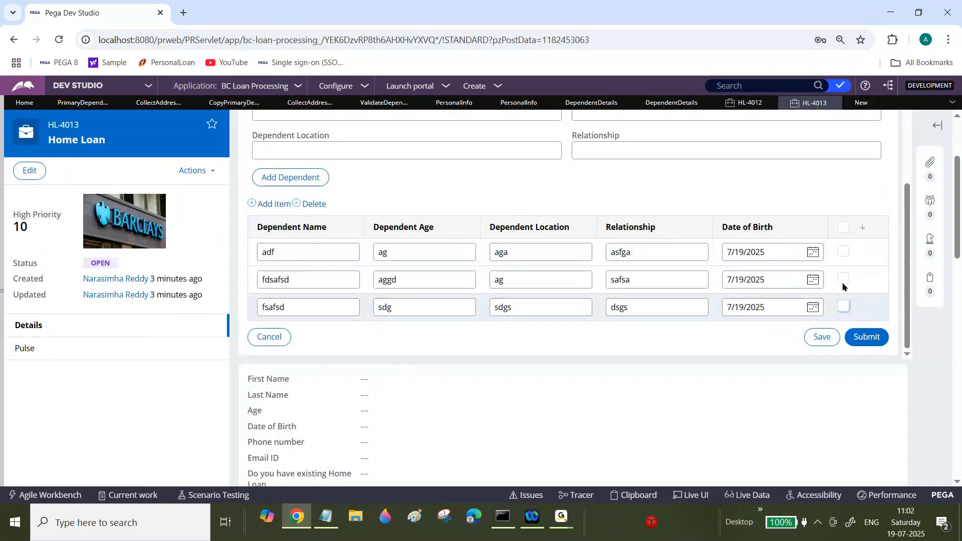
Step: Select the second and third dependent rows in case HL-4013
{"action": "left_click", "coordinate": [844, 280]}
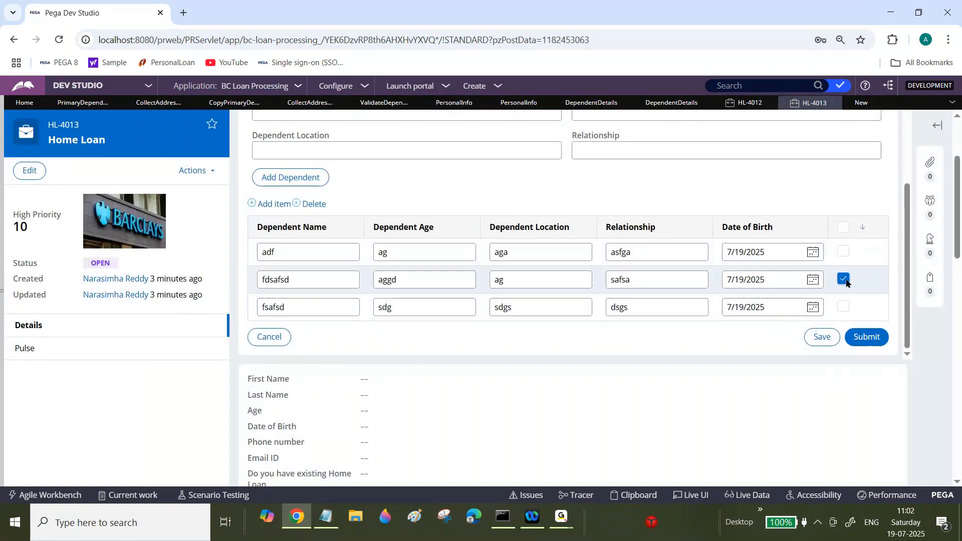
{"action": "left_click", "coordinate": [843, 307]}
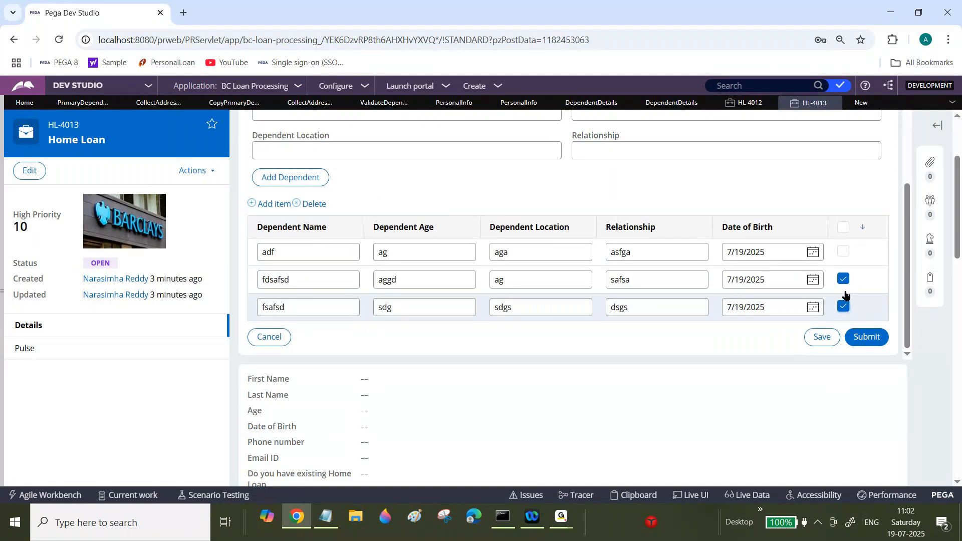
Step: In the DeleteDependentDetails data transform, change the second step to For Each Page In over .DependentList
{"action": "left_click", "coordinate": [861, 102]}
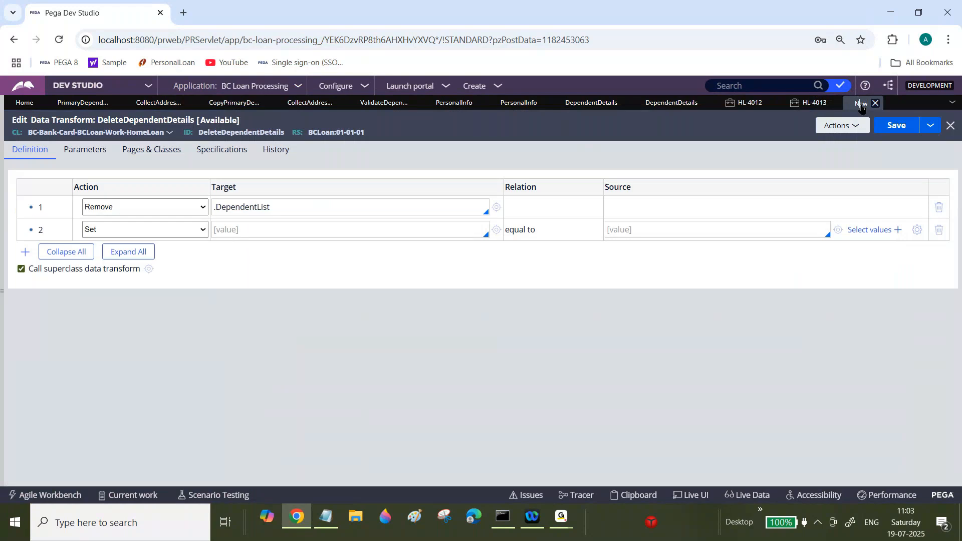
{"action": "triple_click", "coordinate": [231, 207]}
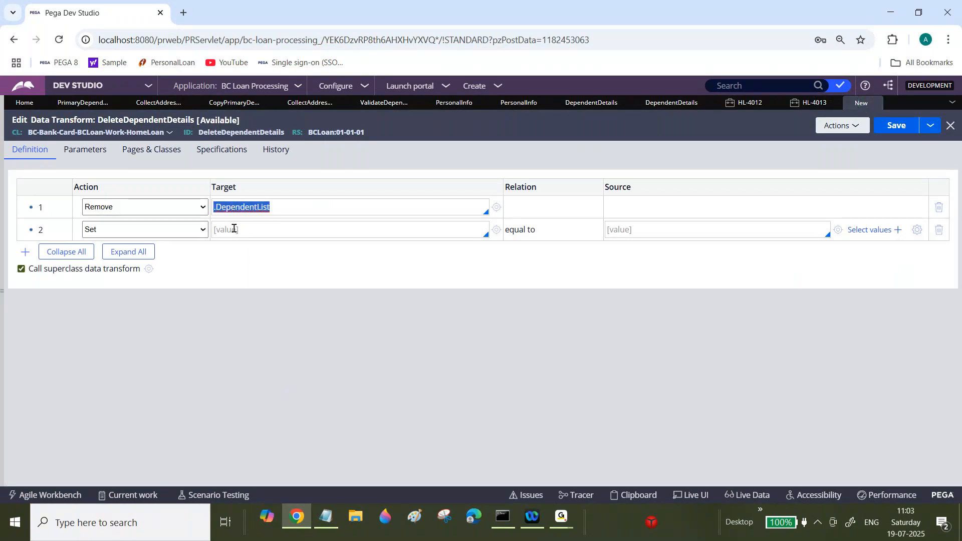
{"action": "left_click", "coordinate": [234, 229]}
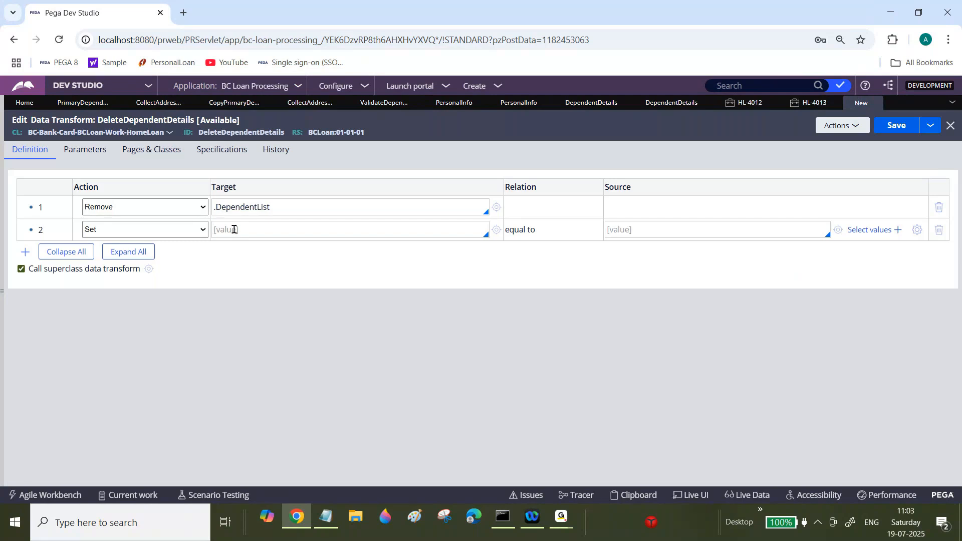
{"action": "triple_click", "coordinate": [240, 203]}
{"action": "key", "text": "ctrl+c"}
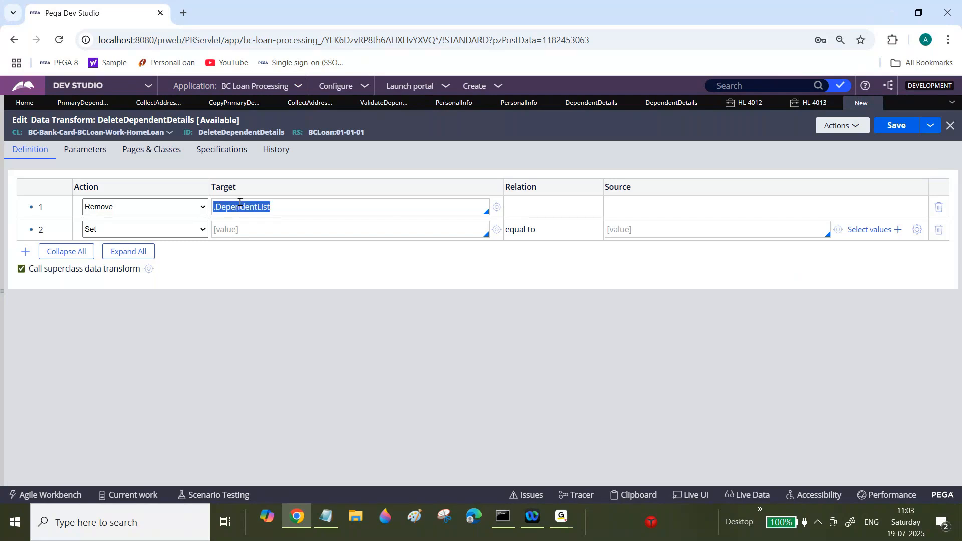
{"action": "left_click", "coordinate": [150, 230]}
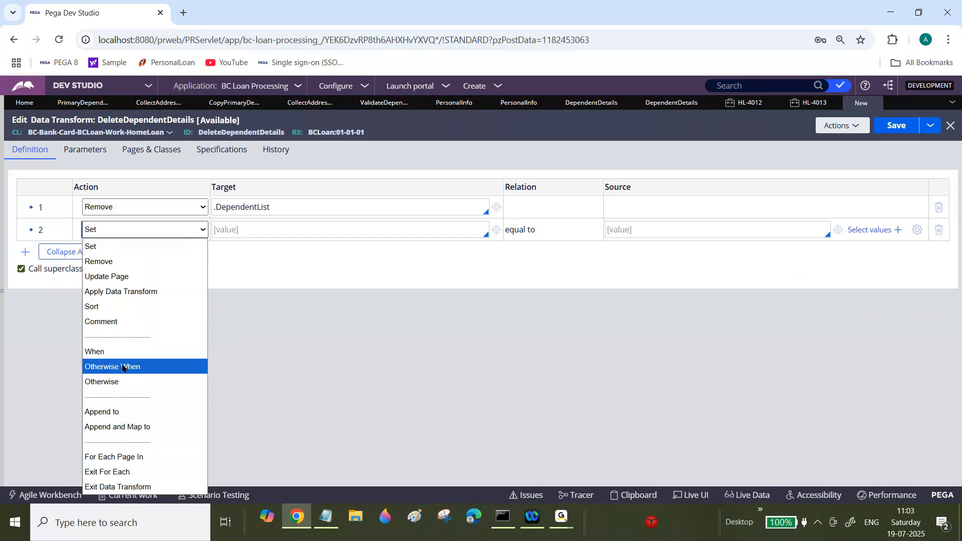
{"action": "left_click", "coordinate": [113, 457]}
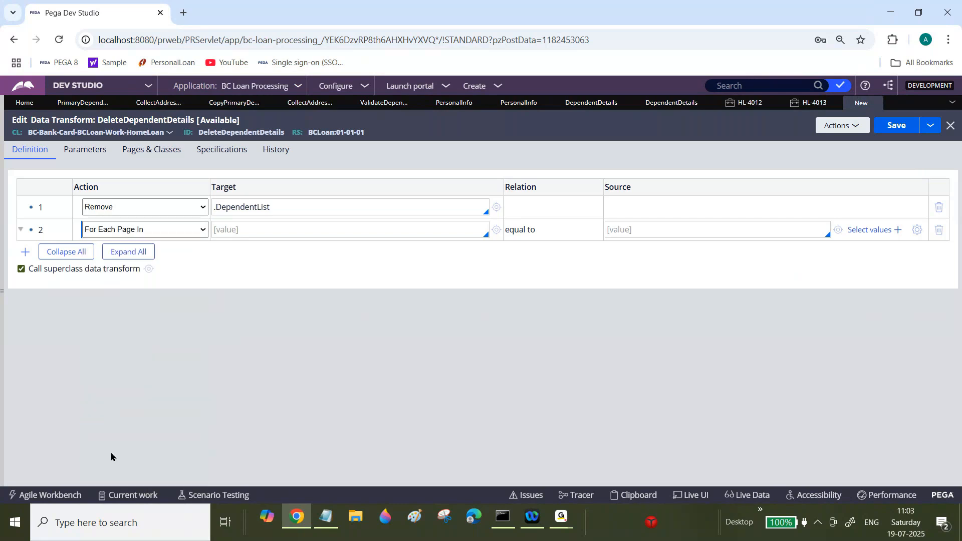
{"action": "left_click", "coordinate": [258, 227]}
{"action": "key", "text": "ctrl+v"}
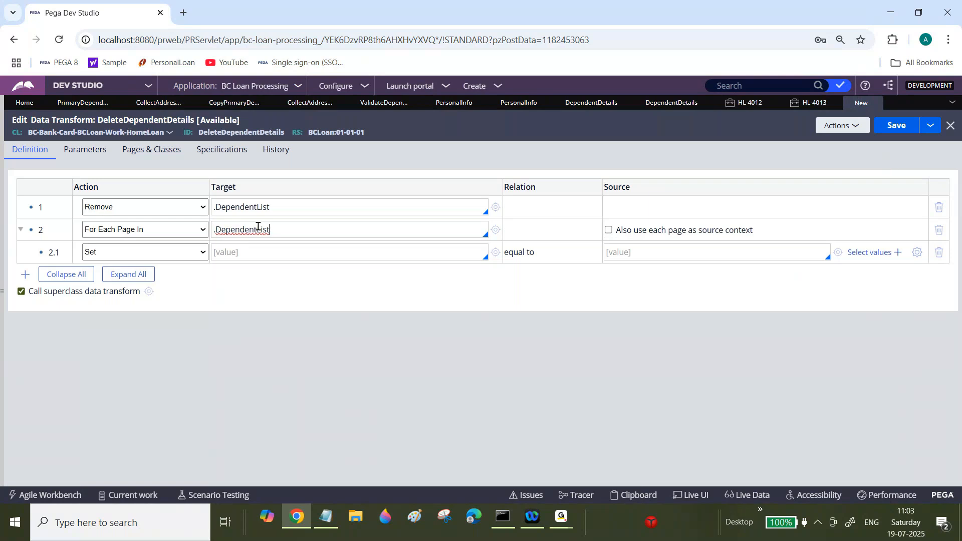
Step: Add a When step with condition .pySelected==true inside the loop and use each page as source context
{"action": "left_click", "coordinate": [203, 252]}
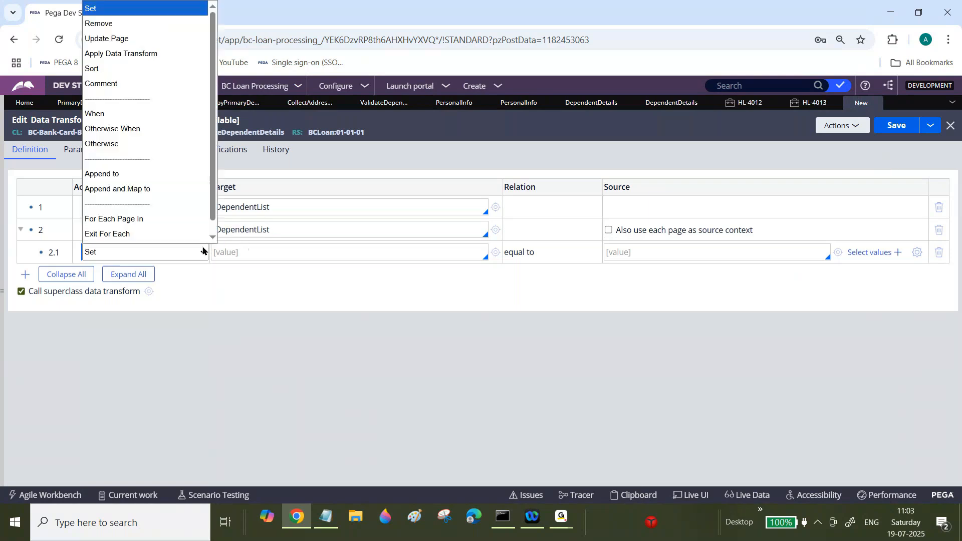
{"action": "left_click", "coordinate": [94, 117]}
{"action": "left_click", "coordinate": [284, 246]}
{"action": "type", "text": ".pySelected="}
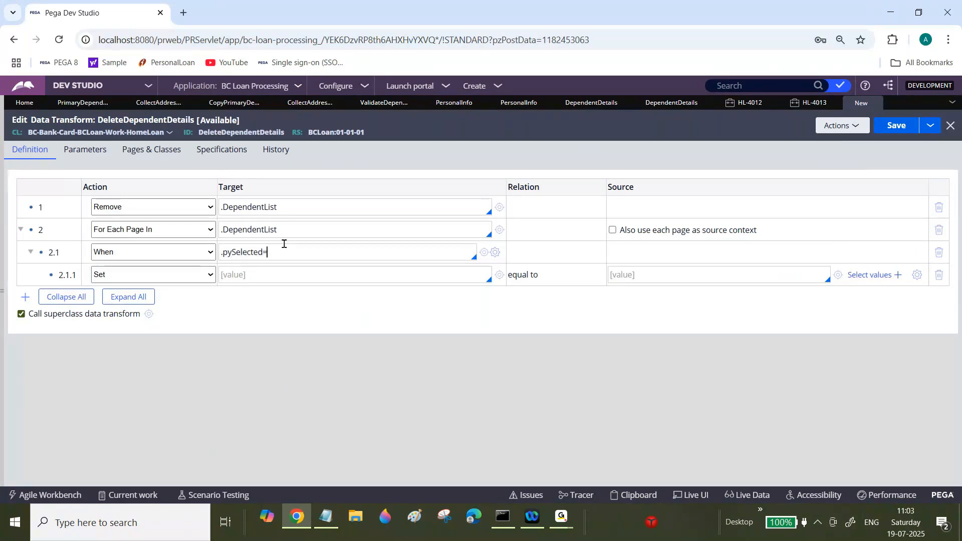
{"action": "type", "text": "=true"}
{"action": "key", "text": "Tab"}
{"action": "left_click", "coordinate": [611, 230]}
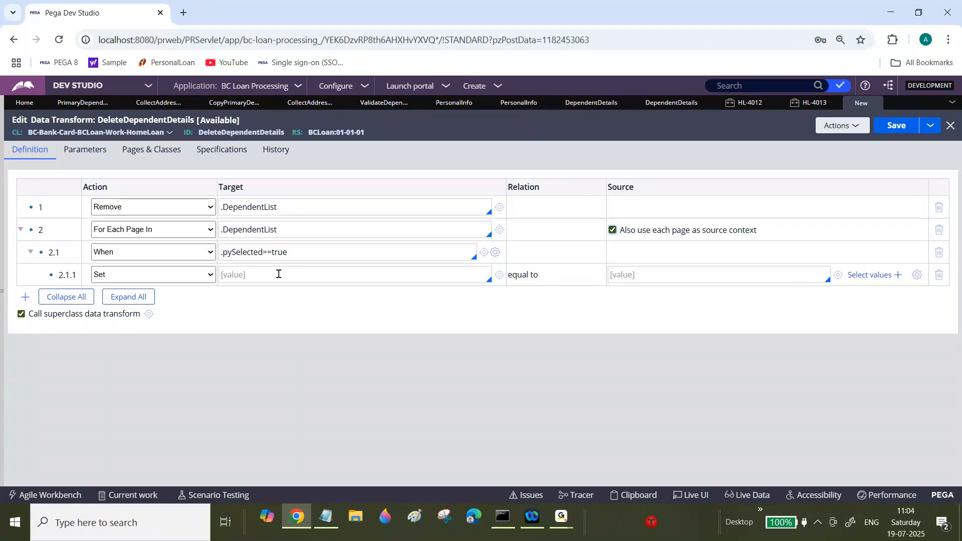
Step: Close the data transform tab, discarding its unsaved changes
{"action": "left_click", "coordinate": [875, 103]}
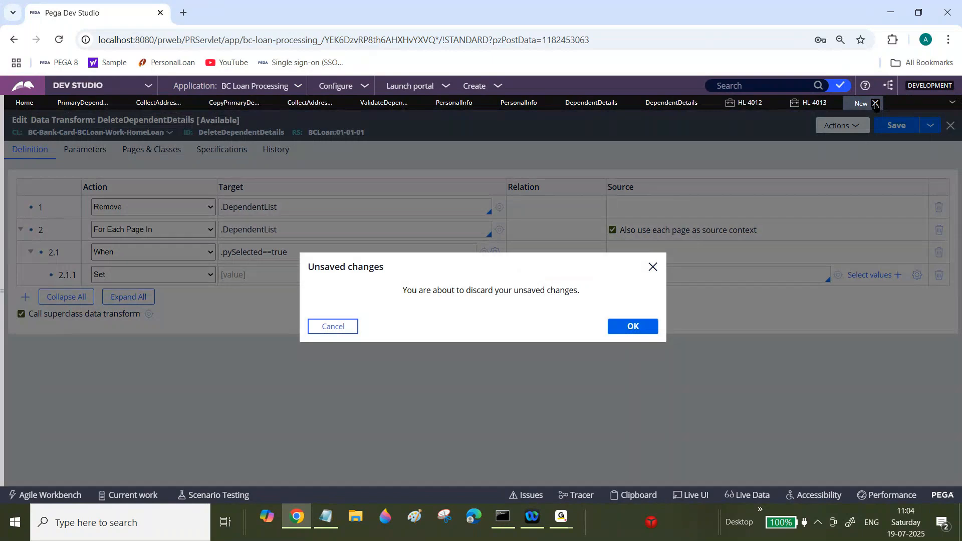
{"action": "left_click", "coordinate": [649, 330]}
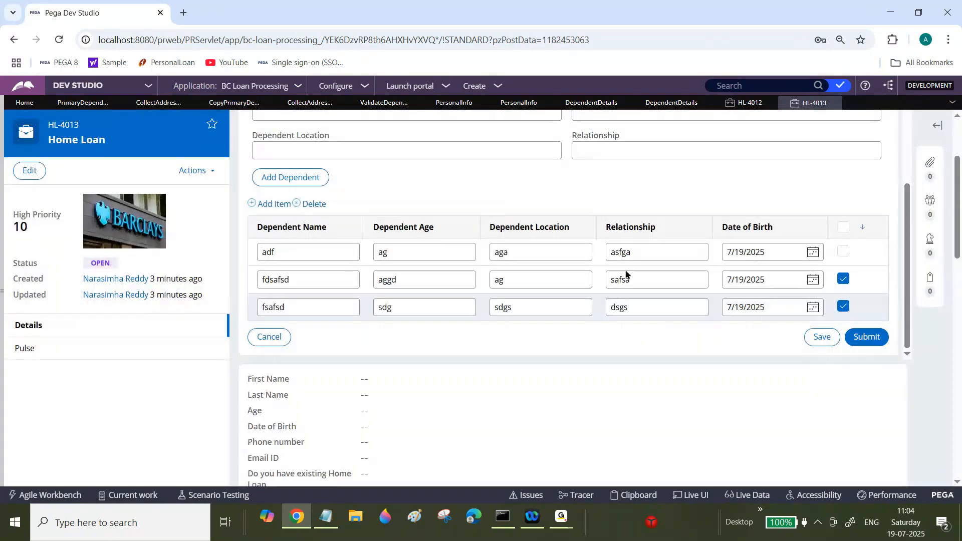
Step: Launch the Personal Info action on case HL-4013
{"action": "left_click", "coordinate": [195, 177]}
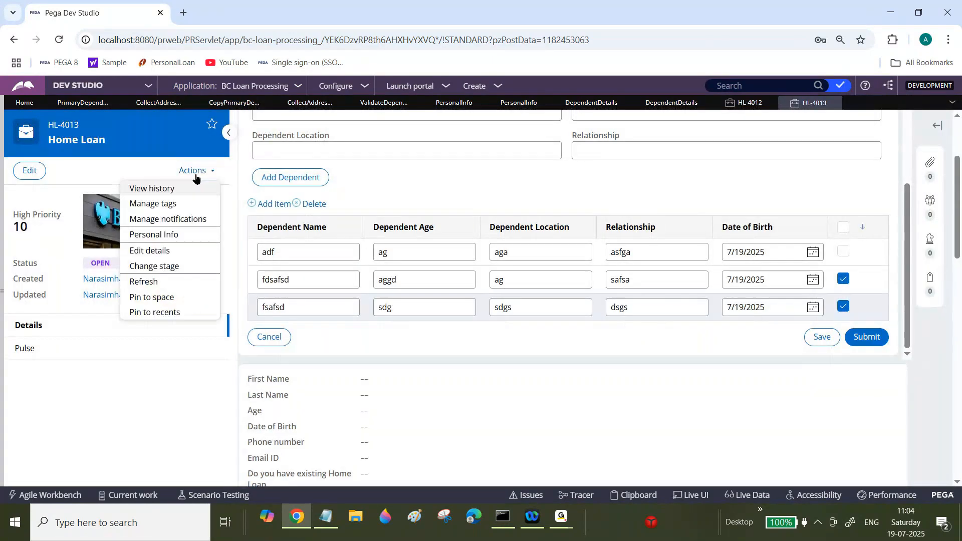
{"action": "left_click", "coordinate": [173, 233]}
{"action": "left_click", "coordinate": [627, 326]}
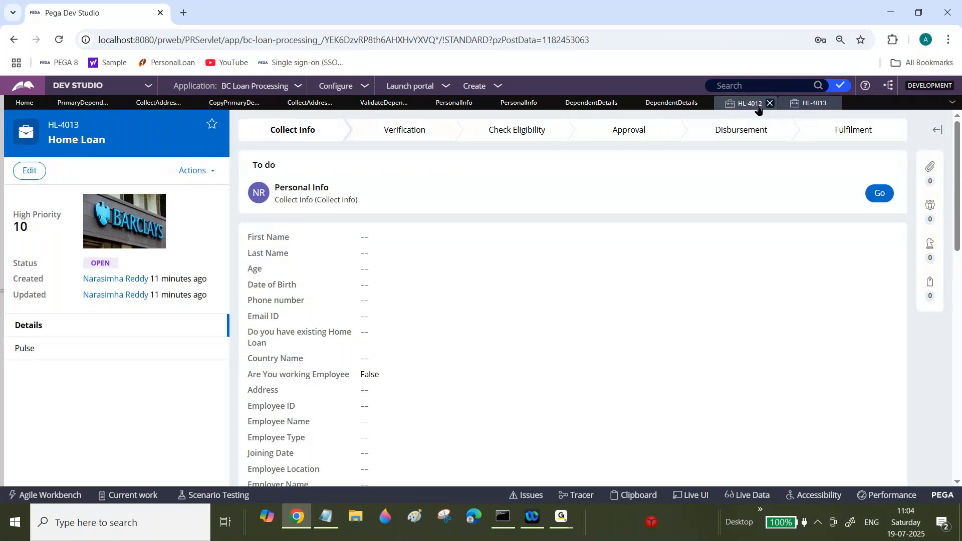
Step: Close the HL-4012 and HL-4013 case tabs
{"action": "left_click", "coordinate": [756, 105]}
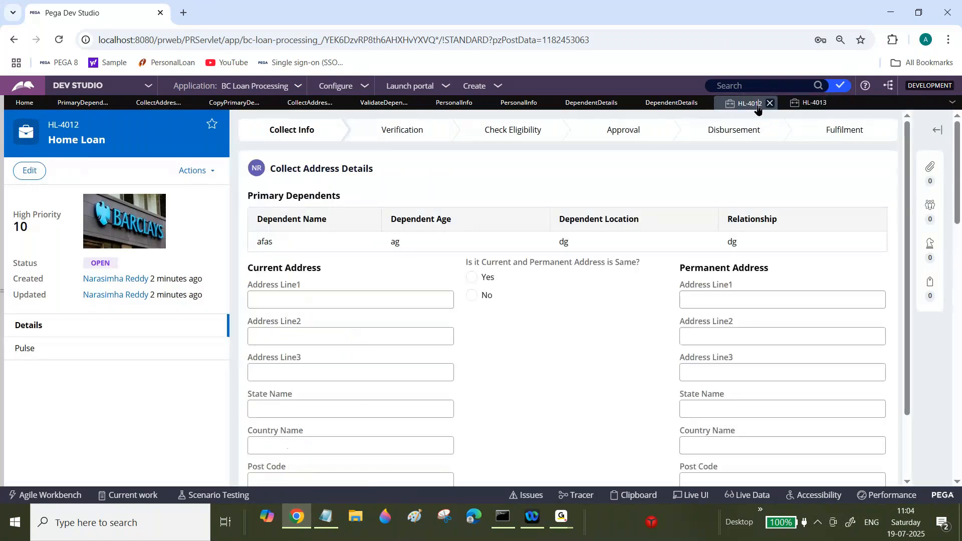
{"action": "left_click", "coordinate": [771, 103]}
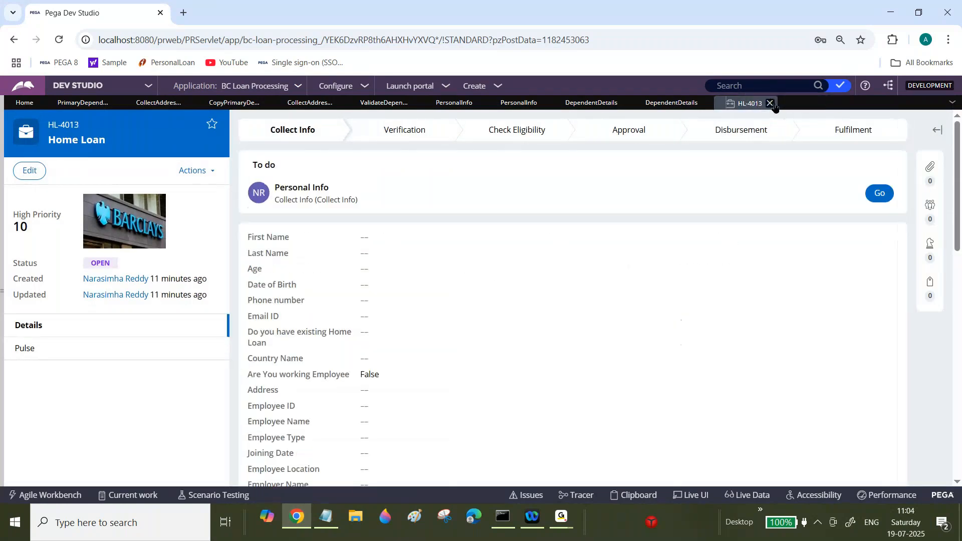
{"action": "left_click", "coordinate": [771, 104]}
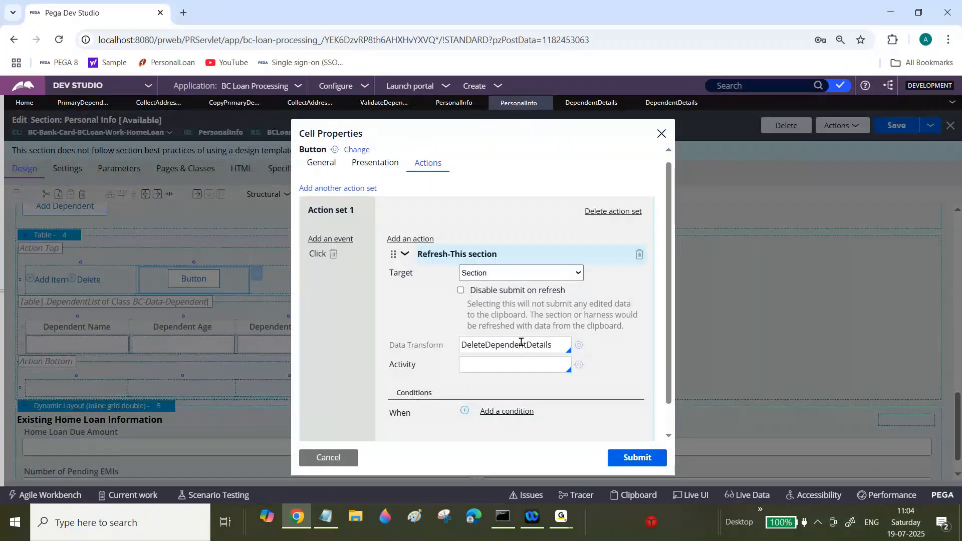
Step: Close the button's cell properties without changes and refresh the Personal Info section
{"action": "double_click", "coordinate": [537, 342]}
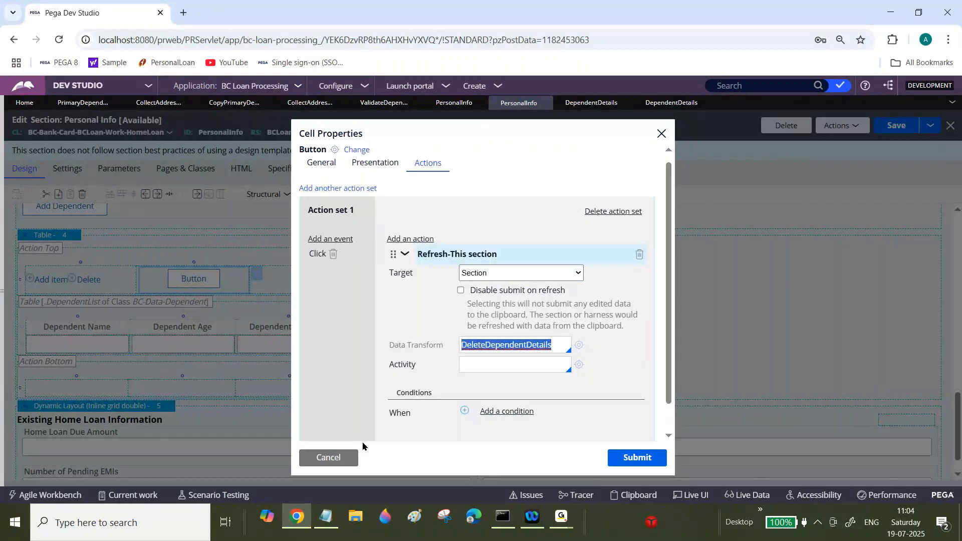
{"action": "left_click", "coordinate": [346, 456]}
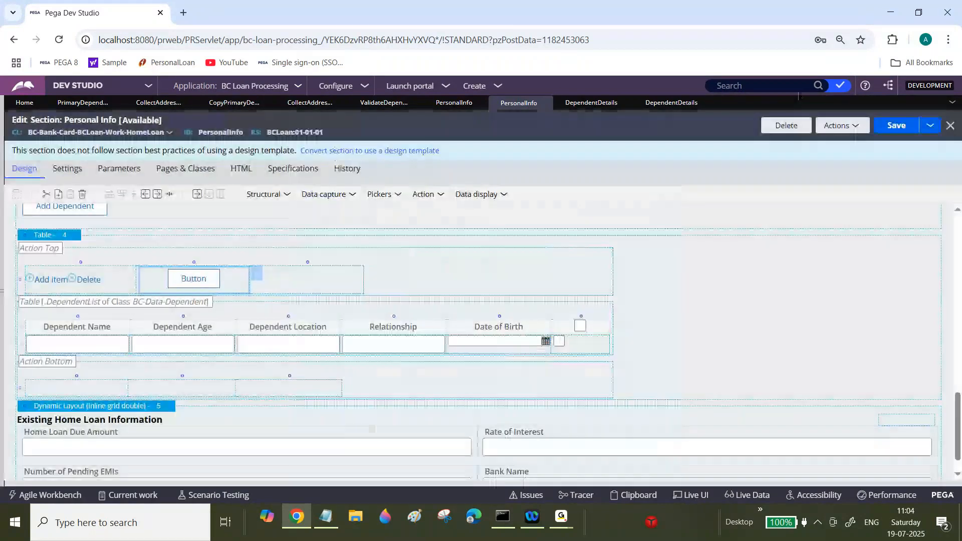
{"action": "left_click", "coordinate": [839, 125]}
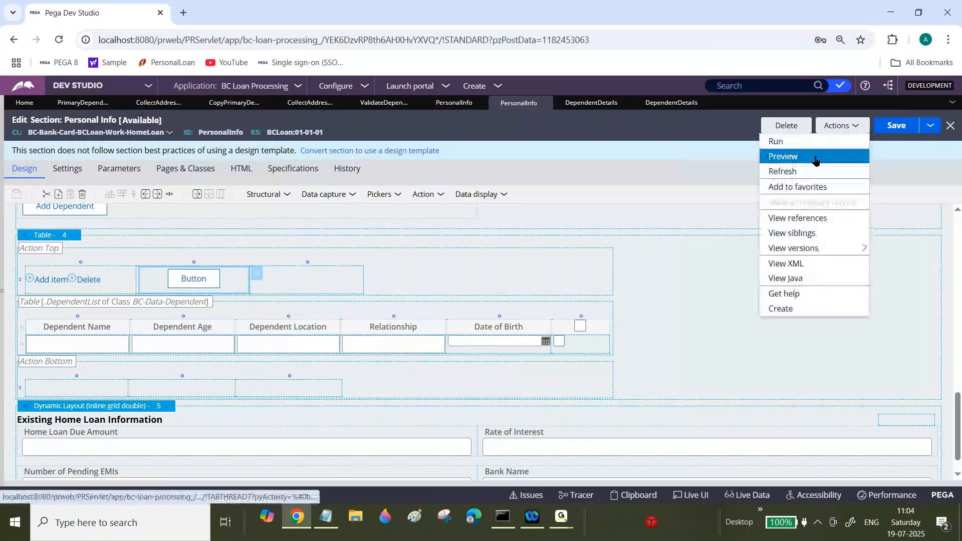
{"action": "left_click", "coordinate": [798, 172]}
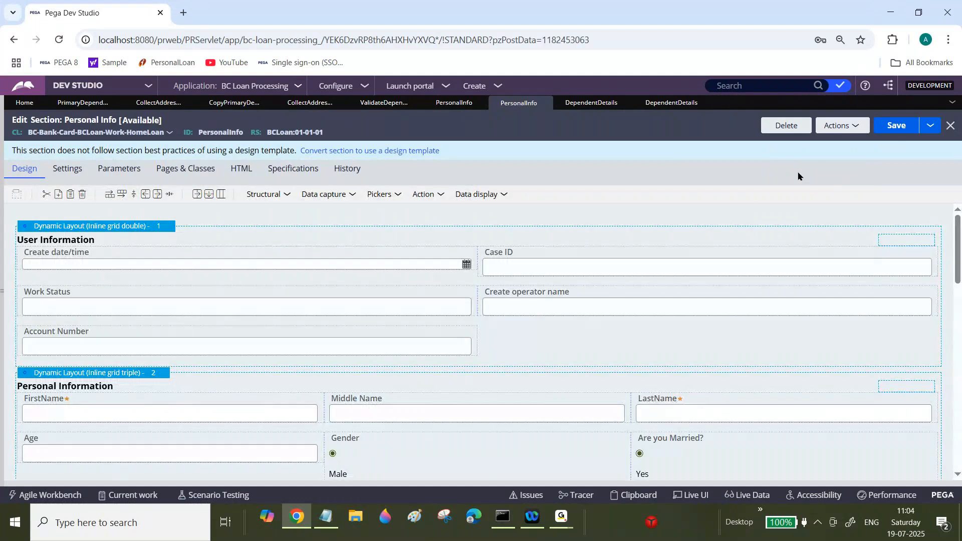
Step: Switch to Notepad and add assignment items "2.DeleteAll" and "3.Delete only Selected Rows"
{"action": "left_click", "coordinate": [327, 516]}
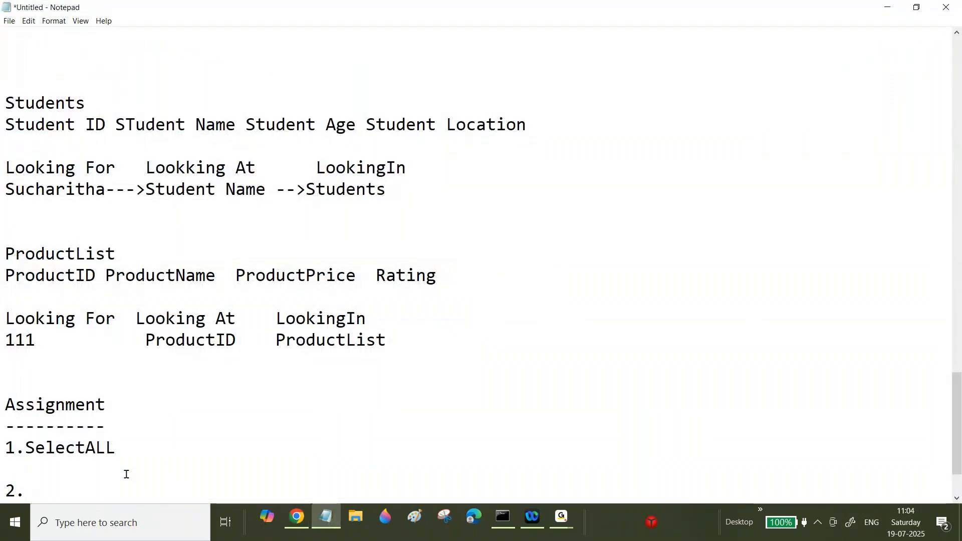
{"action": "type", "text": "DeleteAll"}
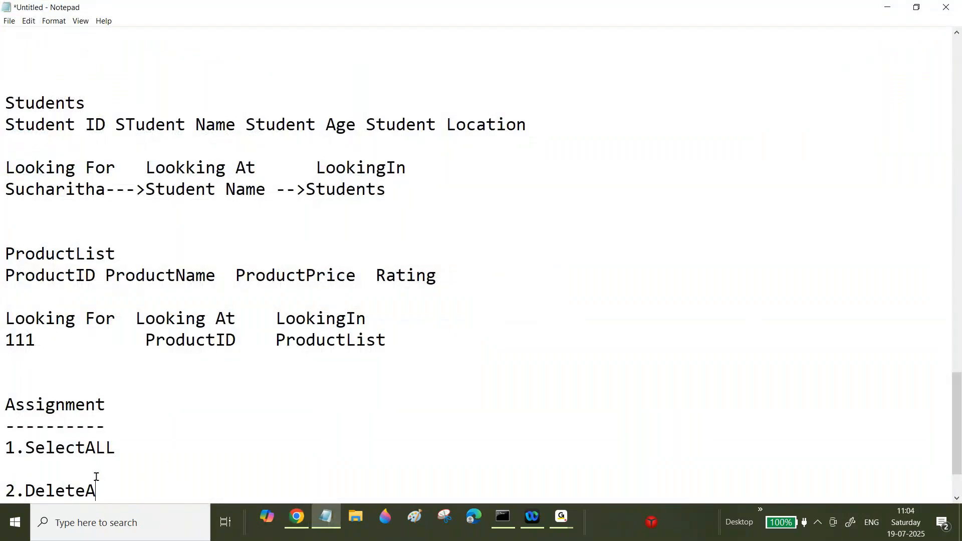
{"action": "key", "text": "Return"}
{"action": "key", "text": "Return"}
{"action": "type", "text": "3.Delete only"}
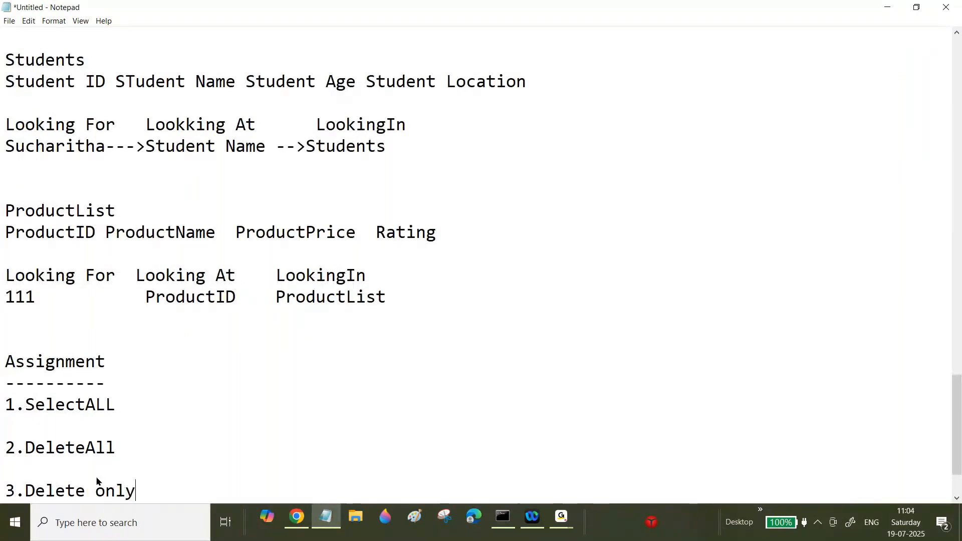
{"action": "type", "text": " Selected Rows"}
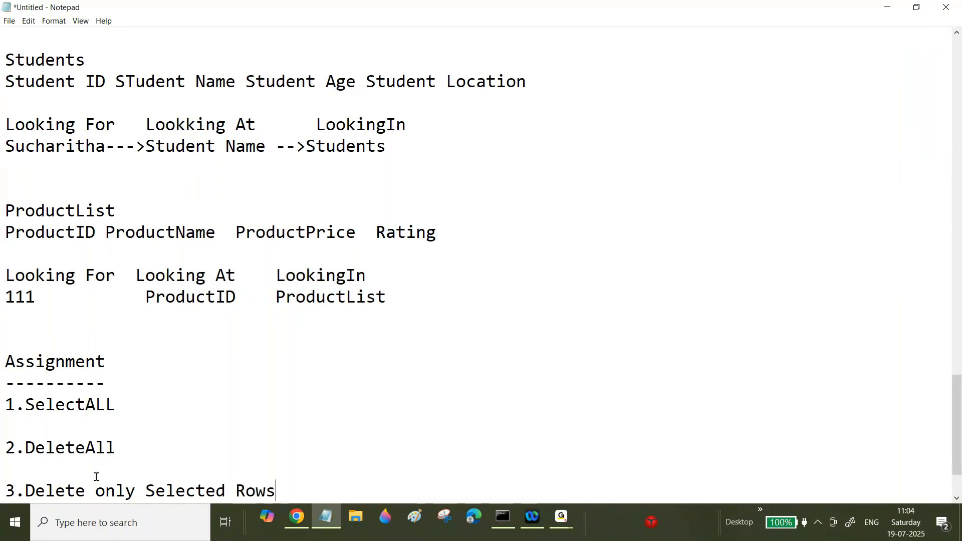
{"action": "key", "text": "Return"}
{"action": "key", "text": "Return"}
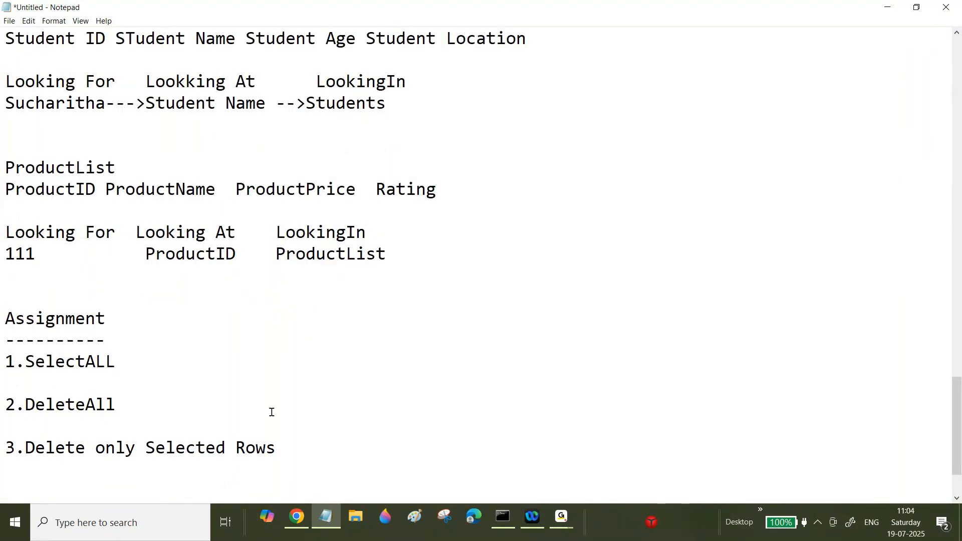
Step: Highlight the assignment list items to review them
{"action": "left_click_drag", "start_coordinate": [271, 411], "coordinate": [5, 336]}
{"action": "left_click", "coordinate": [41, 364]}
{"action": "left_click_drag", "start_coordinate": [290, 446], "coordinate": [31, 361]}
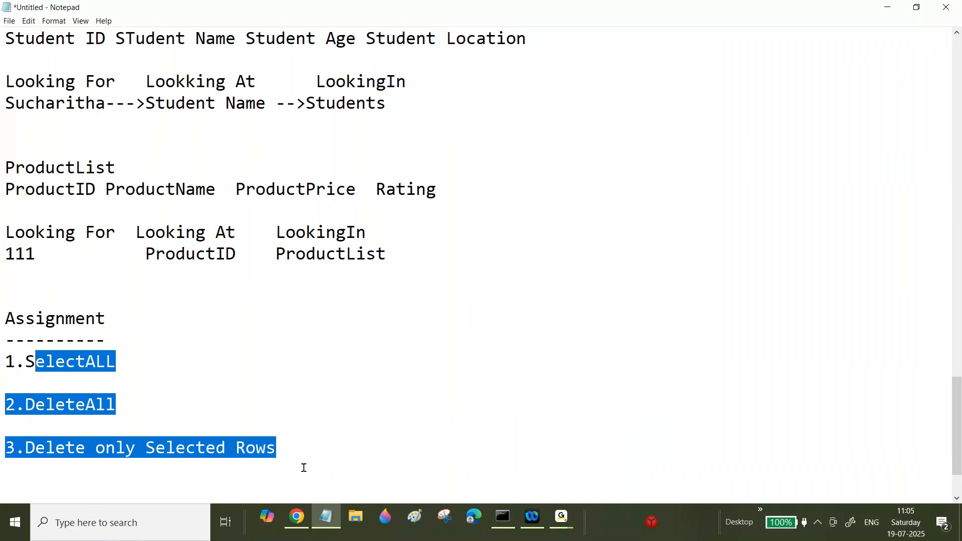
{"action": "left_click_drag", "start_coordinate": [303, 466], "coordinate": [112, 431]}
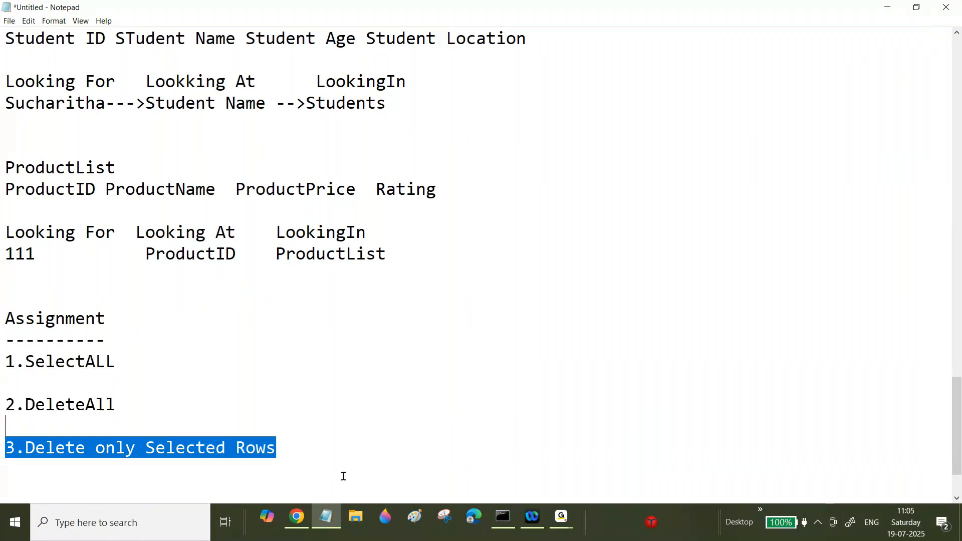
Step: Switch back to the browser and add a new dynamic layout at the top of the Collect Address Details section
{"action": "left_click", "coordinate": [297, 517]}
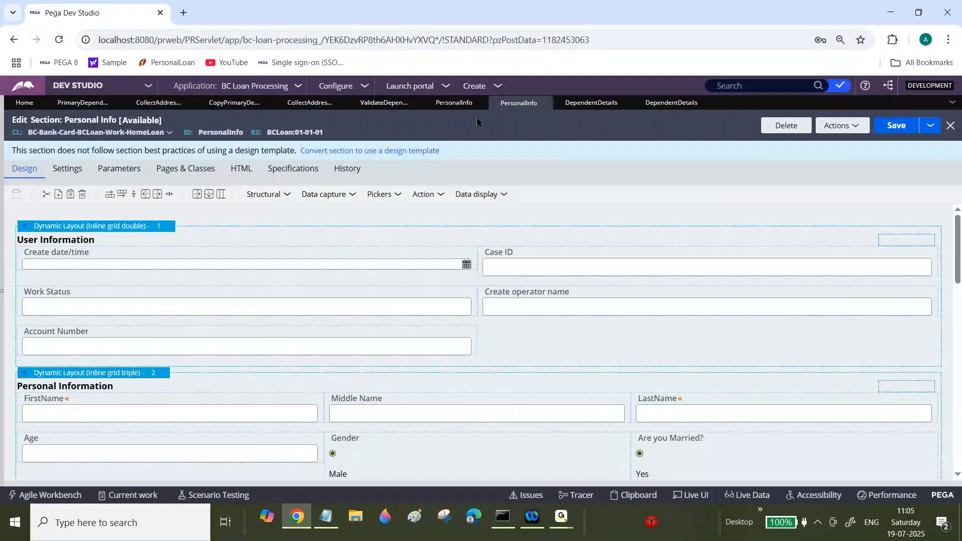
{"action": "left_click", "coordinate": [160, 105]}
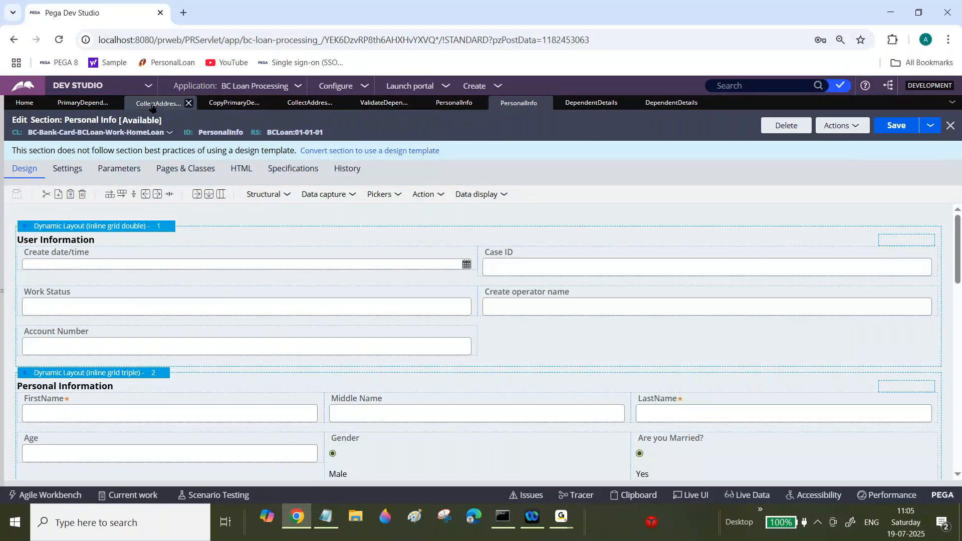
{"action": "left_click", "coordinate": [283, 196]}
{"action": "left_click_drag", "start_coordinate": [326, 208], "coordinate": [128, 228]}
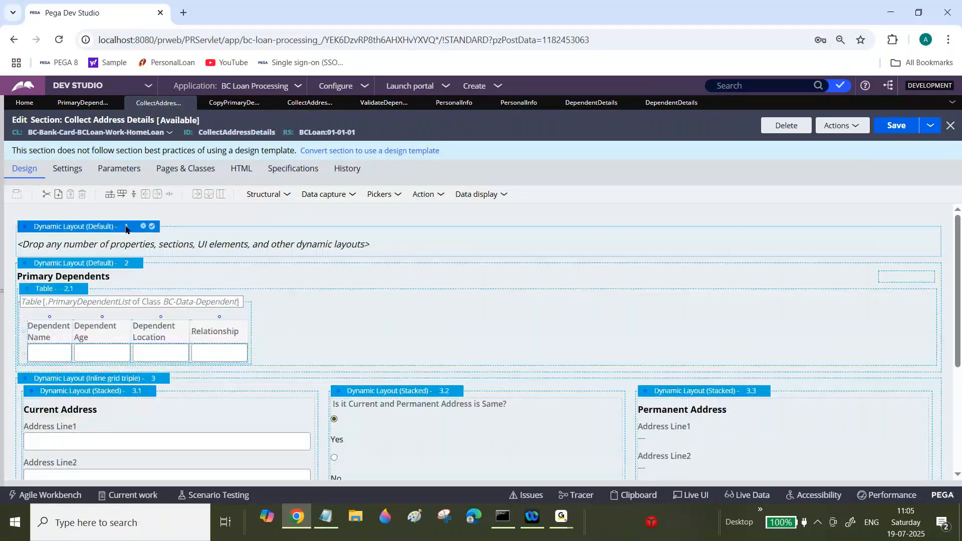
Step: Turn on the header for the new dynamic layout and title it "Primary Contact Information"
{"action": "left_click", "coordinate": [143, 228]}
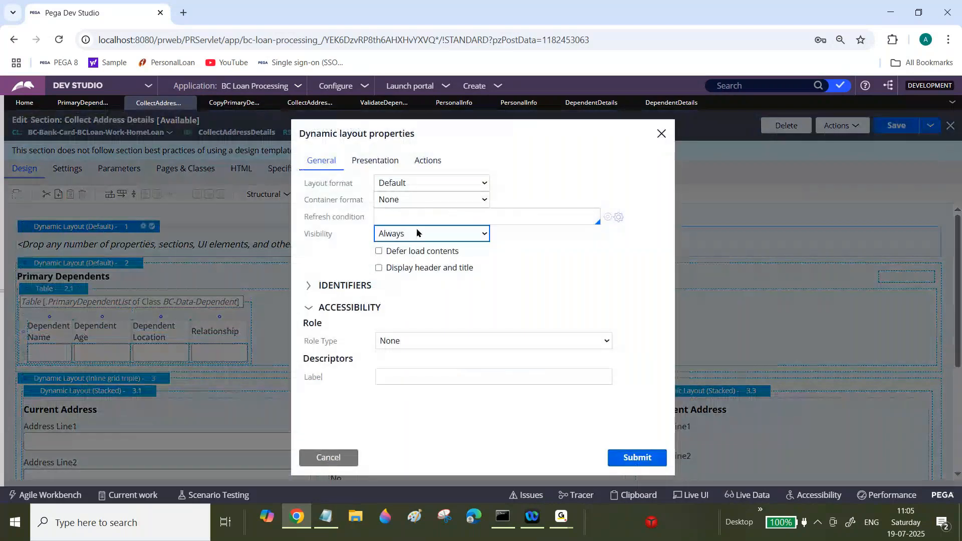
{"action": "left_click", "coordinate": [378, 268]}
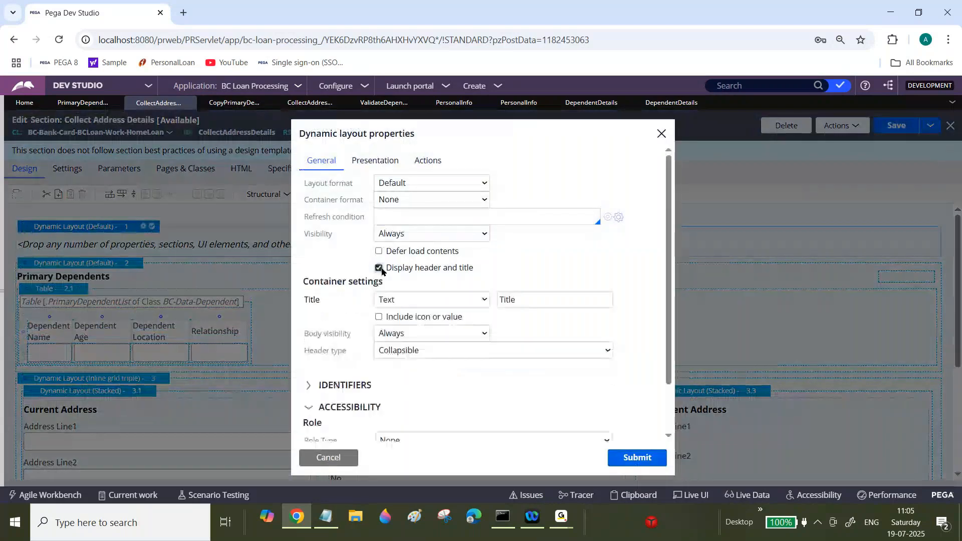
{"action": "left_click", "coordinate": [521, 301]}
{"action": "type", "text": "Pr"}
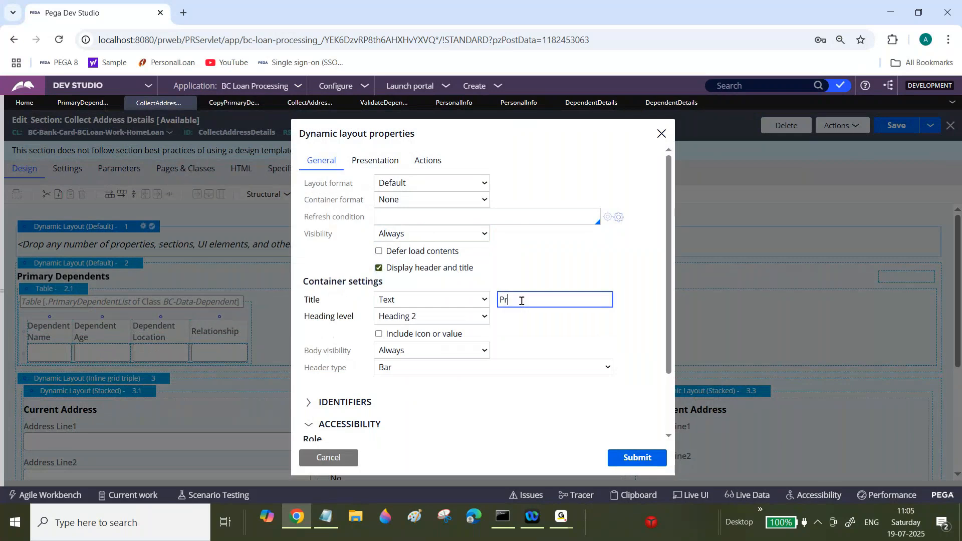
{"action": "type", "text": "imary Contact Informatio"}
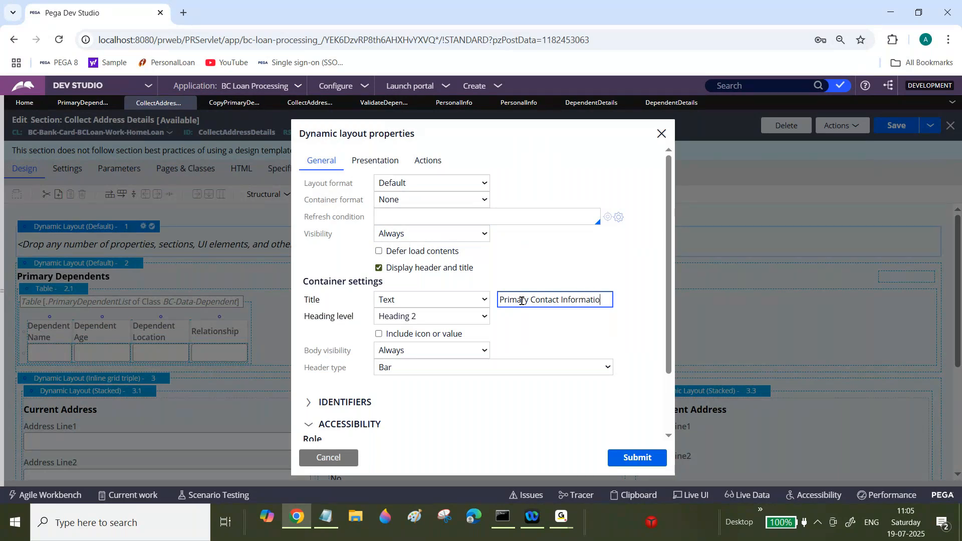
{"action": "type", "text": "n"}
{"action": "left_click", "coordinate": [643, 459]}
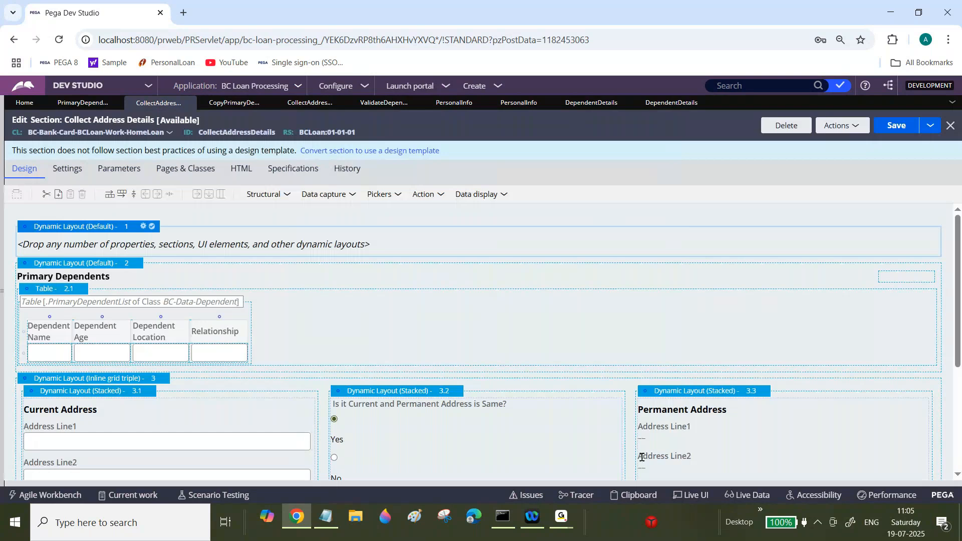
Step: Add four text input fields into the Primary Contact Information layout
{"action": "left_click_drag", "start_coordinate": [353, 199], "coordinate": [201, 259]}
{"action": "left_click", "coordinate": [356, 196]}
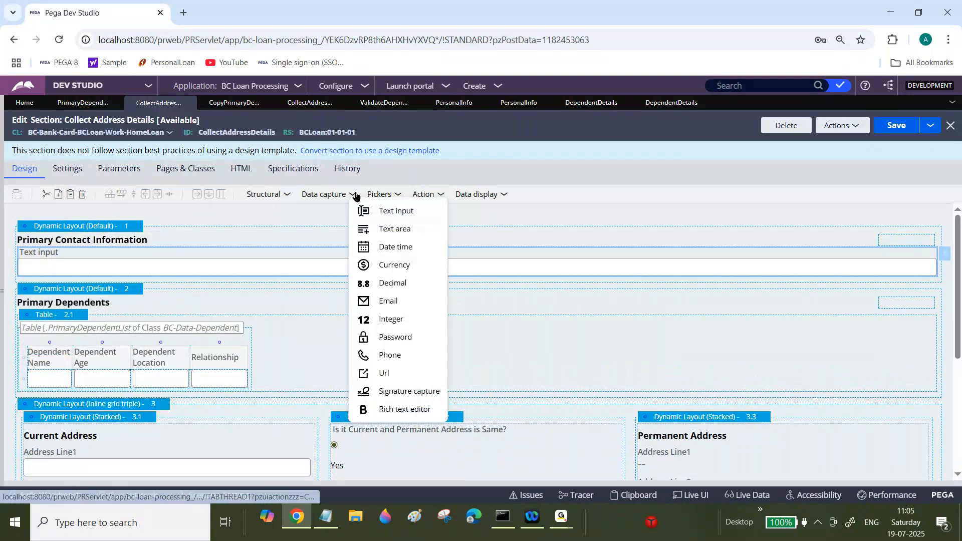
{"action": "left_click", "coordinate": [370, 205]}
{"action": "left_click", "coordinate": [355, 196]}
{"action": "left_click", "coordinate": [369, 209]}
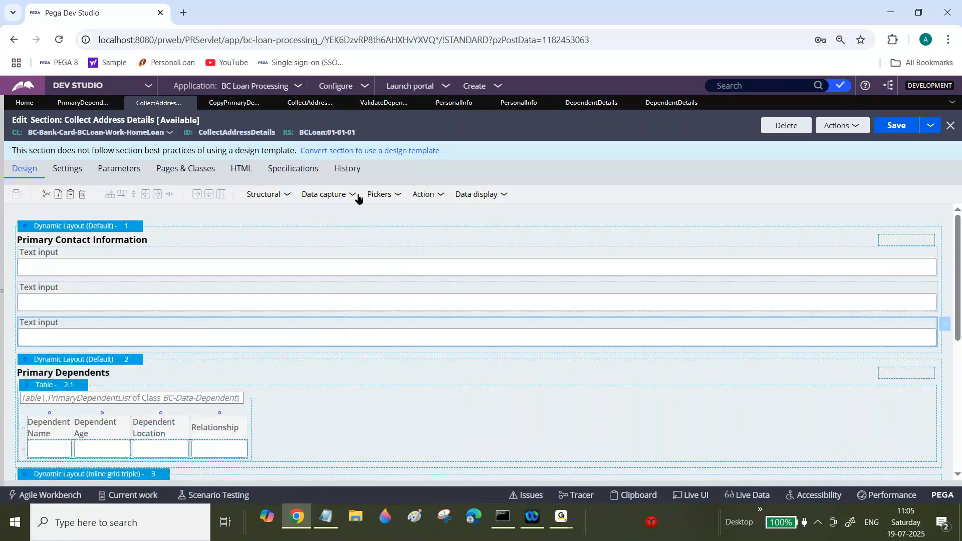
{"action": "left_click_drag", "start_coordinate": [358, 199], "coordinate": [244, 359]}
{"action": "left_click", "coordinate": [261, 269]}
Step: Bind the first text input to .Dependent.DependentName and make it read-only (always)
{"action": "left_click", "coordinate": [946, 255]}
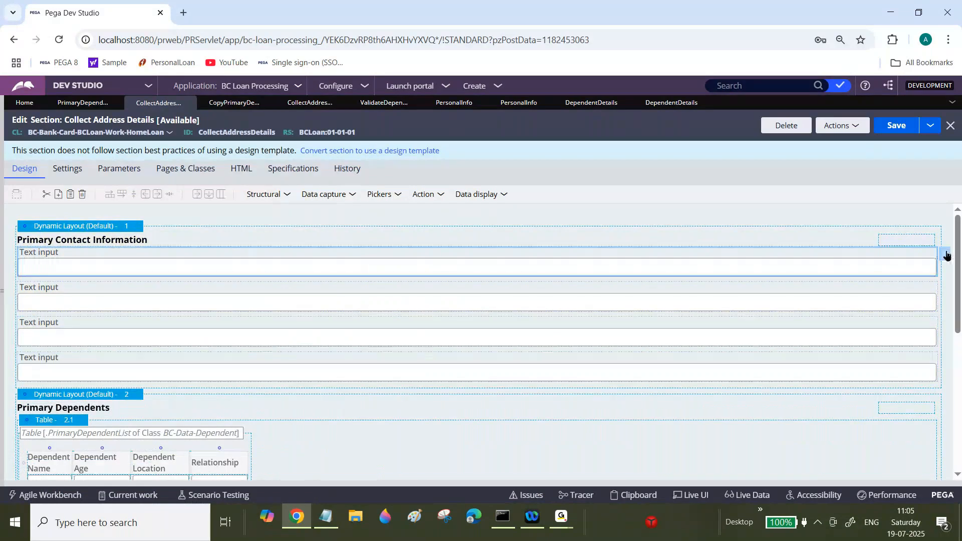
{"action": "left_click", "coordinate": [946, 256]}
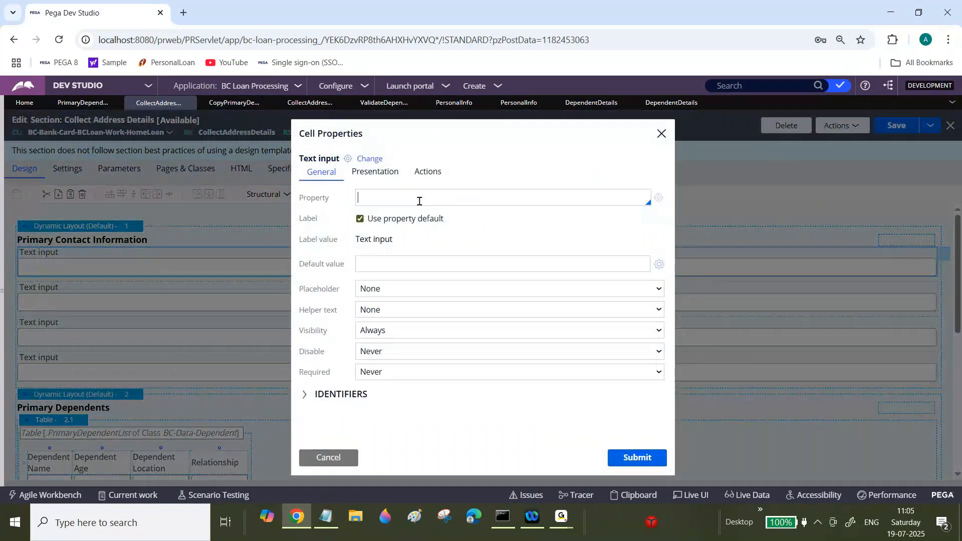
{"action": "type", "text": ".Dep"}
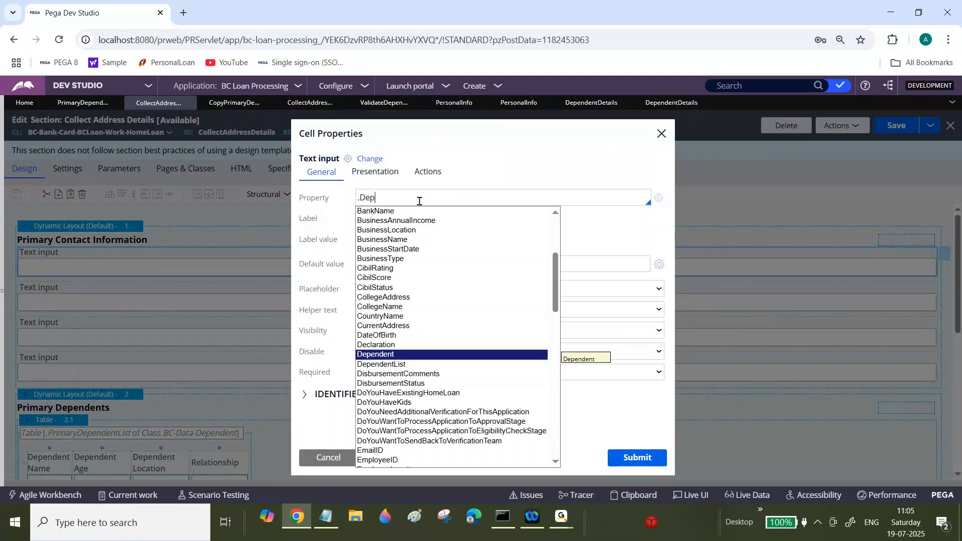
{"action": "left_click", "coordinate": [390, 354]}
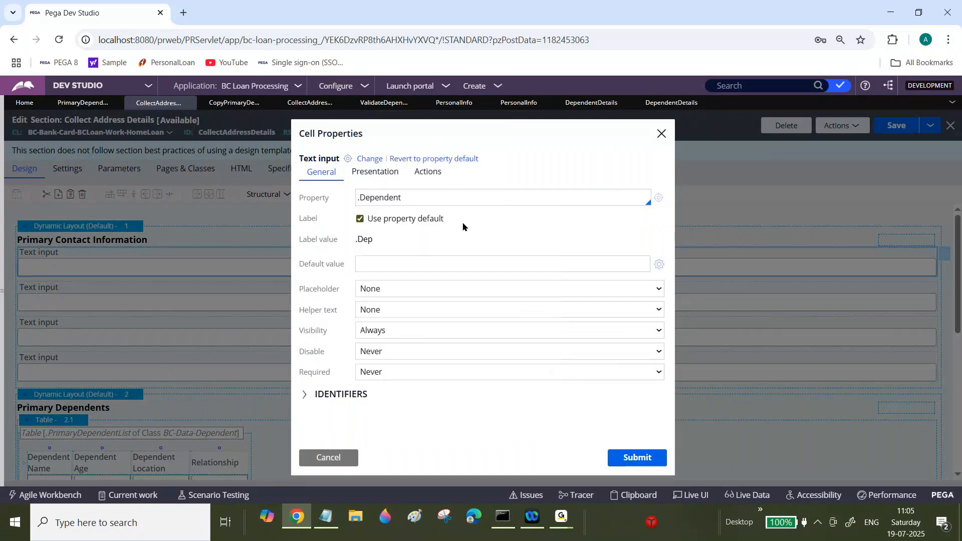
{"action": "type", "text": "."}
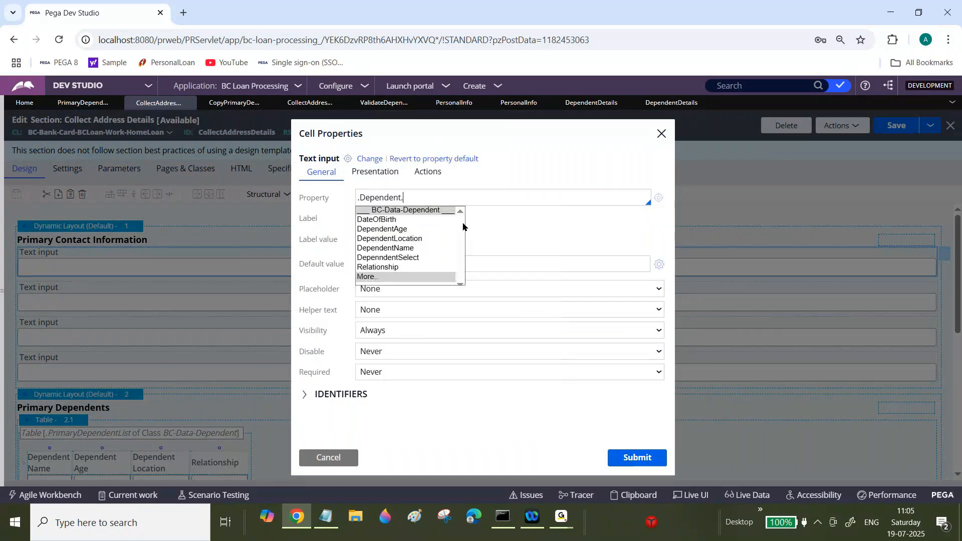
{"action": "left_click", "coordinate": [401, 247]}
{"action": "double_click", "coordinate": [423, 192]}
{"action": "left_click", "coordinate": [423, 192]}
{"action": "key", "text": "ctrl+c"}
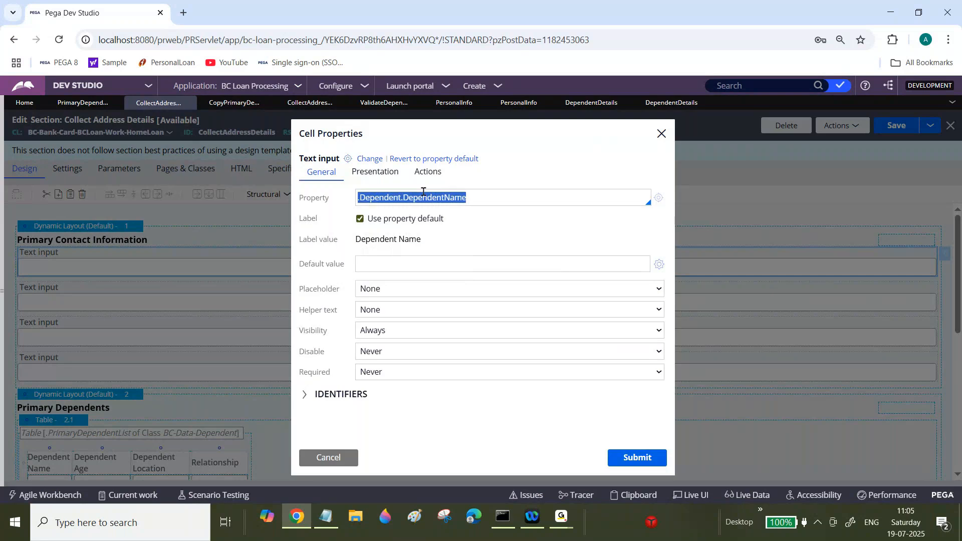
{"action": "left_click", "coordinate": [384, 172]}
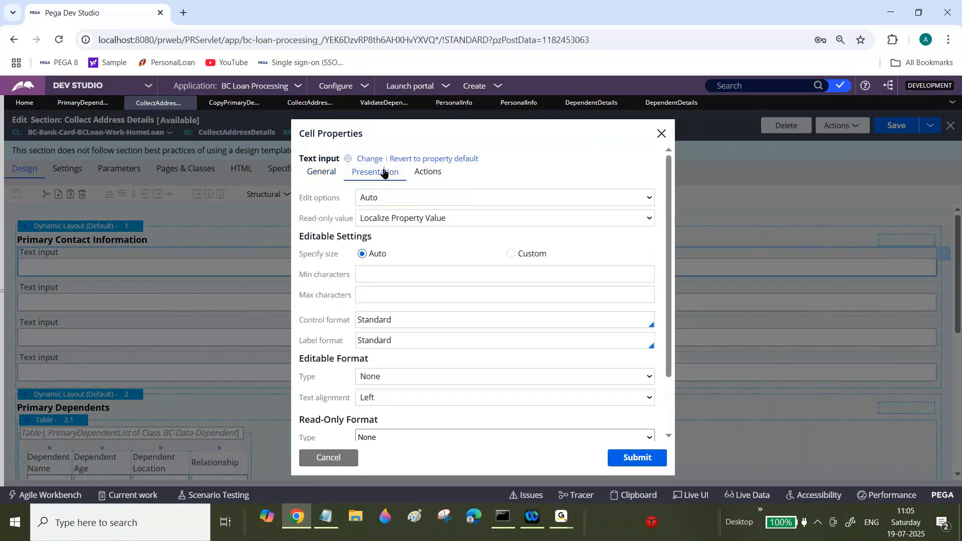
{"action": "left_click", "coordinate": [391, 201]}
{"action": "left_click", "coordinate": [652, 464]}
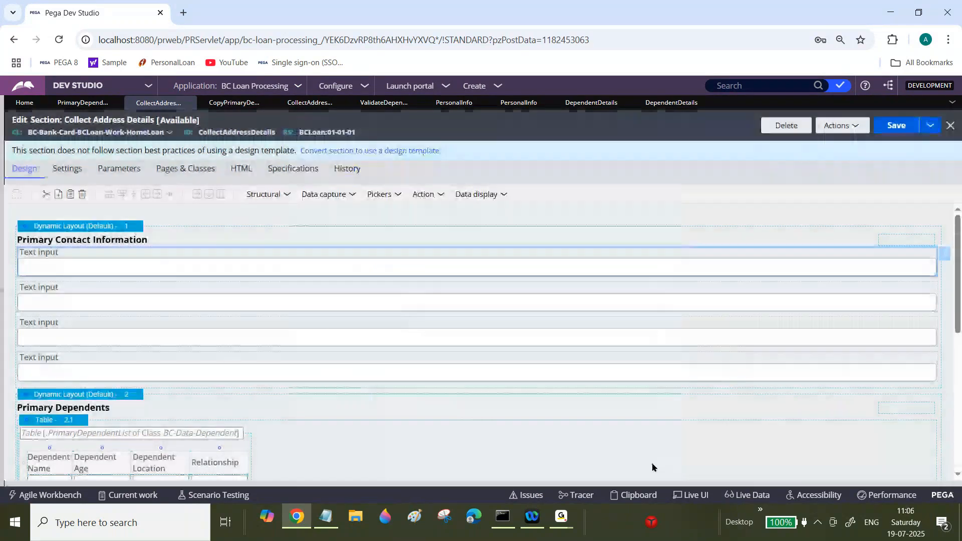
Step: Bind the second text input to .Dependent.DependentAge and make it read-only (always)
{"action": "double_click", "coordinate": [465, 285]}
{"action": "left_click", "coordinate": [380, 198]}
{"action": "key", "text": "ctrl+v"}
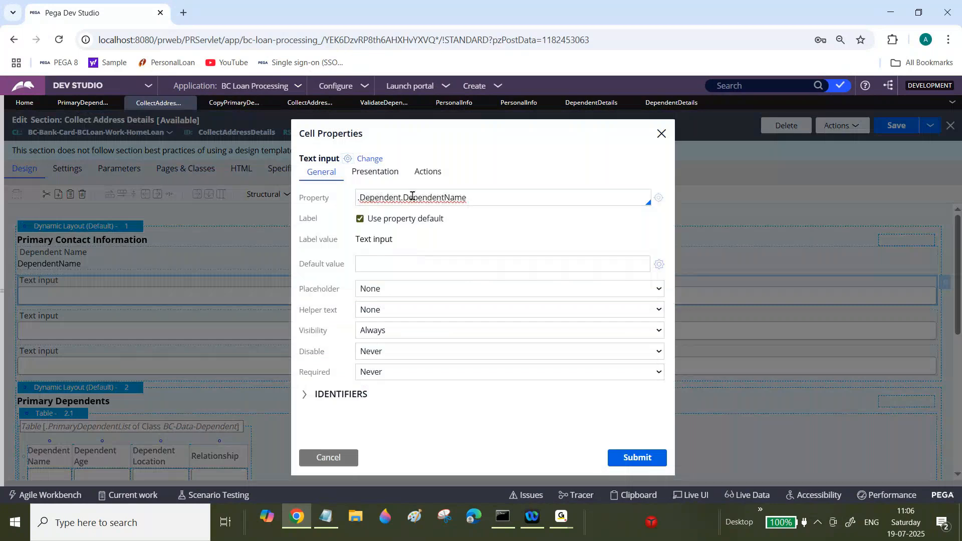
{"action": "key", "text": "Down"}
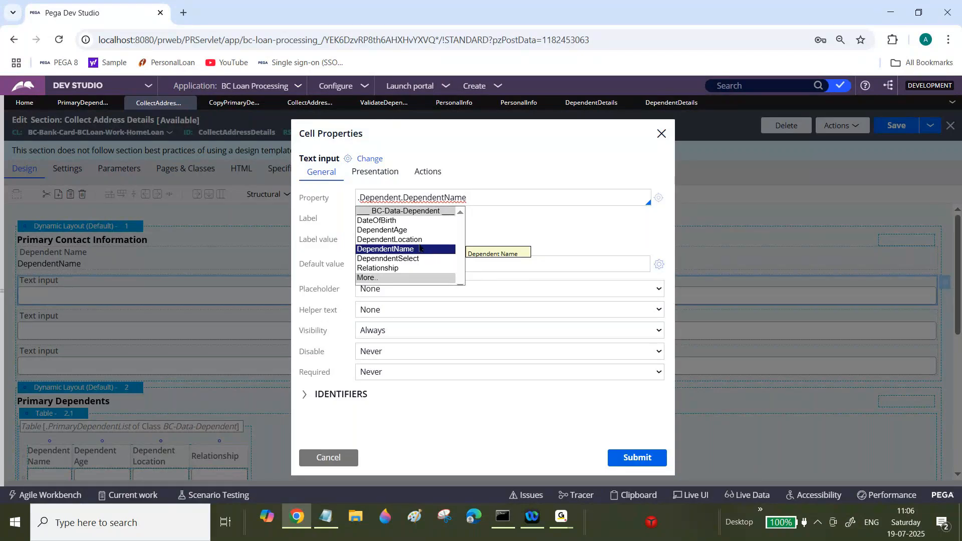
{"action": "left_click", "coordinate": [407, 230]}
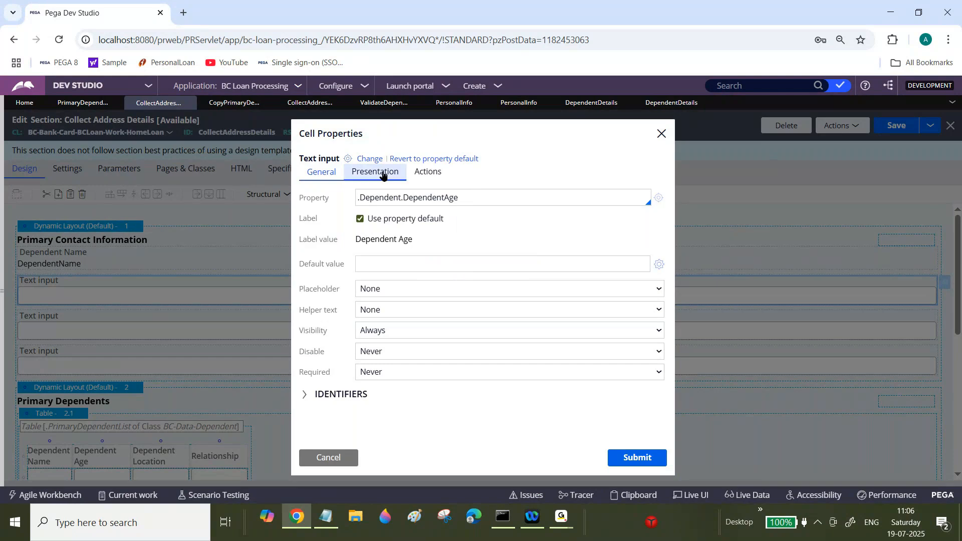
{"action": "left_click", "coordinate": [380, 171]}
{"action": "left_click", "coordinate": [388, 197]}
{"action": "left_click", "coordinate": [393, 232]}
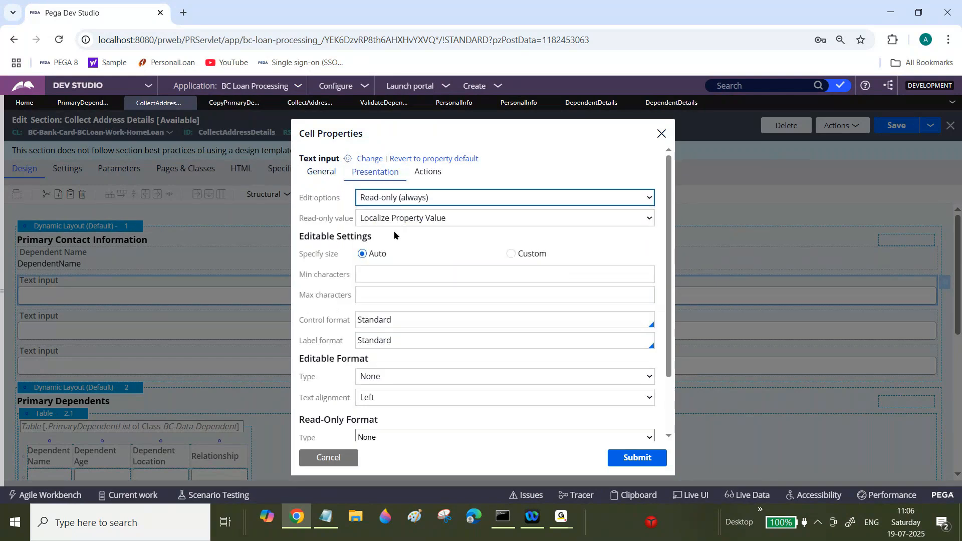
{"action": "left_click", "coordinate": [324, 172]}
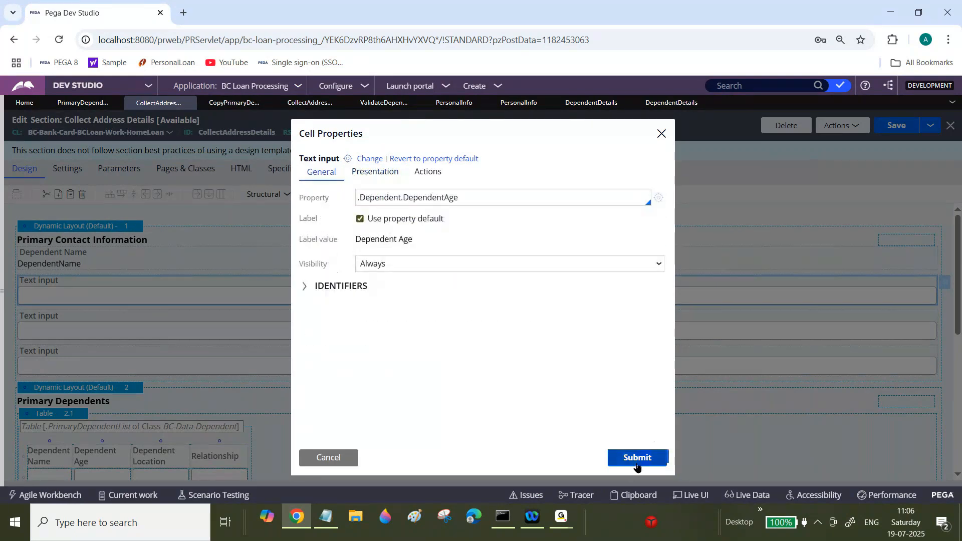
{"action": "left_click", "coordinate": [648, 464]}
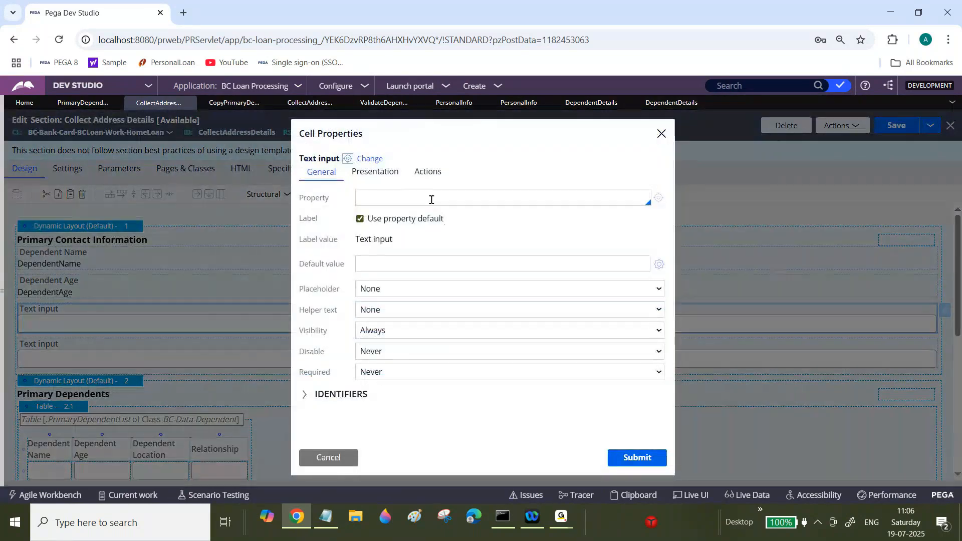
Step: Bind the third text input to .Dependent.DependentLocation and make it read-only (always)
{"action": "left_click", "coordinate": [432, 199]}
{"action": "key", "text": "ctrl+v"}
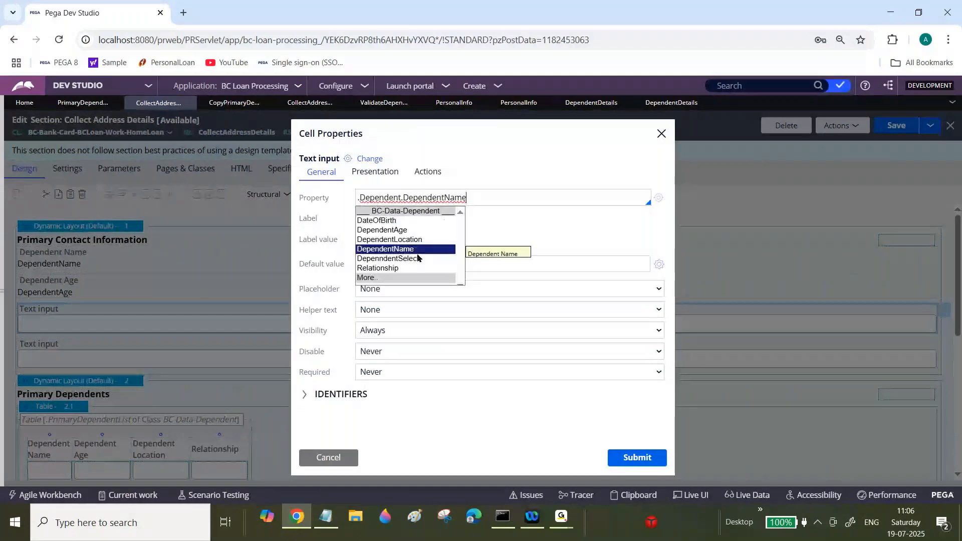
{"action": "left_click", "coordinate": [390, 239]}
{"action": "left_click", "coordinate": [375, 171]}
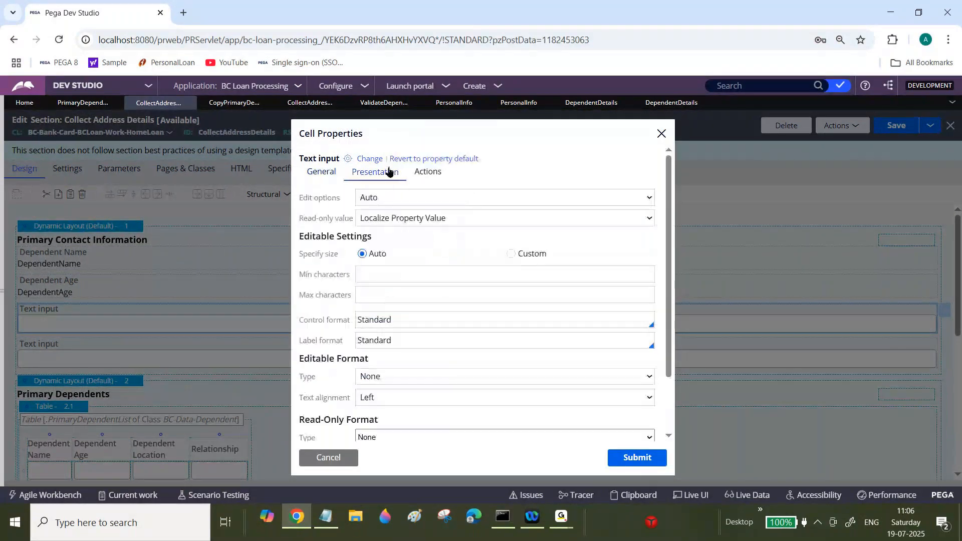
{"action": "left_click", "coordinate": [399, 198]}
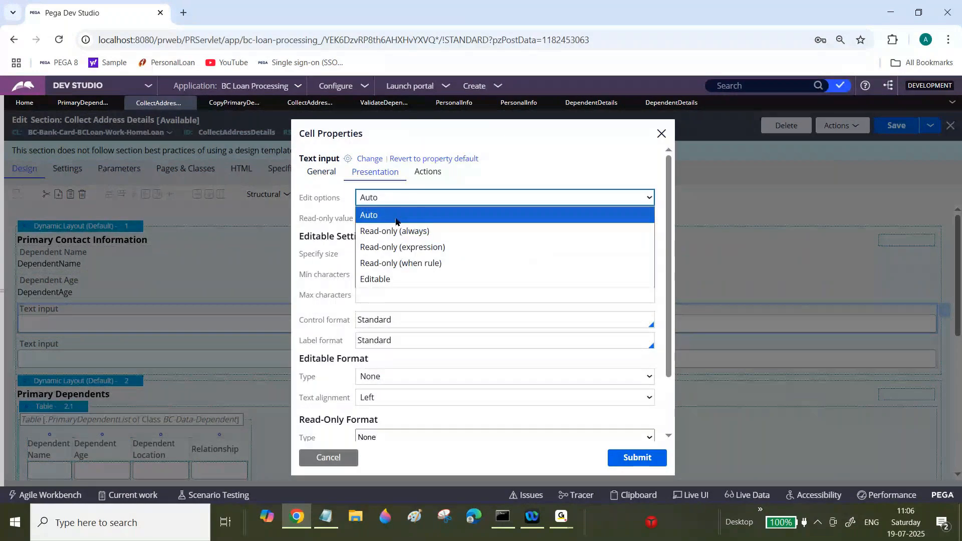
{"action": "left_click", "coordinate": [395, 231]}
{"action": "left_click", "coordinate": [637, 457]}
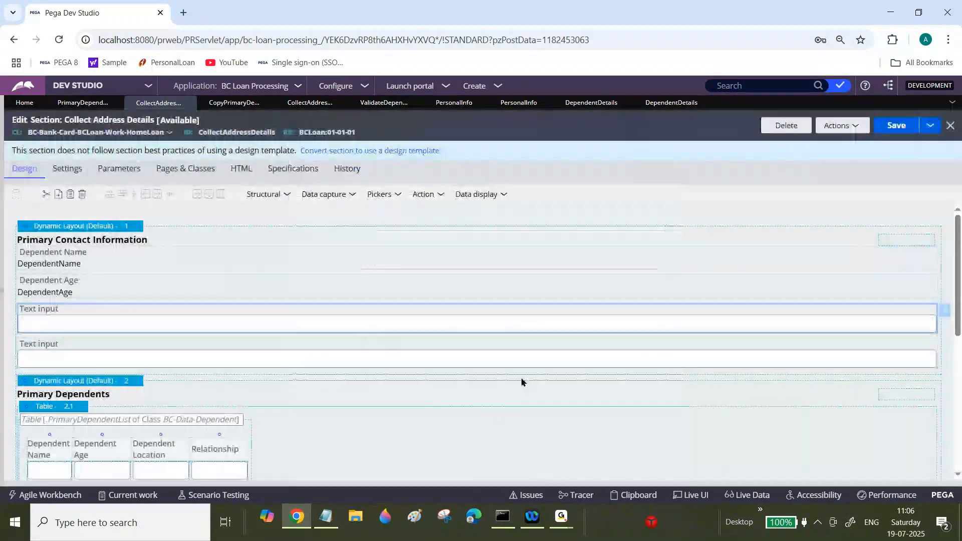
Step: Bind the fourth text input to .Dependent.Relationship as read-only (always) and save the section
{"action": "left_click", "coordinate": [529, 355]}
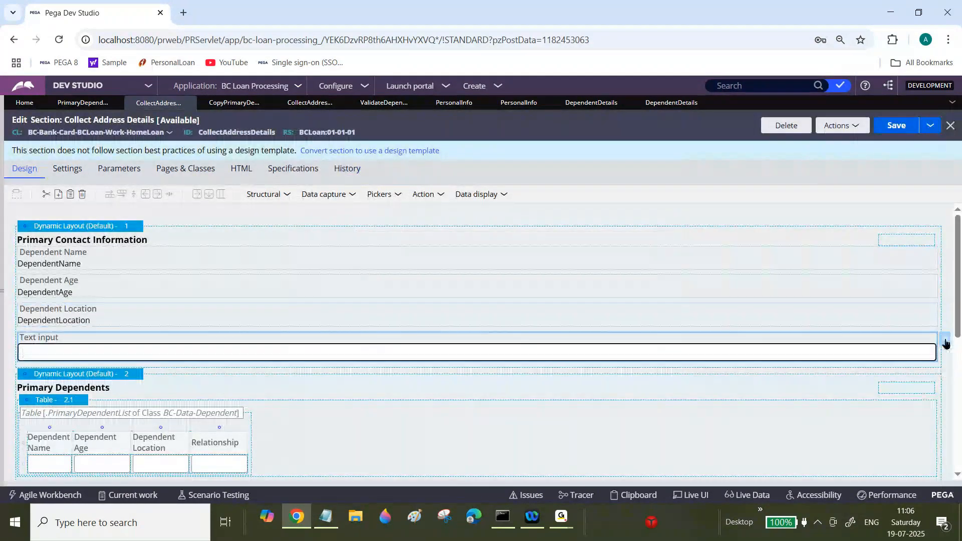
{"action": "left_click", "coordinate": [945, 344]}
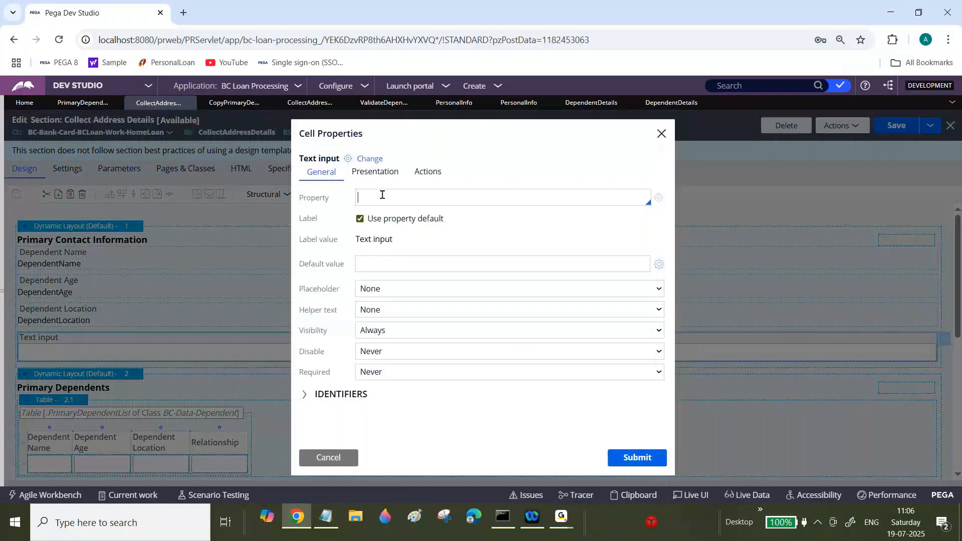
{"action": "key", "text": "ctrl+v"}
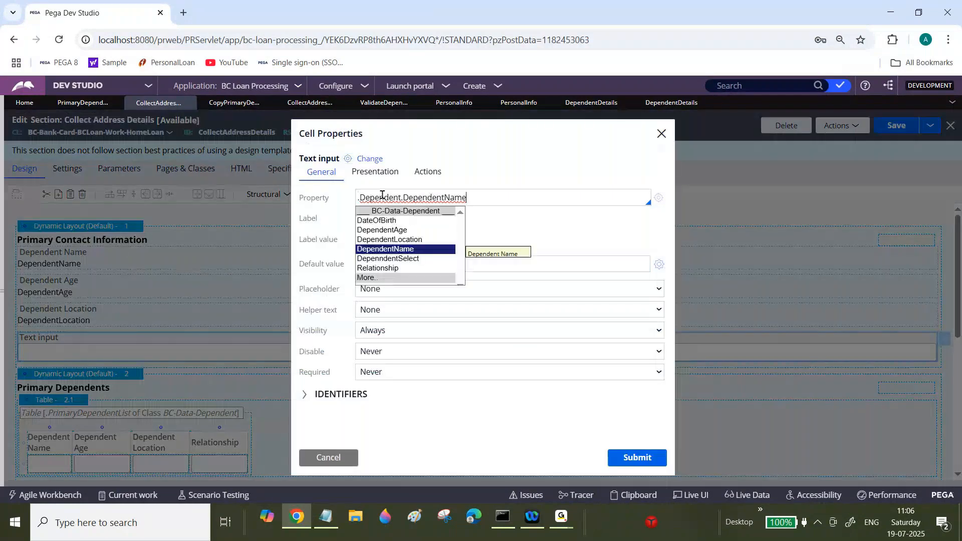
{"action": "left_click", "coordinate": [393, 267]}
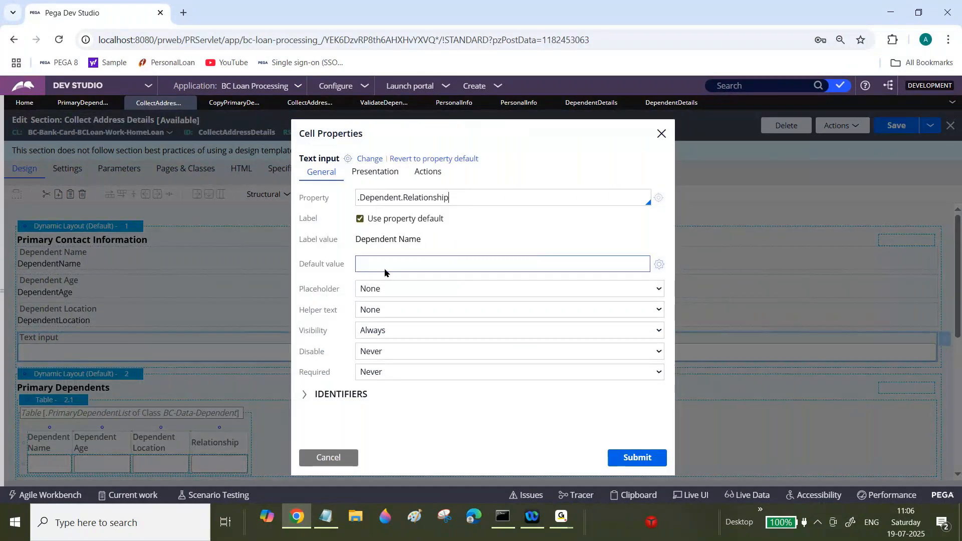
{"action": "left_click", "coordinate": [387, 172]}
{"action": "left_click", "coordinate": [399, 198]}
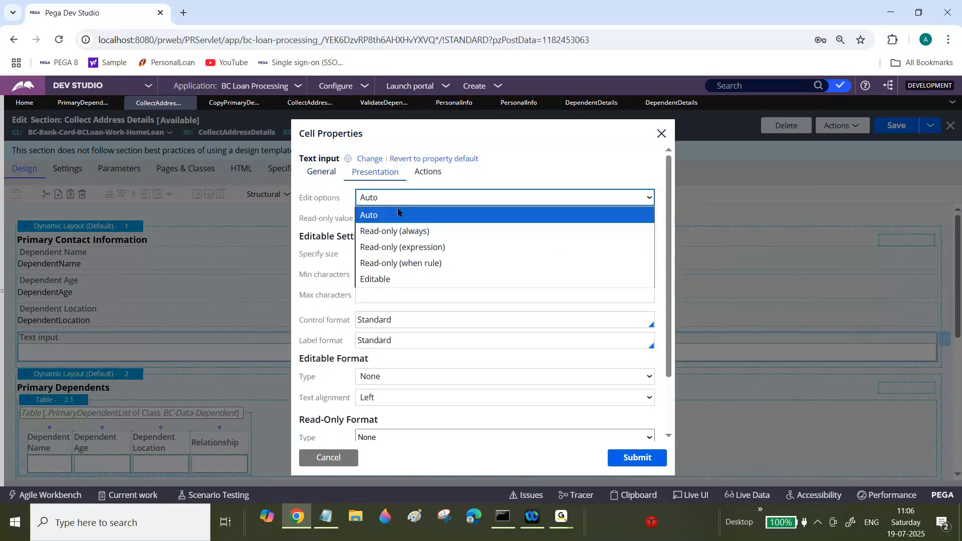
{"action": "left_click", "coordinate": [396, 231]}
{"action": "left_click", "coordinate": [634, 457]}
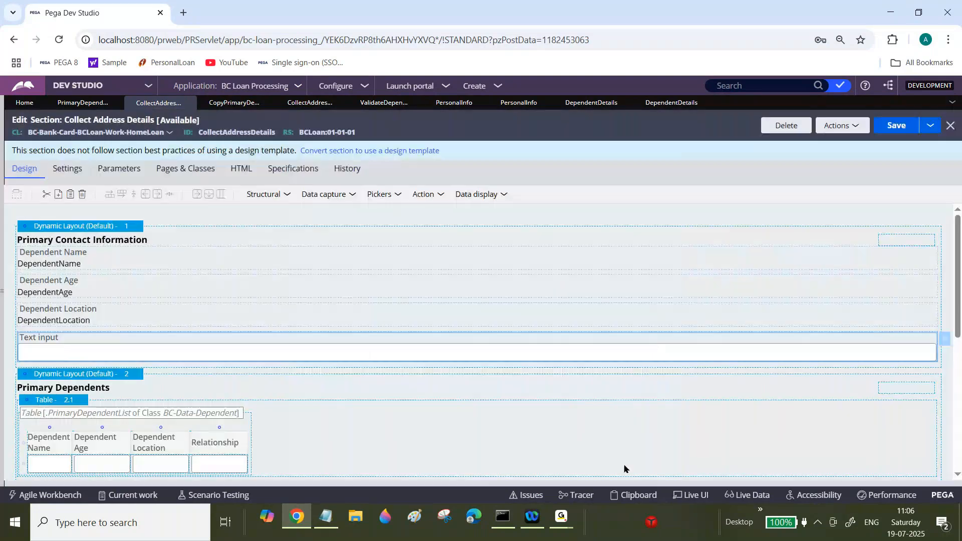
{"action": "left_click", "coordinate": [903, 131]}
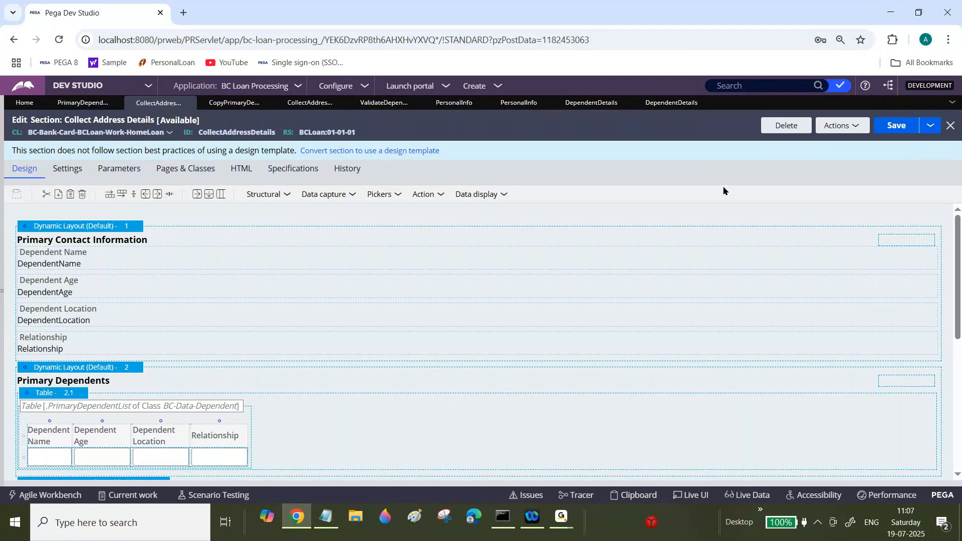
Step: Create a new Home Loan case and fill in sample first, middle and last names
{"action": "left_click", "coordinate": [467, 89]}
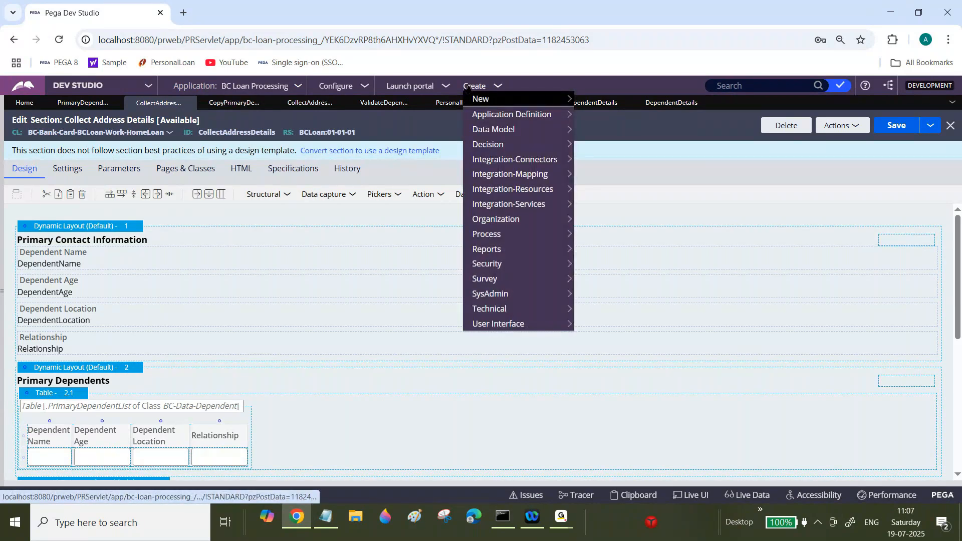
{"action": "left_click", "coordinate": [480, 99]}
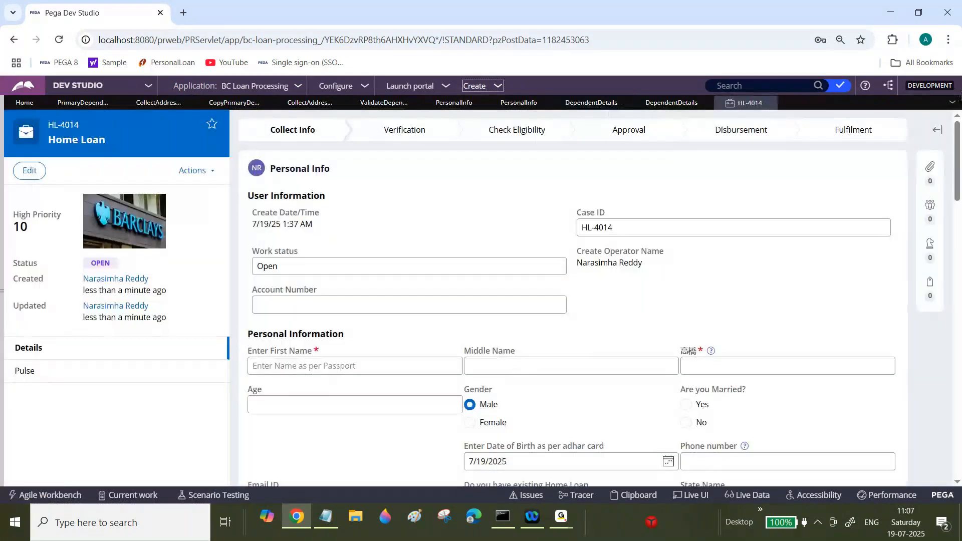
{"action": "left_click", "coordinate": [425, 348]}
{"action": "type", "text": "afa"}
{"action": "key", "text": "Tab"}
{"action": "type", "text": "asf"}
{"action": "key", "text": "Tab"}
{"action": "type", "text": "asfa"}
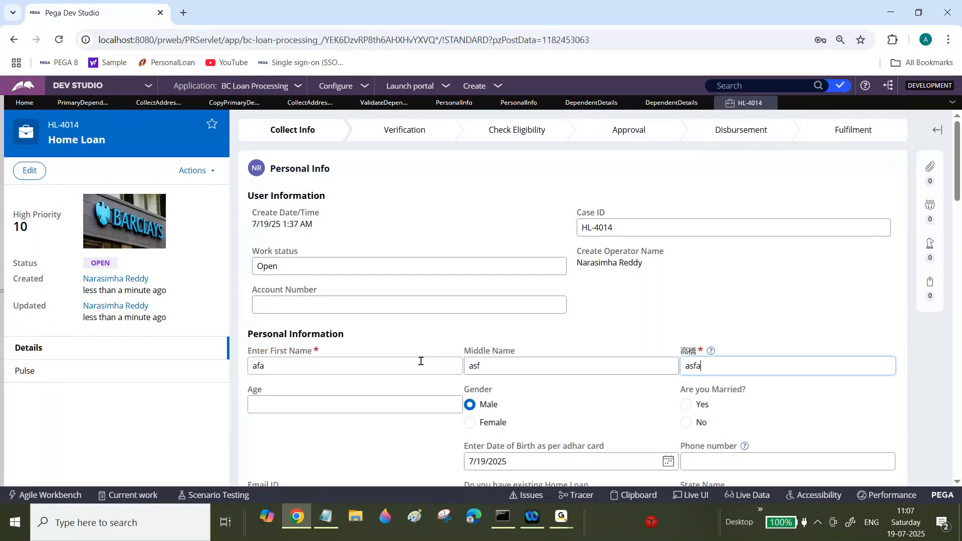
Step: Enter the first dependent's name fsdgs, age dg, location ag and relationship fsa, and add it to the list
{"action": "left_click_drag", "start_coordinate": [958, 170], "coordinate": [961, 257]}
{"action": "scroll", "coordinate": [445, 173], "scroll_direction": "down", "scroll_amount": 2}
{"action": "left_click", "coordinate": [445, 168]}
{"action": "type", "text": "fsdgs"}
{"action": "key", "text": "Tab"}
{"action": "type", "text": "dg"}
{"action": "key", "text": "Tab"}
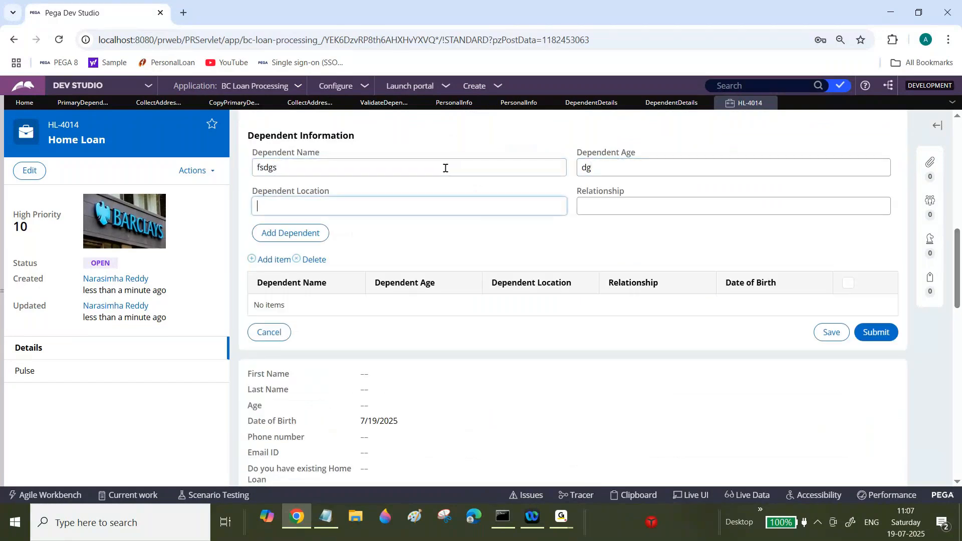
{"action": "type", "text": "ag"}
{"action": "key", "text": "Tab"}
{"action": "type", "text": "fsa"}
{"action": "left_click", "coordinate": [301, 237]}
Step: Add a second dependent with name asfa, age ag, location dg and relationship adgsd
{"action": "left_click", "coordinate": [379, 170]}
{"action": "type", "text": "asfa"}
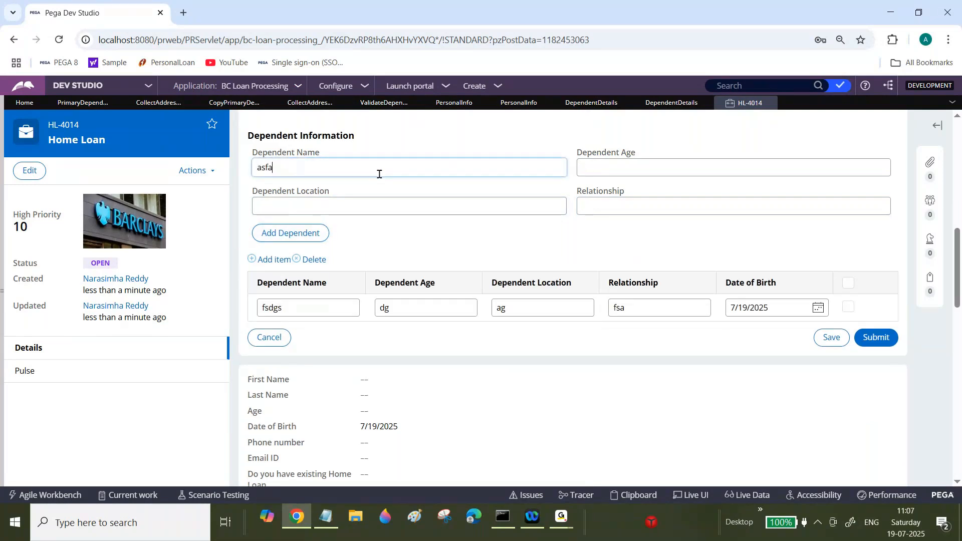
{"action": "key", "text": "Tab"}
{"action": "type", "text": "ag"}
{"action": "key", "text": "Tab"}
{"action": "type", "text": "dg"}
{"action": "key", "text": "Tab"}
{"action": "type", "text": "adgsd"}
{"action": "left_click", "coordinate": [292, 238]}
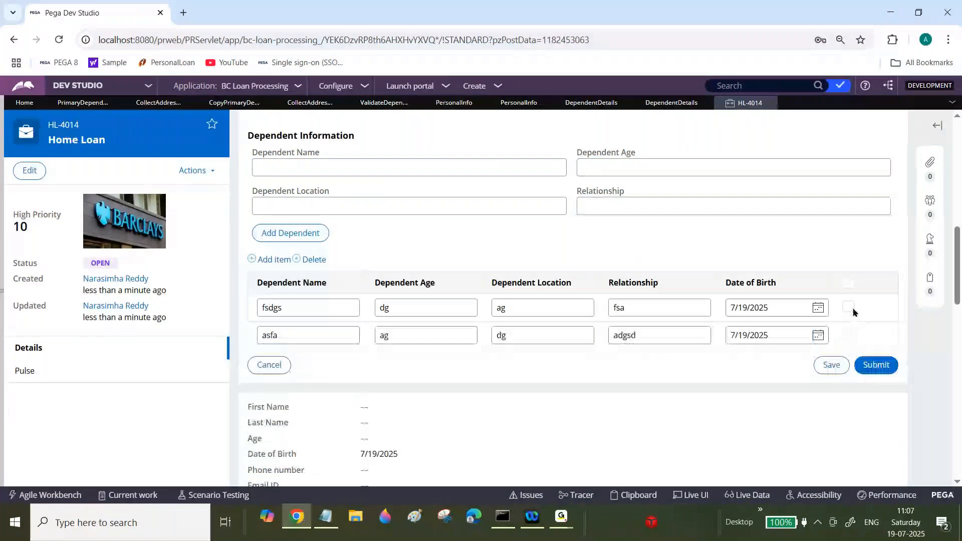
Step: Add a third dependent with name dgs, age gd, location dfsd and relationship sgsd
{"action": "left_click", "coordinate": [409, 169]}
{"action": "type", "text": "dgs"}
{"action": "key", "text": "Tab"}
{"action": "type", "text": "gd"}
{"action": "key", "text": "Tab"}
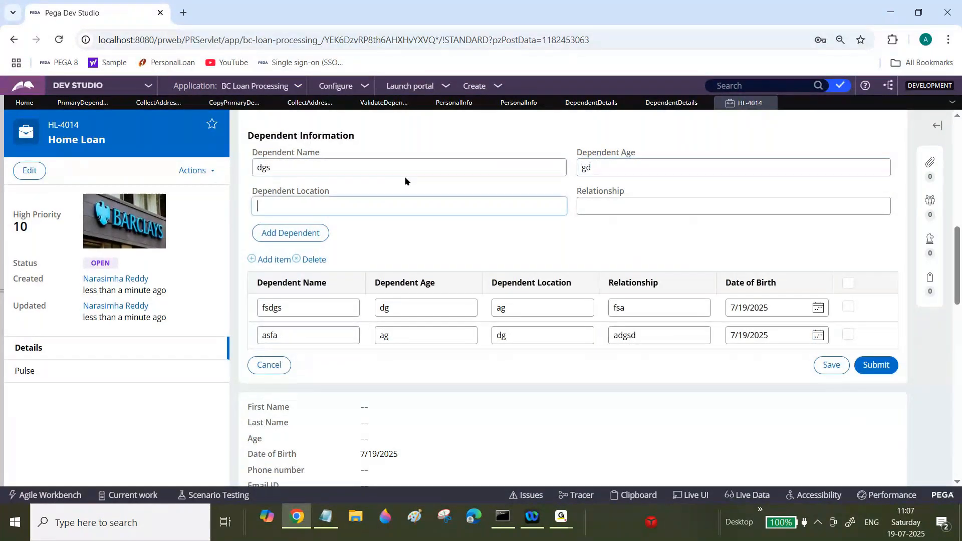
{"action": "type", "text": "dfsd"}
{"action": "key", "text": "Tab"}
{"action": "type", "text": "sgsd"}
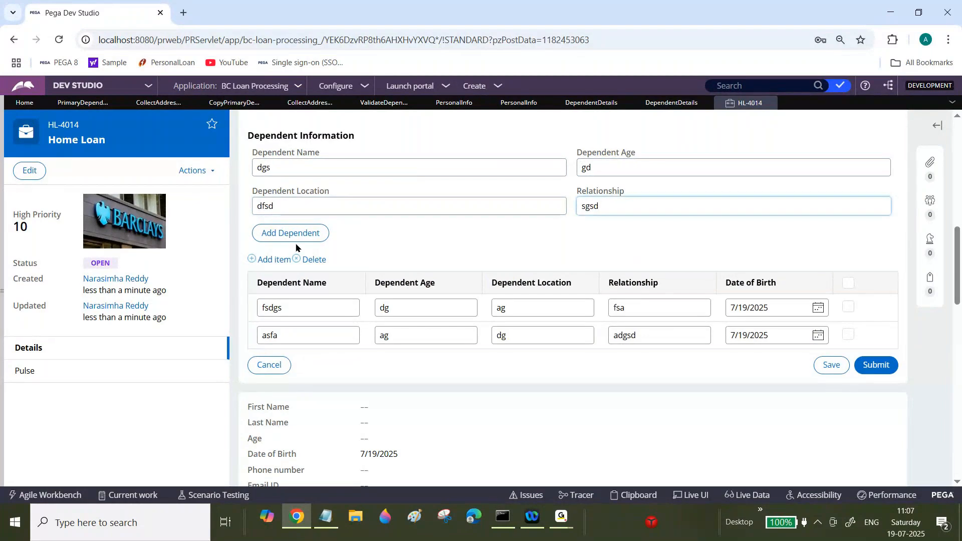
{"action": "left_click", "coordinate": [293, 235]}
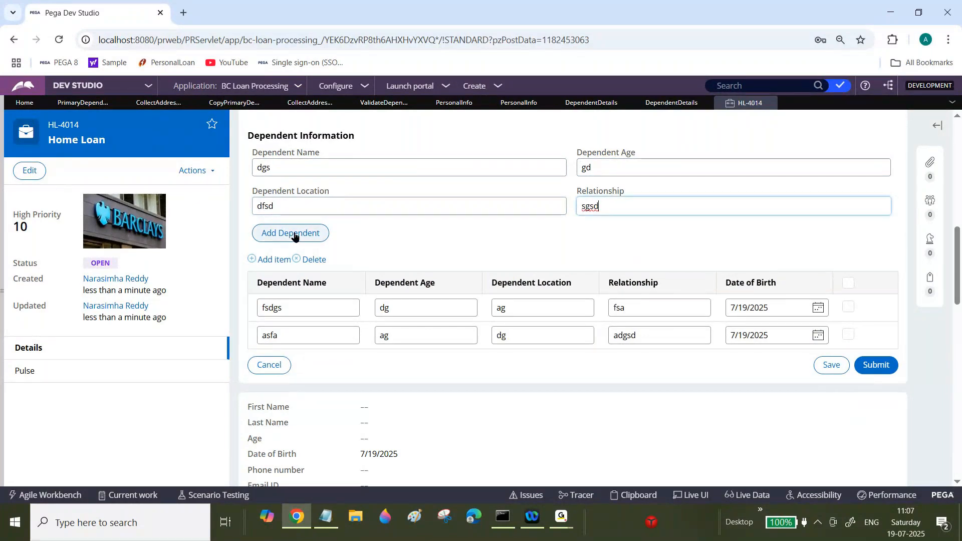
Step: Add a fourth dependent with name dasdsa, age saf, location sgds and relationship sdgs
{"action": "left_click", "coordinate": [311, 168]}
{"action": "type", "text": "dasdsa"}
{"action": "key", "text": "Tab"}
{"action": "type", "text": "saf"}
{"action": "key", "text": "Tab"}
{"action": "type", "text": "sgds"}
{"action": "key", "text": "Tab"}
{"action": "type", "text": "sdgs"}
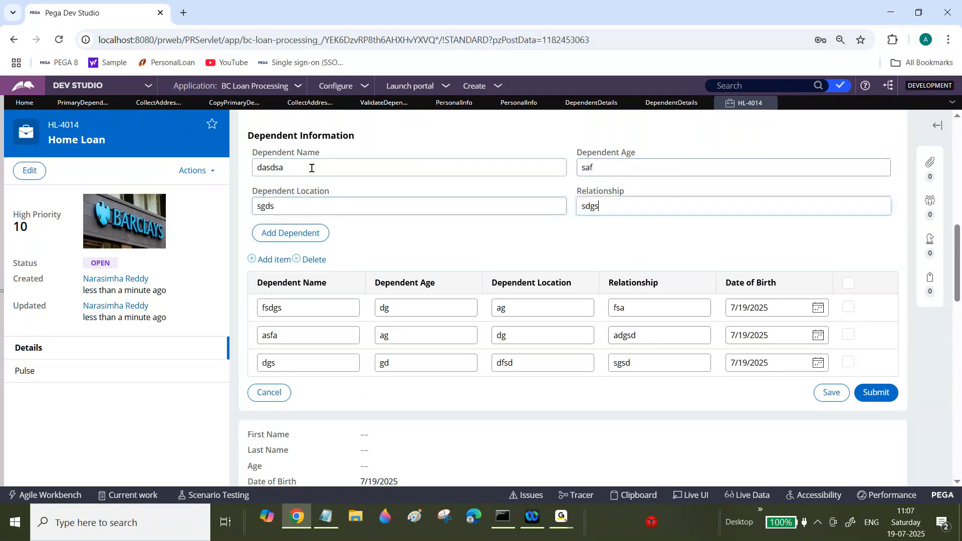
{"action": "left_click", "coordinate": [298, 235]}
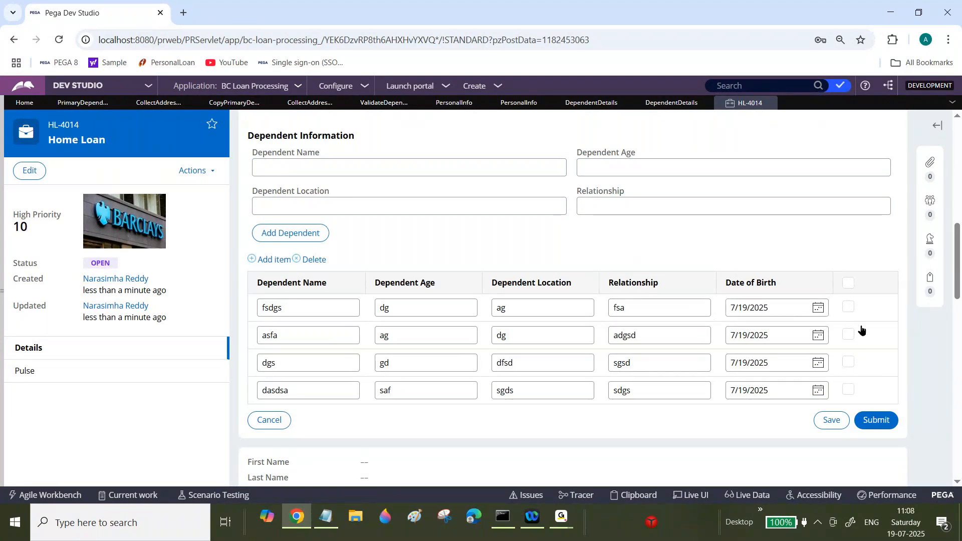
Step: Select the dgs dependent row and submit the Collect Info form
{"action": "left_click", "coordinate": [846, 363]}
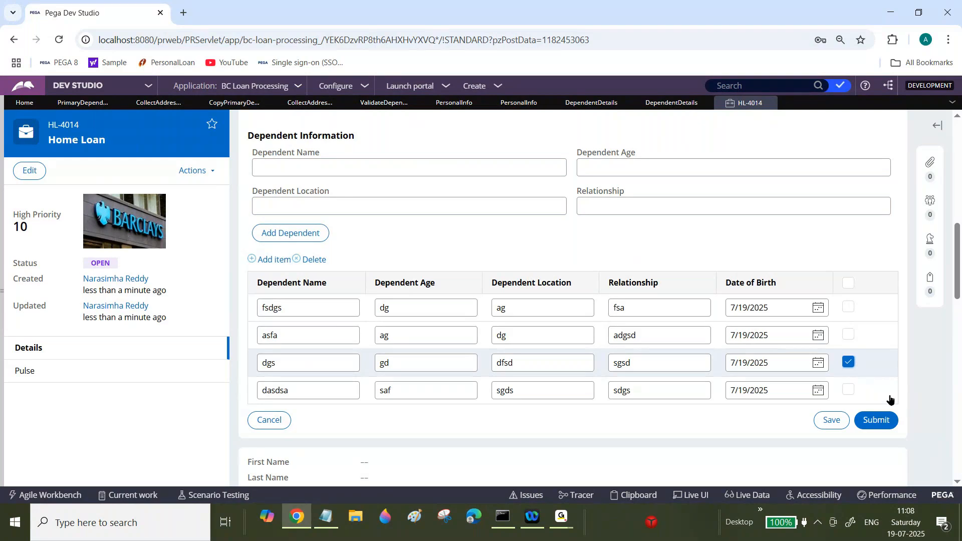
{"action": "left_click", "coordinate": [882, 422]}
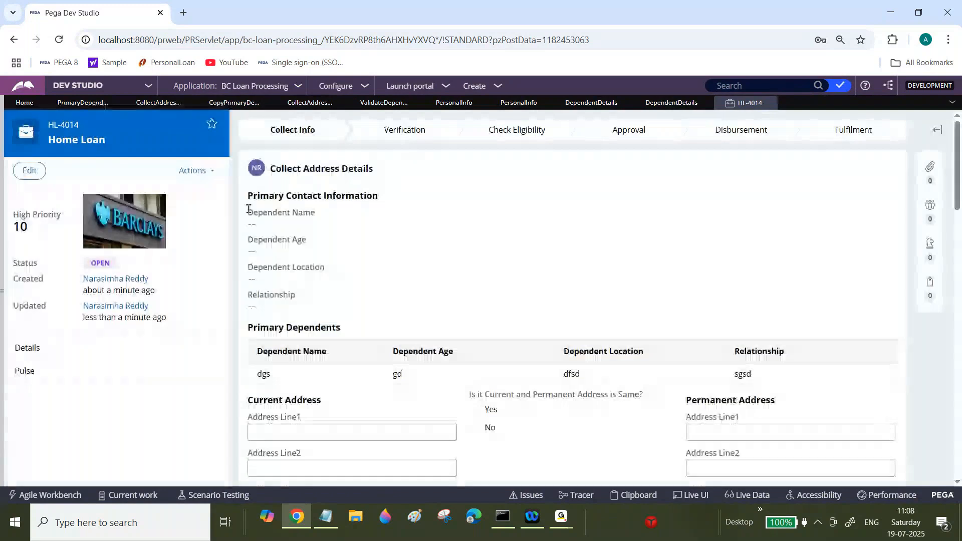
Step: Review the address page's dependent fields and the CountInPageList notes in Notepad
{"action": "left_click_drag", "start_coordinate": [248, 210], "coordinate": [302, 305]}
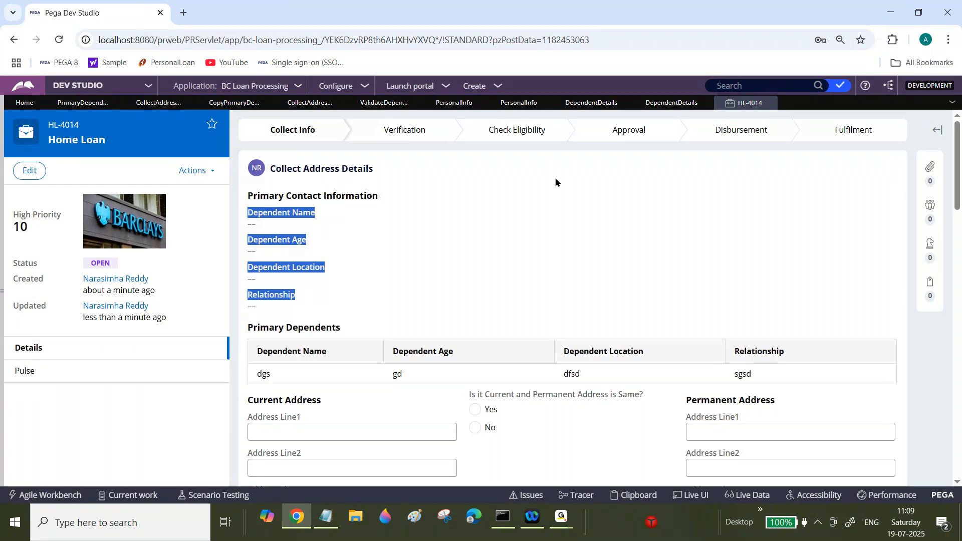
{"action": "left_click", "coordinate": [286, 254]}
{"action": "left_click_drag", "start_coordinate": [258, 212], "coordinate": [304, 305]}
{"action": "left_click", "coordinate": [561, 517]}
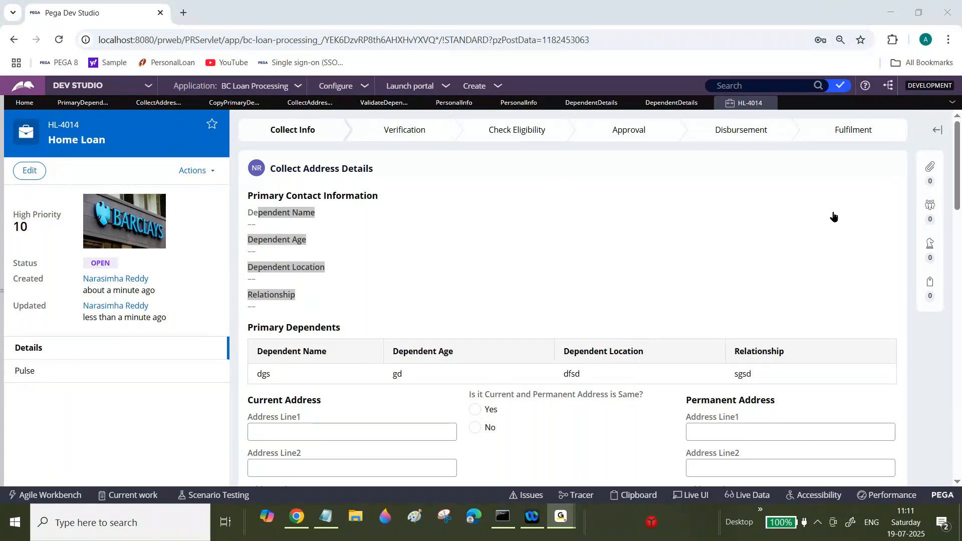
{"action": "left_click", "coordinate": [325, 516]}
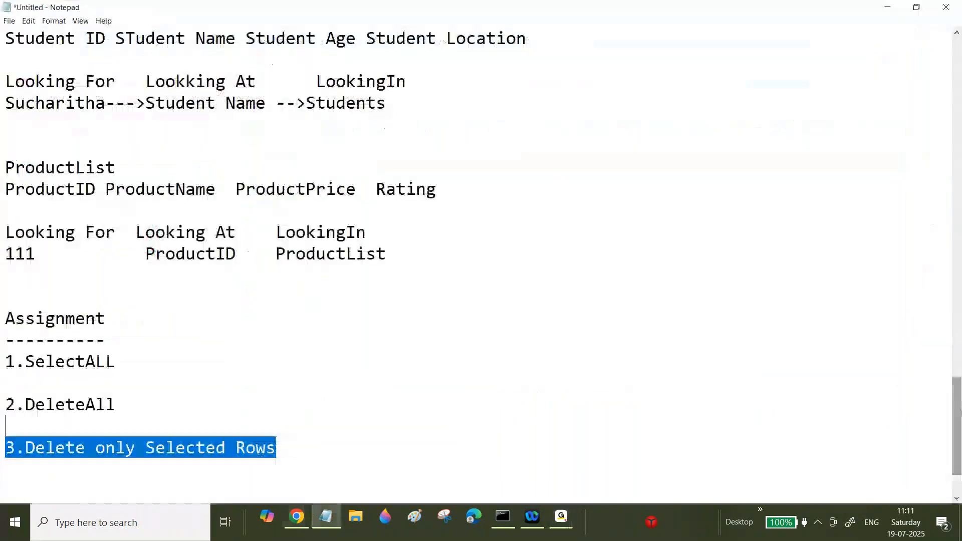
{"action": "left_click_drag", "start_coordinate": [958, 416], "coordinate": [958, 309]}
{"action": "double_click", "coordinate": [226, 357]}
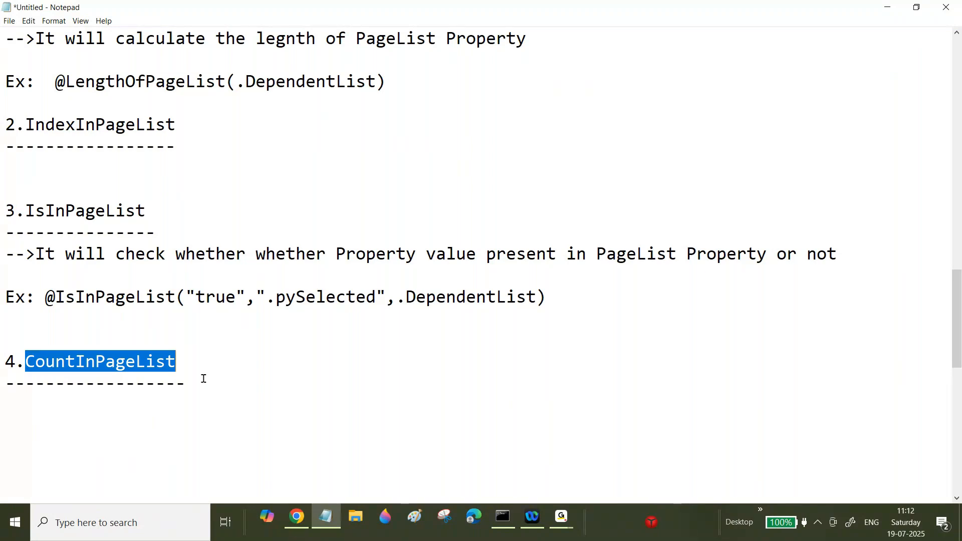
Step: In the Validate Dependent Details data transform, add an Exit Data Transform step 4.2 under the DependentCheck When
{"action": "left_click", "coordinate": [303, 522]}
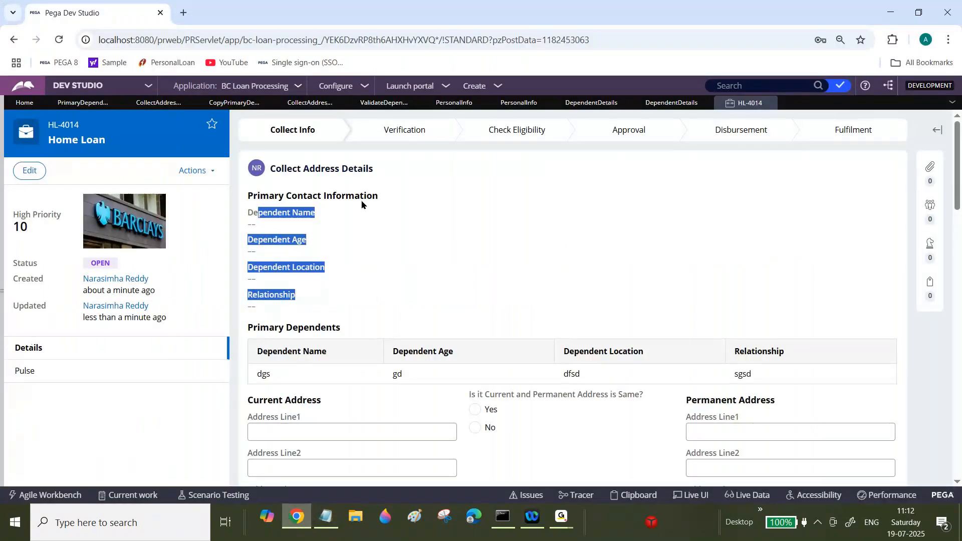
{"action": "left_click", "coordinate": [384, 102]}
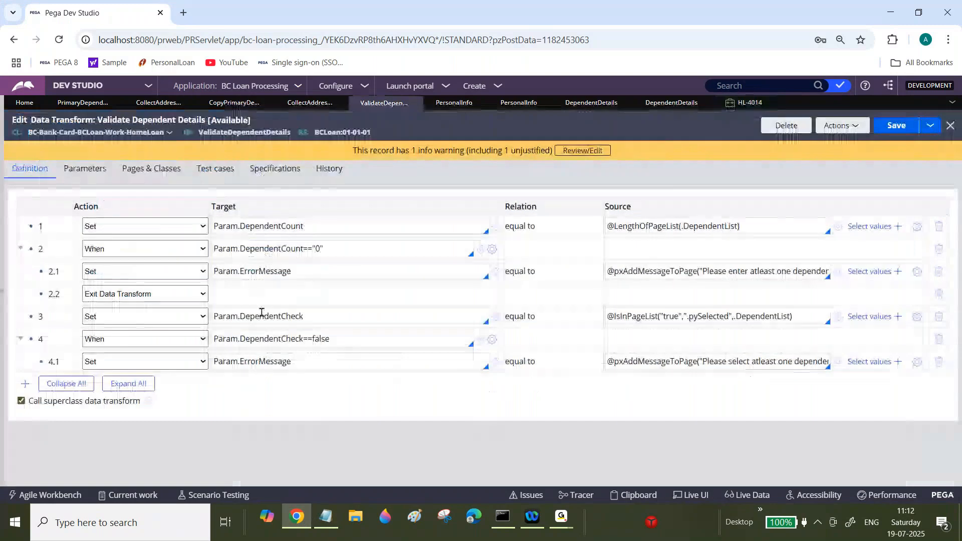
{"action": "double_click", "coordinate": [261, 316]}
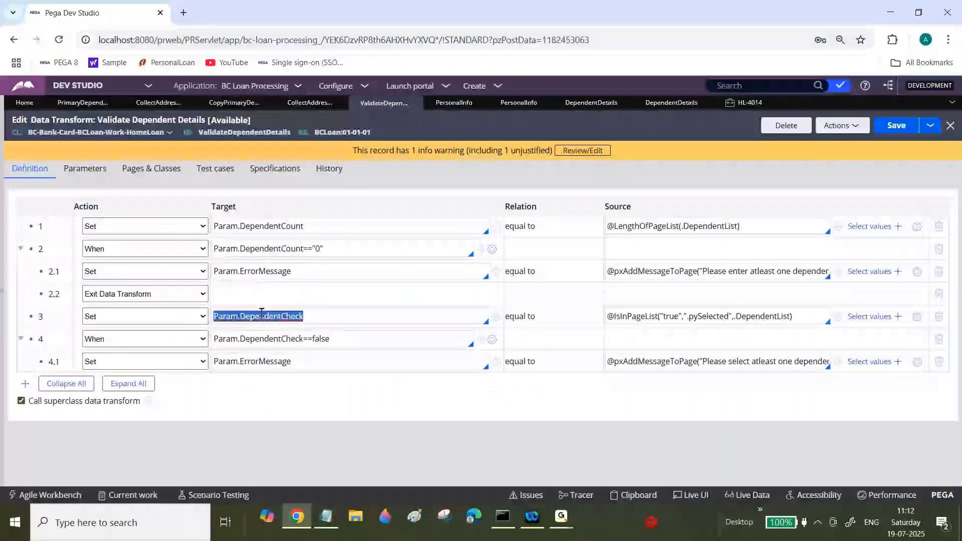
{"action": "left_click", "coordinate": [25, 384]}
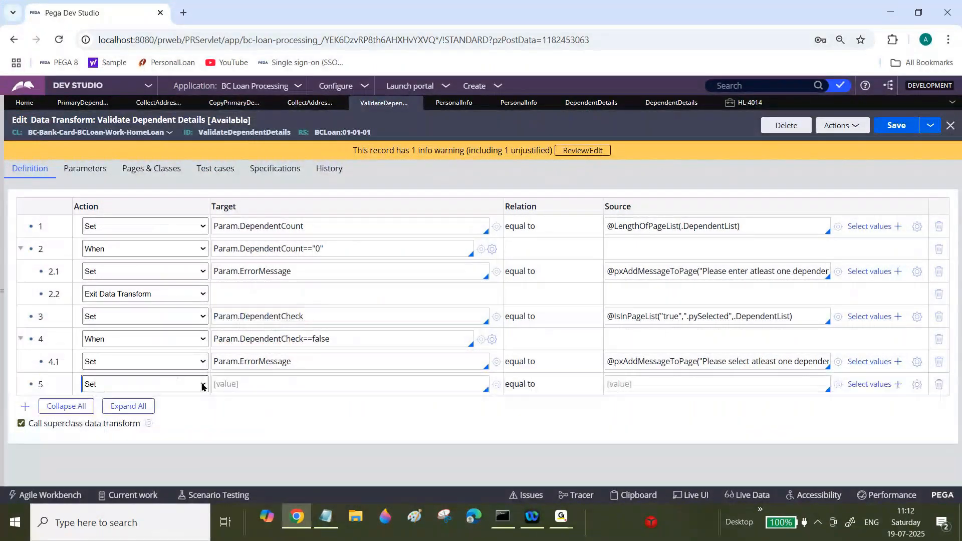
{"action": "left_click", "coordinate": [202, 385]}
{"action": "left_click_drag", "start_coordinate": [294, 362], "coordinate": [143, 380]}
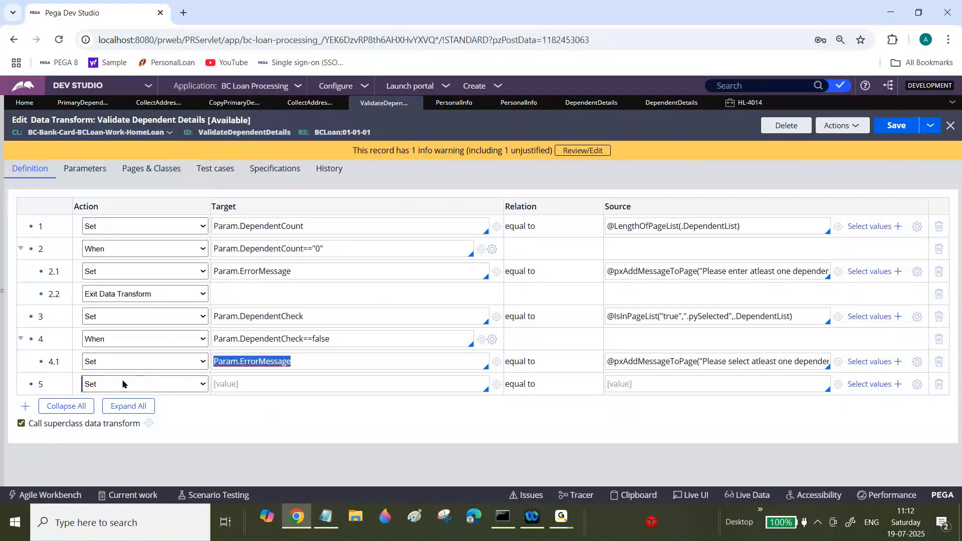
{"action": "left_click", "coordinate": [27, 407]}
{"action": "left_click", "coordinate": [149, 384]}
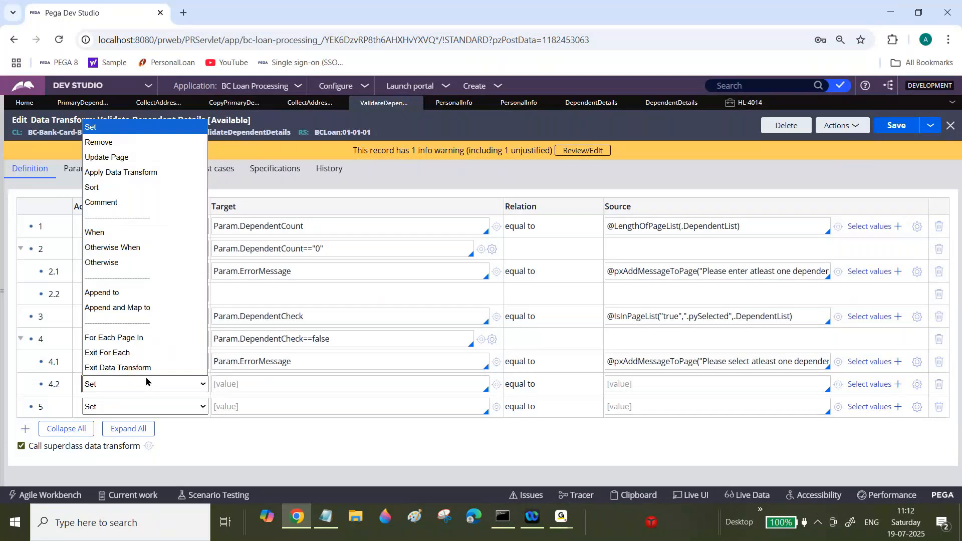
{"action": "left_click", "coordinate": [117, 368]}
{"action": "triple_click", "coordinate": [304, 337]}
Step: Add row 5 as a Set action targeting Param.DependentSelectCount
{"action": "left_click", "coordinate": [275, 407]}
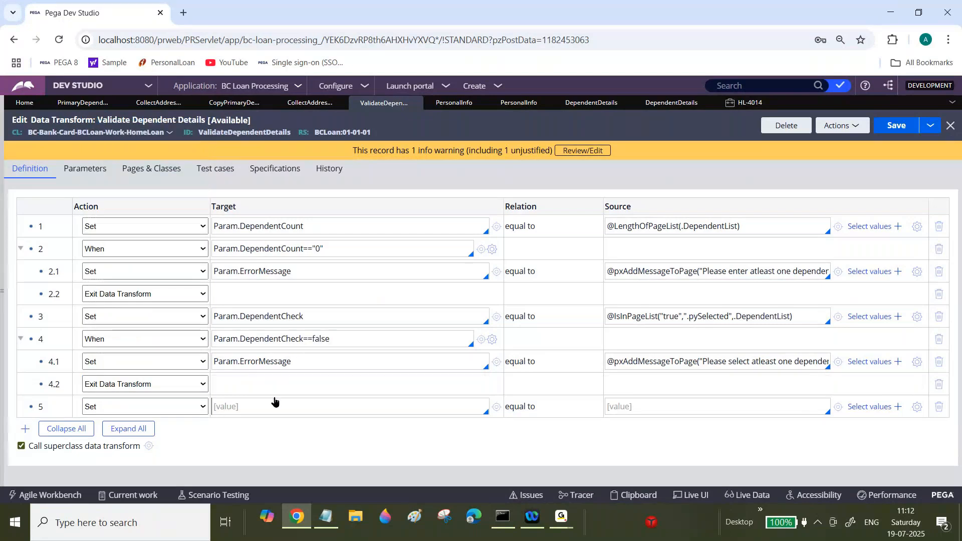
{"action": "type", "text": "Pa"}
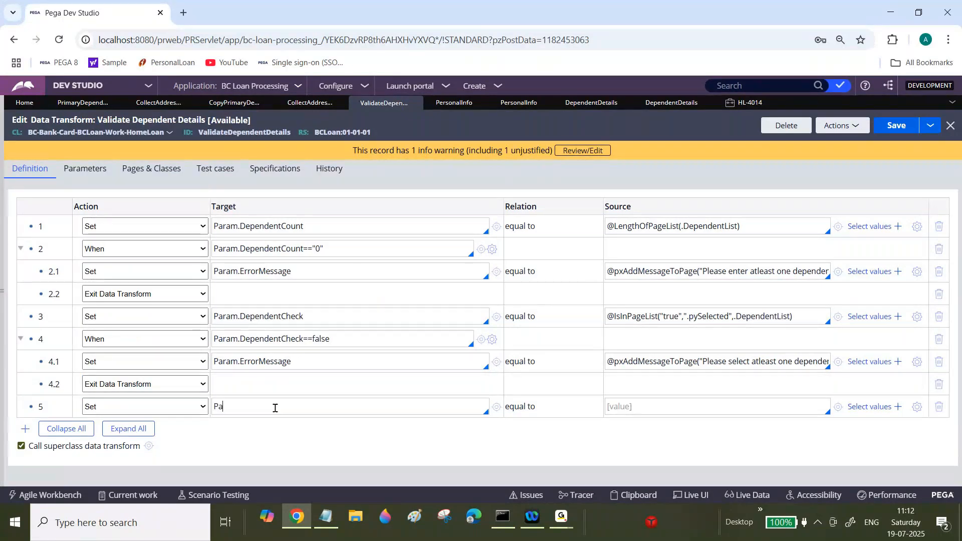
{"action": "type", "text": "ram.Dependent"}
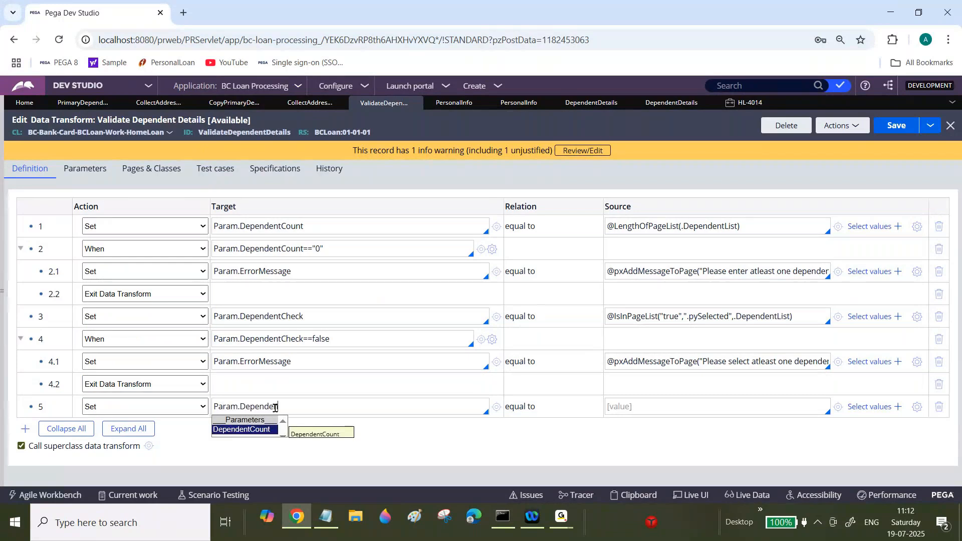
{"action": "type", "text": "SelectCout"}
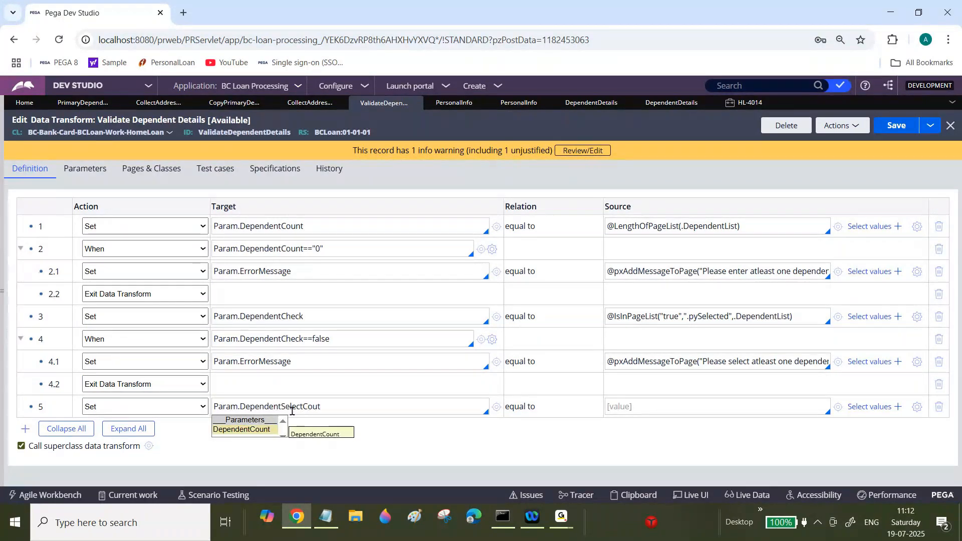
{"action": "key", "text": "BackSpace"}
{"action": "type", "text": "n"}
{"action": "type", "text": "tCount"}
{"action": "left_click", "coordinate": [741, 404]}
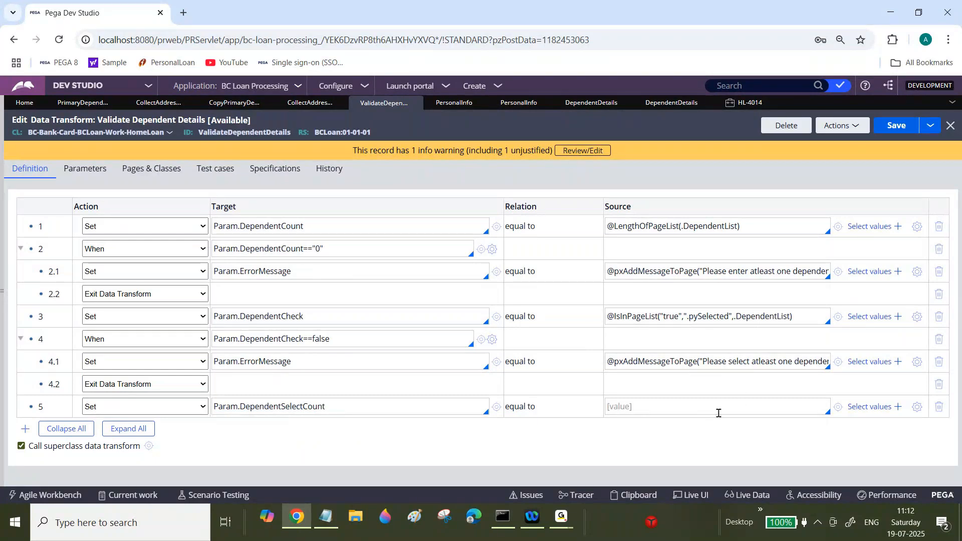
Step: Open the expression builder for row 5's source and insert the countInPageList function from a search
{"action": "left_click", "coordinate": [916, 405]}
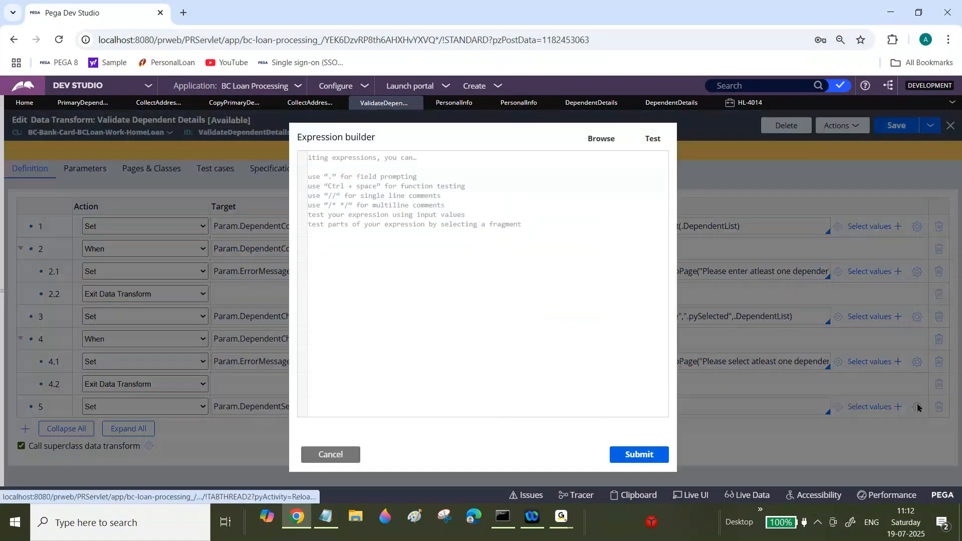
{"action": "left_click", "coordinate": [605, 140]}
{"action": "left_click", "coordinate": [326, 170]}
{"action": "type", "text": "Coun"}
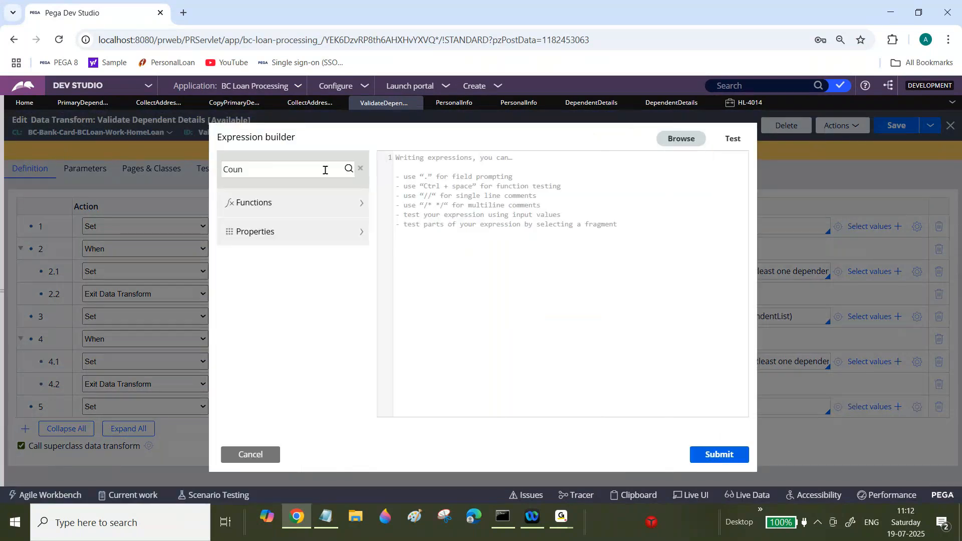
{"action": "type", "text": "tInP"}
{"action": "left_click", "coordinate": [347, 168]}
{"action": "mouse_move", "coordinate": [301, 228]}
{"action": "left_click", "coordinate": [334, 224]}
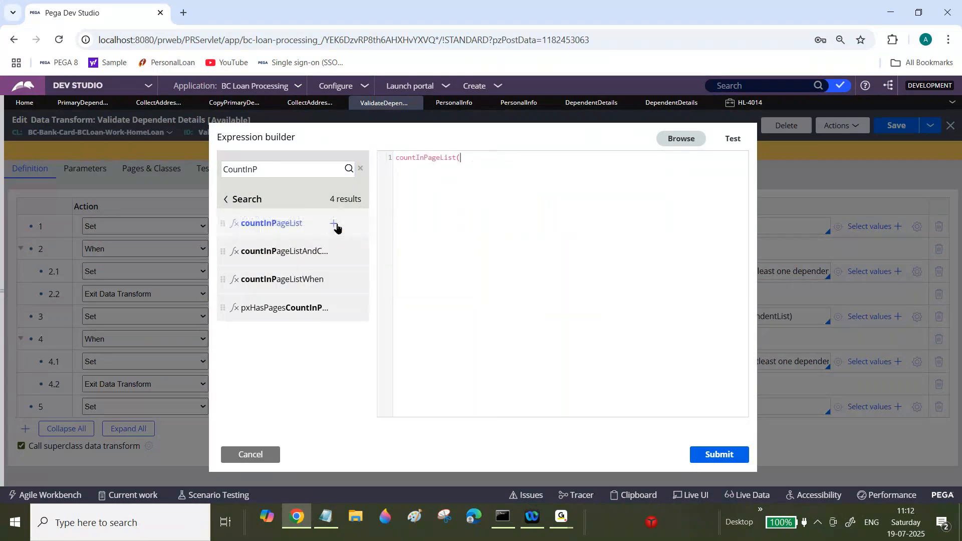
Step: Complete the expression as countInPageList("true",".pySelected",.DependentList) and submit it
{"action": "type", "text": "\"true\",\".pySelec"}
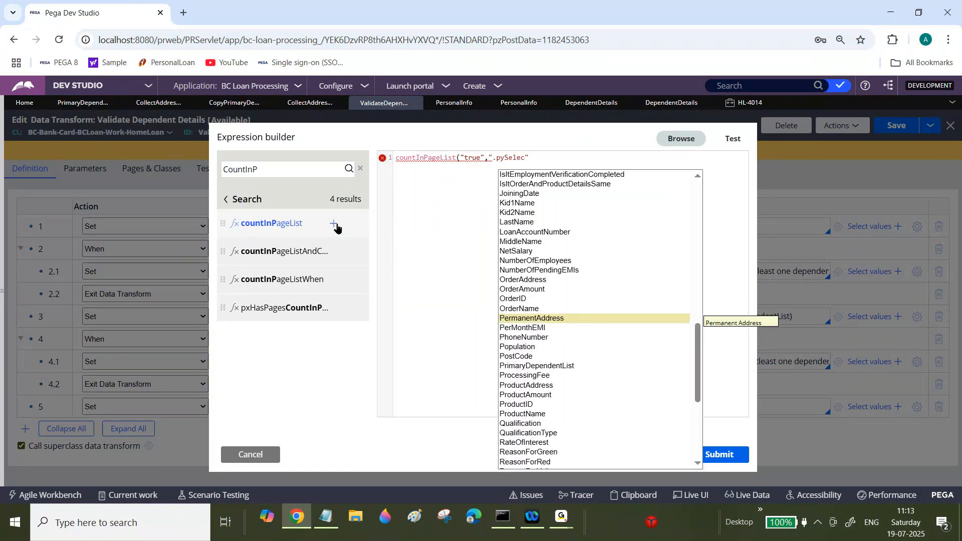
{"action": "type", "text": "ted"}
{"action": "left_click", "coordinate": [555, 162]}
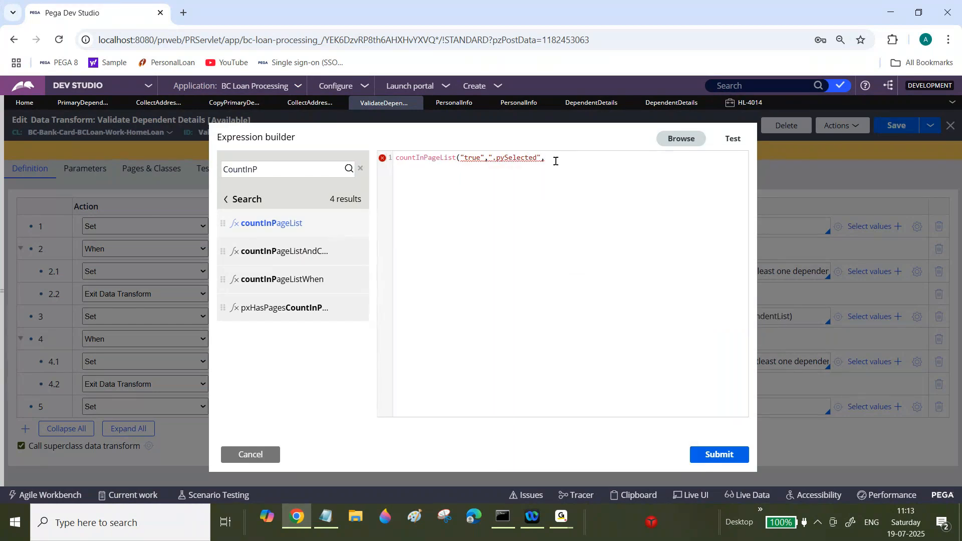
{"action": "type", "text": ".Depen"}
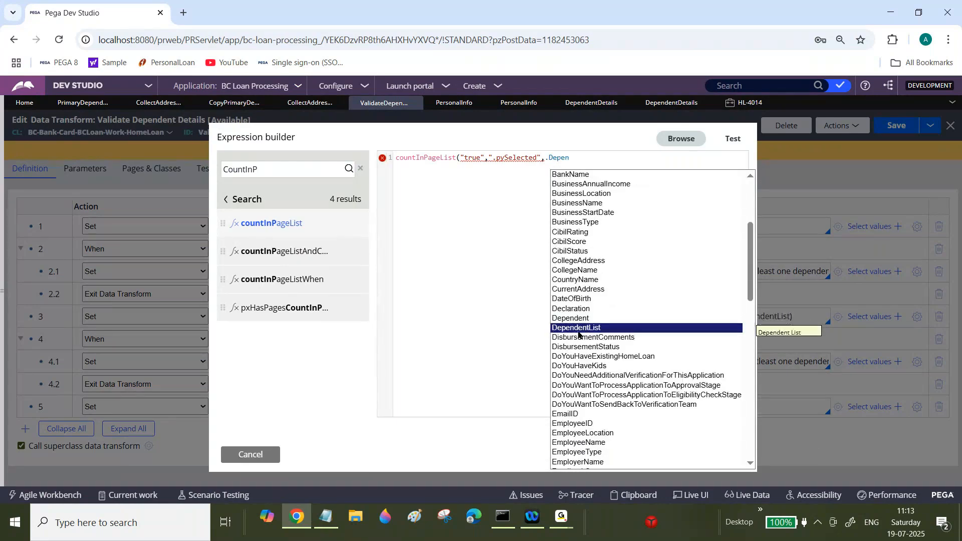
{"action": "left_click", "coordinate": [582, 329]}
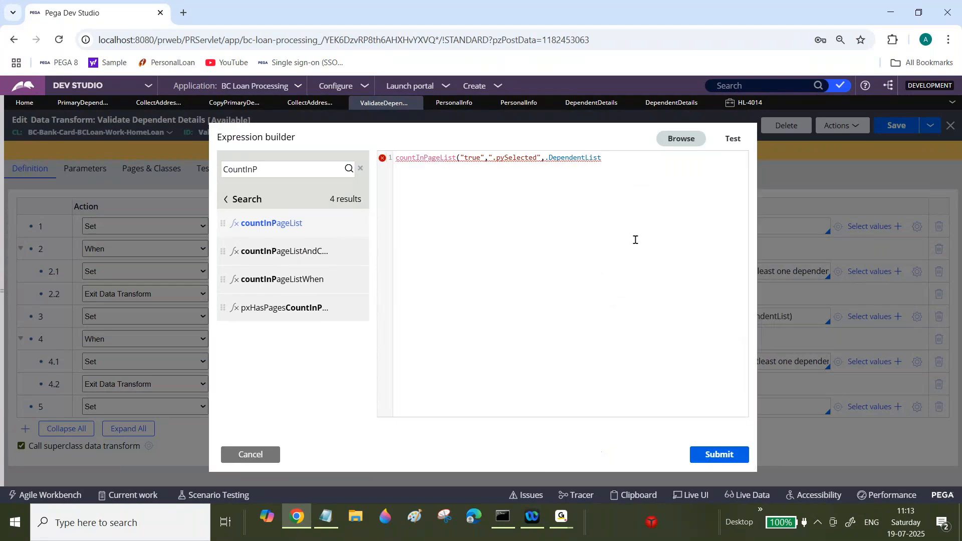
{"action": "type", "text": ")"}
{"action": "left_click", "coordinate": [720, 454]}
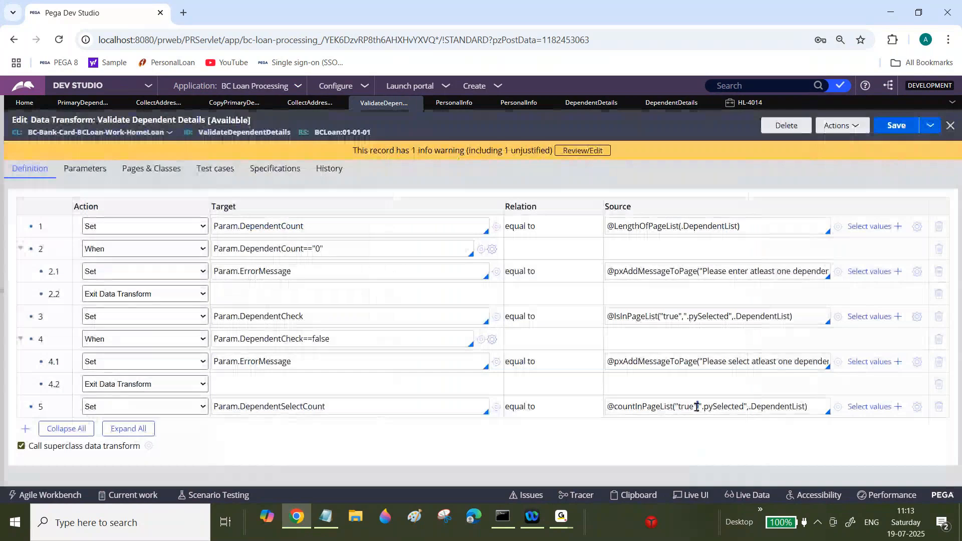
Step: Switch to Notepad to review the CountInPageList notes
{"action": "triple_click", "coordinate": [696, 407]}
{"action": "key", "text": "ctrl+c"}
{"action": "left_click", "coordinate": [321, 525]}
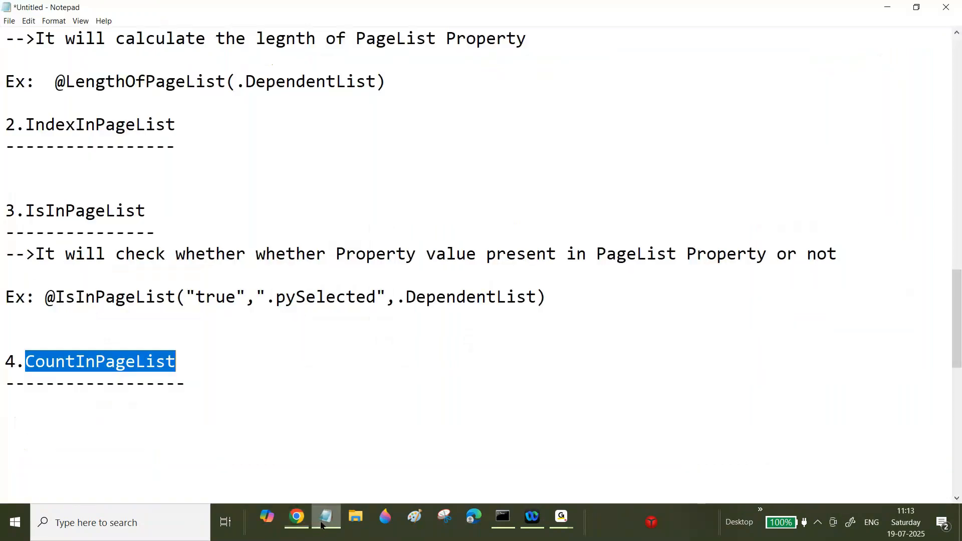
Step: Add an example line for CountInPageList in the notes using the pasted countInPageList("true",".pySelected",.DependentList) expression
{"action": "left_click", "coordinate": [204, 386]}
{"action": "key", "text": "Return"}
{"action": "key", "text": "Return"}
{"action": "key", "text": "Return"}
{"action": "type", "text": "Ex:"}
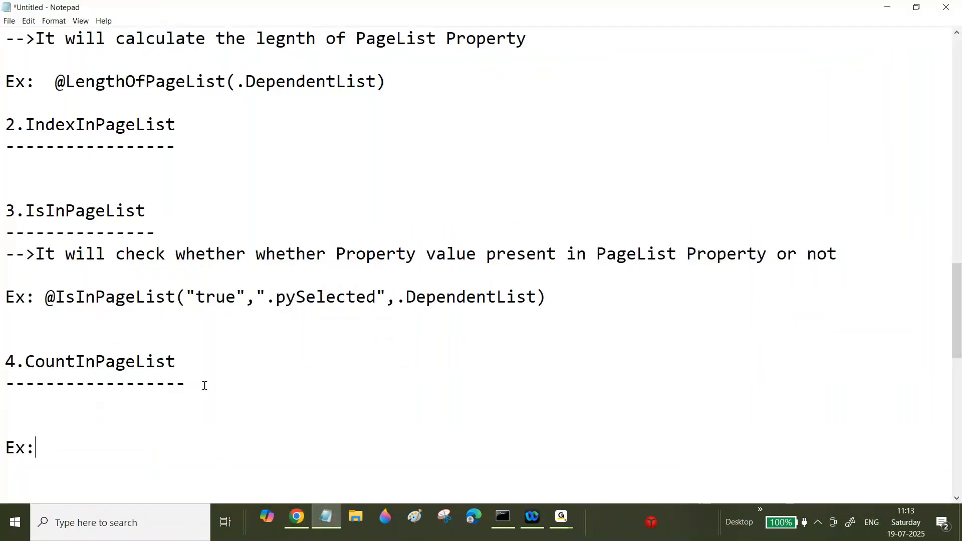
{"action": "key", "text": "ctrl+v"}
Step: Describe CountInPageList as "It will give Count of Specific Property value present in PageList Property" under its heading
{"action": "left_click", "coordinate": [26, 408]}
{"action": "type", "text": "-->It "}
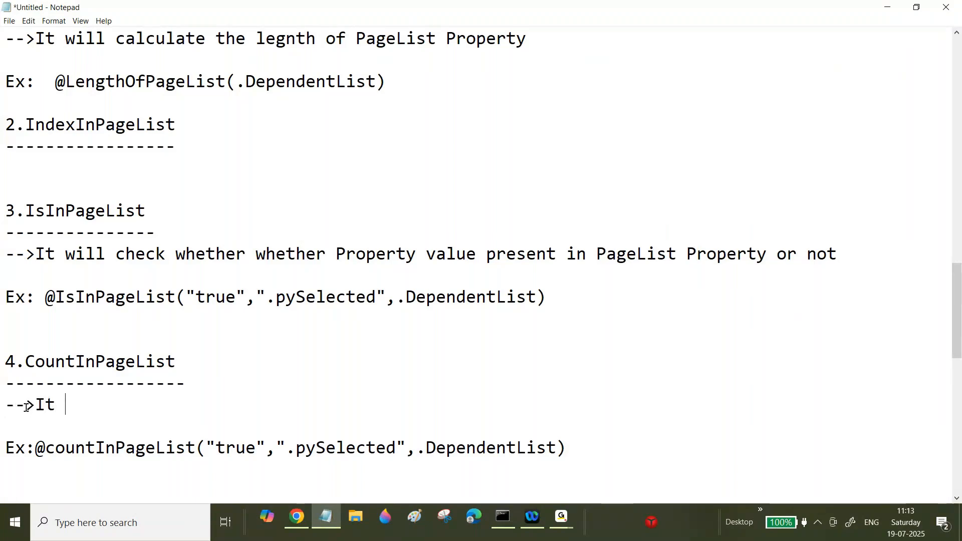
{"action": "type", "text": "will "}
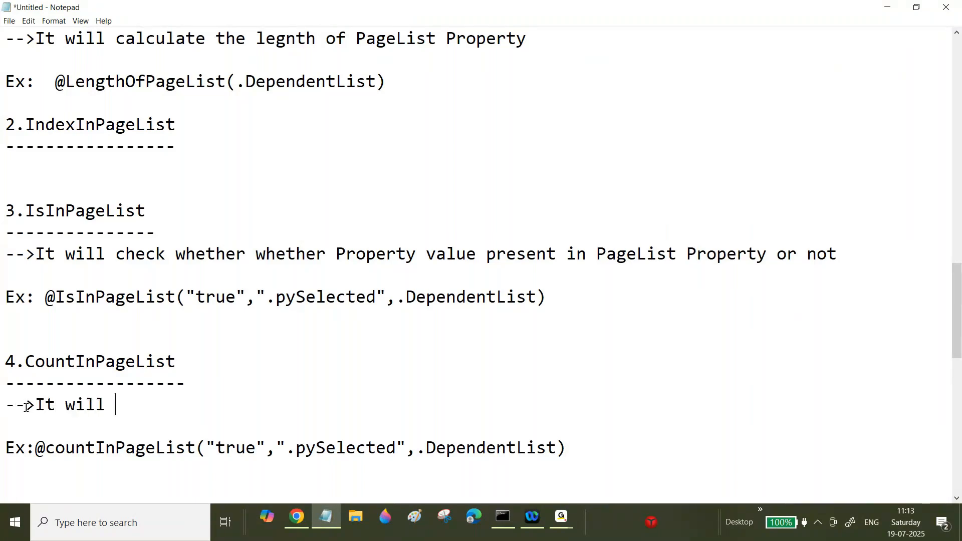
{"action": "type", "text": "give Coun"}
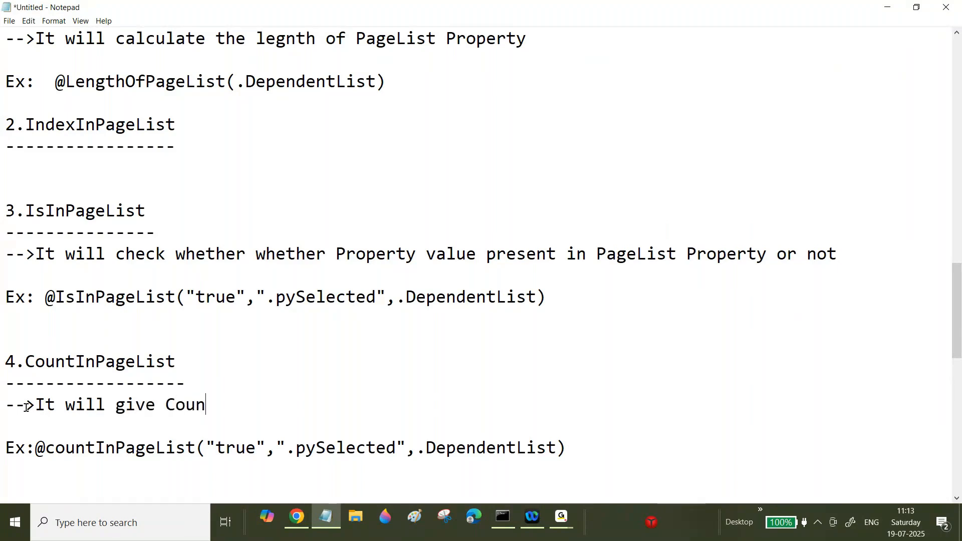
{"action": "type", "text": "t of P"}
{"action": "key", "text": "BackSpace"}
{"action": "type", "text": "Specific"}
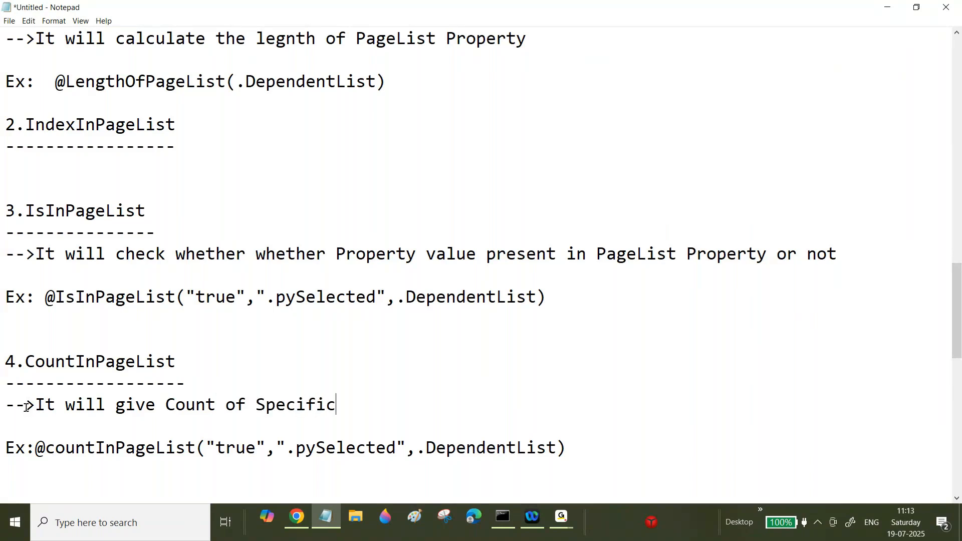
{"action": "type", "text": " Property va"}
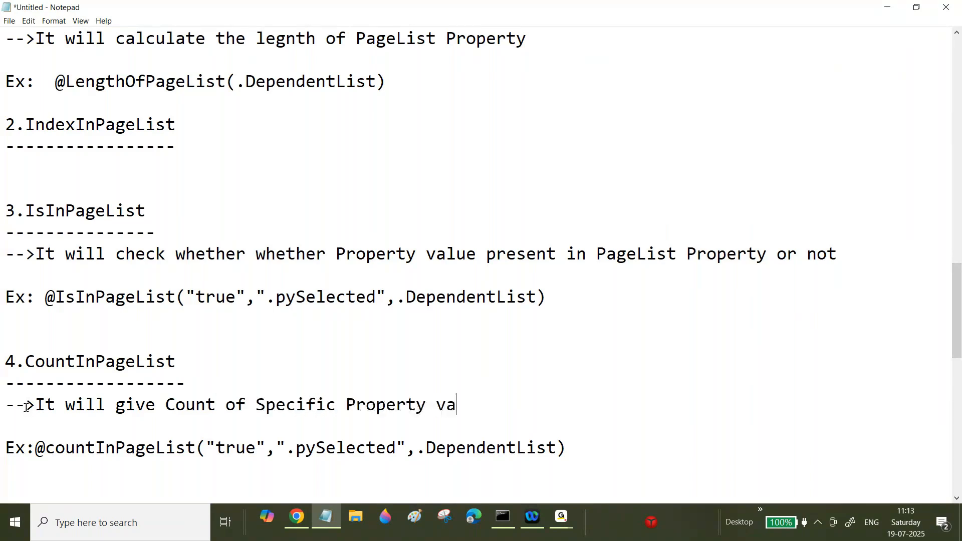
{"action": "type", "text": "lue pres"}
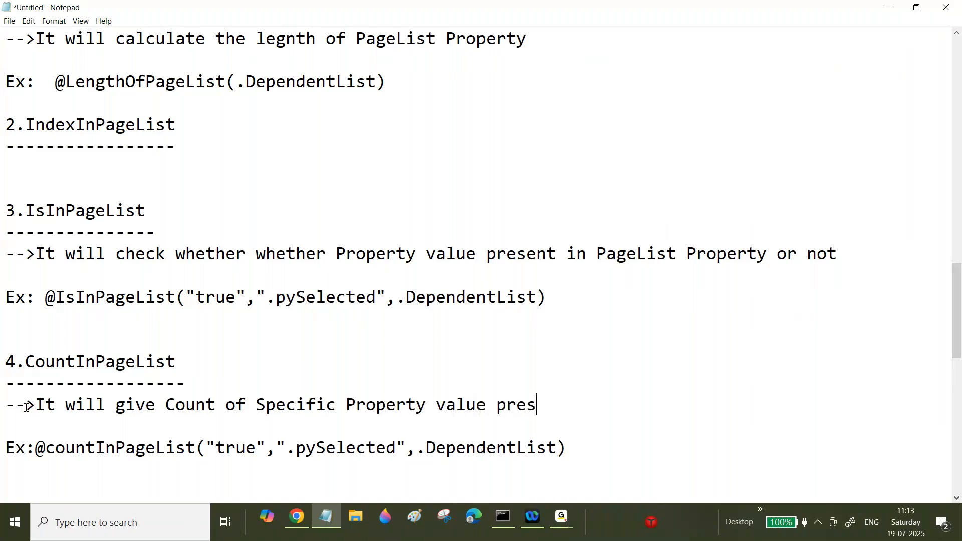
{"action": "type", "text": "e"}
{"action": "type", "text": "nt in Pag"}
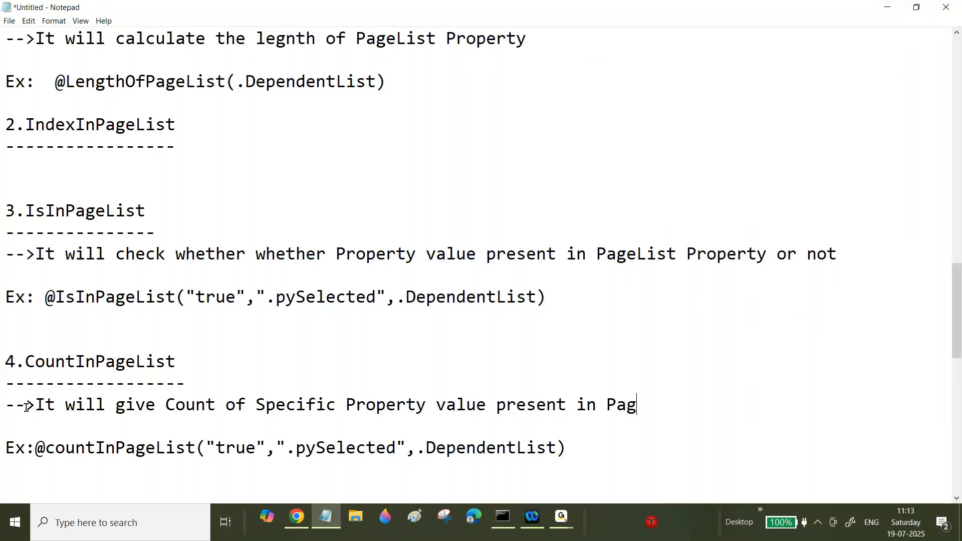
{"action": "type", "text": "eList Prope"}
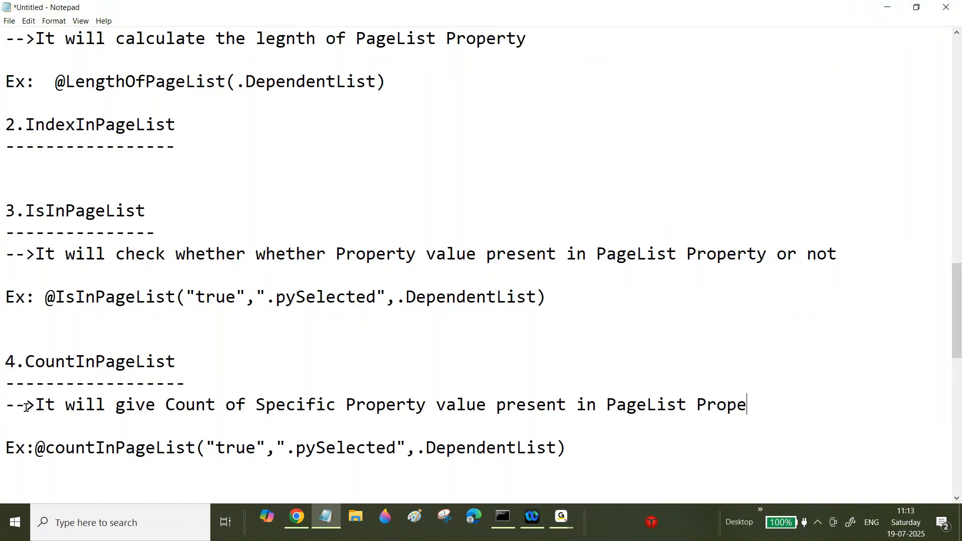
{"action": "type", "text": "rty"}
Step: Back in the data transform, add row 6 as a When with condition Param.DependentSelectCount>1
{"action": "left_click", "coordinate": [297, 519]}
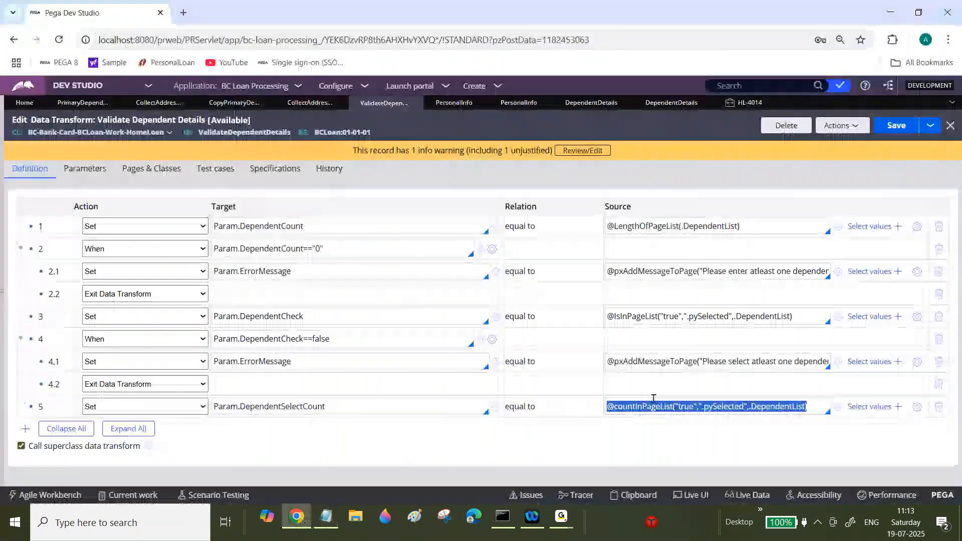
{"action": "left_click", "coordinate": [361, 405]}
{"action": "key", "text": "ctrl+c"}
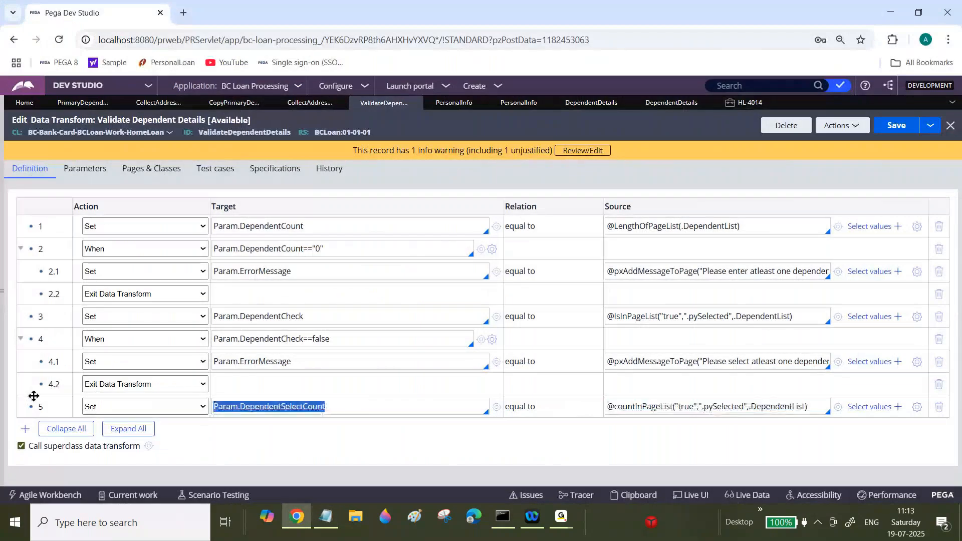
{"action": "left_click", "coordinate": [25, 429]}
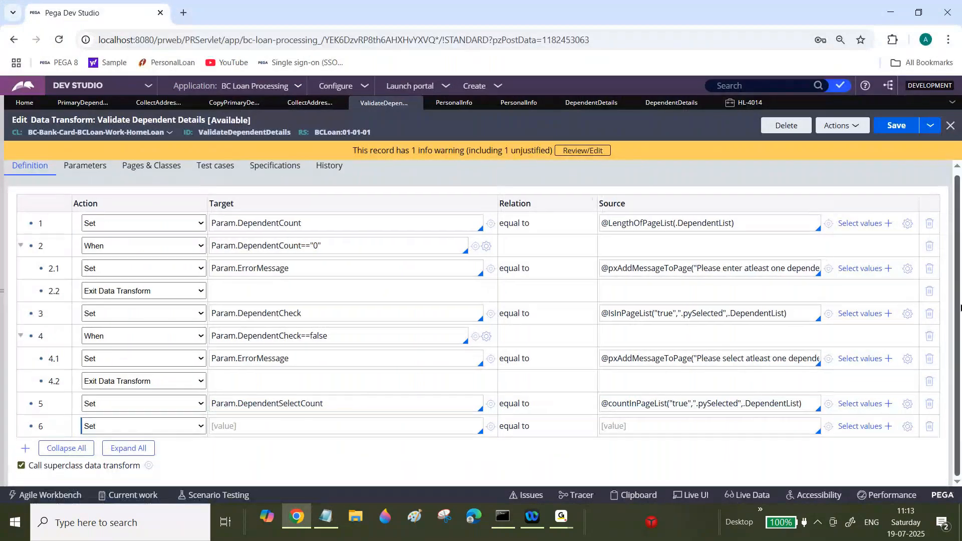
{"action": "left_click", "coordinate": [143, 426]}
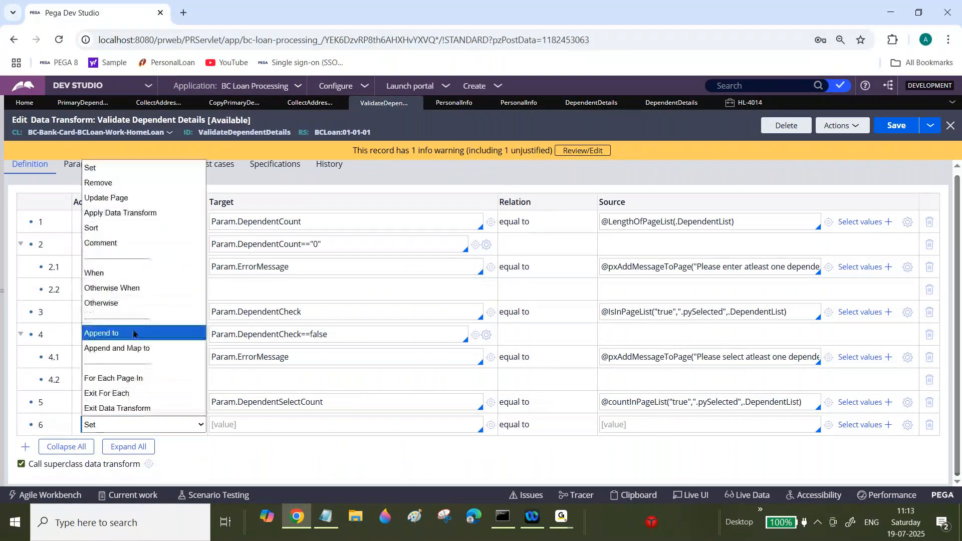
{"action": "left_click", "coordinate": [128, 281]}
{"action": "left_click", "coordinate": [290, 425]}
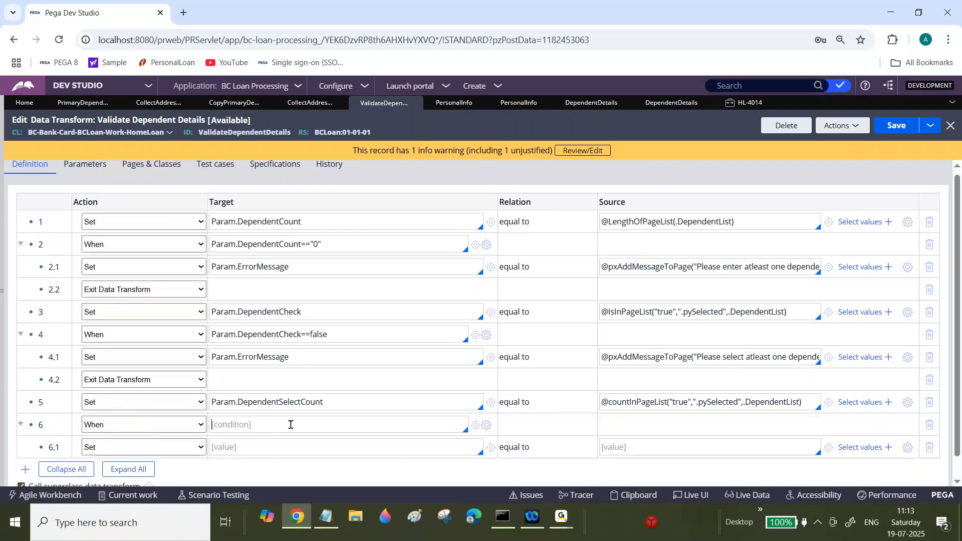
{"action": "key", "text": "ctrl+v"}
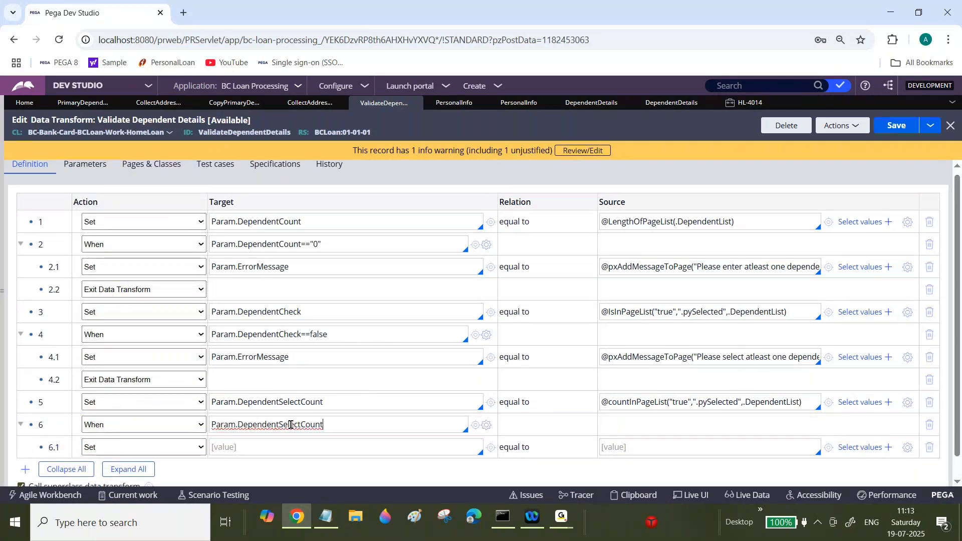
{"action": "type", "text": ">'"}
{"action": "type", "text": "1"}
Step: Fill row 6.1 with the Param.ErrorMessage target and the message expression copied from row 4.1
{"action": "left_click", "coordinate": [317, 359]}
{"action": "key", "text": "ctrl+a"}
{"action": "key", "text": "ctrl+c"}
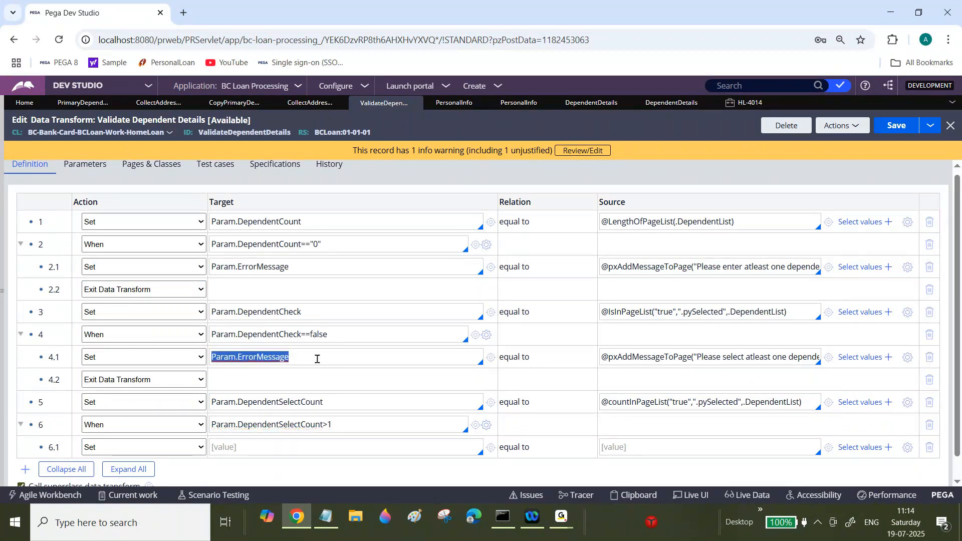
{"action": "left_click", "coordinate": [293, 441]}
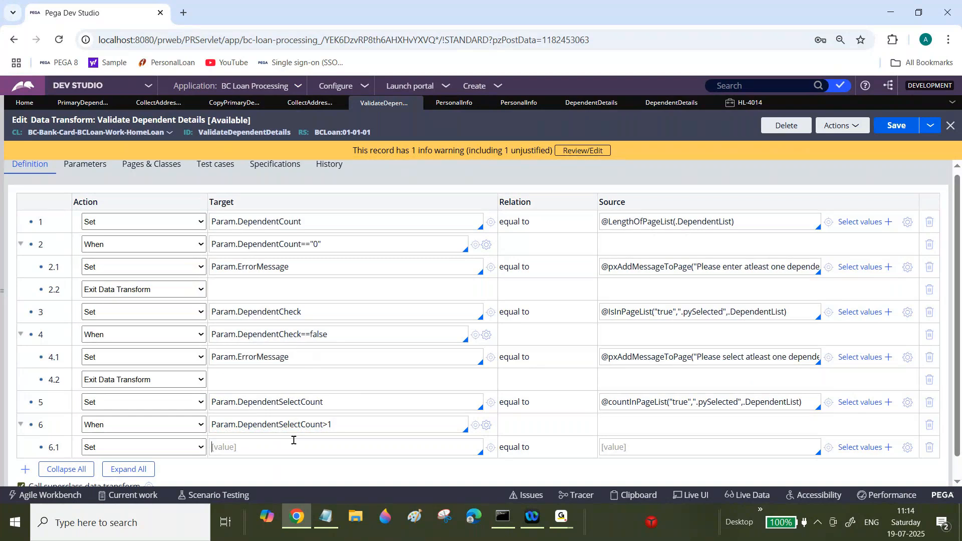
{"action": "key", "text": "ctrl+v"}
{"action": "left_click", "coordinate": [725, 360]}
{"action": "key", "text": "ctrl+a"}
{"action": "key", "text": "ctrl+c"}
{"action": "left_click", "coordinate": [655, 447]}
{"action": "key", "text": "ctrl+v"}
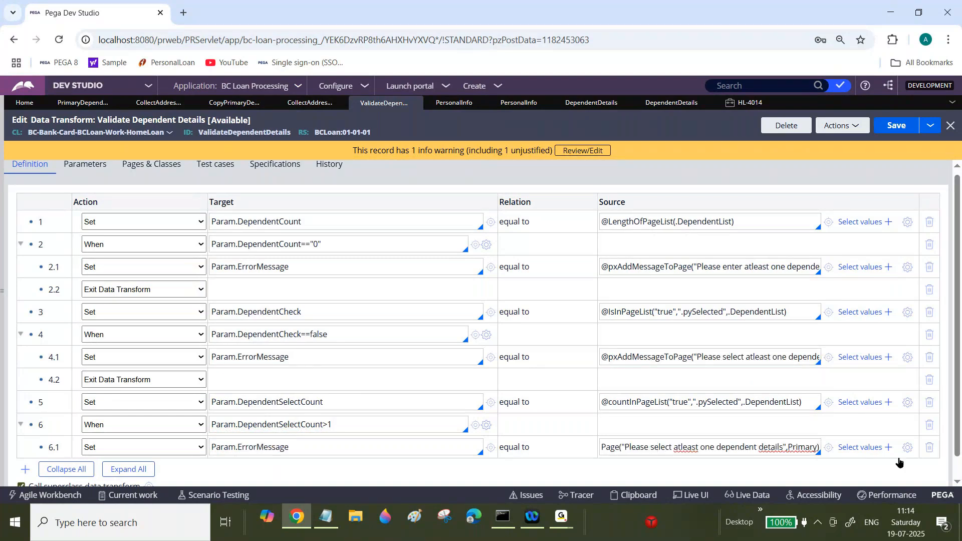
Step: Change row 6.1's message to "Please select only one dependent details" in the expression builder and submit it
{"action": "left_click", "coordinate": [907, 448]}
{"action": "double_click", "coordinate": [467, 158]}
{"action": "type", "text": "pn"}
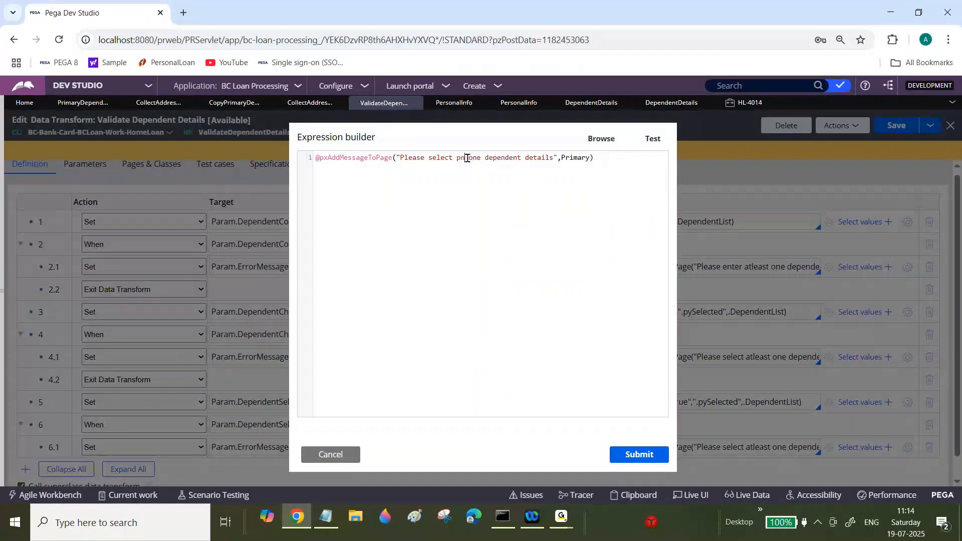
{"action": "key", "text": "BackSpace"}
{"action": "key", "text": "BackSpace"}
{"action": "type", "text": "only"}
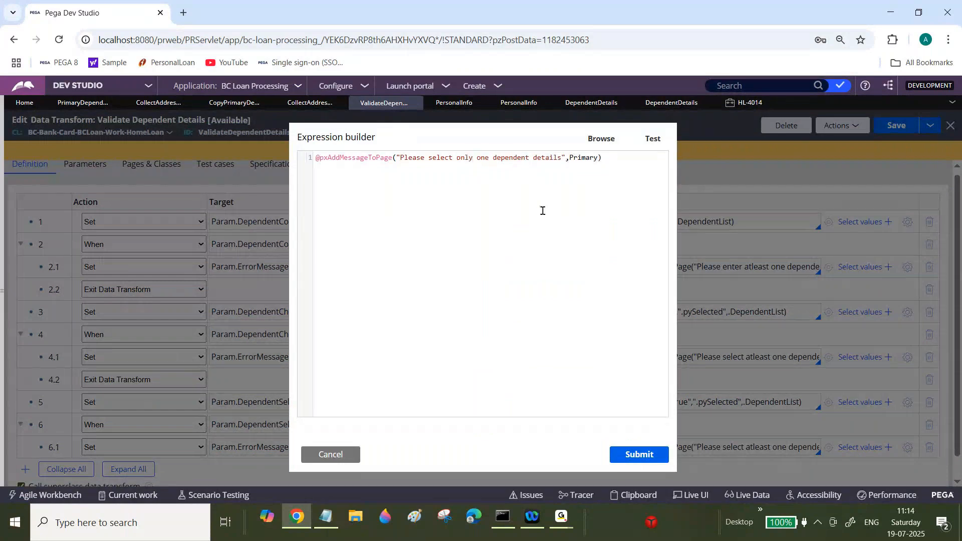
{"action": "left_click", "coordinate": [636, 454]}
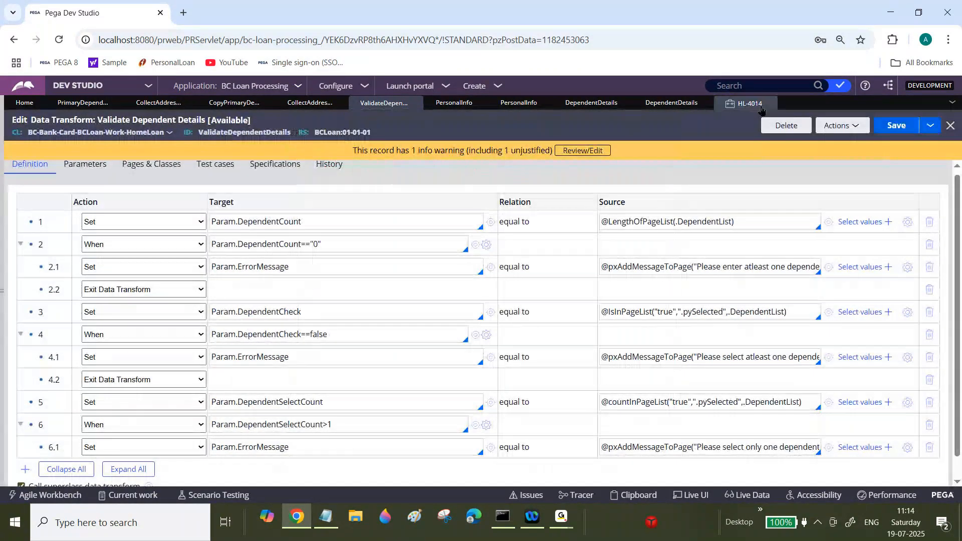
Step: Close the HL-4014 case tab and create a new Home Loan case
{"action": "left_click", "coordinate": [748, 103]}
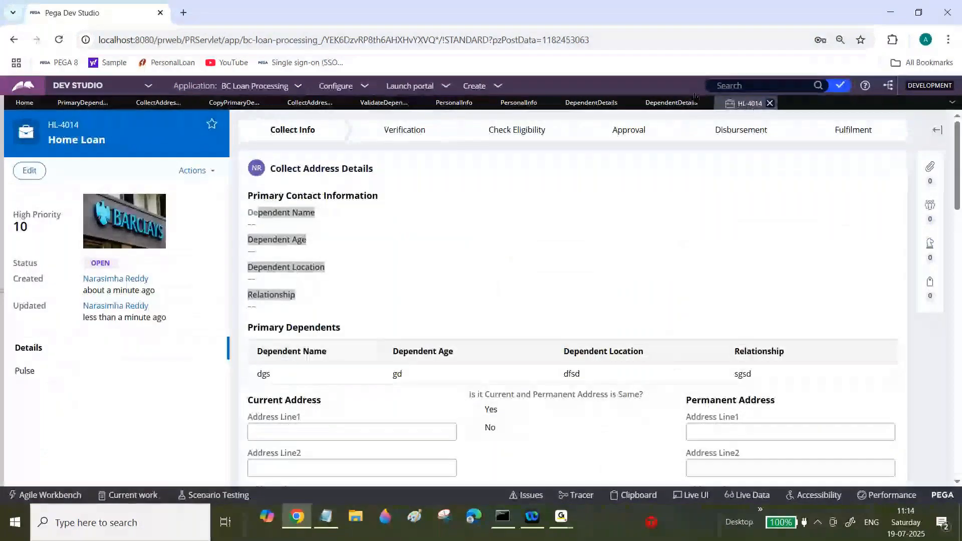
{"action": "left_click", "coordinate": [770, 103]}
{"action": "left_click", "coordinate": [476, 86]}
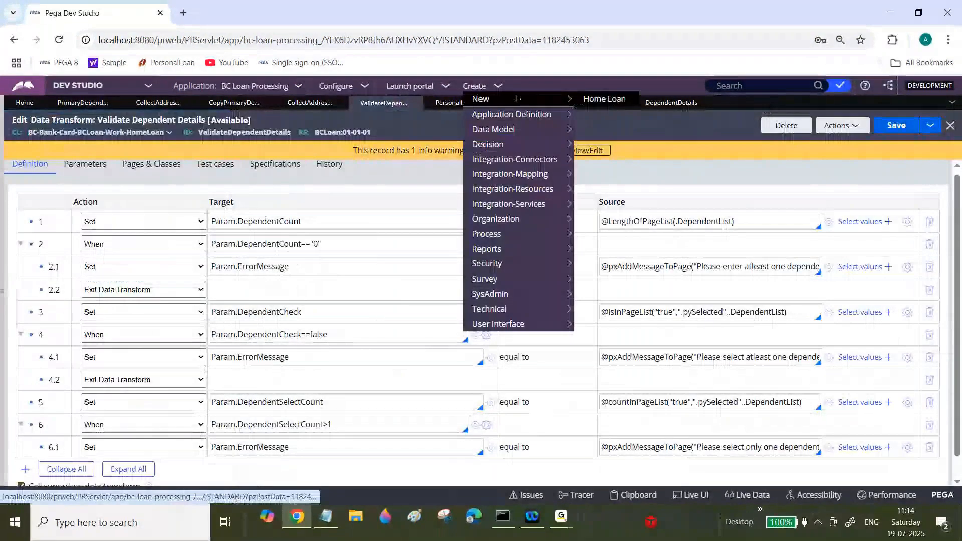
{"action": "left_click", "coordinate": [593, 99]}
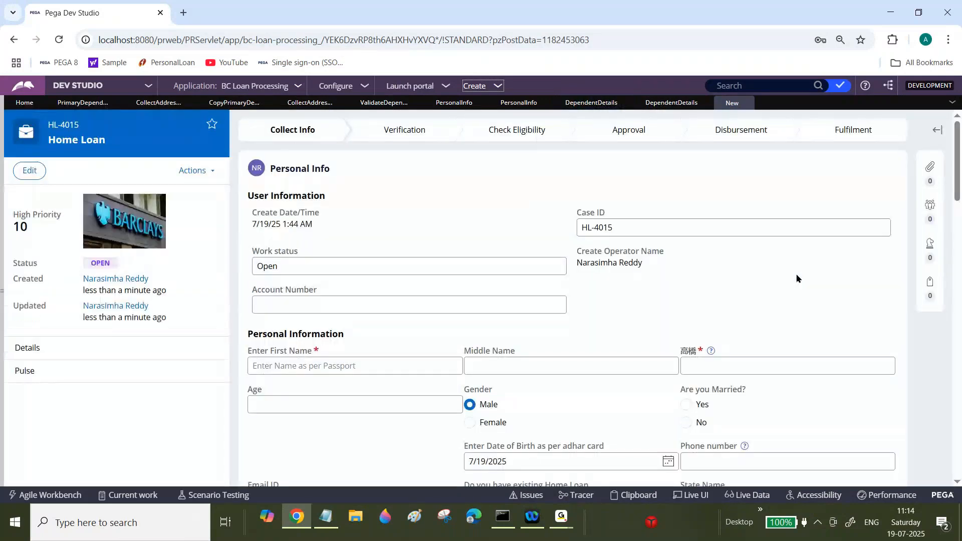
Step: Fill in placeholder first, middle and last names in the Personal Information section
{"action": "scroll", "coordinate": [797, 279], "scroll_direction": "down", "scroll_amount": 4}
{"action": "left_click", "coordinate": [439, 140]}
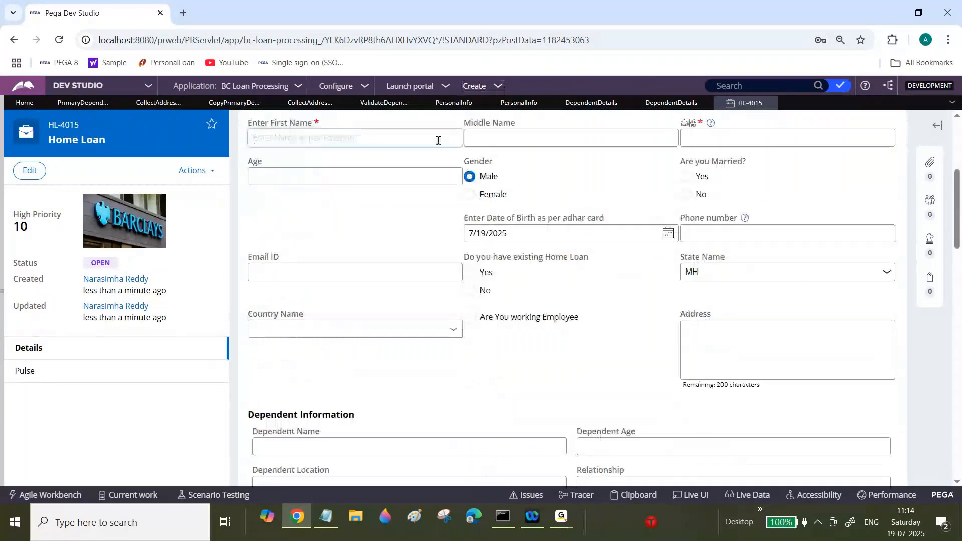
{"action": "type", "text": "dsaf"}
{"action": "key", "text": "Tab"}
{"action": "type", "text": "asfsa"}
{"action": "key", "text": "Tab"}
{"action": "type", "text": "agsd"}
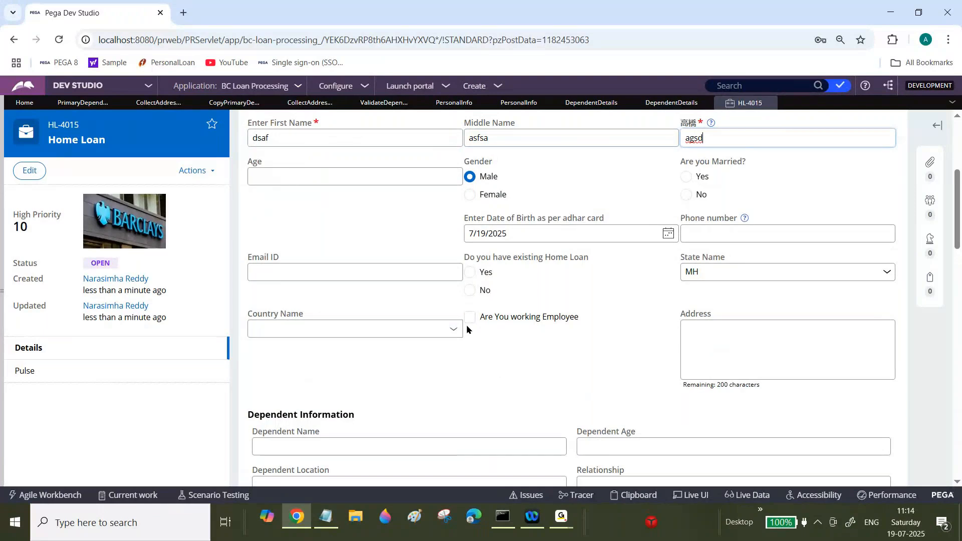
Step: Enter placeholder dependent name, age, location and relationship, and add the first dependent
{"action": "scroll", "coordinate": [956, 223], "scroll_direction": "down", "scroll_amount": 3}
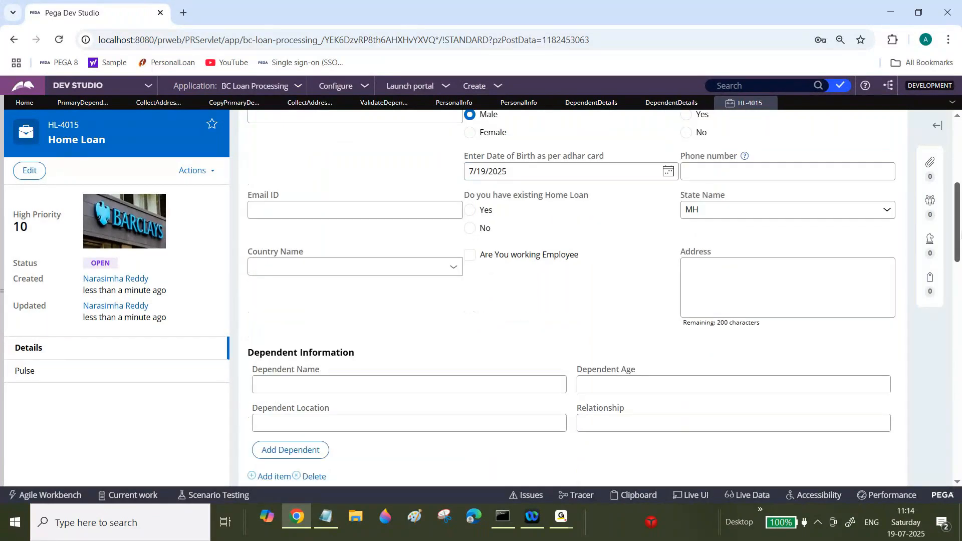
{"action": "scroll", "coordinate": [956, 223], "scroll_direction": "down", "scroll_amount": 1}
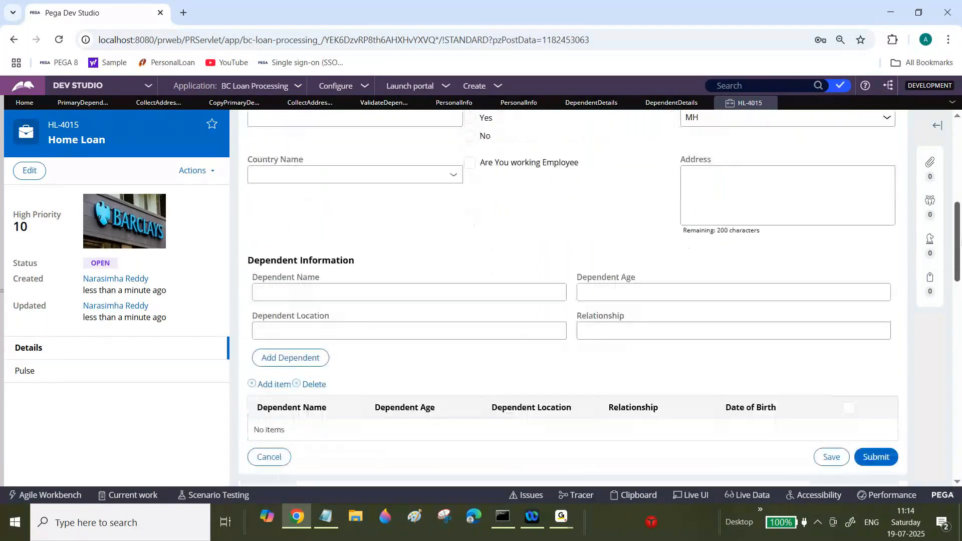
{"action": "scroll", "coordinate": [956, 223], "scroll_direction": "down", "scroll_amount": 1}
{"action": "left_click", "coordinate": [526, 233]}
{"action": "type", "text": "afa"}
{"action": "key", "text": "Tab"}
{"action": "type", "text": "af"}
{"action": "key", "text": "Tab"}
{"action": "type", "text": "sgf"}
{"action": "key", "text": "Tab"}
{"action": "type", "text": "sdg"}
{"action": "left_click", "coordinate": [306, 300]}
Step: Enter another set of placeholder dependent details and add a second dependent
{"action": "left_click", "coordinate": [382, 230]}
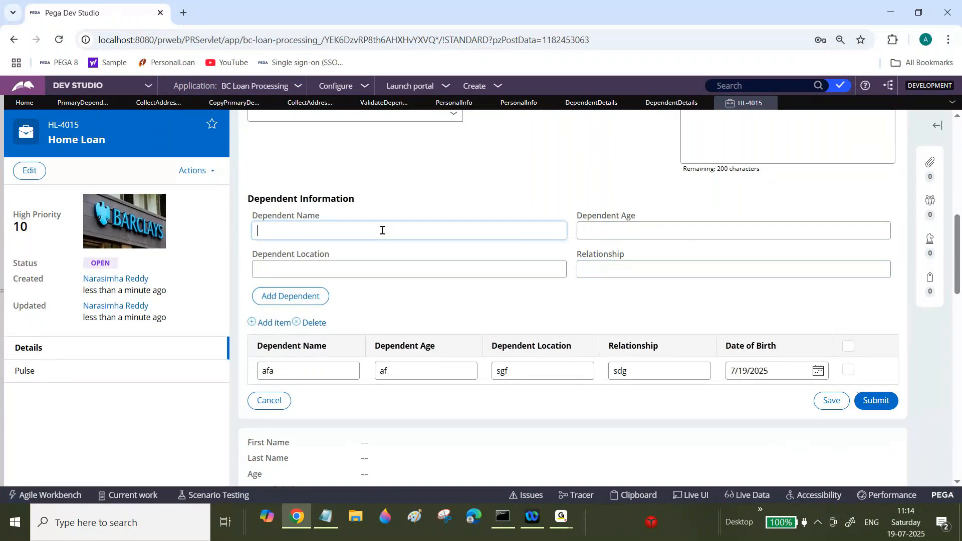
{"action": "type", "text": "dfsdfds"}
{"action": "key", "text": "Tab"}
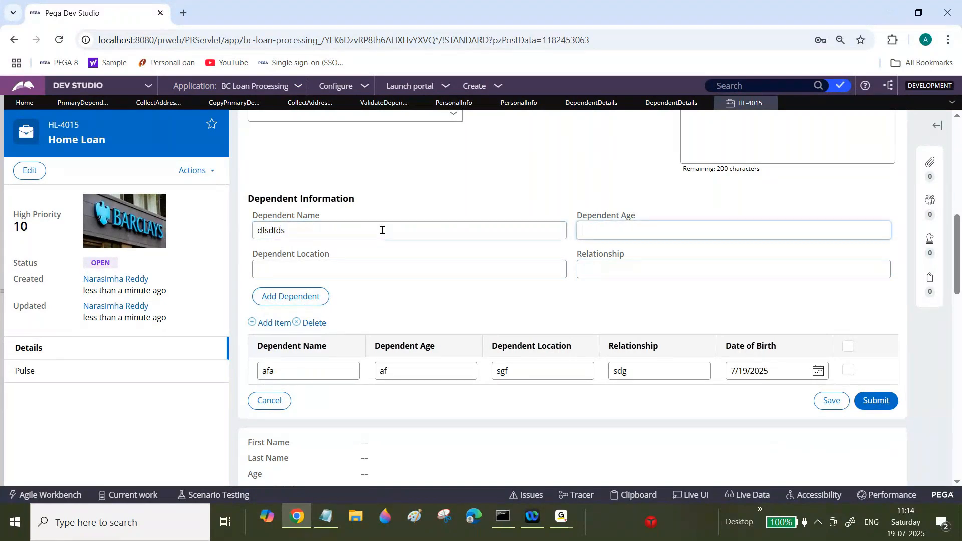
{"action": "type", "text": "adg"}
{"action": "key", "text": "Tab"}
{"action": "type", "text": "agd"}
{"action": "key", "text": "Tab"}
{"action": "type", "text": "gsd"}
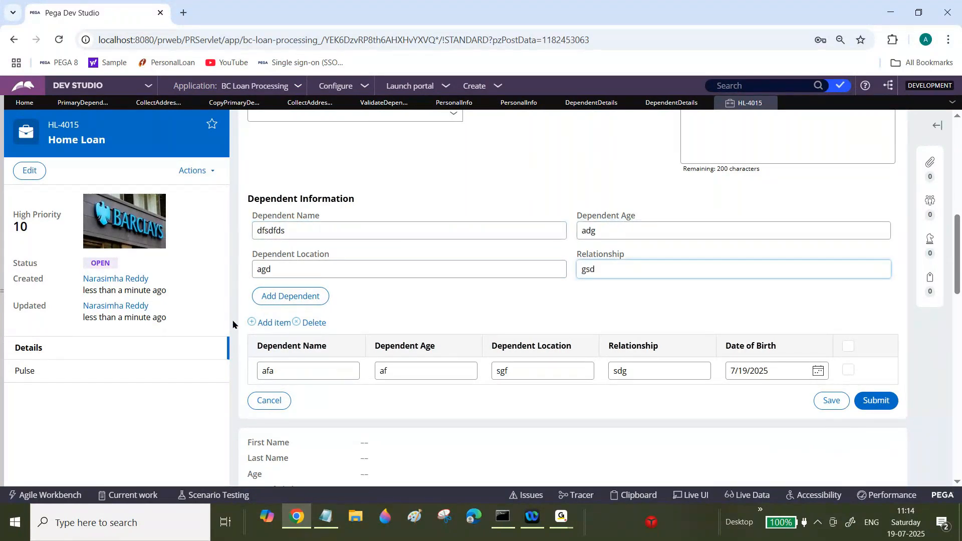
{"action": "left_click", "coordinate": [280, 302]}
Step: Enter a third set of placeholder dependent details and add a third dependent
{"action": "left_click", "coordinate": [376, 230]}
{"action": "type", "text": "afasf"}
{"action": "key", "text": "Tab"}
{"action": "type", "text": "agfd"}
{"action": "key", "text": "Tab"}
{"action": "type", "text": "agasd"}
{"action": "key", "text": "Tab"}
{"action": "type", "text": "gsd"}
{"action": "left_click", "coordinate": [314, 297]}
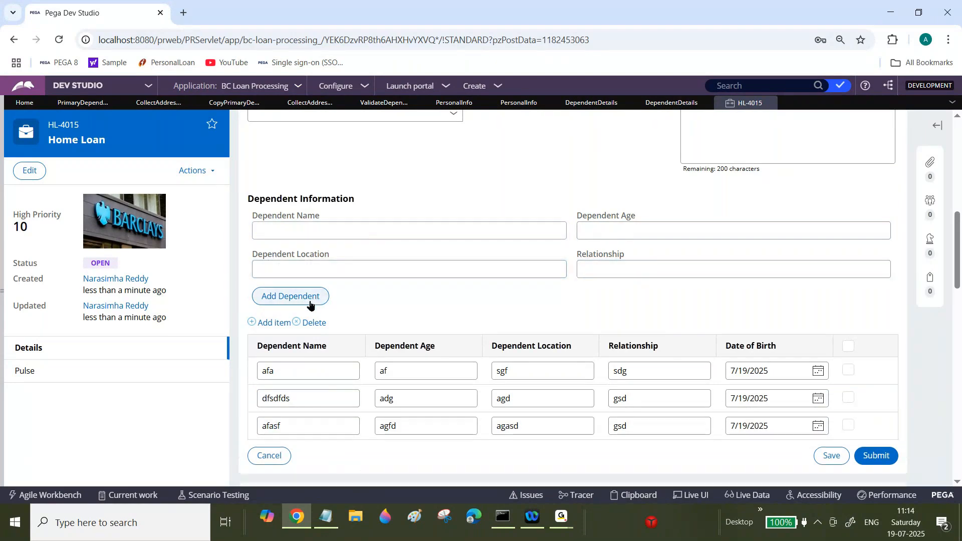
Step: Select all three dependent rows and submit the form to test the validation
{"action": "left_click", "coordinate": [849, 371]}
{"action": "left_click", "coordinate": [848, 398]}
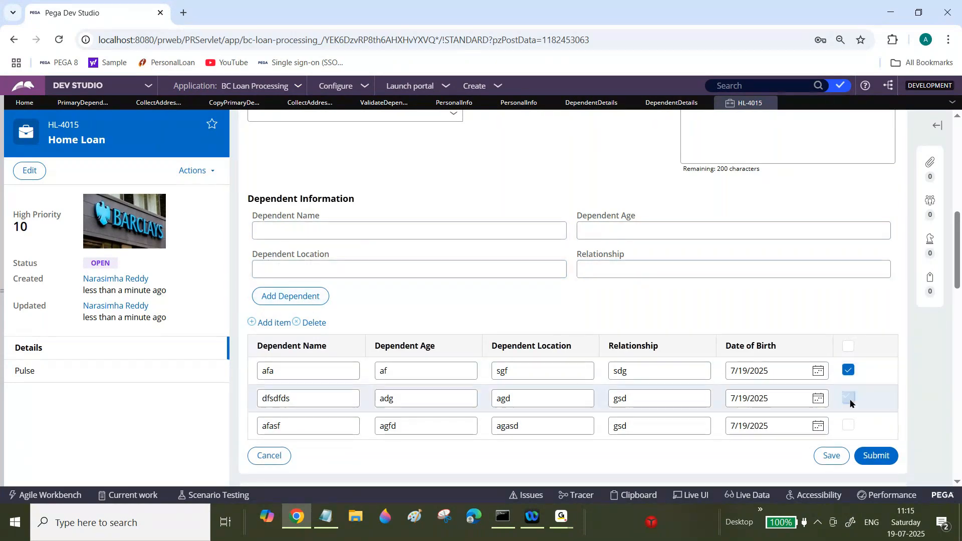
{"action": "left_click", "coordinate": [849, 426]}
{"action": "left_click", "coordinate": [885, 457]}
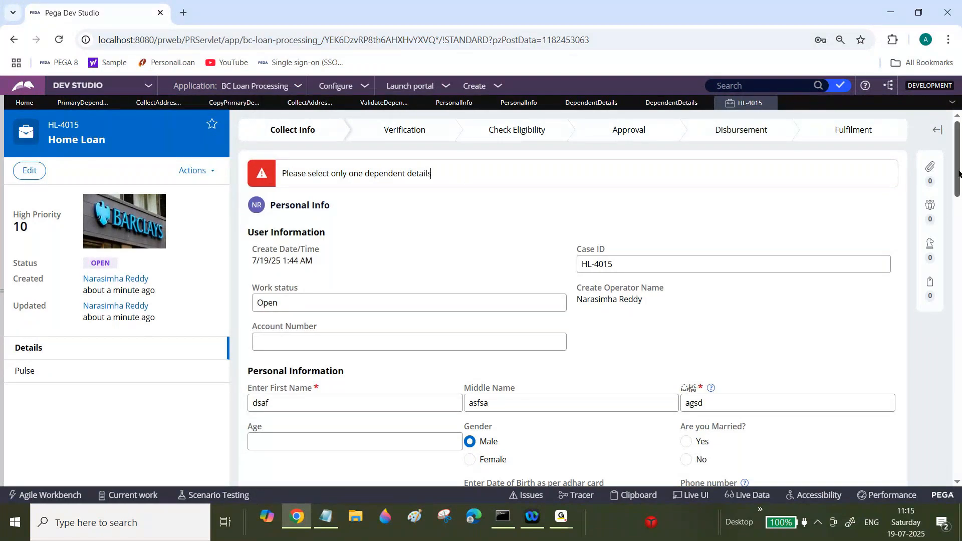
Step: Leave only the second dependent row selected and submit the form
{"action": "left_click_drag", "start_coordinate": [958, 173], "coordinate": [958, 293]}
{"action": "left_click", "coordinate": [848, 257]}
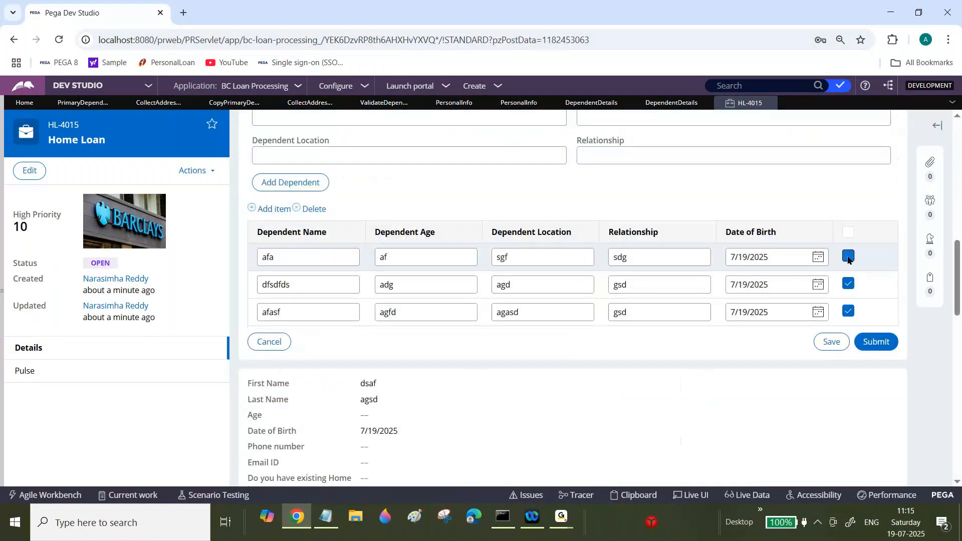
{"action": "left_click", "coordinate": [848, 311]}
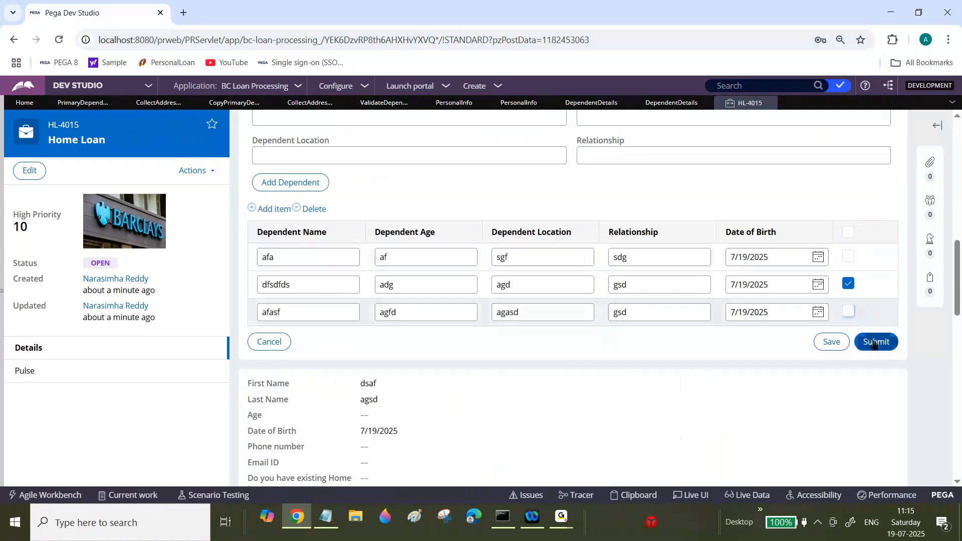
{"action": "left_click", "coordinate": [874, 342]}
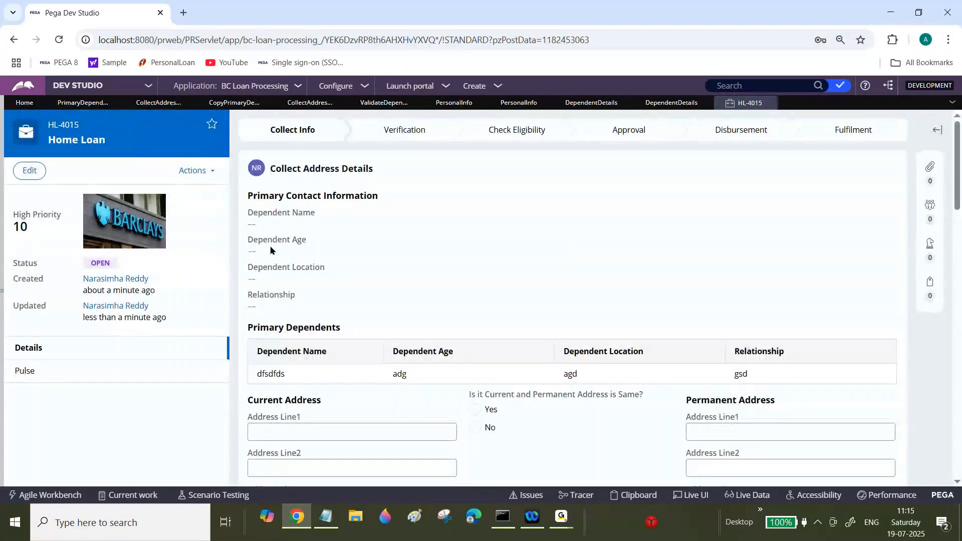
{"action": "left_click", "coordinate": [565, 519]}
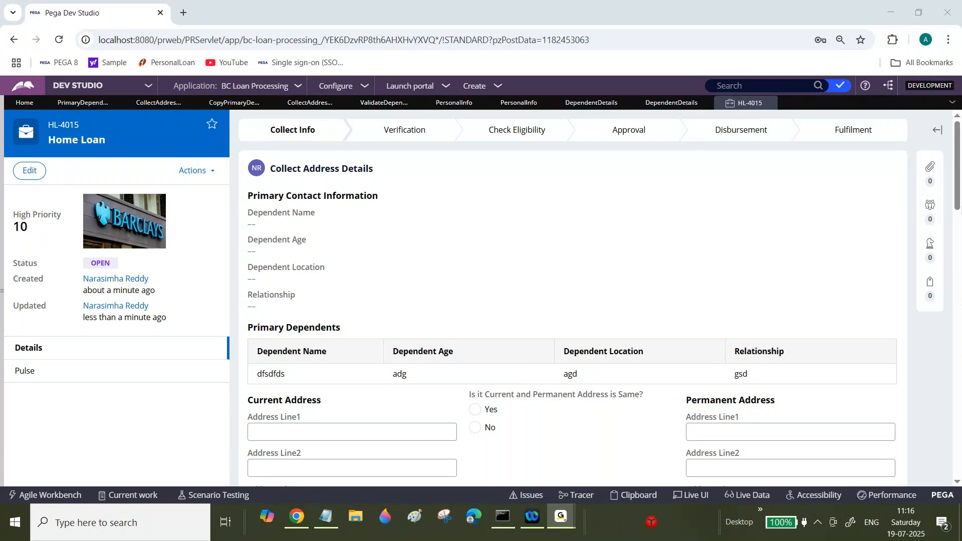
{"action": "left_click", "coordinate": [298, 519]}
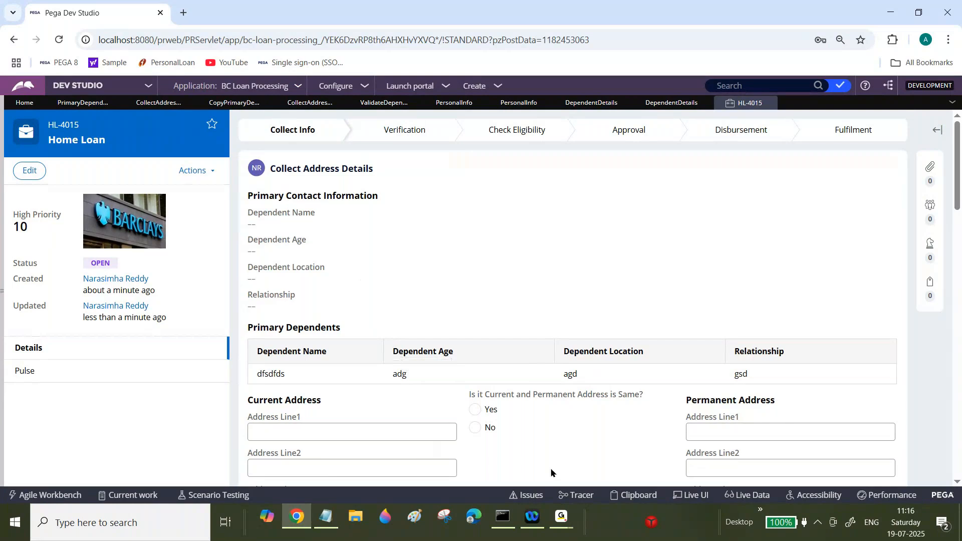
{"action": "left_click", "coordinate": [560, 519]}
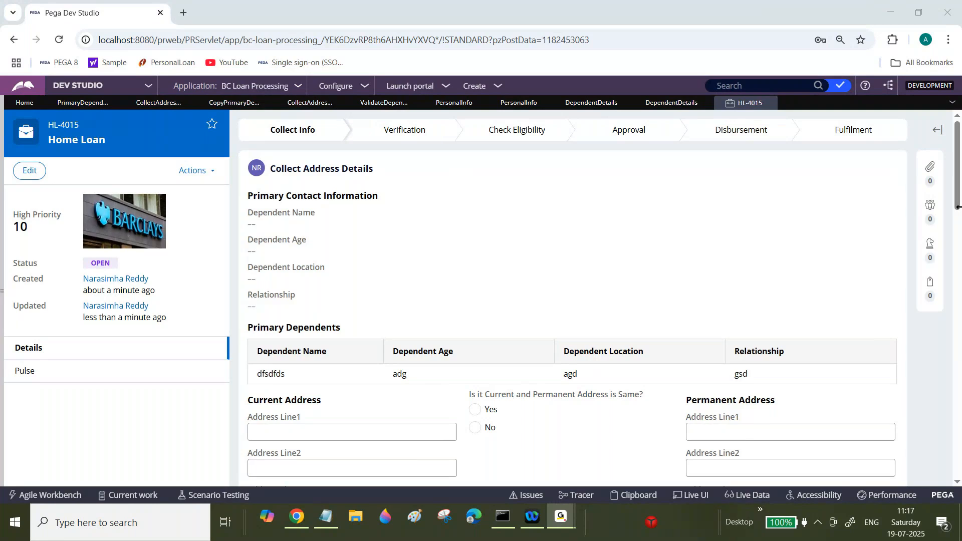
{"action": "left_click", "coordinate": [297, 517]}
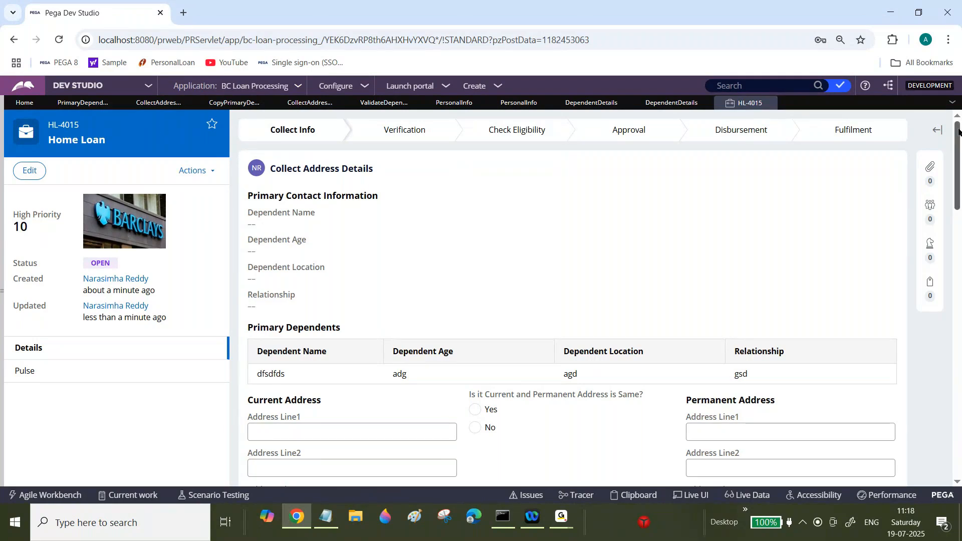
{"action": "left_click_drag", "start_coordinate": [958, 131], "coordinate": [959, 175]}
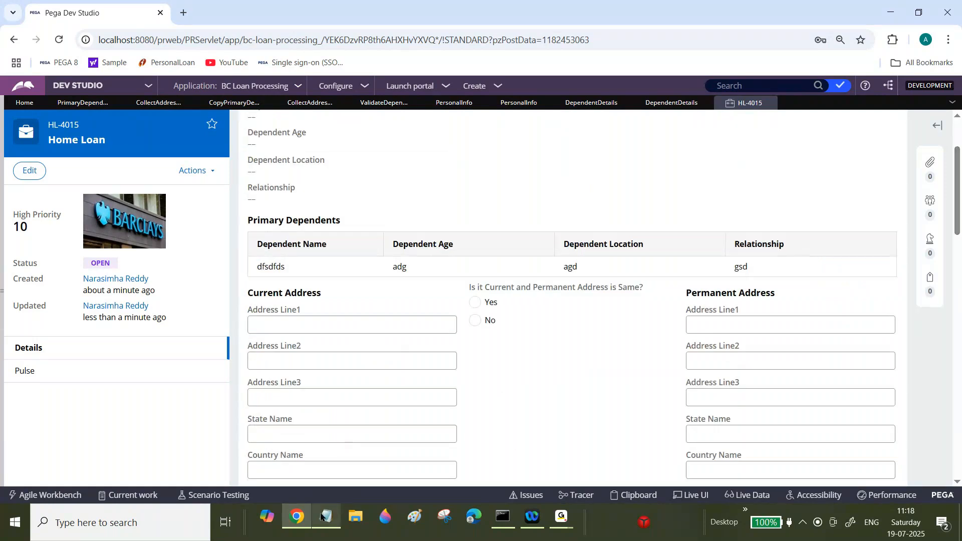
Step: Switch to Notepad and write the sample page line SamplePage.FirstName=Kiran below the assignment list
{"action": "left_click", "coordinate": [324, 516]}
{"action": "left_click_drag", "start_coordinate": [960, 313], "coordinate": [959, 449]}
{"action": "left_click", "coordinate": [350, 376]}
{"action": "key", "text": "Return"}
{"action": "key", "text": "Return"}
{"action": "key", "text": "Return"}
{"action": "type", "text": "Samp"}
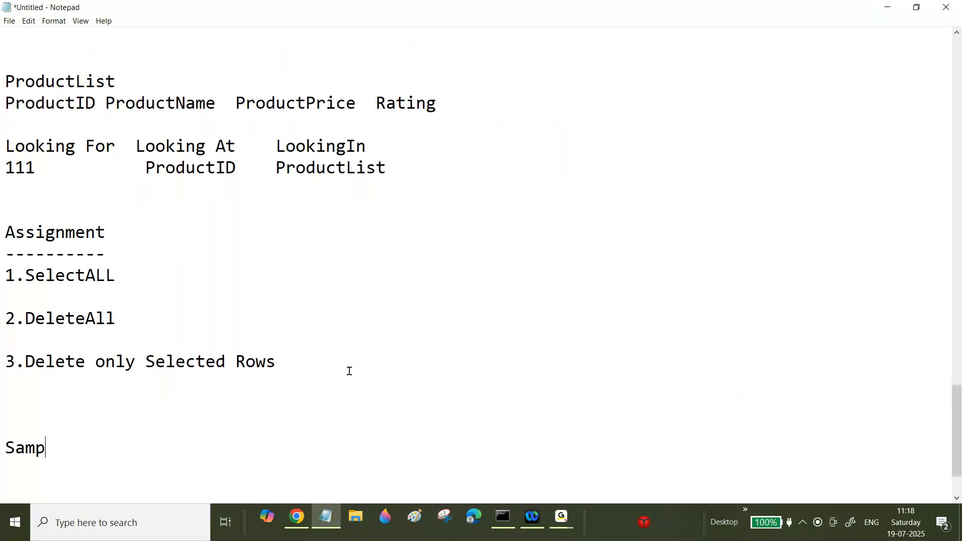
{"action": "type", "text": "lePage"}
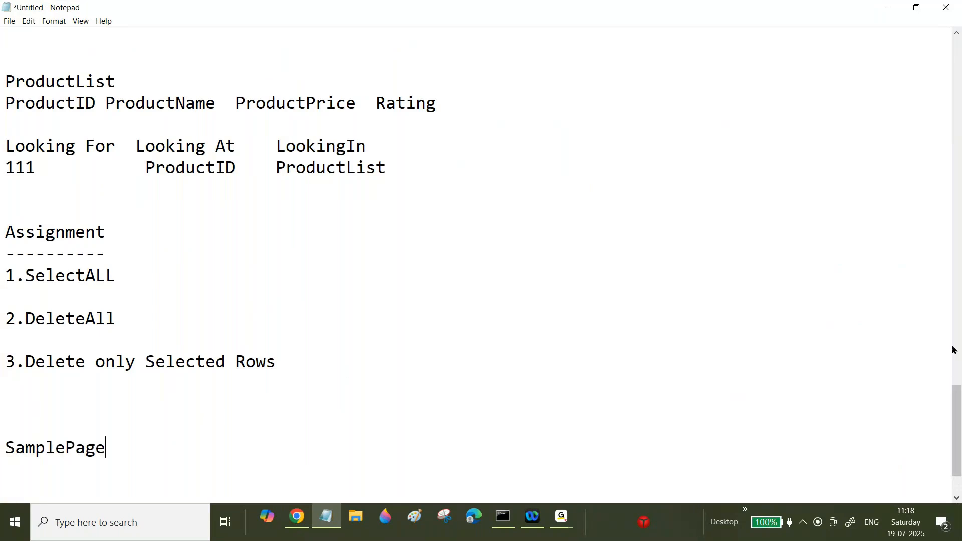
{"action": "left_click_drag", "start_coordinate": [960, 411], "coordinate": [960, 429]}
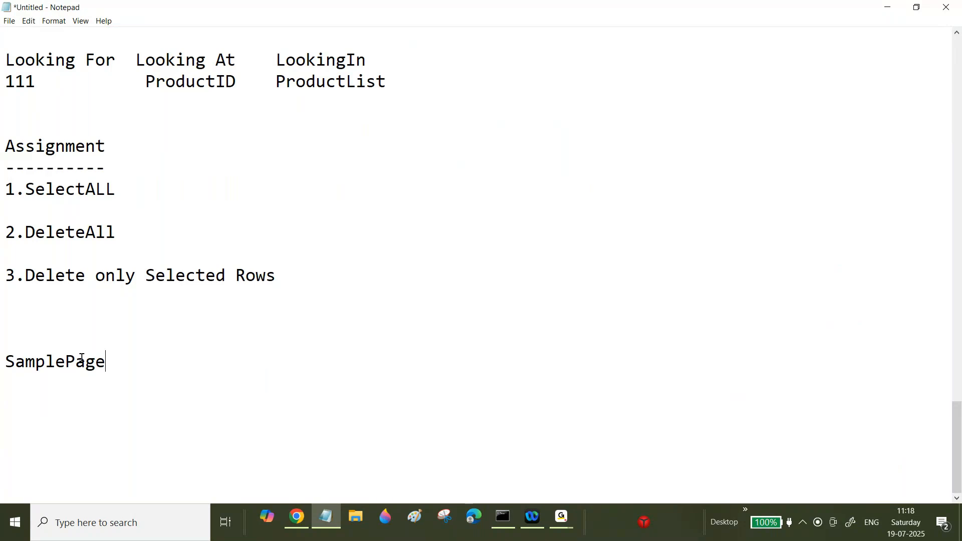
{"action": "type", "text": ".FirstName=="}
{"action": "key", "text": "BackSpace"}
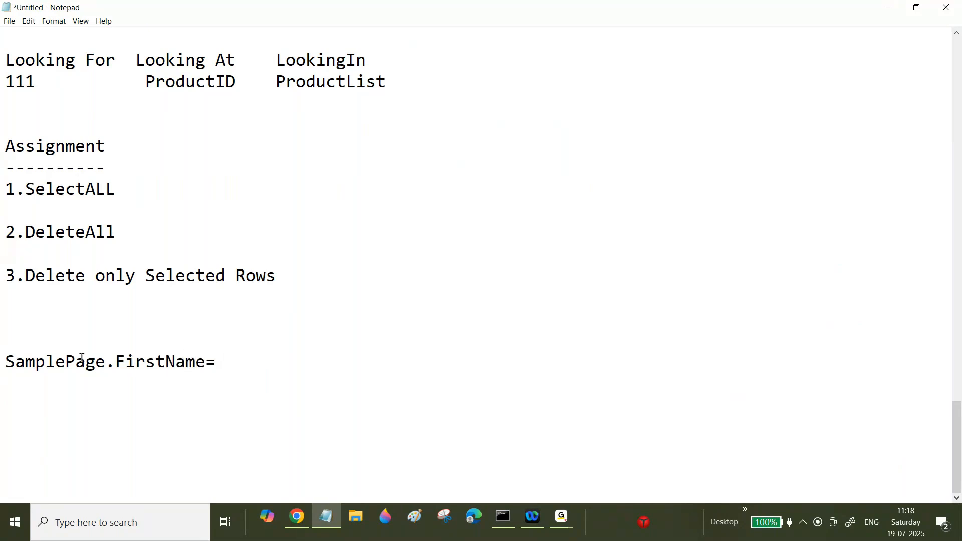
{"action": "type", "text": "Kiran"}
{"action": "key", "text": "Return"}
Step: Add the lines SamplePafe.LastName==Kumar and Samplepage.Age=23
{"action": "type", "text": "Samoe"}
{"action": "key", "text": "BackSpace"}
{"action": "key", "text": "BackSpace"}
{"action": "type", "text": "pleP"}
{"action": "type", "text": "afe.LastName"}
{"action": "type", "text": "--"}
{"action": "key", "text": "BackSpace"}
{"action": "key", "text": "BackSpace"}
{"action": "type", "text": "=="}
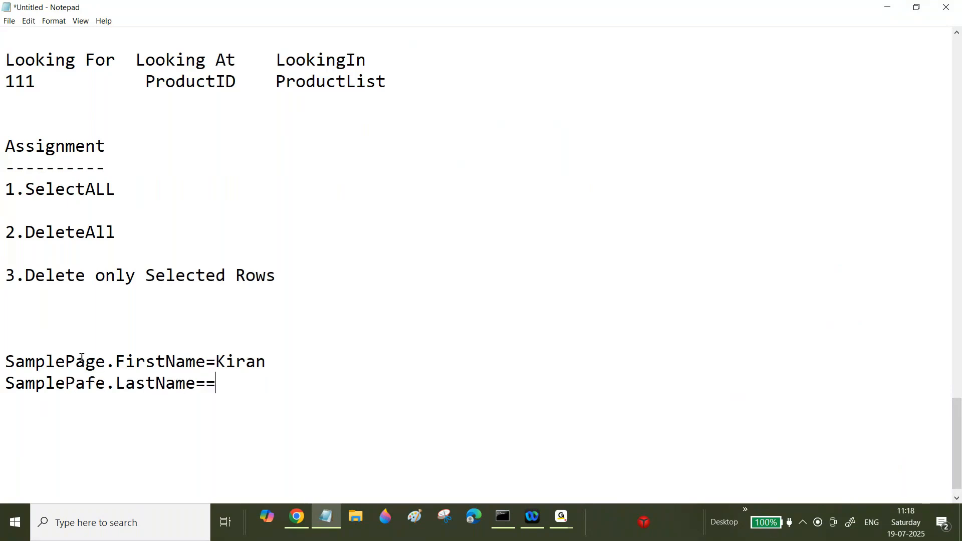
{"action": "type", "text": "R"}
{"action": "key", "text": "BackSpace"}
{"action": "type", "text": "Kumar"}
{"action": "key", "text": "Return"}
{"action": "type", "text": "Sa"}
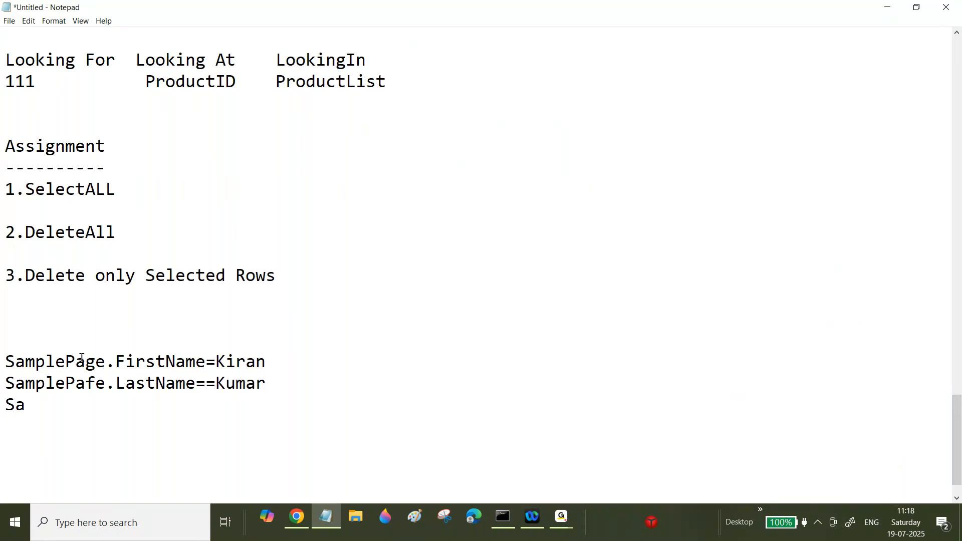
{"action": "type", "text": "mplepage.Age=23"}
{"action": "key", "text": "Return"}
Step: Add the line SamplePage.Address=Chennai
{"action": "type", "text": "Sam"}
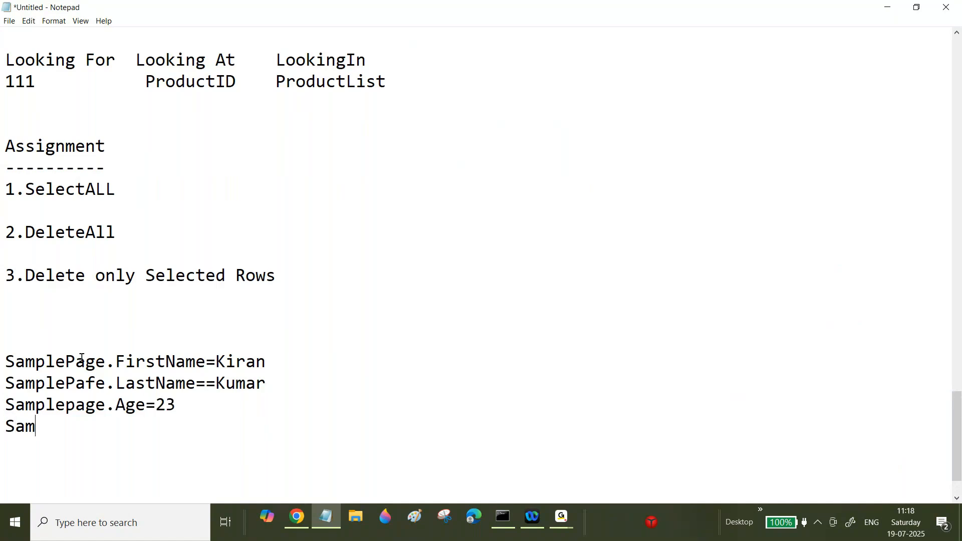
{"action": "type", "text": "plePage."}
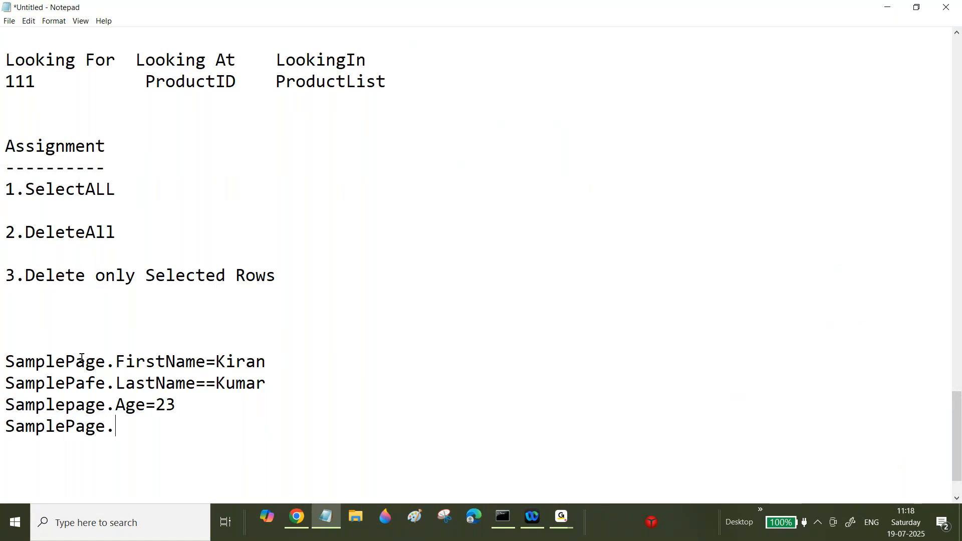
{"action": "type", "text": "Addres"}
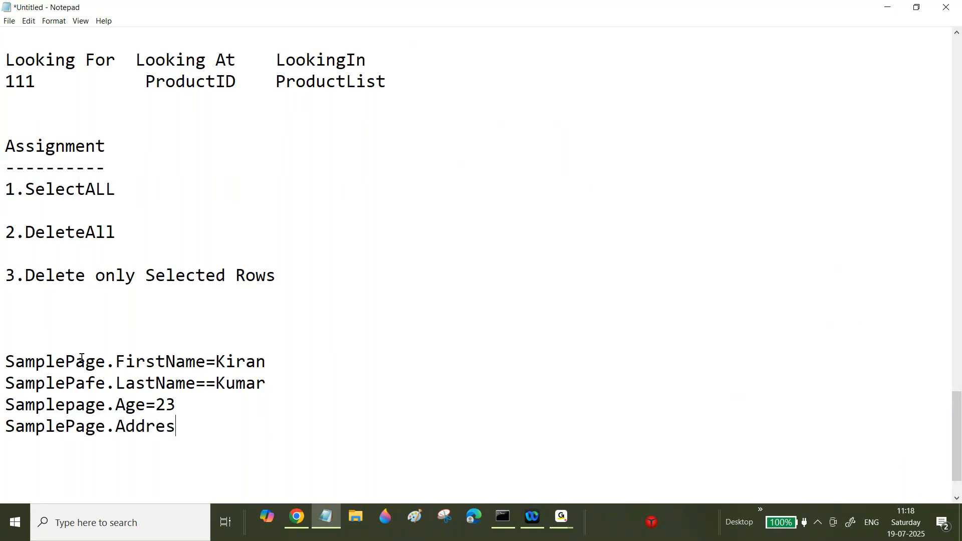
{"action": "type", "text": "s=Chennai"}
{"action": "key", "text": "Return"}
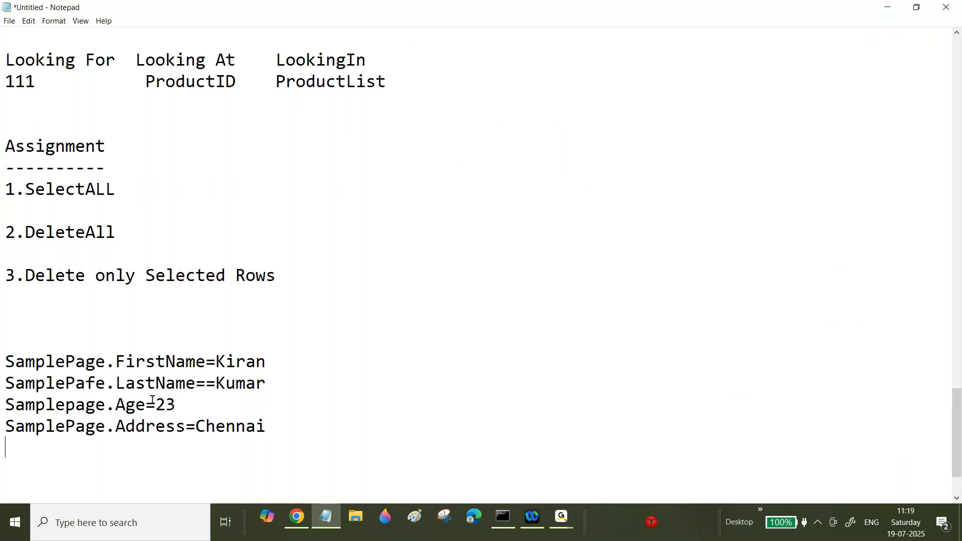
Step: Correct SamplePafe to SamplePage in the last name line
{"action": "left_click", "coordinate": [103, 384]}
{"action": "key", "text": "BackSpace"}
{"action": "key", "text": "BackSpace"}
{"action": "type", "text": "g"}
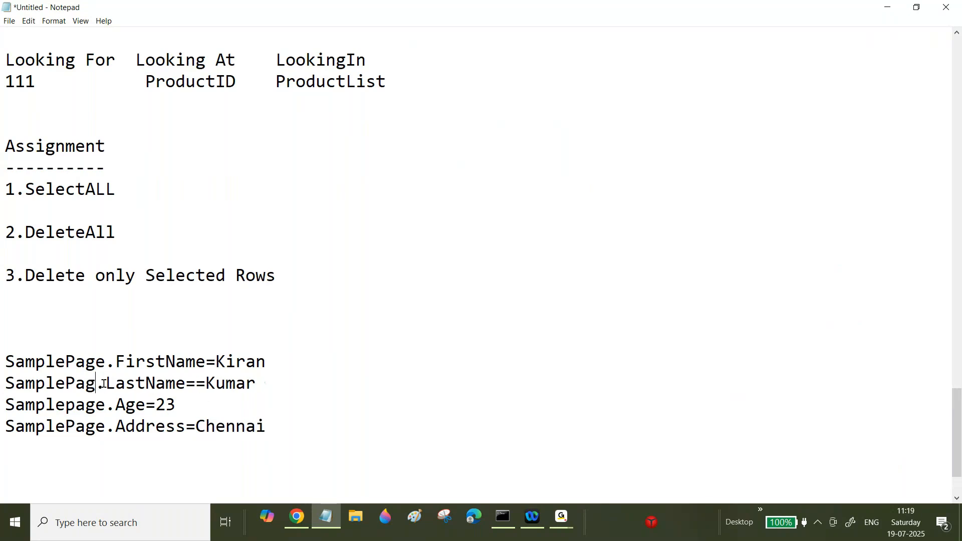
{"action": "type", "text": "e"}
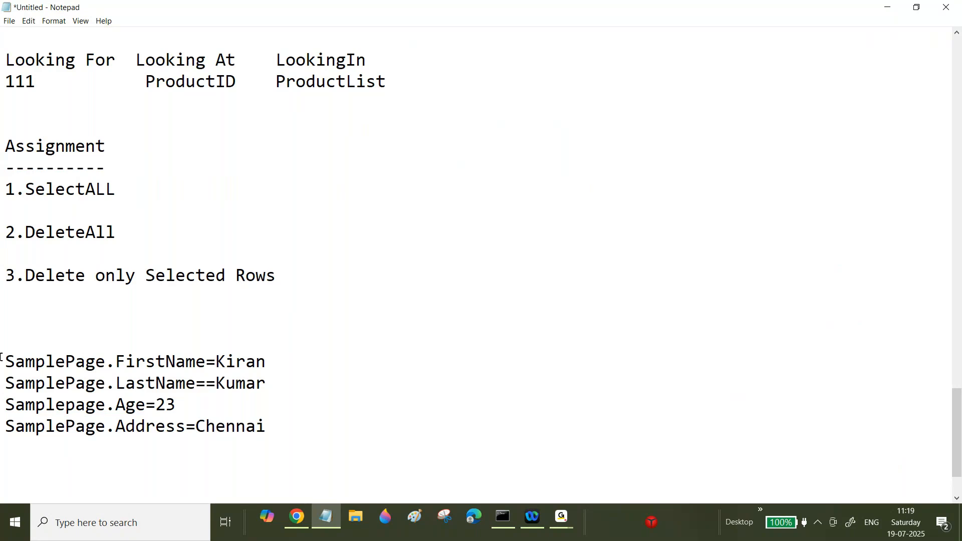
Step: Add a DependentList heading below the sample page lines
{"action": "left_click_drag", "start_coordinate": [115, 362], "coordinate": [202, 376]}
{"action": "left_click_drag", "start_coordinate": [33, 362], "coordinate": [283, 424]}
{"action": "left_click", "coordinate": [290, 424]}
{"action": "key", "text": "Return"}
{"action": "key", "text": "Return"}
{"action": "type", "text": "Dependen"}
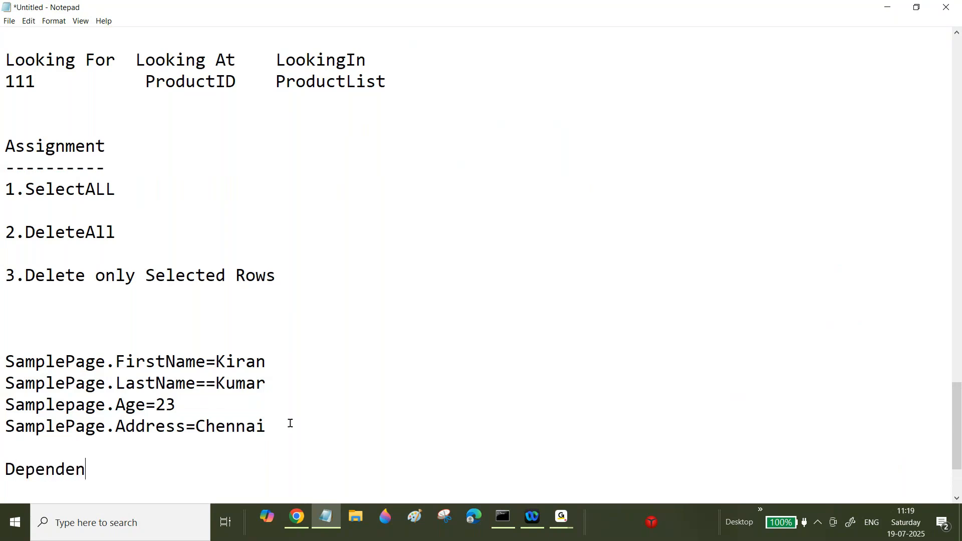
{"action": "type", "text": "y"}
{"action": "key", "text": "BackSpace"}
{"action": "type", "text": "tList"}
{"action": "key", "text": "Return"}
Step: Add an indented DependentList(1) line under the heading
{"action": "type", "text": "DependentList"}
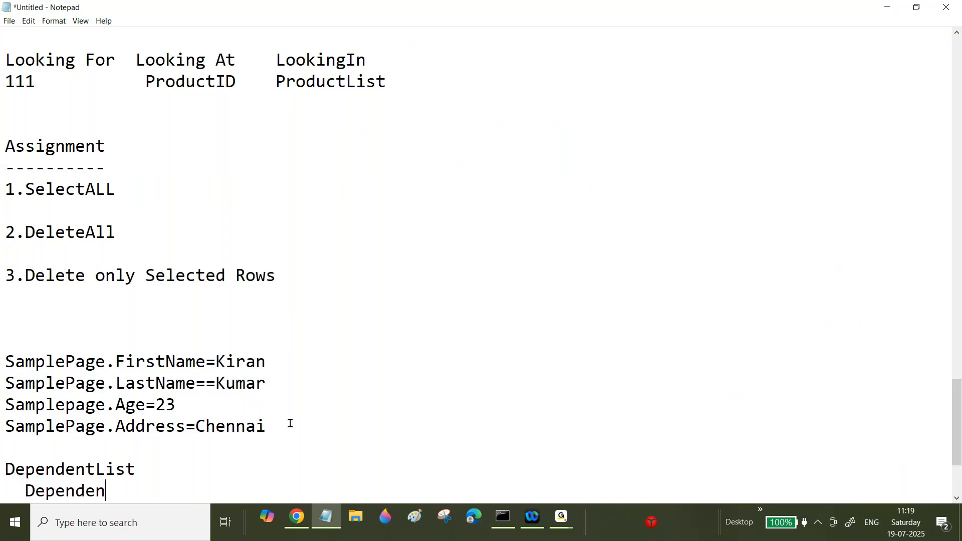
{"action": "type", "text": "(1)"}
{"action": "key", "text": "Left"}
{"action": "type", "text": "1"}
{"action": "key", "text": "Right"}
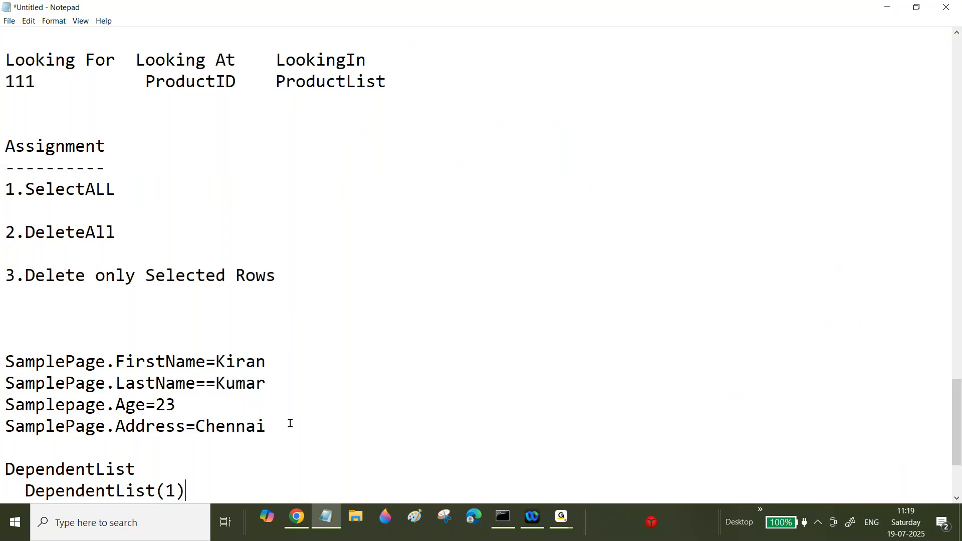
Step: Duplicate the DependentList(1) line three times
{"action": "scroll", "coordinate": [291, 423], "scroll_direction": "down", "scroll_amount": 1}
{"action": "left_click_drag", "start_coordinate": [24, 469], "coordinate": [196, 469]}
{"action": "key", "text": "ctrl+c"}
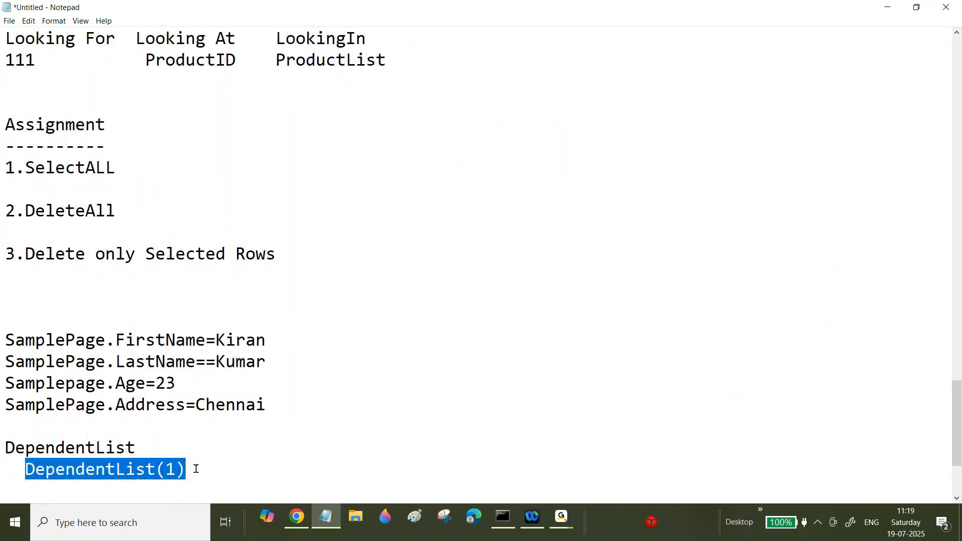
{"action": "left_click", "coordinate": [196, 469]}
{"action": "key", "text": "Return"}
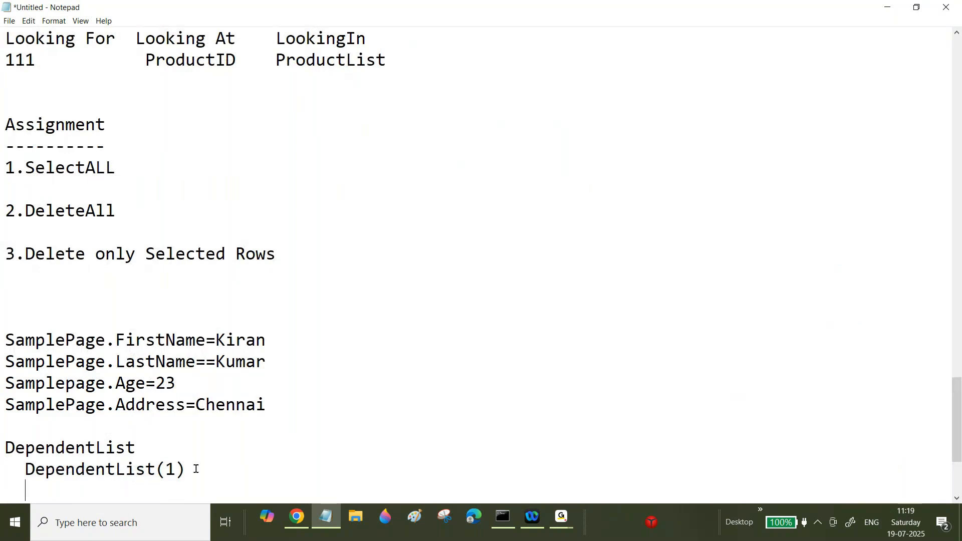
{"action": "key", "text": "ctrl+v"}
{"action": "key", "text": "Return"}
{"action": "key", "text": "ctrl+v"}
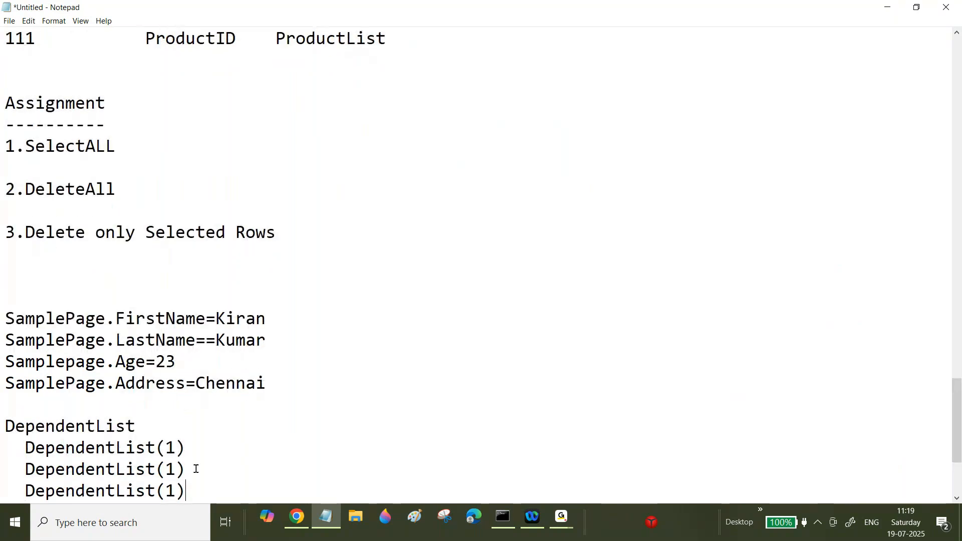
{"action": "key", "text": "Return"}
{"action": "key", "text": "ctrl+v"}
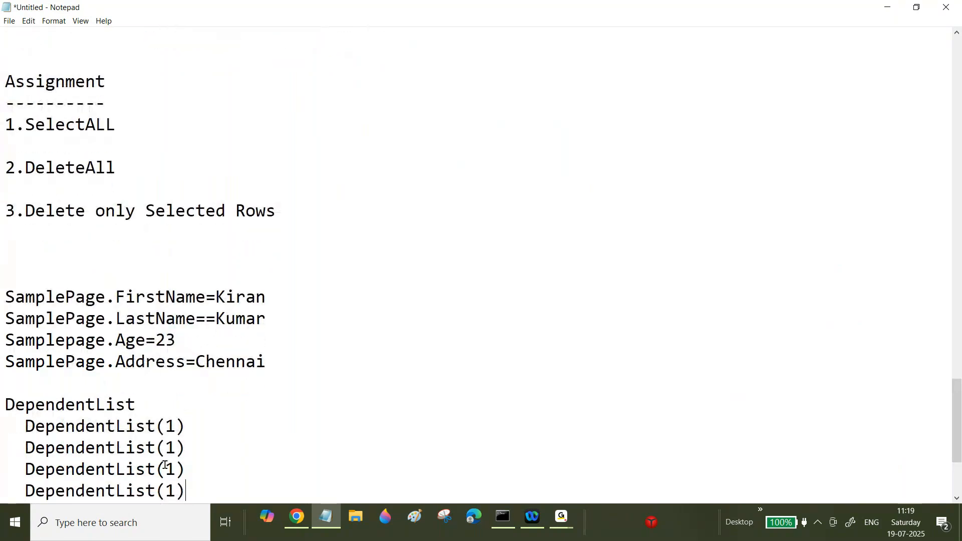
Step: Renumber the copied lines to DependentList(2), DependentList(3) and DependentList(4)
{"action": "left_click_drag", "start_coordinate": [174, 490], "coordinate": [166, 488]}
{"action": "type", "text": "4"}
{"action": "left_click_drag", "start_coordinate": [175, 469], "coordinate": [167, 469]}
{"action": "type", "text": "3"}
{"action": "left_click_drag", "start_coordinate": [175, 447], "coordinate": [167, 448]}
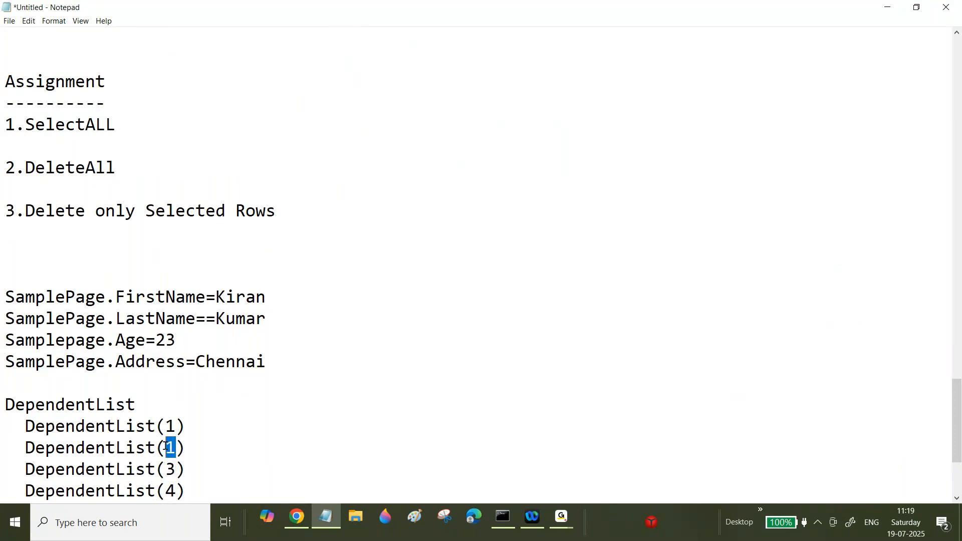
{"action": "type", "text": "3"}
{"action": "key", "text": "BackSpace"}
{"action": "type", "text": "2"}
{"action": "scroll", "coordinate": [166, 446], "scroll_direction": "down", "scroll_amount": 3}
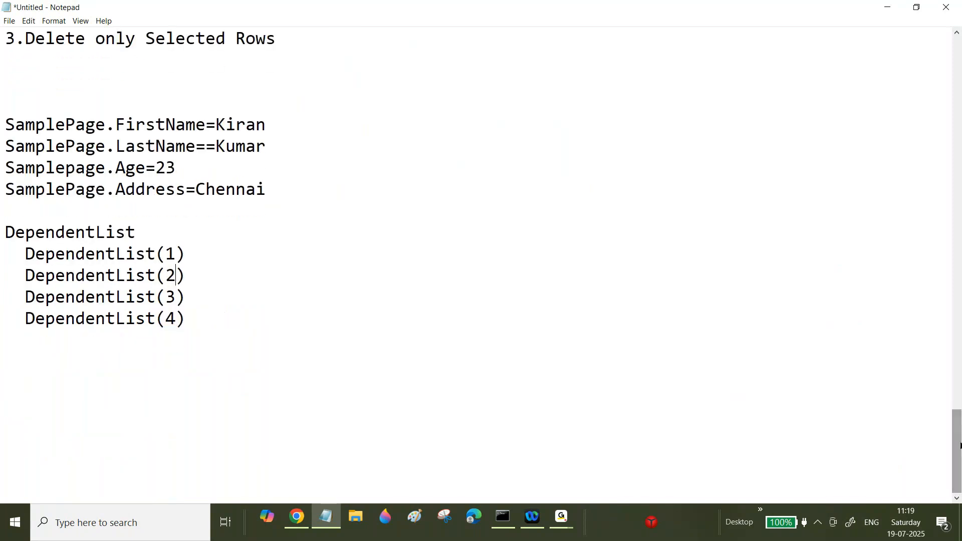
Step: Label DependentList(1) as :Ravi and DependentList(2) as :Pavani
{"action": "left_click_drag", "start_coordinate": [164, 318], "coordinate": [178, 319]}
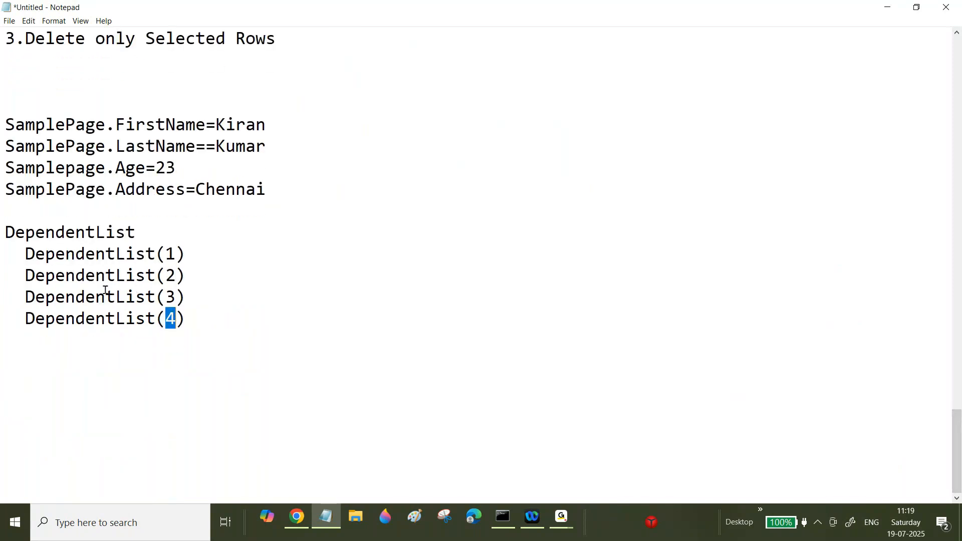
{"action": "left_click_drag", "start_coordinate": [26, 254], "coordinate": [193, 303]}
{"action": "left_click", "coordinate": [200, 251]}
{"action": "type", "text": "Ravi"}
{"action": "left_click", "coordinate": [198, 278]}
{"action": "type", "text": ":"}
{"action": "key", "text": "BackSpace"}
{"action": "type", "text": ":OP"}
{"action": "key", "text": "BackSpace"}
{"action": "key", "text": "BackSpace"}
{"action": "type", "text": "Pavani"}
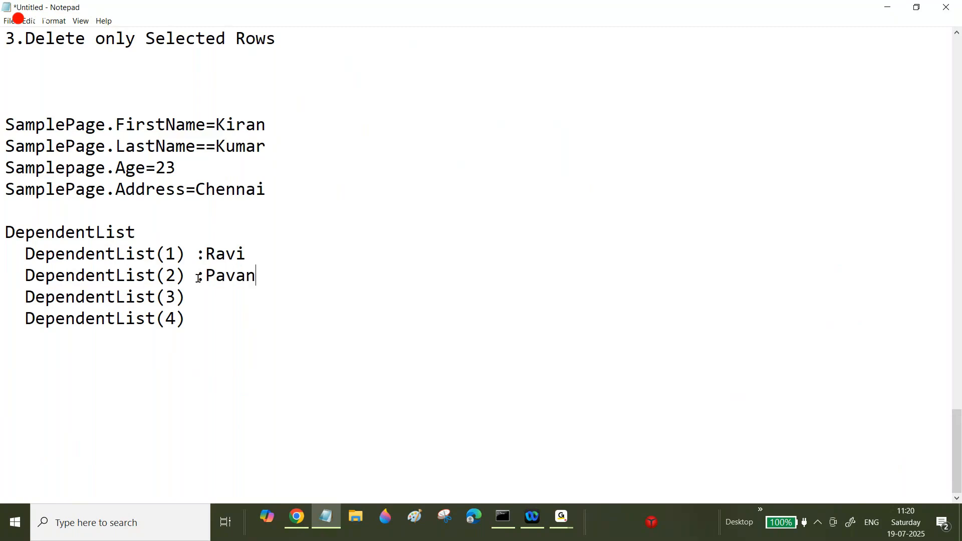
{"action": "left_click", "coordinate": [202, 296]}
{"action": "type", "text": ":Gowtham"}
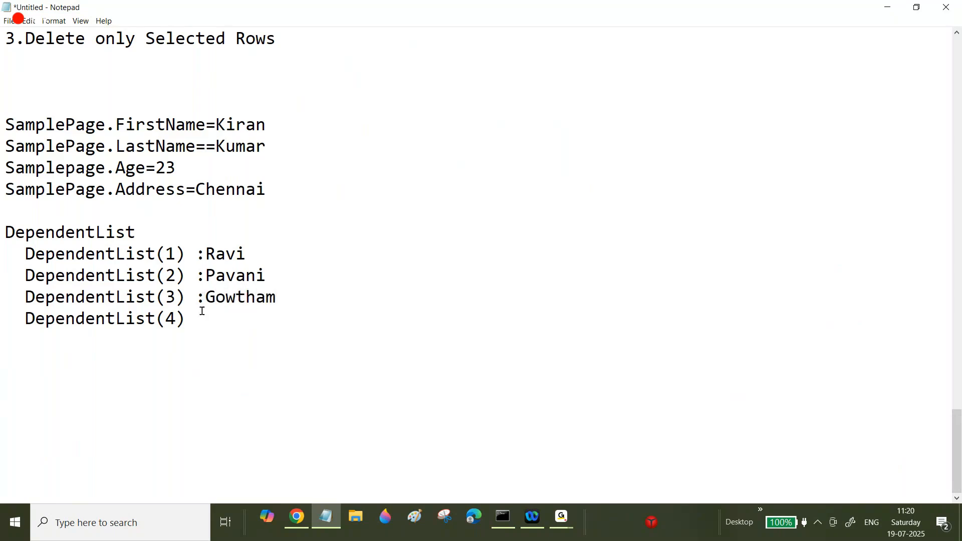
{"action": "left_click", "coordinate": [203, 322]}
{"action": "type", "text": ":Anil kumar"}
{"action": "key", "text": "Return"}
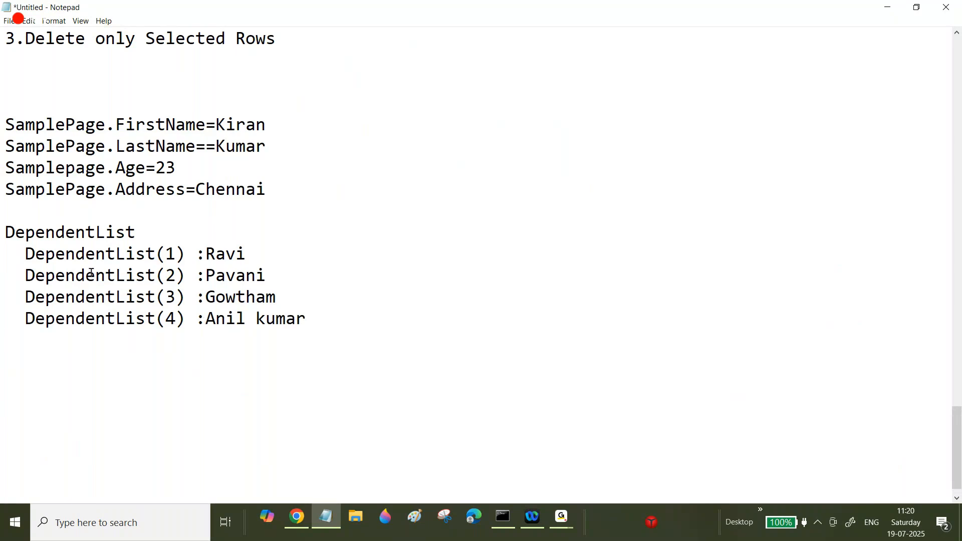
{"action": "left_click_drag", "start_coordinate": [206, 297], "coordinate": [286, 299]}
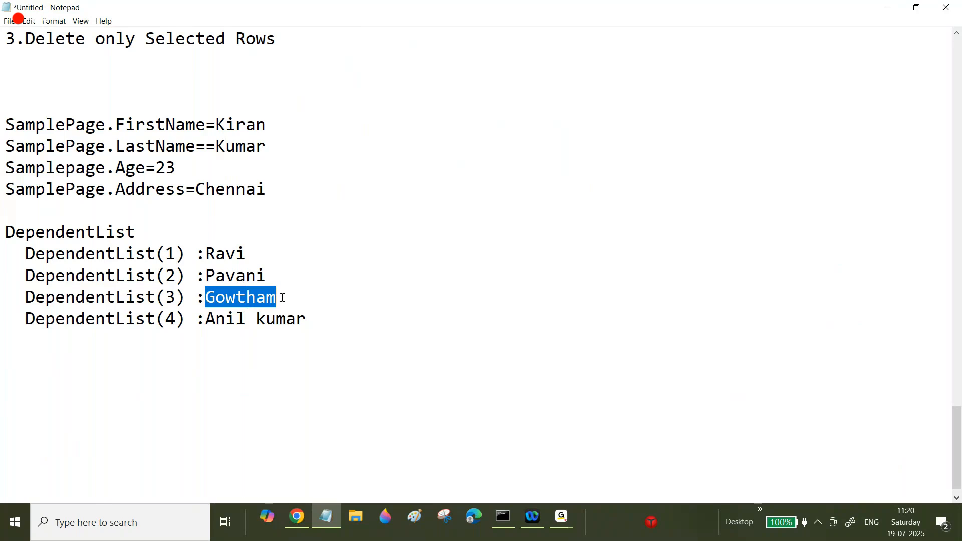
{"action": "left_click", "coordinate": [320, 317]}
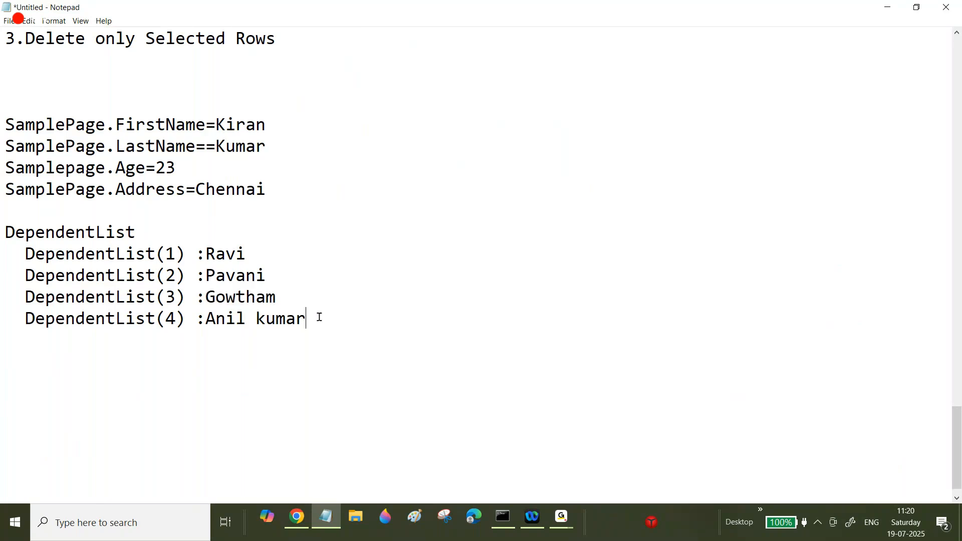
Step: Below the list, write the property reference DependentList(3).DependentName
{"action": "key", "text": "Return"}
{"action": "key", "text": "Return"}
{"action": "left_click_drag", "start_coordinate": [25, 297], "coordinate": [185, 297]}
{"action": "key", "text": "ctrl+c"}
{"action": "left_click", "coordinate": [31, 375]}
{"action": "key", "text": "ctrl+v"}
{"action": "type", "text": ".De"}
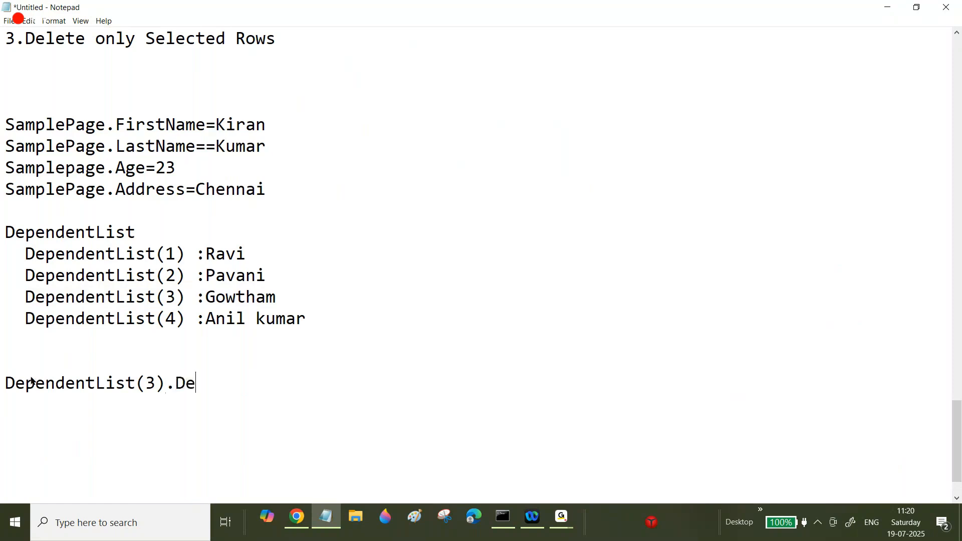
{"action": "type", "text": "penden"}
{"action": "left_click_drag", "start_coordinate": [145, 383], "coordinate": [154, 385]}
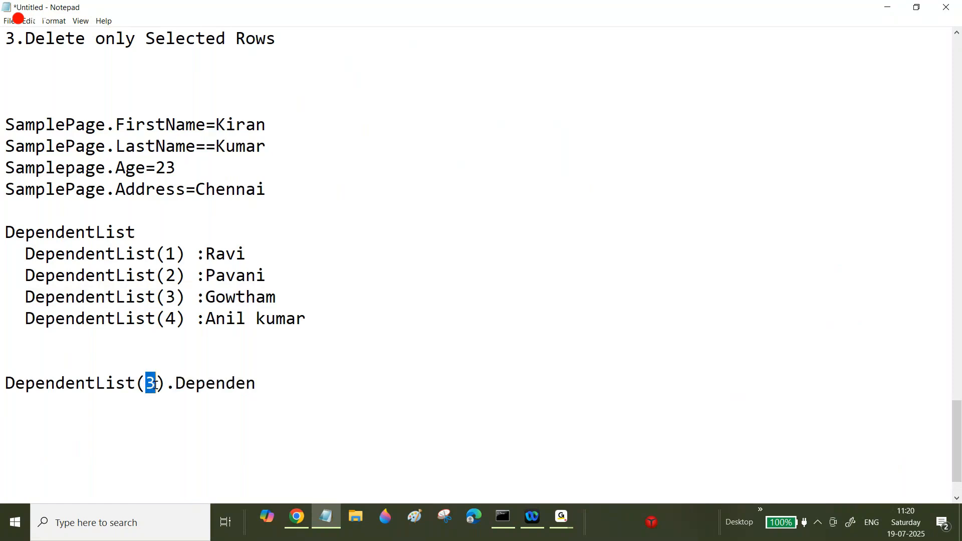
{"action": "left_click", "coordinate": [253, 385]}
{"action": "type", "text": "tName"}
{"action": "key", "text": "Return"}
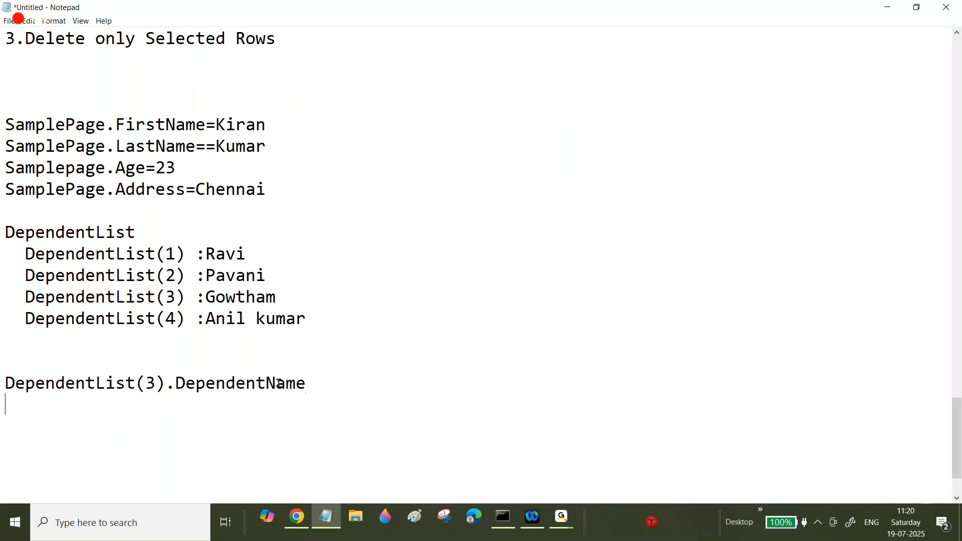
Step: Add a second reference line reading DependentList(3).DependentAge
{"action": "left_click", "coordinate": [310, 363], "text": "shift"}
{"action": "key", "text": "ctrl+c"}
{"action": "left_click", "coordinate": [314, 384]}
{"action": "key", "text": "Return"}
{"action": "key", "text": "ctrl+v"}
{"action": "key", "text": "BackSpace"}
{"action": "key", "text": "BackSpace"}
{"action": "key", "text": "BackSpace"}
{"action": "key", "text": "BackSpace"}
{"action": "type", "text": "Age"}
{"action": "key", "text": "Return"}
Step: Add a third reference line reading DependentList(3).DependentLocation
{"action": "key", "text": "ctrl+v"}
{"action": "key", "text": "BackSpace"}
{"action": "key", "text": "BackSpace"}
{"action": "key", "text": "BackSpace"}
{"action": "key", "text": "BackSpace"}
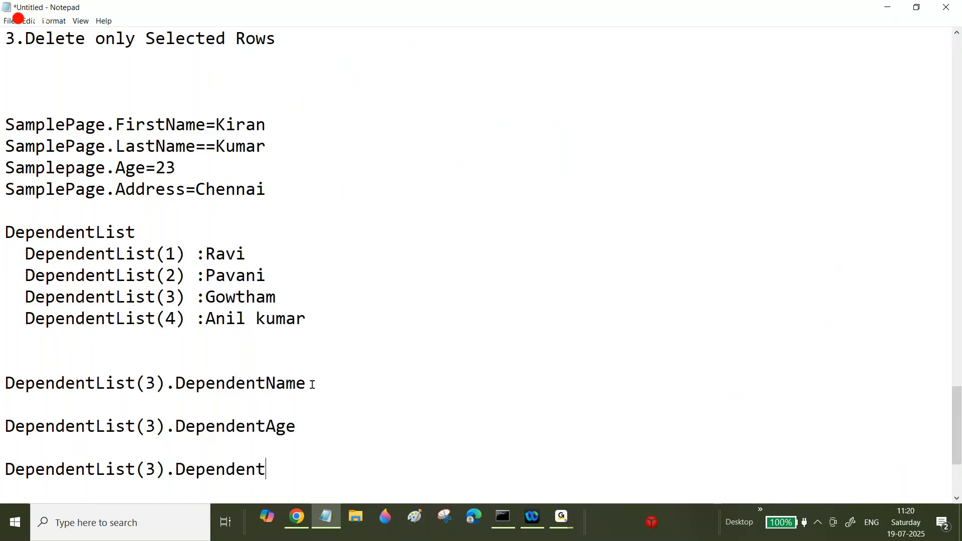
{"action": "type", "text": "Location"}
Step: Add a fourth reference line reading DependentList(3).Relationshop
{"action": "key", "text": "Return"}
{"action": "key", "text": "Return"}
{"action": "key", "text": "ctrl+v"}
{"action": "key", "text": "BackSpace"}
{"action": "key", "text": "BackSpace"}
{"action": "key", "text": "BackSpace"}
{"action": "key", "text": "BackSpace"}
{"action": "key", "text": "BackSpace"}
{"action": "key", "text": "BackSpace"}
{"action": "key", "text": "BackSpace"}
{"action": "key", "text": "BackSpace"}
{"action": "key", "text": "BackSpace"}
{"action": "key", "text": "BackSpace"}
{"action": "key", "text": "BackSpace"}
{"action": "key", "text": "BackSpace"}
{"action": "key", "text": "BackSpace"}
{"action": "type", "text": "Relationshop"}
{"action": "left_click", "coordinate": [15, 451]}
{"action": "key", "text": "BackSpace"}
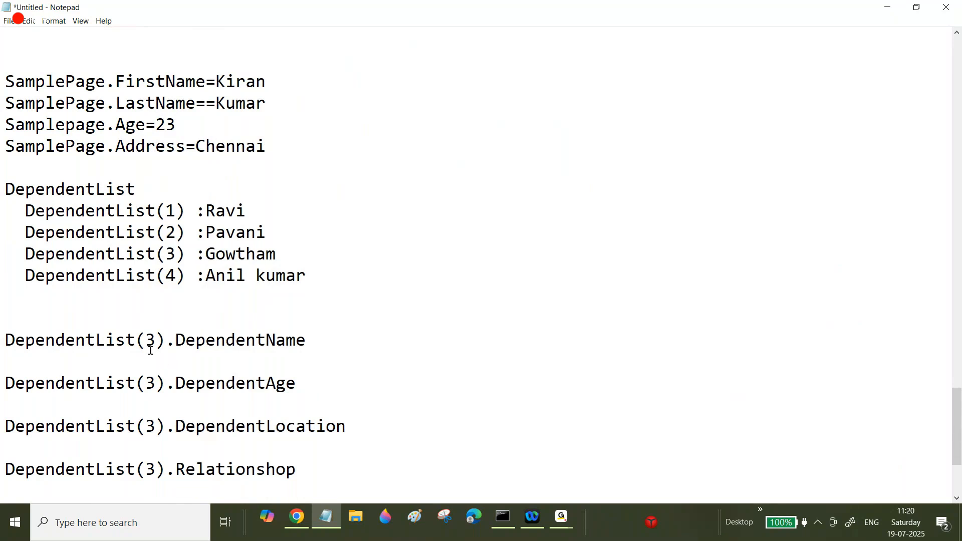
Step: Examine the index 3 in each property reference against the numbered DependentList entries
{"action": "left_click_drag", "start_coordinate": [145, 340], "coordinate": [154, 344]}
{"action": "left_click_drag", "start_coordinate": [146, 384], "coordinate": [154, 384]}
{"action": "left_click_drag", "start_coordinate": [145, 427], "coordinate": [166, 426]}
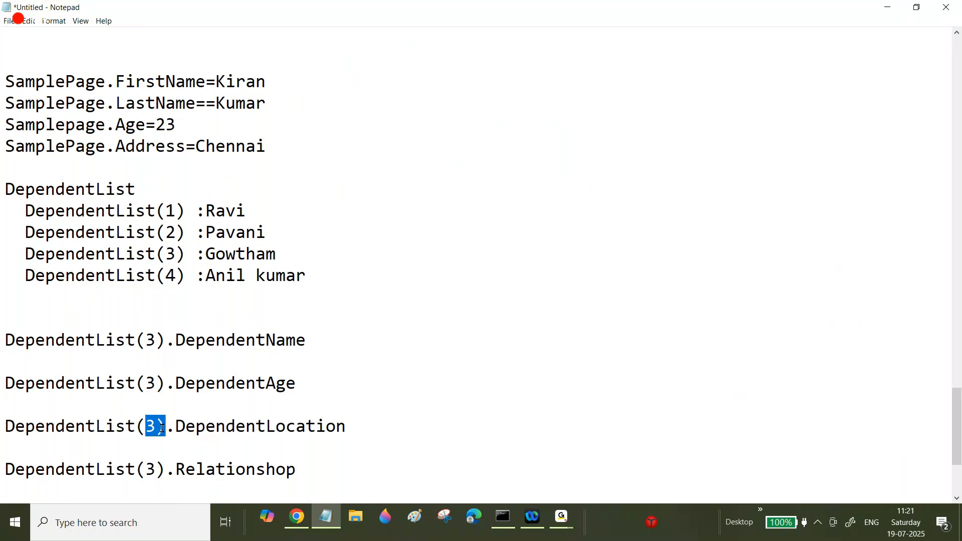
{"action": "left_click", "coordinate": [156, 427]}
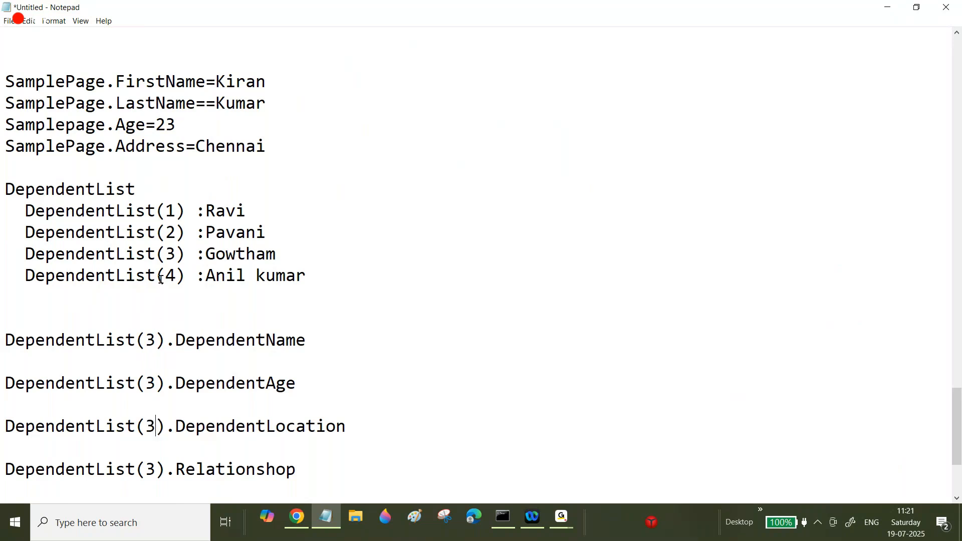
{"action": "left_click_drag", "start_coordinate": [144, 340], "coordinate": [156, 340]}
{"action": "left_click_drag", "start_coordinate": [166, 275], "coordinate": [176, 276]}
{"action": "left_click_drag", "start_coordinate": [145, 340], "coordinate": [157, 340]}
{"action": "left_click_drag", "start_coordinate": [305, 469], "coordinate": [1, 318]}
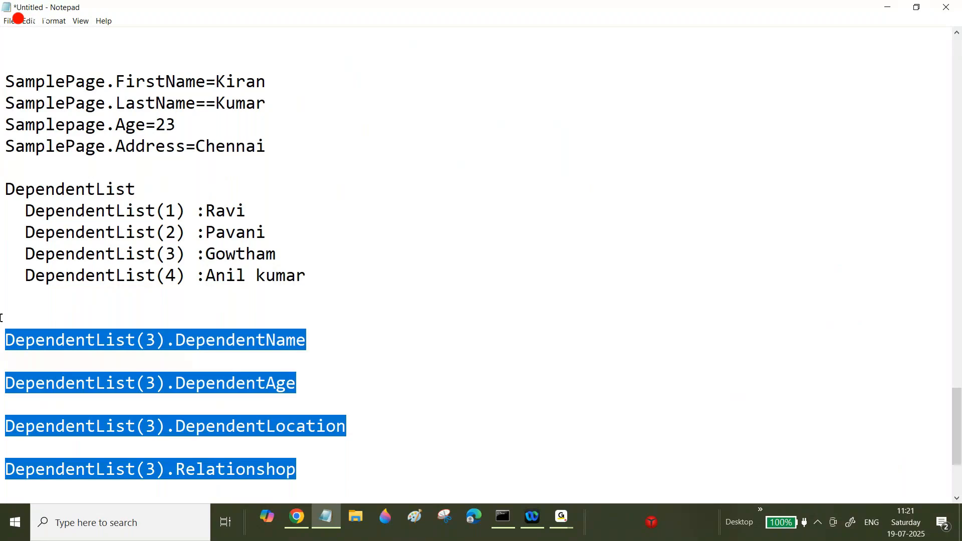
{"action": "left_click_drag", "start_coordinate": [143, 340], "coordinate": [153, 341]}
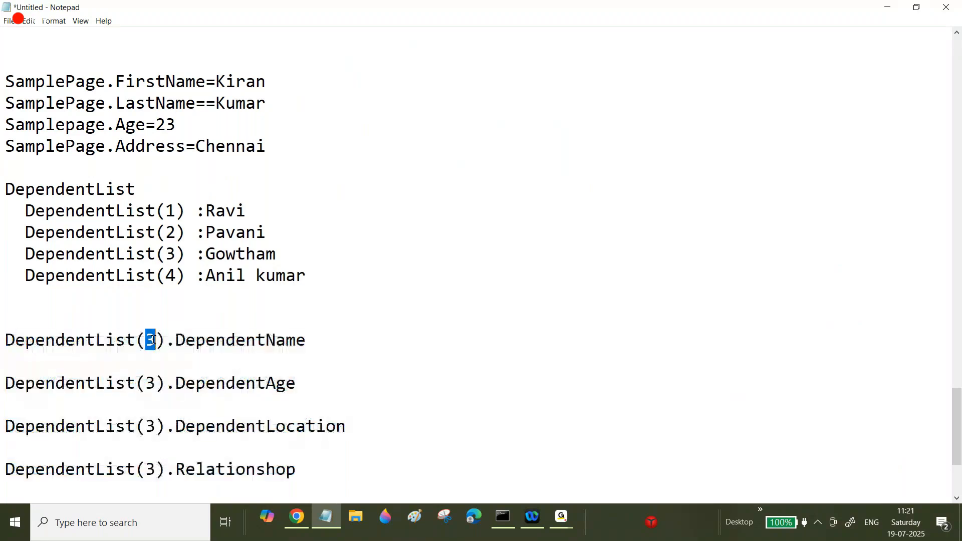
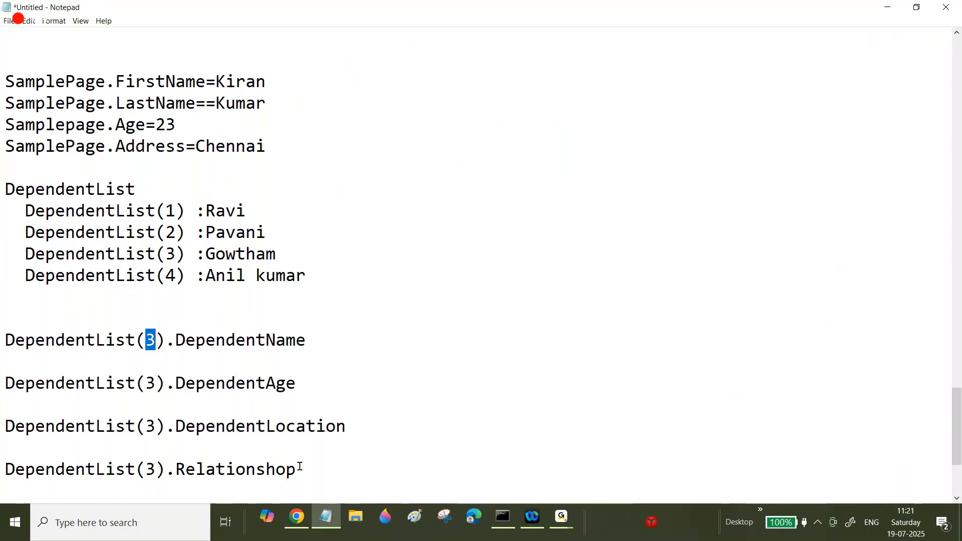
Step: Scroll the notes to the IndexInPageList section and select its heading
{"action": "left_click_drag", "start_coordinate": [300, 467], "coordinate": [75, 342]}
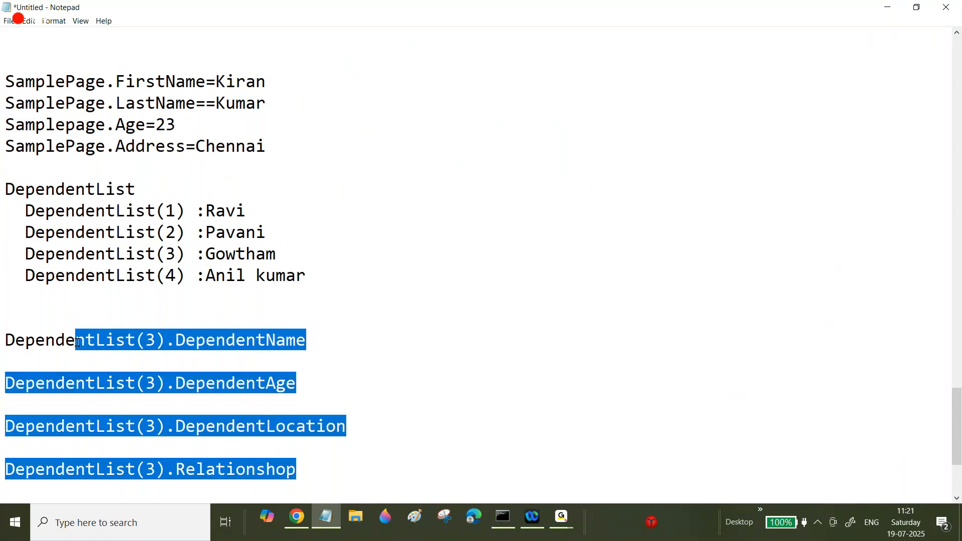
{"action": "left_click", "coordinate": [145, 344]}
{"action": "left_click_drag", "start_coordinate": [956, 418], "coordinate": [958, 233]}
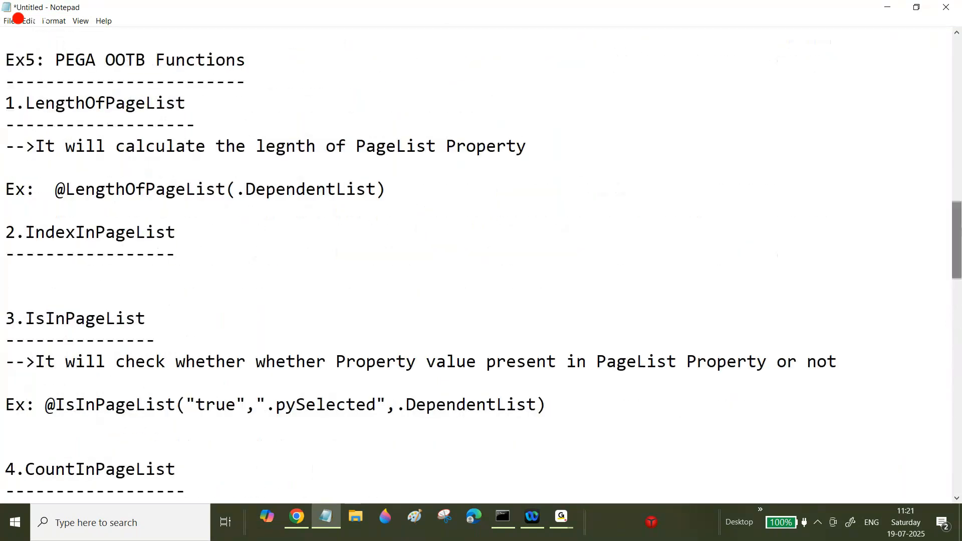
{"action": "double_click", "coordinate": [100, 232]}
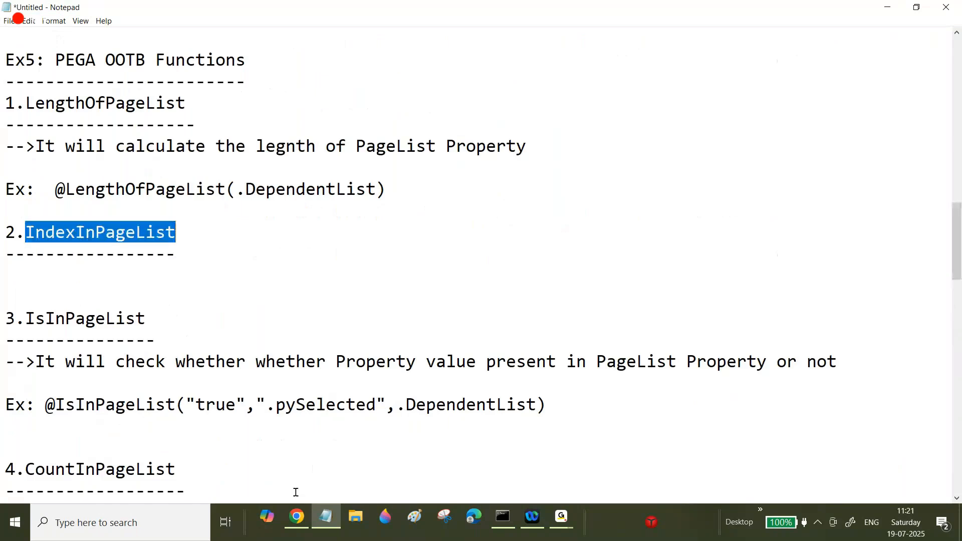
Step: Switch to the browser and review the Validate Dependent Details and Copy Primary Dependent Details data transforms
{"action": "left_click", "coordinate": [296, 516]}
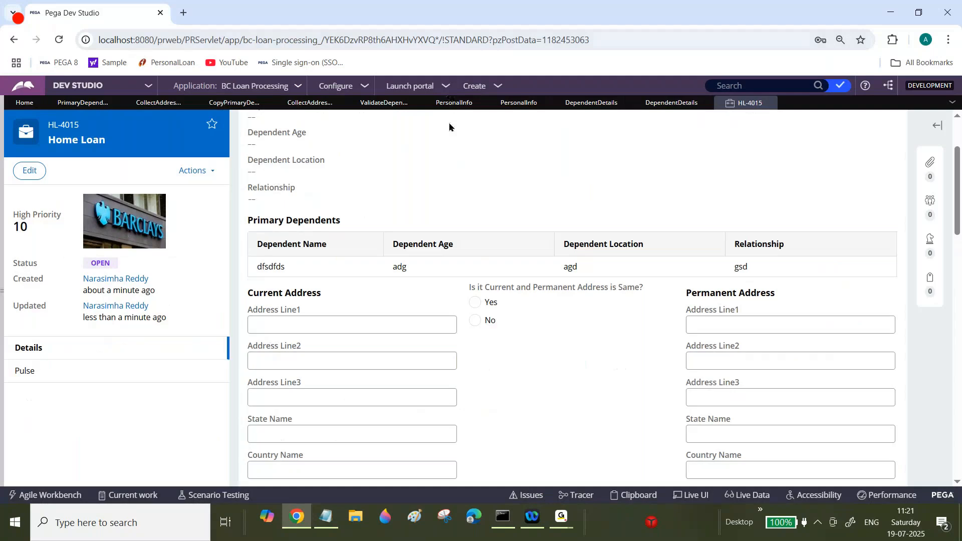
{"action": "left_click", "coordinate": [385, 104]}
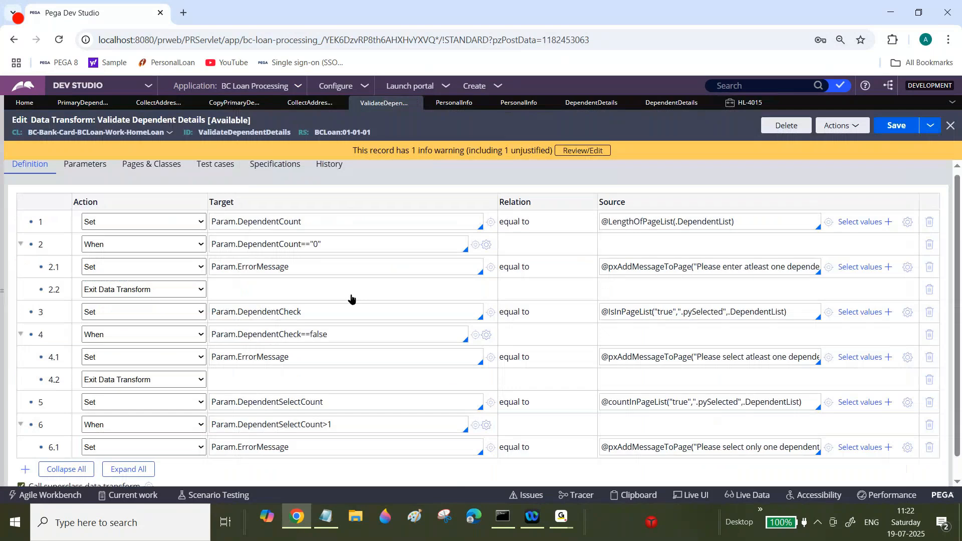
{"action": "scroll", "coordinate": [310, 321], "scroll_direction": "down", "scroll_amount": 1}
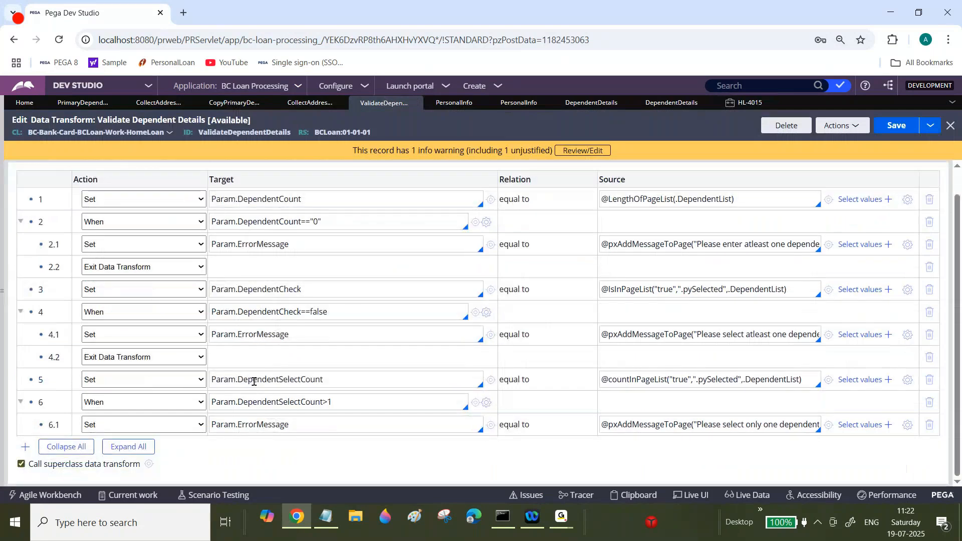
{"action": "triple_click", "coordinate": [254, 402]}
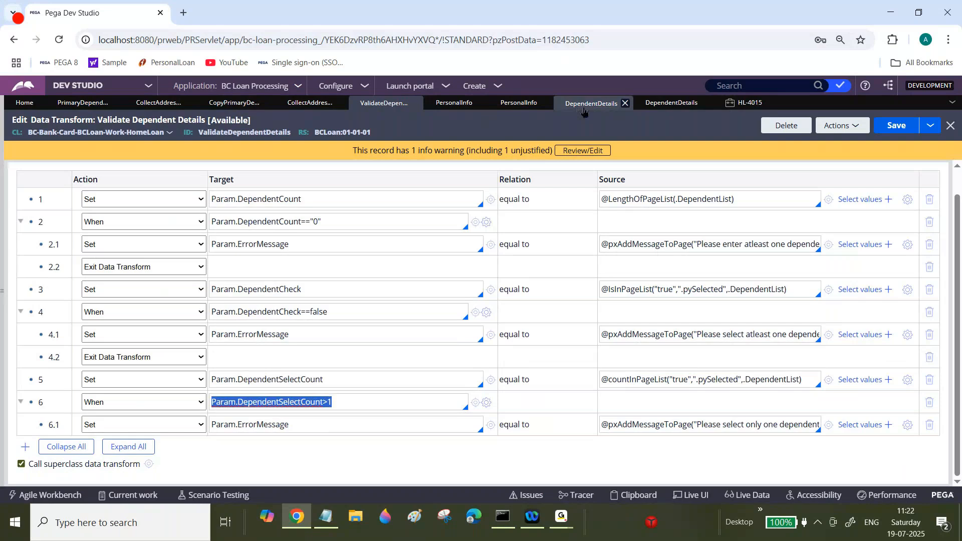
{"action": "left_click", "coordinate": [233, 103]}
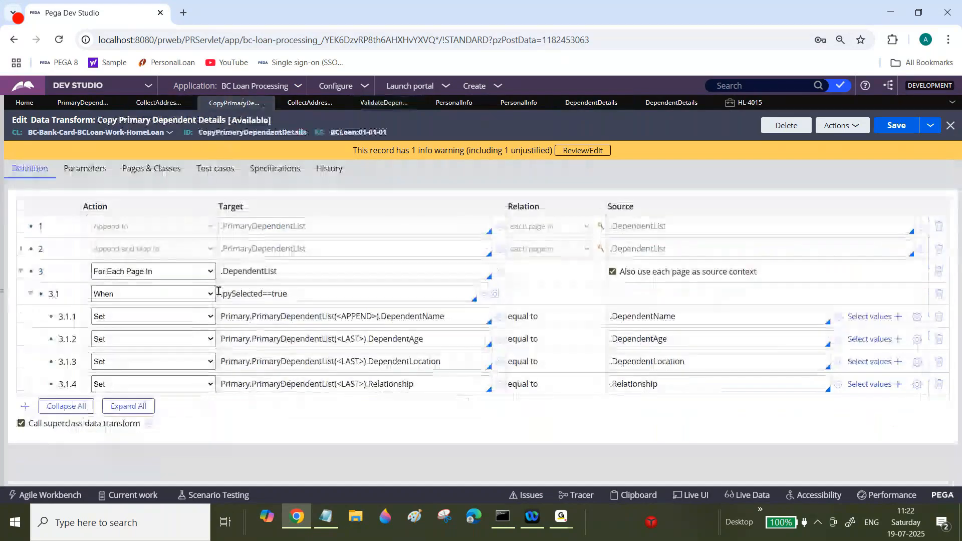
{"action": "left_click", "coordinate": [384, 103]}
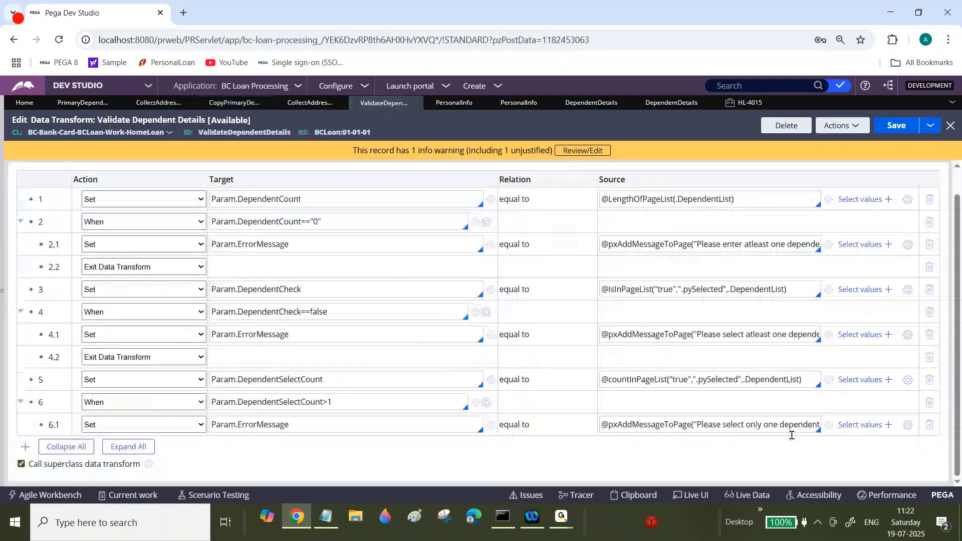
Step: Add a new Set step 7 in Validate Dependent Details targeting Param.DependentIndex
{"action": "left_click", "coordinate": [265, 402]}
{"action": "left_click", "coordinate": [27, 447]}
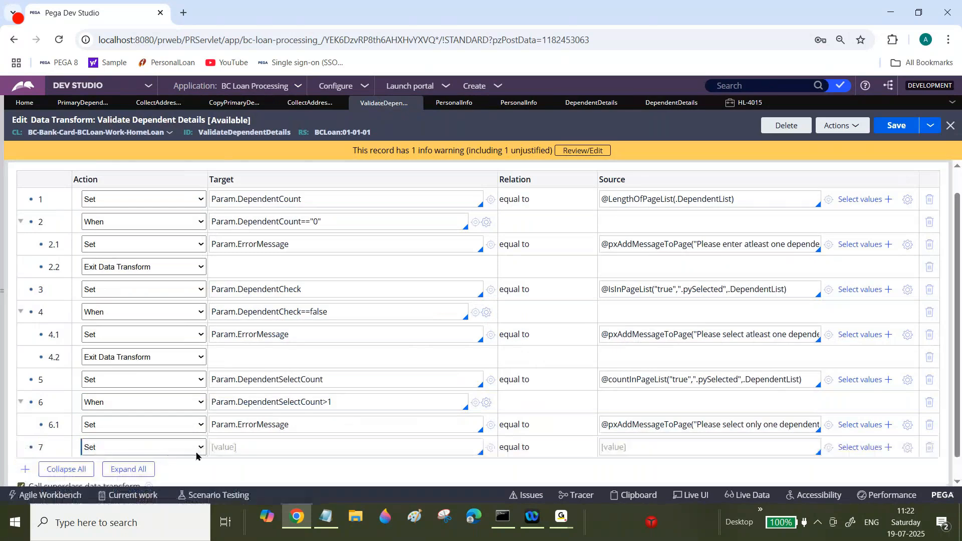
{"action": "left_click", "coordinate": [234, 446]}
{"action": "type", "text": "Pa"}
{"action": "type", "text": "ra,"}
{"action": "type", "text": "m.Depe"}
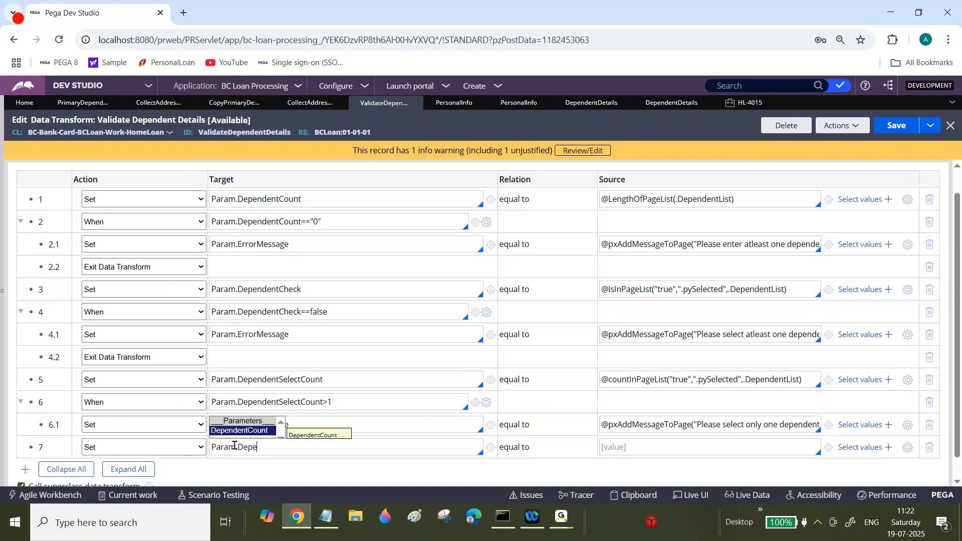
{"action": "type", "text": "ndentIndex"}
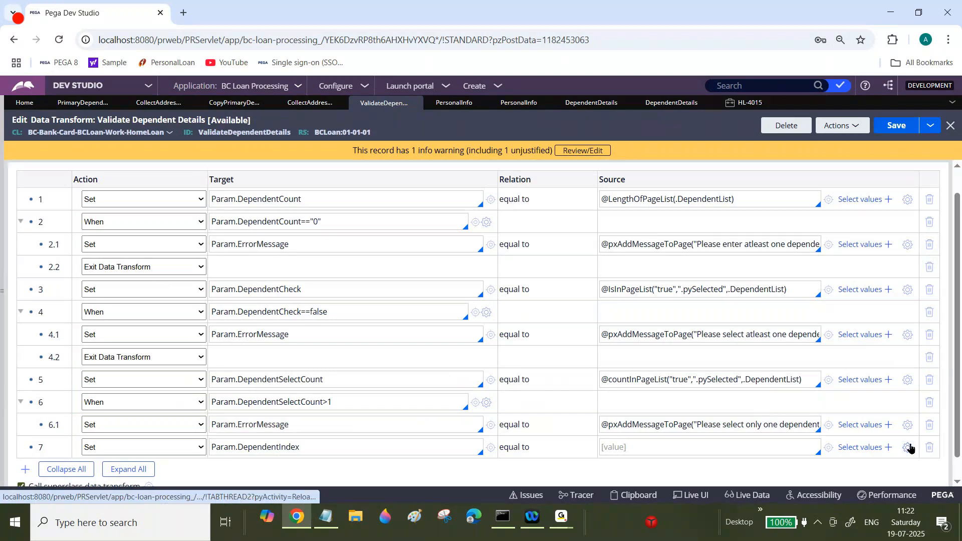
Step: Open the expression builder for step 7's source, search IndexInP, and insert the IndexInPageList function
{"action": "left_click", "coordinate": [908, 447]}
{"action": "left_click", "coordinate": [287, 171]}
{"action": "type", "text": "Ind"}
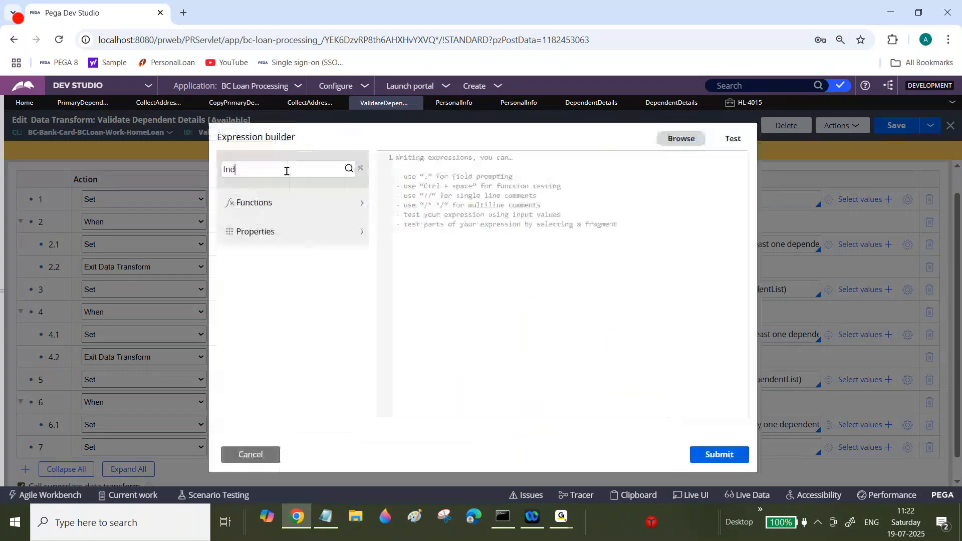
{"action": "type", "text": "exInP"}
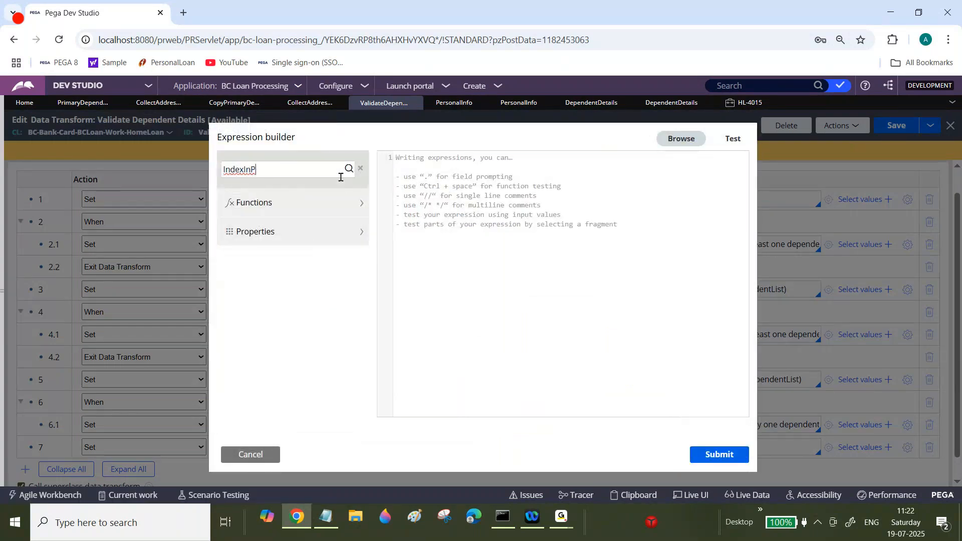
{"action": "left_click", "coordinate": [349, 170]}
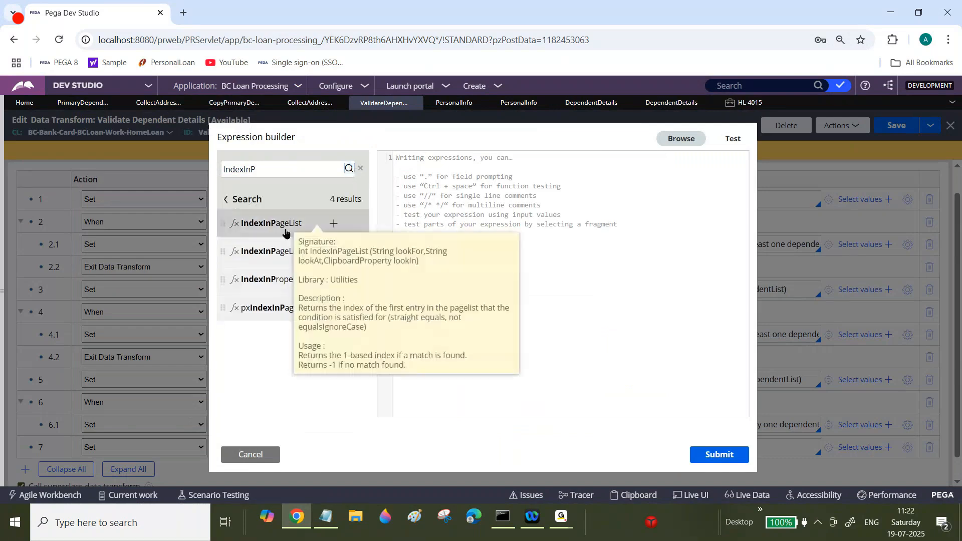
{"action": "left_click", "coordinate": [333, 224]}
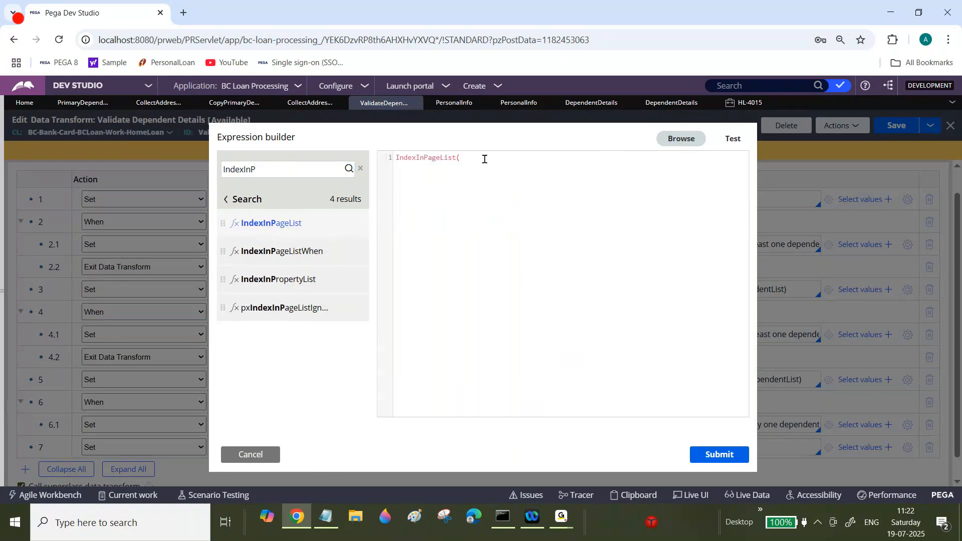
Step: Complete the expression as IndexInPageList("true",".pySelected",.DependentList) and submit it
{"action": "type", "text": "\"true\", \""}
{"action": "key", "text": "BackSpace"}
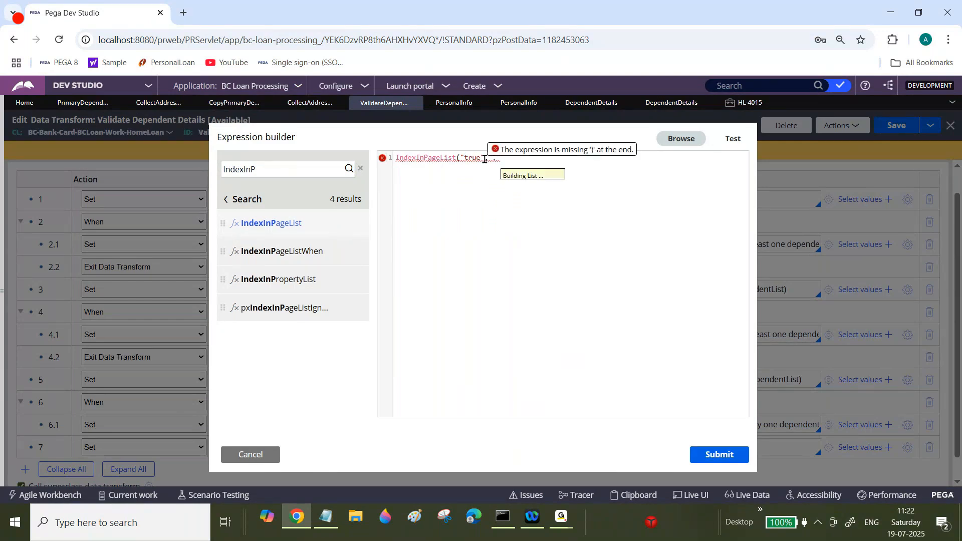
{"action": "type", "text": ".pyS"}
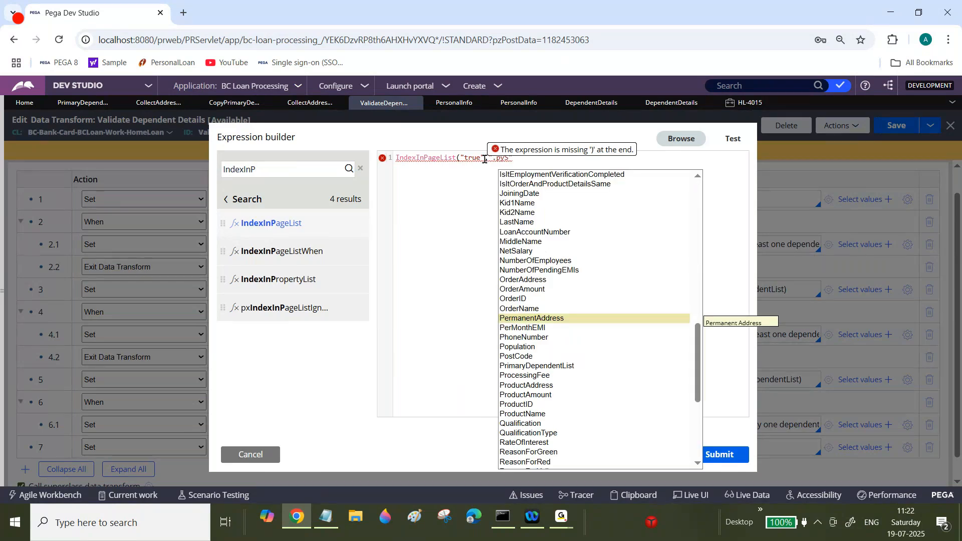
{"action": "type", "text": "elected\",.Depe"}
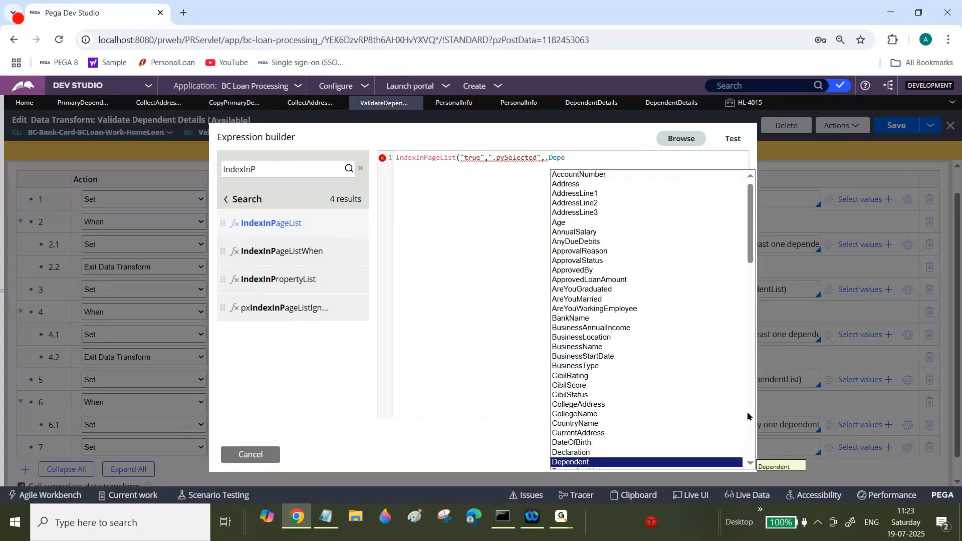
{"action": "left_click", "coordinate": [751, 465]}
{"action": "left_click", "coordinate": [596, 421]}
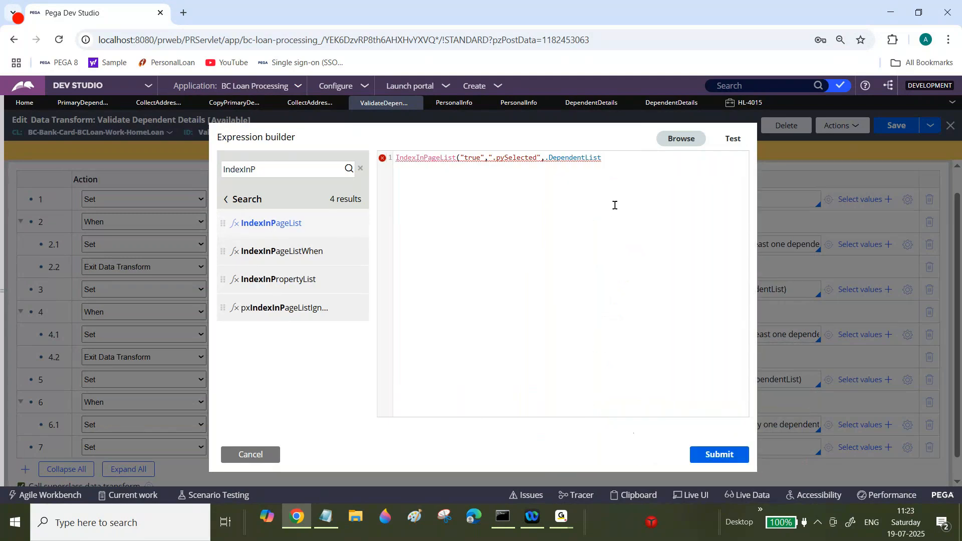
{"action": "type", "text": ")"}
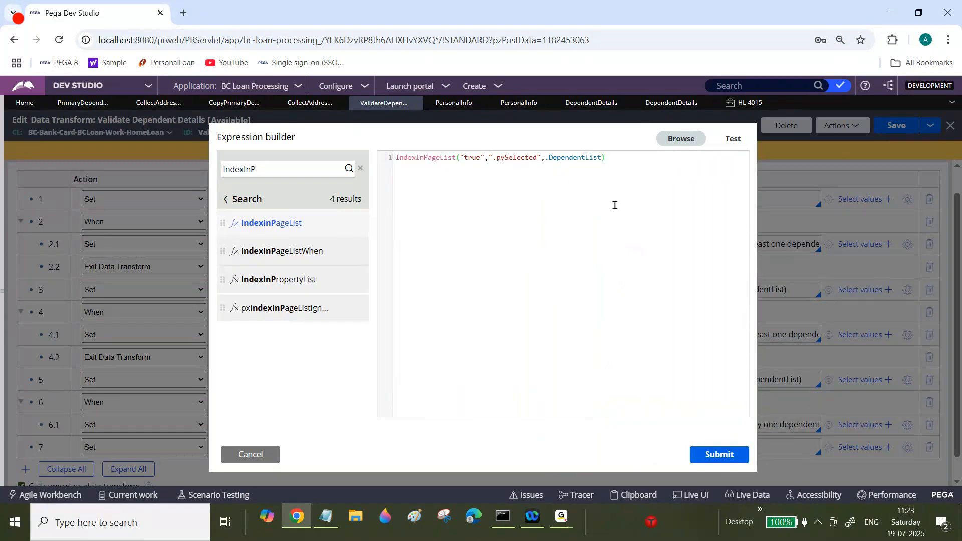
{"action": "left_click", "coordinate": [727, 460]}
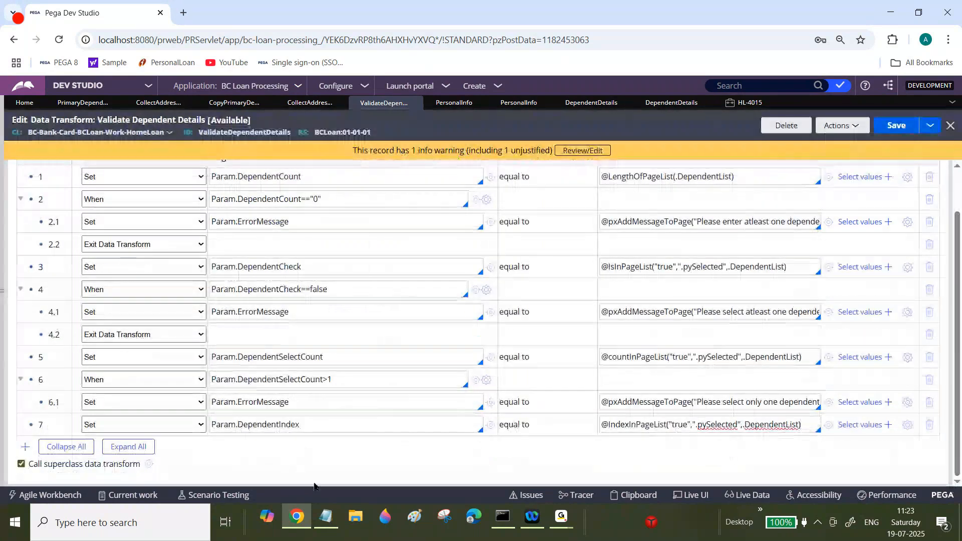
Step: Add a new step 8 and set its action to When
{"action": "left_click_drag", "start_coordinate": [328, 422], "coordinate": [11, 452]}
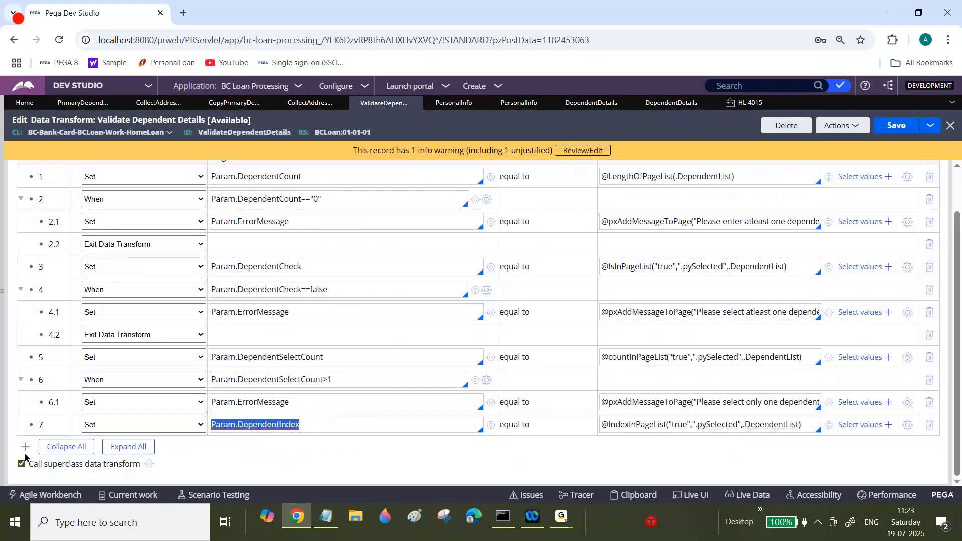
{"action": "left_click", "coordinate": [25, 447]}
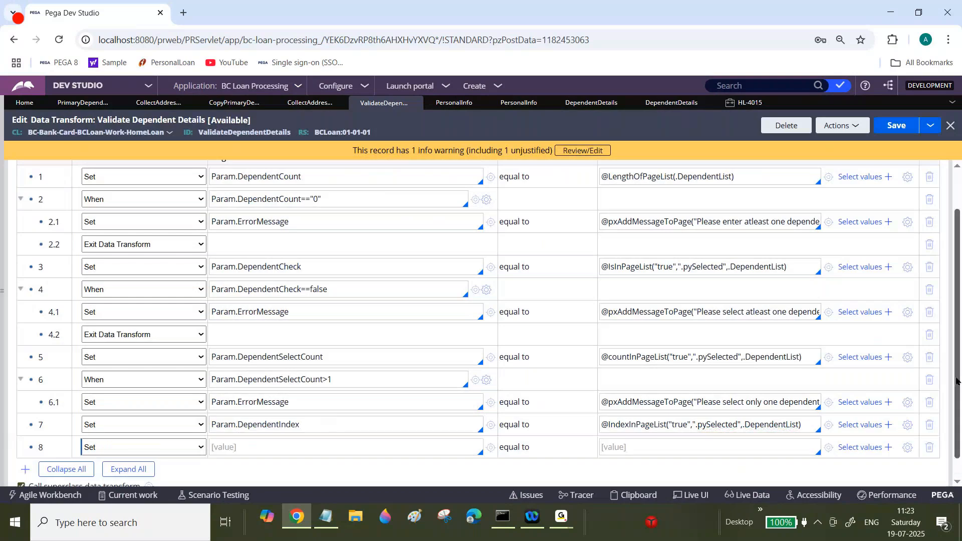
{"action": "left_click_drag", "start_coordinate": [957, 381], "coordinate": [957, 401]}
{"action": "left_click", "coordinate": [199, 423]}
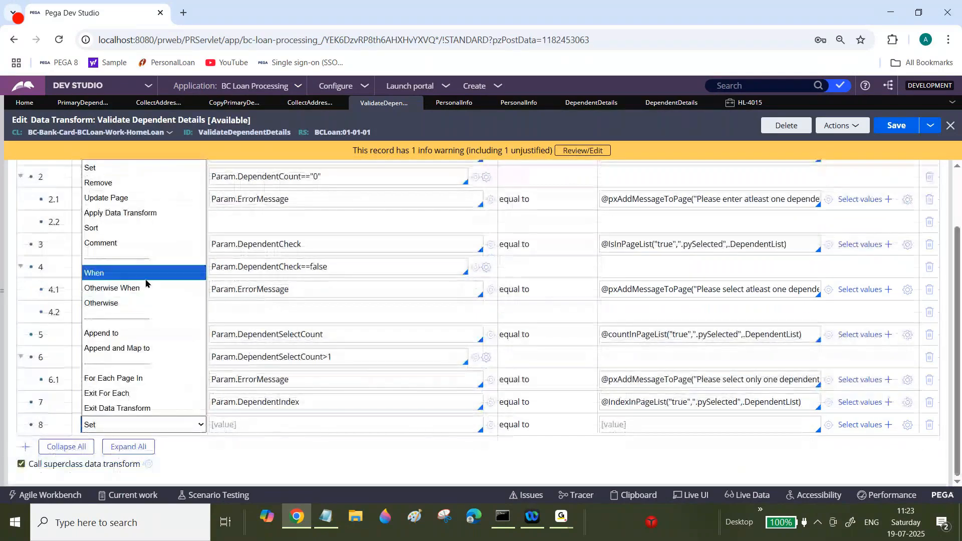
{"action": "left_click", "coordinate": [134, 275]}
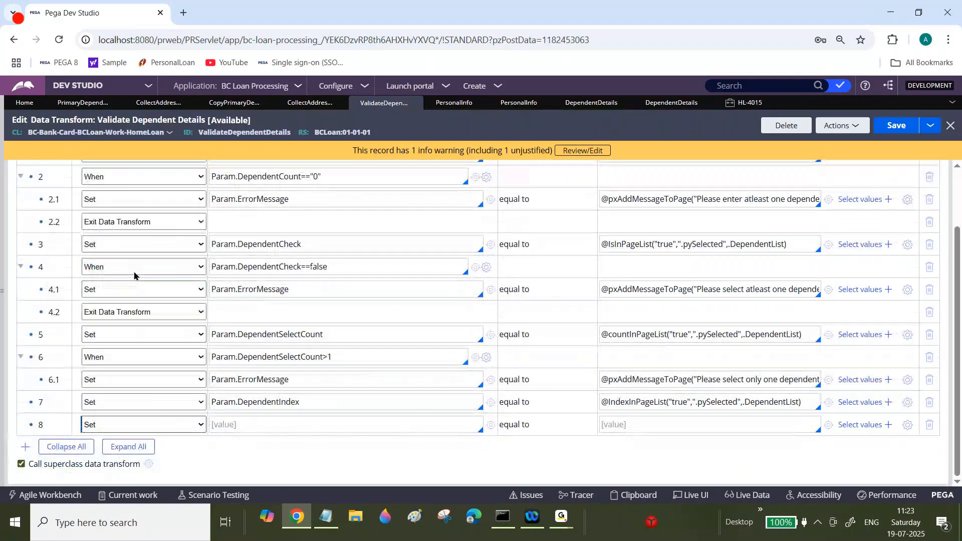
Step: Copy step 7's IndexInPageList expression and paste it as an Ex: line under the IndexInPageList heading in the notes
{"action": "double_click", "coordinate": [321, 403]}
{"action": "left_click", "coordinate": [317, 401]}
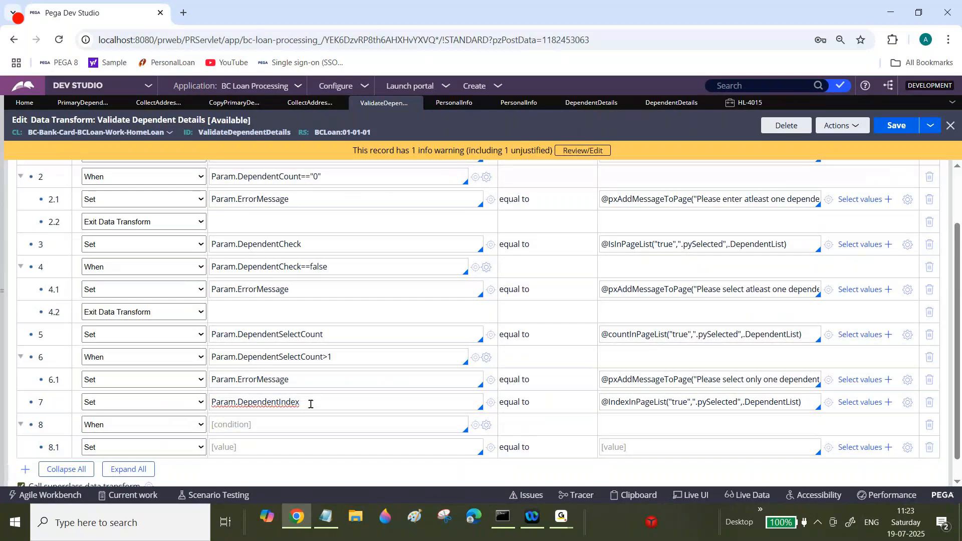
{"action": "key", "text": "Tab"}
{"action": "key", "text": "ctrl+c"}
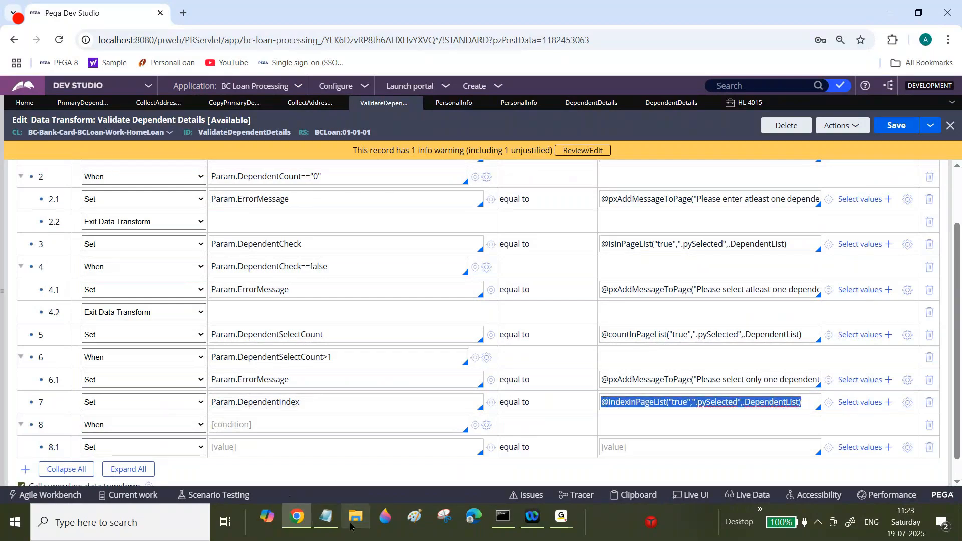
{"action": "left_click", "coordinate": [325, 519]}
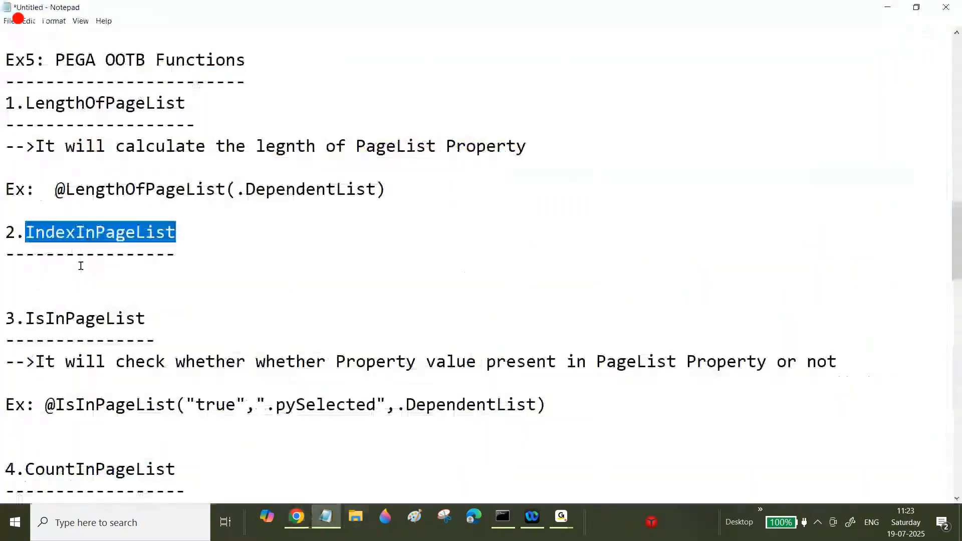
{"action": "left_click", "coordinate": [61, 274]}
{"action": "key", "text": "Return"}
{"action": "key", "text": "Return"}
{"action": "key", "text": "Return"}
{"action": "type", "text": "Ex:"}
{"action": "key", "text": "ctrl+v"}
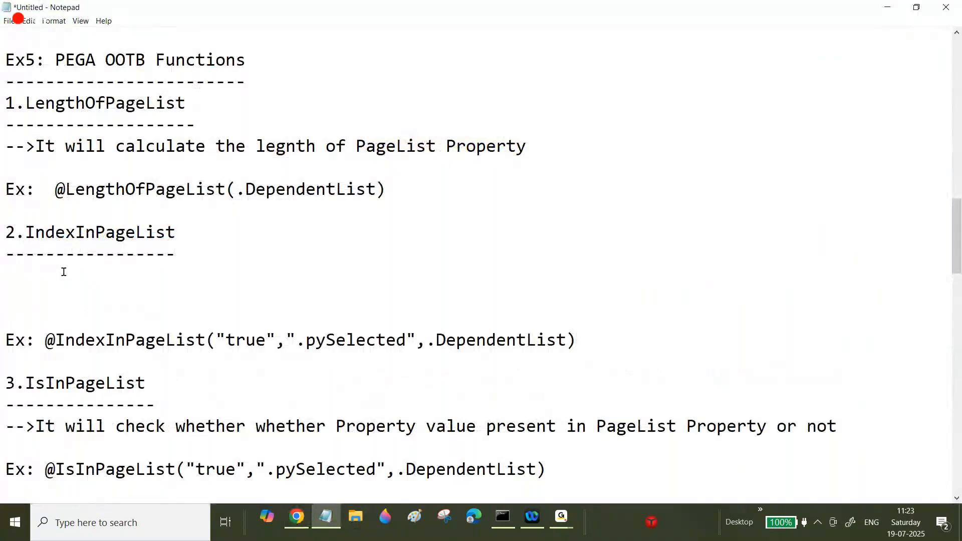
Step: Write the IndexInPageList description: -->It will give "Index" value of Specified
{"action": "left_click", "coordinate": [14, 271]}
{"action": "type", "text": "-->It will "}
{"action": "type", "text": "fgi"}
{"action": "key", "text": "BackSpace"}
{"action": "type", "text": "gi"}
{"action": "key", "text": "BackSpace"}
{"action": "key", "text": "BackSpace"}
{"action": "key", "text": "BackSpace"}
{"action": "type", "text": "give \"\""}
{"action": "key", "text": "Left"}
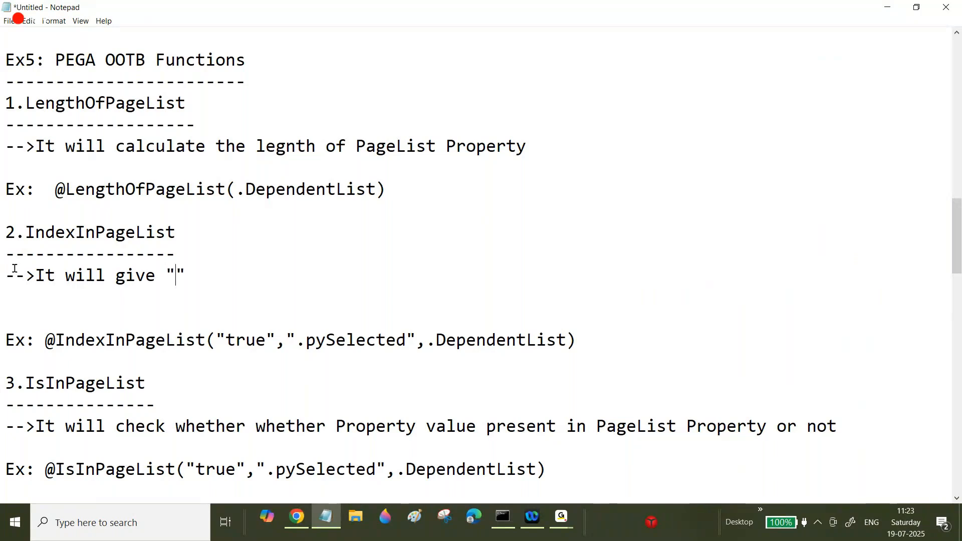
{"action": "type", "text": "Index"}
{"action": "key", "text": "Right"}
{"action": "type", "text": "value of "}
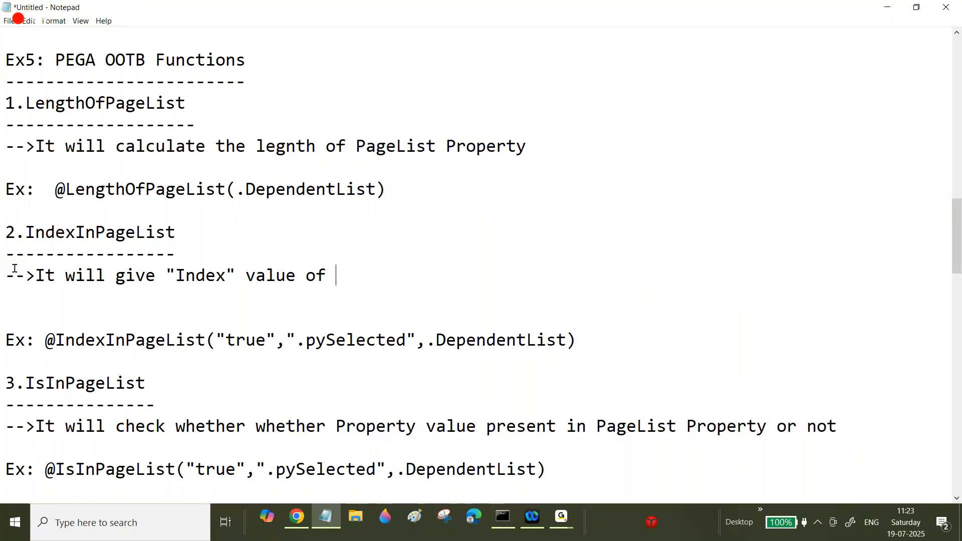
{"action": "type", "text": "Specificed"}
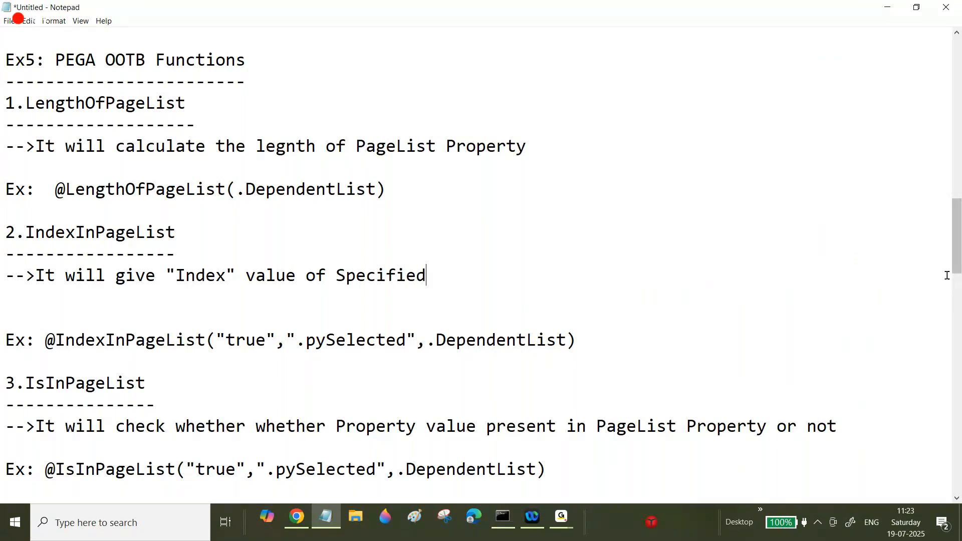
Step: Complete the IndexInPageList description in the notes as: It will give "Index" value of Specific Property value present in PageList Property
{"action": "left_click_drag", "start_coordinate": [958, 257], "coordinate": [958, 291]}
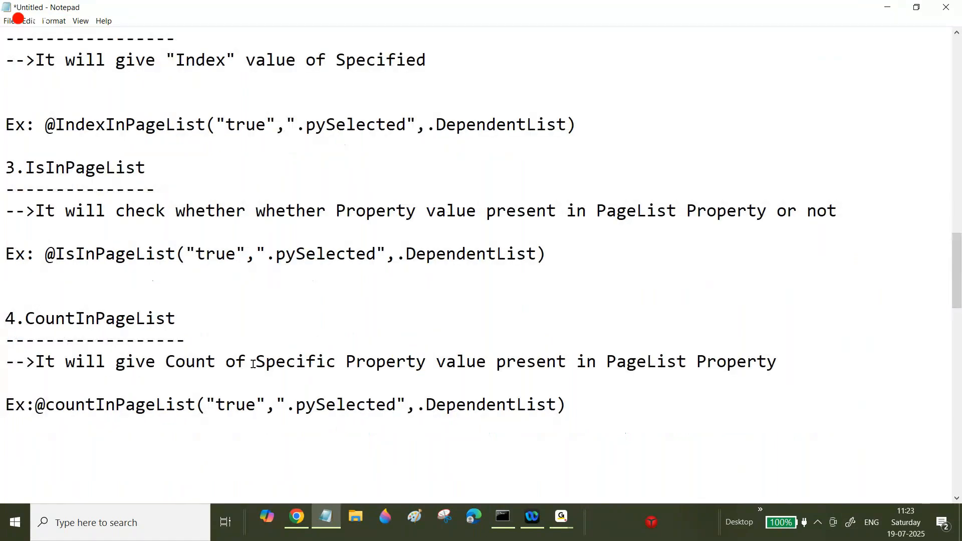
{"action": "left_click_drag", "start_coordinate": [253, 365], "coordinate": [777, 362]}
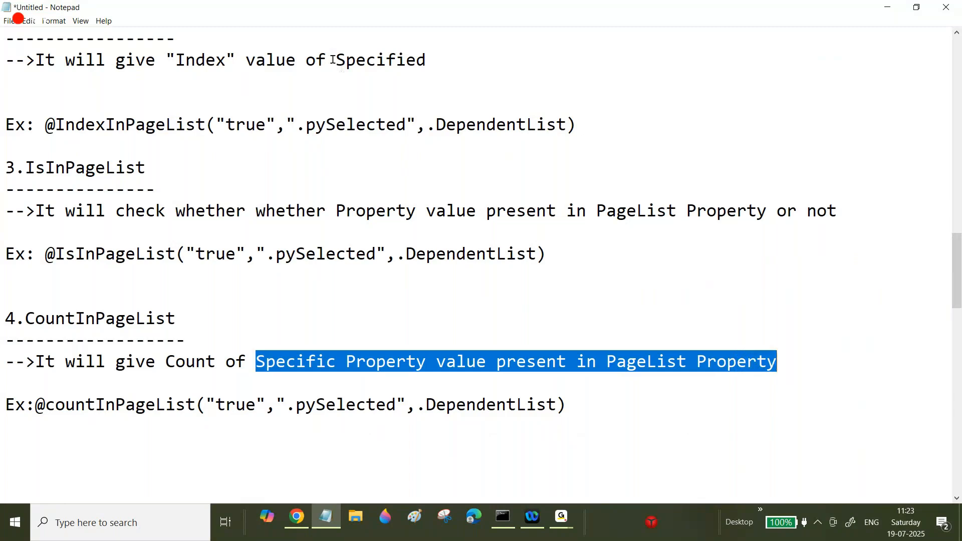
{"action": "left_click", "coordinate": [337, 60]}
{"action": "left_click_drag", "start_coordinate": [336, 60], "coordinate": [519, 63]}
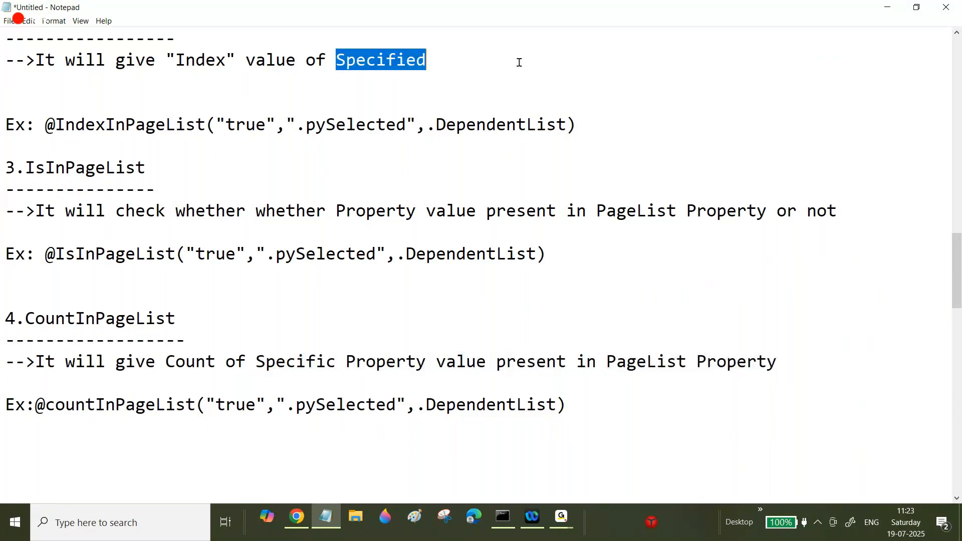
Step: Set step 8's When condition to Param.DependentIndex>0 in the Validate Dependent Details data transform
{"action": "key", "text": "alt+Tab"}
{"action": "double_click", "coordinate": [269, 403]}
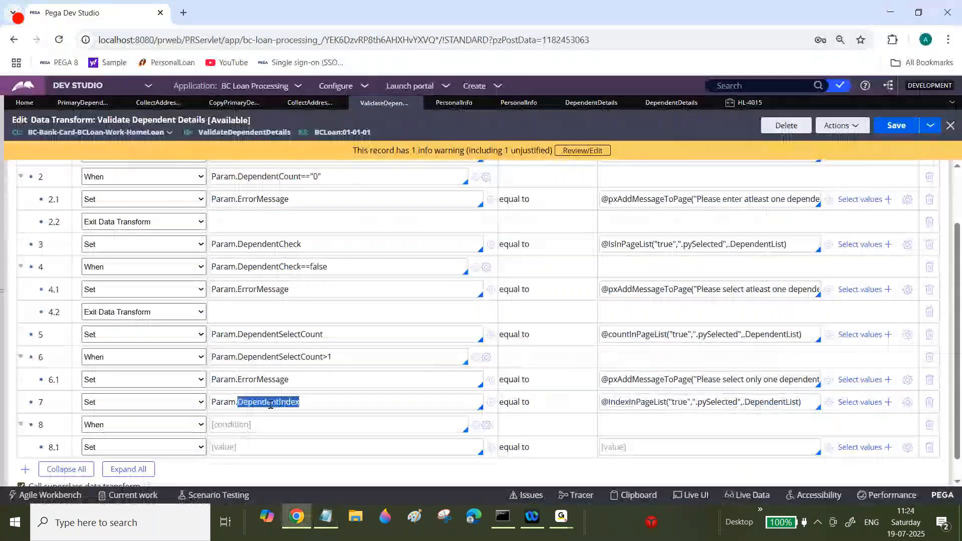
{"action": "left_click", "coordinate": [254, 425]}
{"action": "type", "text": "Param.DependentIndex"}
{"action": "type", "text": ">"}
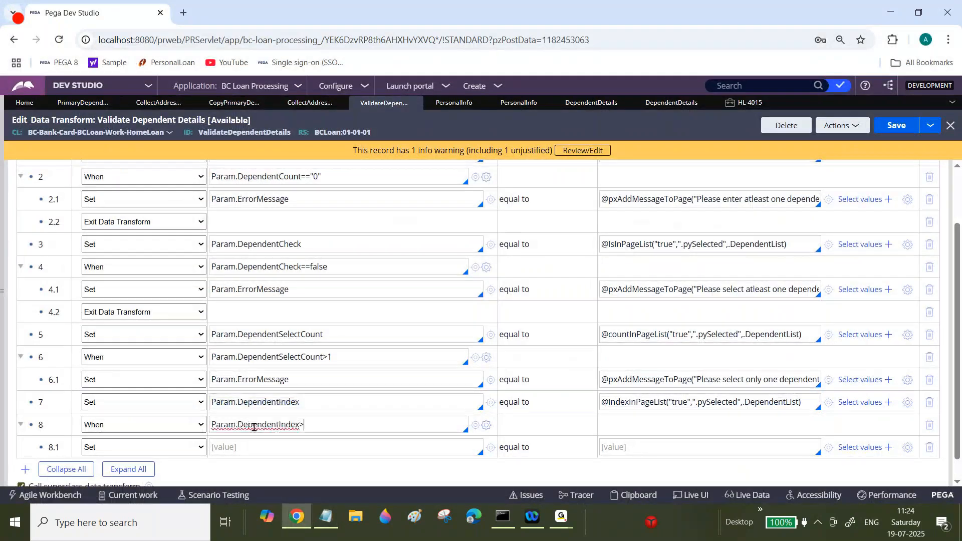
{"action": "type", "text": "0"}
Step: Set step 8.1's source value to DependentList(1).DependentName
{"action": "left_click", "coordinate": [279, 425]}
{"action": "scroll", "coordinate": [958, 409], "scroll_direction": "down", "scroll_amount": 1}
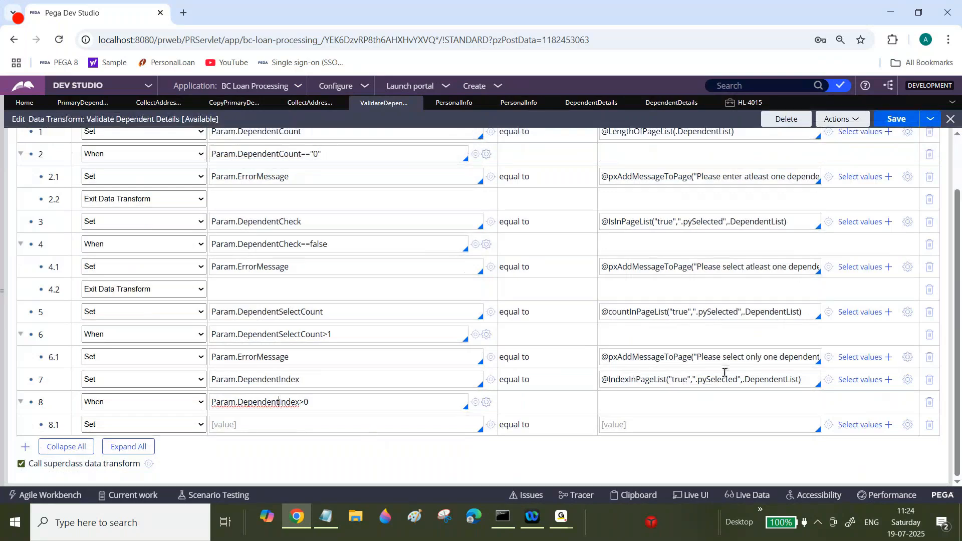
{"action": "double_click", "coordinate": [764, 379]}
{"action": "key", "text": "ctrl+c"}
{"action": "left_click", "coordinate": [763, 379]}
{"action": "left_click", "coordinate": [662, 423]}
{"action": "key", "text": "ctrl+v"}
{"action": "type", "text": "()"}
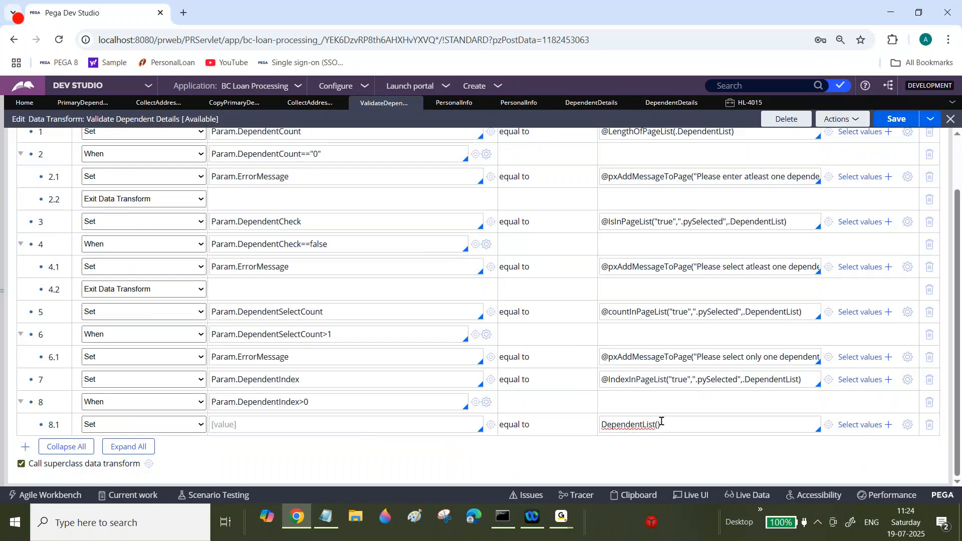
{"action": "type", "text": "1.DependentName"}
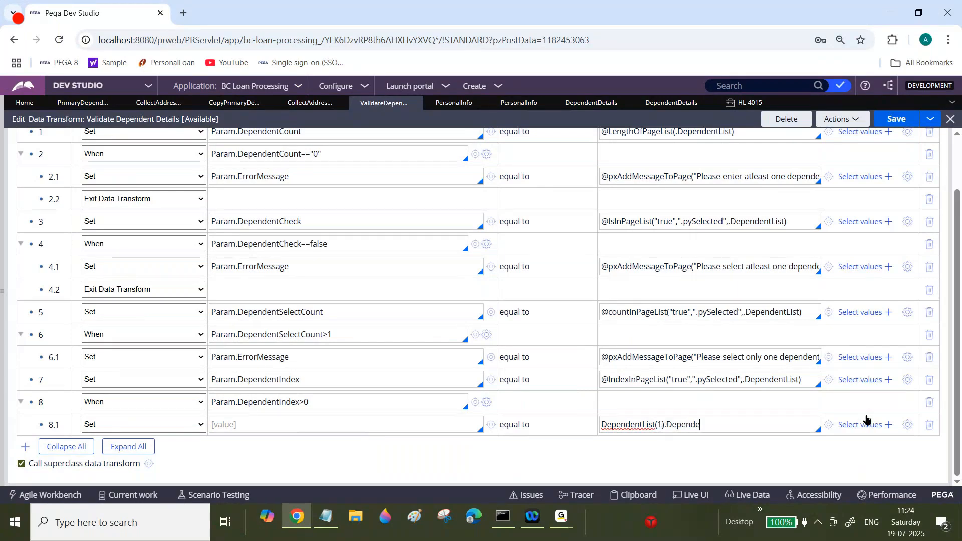
Step: Replace the index 1 in step 8.1's source with Param.DependentIndex
{"action": "double_click", "coordinate": [689, 423]}
{"action": "triple_click", "coordinate": [689, 423]}
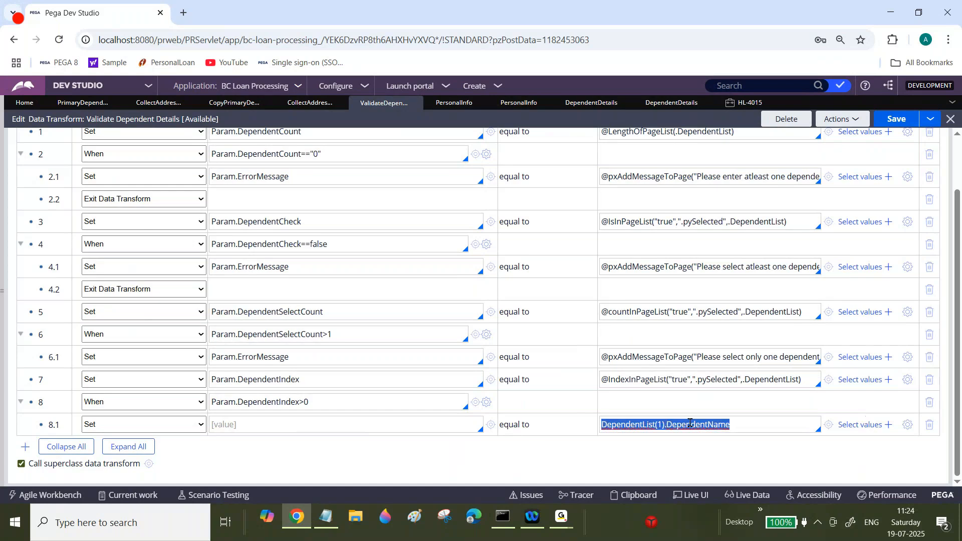
{"action": "left_click", "coordinate": [660, 423]}
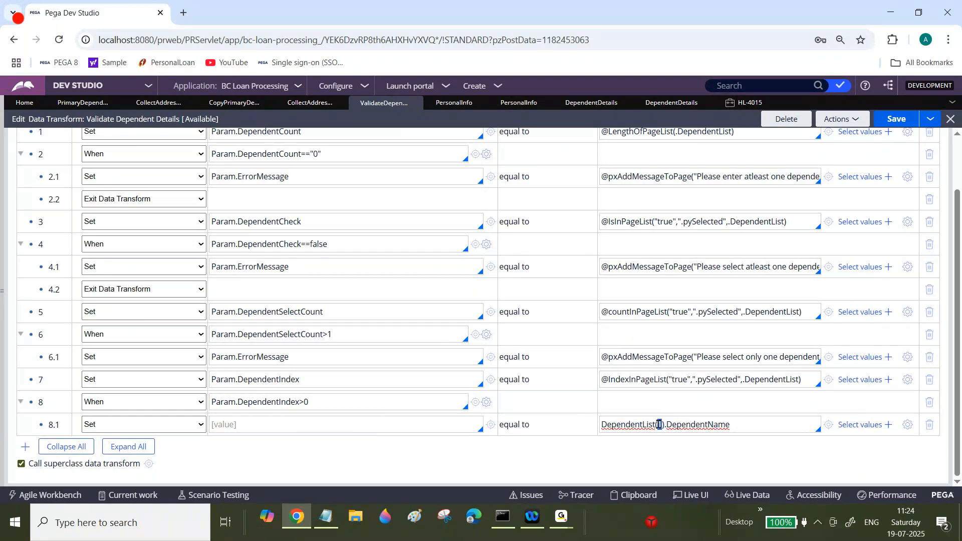
{"action": "double_click", "coordinate": [659, 424]}
{"action": "double_click", "coordinate": [296, 380]}
{"action": "key", "text": "ctrl+c"}
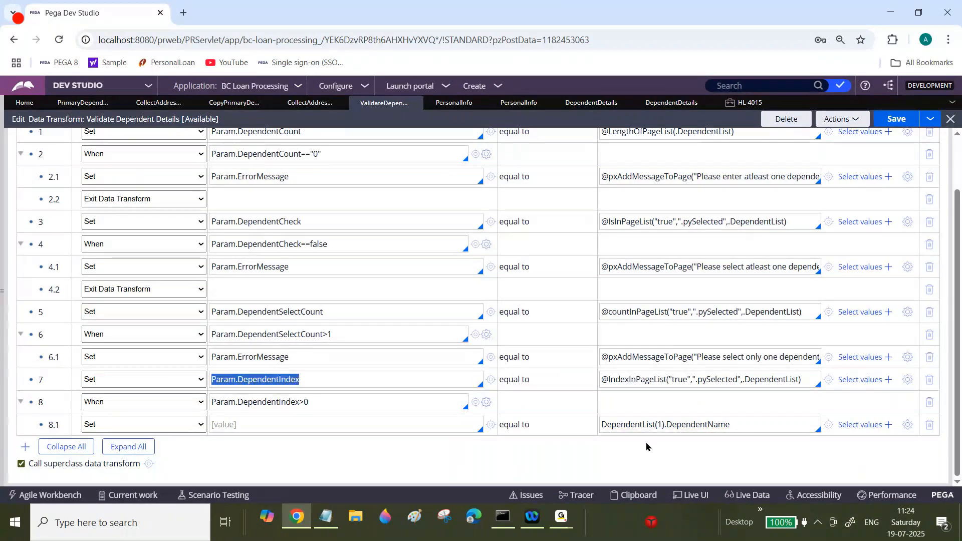
{"action": "left_click", "coordinate": [662, 425]}
{"action": "key", "text": "BackSpace"}
{"action": "key", "text": "ctrl+v"}
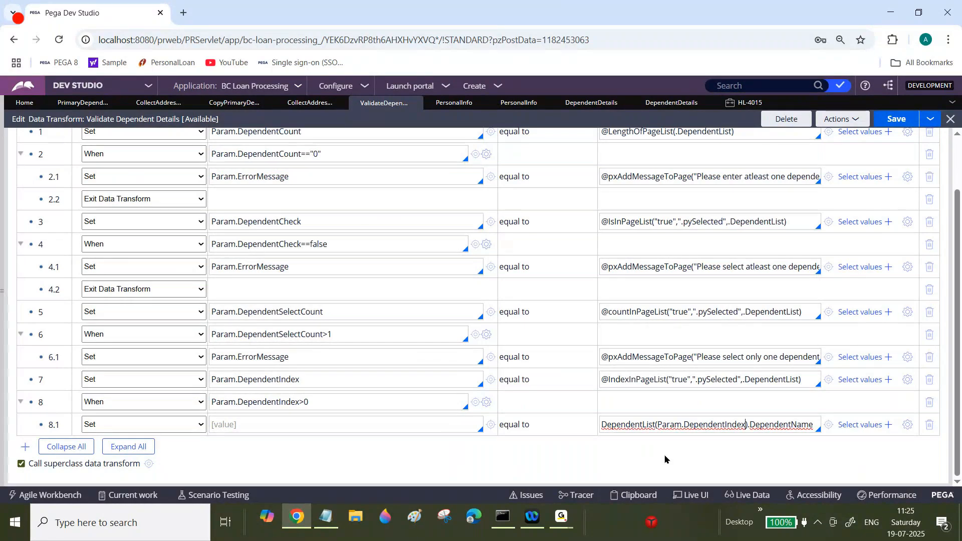
Step: Examine the parts of step 8.1's expression alongside the SamplePage and DependentList reference examples in the notes
{"action": "double_click", "coordinate": [639, 425]}
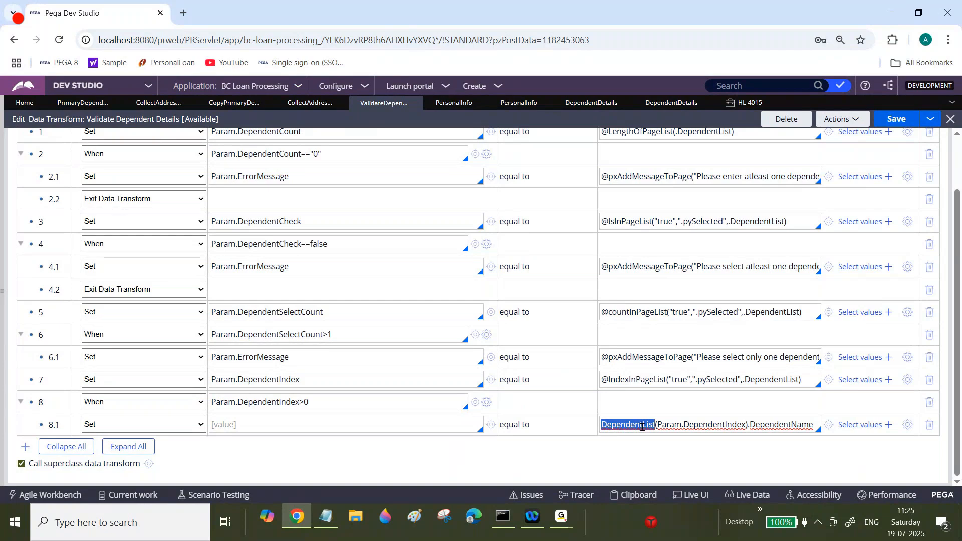
{"action": "triple_click", "coordinate": [298, 379]}
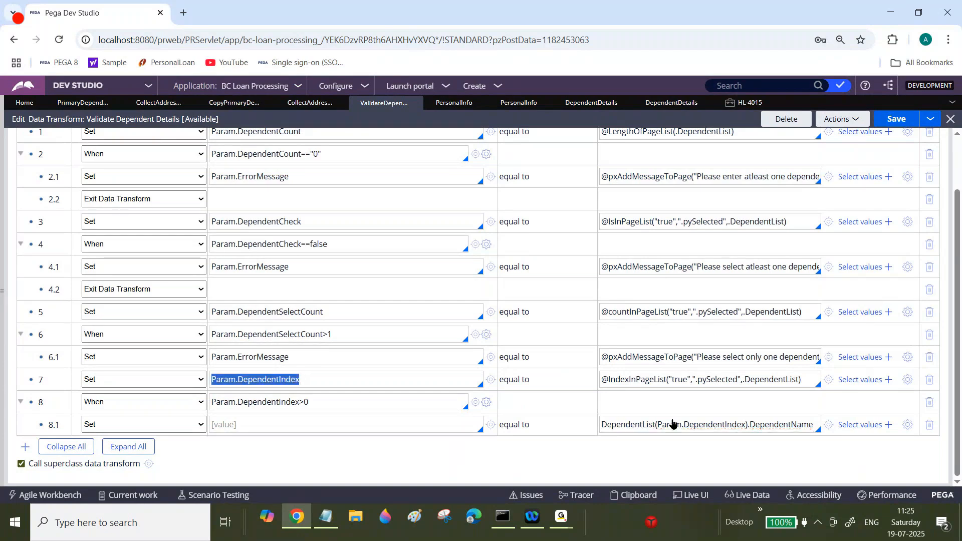
{"action": "double_click", "coordinate": [800, 425]}
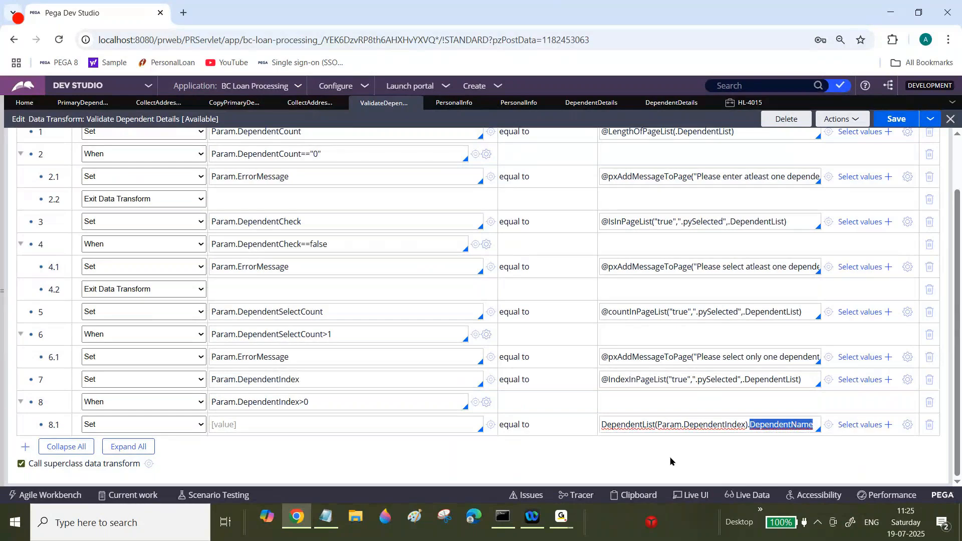
{"action": "left_click", "coordinate": [326, 516]}
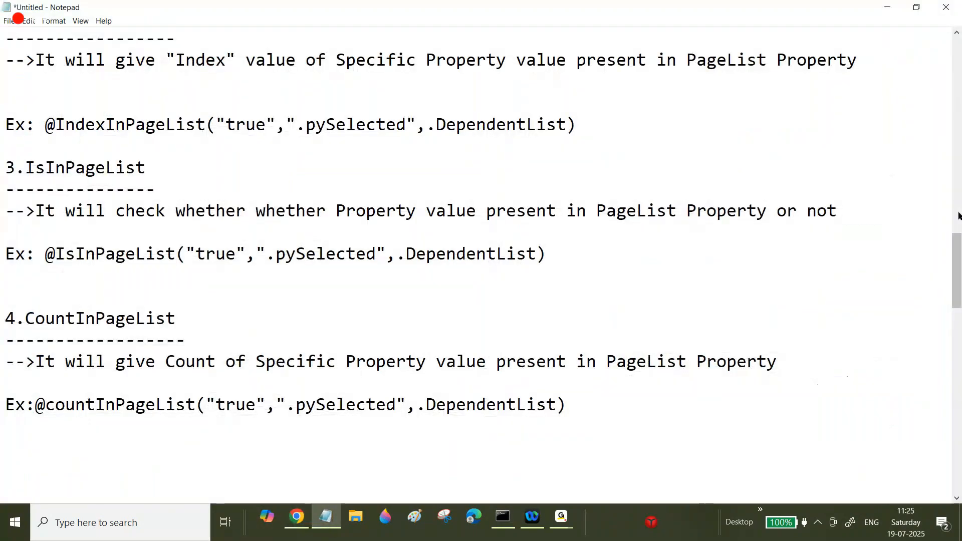
{"action": "left_click_drag", "start_coordinate": [959, 249], "coordinate": [958, 394]}
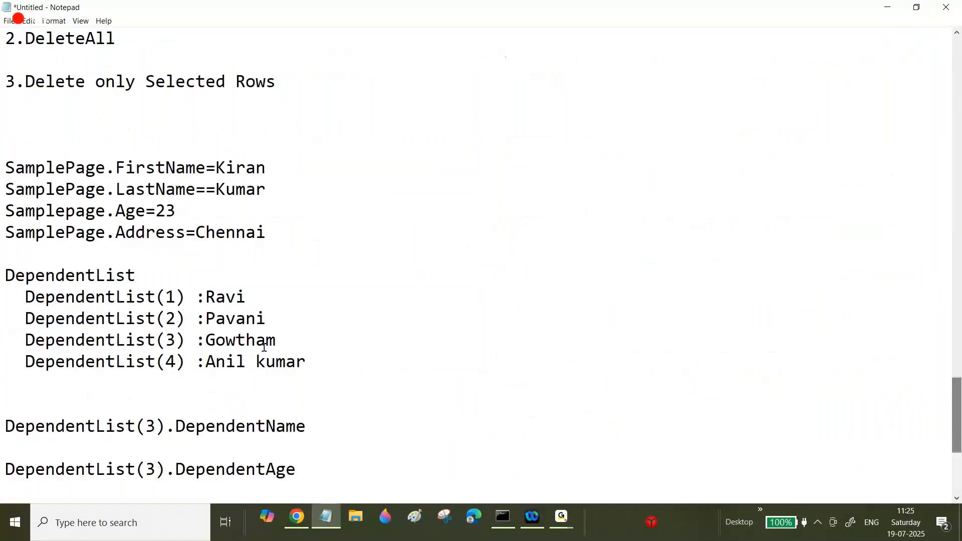
{"action": "left_click_drag", "start_coordinate": [6, 167], "coordinate": [296, 245]}
{"action": "left_click_drag", "start_coordinate": [313, 467], "coordinate": [308, 427]}
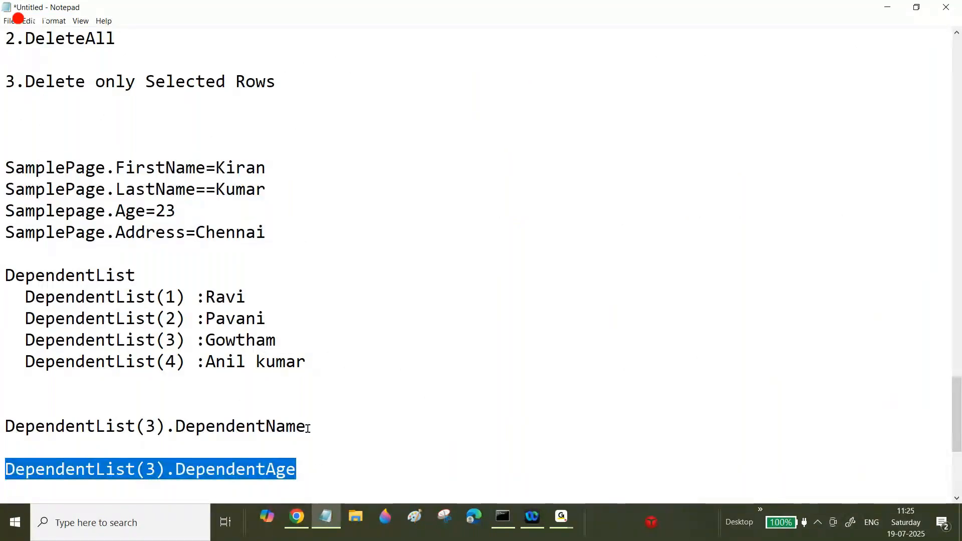
{"action": "left_click_drag", "start_coordinate": [25, 167], "coordinate": [102, 172]}
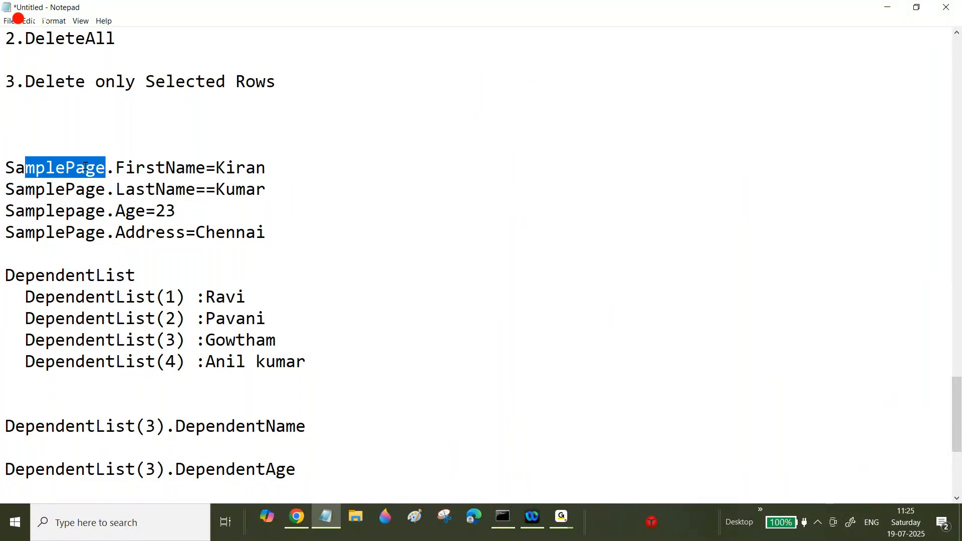
Step: Set step 8.1's target property to .Dependent.DependentName using the property suggestions
{"action": "left_click", "coordinate": [330, 519]}
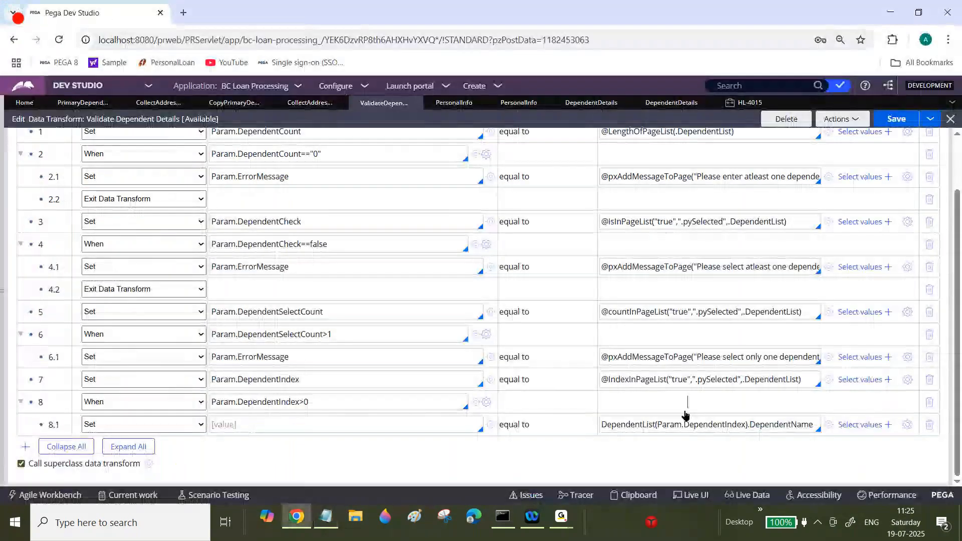
{"action": "triple_click", "coordinate": [712, 422]}
{"action": "left_click", "coordinate": [412, 422]}
{"action": "type", "text": ".D"}
{"action": "type", "text": "ep"}
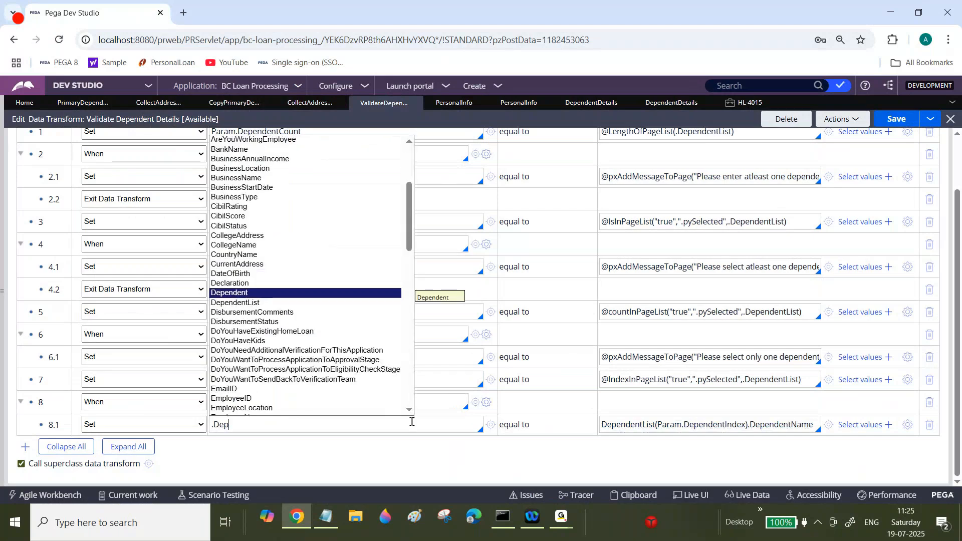
{"action": "left_click", "coordinate": [254, 295]}
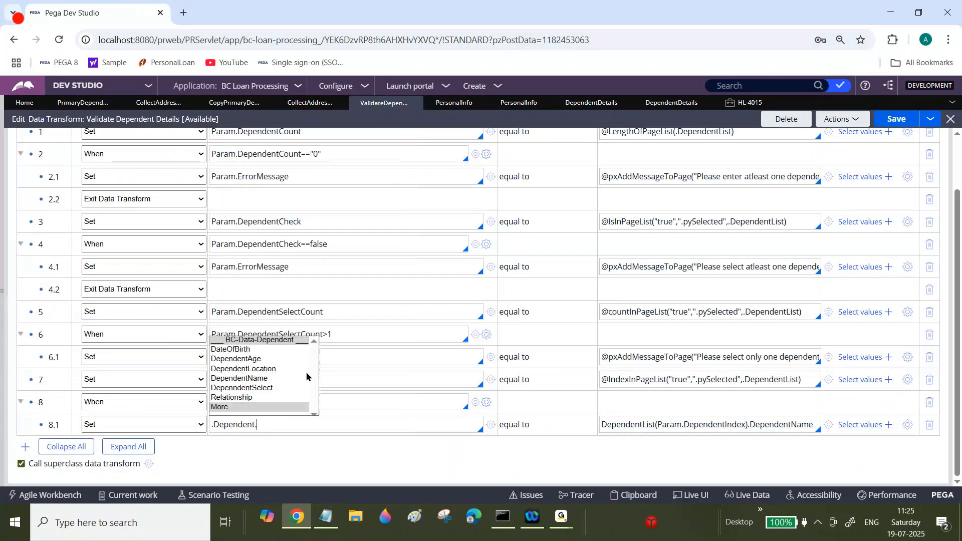
{"action": "left_click", "coordinate": [253, 379]}
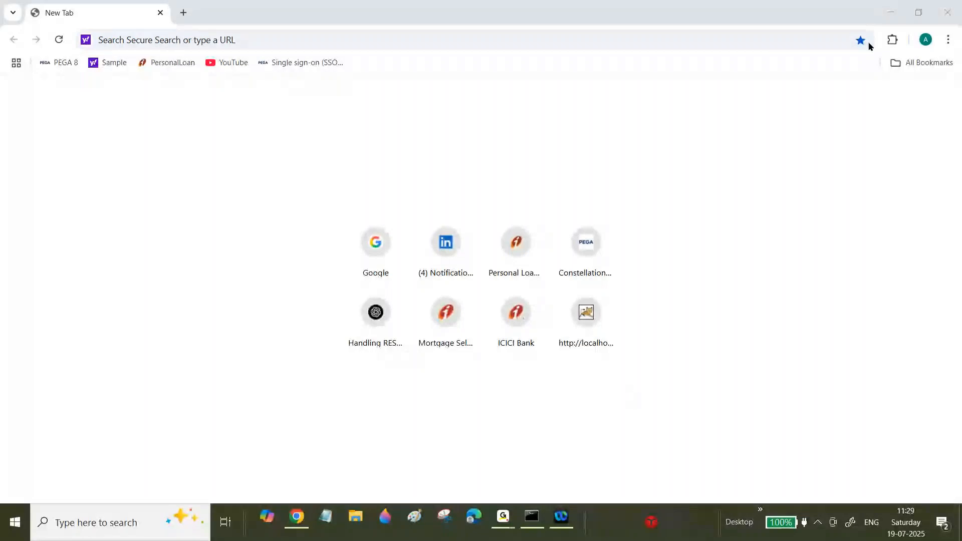
Step: Check the Pega Platform startup console while switching between the browser and notes
{"action": "left_click", "coordinate": [297, 522]}
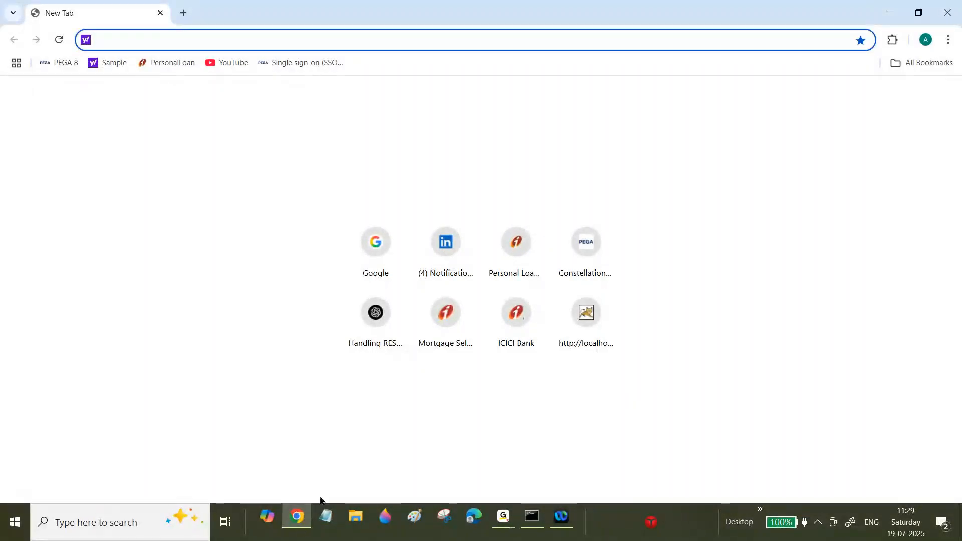
{"action": "left_click", "coordinate": [532, 521]}
{"action": "left_click", "coordinate": [532, 521]}
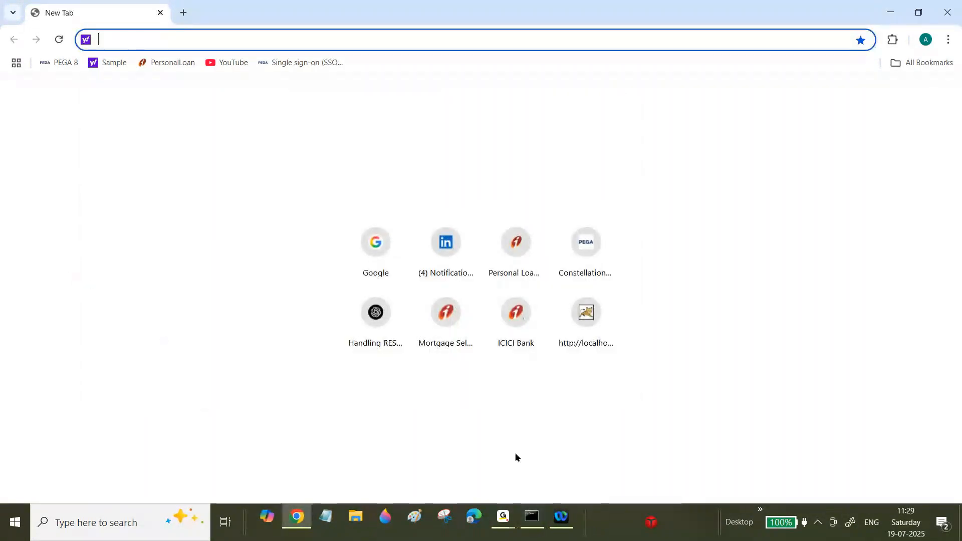
{"action": "left_click", "coordinate": [324, 518]}
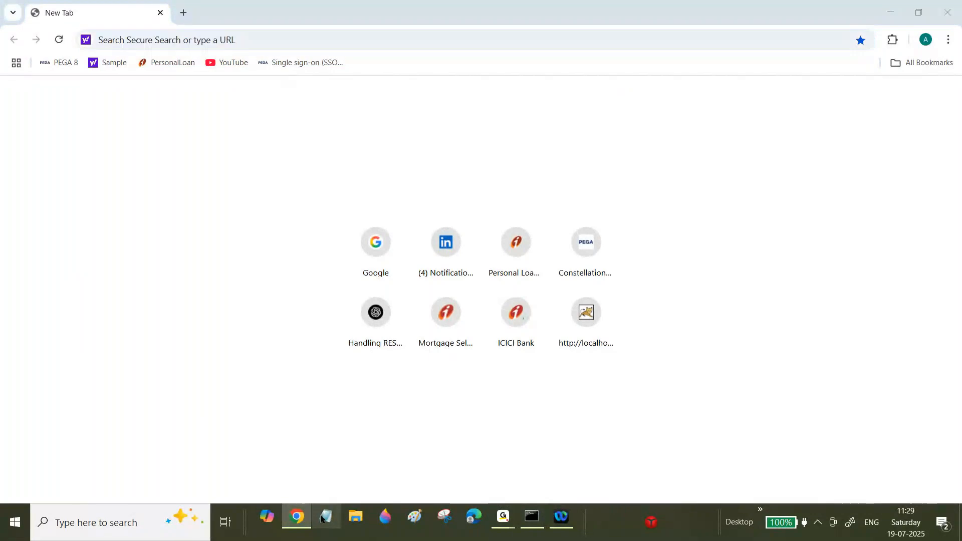
{"action": "left_click", "coordinate": [900, 11]}
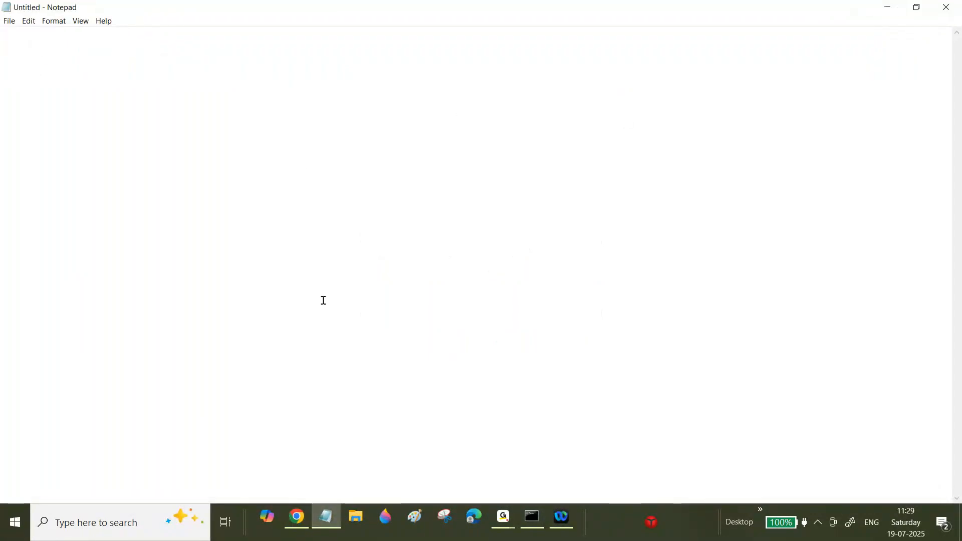
{"action": "left_click", "coordinate": [301, 521]}
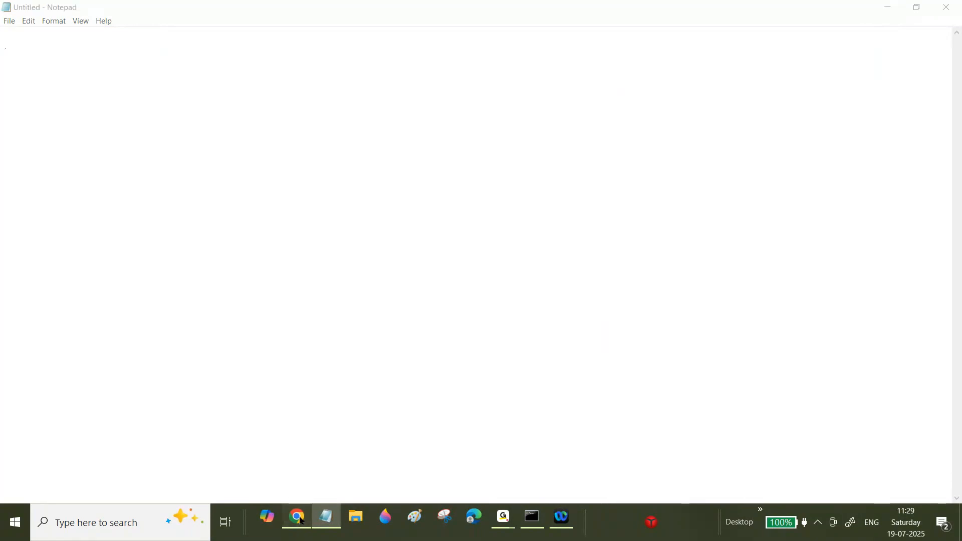
{"action": "left_click", "coordinate": [524, 516]}
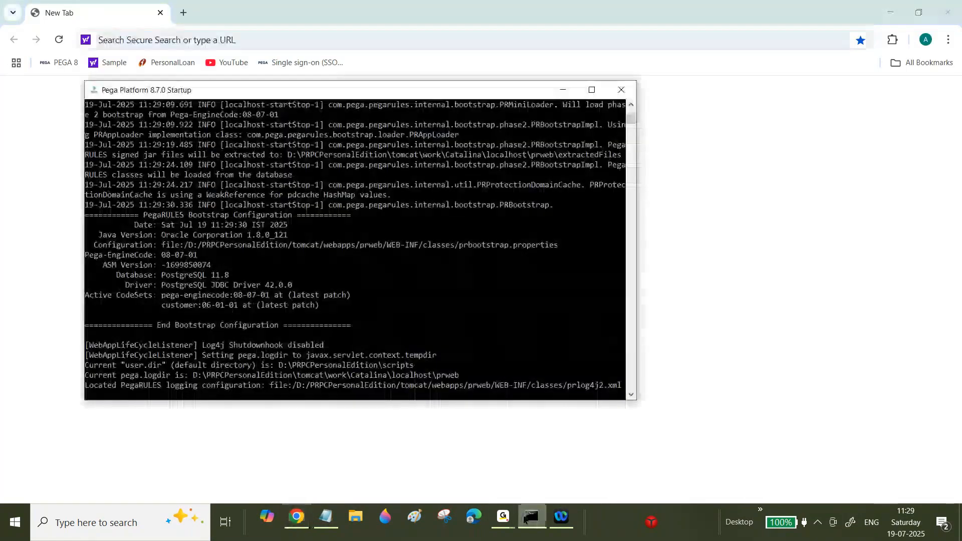
{"action": "left_click", "coordinate": [524, 516]}
Step: Open the PEGA 8 bookmark to load Dev Studio again
{"action": "left_click", "coordinate": [67, 66]}
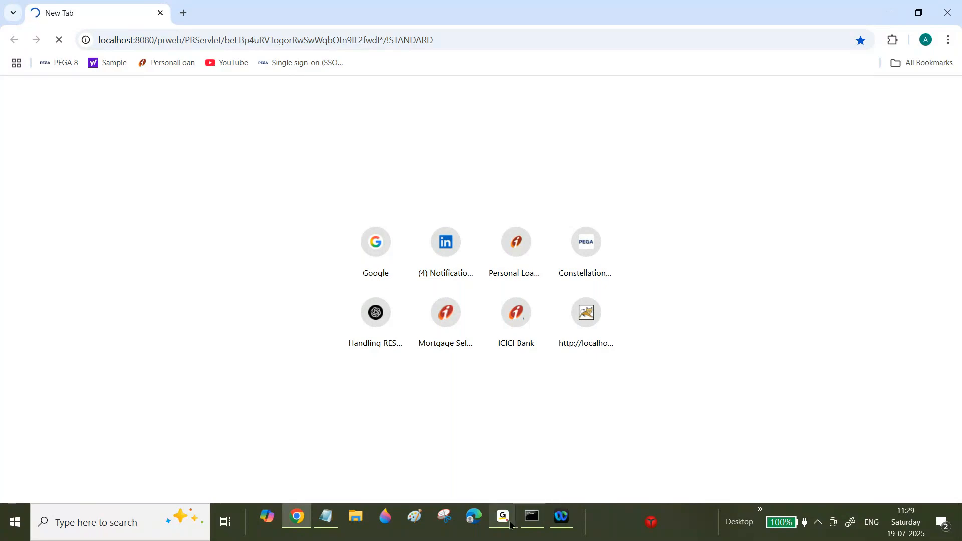
{"action": "mouse_move", "coordinate": [507, 525]}
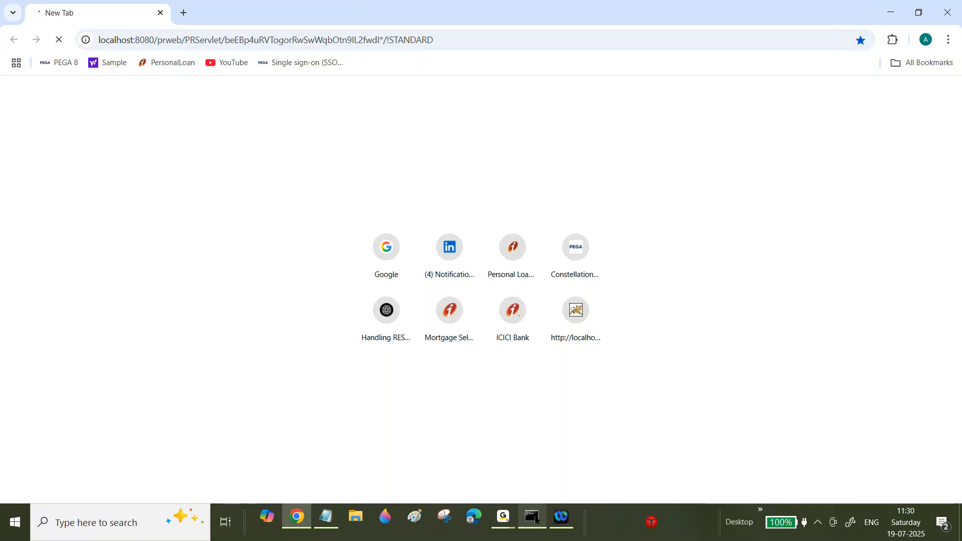
{"action": "mouse_move", "coordinate": [503, 518]}
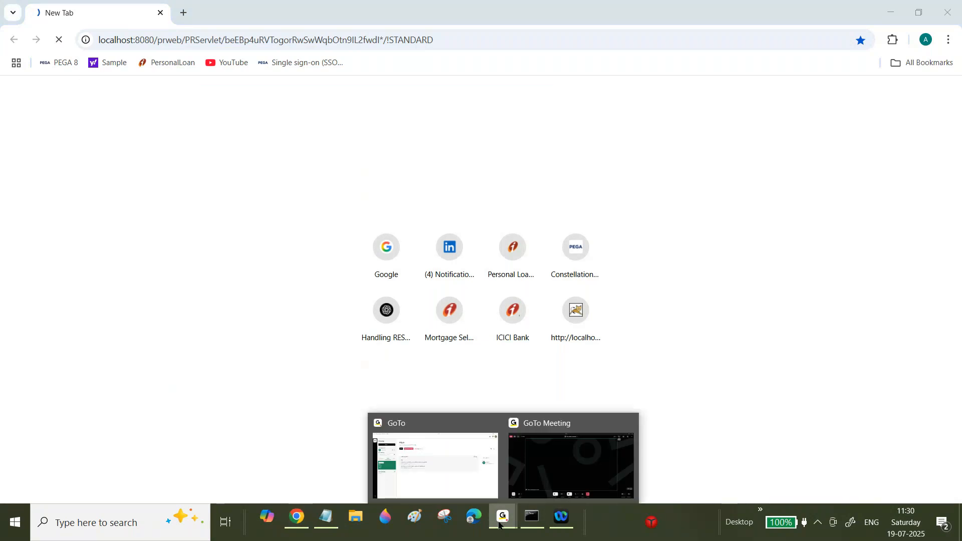